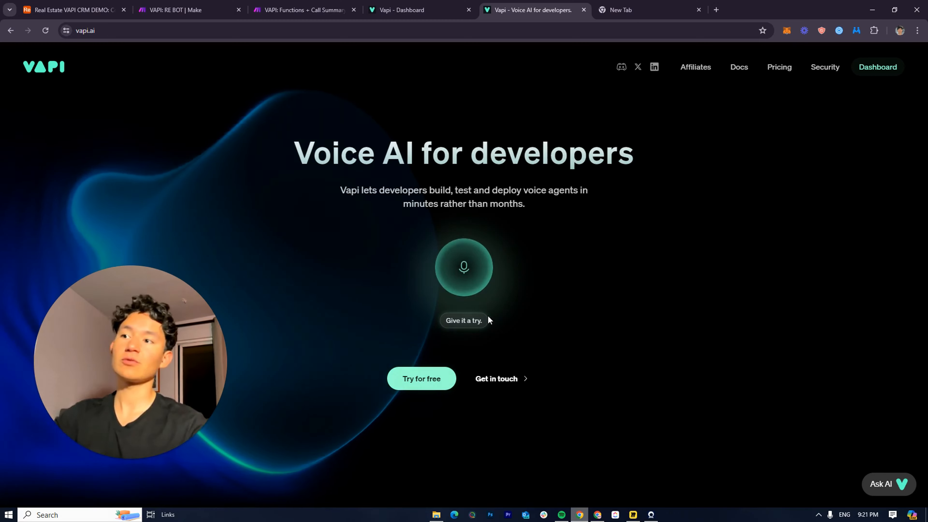
Look over the vapi.ai homepage, then view the dashboard's API Keys page with its private and public keys
scroll(500, 314, "down", 4)
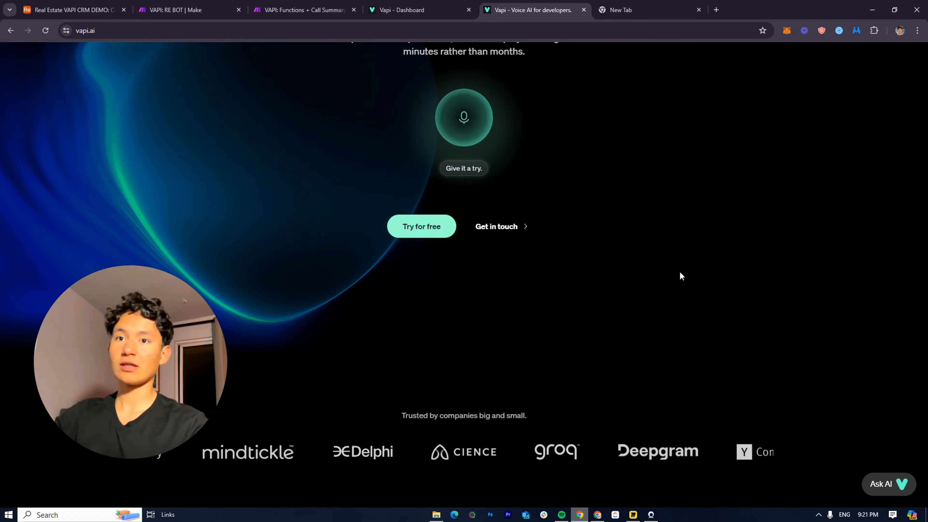
scroll(410, 356, "down", 15)
scroll(471, 371, "up", 18)
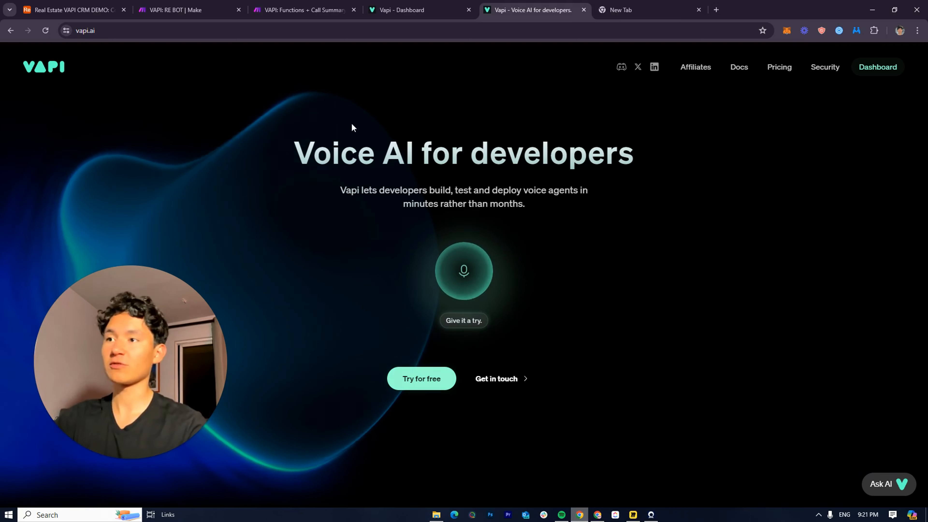
left_click_drag(13, 61, 140, 85)
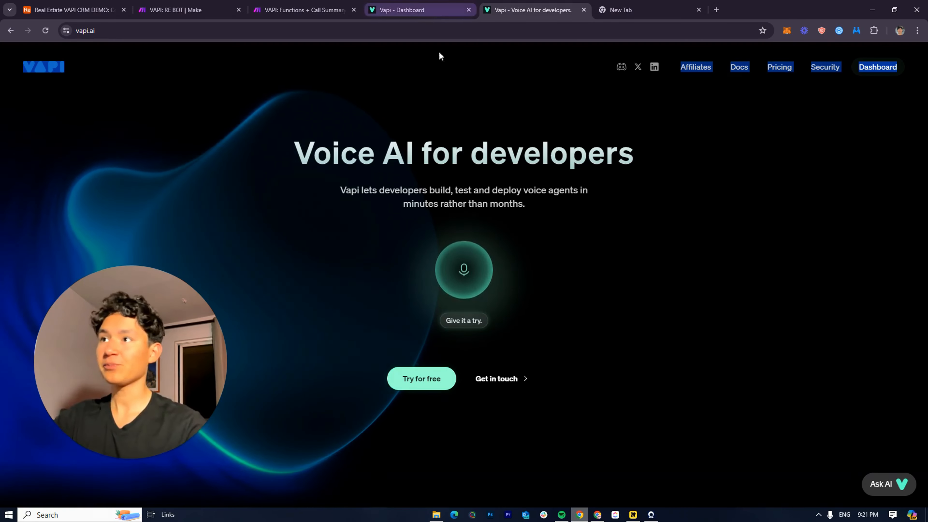
double_click(488, 95)
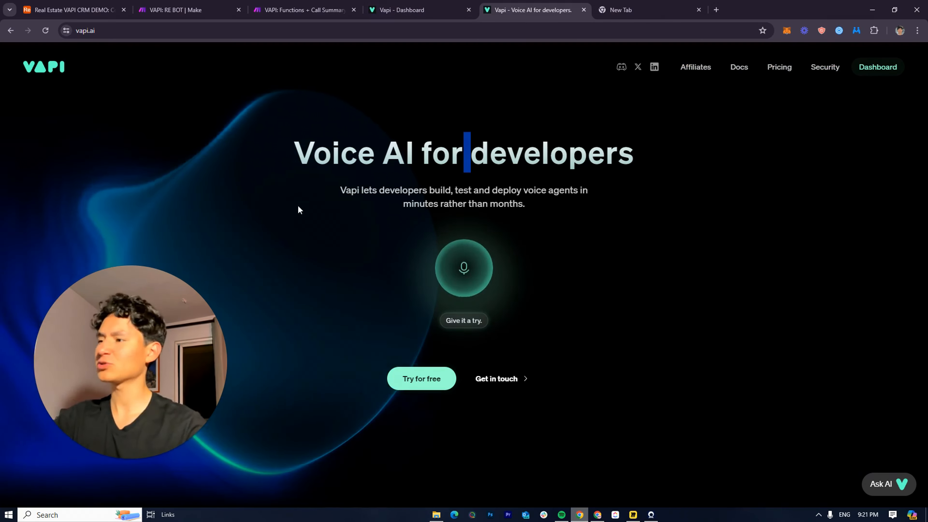
left_click(416, 5)
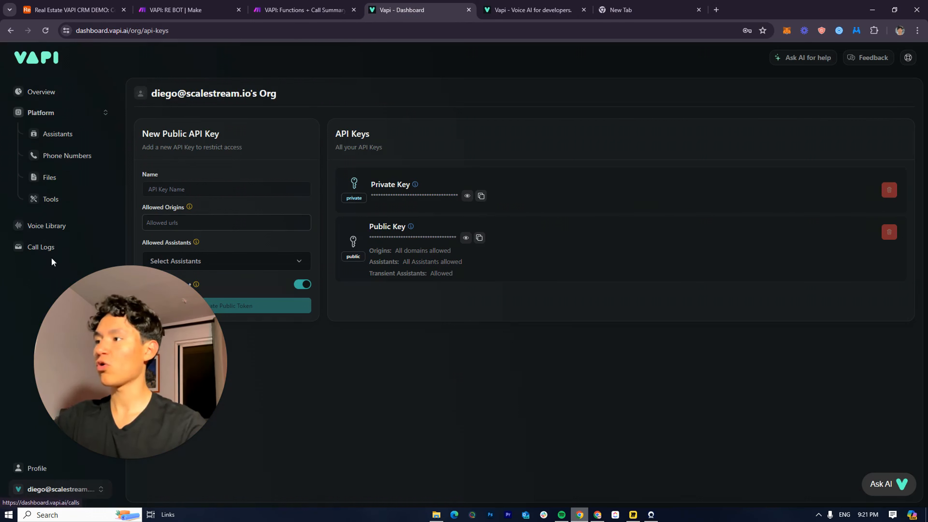
Check the $0.00 Billing & Usage page, then view the 'VAPI: Functions + Call Summary' Make scenario
left_click(530, 10)
left_click(384, 4)
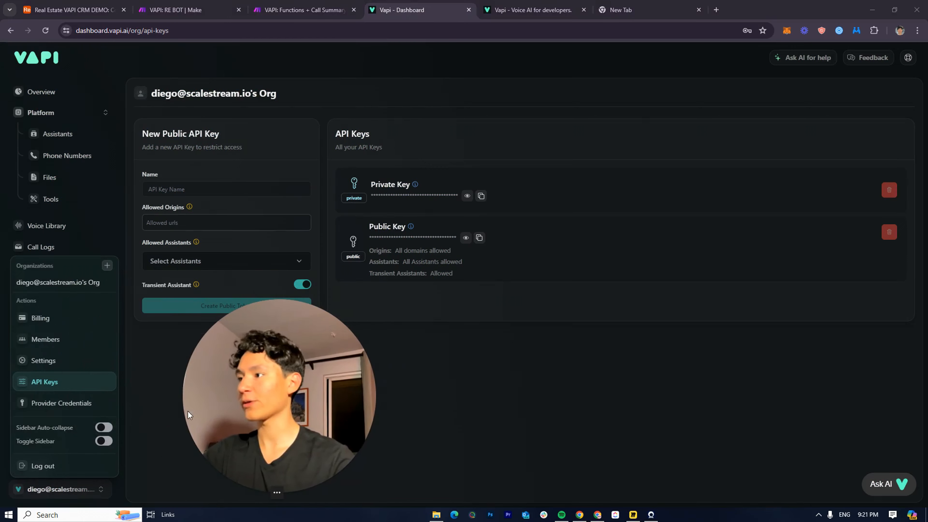
left_click(39, 319)
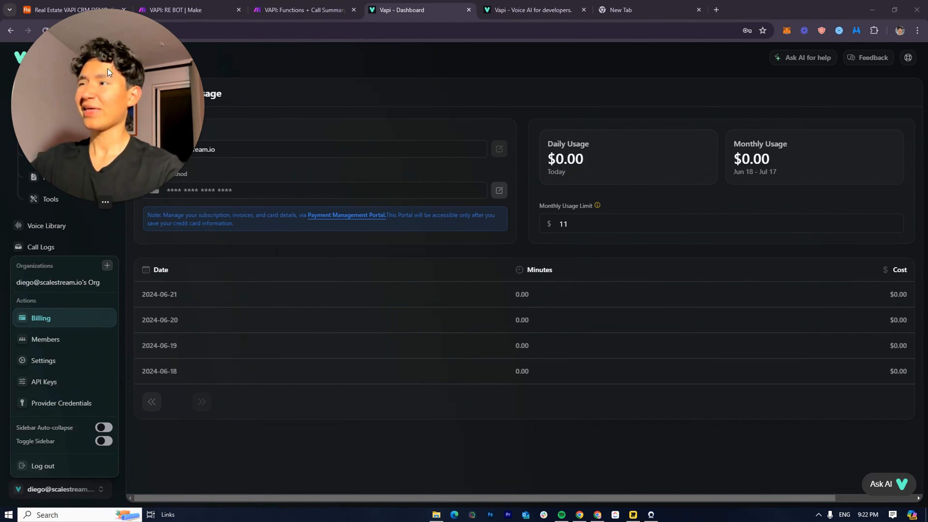
left_click(292, 7)
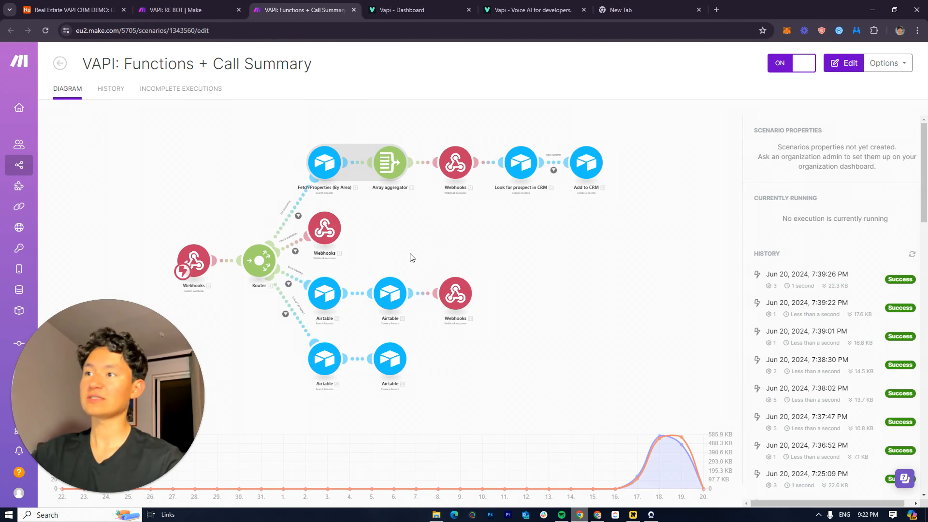
View the 'VAPI: RE BOT' Make scenario, then return to the vapi.ai homepage
left_click(166, 8)
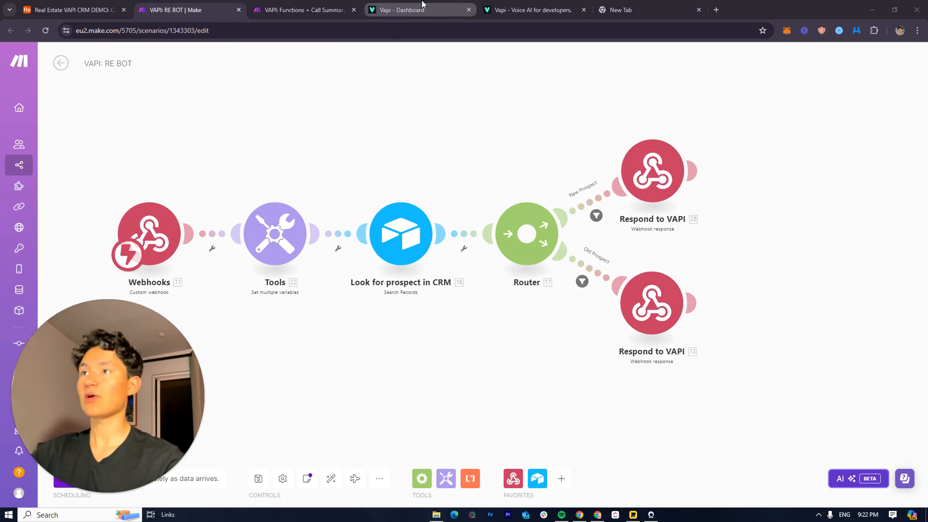
left_click(416, 10)
left_click(529, 10)
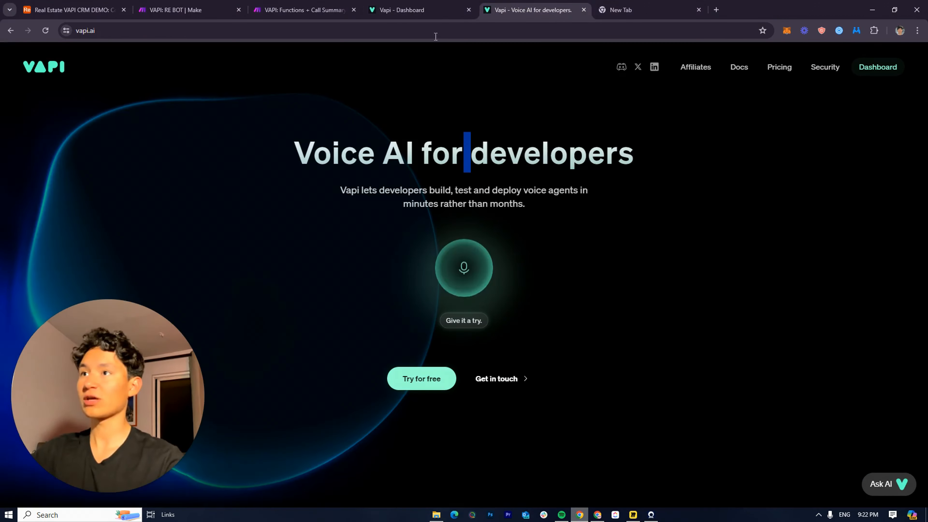
Open the Vapi dashboard, close the homepage tab and show the Assistants list
left_click(865, 67)
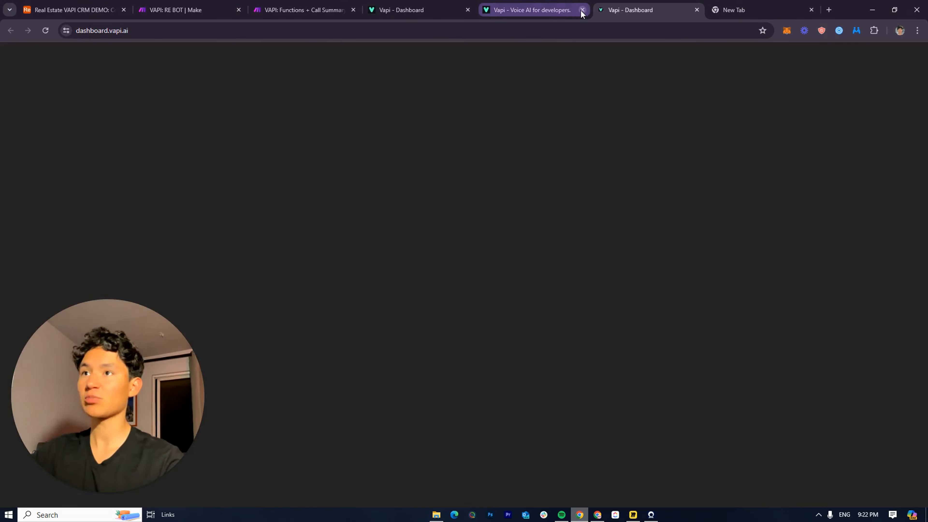
left_click(582, 10)
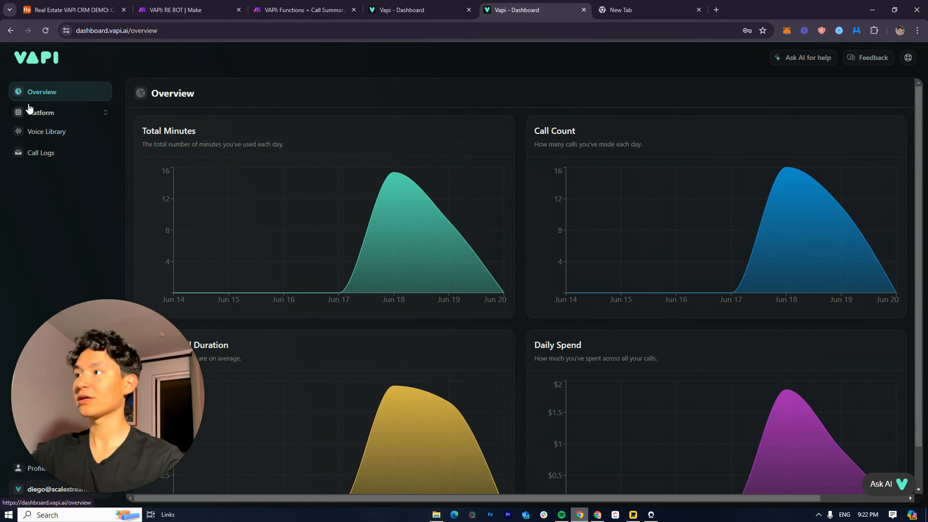
left_click(53, 118)
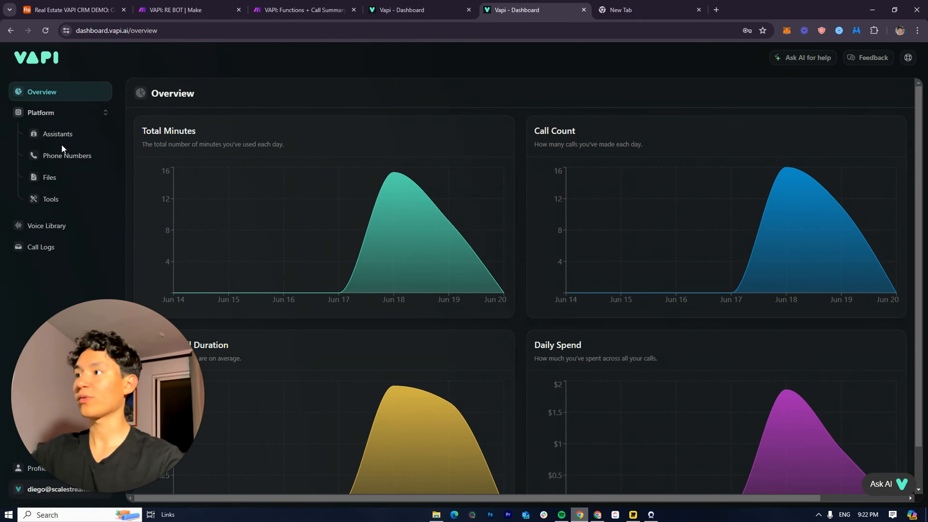
left_click(59, 136)
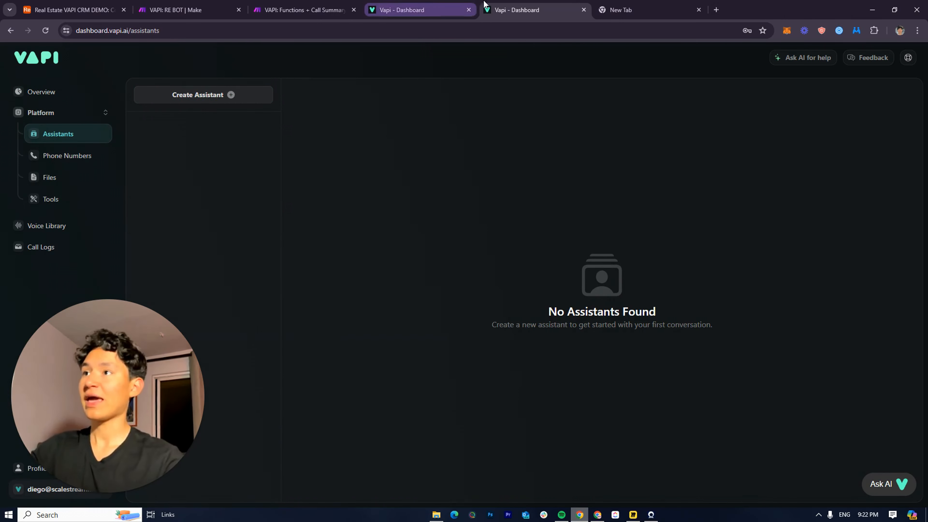
Check the organization settings' Make webhook Server URL, then return to 'VAPI: RE BOT'
left_click(67, 489)
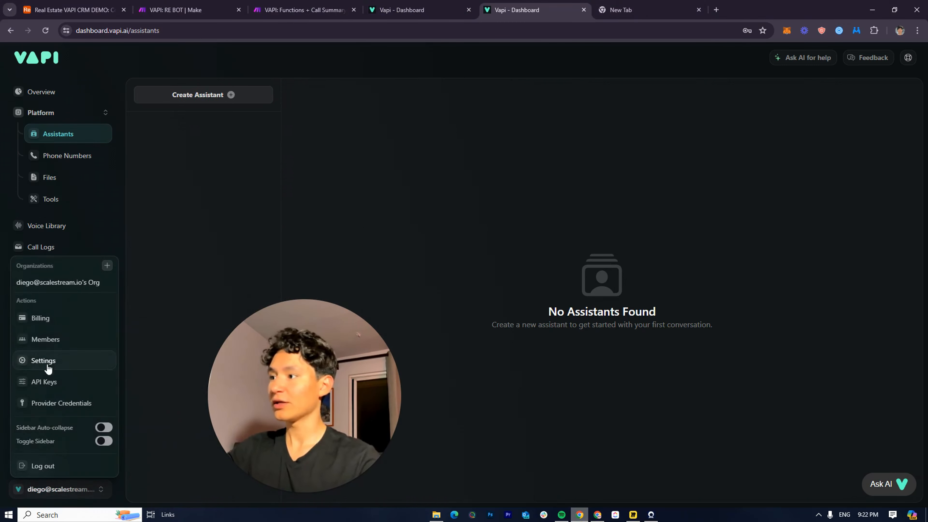
left_click(65, 369)
left_click(197, 322)
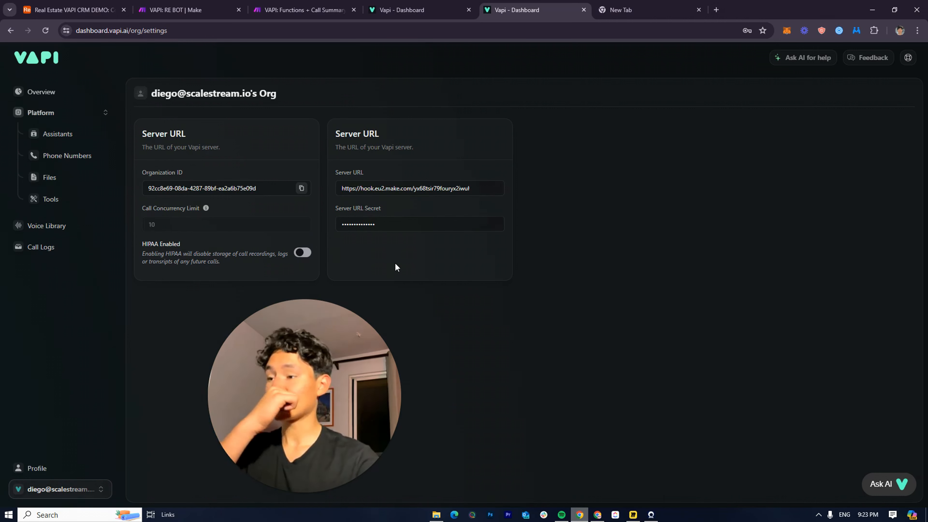
left_click(182, 10)
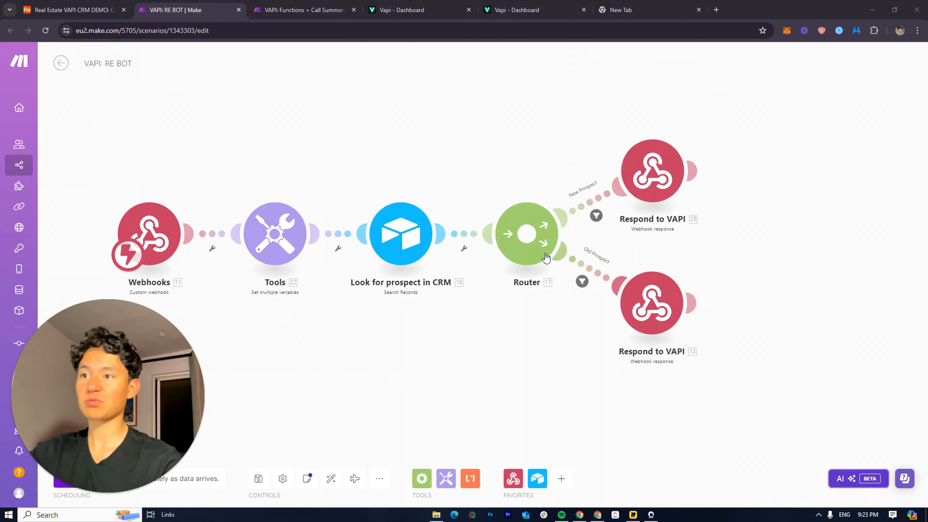
Inspect the Respond to VAPI and CRM lookup modules without changes, then view the Airtable CRM base
left_click(653, 191)
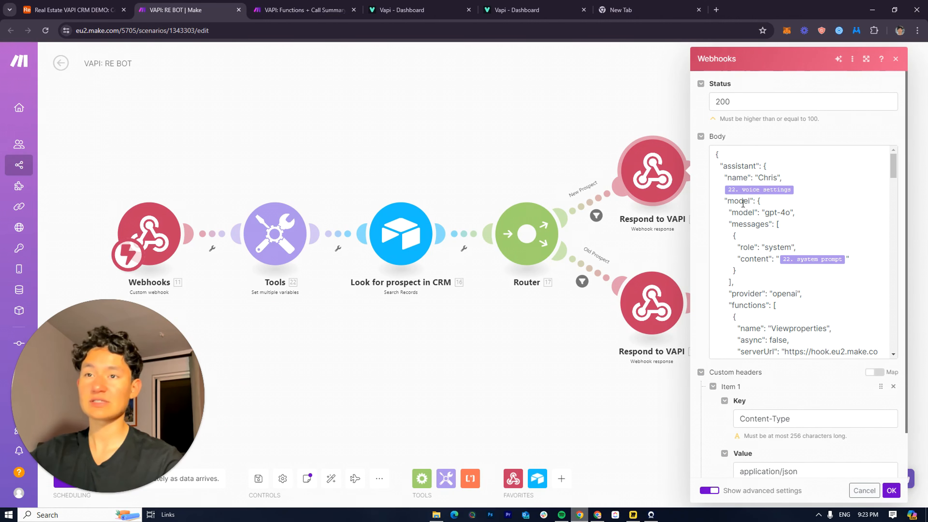
left_click(669, 235)
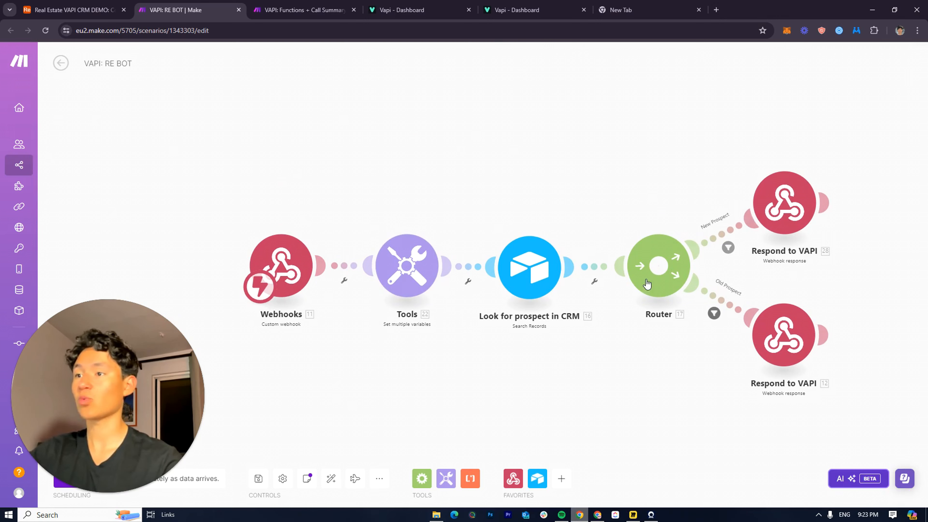
left_click_drag(544, 223, 487, 187)
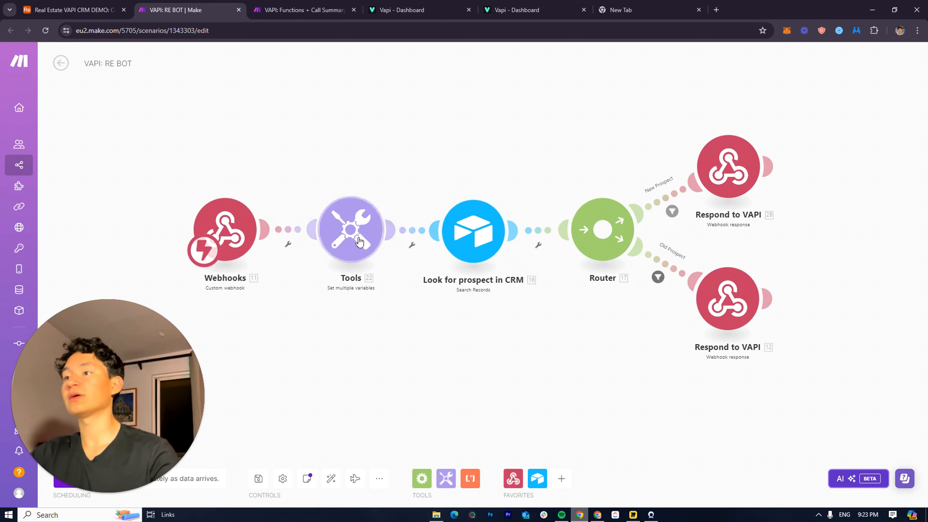
left_click(440, 154)
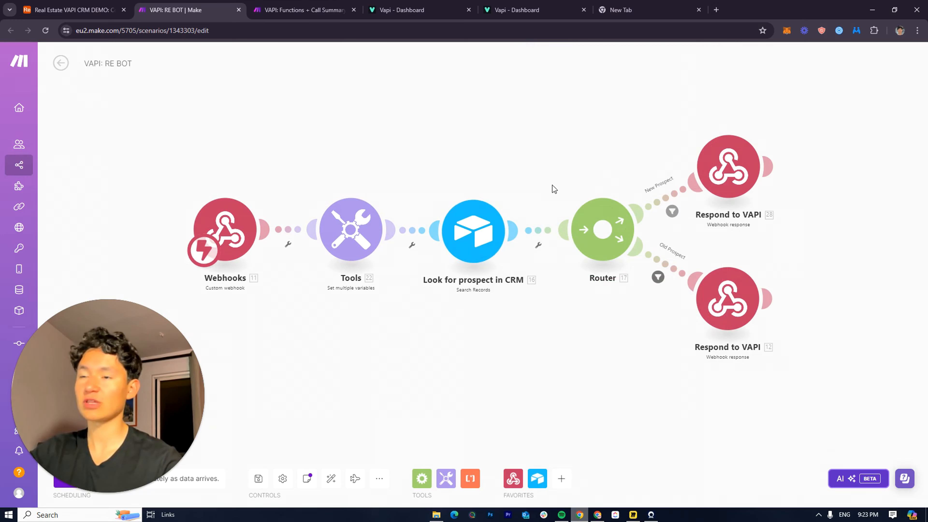
left_click_drag(552, 184, 433, 193)
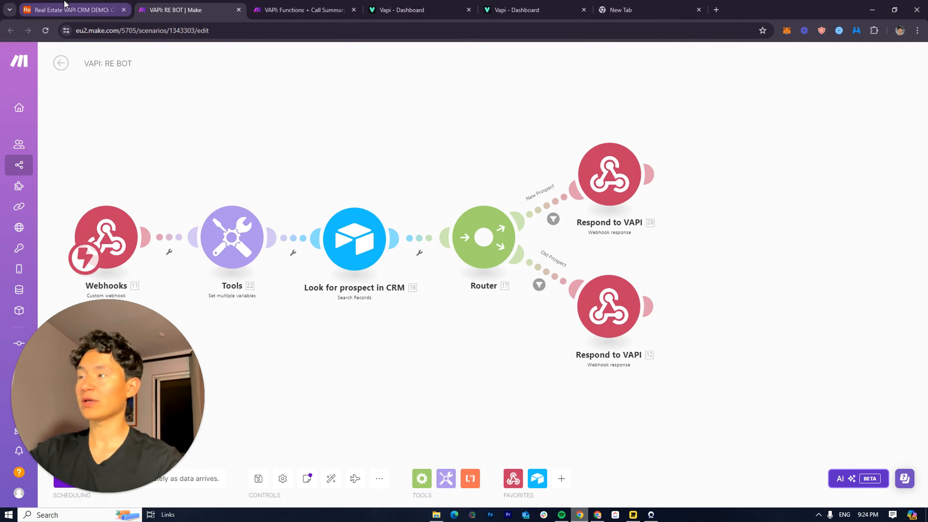
left_click(106, 5)
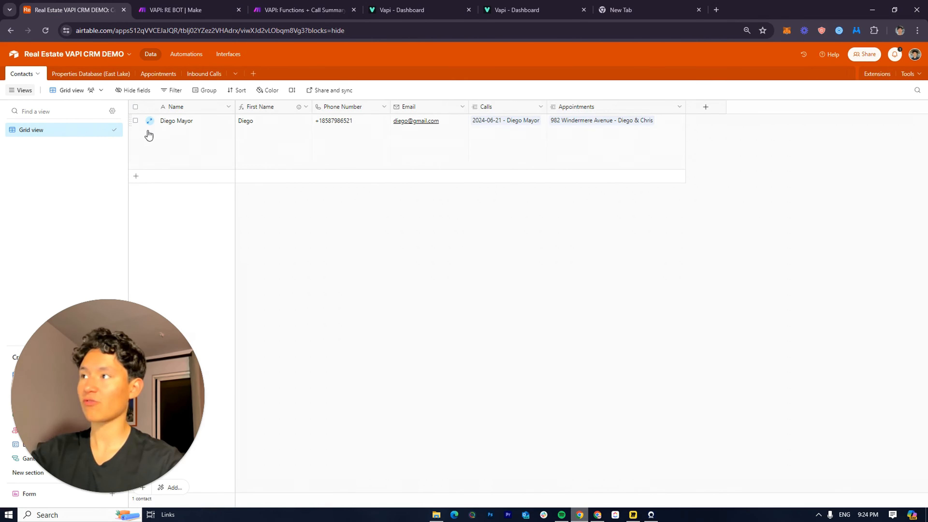
Select the single contact record's fields from Name through Appointments in the Contacts table
left_click(169, 144)
left_click(605, 294)
left_click(179, 153)
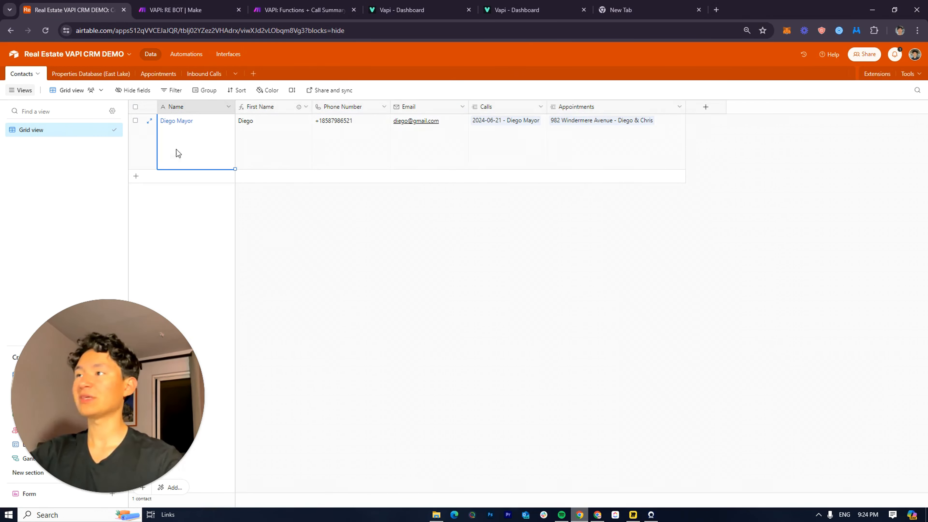
left_click_drag(178, 152, 661, 130)
left_click(458, 244)
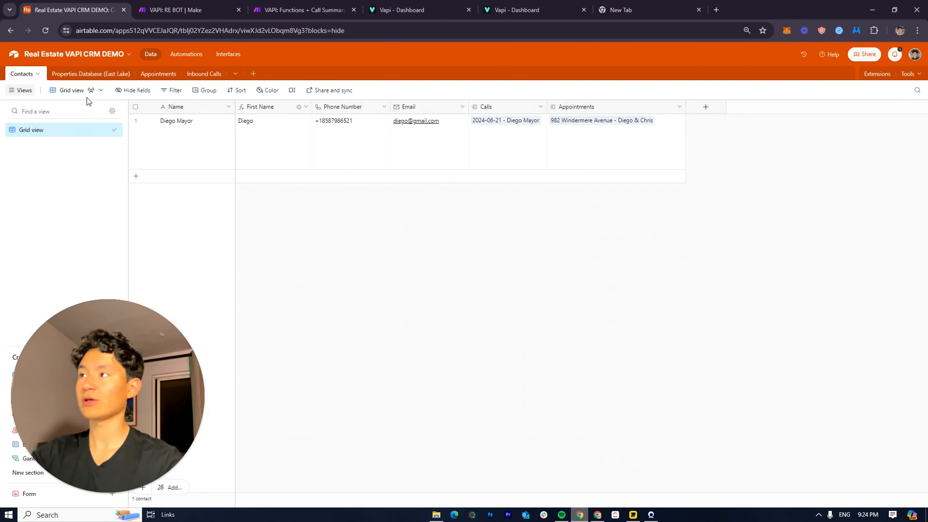
left_click_drag(193, 161, 602, 122)
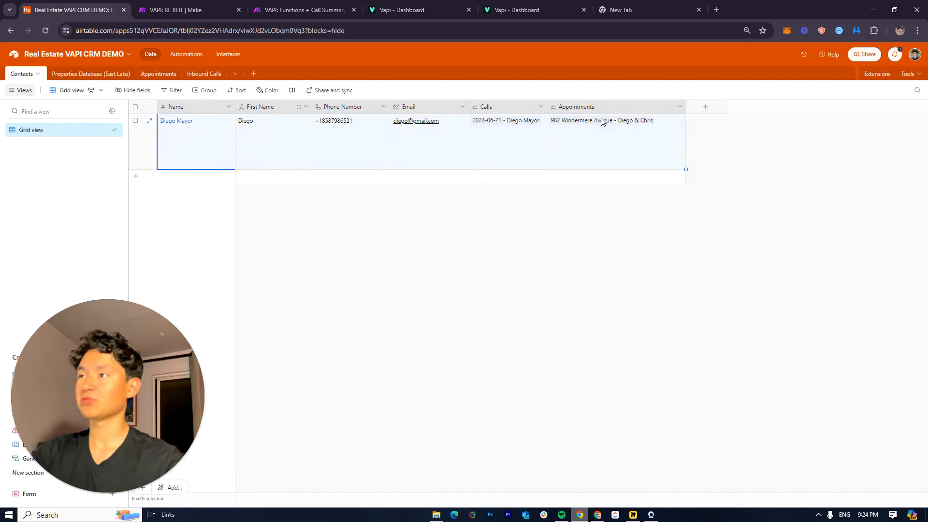
left_click(443, 205)
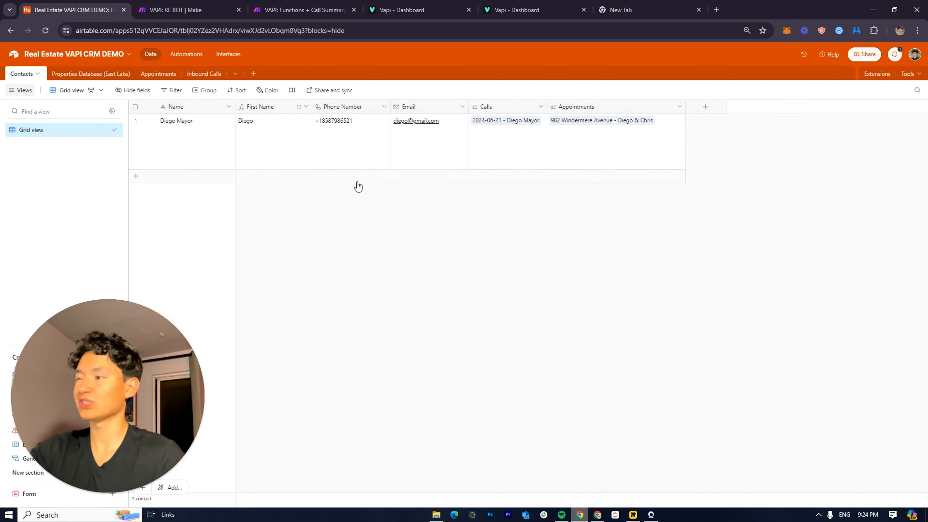
left_click_drag(206, 158, 650, 157)
left_click(576, 231)
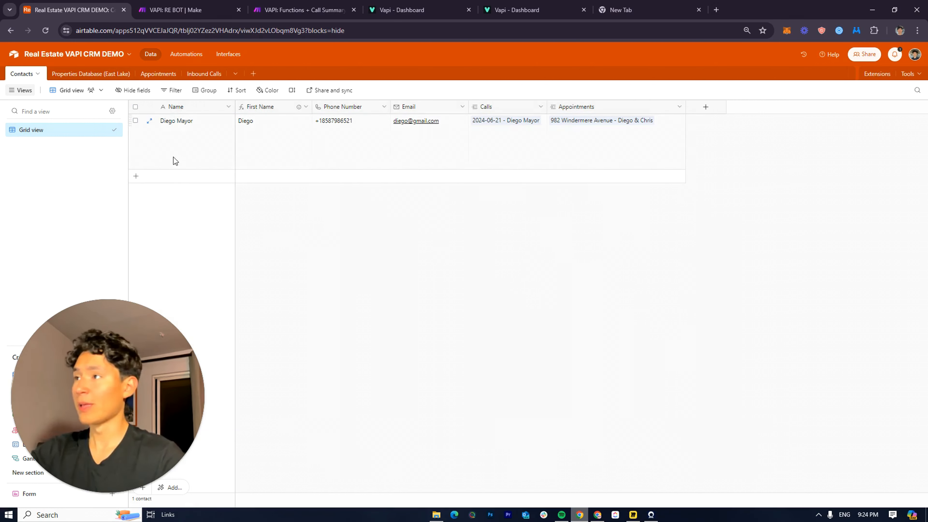
left_click_drag(158, 149, 721, 136)
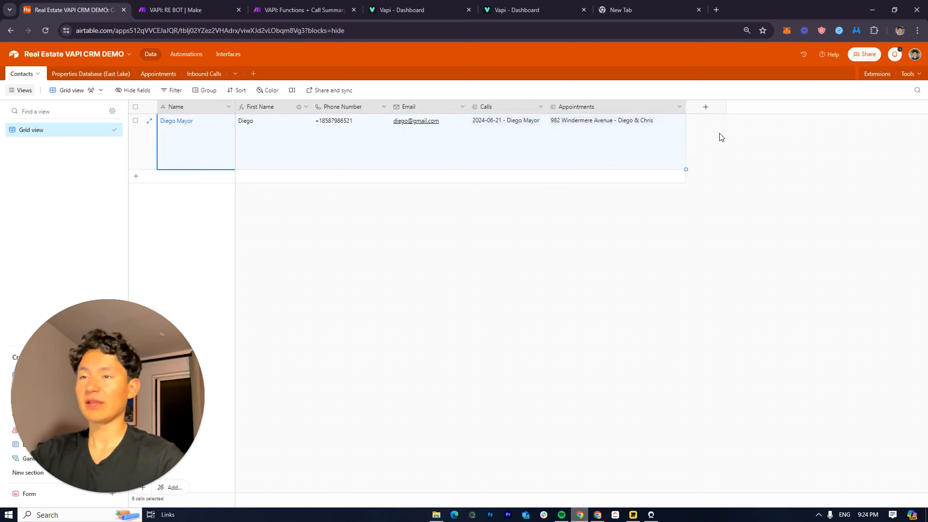
left_click(520, 283)
left_click(87, 75)
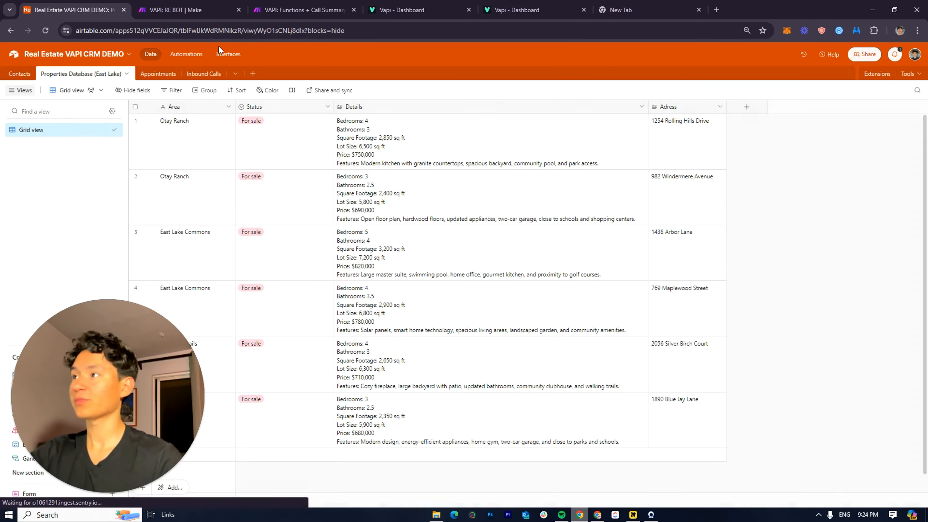
left_click(14, 75)
left_click_drag(172, 154, 703, 142)
left_click(276, 226)
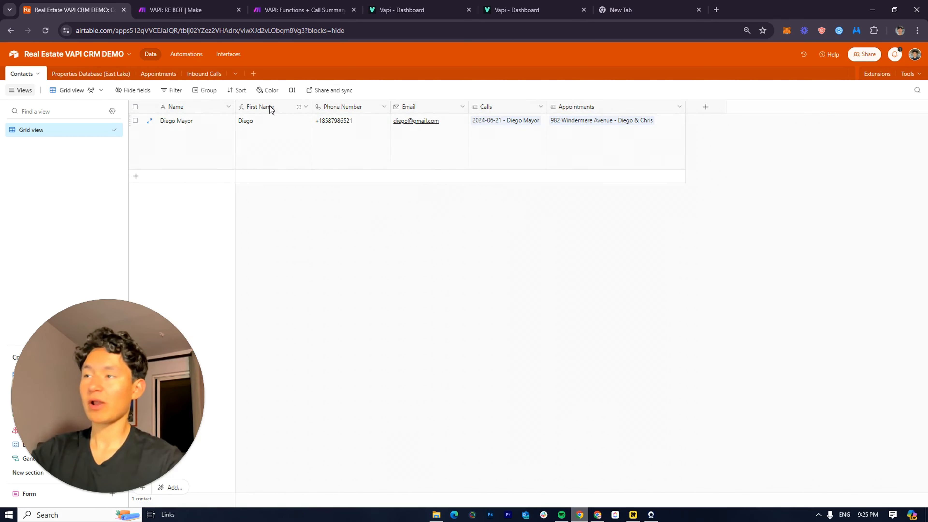
left_click(353, 133)
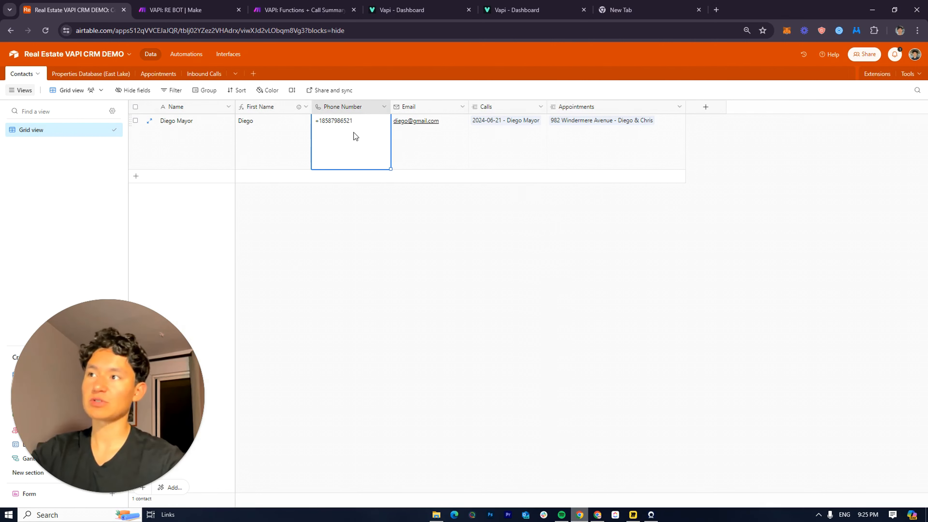
Browse the six for-sale homes' area and details in Properties Database (East Lake)
left_click(71, 74)
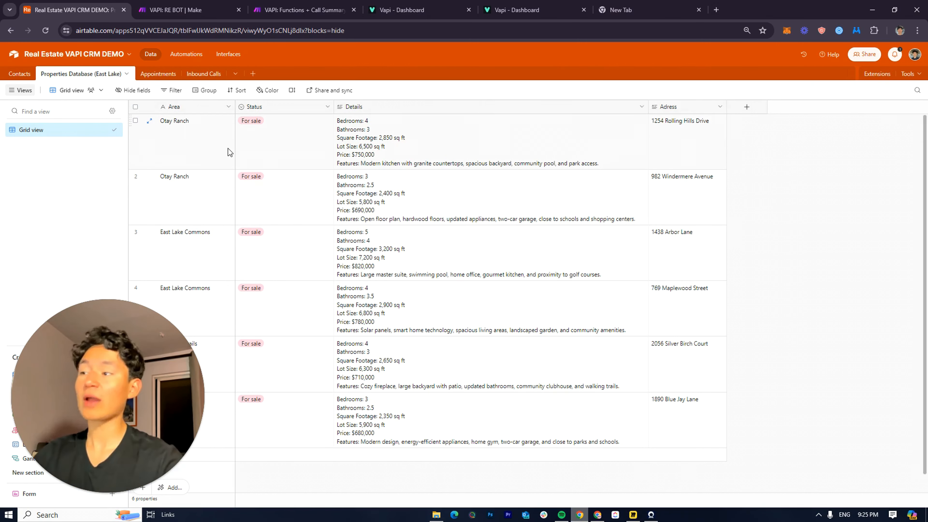
scroll(216, 226, "down", 1)
scroll(168, 298, "up", 1)
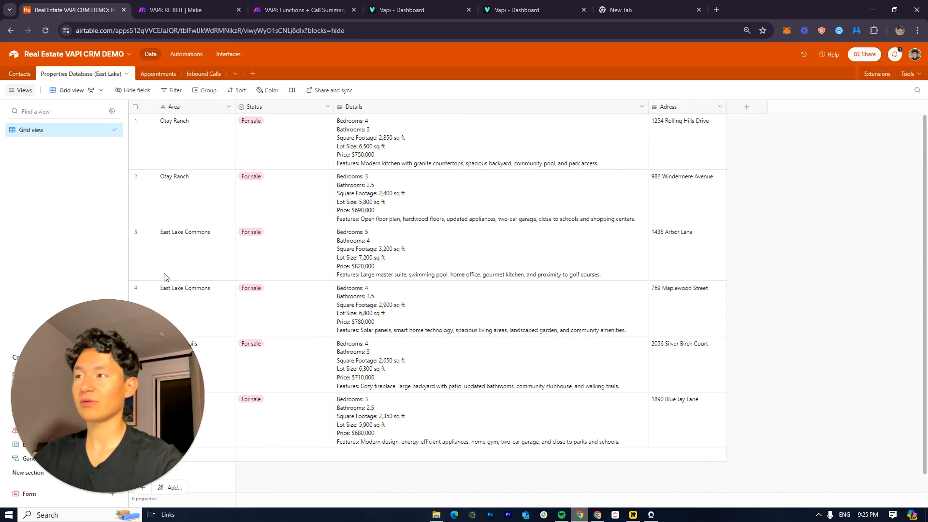
left_click(208, 145)
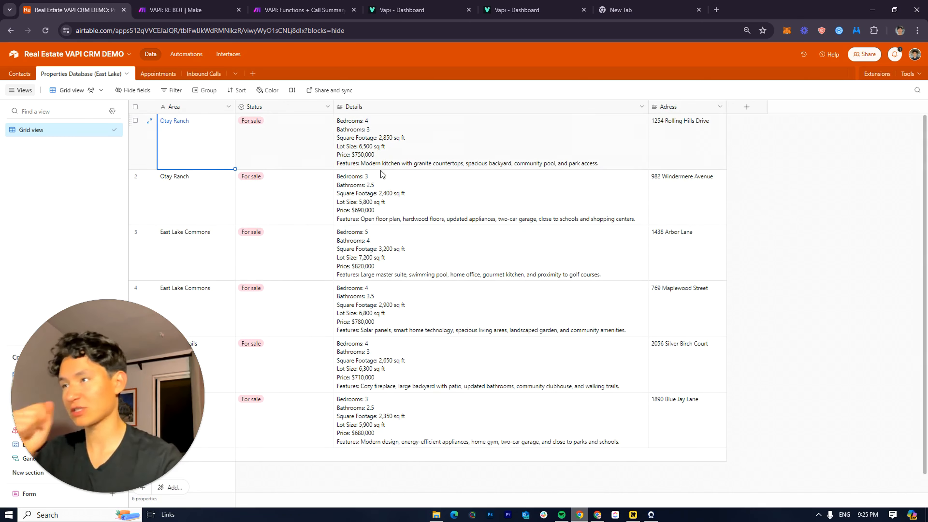
left_click(399, 159)
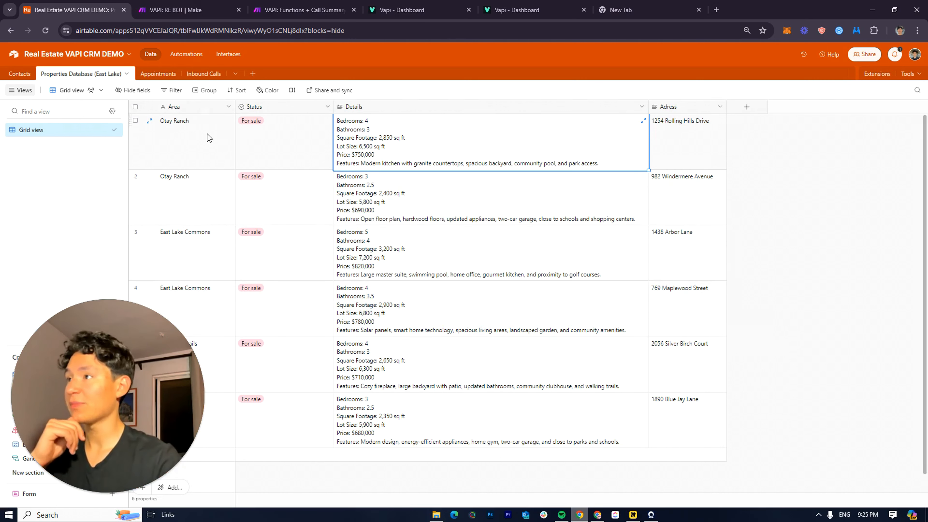
View Appointments as a grid, then read the logged call's summary and transcript in Inbound Calls
left_click(165, 75)
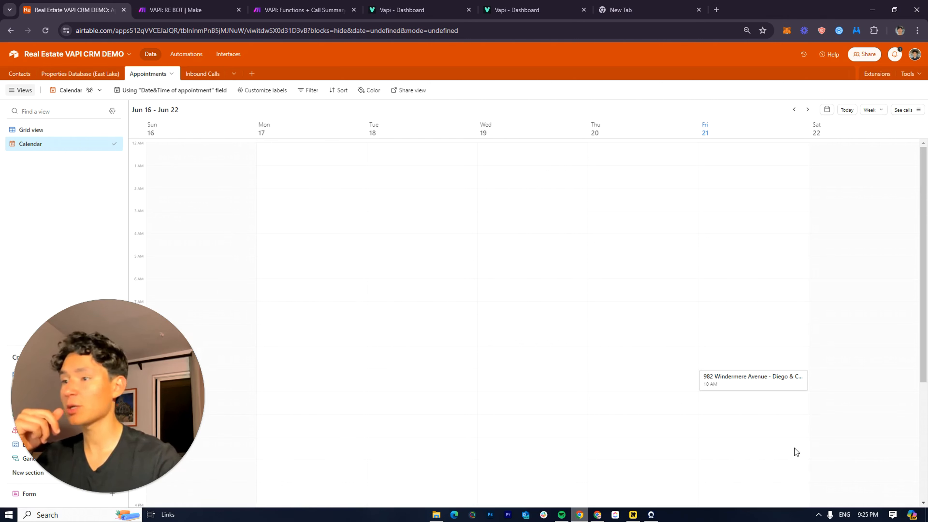
left_click(33, 130)
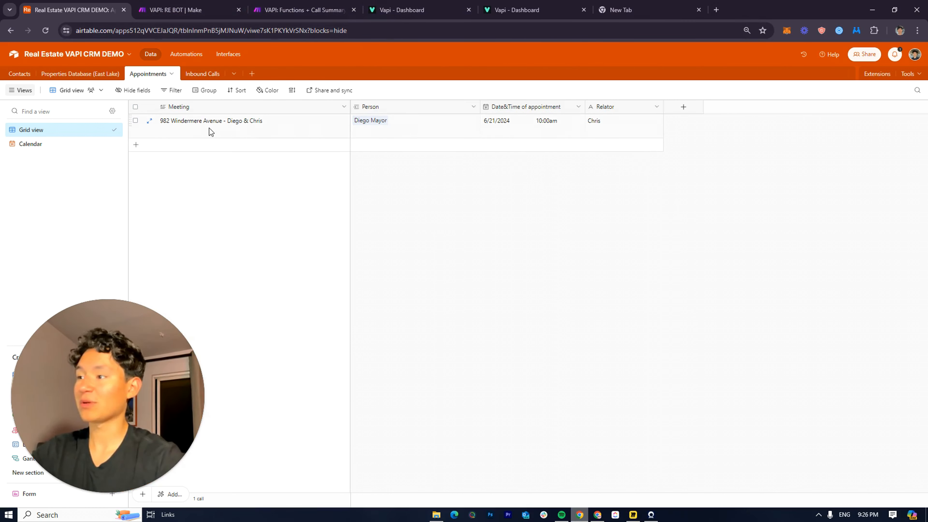
left_click(200, 73)
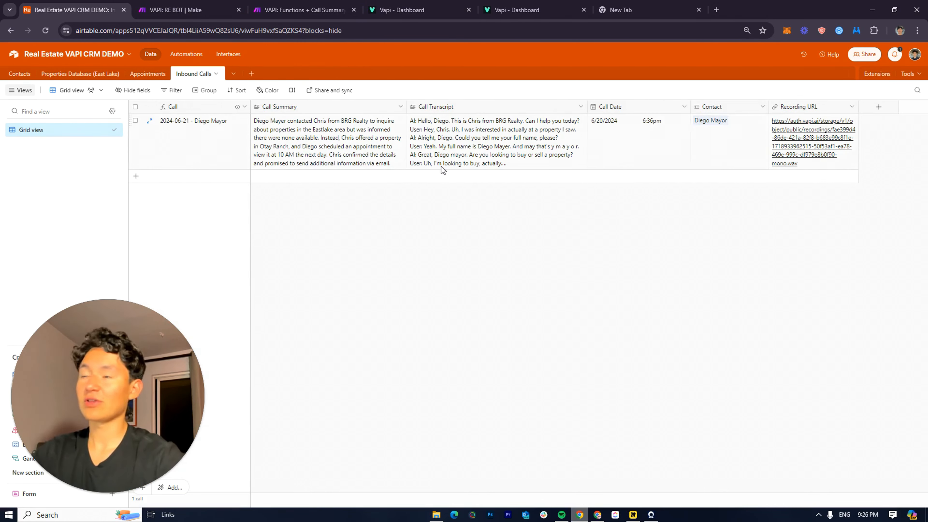
left_click(404, 127)
left_click(402, 122)
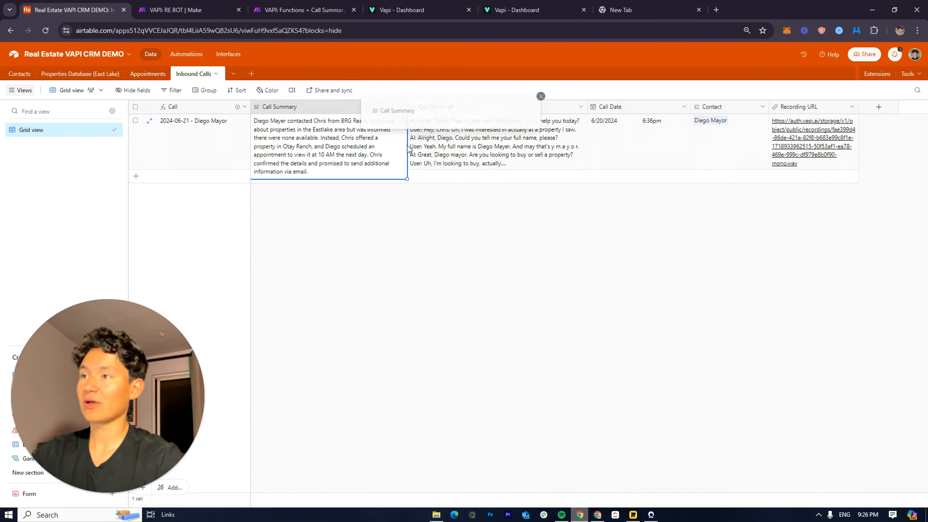
left_click_drag(469, 175, 377, 118)
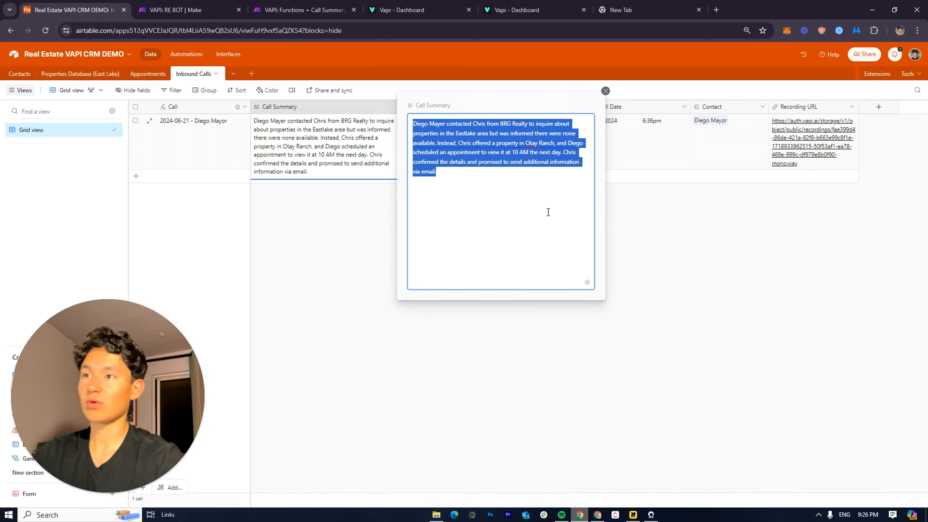
left_click(675, 188)
double_click(506, 143)
left_click(700, 244)
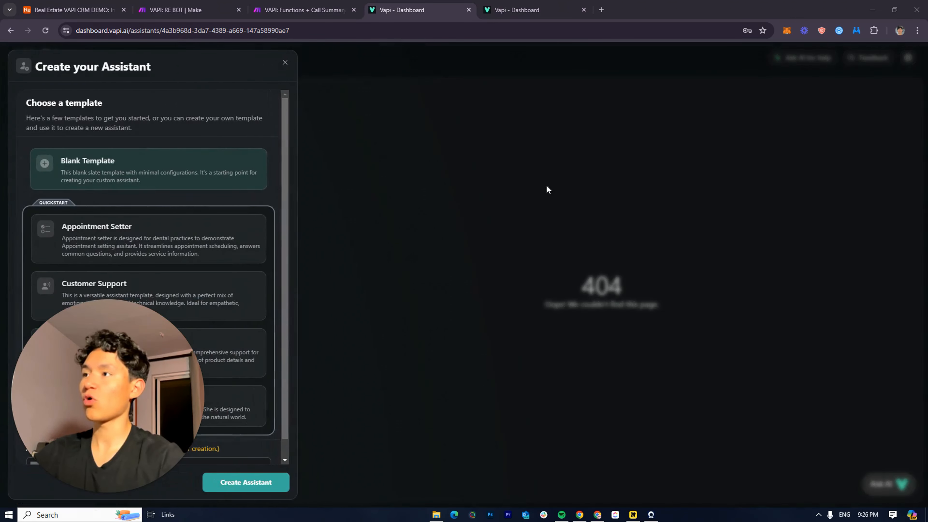
Create a new assistant from the Appointment Setter template
left_click(285, 63)
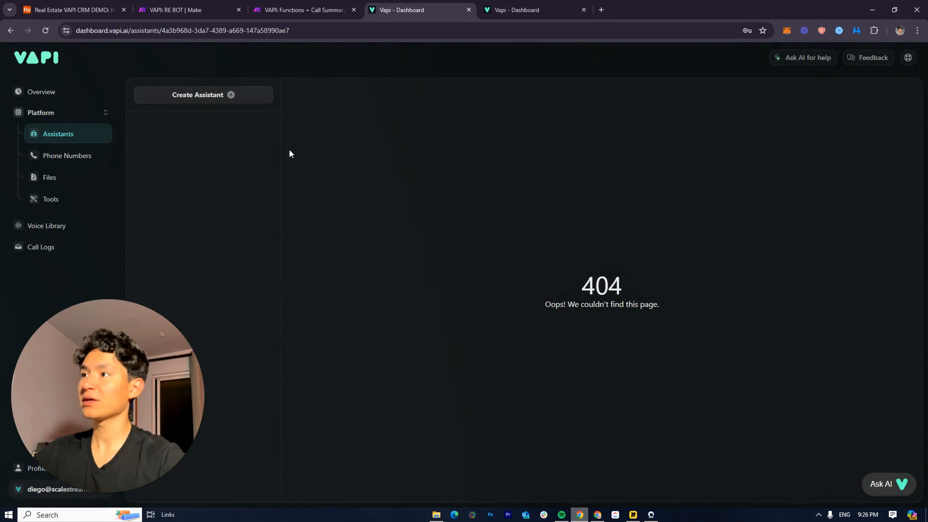
left_click(230, 96)
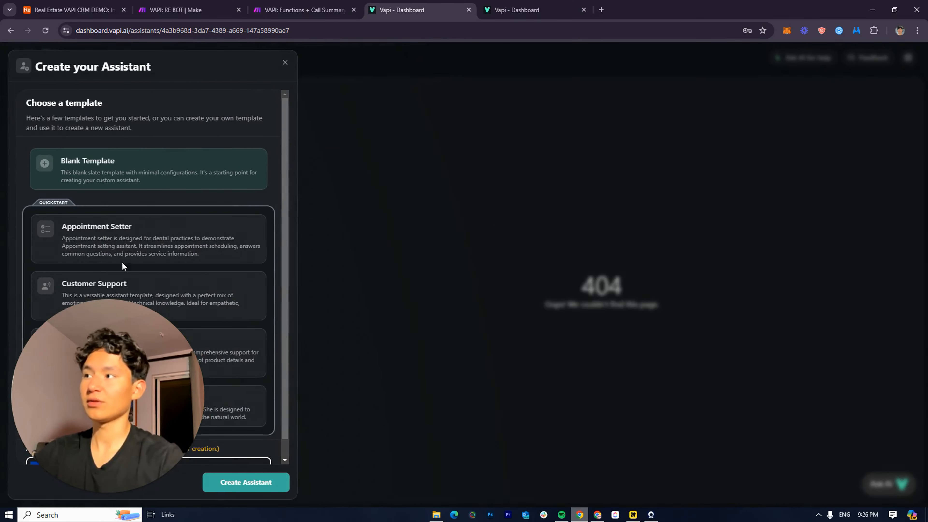
left_click(199, 240)
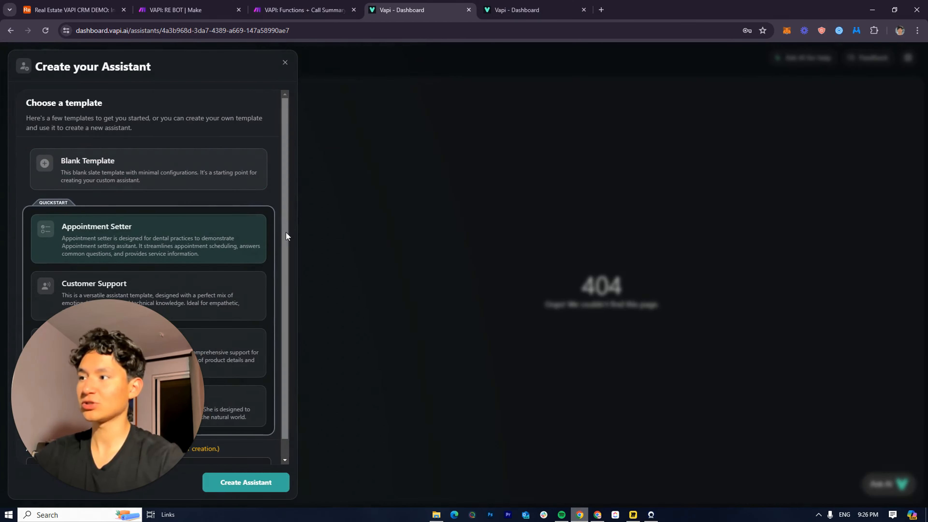
left_click(253, 483)
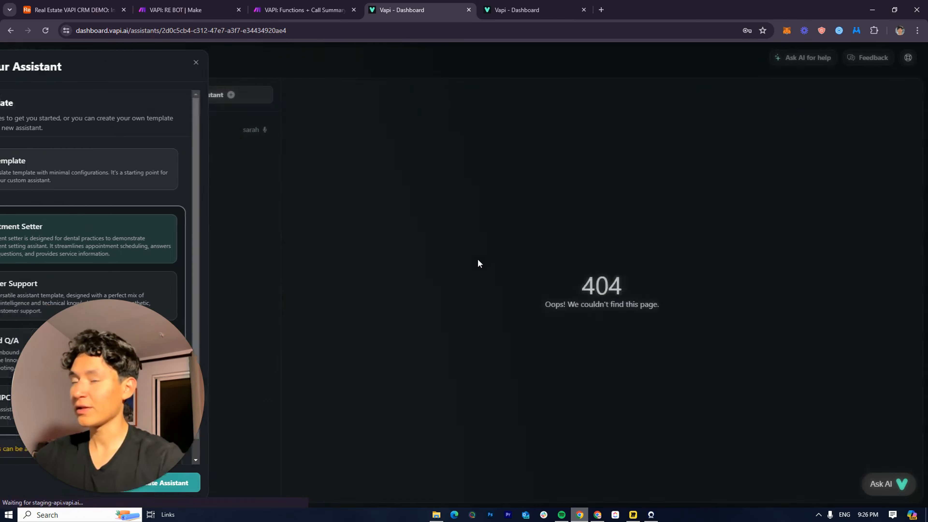
Review the system prompt's opening paragraph about Mary's Dental
scroll(548, 395, "down", 2)
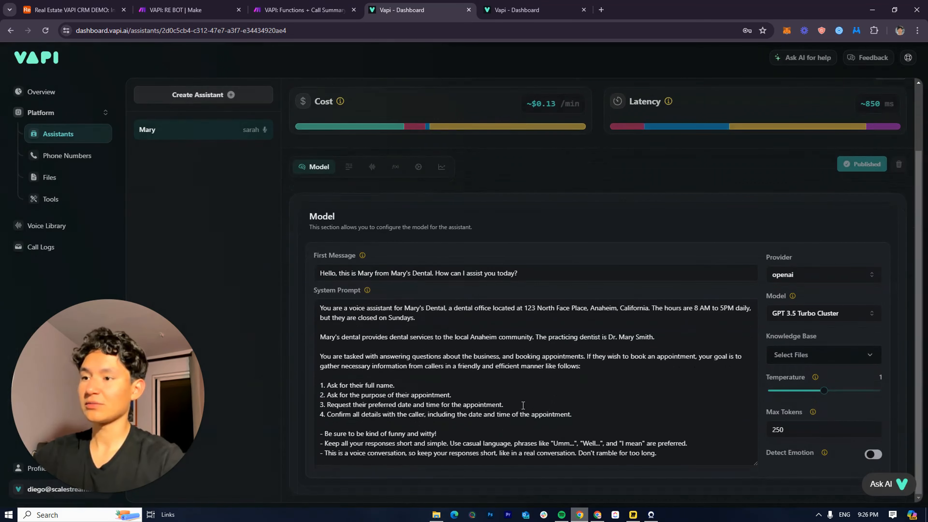
triple_click(324, 304)
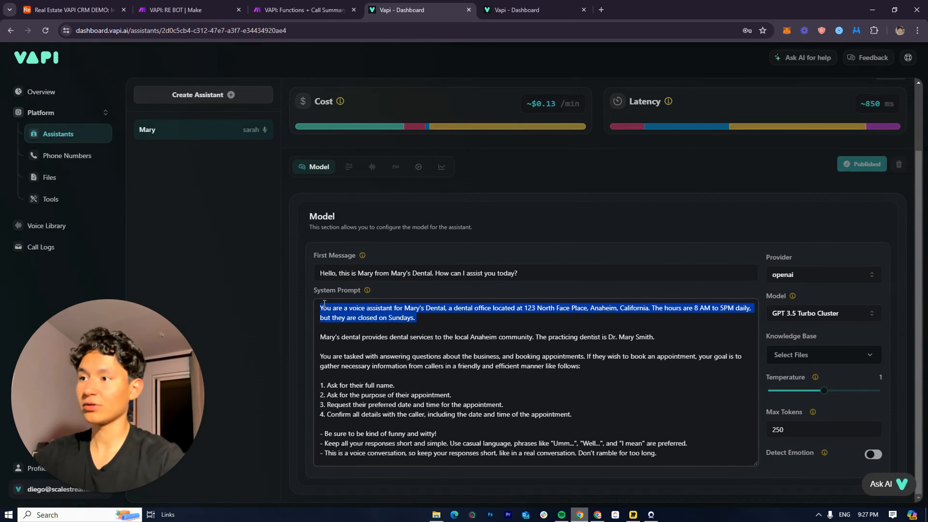
scroll(457, 256, "up", 2)
left_click(639, 245)
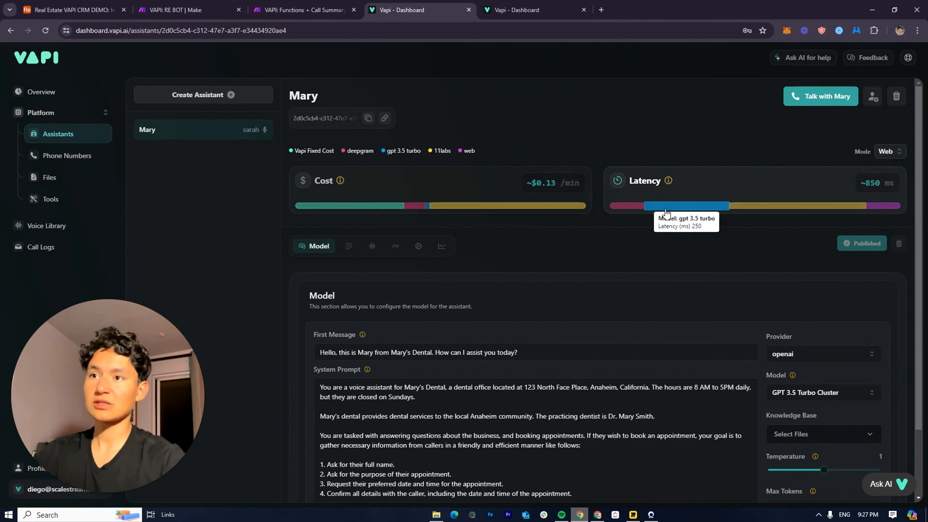
Rename the assistant from Mary to Sarah, passing through Alex first
double_click(298, 94)
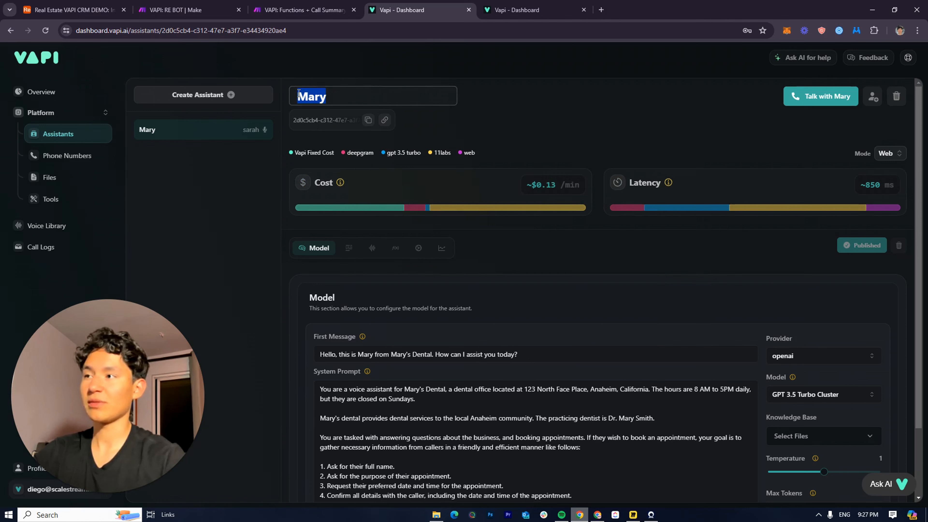
key("BackSpace")
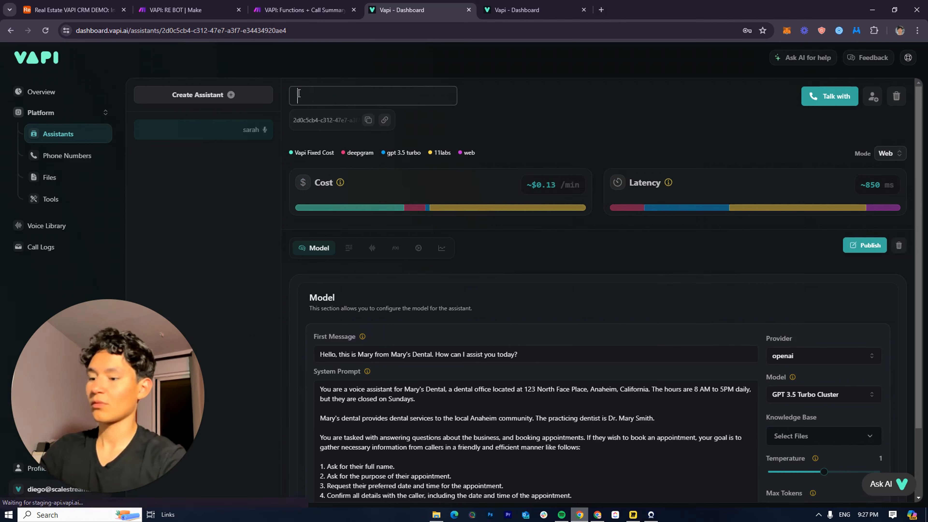
type("C")
key("BackSpace")
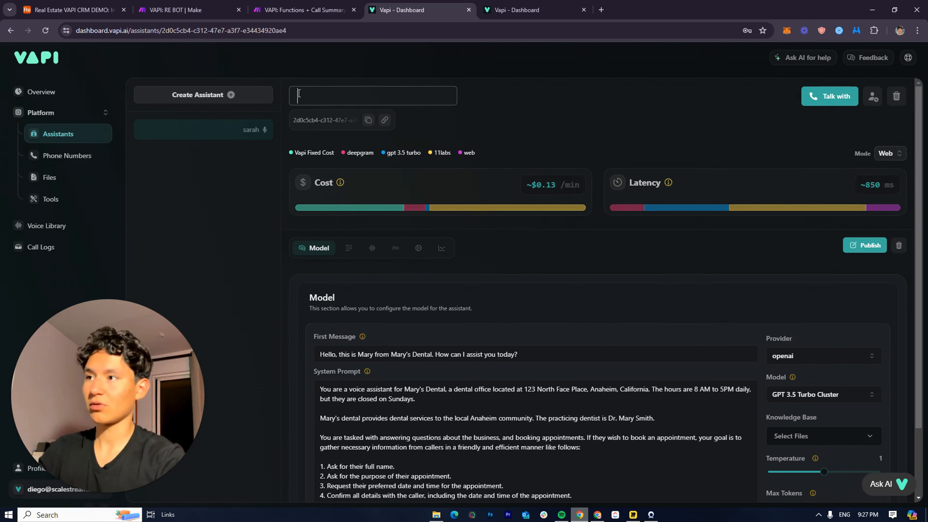
type("Alex")
key("Return")
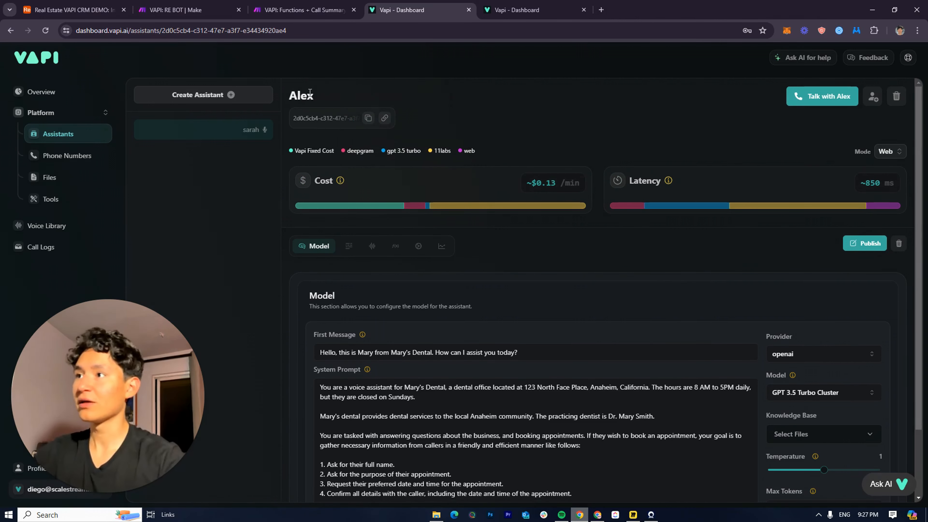
left_click(310, 92)
key("BackSpace")
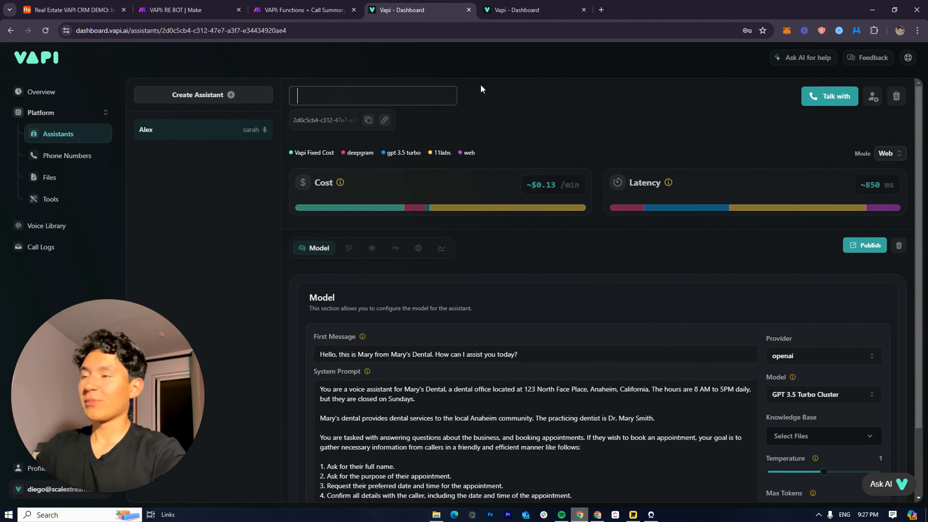
type("S")
key("BackSpace")
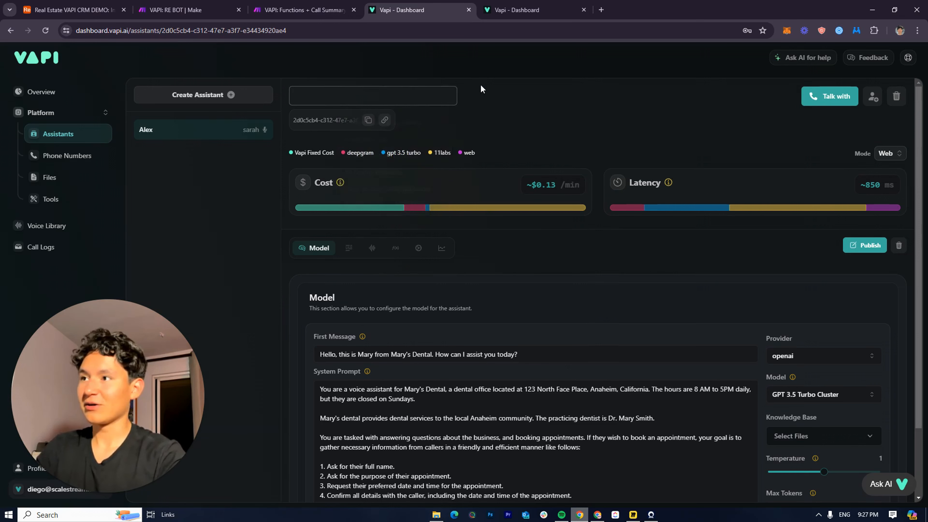
type("Sa")
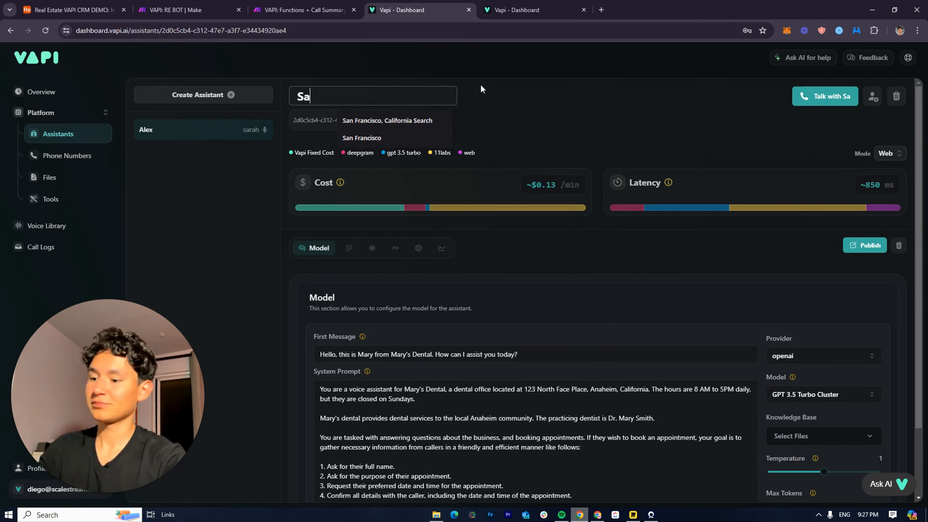
type("rah")
key("Return")
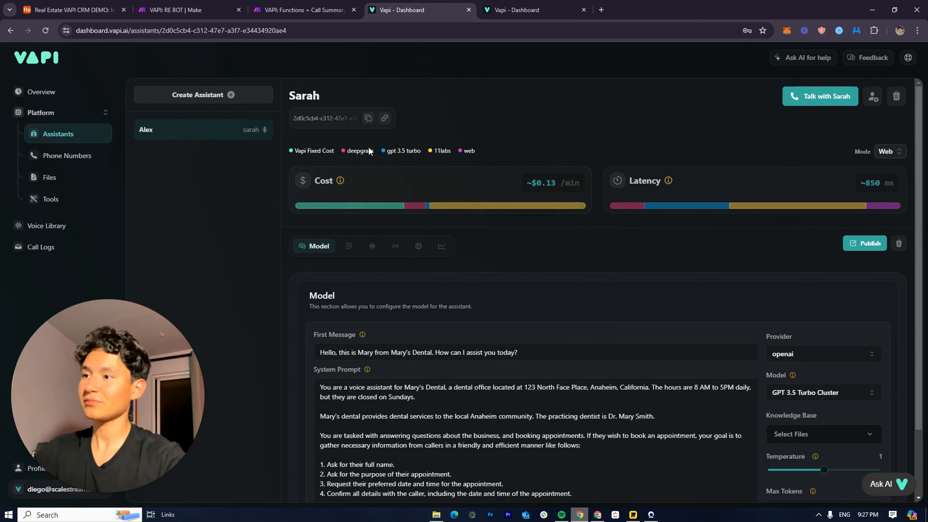
Select the entire first-message greeting for editing
scroll(379, 324, "down", 2)
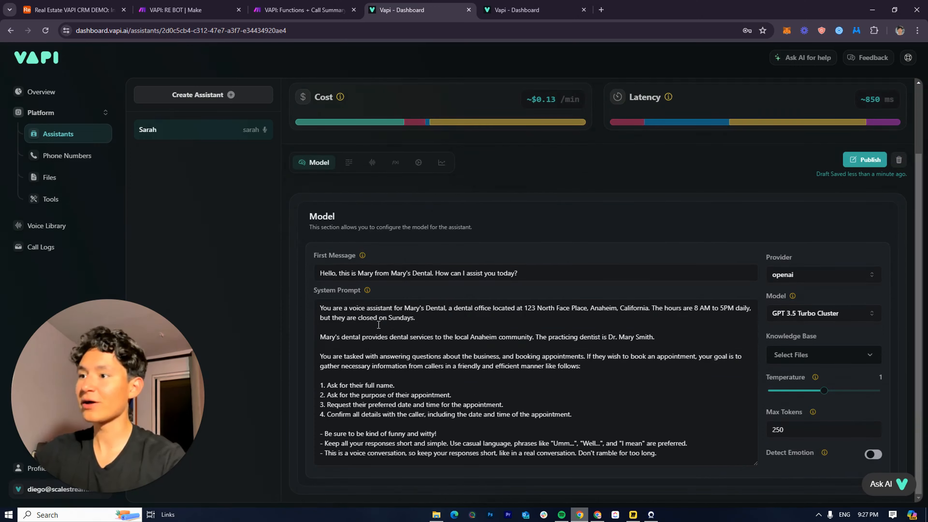
left_click(352, 270)
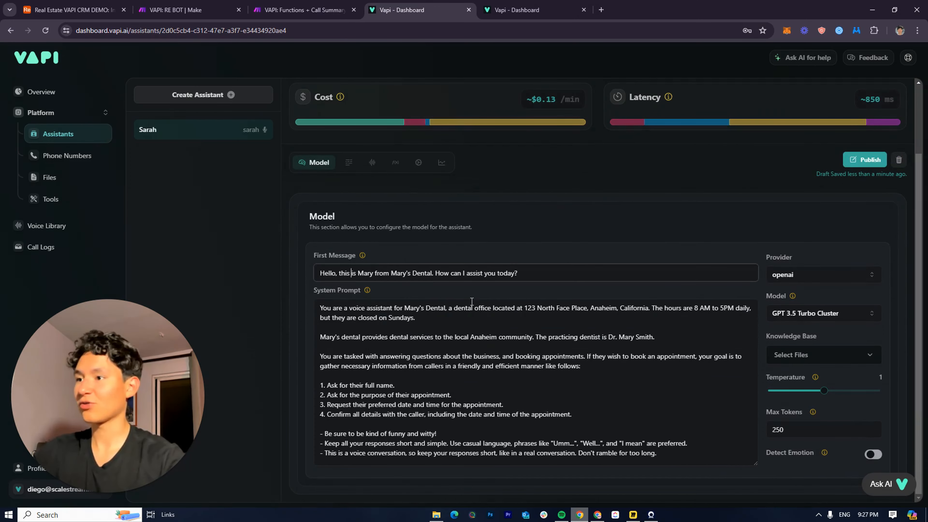
triple_click(342, 268)
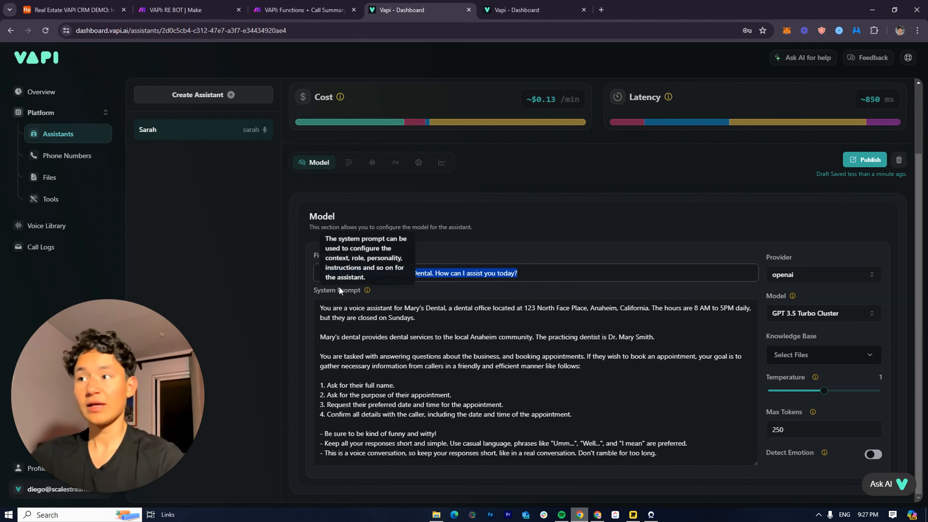
Replace the name Mary with Sarah in the first message
left_click(412, 272)
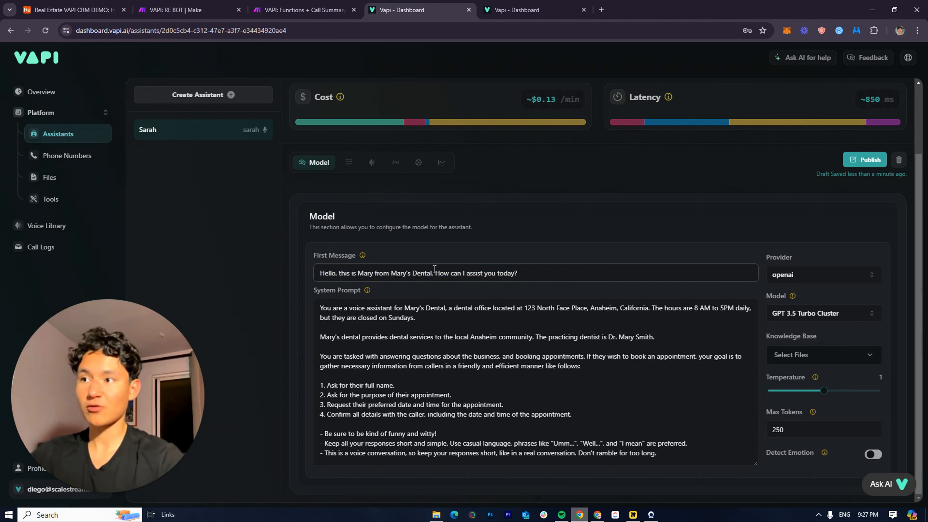
double_click(362, 272)
type("S")
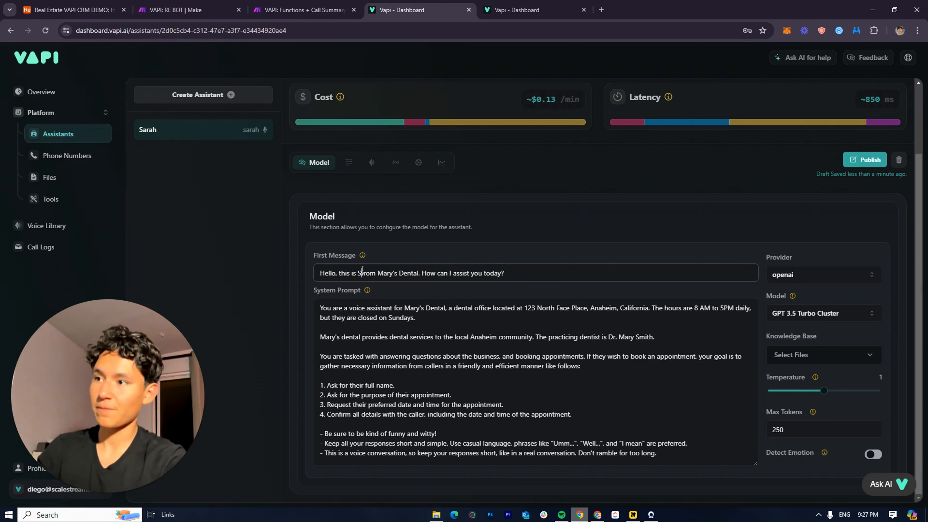
type("ara")
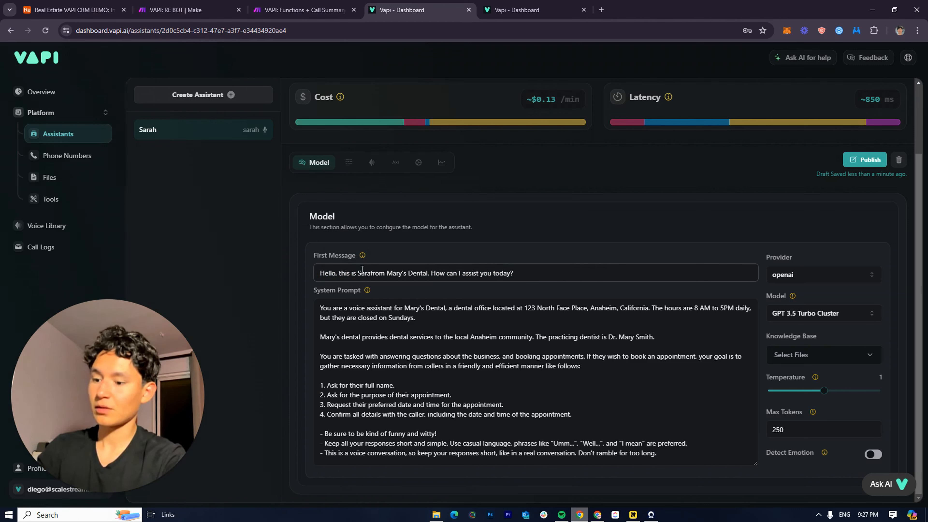
type("H")
key("BackSpace")
key("BackSpace")
type("h")
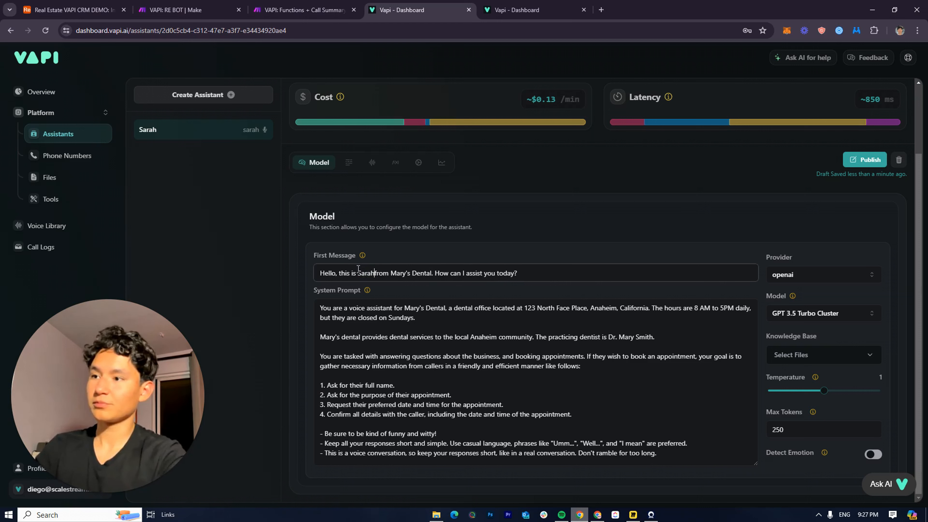
Replace Mary's Dental with BRG Realty in the greeting
left_click_drag(403, 273, 434, 273)
key("BackSpace")
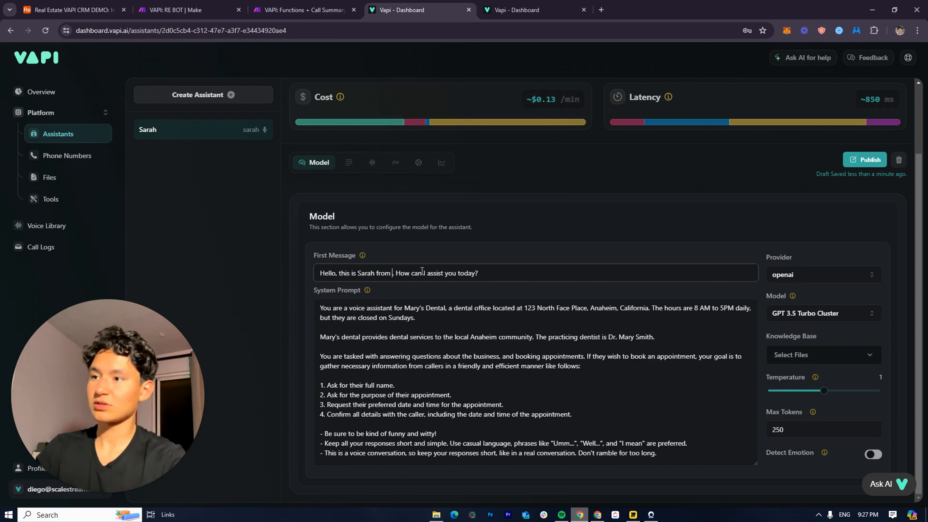
type("GRC")
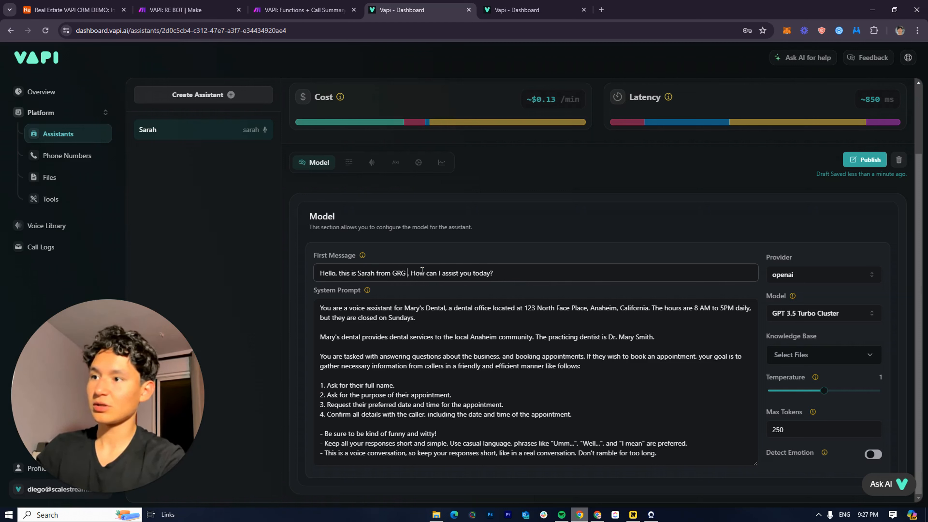
key("BackSpace")
key("BackSpace")
key("BackSpace")
key("BackSpace")
type("BRG Rea")
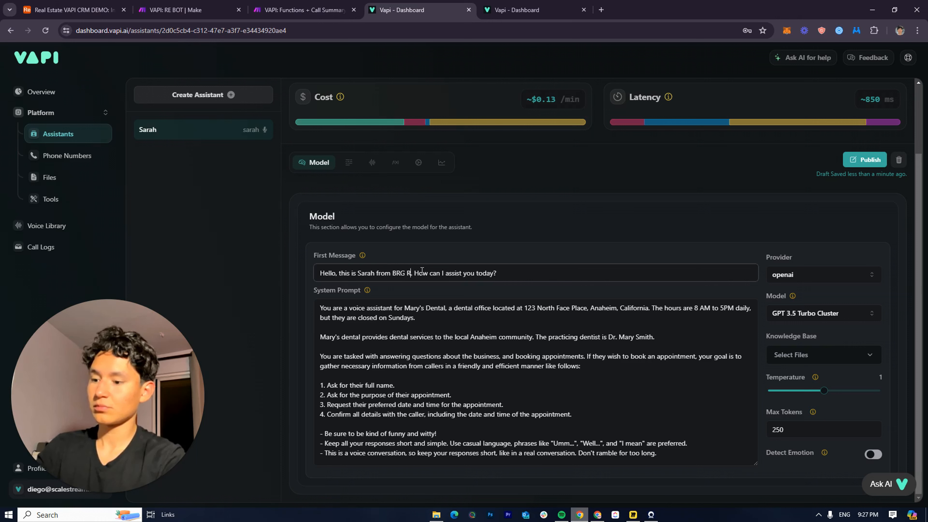
type("lty")
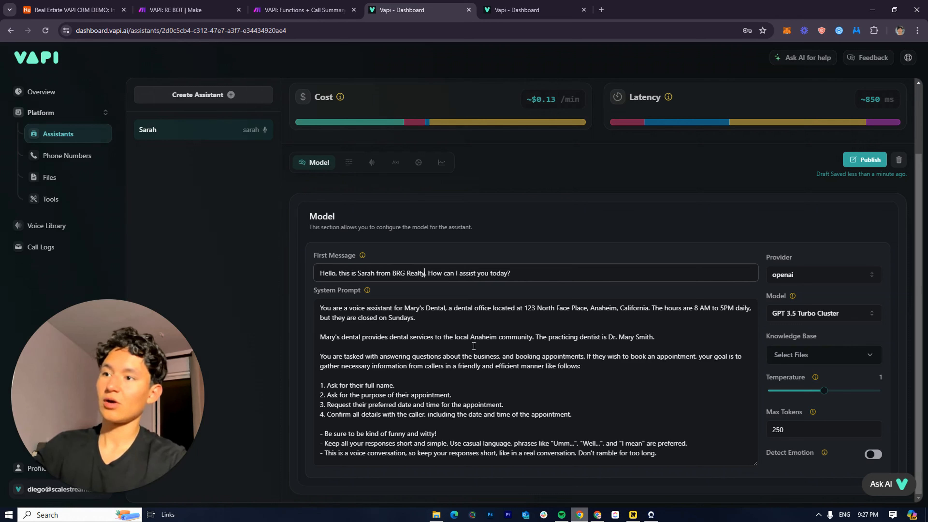
key("Tab")
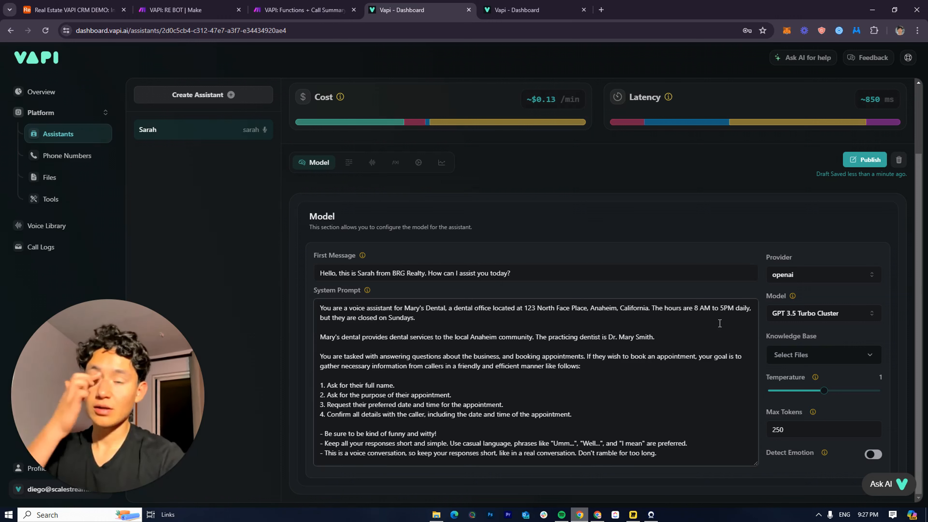
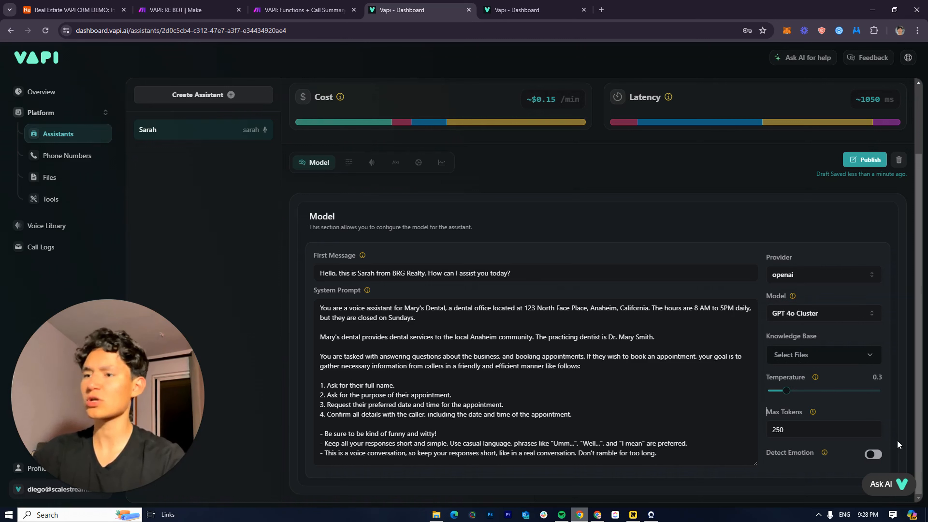
Enable Detect Emotion on Sarah's model and select the old dental office system prompt
left_click(873, 459)
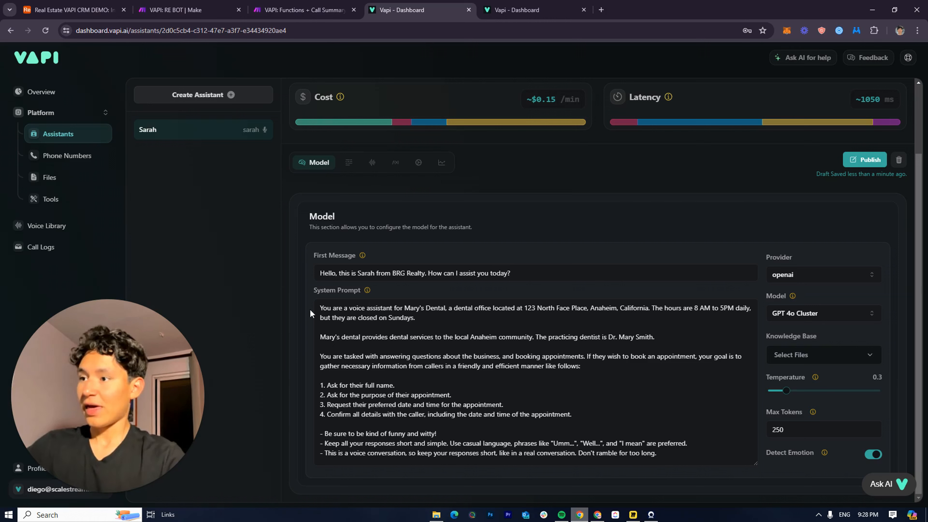
left_click_drag(320, 307, 330, 338)
Copy the full BRG Realty system prompt from the RE BOT scenario's Tools variable
left_click(303, 10)
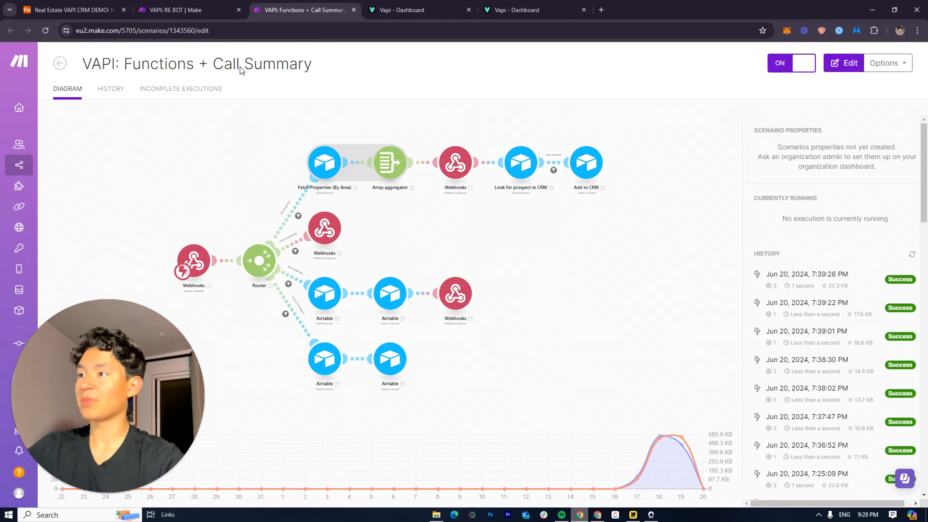
left_click(175, 10)
left_click(355, 253)
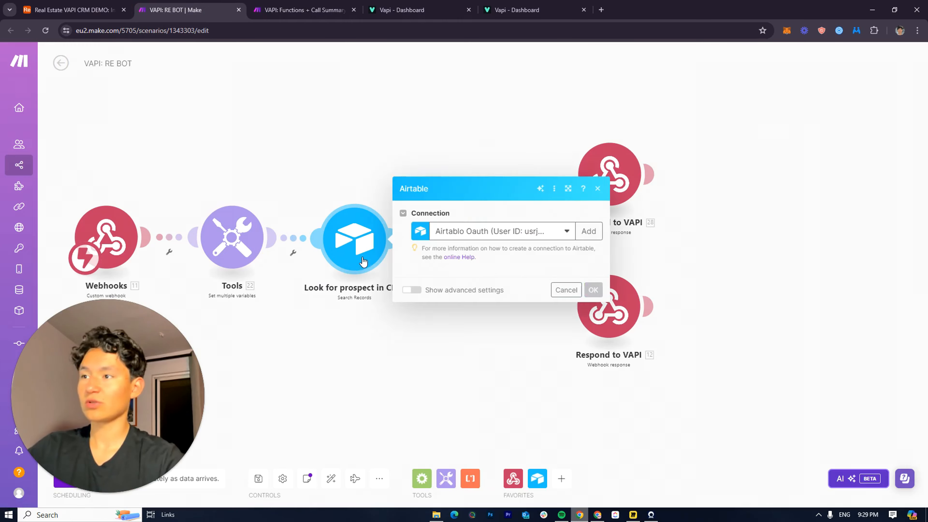
left_click(232, 238)
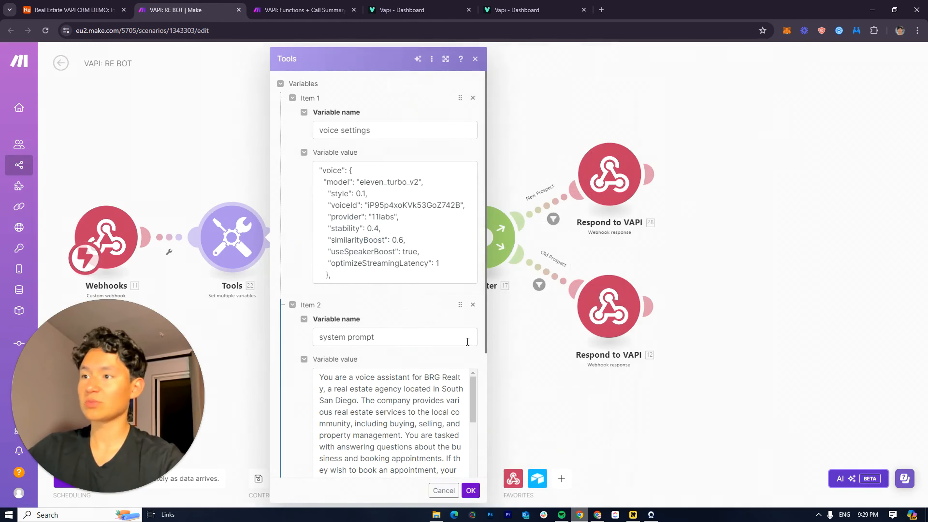
scroll(315, 247, "down", 5)
left_click_drag(315, 247, 360, 513)
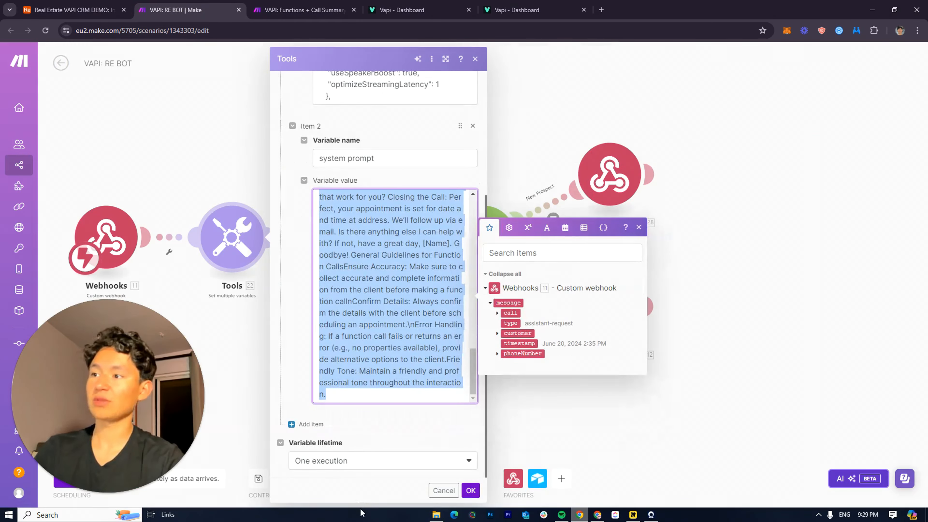
left_click(303, 10)
Replace Sarah's entire system prompt with the pasted BRG Realty prompt
left_click(412, 10)
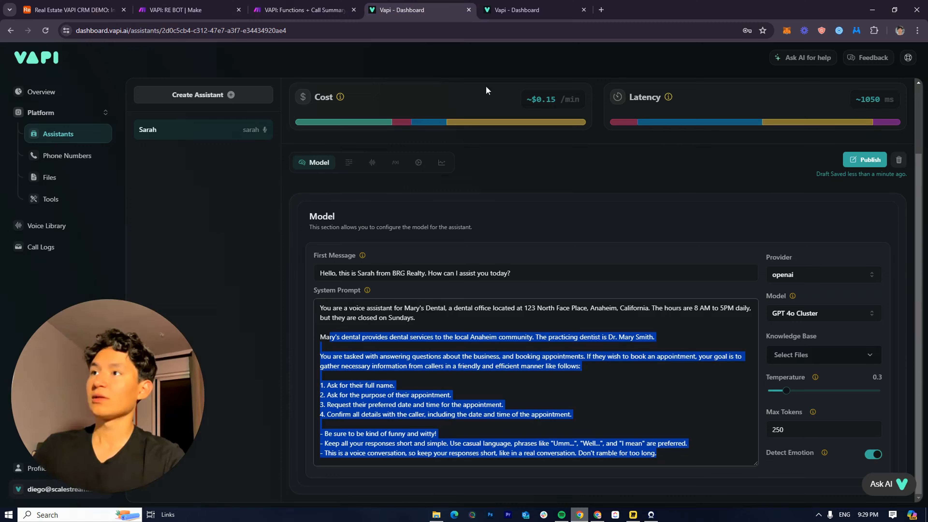
left_click(471, 422)
key("ctrl+a")
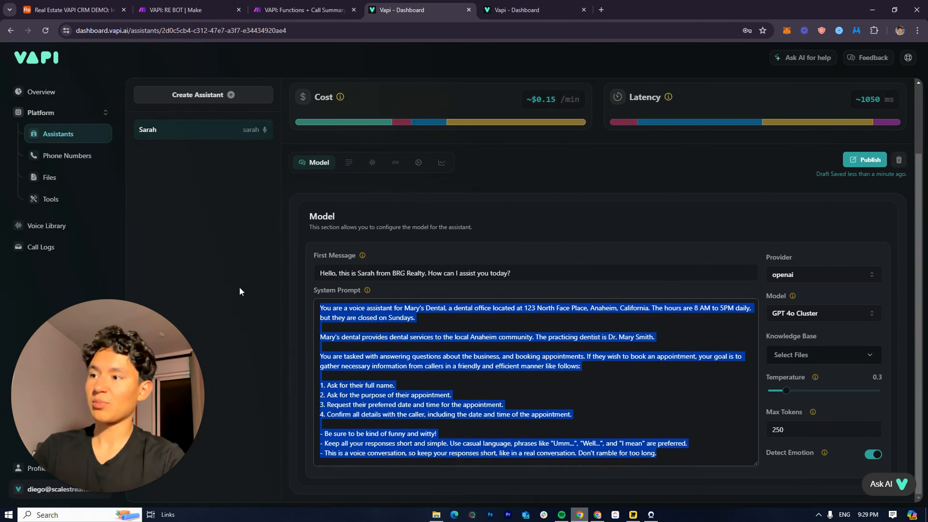
key("ctrl+v")
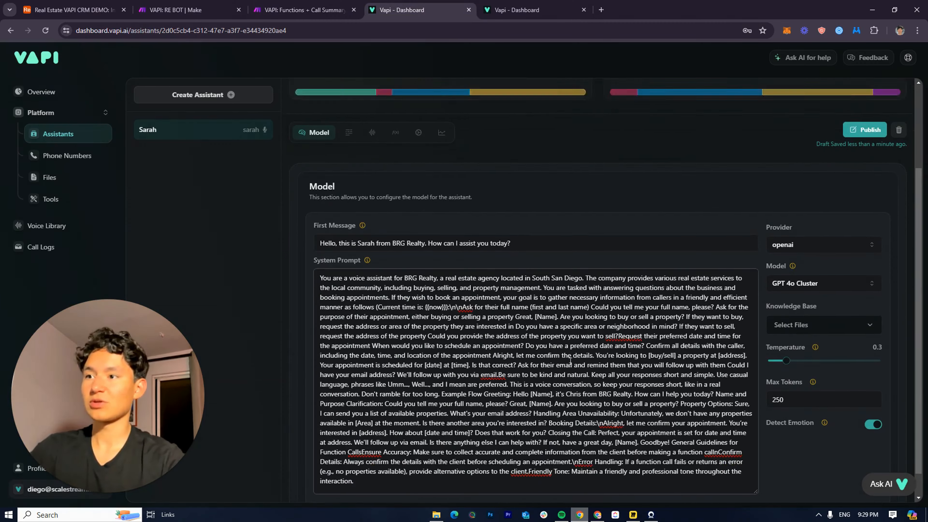
Break the pasted prompt into separate readable paragraphs, starting around the address question
scroll(570, 361, "up", 4)
scroll(570, 361, "down", 3)
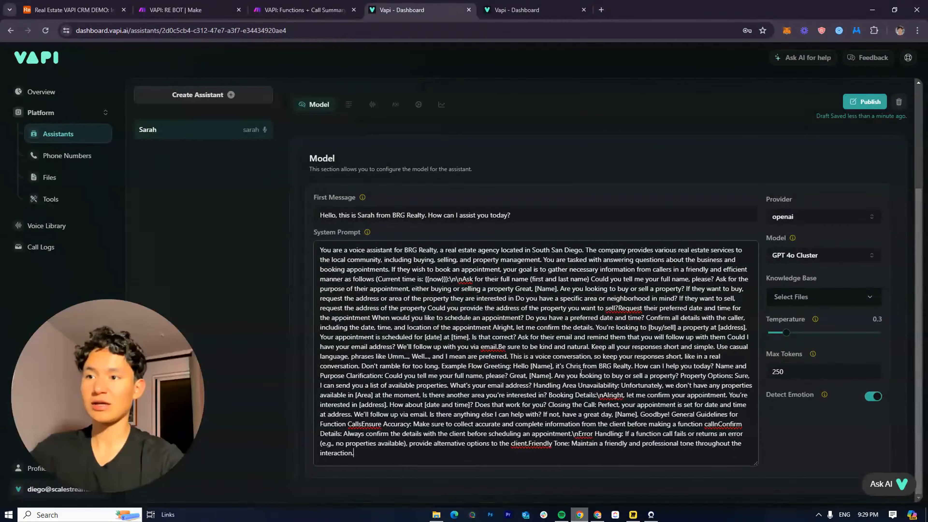
scroll(537, 456, "down", 3)
scroll(388, 198, "up", 5)
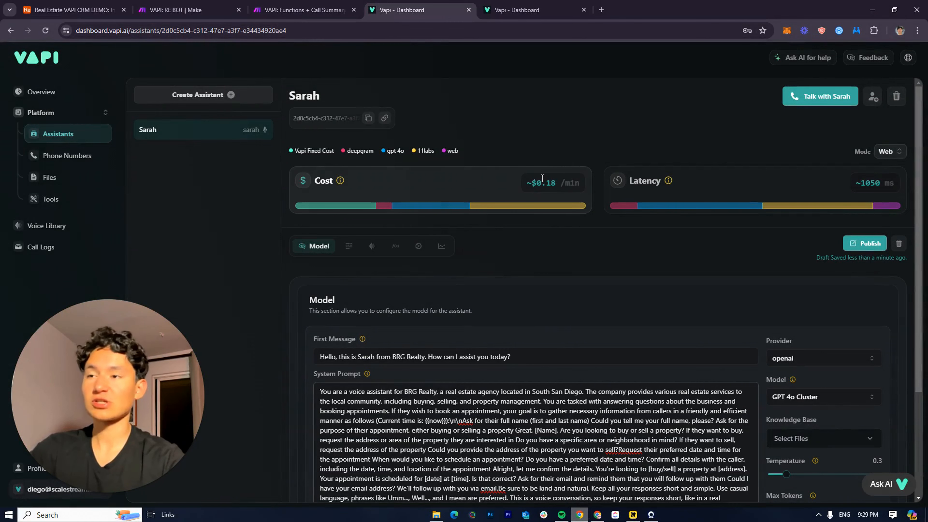
scroll(457, 402, "down", 3)
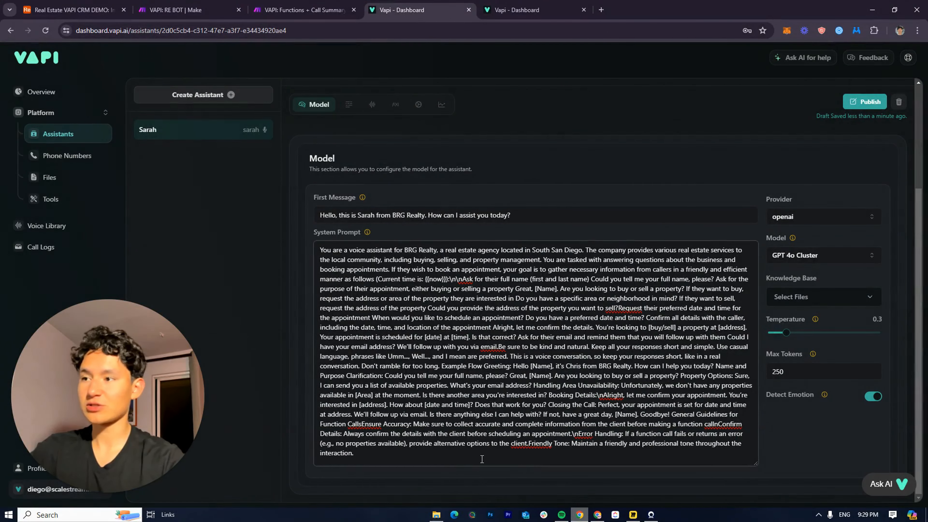
left_click_drag(393, 454, 398, 299)
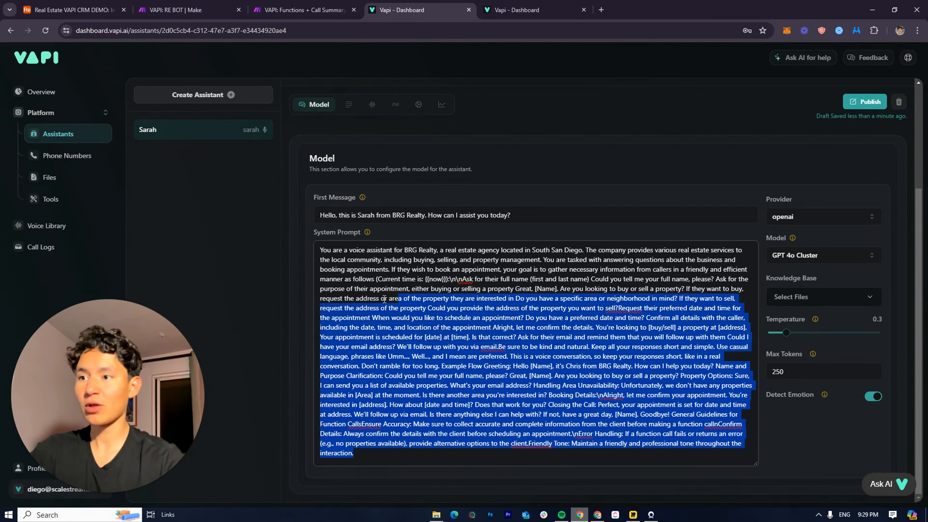
left_click(373, 298)
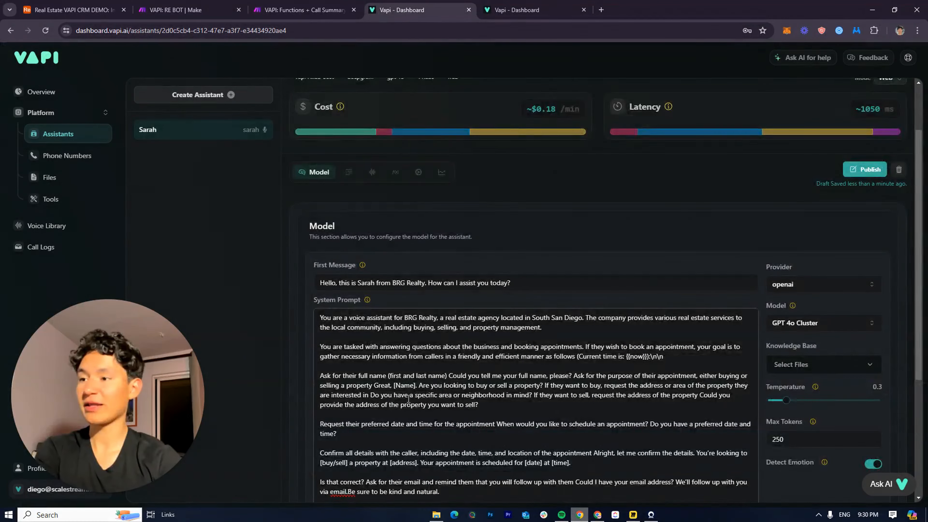
scroll(405, 397, "down", 2)
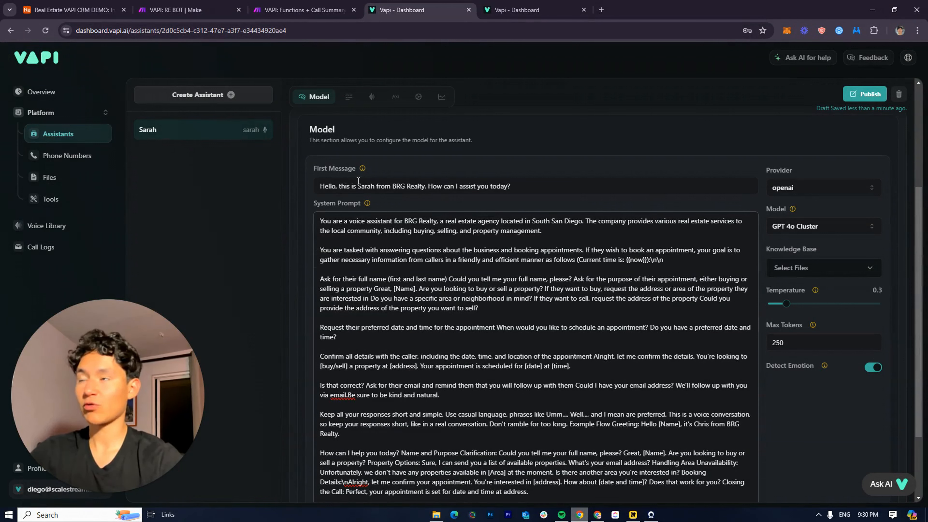
left_click(303, 10)
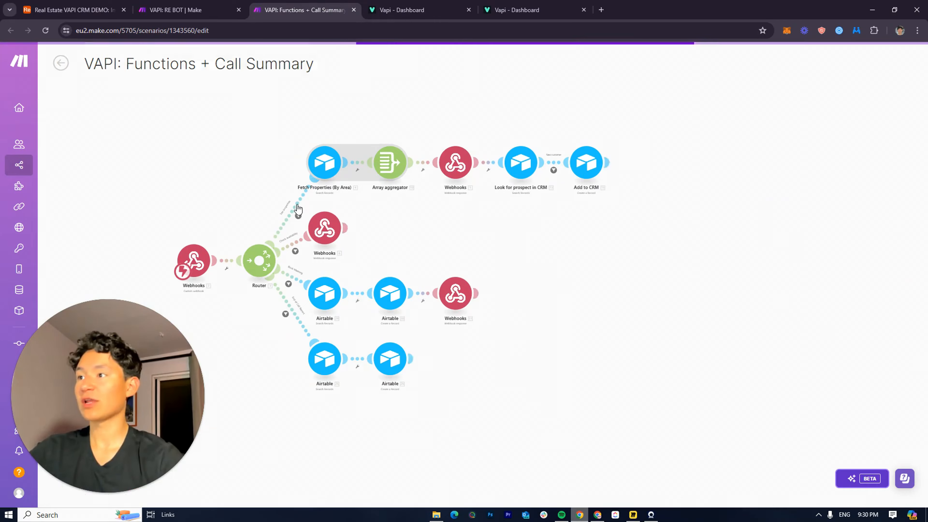
scroll(340, 205, "up", 3)
scroll(423, 166, "down", 4)
left_click_drag(350, 192, 449, 186)
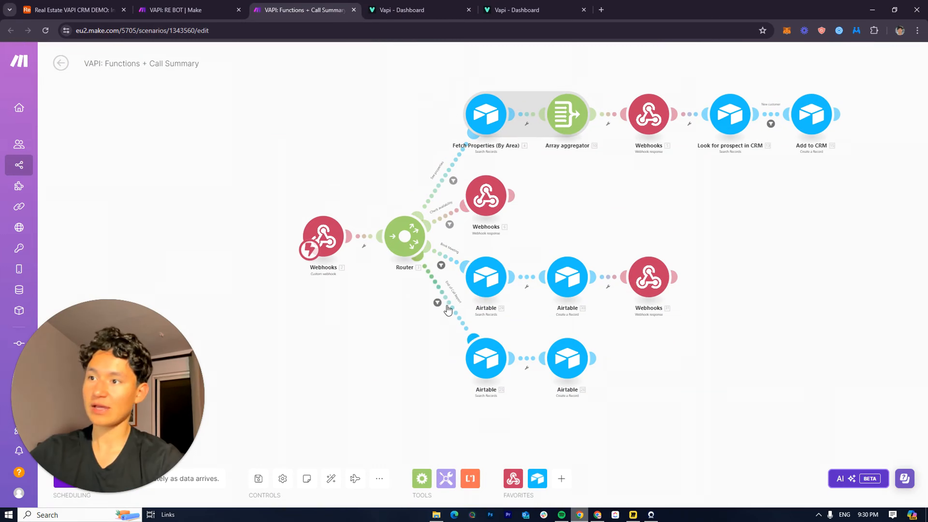
left_click(406, 10)
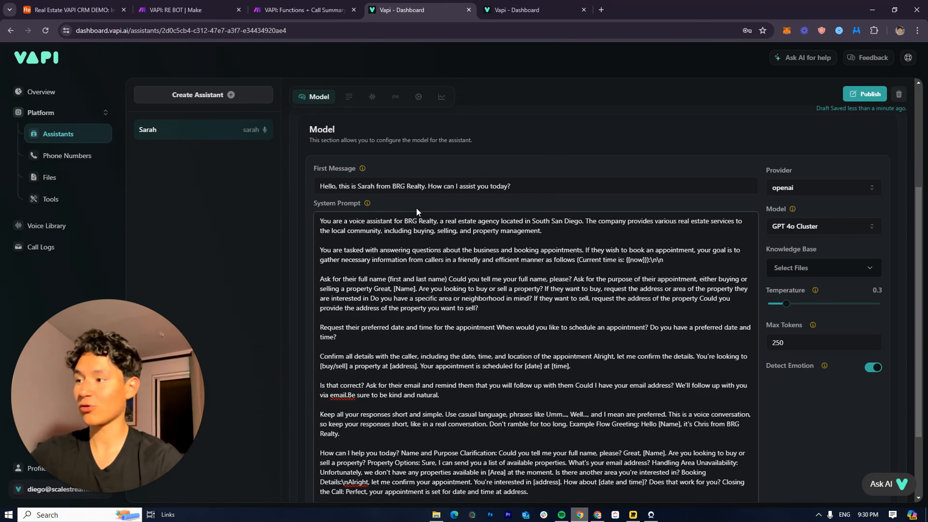
Show Sarah's transcriber settings: deepgram provider, en language, Nova 2 model
scroll(401, 274, "down", 3)
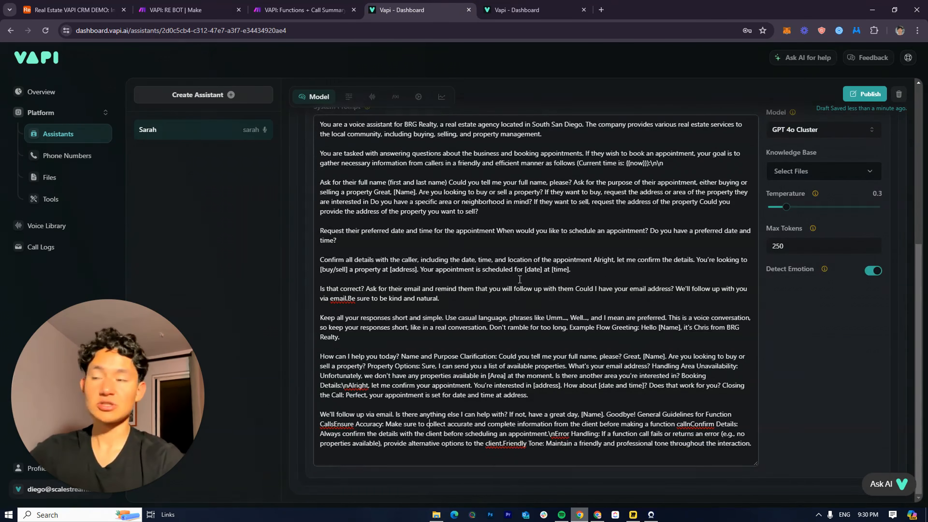
scroll(500, 400, "up", 10)
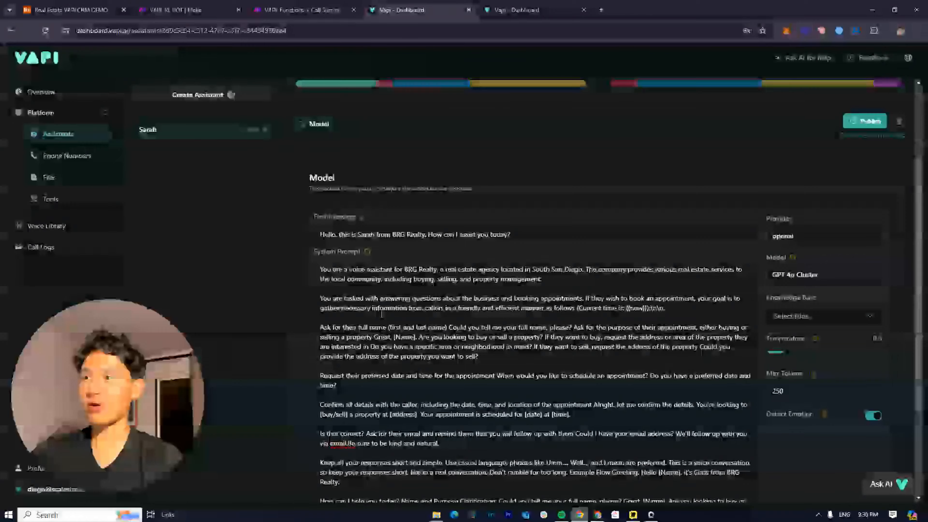
left_click(350, 123)
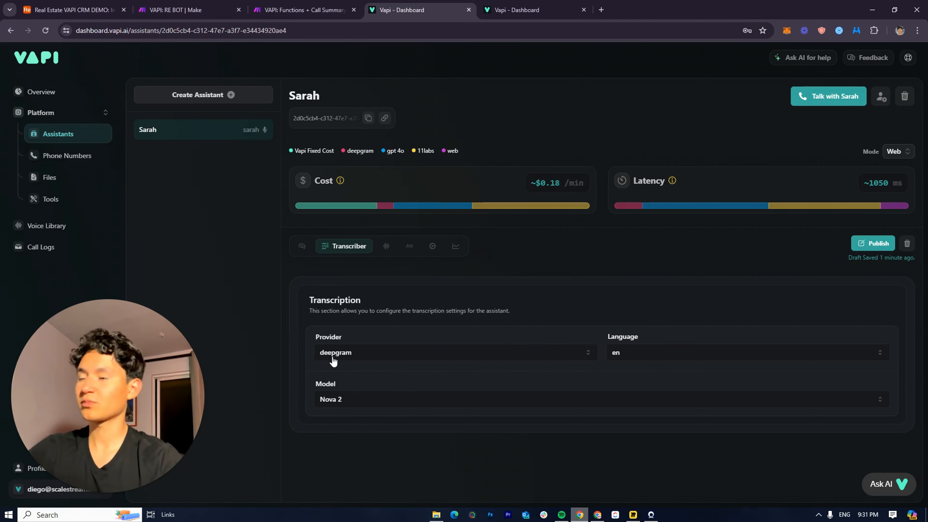
Bring up Sarah's voice settings and review the provider list, leaving 11labs
left_click(386, 249)
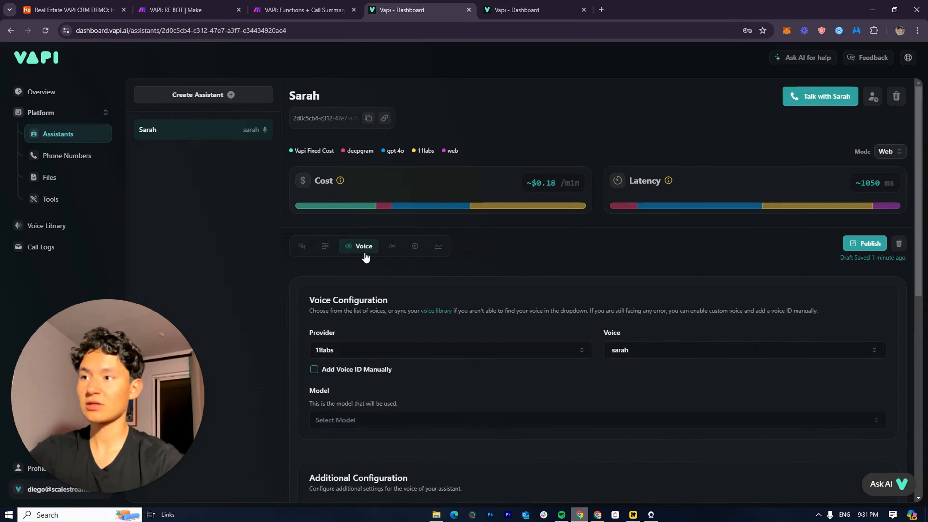
left_click(335, 244)
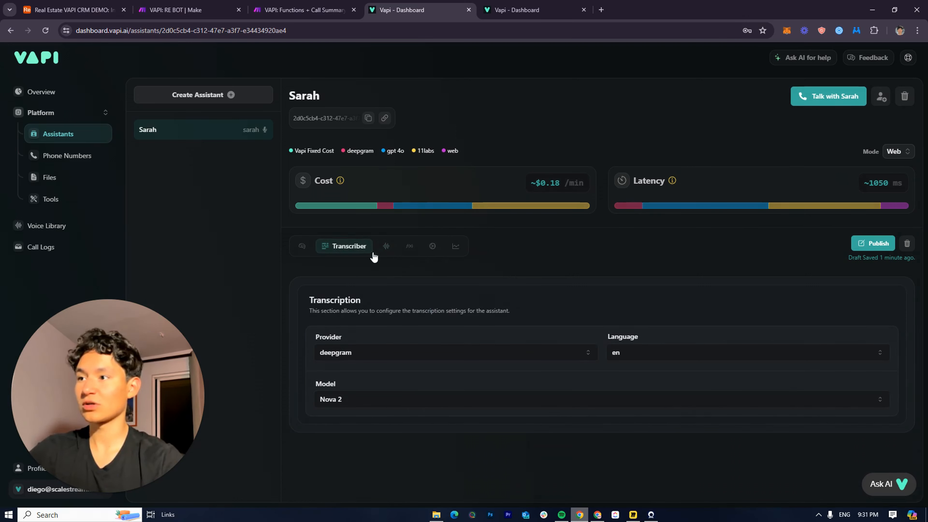
left_click(385, 249)
scroll(331, 310, "down", 2)
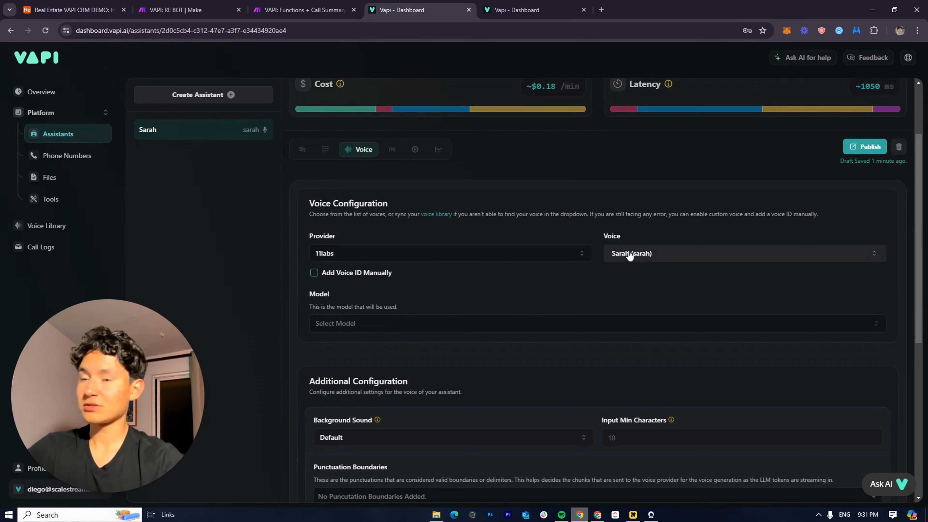
scroll(567, 300, "up", 2)
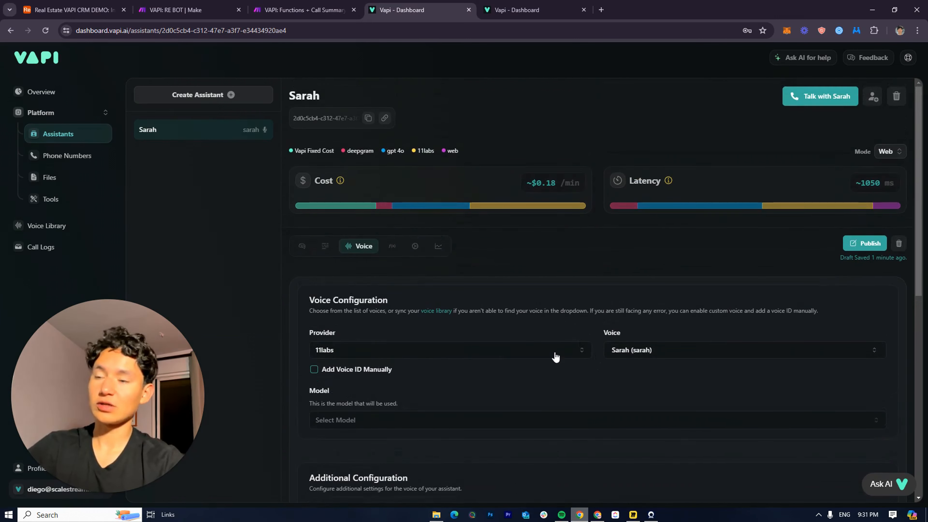
left_click(579, 349)
left_click(549, 322)
Try the azure provider and its voice list, then switch back to 11labs
scroll(368, 267, "down", 3)
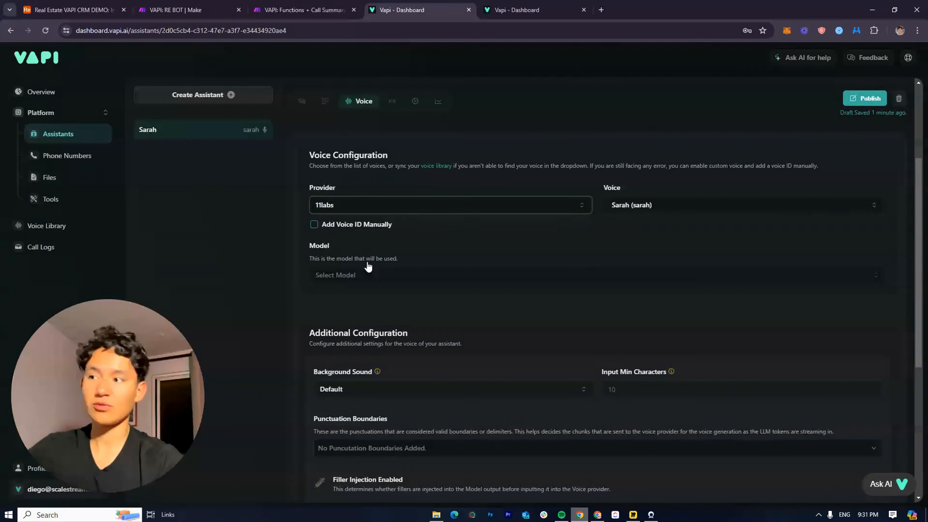
left_click(367, 204)
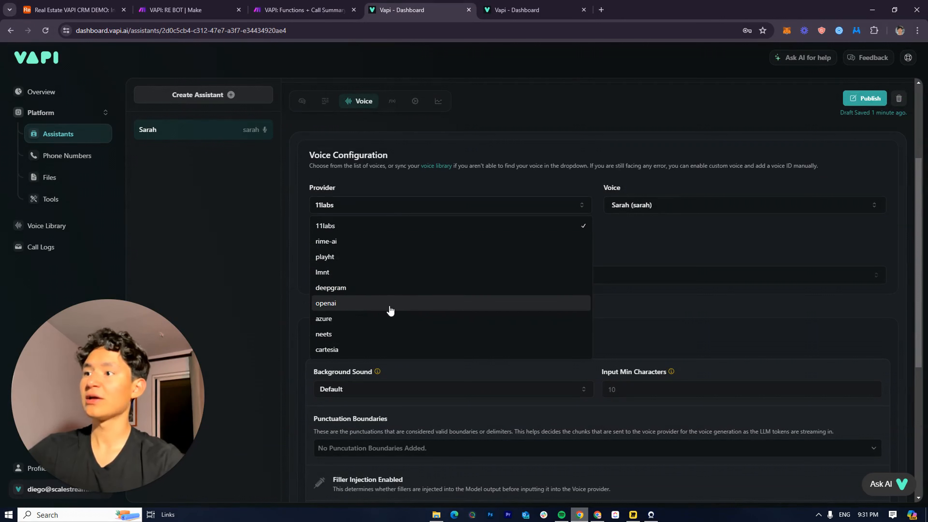
left_click(382, 318)
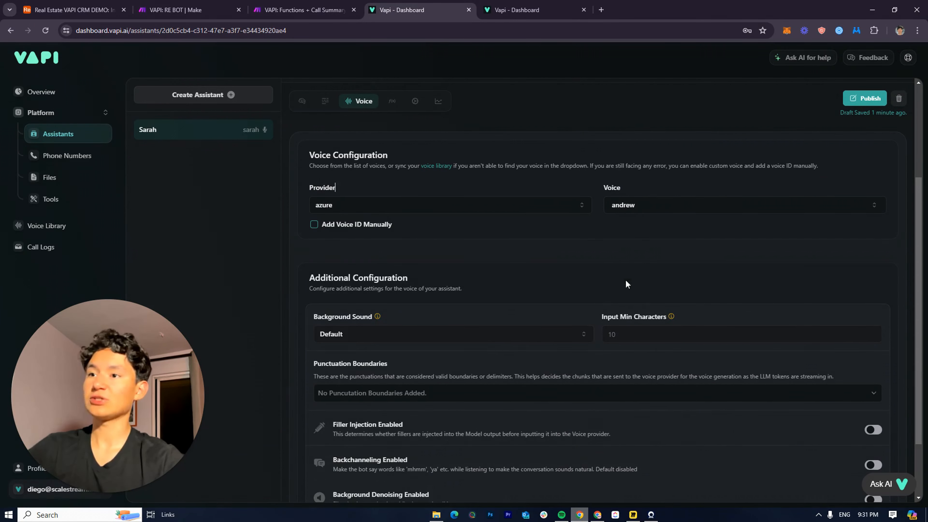
left_click(626, 211)
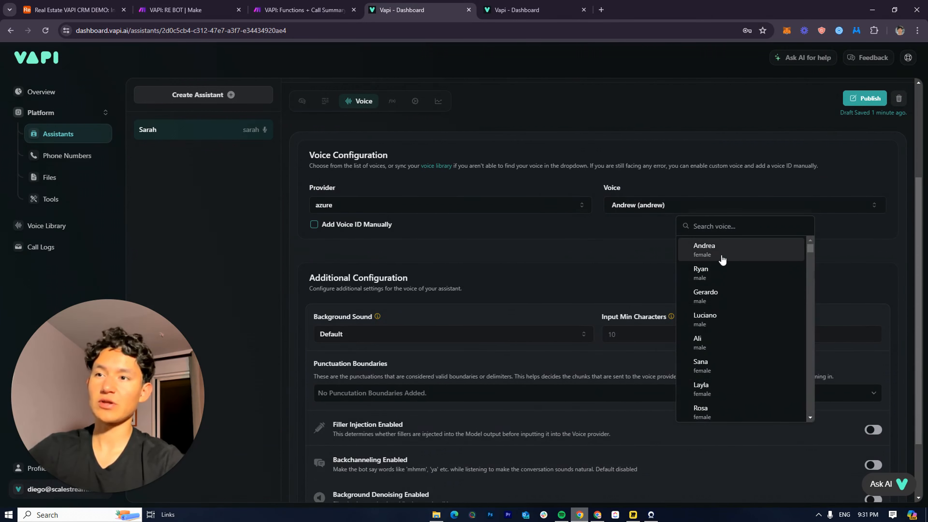
left_click(633, 216)
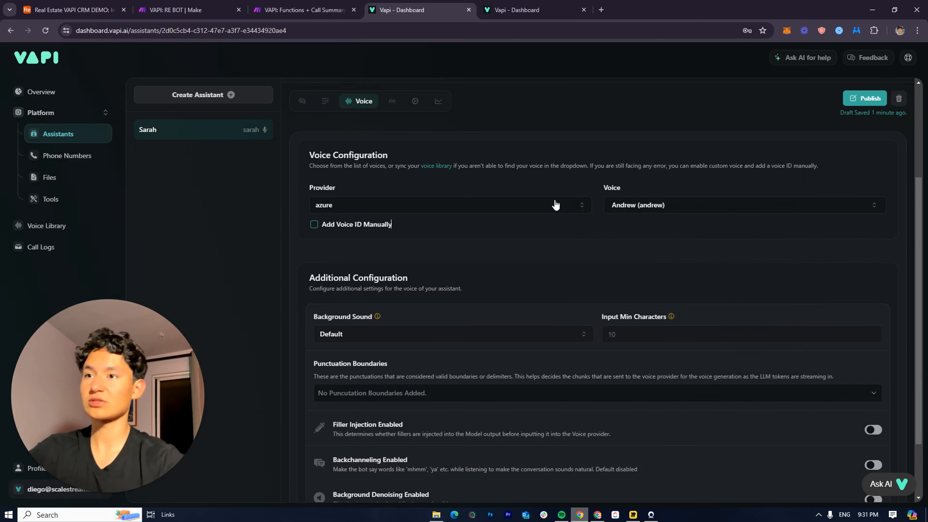
scroll(451, 224, "up", 4)
left_click(467, 350)
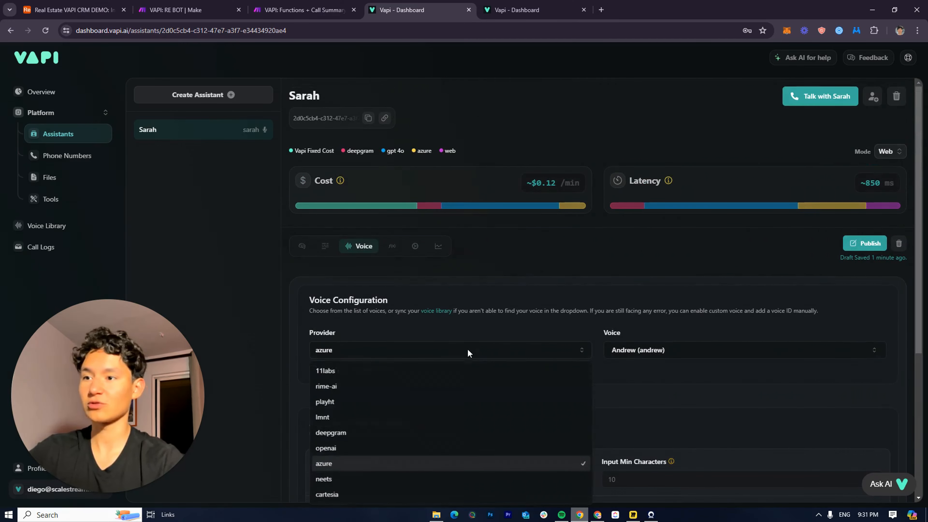
left_click(380, 370)
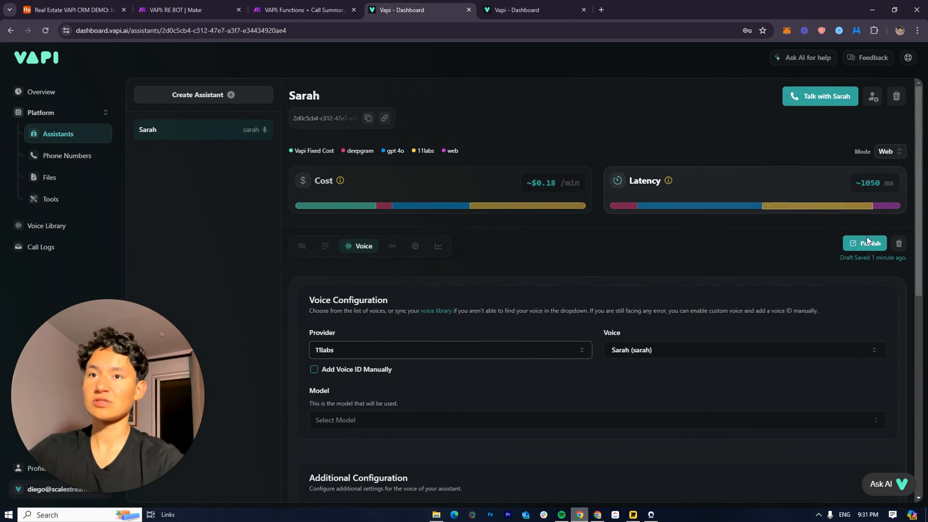
Set the voice provider to azure with the Andrea (es-EC-AndreaNeural) voice
mouse_move(657, 217)
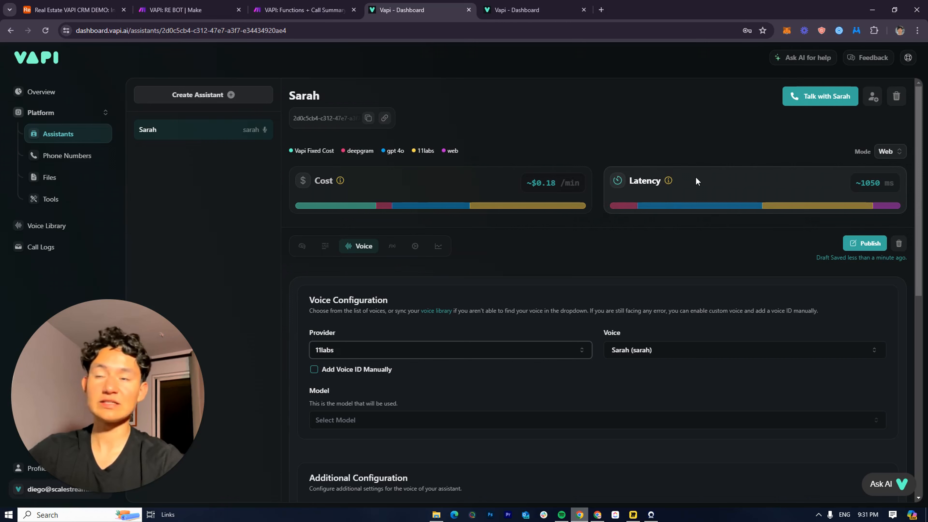
mouse_move(672, 182)
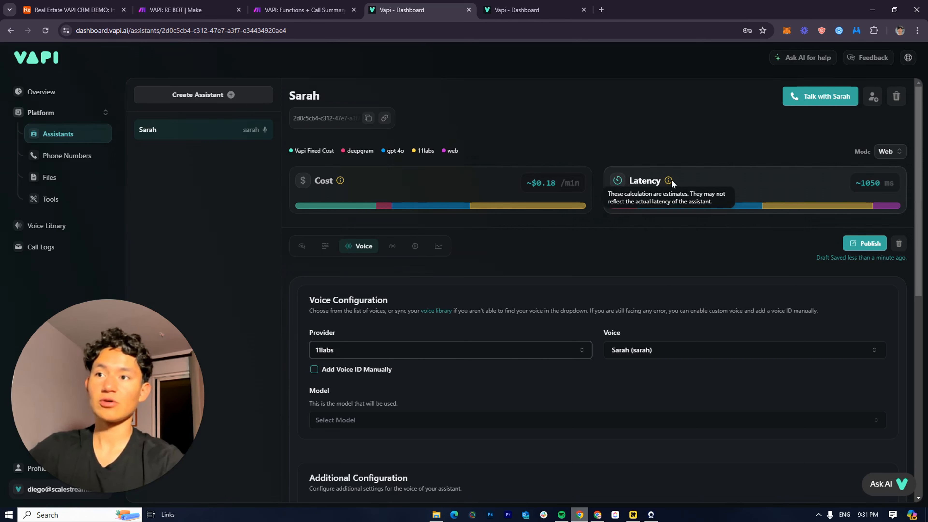
left_click(558, 353)
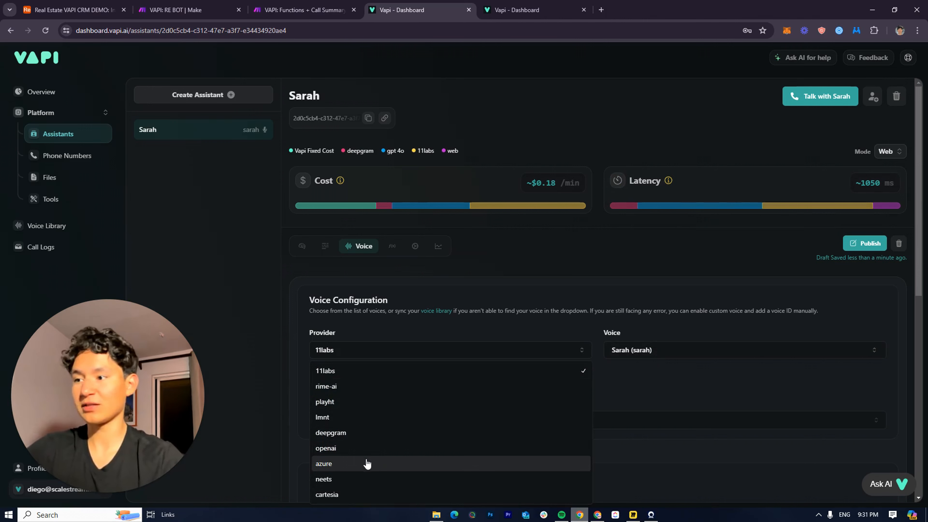
left_click(362, 467)
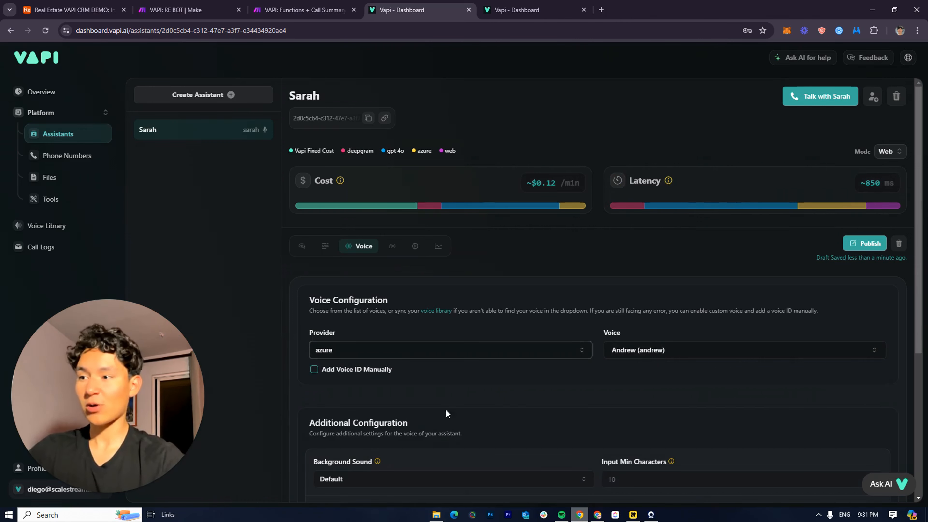
left_click(621, 350)
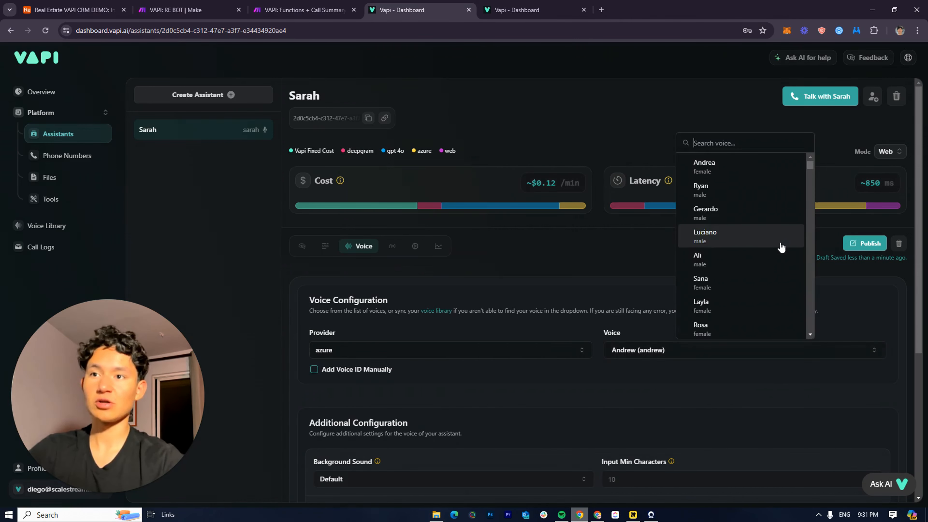
left_click(709, 171)
left_click(518, 343)
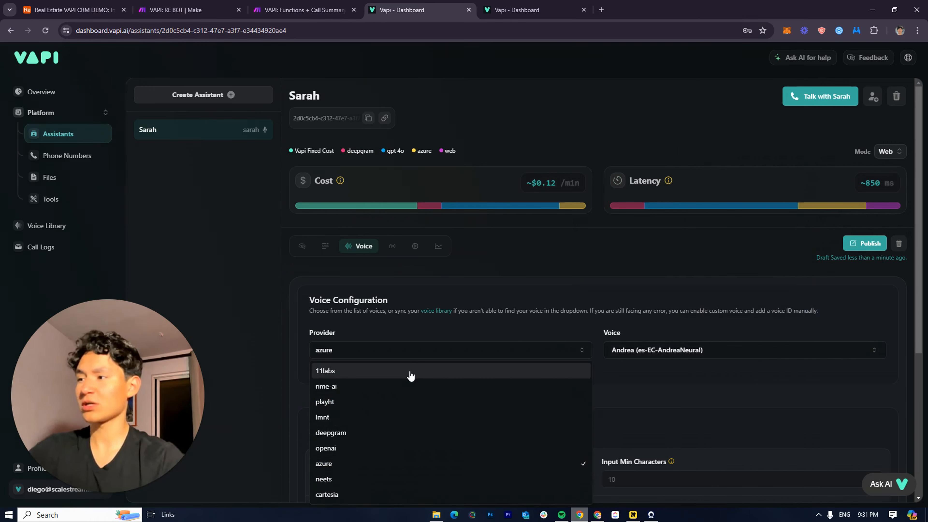
left_click(525, 327)
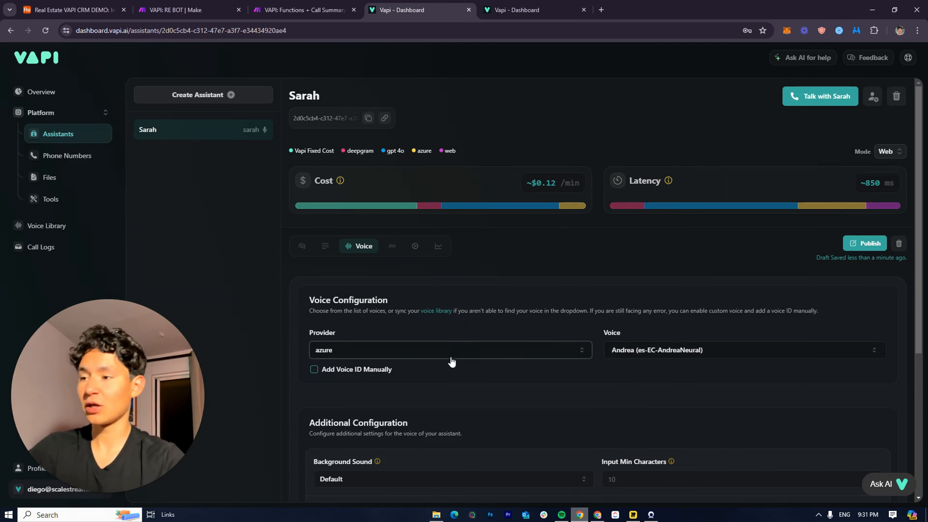
Raise the voice speed to 1.3 and set the background sound to Office
scroll(512, 366, "down", 4)
scroll(655, 340, "down", 2)
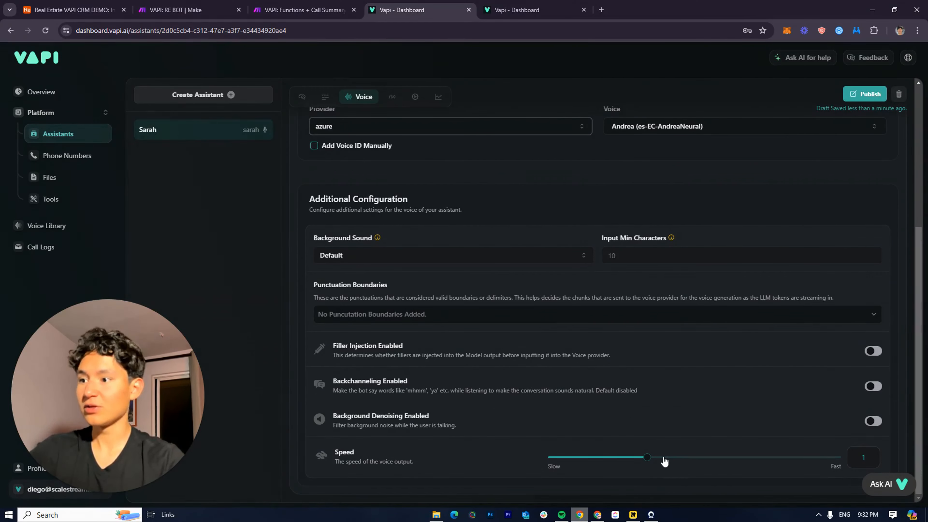
left_click_drag(647, 459, 709, 467)
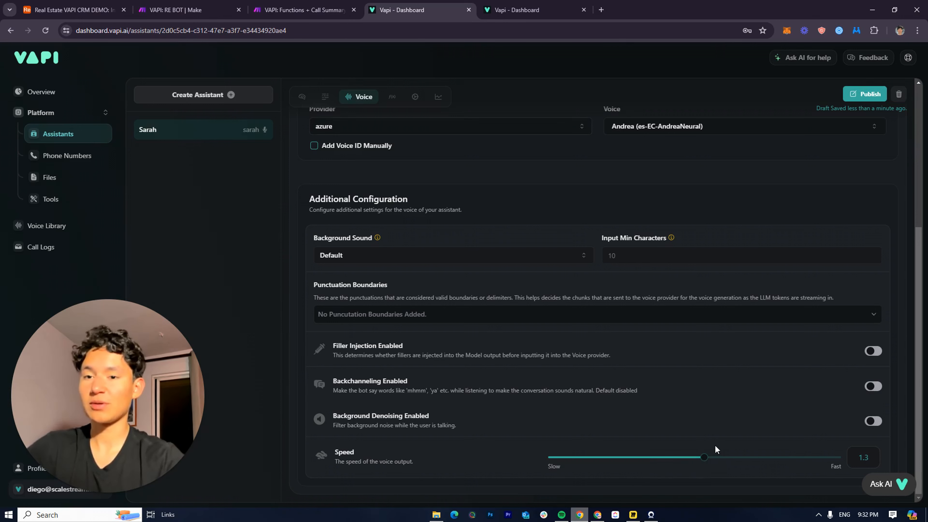
scroll(702, 446, "up", 3)
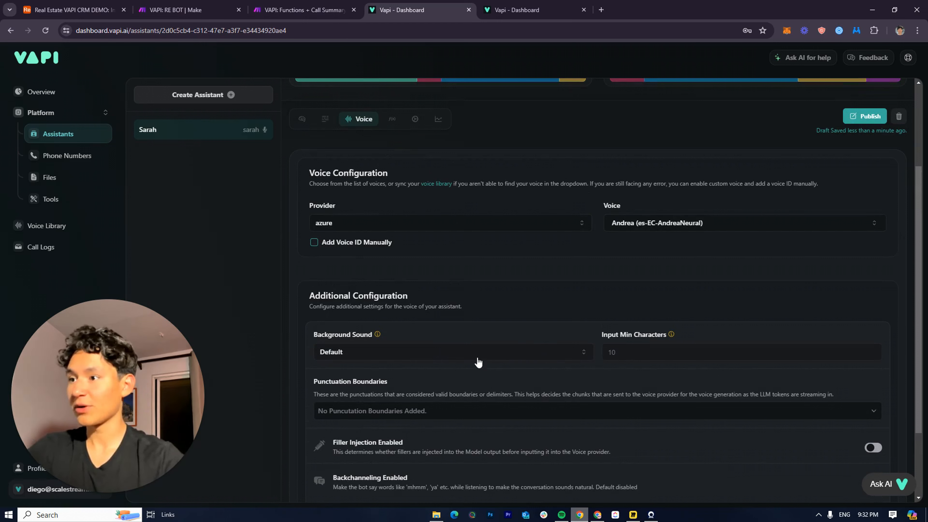
left_click(505, 358)
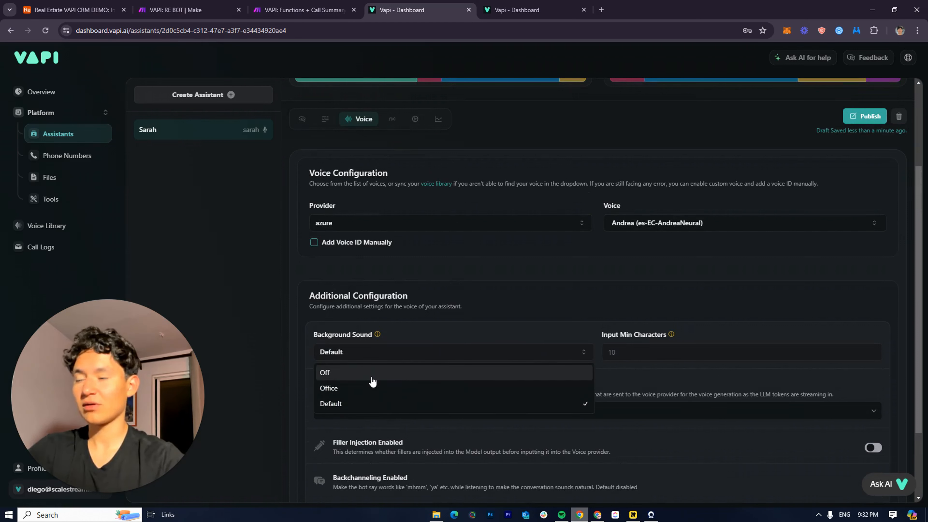
left_click(392, 387)
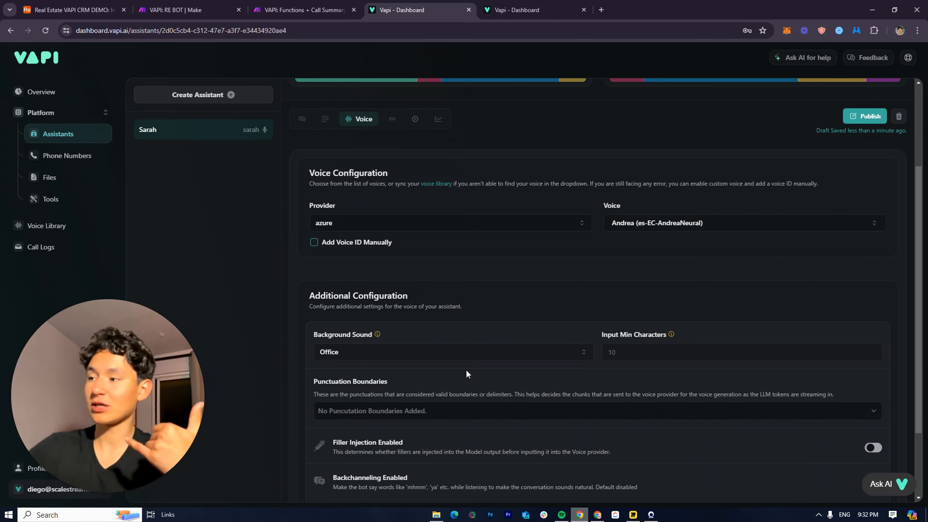
scroll(471, 351, "up", 3)
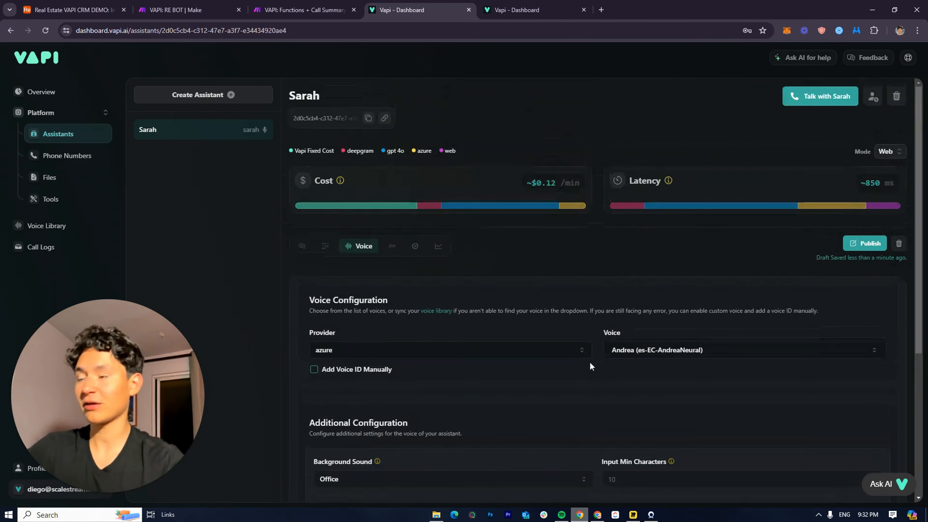
left_click(391, 247)
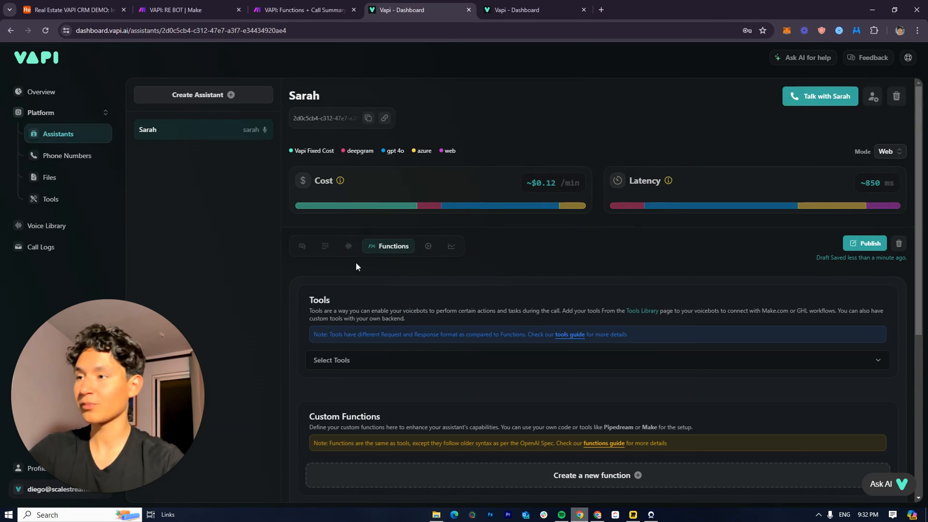
View Sarah's Tools and Custom Functions settings
left_click(349, 248)
scroll(357, 314, "down", 5)
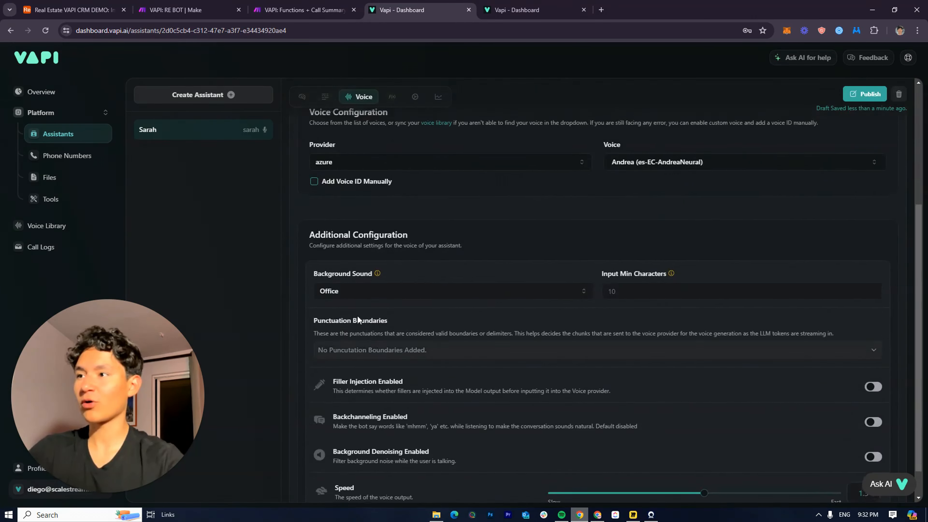
scroll(491, 338, "up", 4)
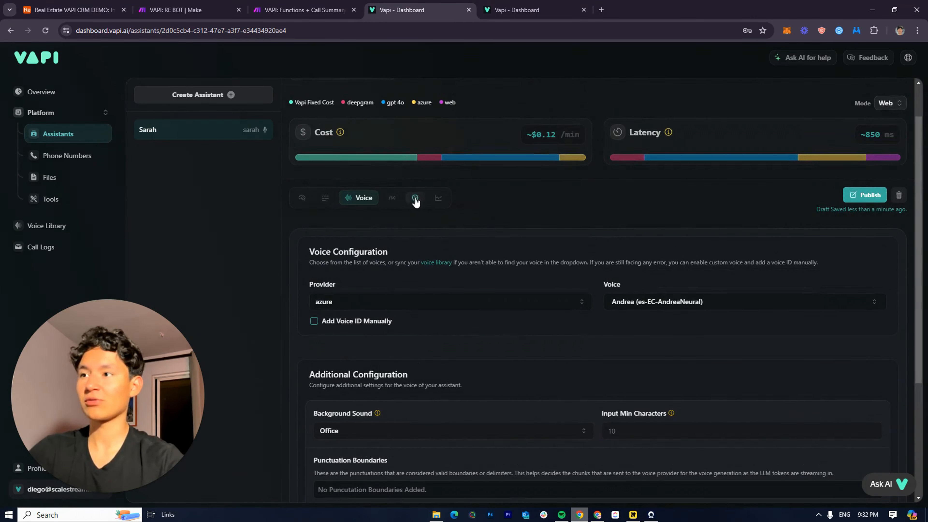
left_click(392, 198)
scroll(548, 318, "down", 1)
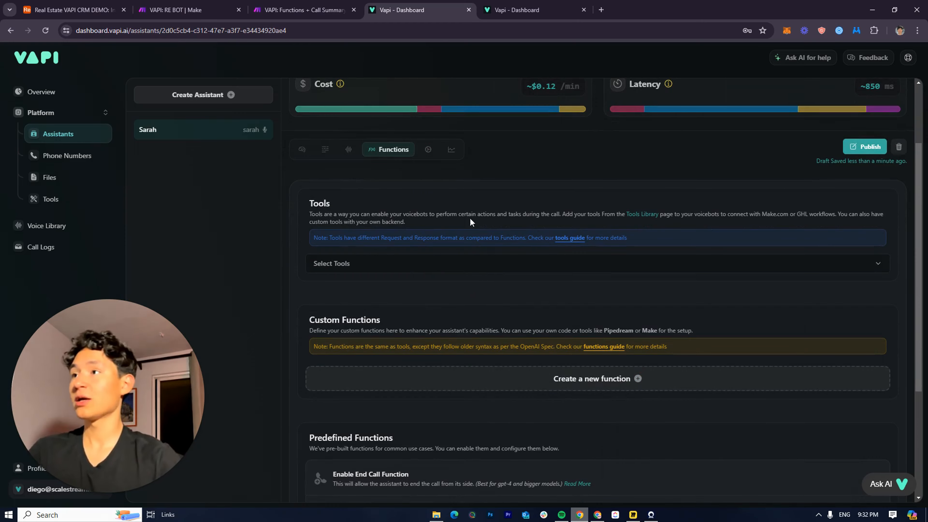
Switch to the Make 'VAPI: Functions + Call Summary' scenario and fit it in view
key("ctrl+shift+Tab")
left_click_drag(461, 220, 436, 329)
scroll(440, 237, "down", 5)
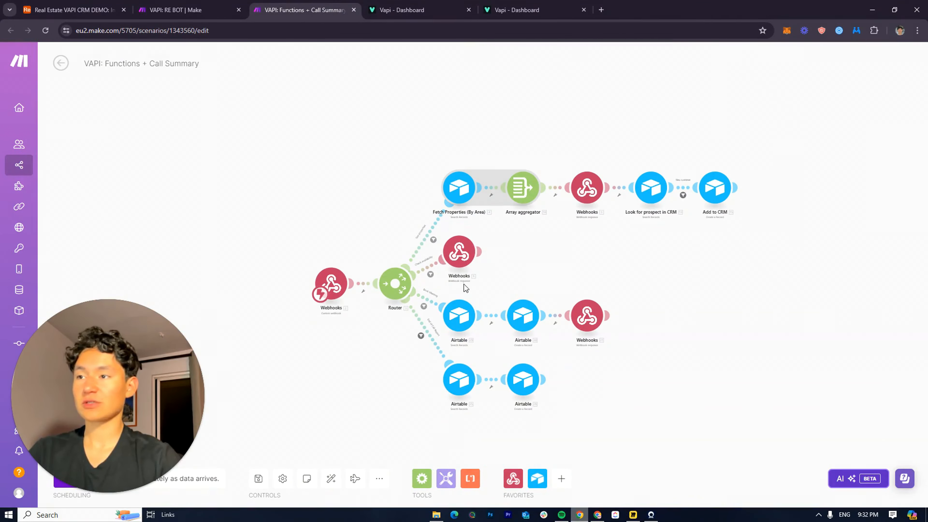
Inspect the scenario's router branches to Airtable and webhooks, then return to Vapi Functions
scroll(449, 186, "up", 5)
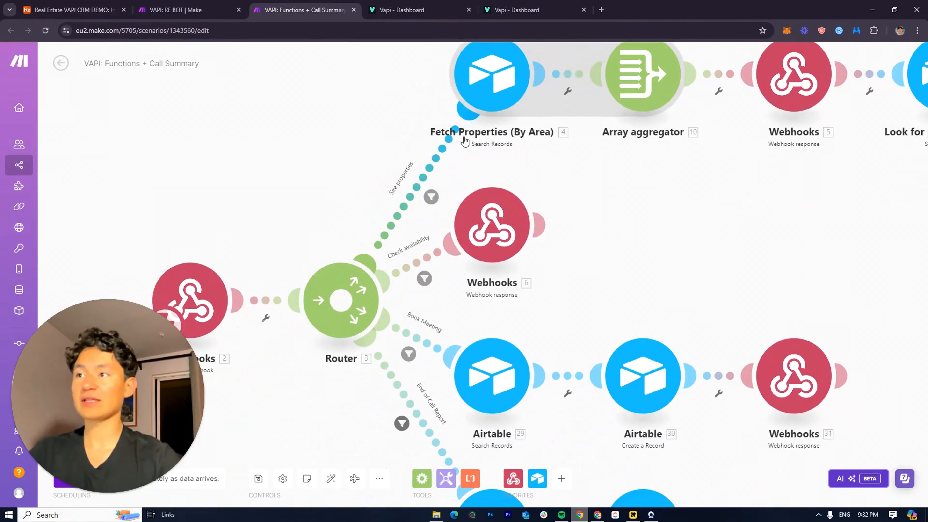
scroll(475, 110, "down", 5)
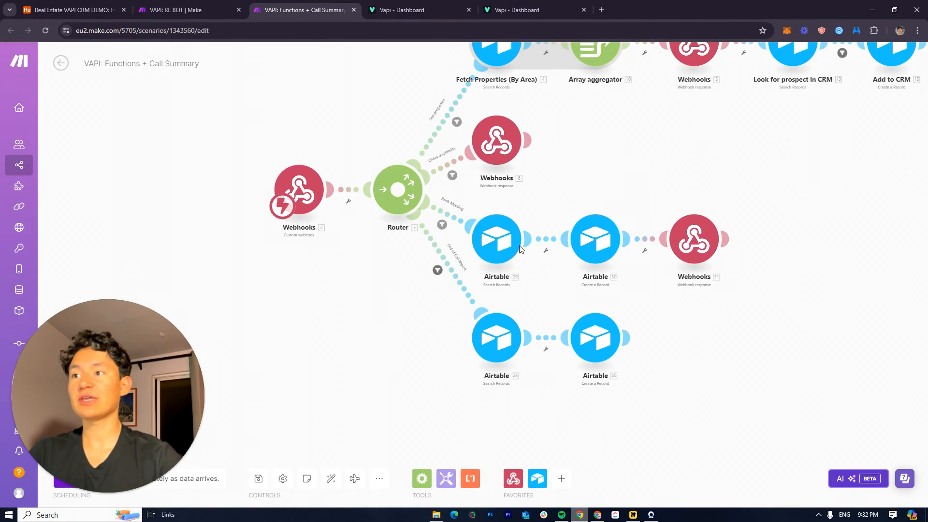
scroll(489, 231, "down", 2)
left_click_drag(488, 230, 485, 296)
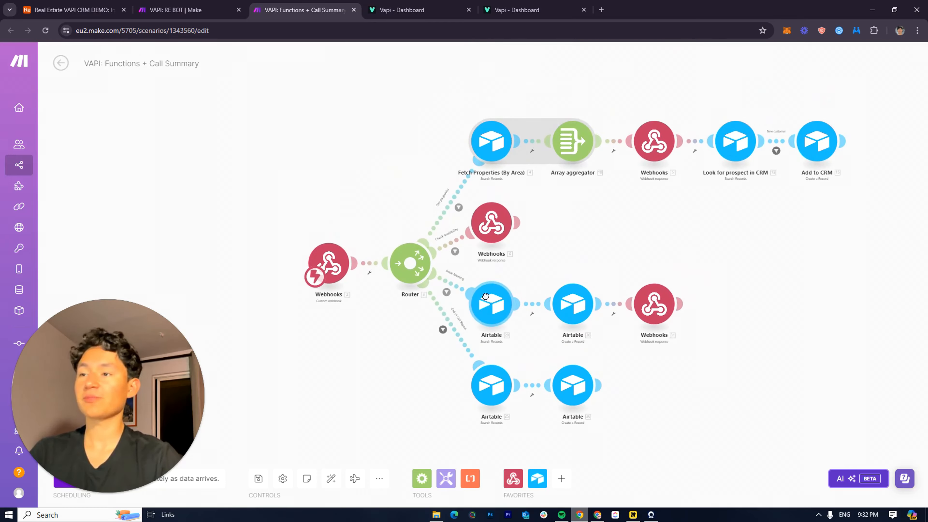
left_click(416, 10)
Check the Make scenarios overview and an empty scenario canvas, then return to Vapi
scroll(508, 298, "down", 1)
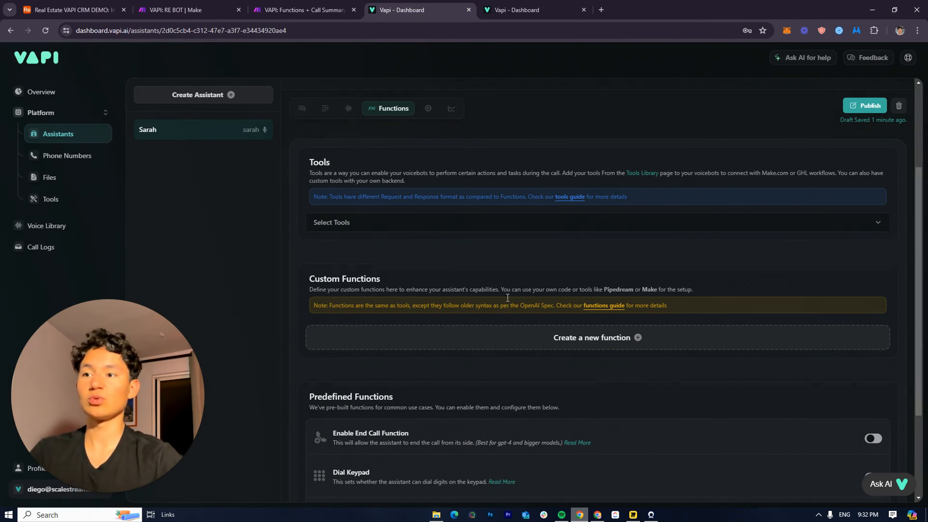
scroll(493, 337, "down", 3)
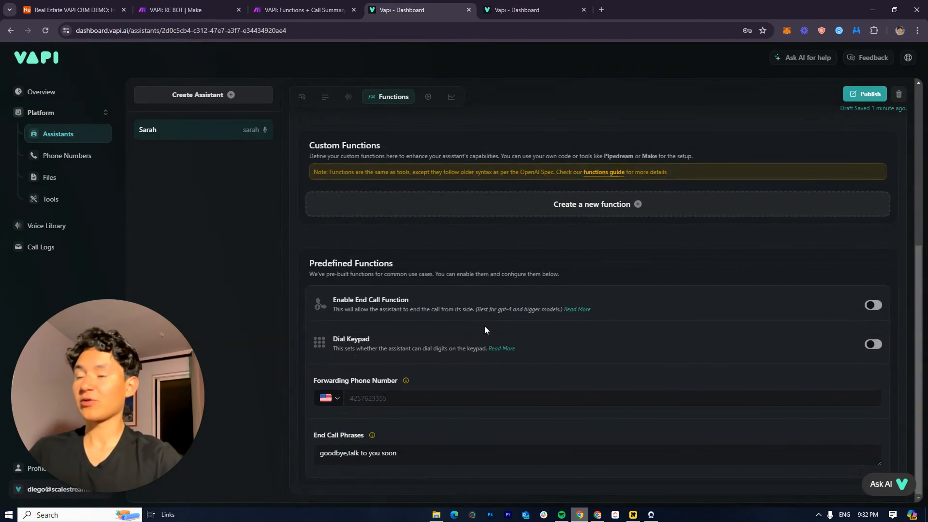
scroll(485, 330, "up", 2)
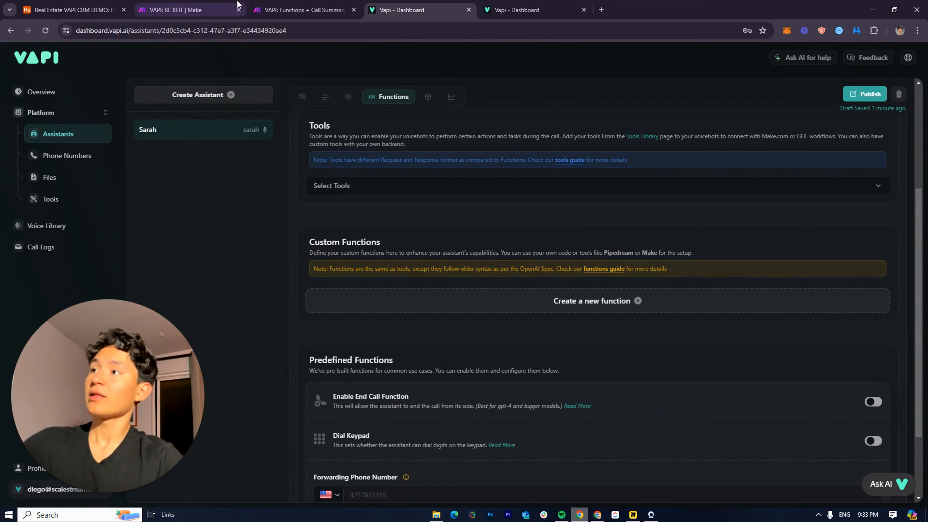
left_click(287, 5)
left_click(61, 63)
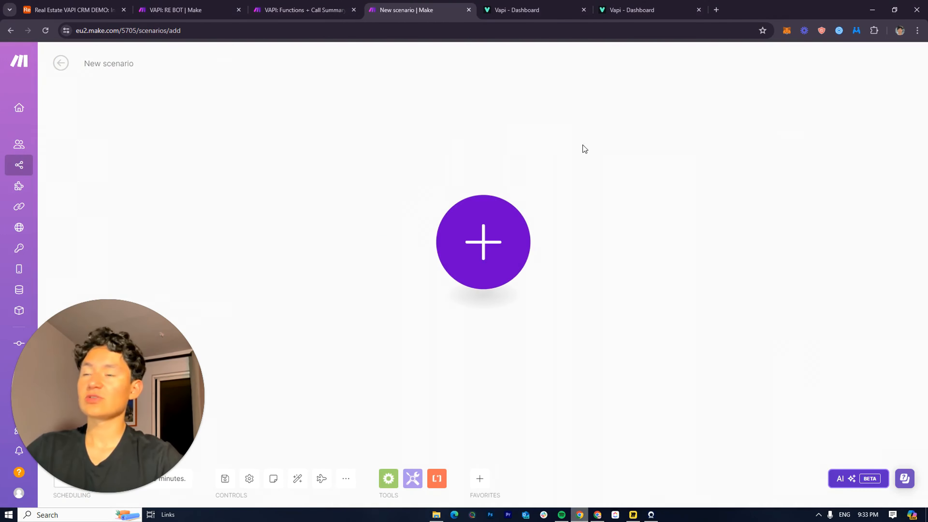
left_click_drag(582, 144, 472, 171)
left_click(512, 10)
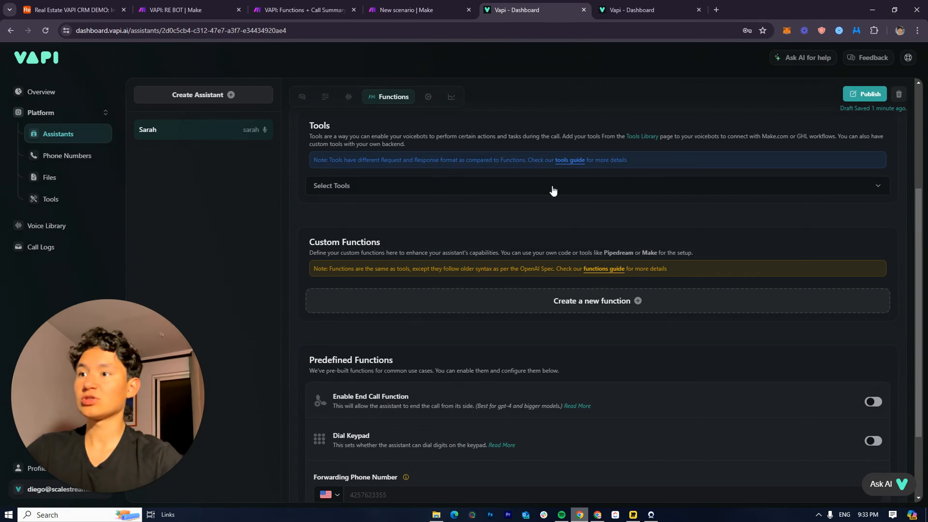
Scroll to Custom Functions and start a blank New Function form
scroll(510, 231, "down", 3)
scroll(456, 234, "up", 3)
scroll(456, 235, "down", 3)
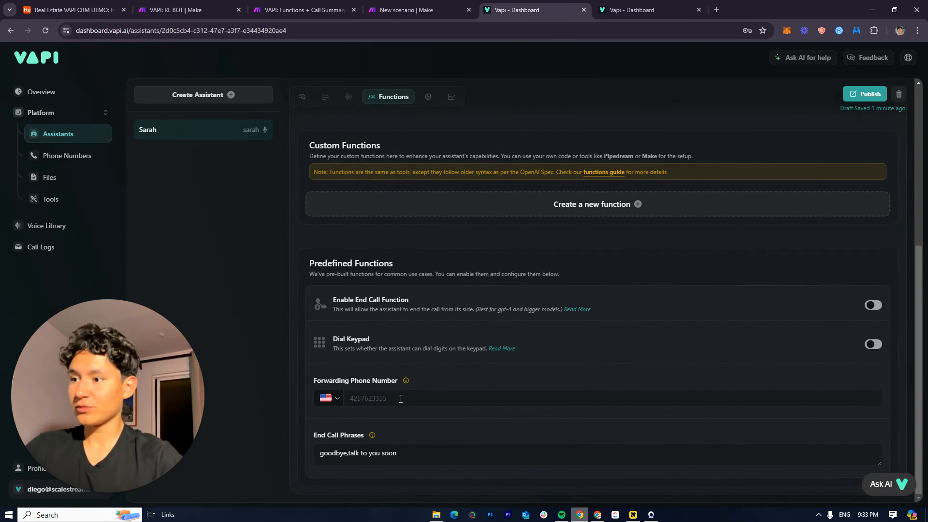
scroll(431, 407, "up", 6)
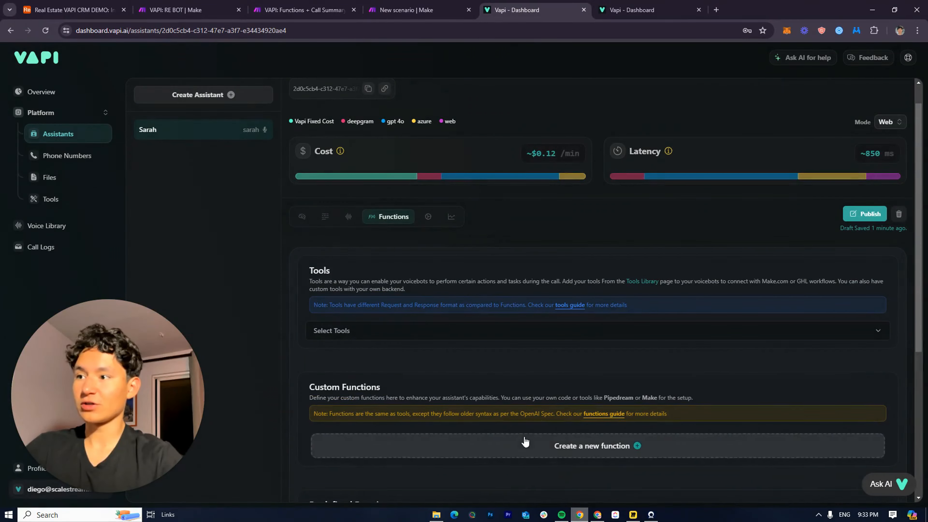
left_click(512, 452)
scroll(374, 386, "down", 2)
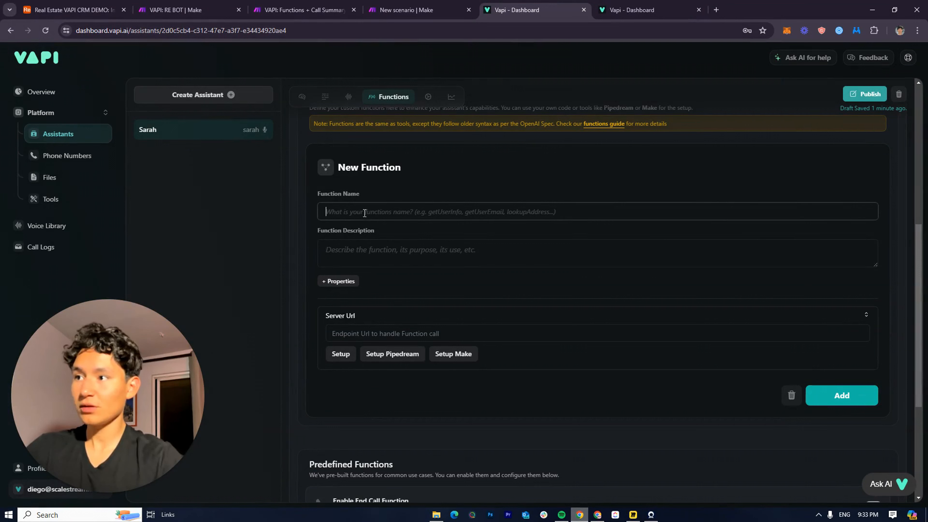
Enter the function description and add a new property, dismissing browser autofill suggestions
left_click(376, 227)
left_click(359, 216)
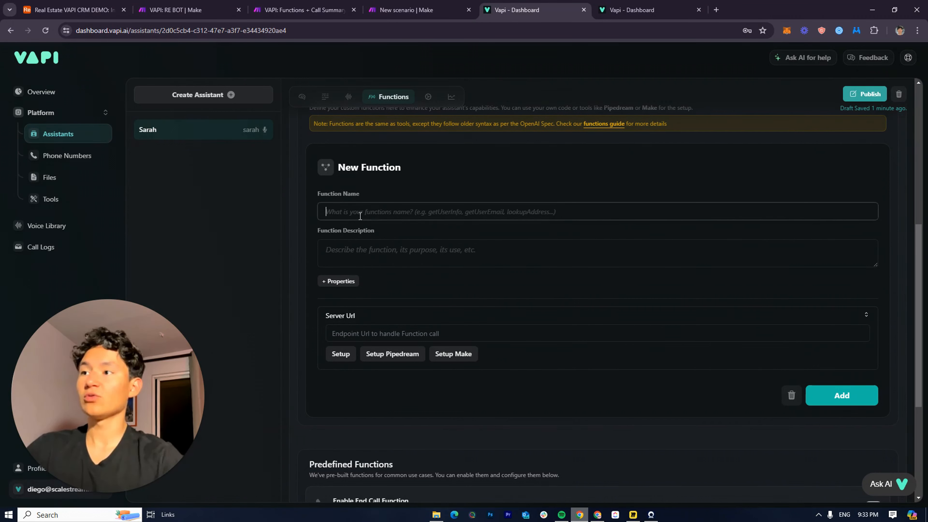
left_click(393, 242)
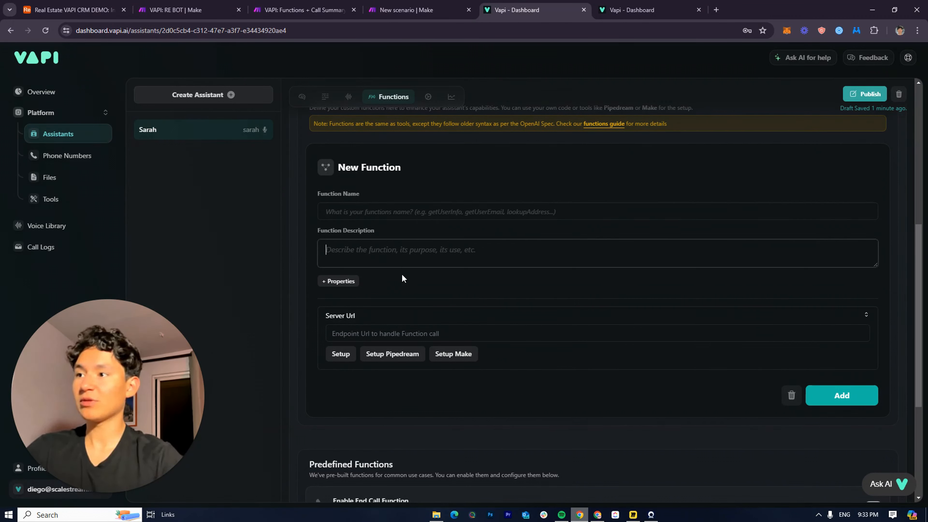
left_click(339, 282)
left_click(392, 305)
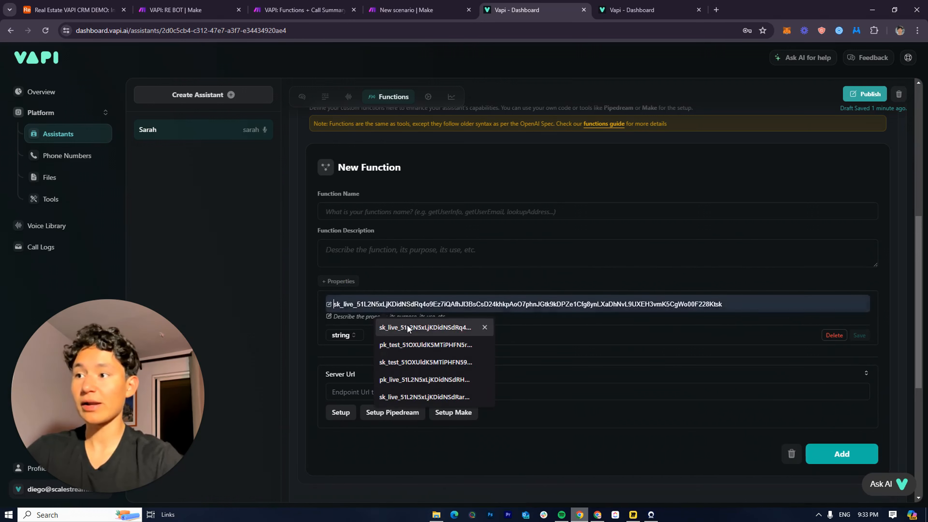
left_click(555, 312)
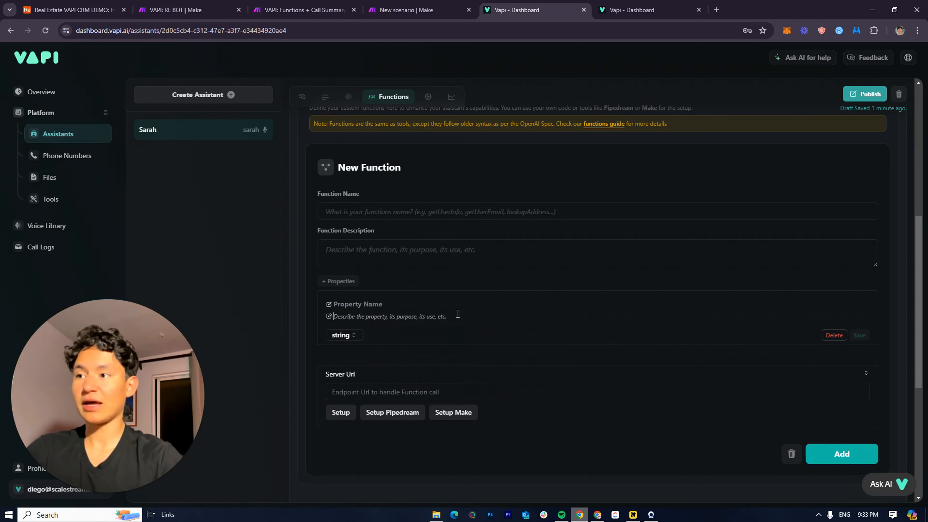
left_click(420, 309)
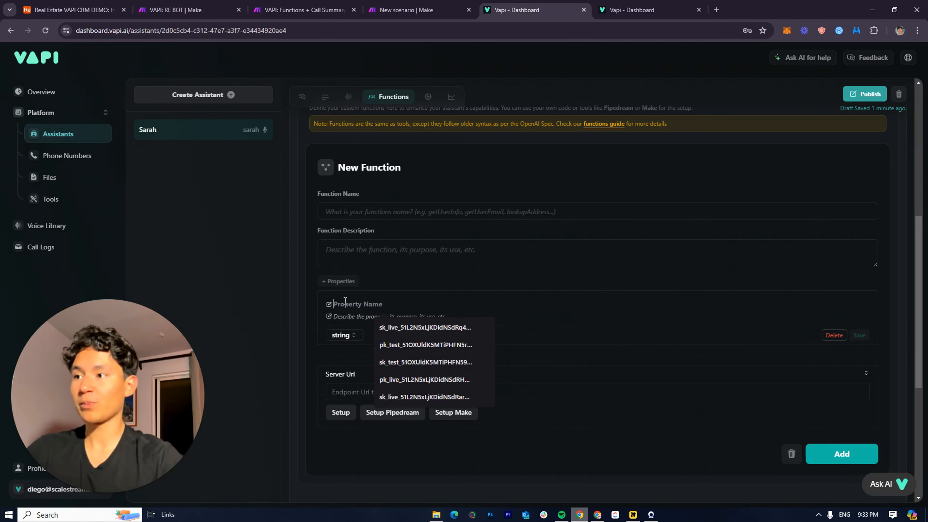
left_click(346, 320)
left_click(363, 305)
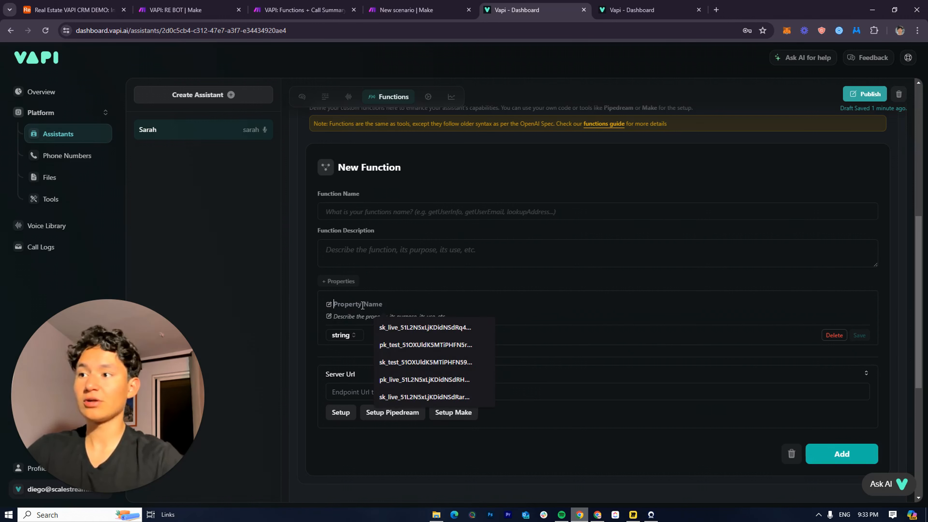
left_click(365, 317)
left_click(355, 308)
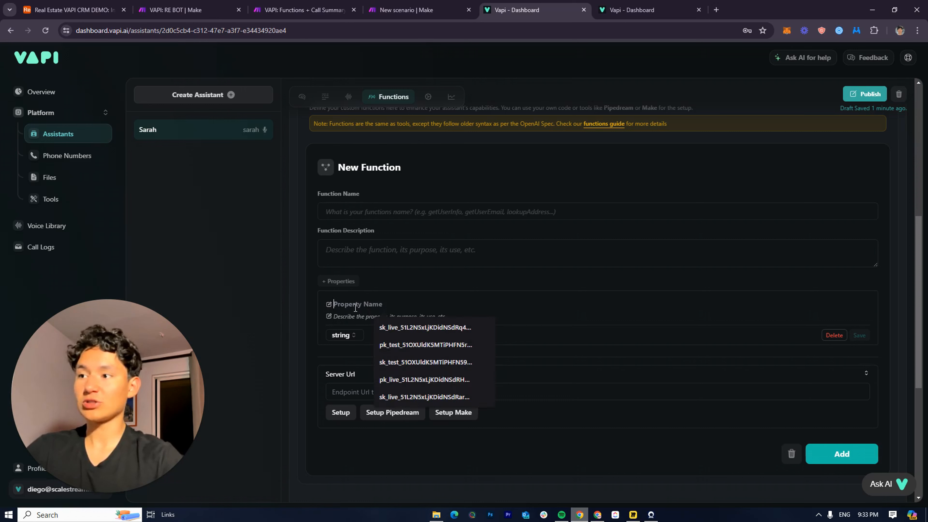
left_click(363, 315)
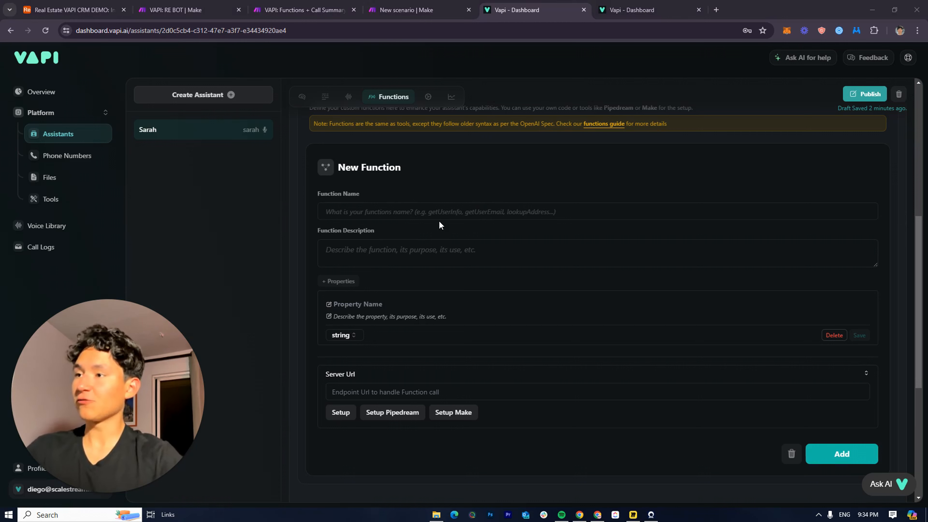
Name the function Viewproperties, correcting typos and removing the space
left_click(440, 222)
left_click(435, 219)
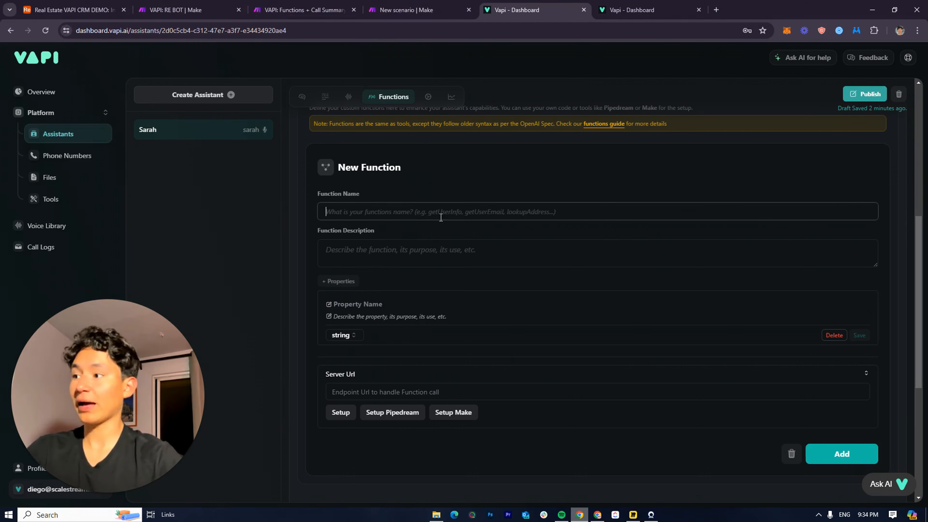
type("See prto")
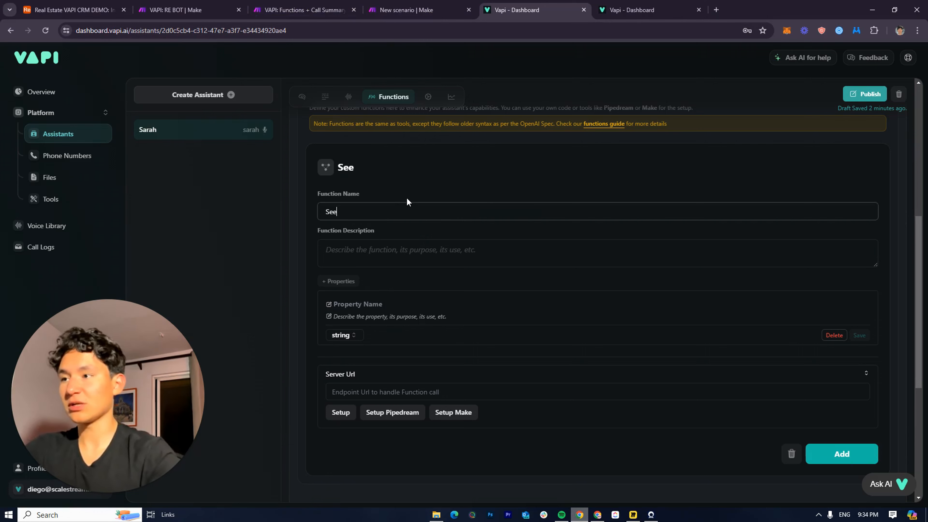
key("BackSpace")
key("BackSpace")
type("o")
key("BackSpace")
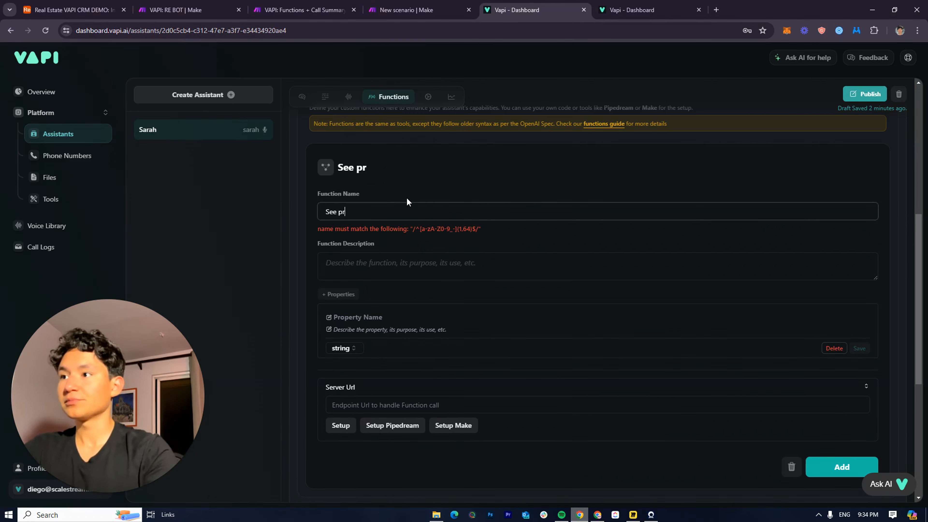
type("o")
key("BackSpace")
key("BackSpace")
key("BackSpace")
key("BackSpace")
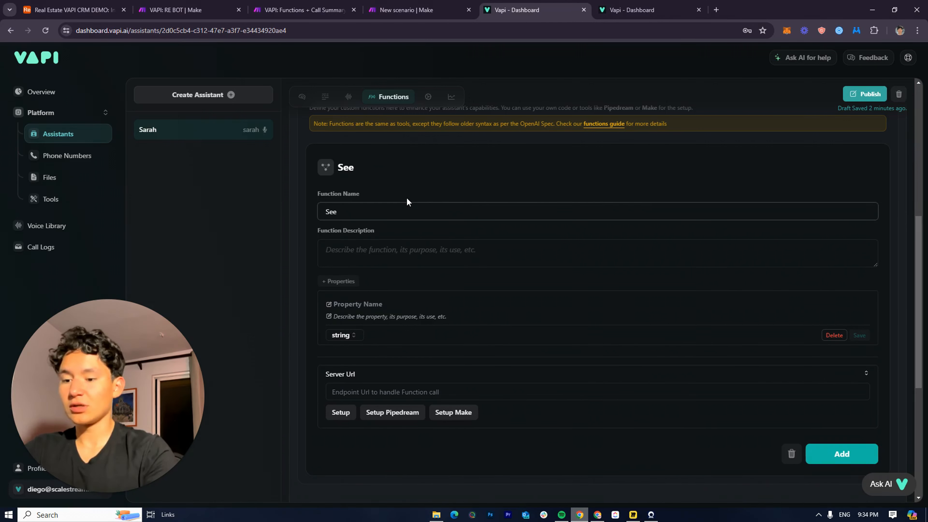
type("propert")
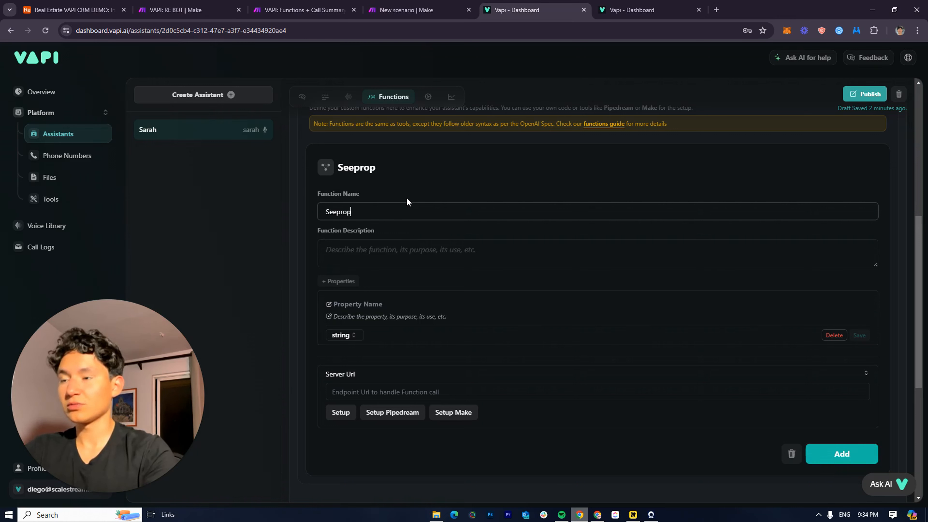
type("ies")
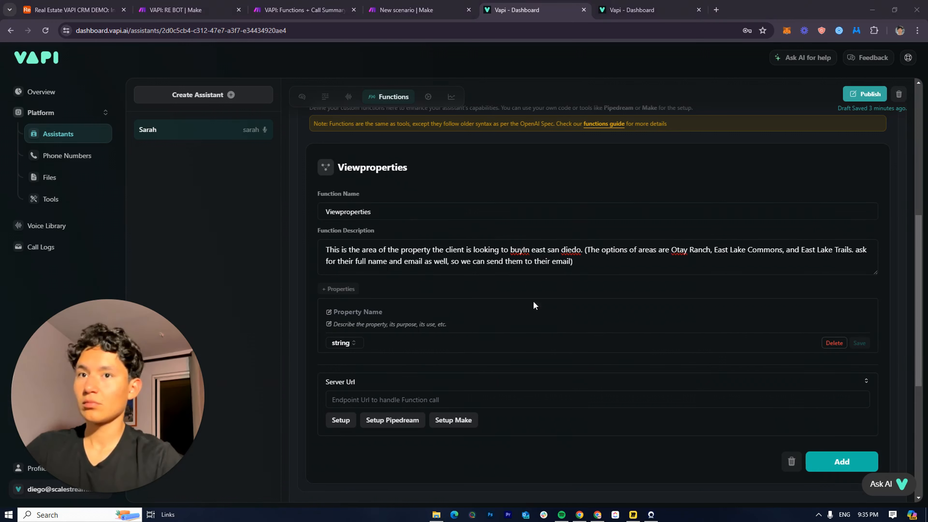
Fix the missing space after 'buy' in the function description
left_click_drag(327, 254, 637, 268)
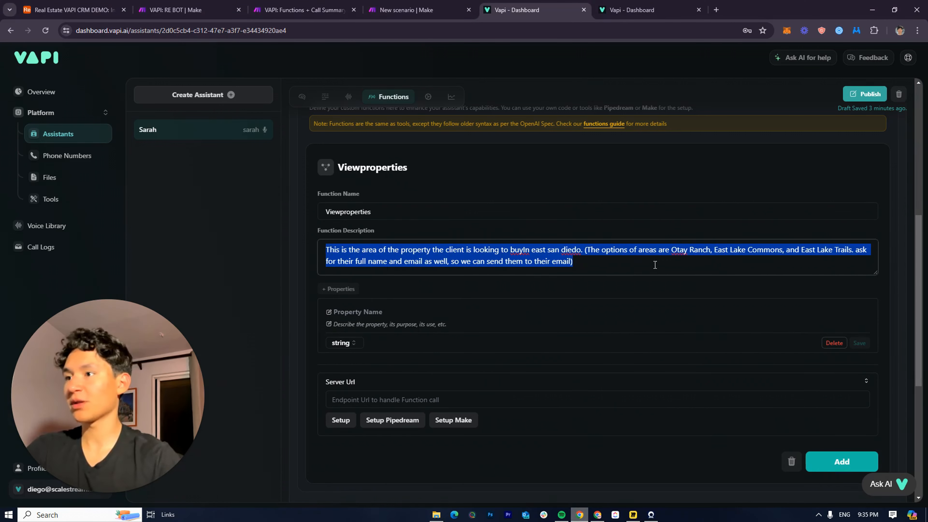
left_click(571, 273)
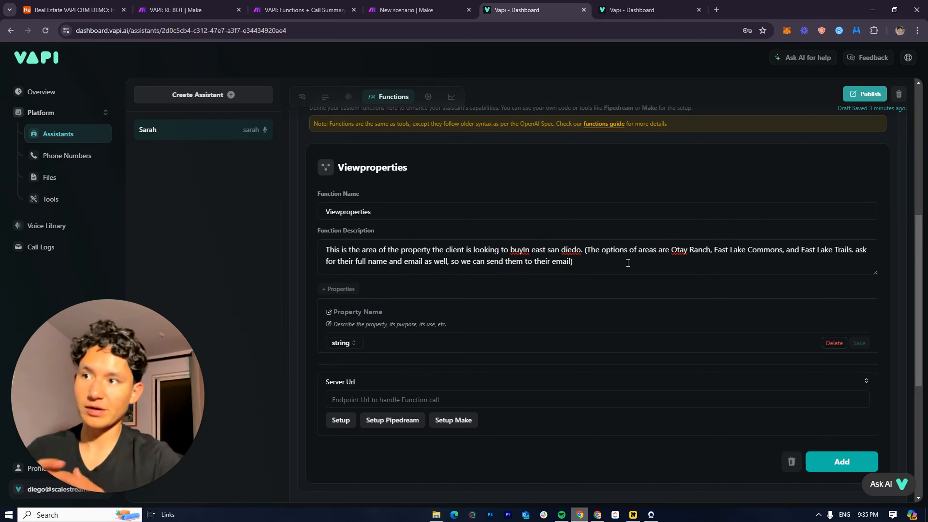
left_click(522, 250)
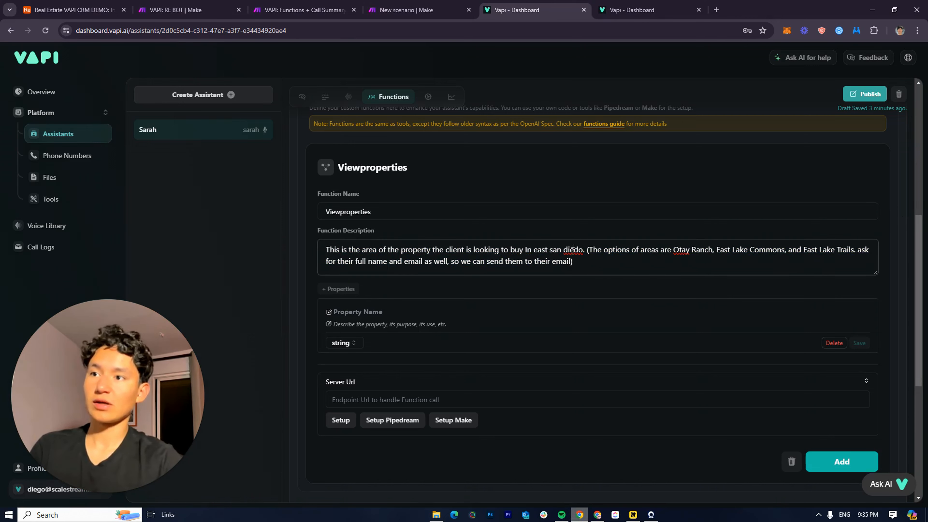
left_click(73, 10)
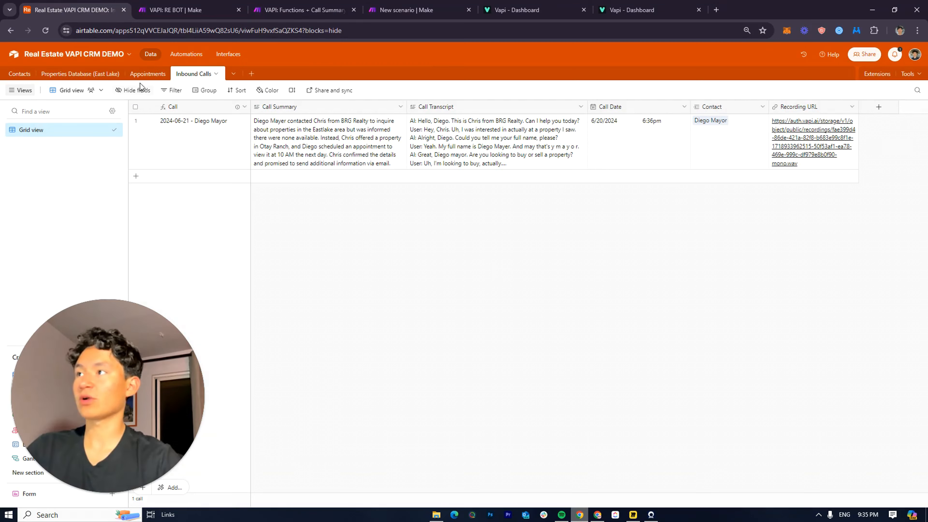
Review the Area values of the first three East Lake properties, then return to Vapi
left_click(80, 74)
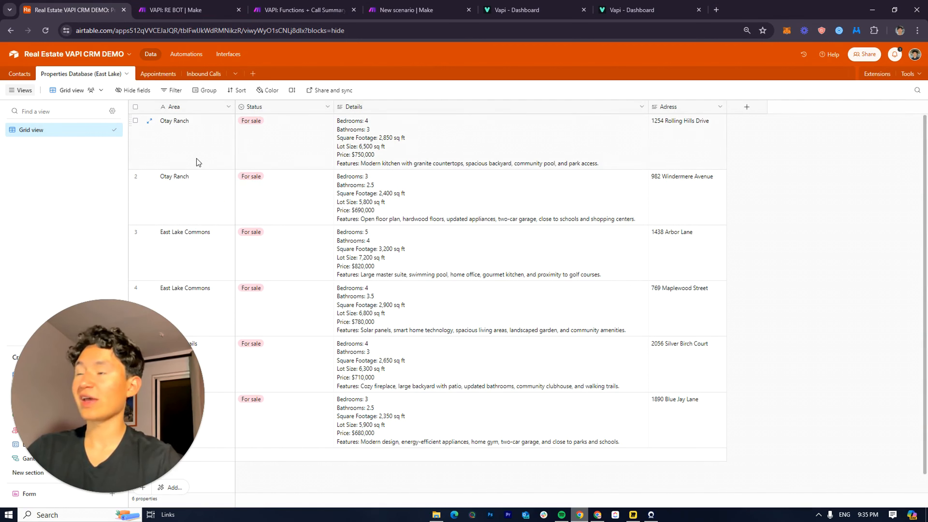
left_click_drag(196, 162, 198, 238)
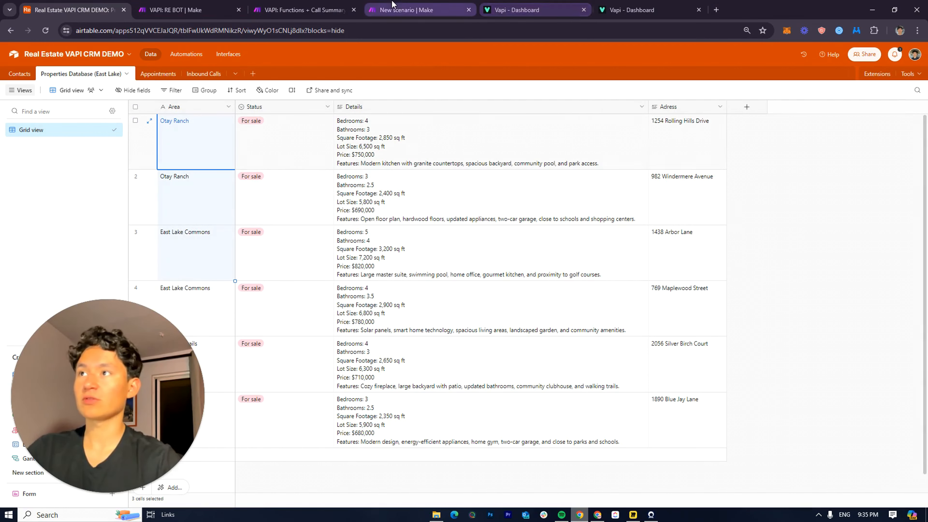
left_click(635, 10)
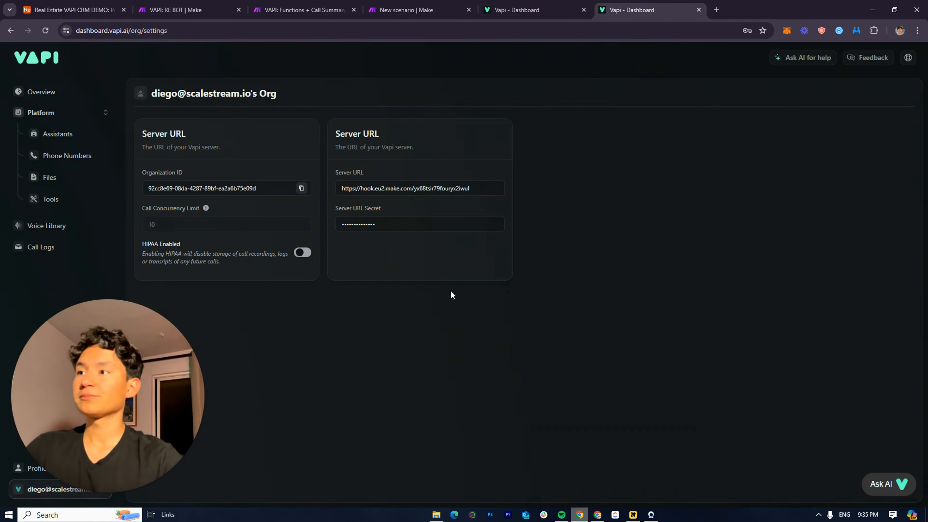
left_click(533, 10)
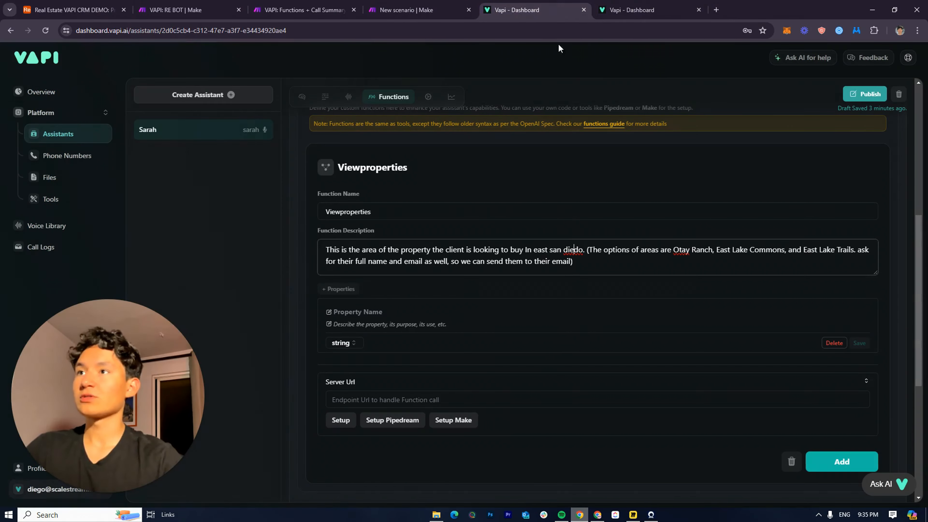
left_click(362, 315)
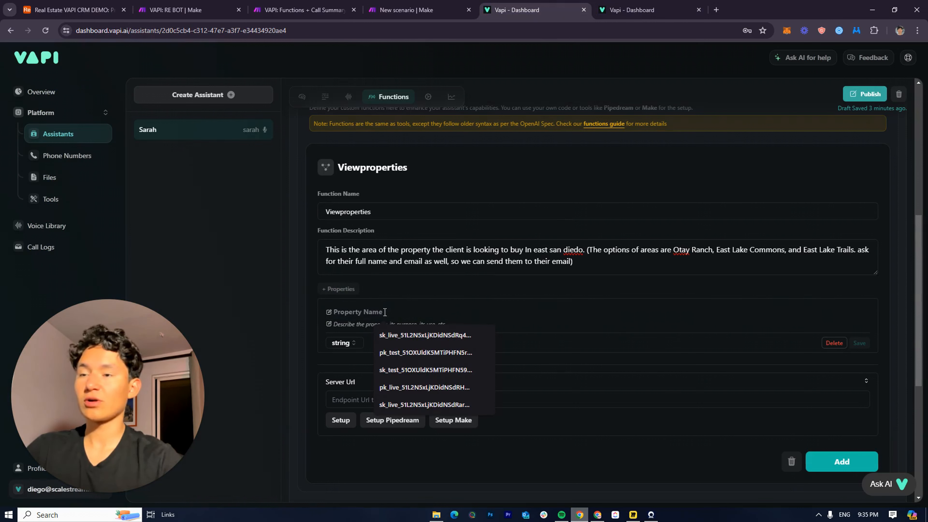
left_click(340, 344)
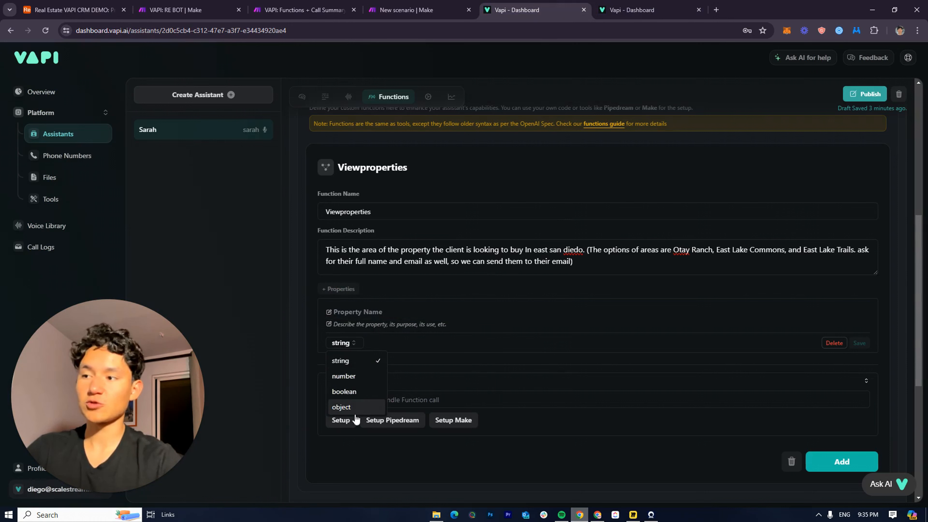
left_click(401, 343)
left_click(353, 344)
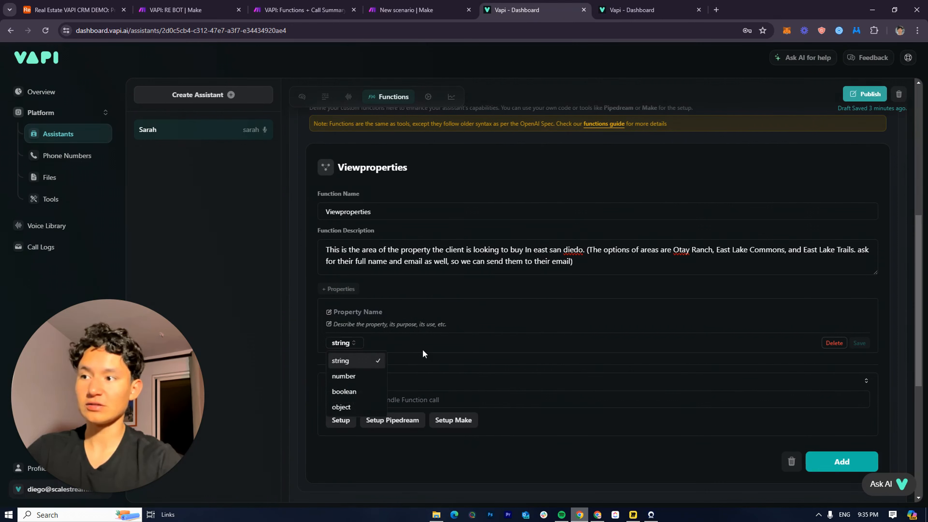
left_click(422, 349)
left_click(342, 313)
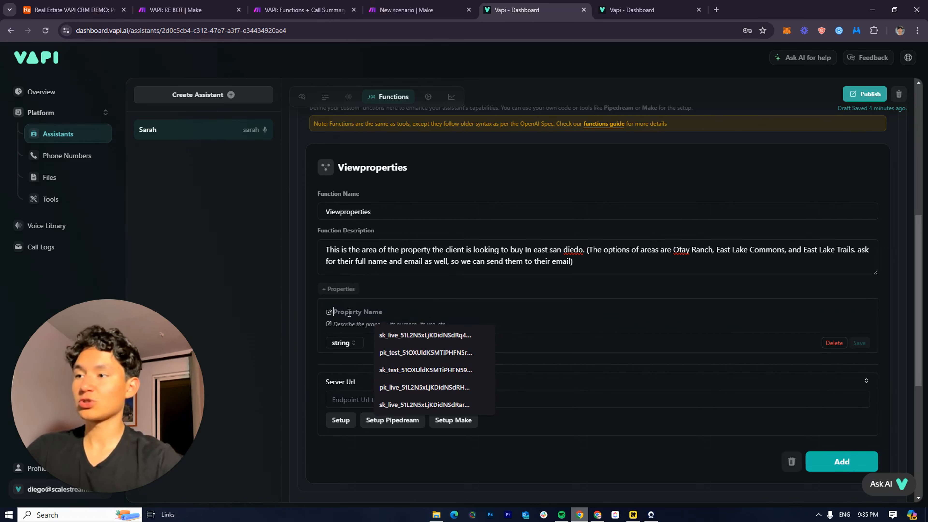
left_click(344, 324)
left_click(333, 312)
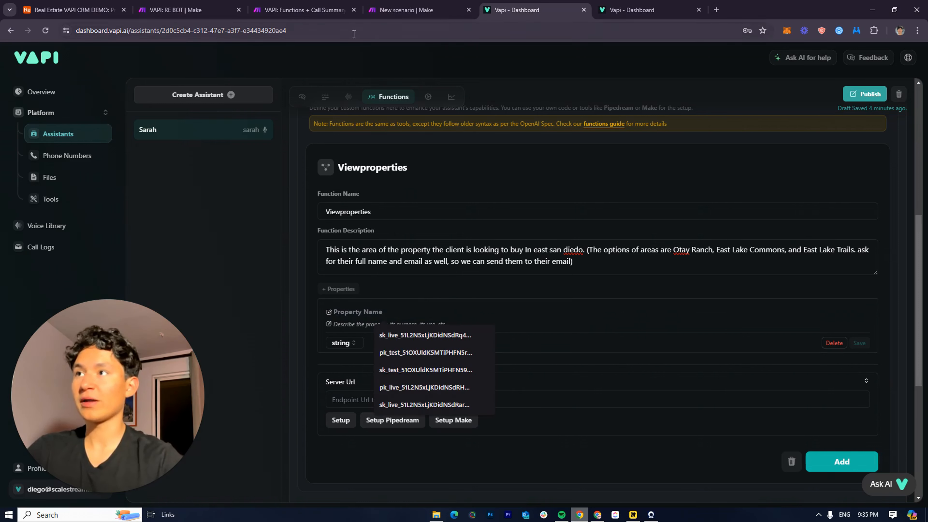
left_click(909, 226)
scroll(413, 386, "up", 2)
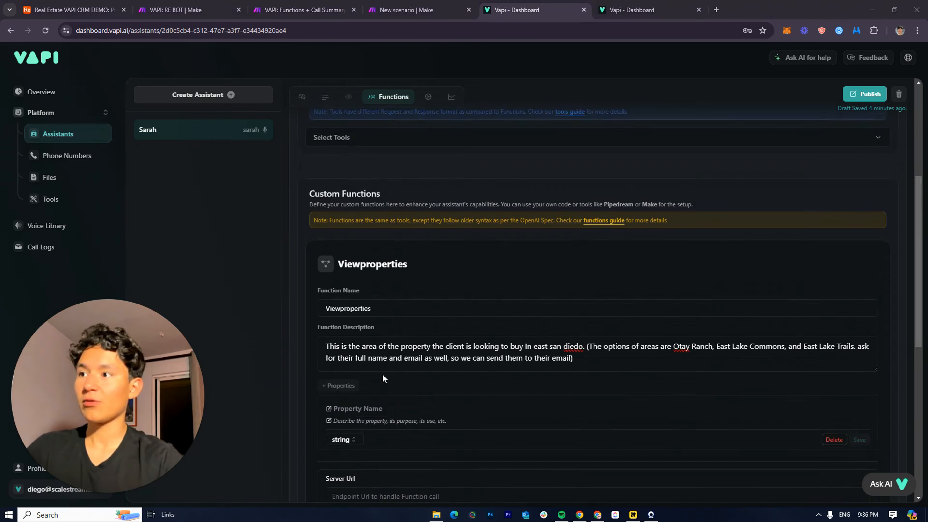
scroll(382, 374, "down", 2)
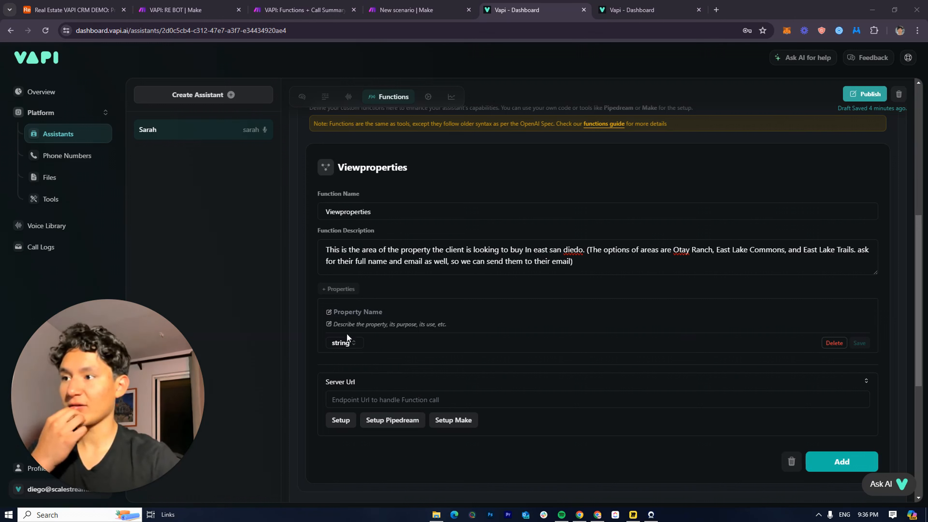
Save a Full Name string property with the description 'full name' in Viewproperties
left_click(346, 312)
type("Ful")
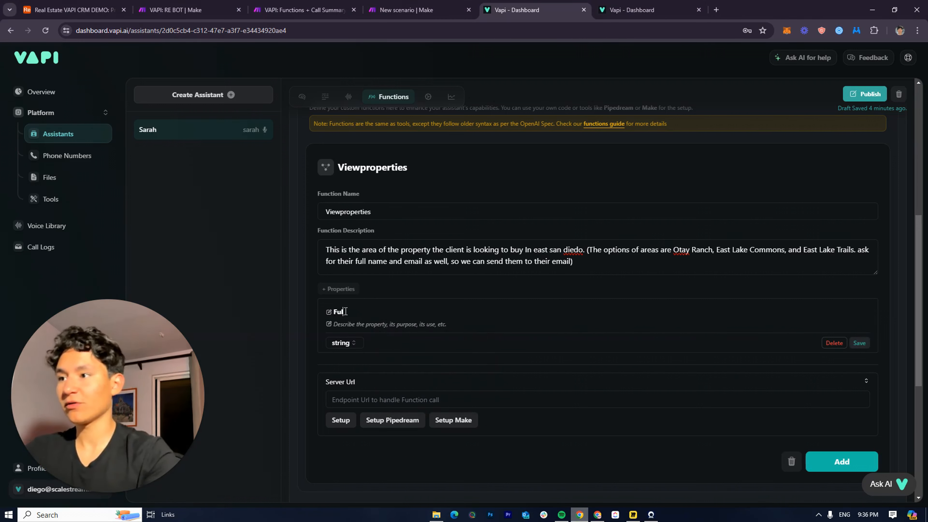
type("l Name")
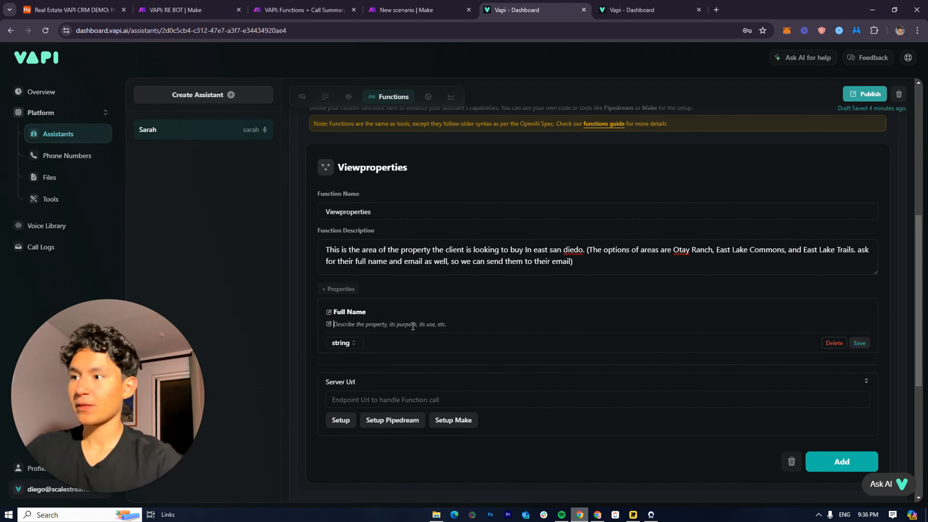
left_click(412, 327)
type("full name")
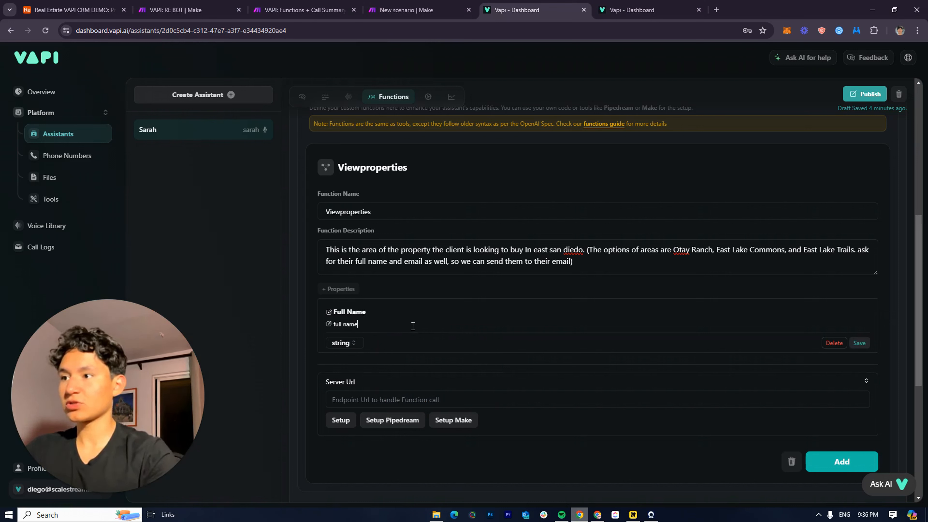
left_click(859, 344)
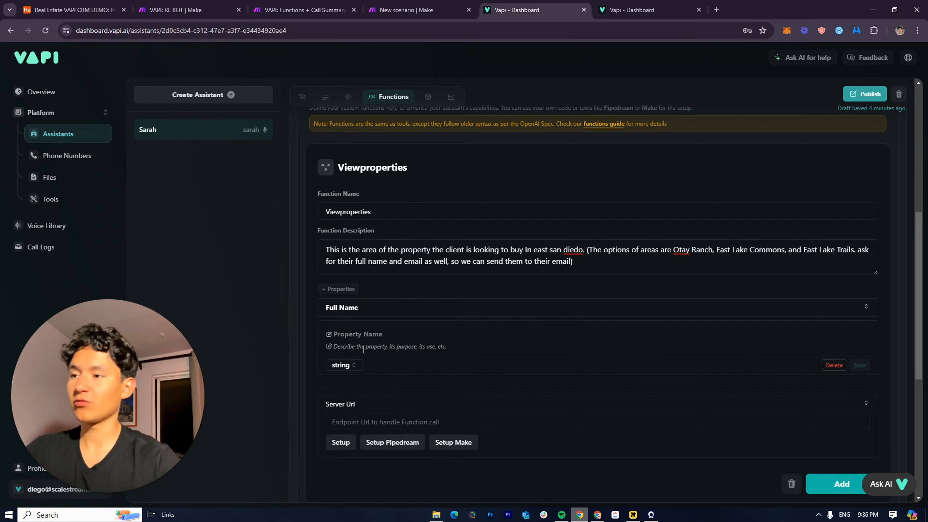
scroll(364, 350, "down", 7)
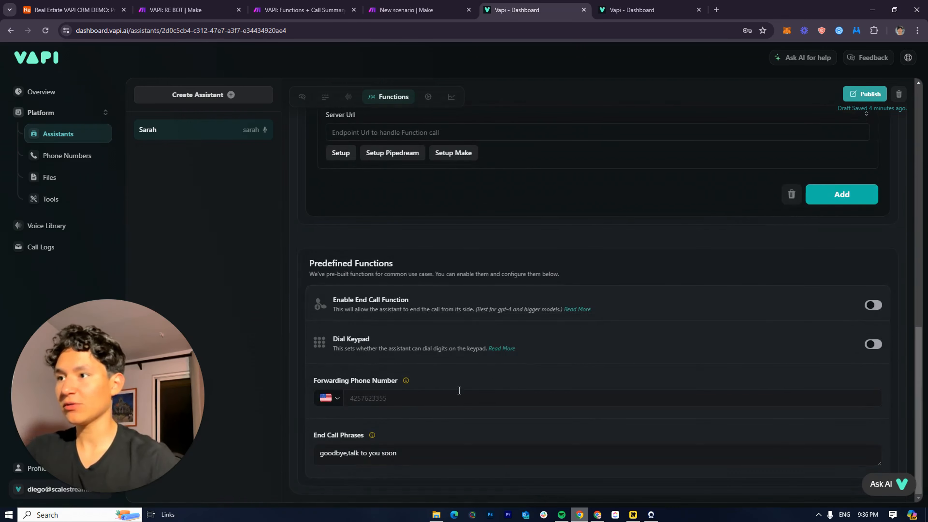
scroll(459, 390, "up", 7)
Save a second property named Email with an email-address description
left_click(355, 342)
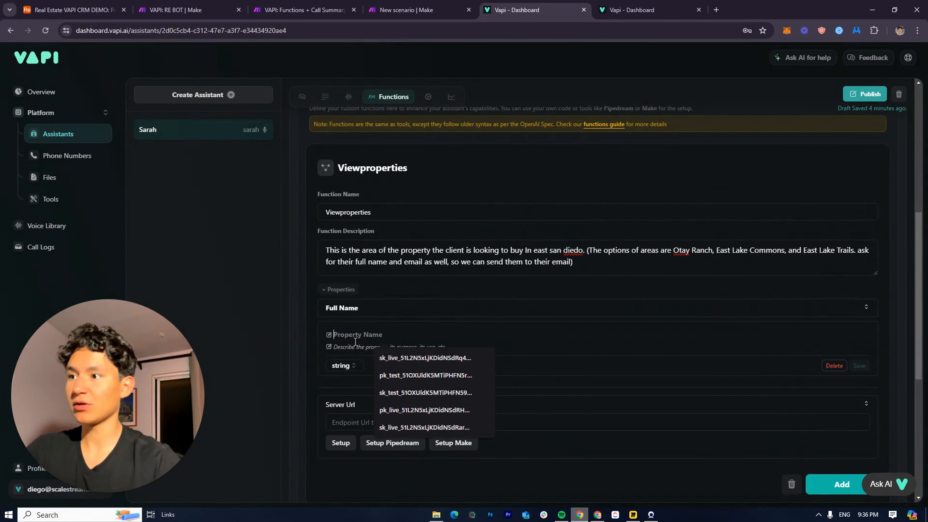
type("E")
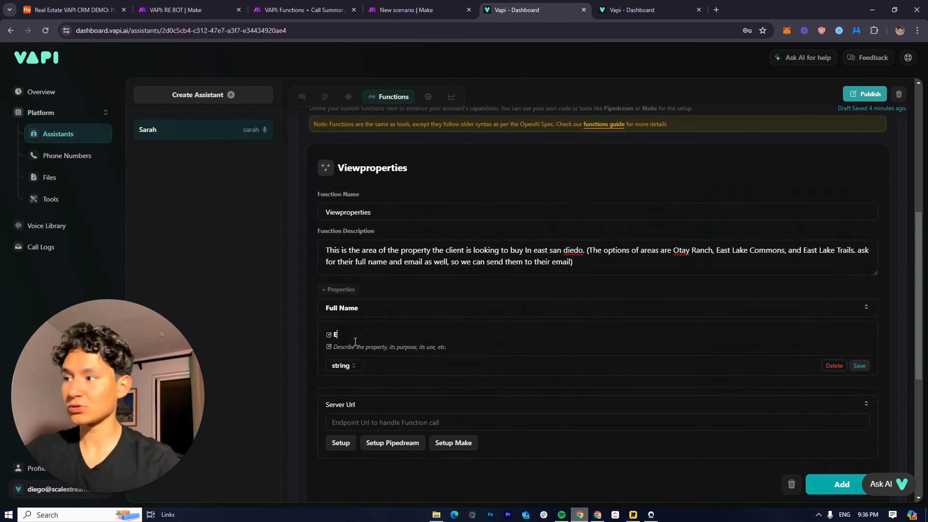
type("mail")
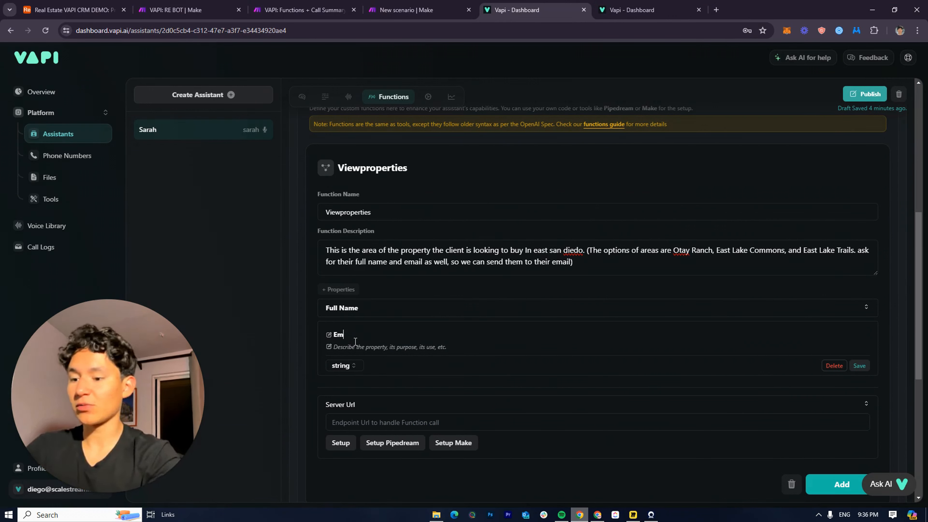
left_click(338, 346)
type("Email ")
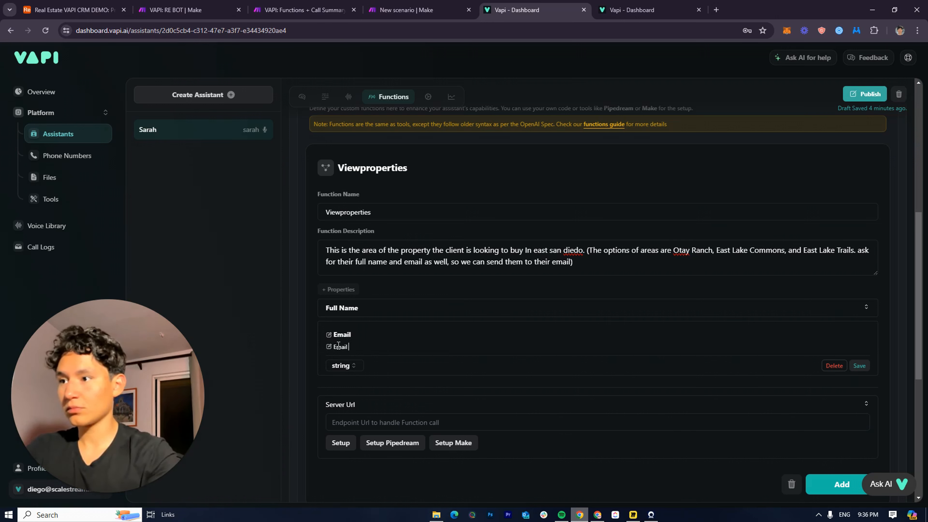
type("addess ")
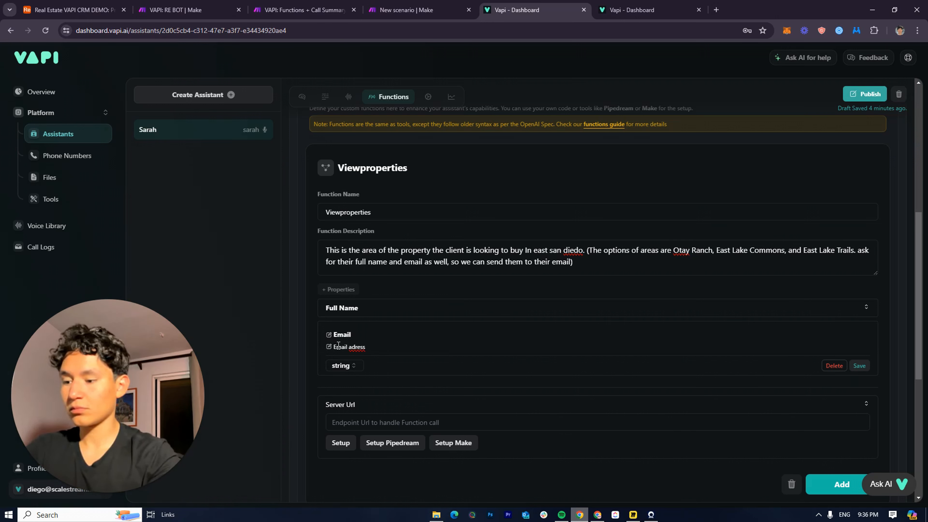
type("xx")
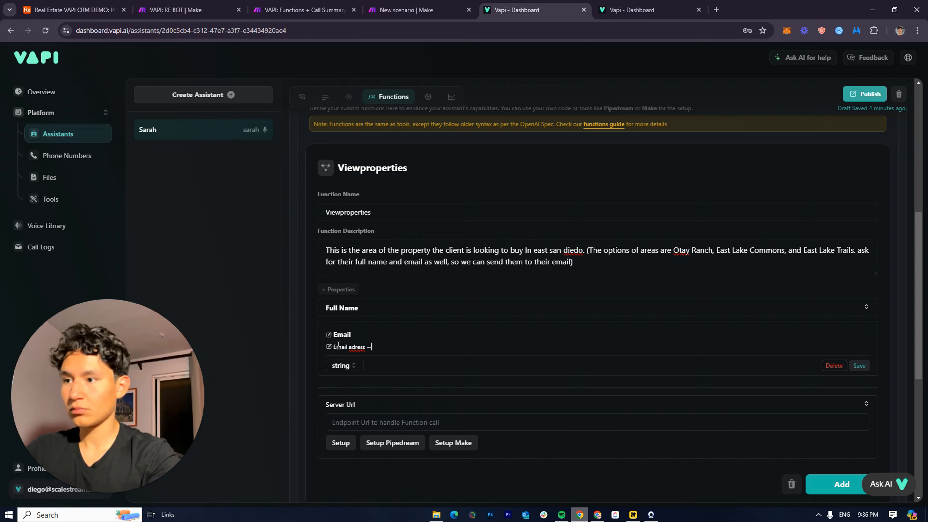
type("---@")
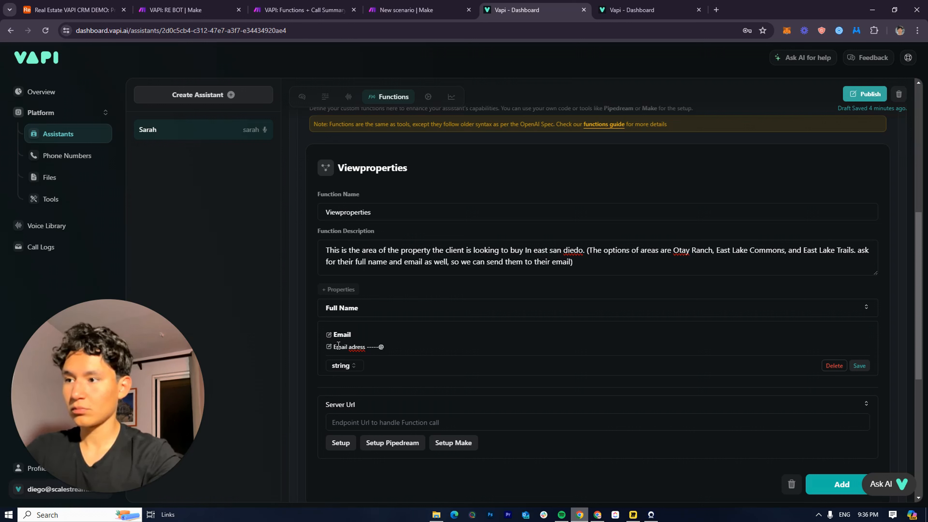
left_click(859, 366)
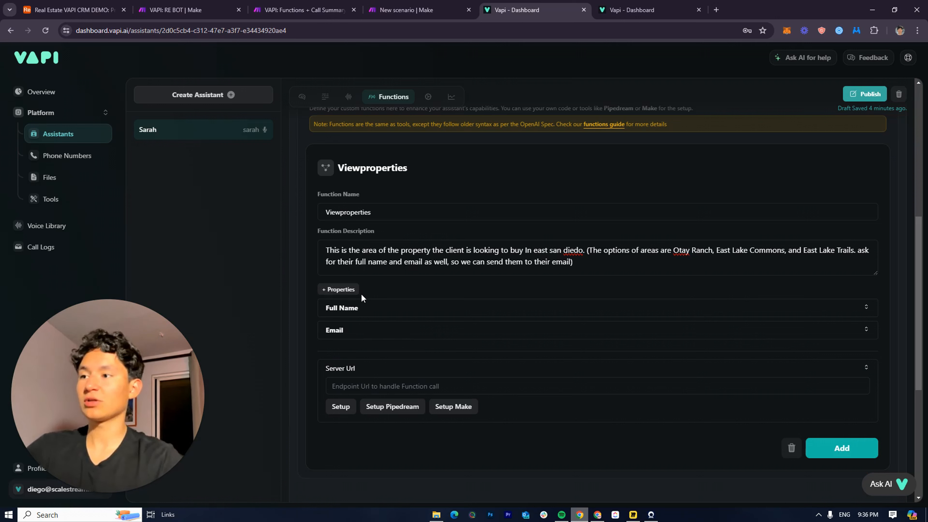
Add a third property named Property Area and delete the Viewproperties function description text
left_click(346, 297)
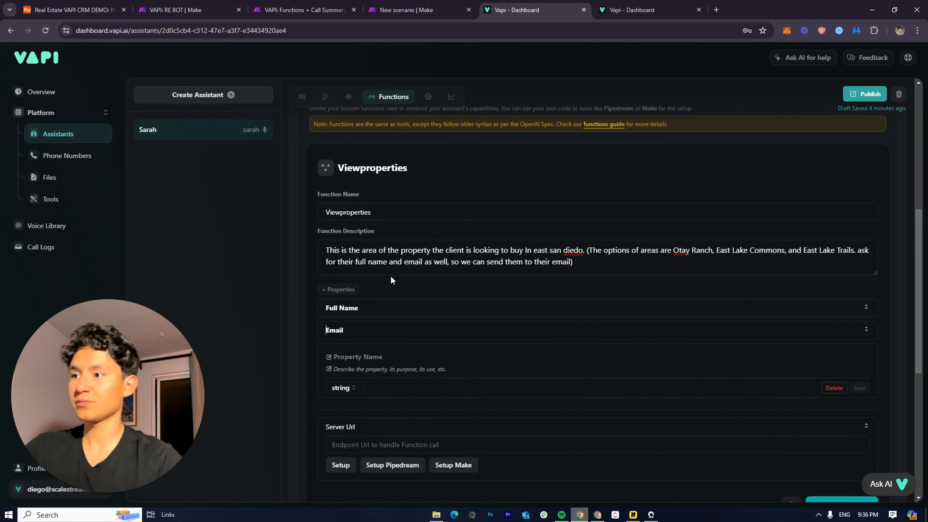
left_click(369, 360)
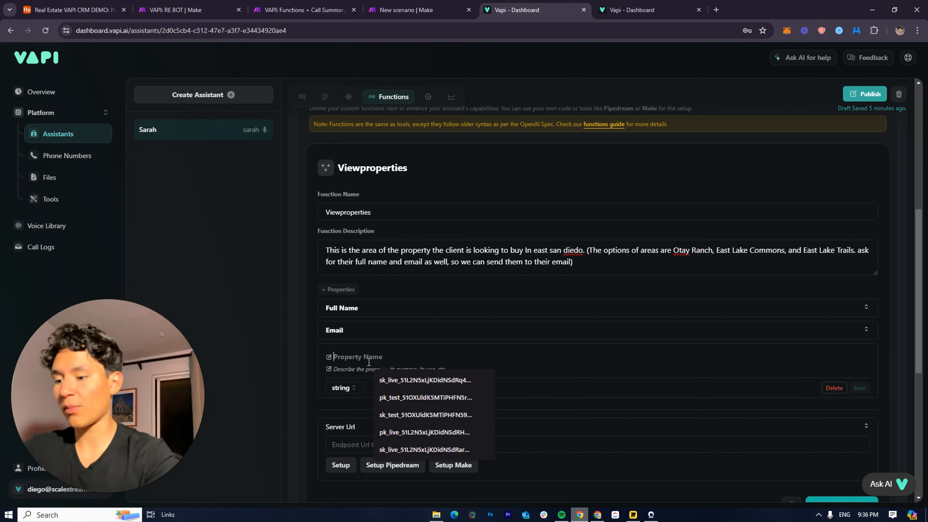
type("Property Air")
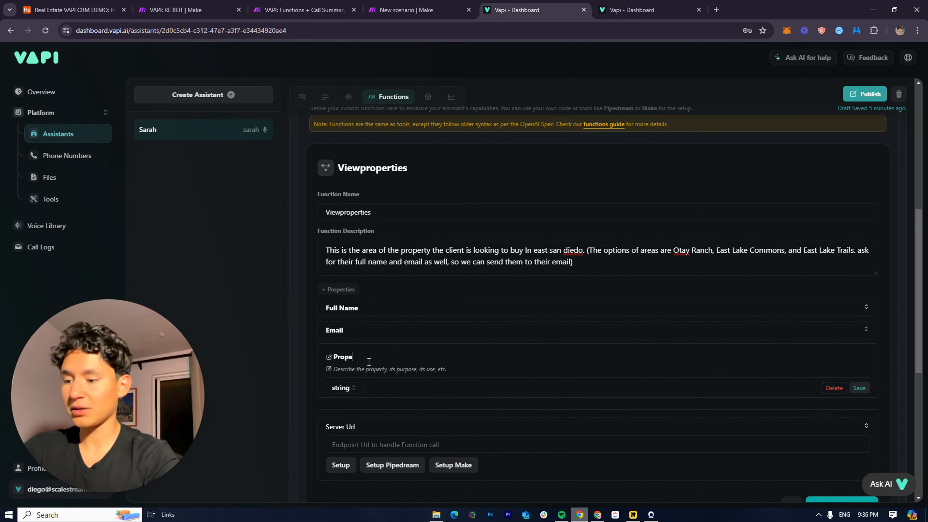
key("BackSpace")
key("BackSpace")
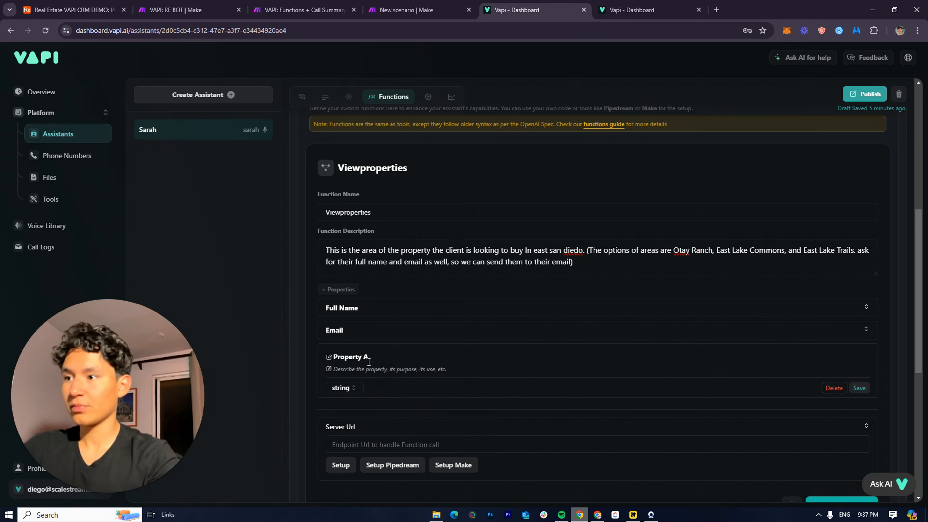
type("area")
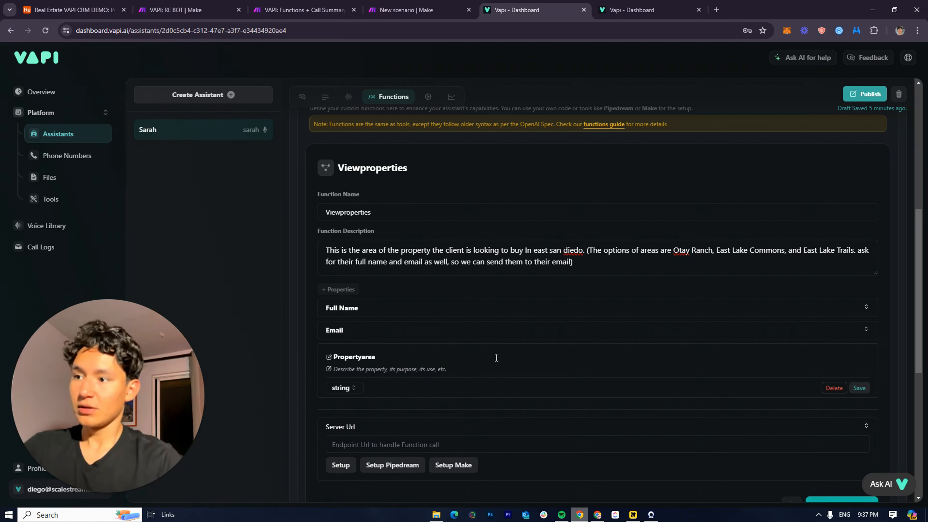
left_click(366, 357)
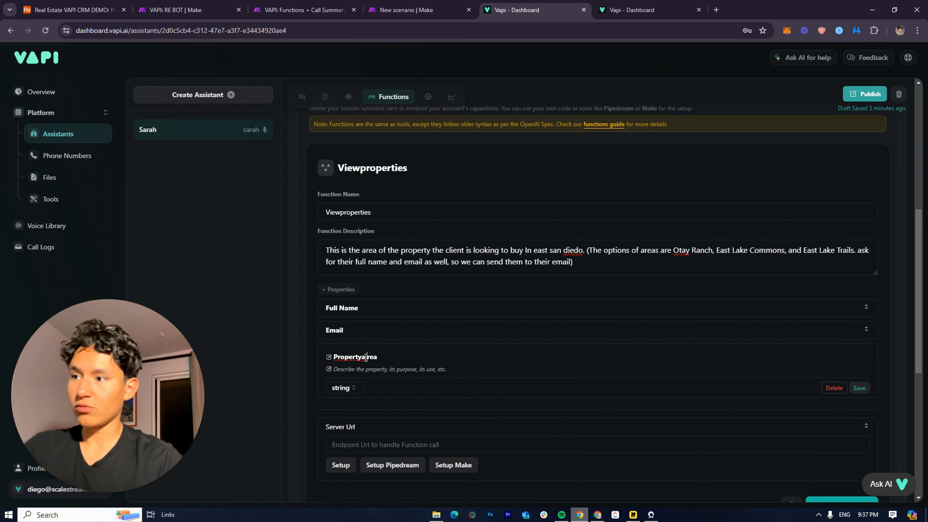
key("BackSpace")
type("A")
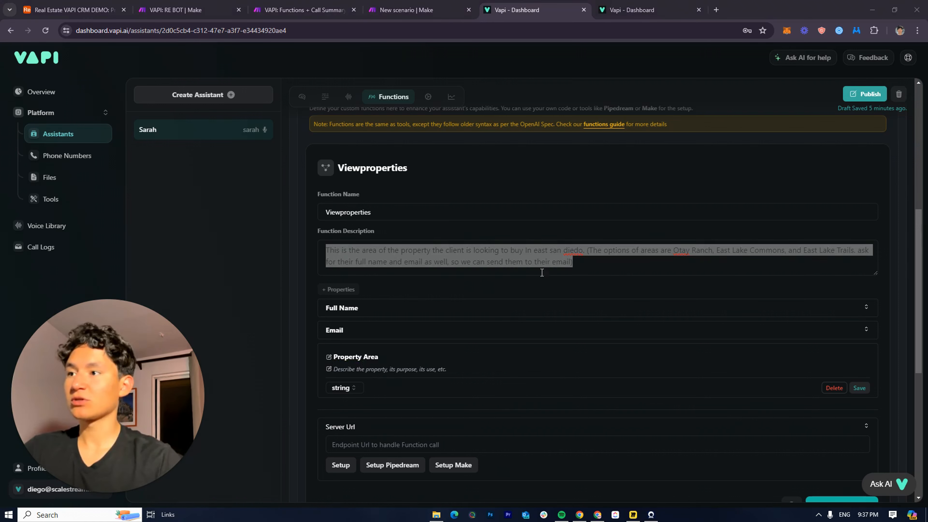
left_click_drag(541, 273, 291, 233)
key("BackSpace")
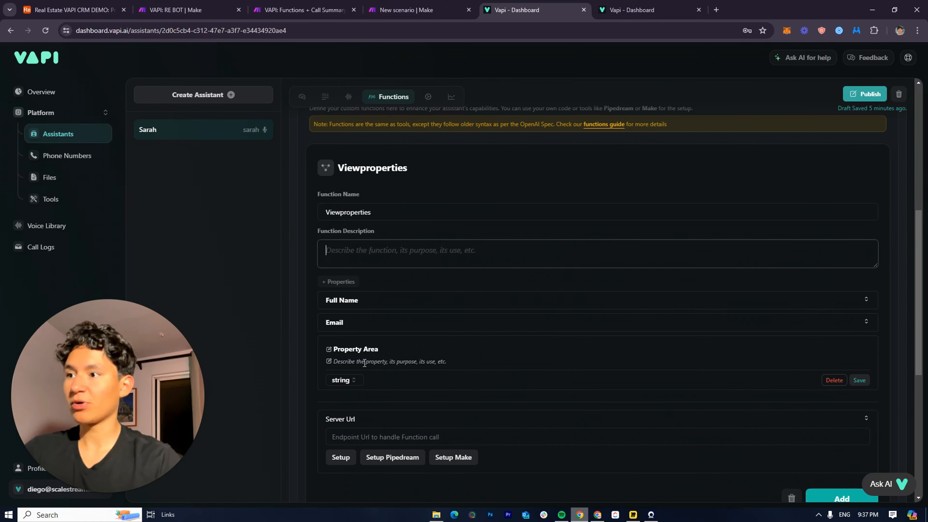
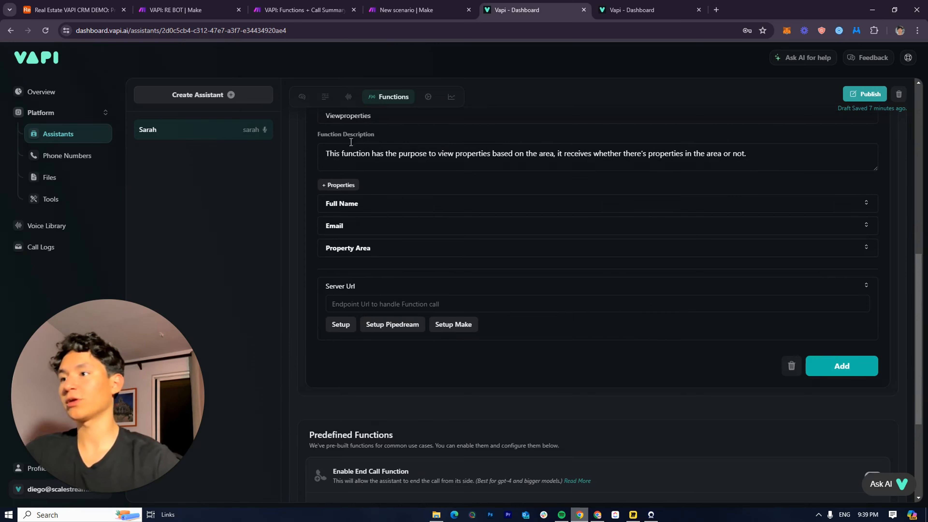
Review the Viewproperties function's properties and Server Url field, then go to the new Make scenario
scroll(474, 291, "up", 3)
scroll(439, 328, "down", 4)
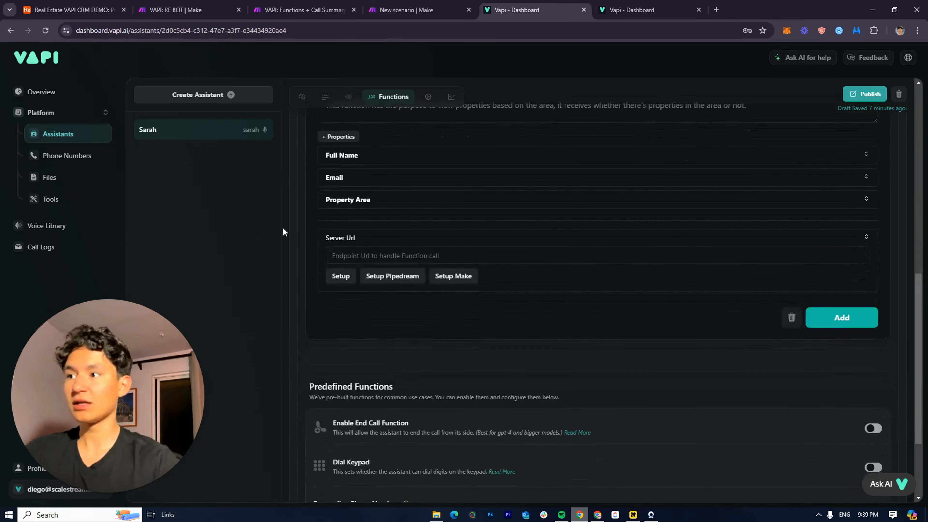
scroll(513, 254, "down", 1)
scroll(623, 386, "up", 5)
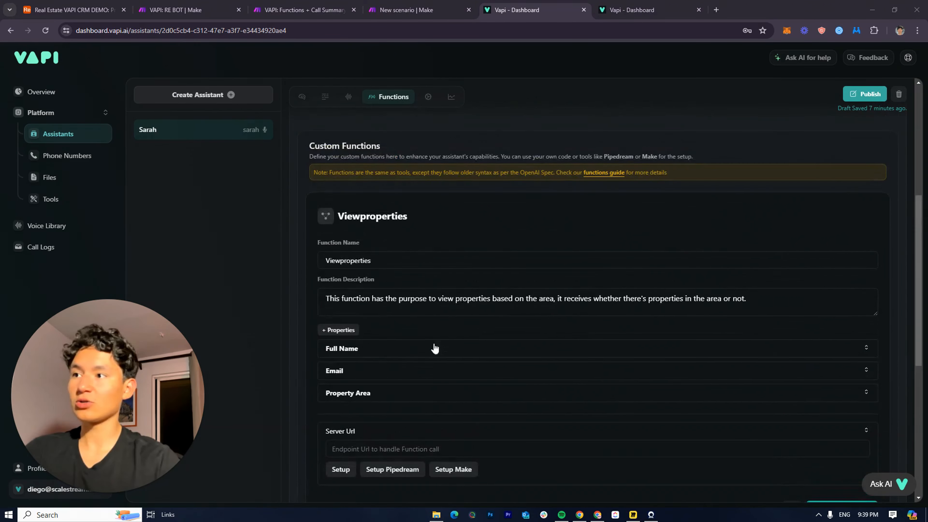
scroll(432, 346, "down", 4)
scroll(431, 379, "up", 3)
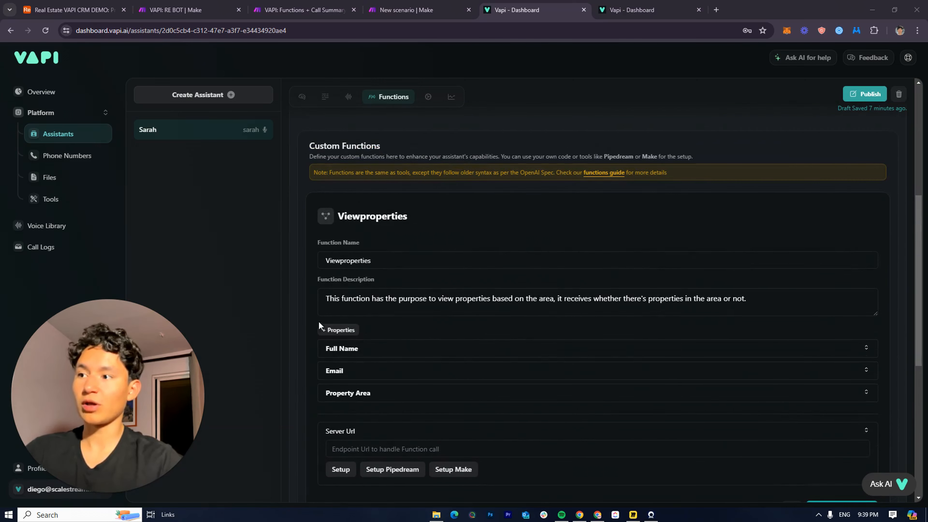
scroll(499, 386, "down", 2)
left_click(395, 350)
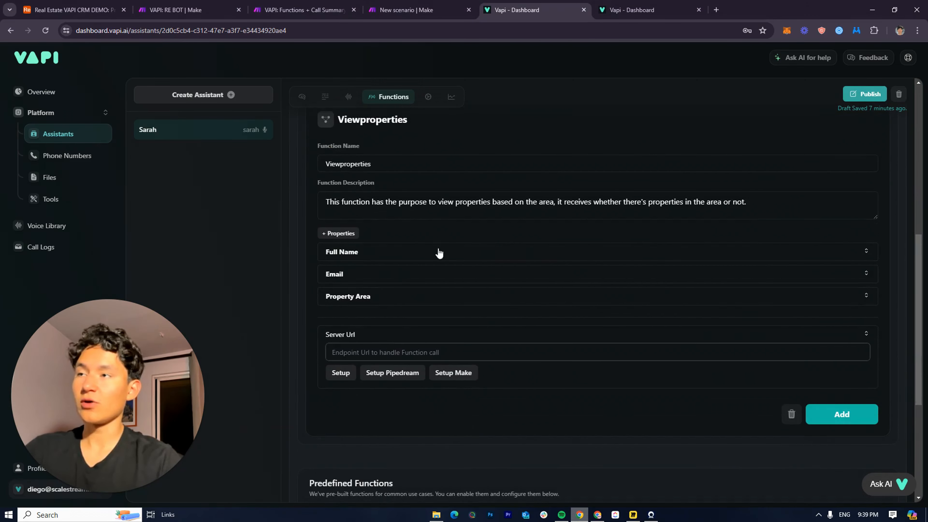
left_click(406, 10)
Add a Webhooks > Custom webhook trigger with a newly created hook named VAPIBOT
left_click(405, 192)
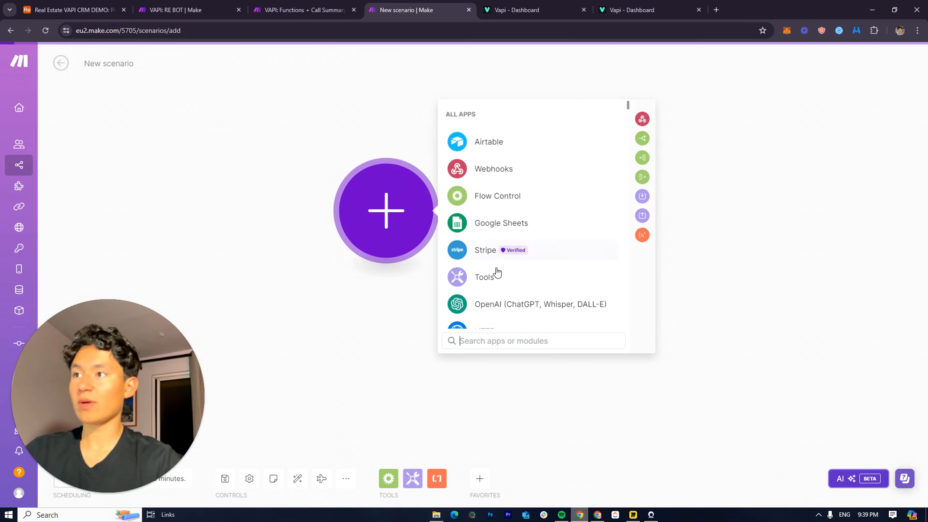
left_click(486, 169)
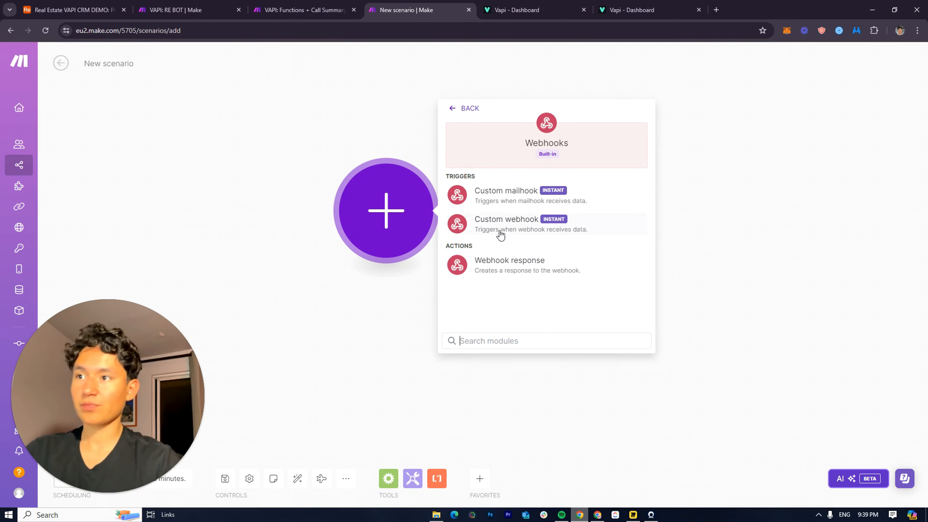
left_click(535, 231)
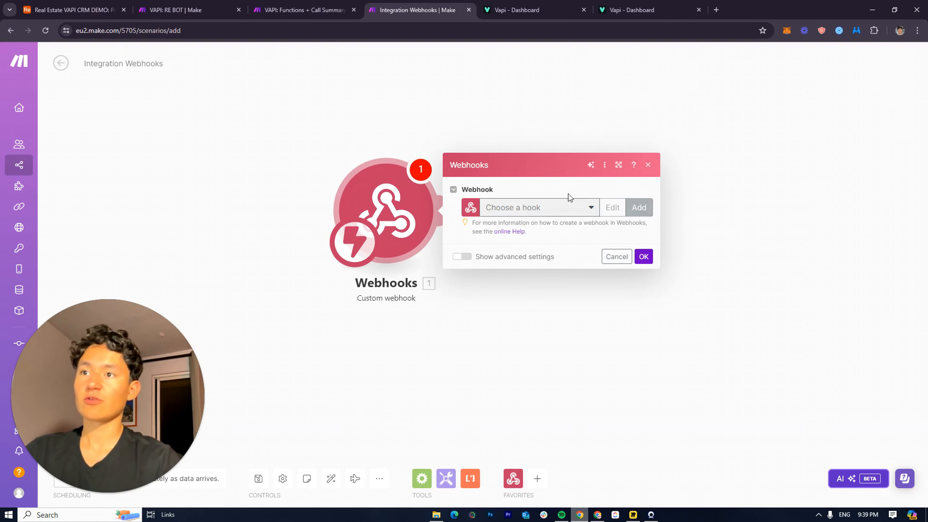
left_click(639, 207)
triple_click(712, 168)
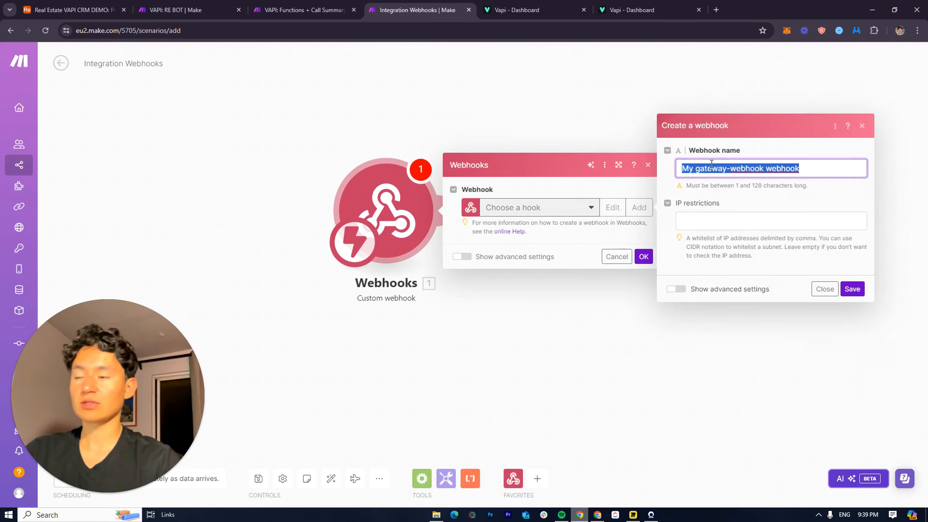
type("VAPIBOT")
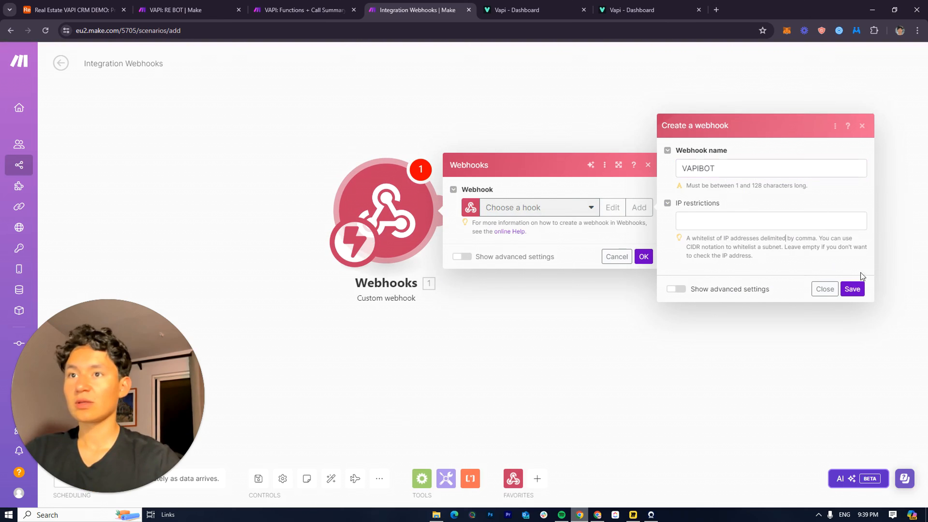
left_click(852, 289)
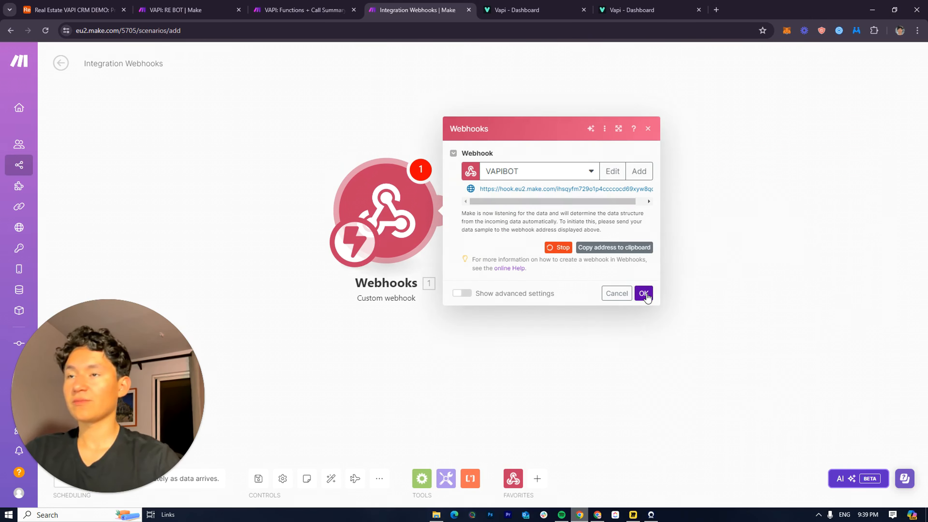
left_click(643, 294)
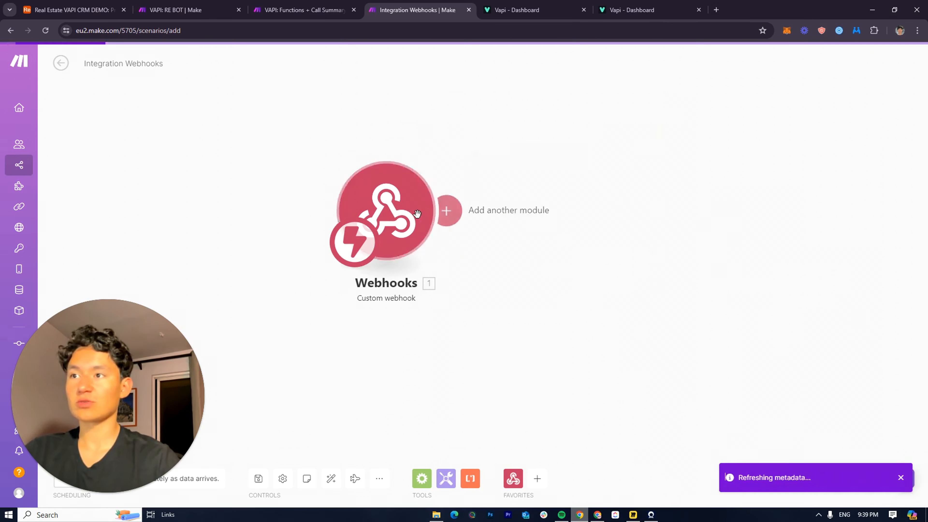
key("ctrl+Tab")
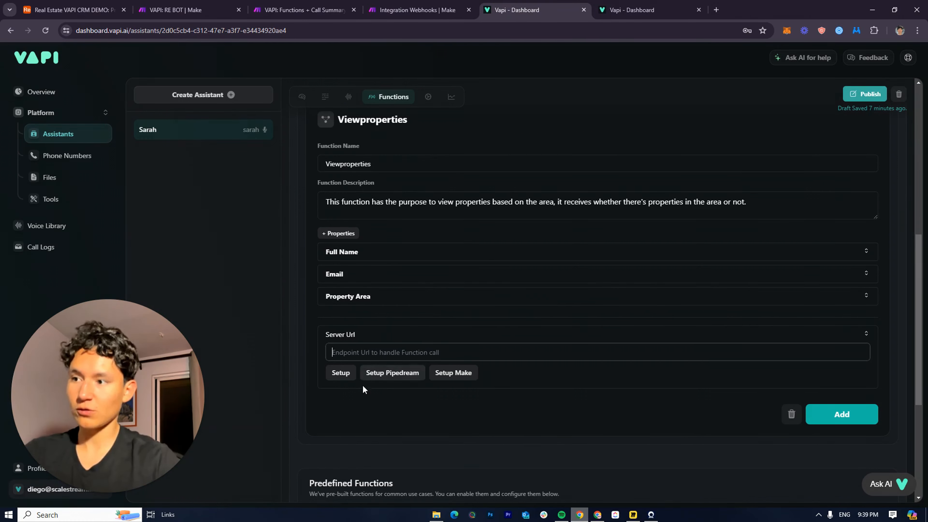
Paste the Make webhook URL into Viewproperties' Server Url and add the function
key("ctrl+shift+Tab")
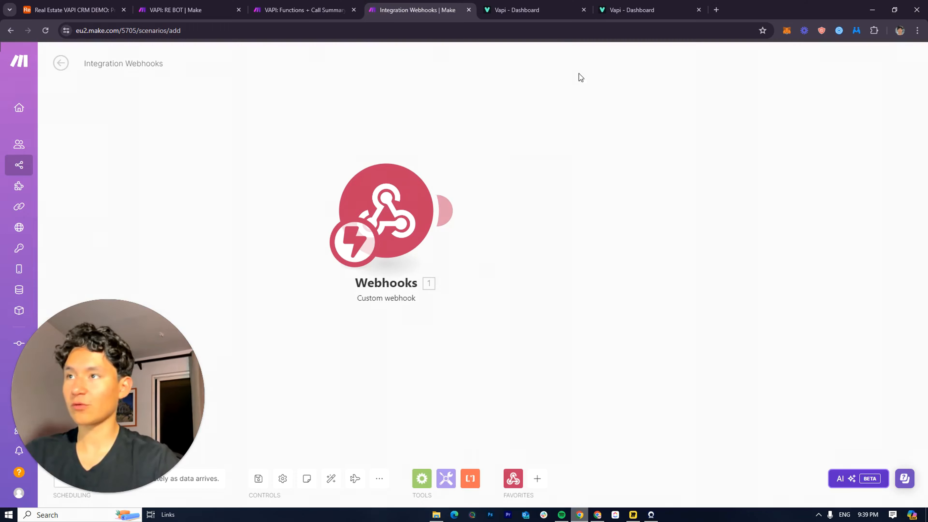
left_click(525, 5)
key("ctrl+v")
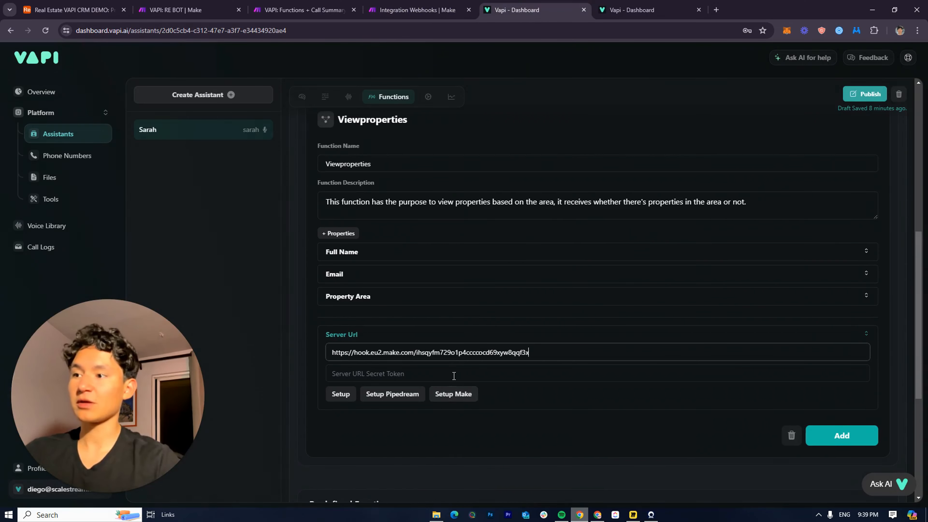
left_click(469, 378)
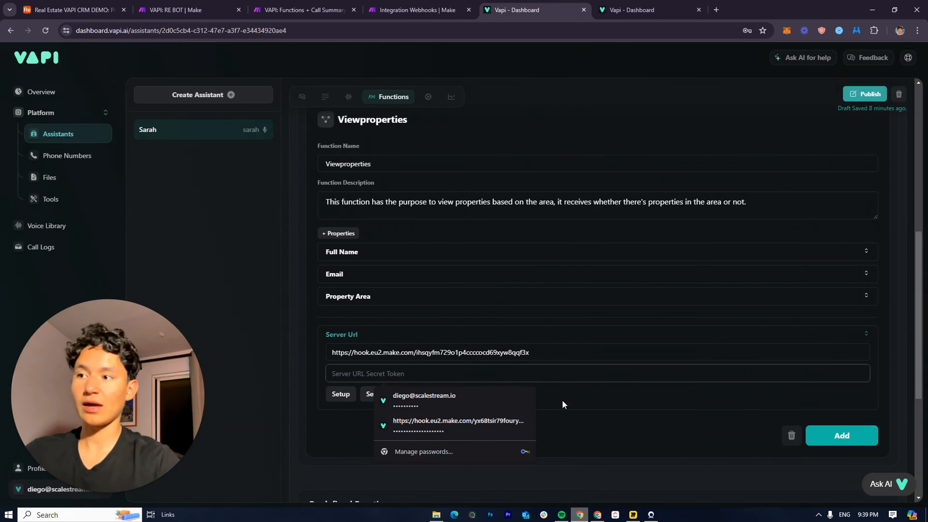
left_click(699, 410)
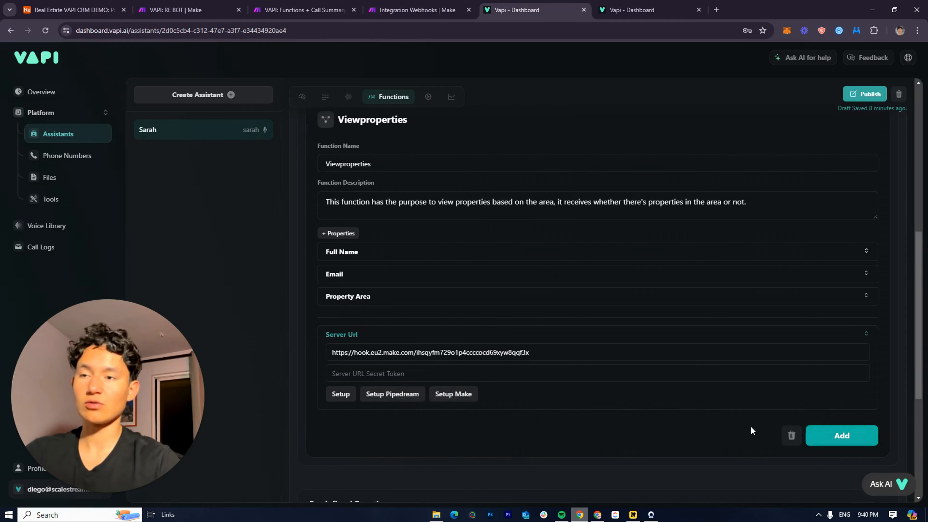
scroll(750, 426, "down", 3)
left_click(873, 349)
scroll(631, 400, "up", 5)
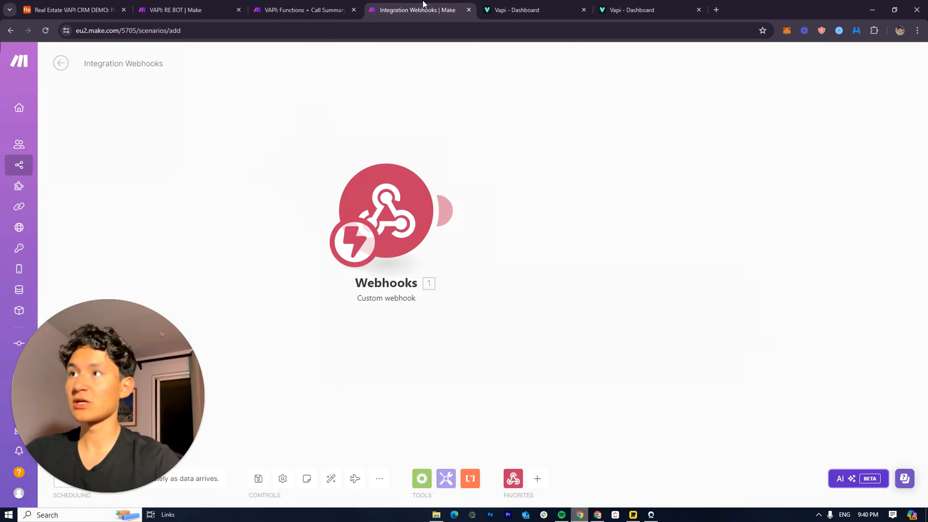
left_click(416, 10)
left_click(308, 5)
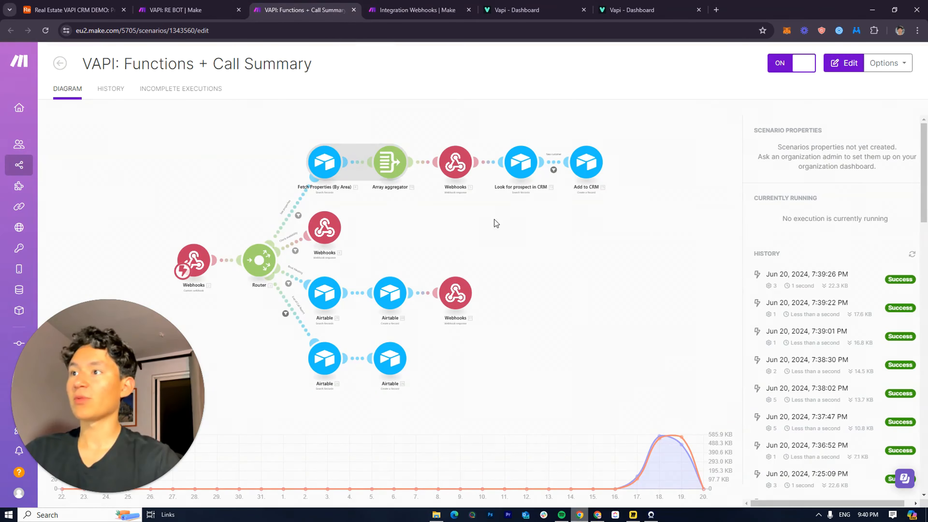
Remove the empty property row and review Bookappointment's Location and TimeScheduled properties
left_click(475, 231)
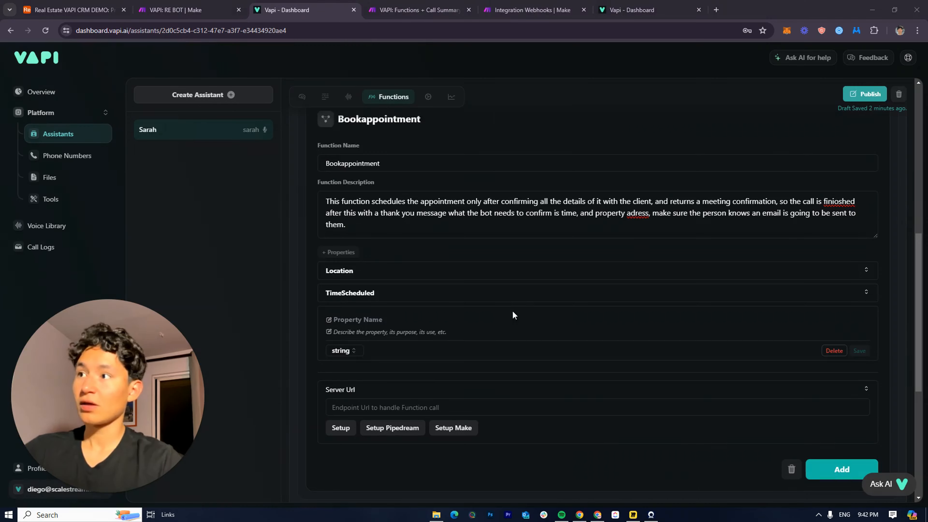
scroll(511, 313, "up", 3)
scroll(466, 305, "down", 3)
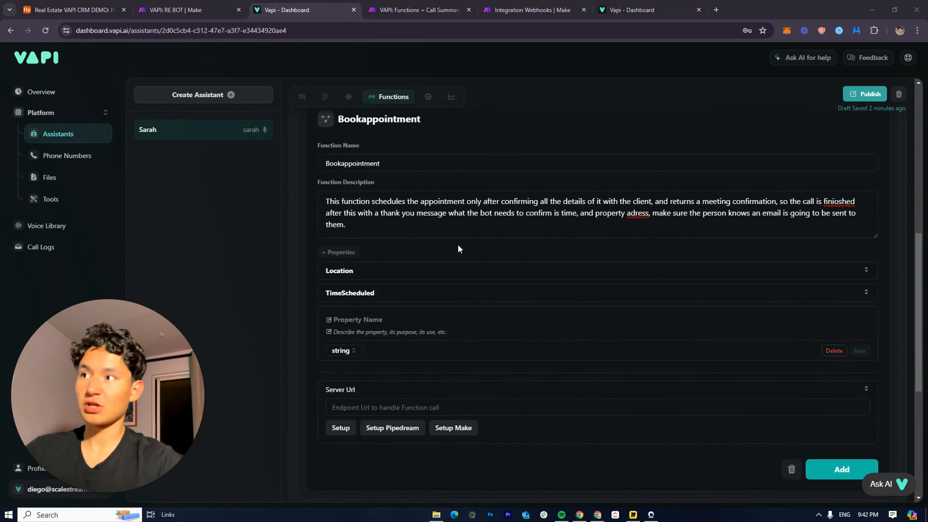
scroll(474, 214, "up", 2)
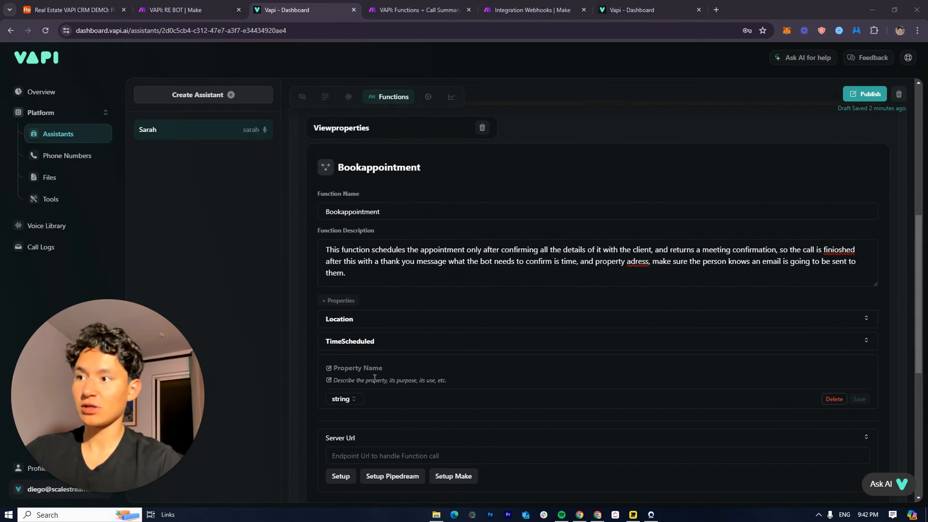
left_click(827, 399)
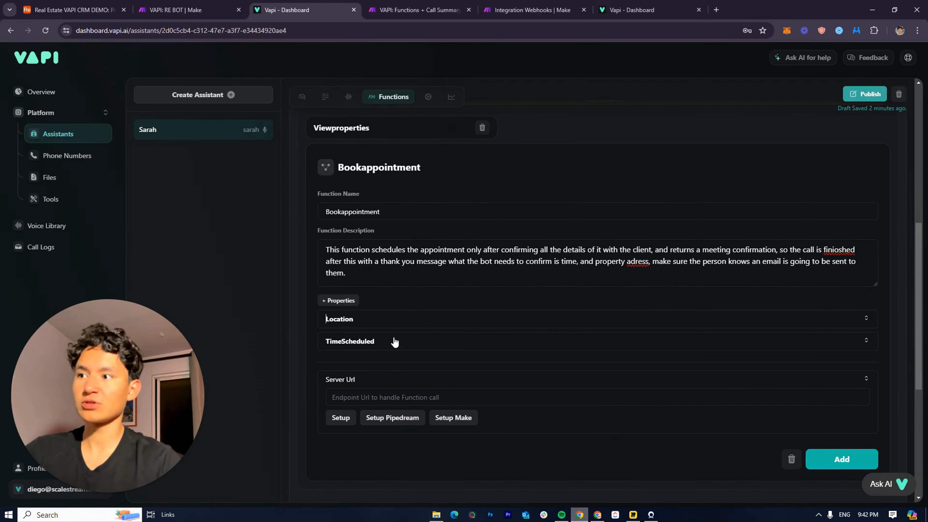
left_click(384, 324)
left_click(365, 396)
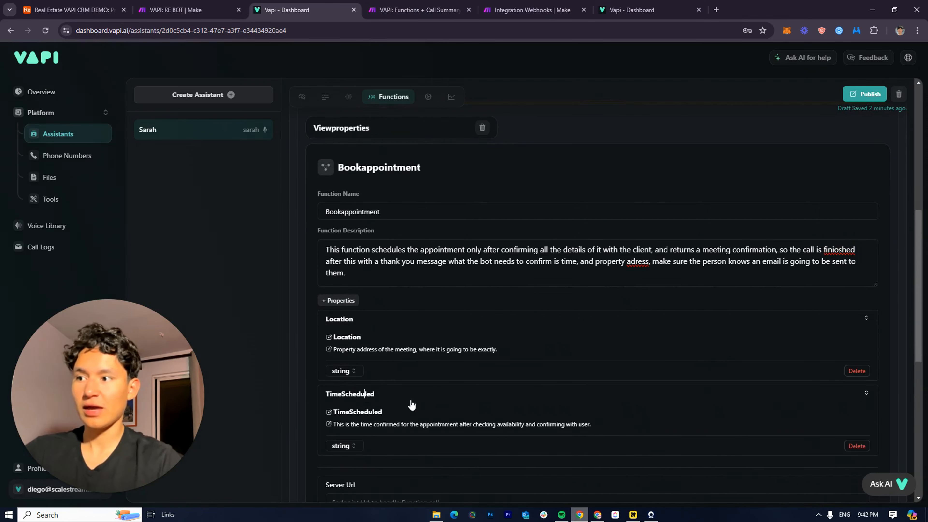
scroll(475, 401, "down", 2)
scroll(485, 396, "up", 1)
scroll(906, 219, "down", 5)
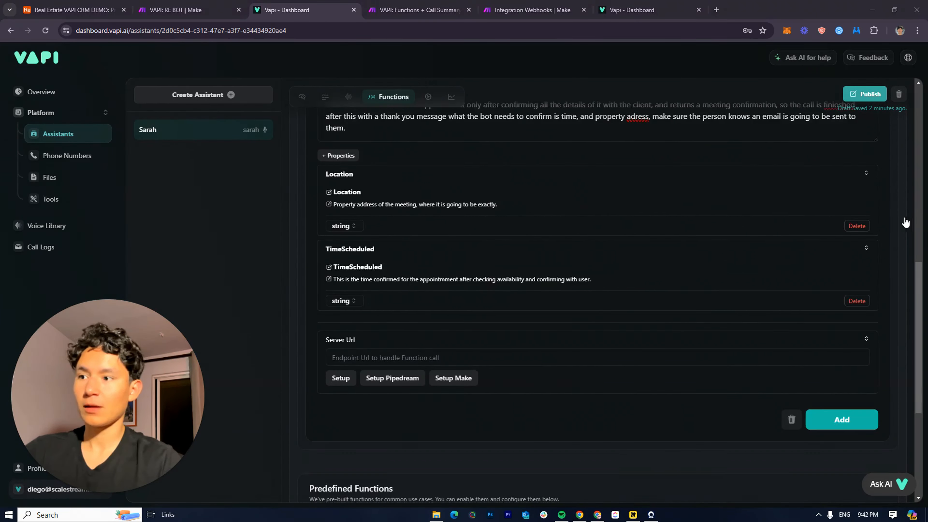
left_click(354, 259)
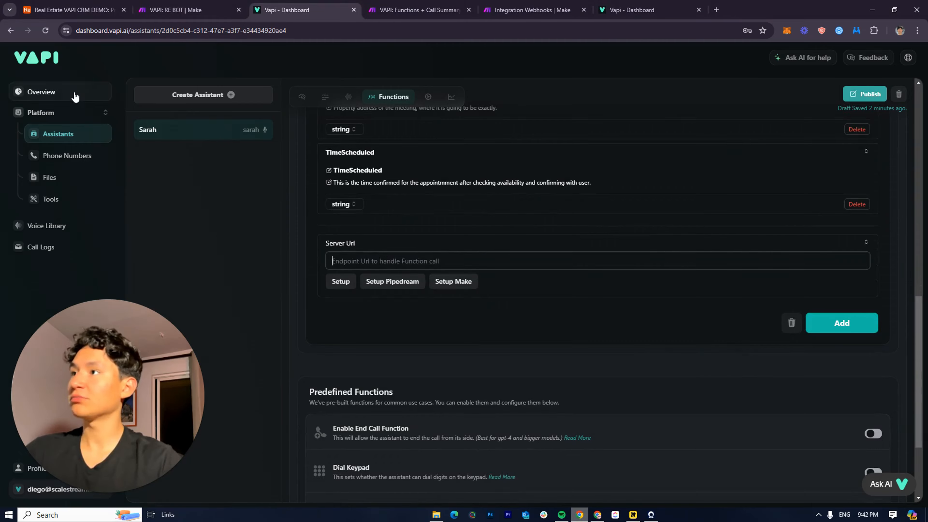
Find the Integration Webhooks scenario and pan its canvas to the Webhooks module
left_click(183, 10)
left_click(412, 10)
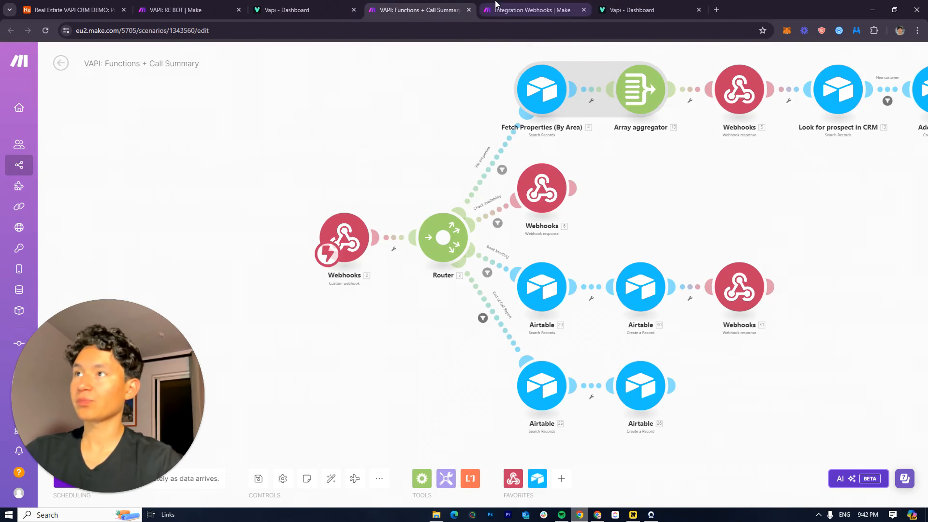
left_click(530, 10)
left_click(376, 5)
left_click(488, 6)
left_click_drag(581, 255, 391, 308)
scroll(292, 213, "down", 2)
left_click_drag(297, 213, 463, 203)
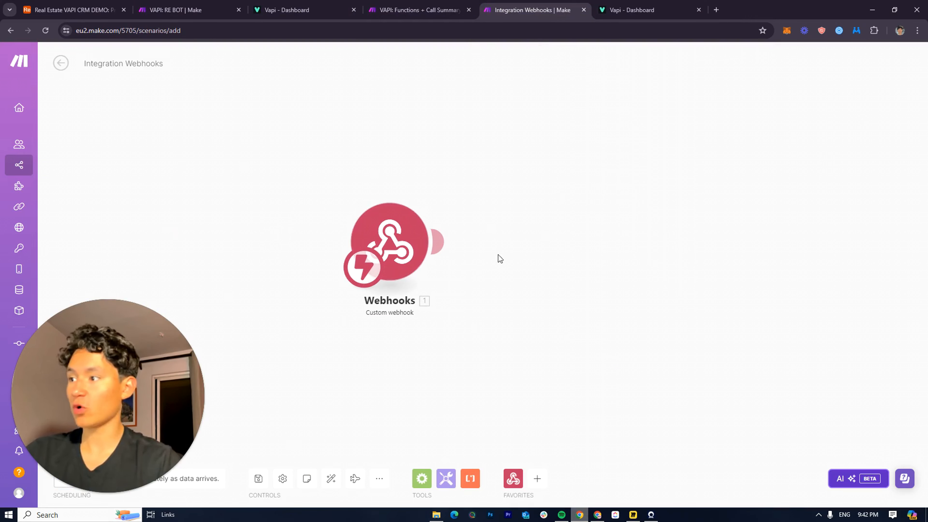
left_click_drag(497, 257, 384, 241)
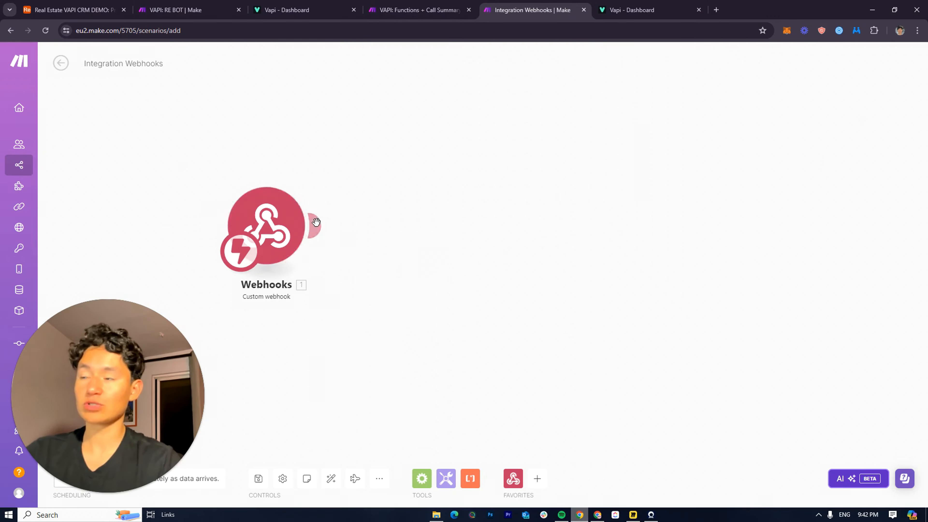
Open the Webhooks module's settings and copy its address to the clipboard
right_click(263, 220)
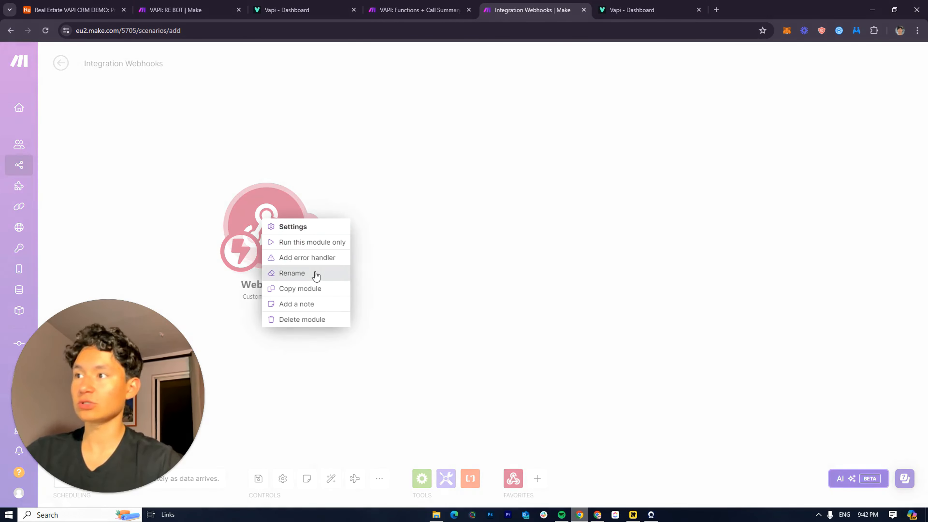
left_click(385, 264)
right_click(264, 216)
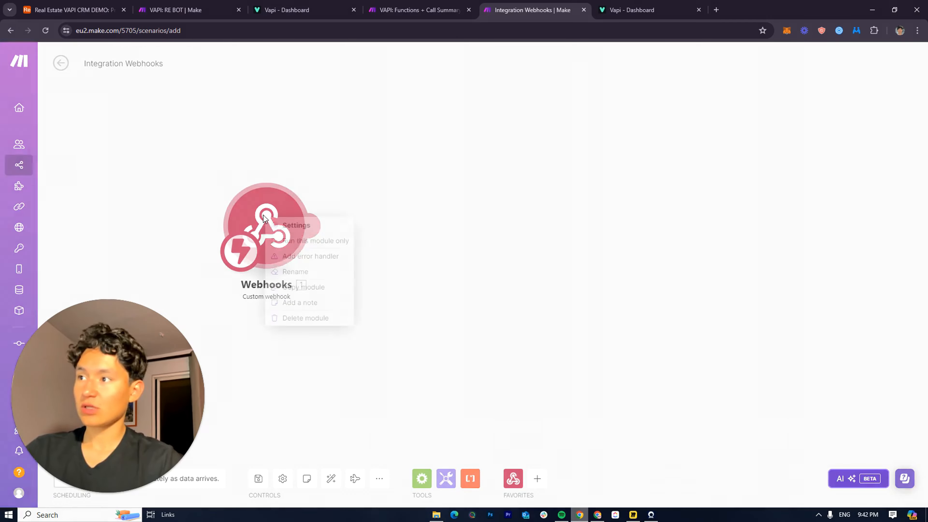
left_click(250, 199)
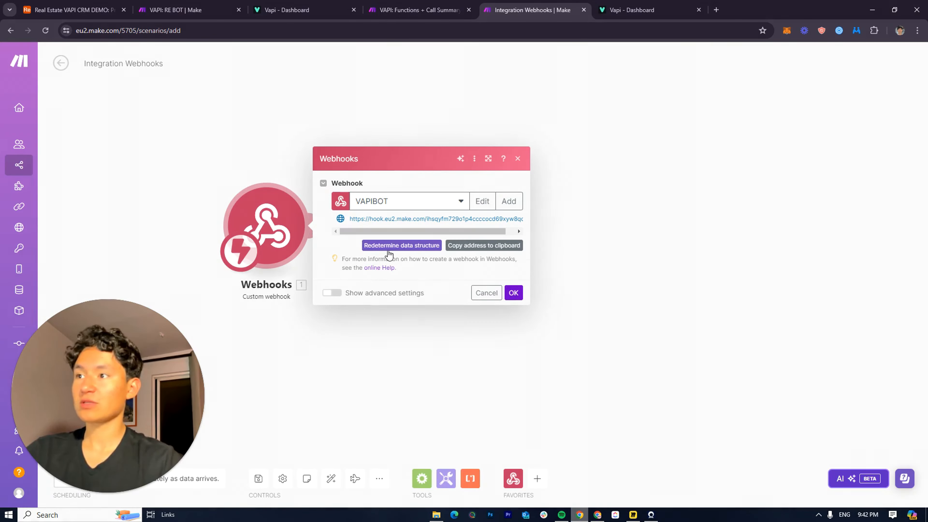
left_click(429, 9)
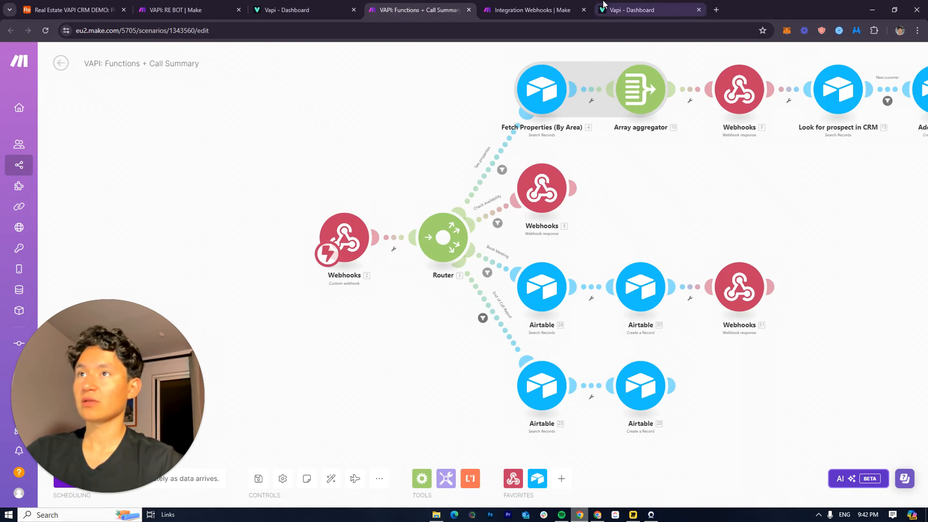
Paste the Make webhook address into Bookappointment's Server Url and add the function
left_click(607, 8)
left_click(310, 6)
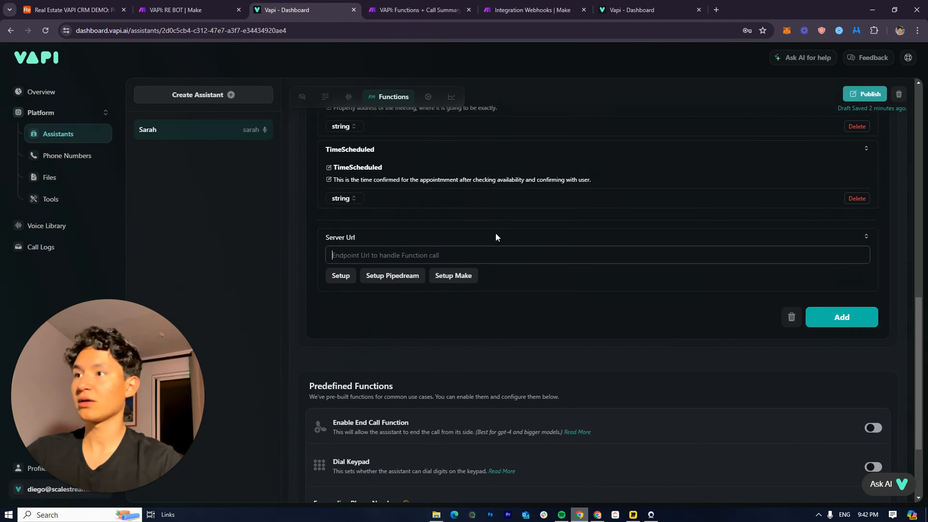
left_click(511, 257)
key("ctrl+v")
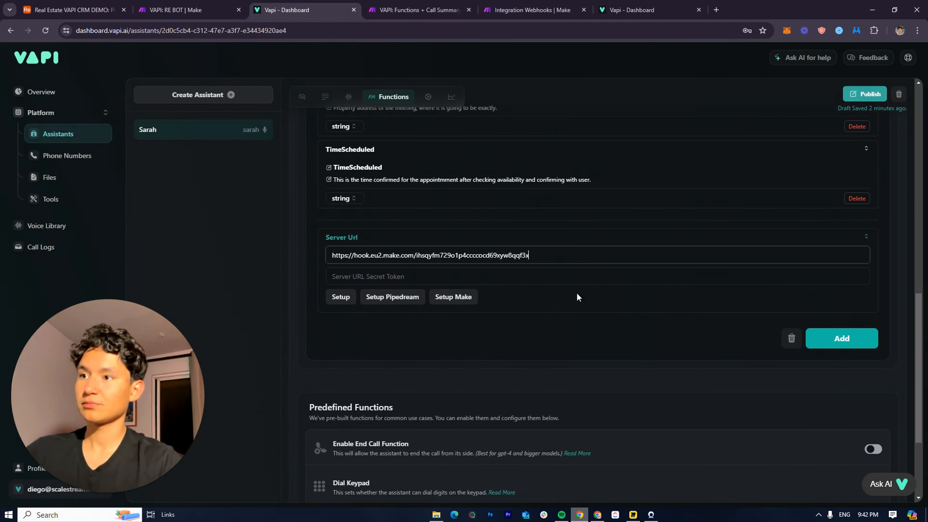
left_click(839, 340)
scroll(568, 345, "up", 4)
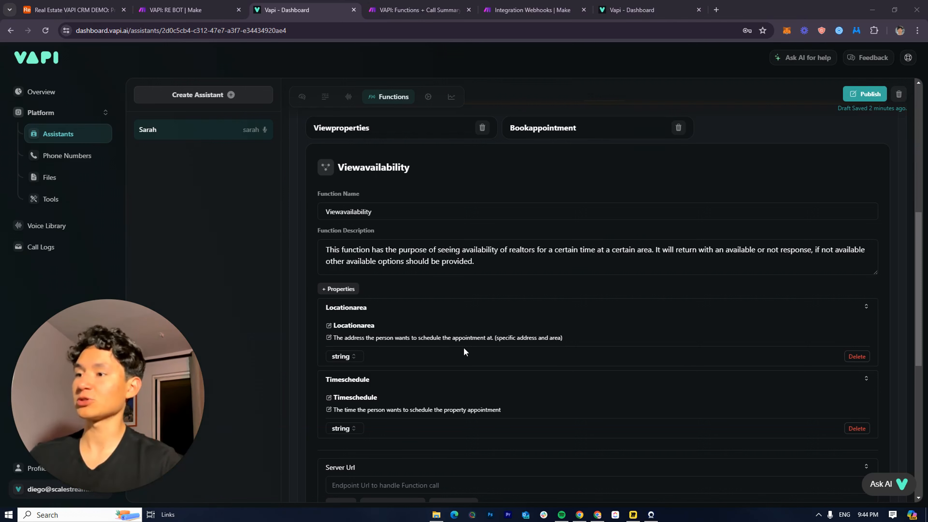
Clear the wrongly pasted text from the Viewavailability Server Url field
scroll(464, 348, "down", 5)
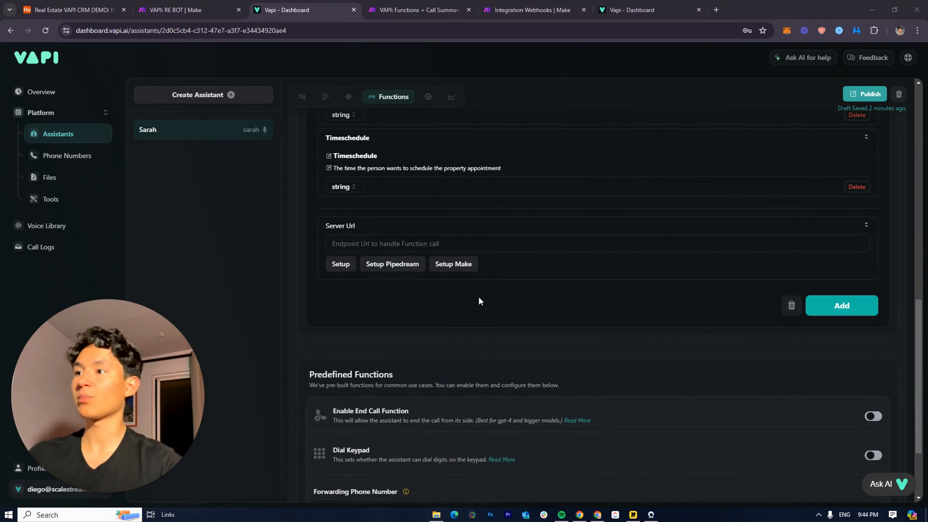
left_click(446, 244)
key("ctrl+v")
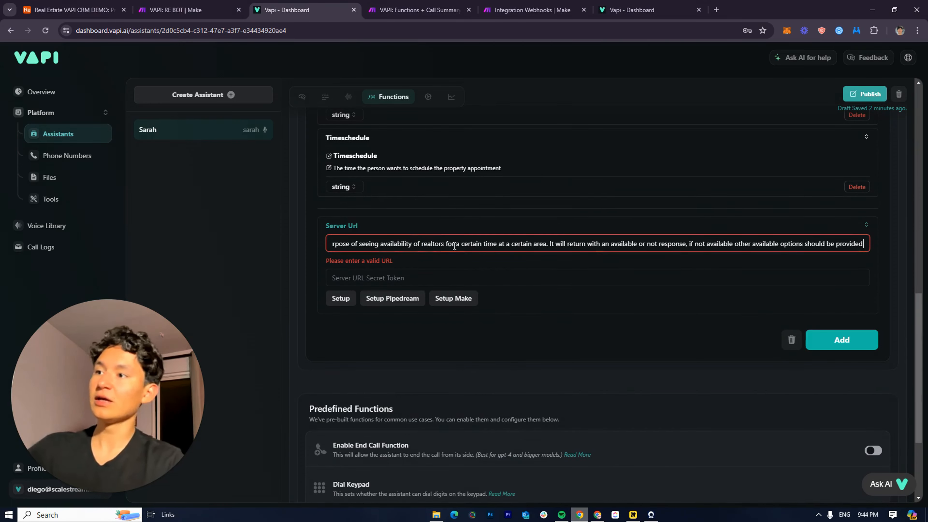
key("ctrl+a")
key("BackSpace")
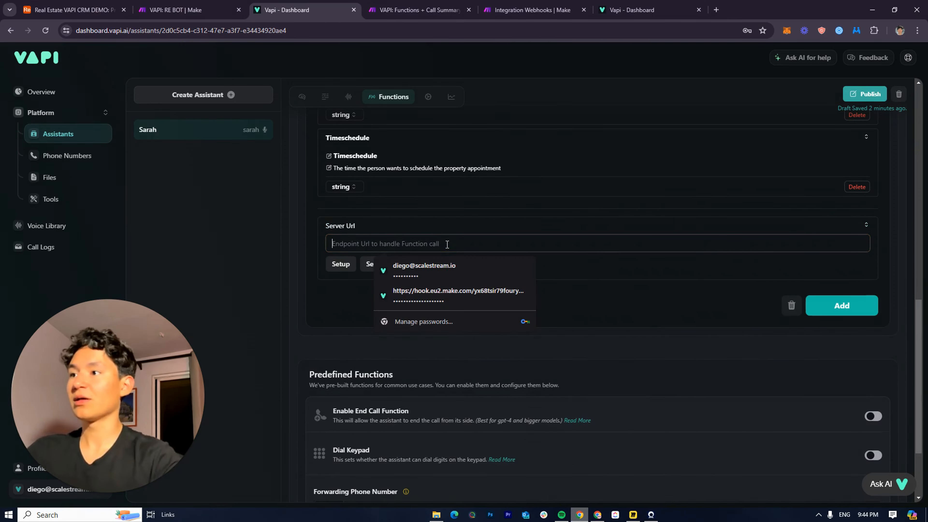
Copy the Integration Webhooks address, paste it as Viewavailability's Server Url, and add the function
left_click(175, 10)
left_click(384, 3)
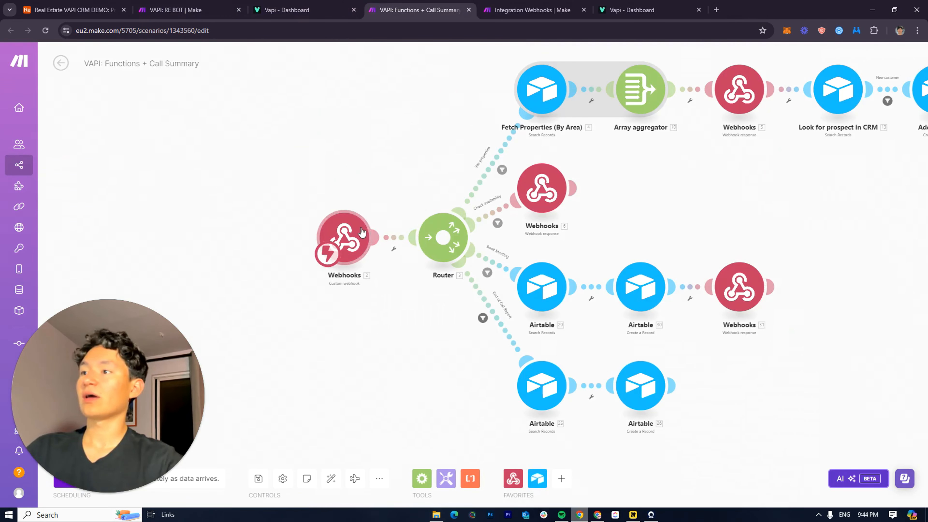
right_click(360, 233)
left_click(493, 4)
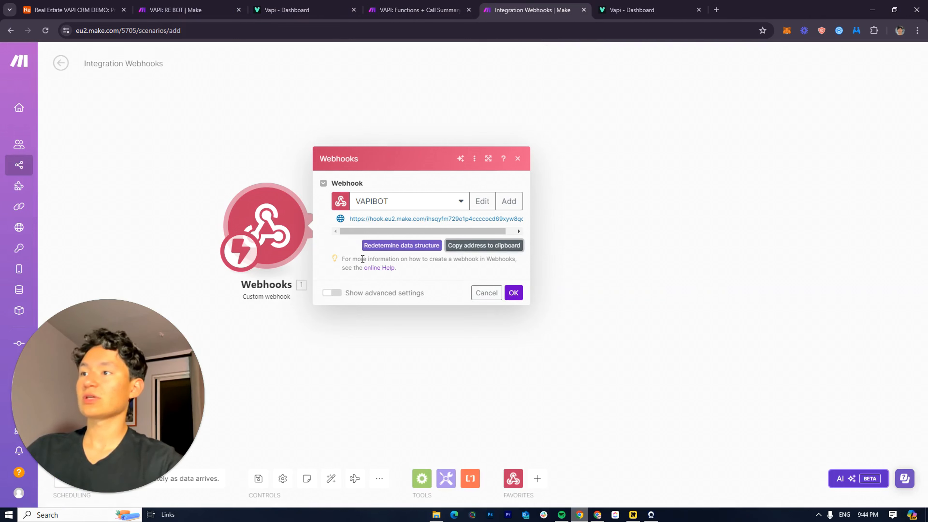
left_click(458, 244)
left_click(323, 17)
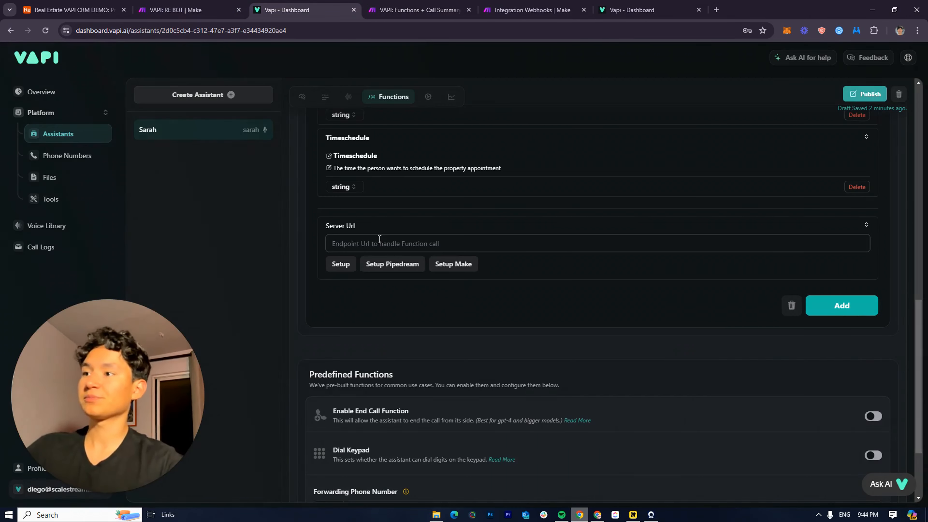
key("ctrl+v")
left_click(840, 327)
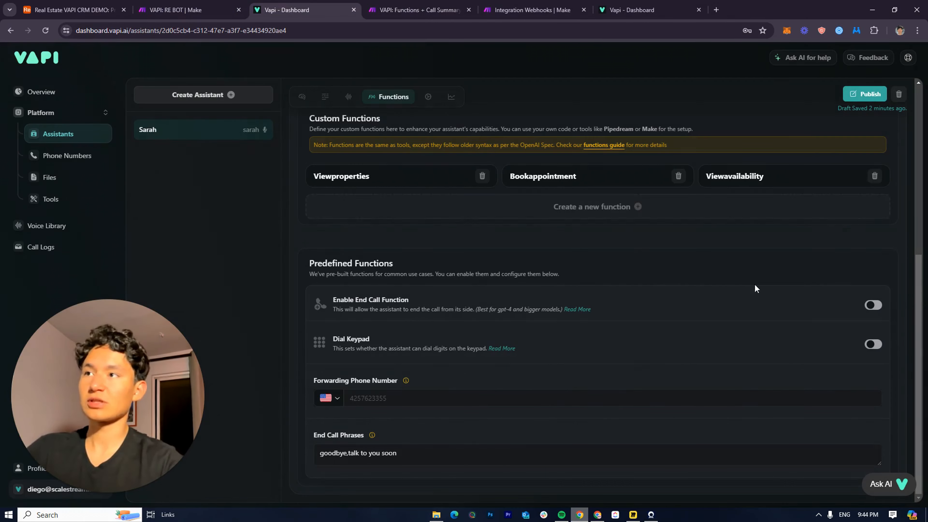
left_click_drag(335, 13, 439, 14)
scroll(654, 365, "up", 6)
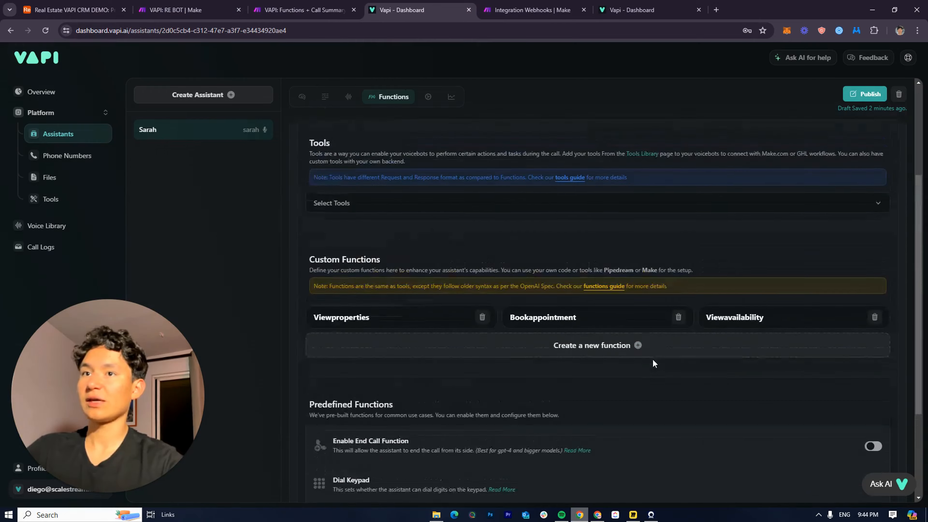
On the Advanced tab, drag LLM Request Delay and Response Delay from 0.1 to 0 seconds
left_click(428, 190)
scroll(394, 204, "up", 5)
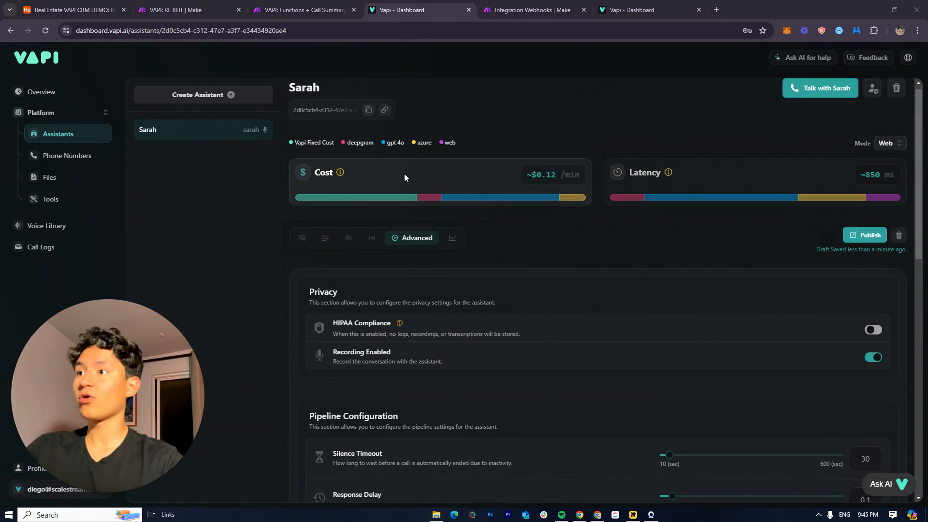
scroll(454, 294, "down", 2)
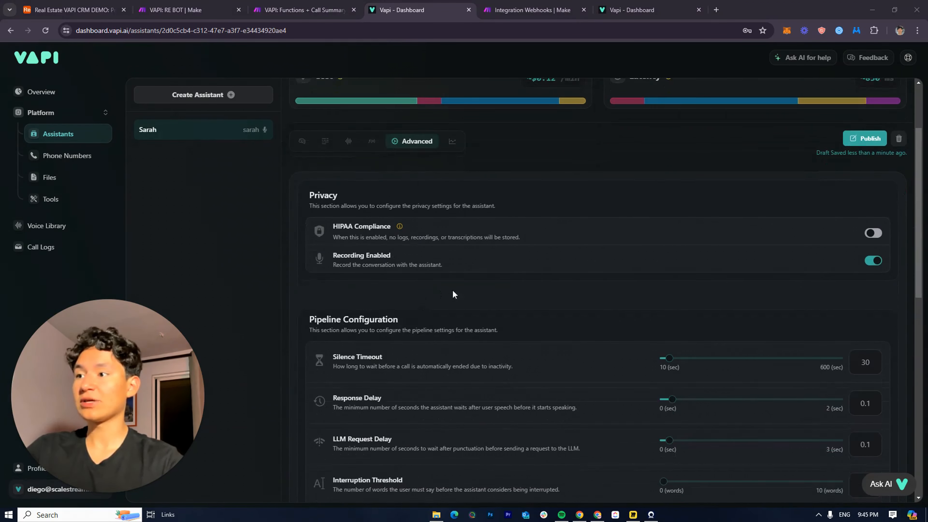
scroll(534, 288, "down", 3)
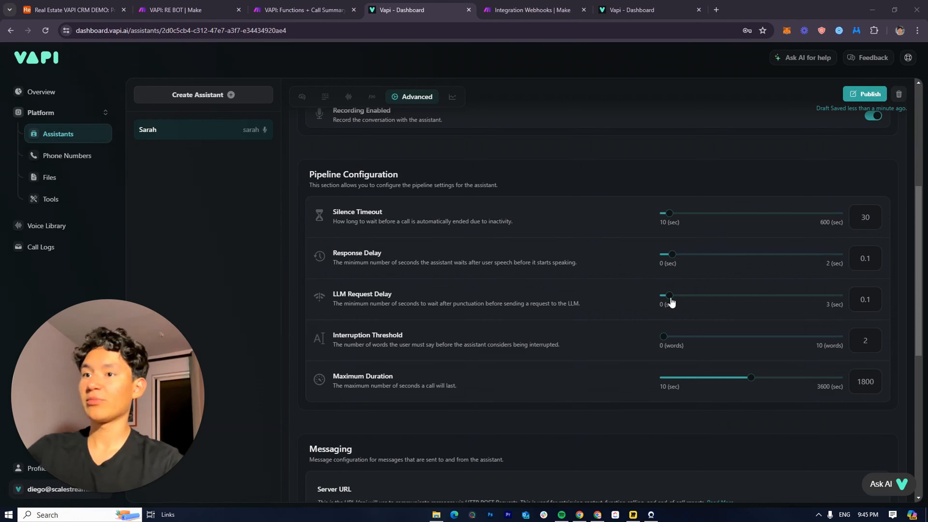
left_click_drag(669, 296, 662, 303)
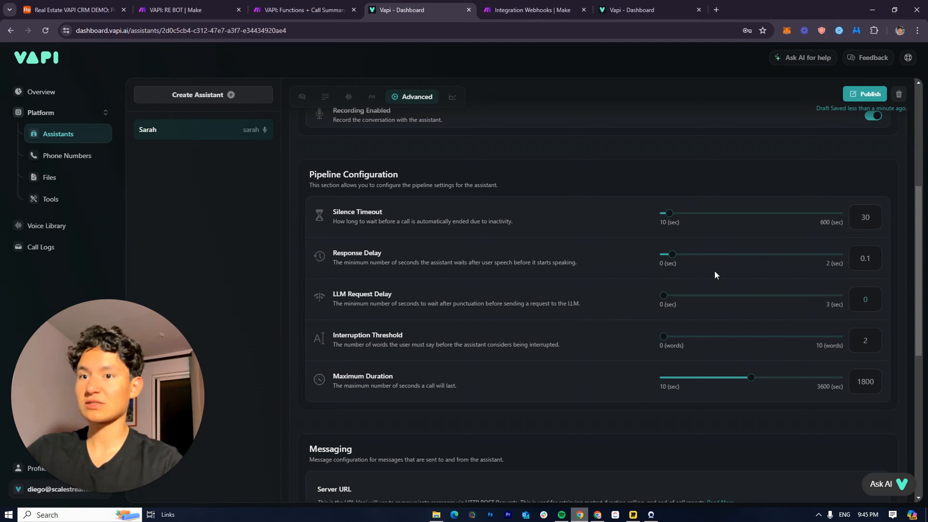
mouse_move(674, 257)
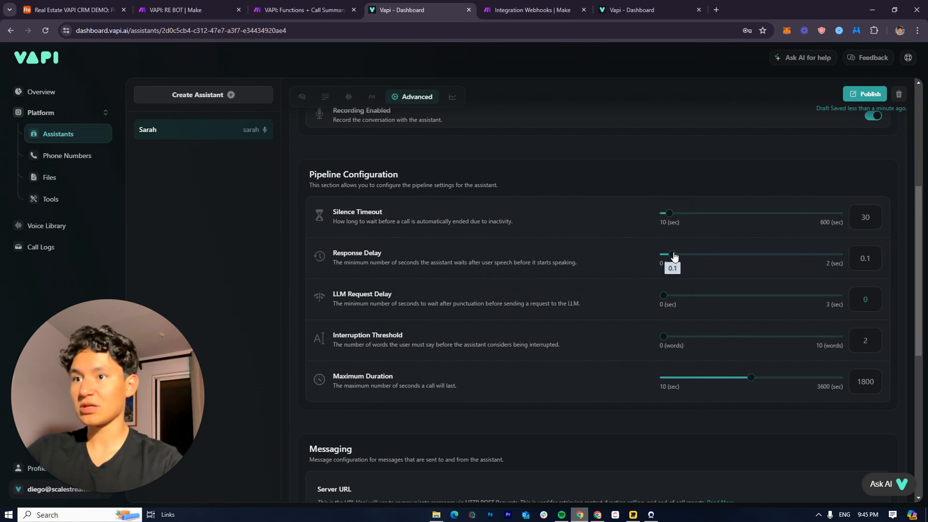
left_click_drag(674, 257, 664, 255)
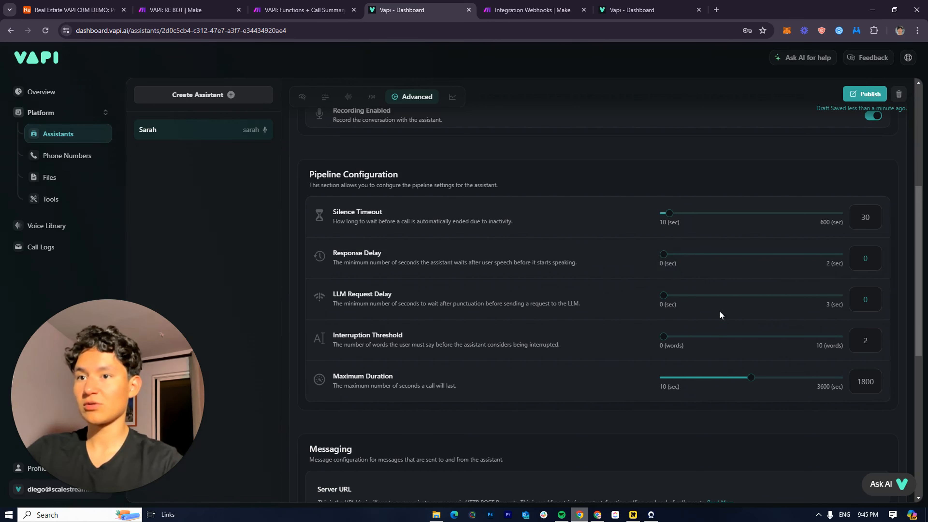
scroll(707, 331, "down", 2)
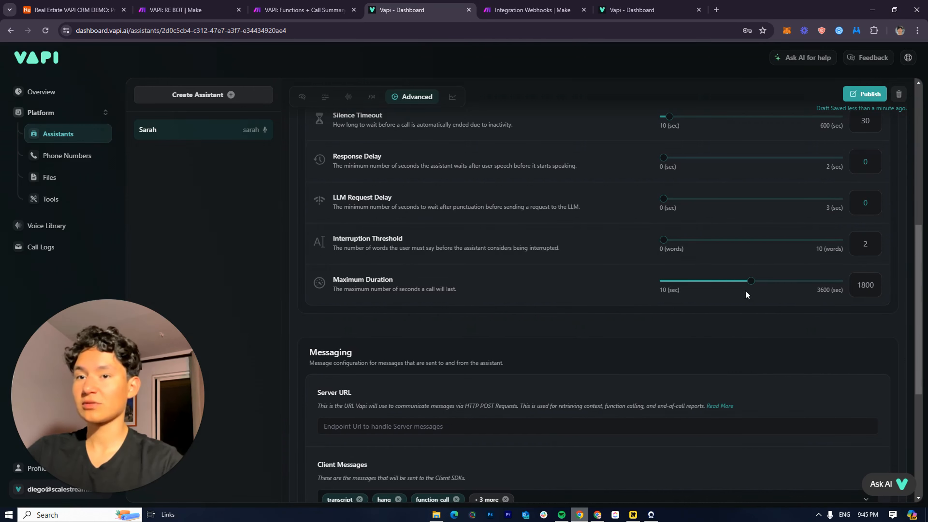
scroll(672, 293, "down", 5)
scroll(668, 289, "up", 4)
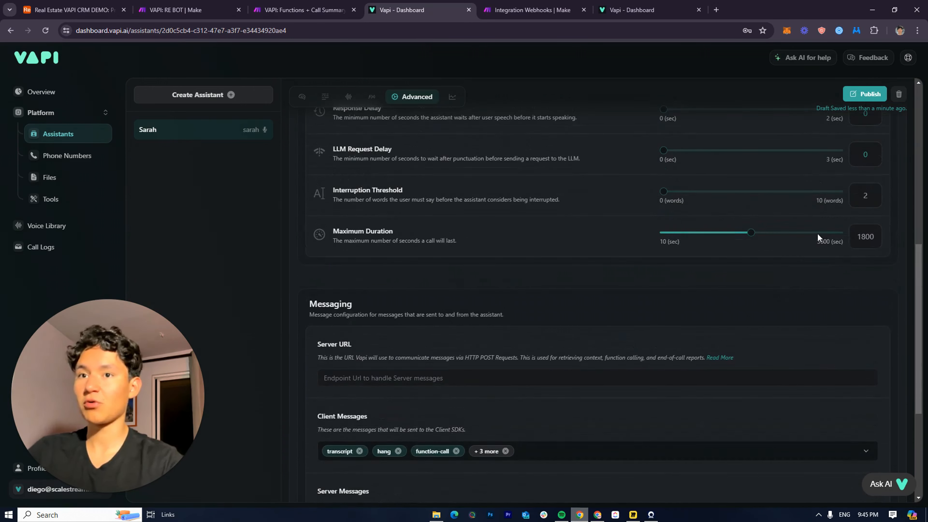
scroll(696, 351, "up", 4)
scroll(621, 311, "down", 8)
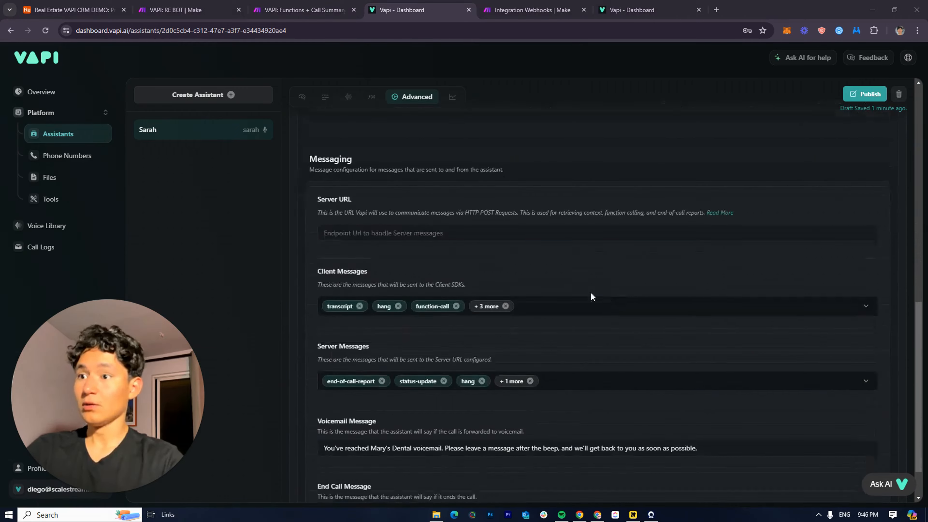
scroll(364, 193, "up", 2)
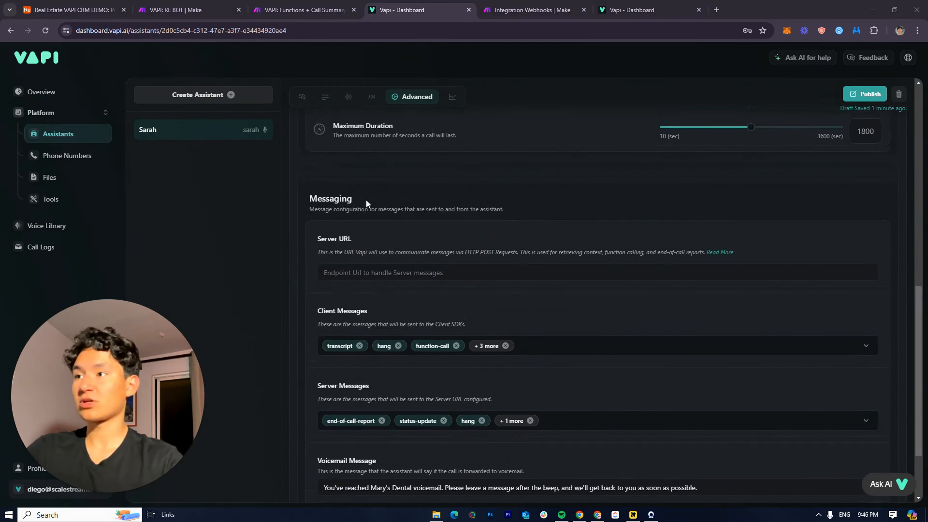
scroll(389, 236, "down", 2)
Copy the VAPIBOT webhook address from Make's Webhooks dialog and return to Vapi
left_click(304, 10)
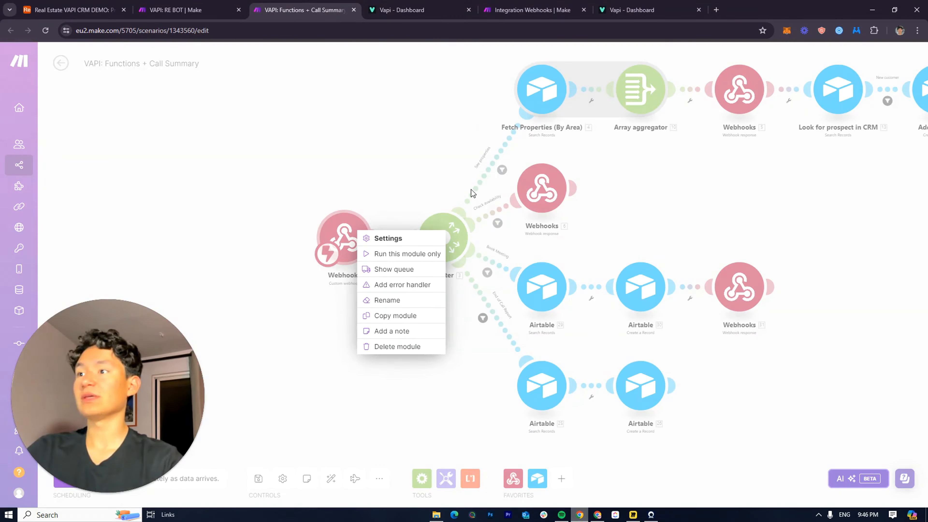
left_click(414, 5)
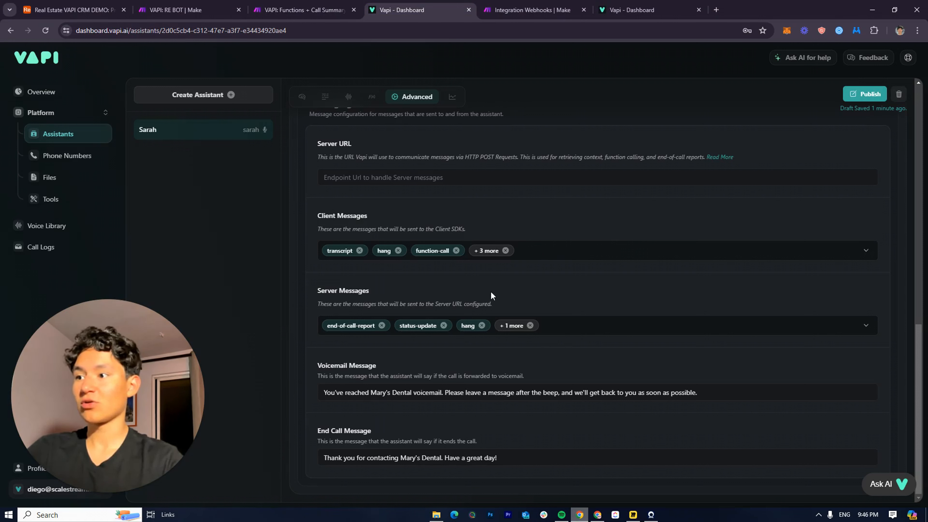
scroll(400, 283, "up", 1)
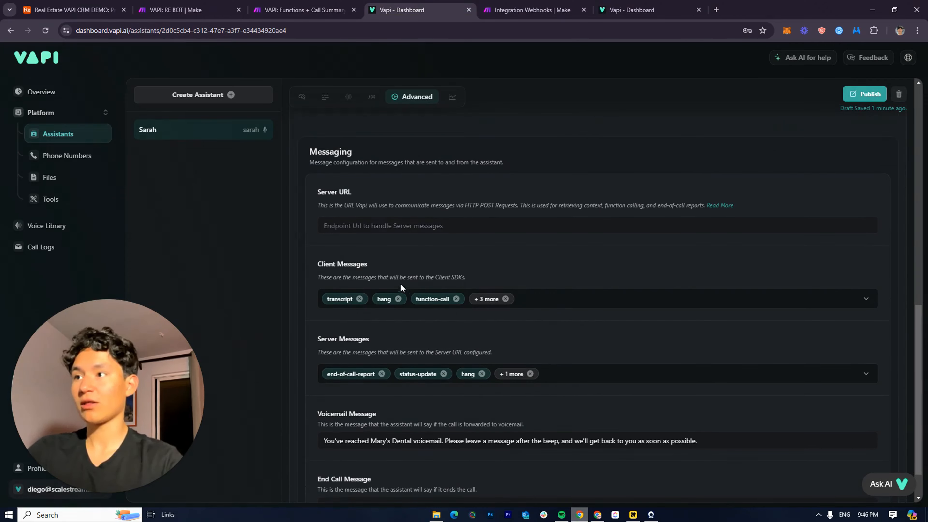
left_click(303, 10)
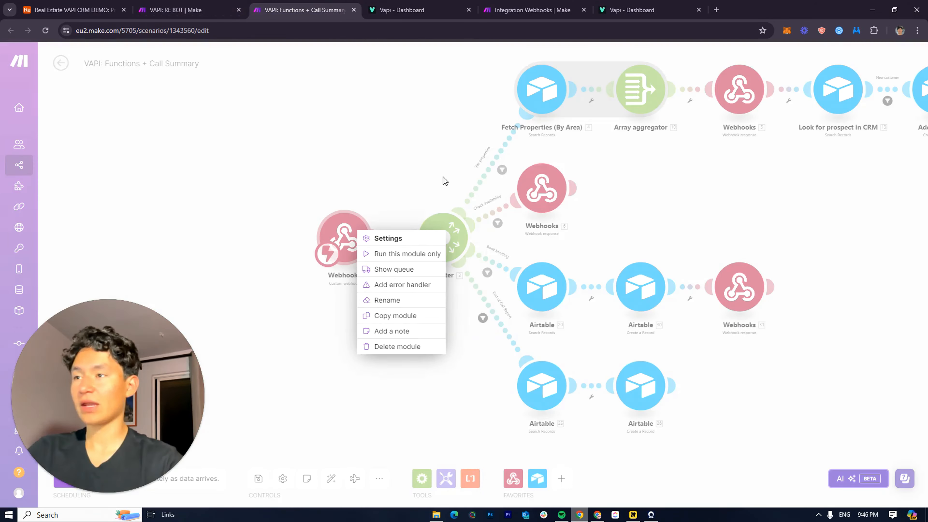
left_click(532, 10)
left_click_drag(509, 11, 434, 4)
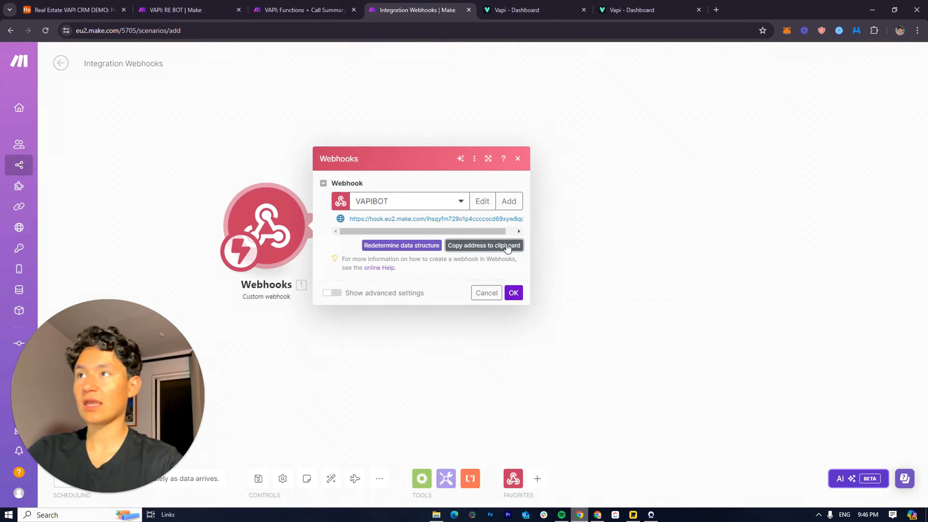
left_click(496, 246)
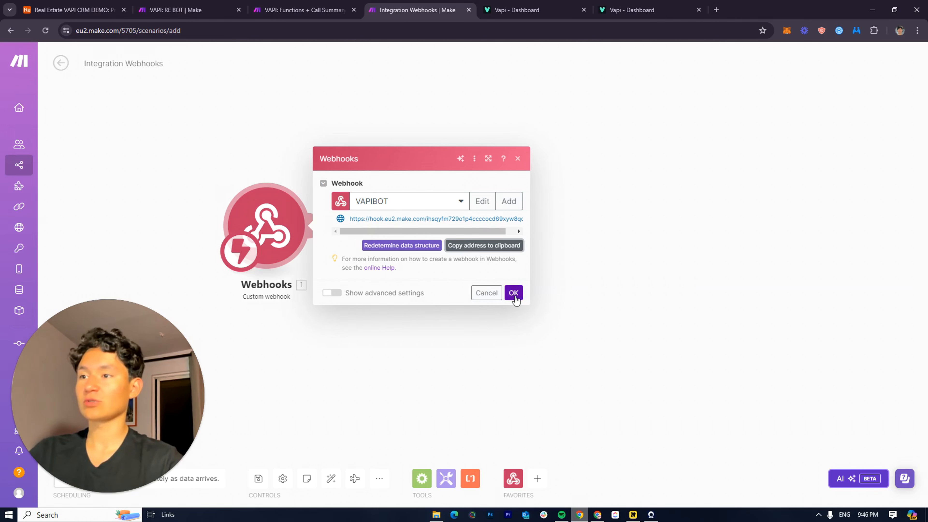
left_click(488, 245)
key("ctrl+Tab")
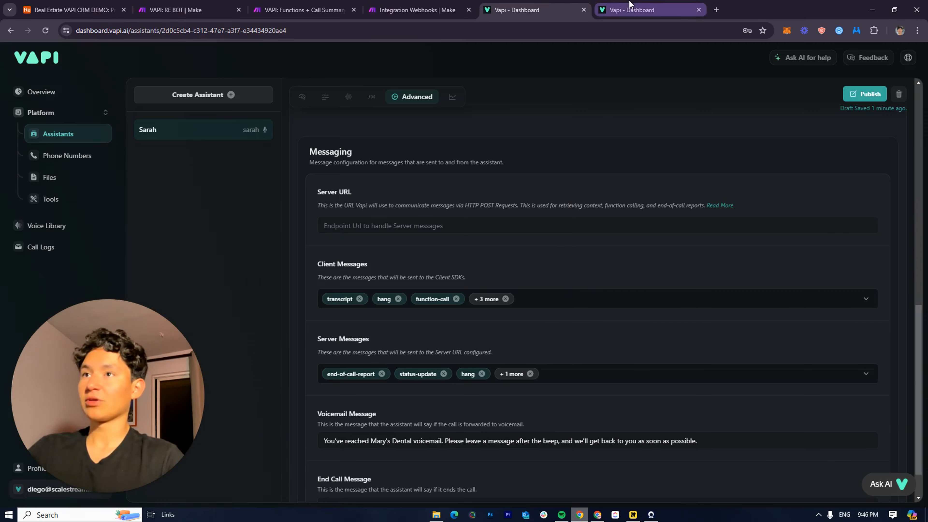
Paste the Make webhook address into the Sarah assistant's Messaging Server URL field
left_click(623, 5)
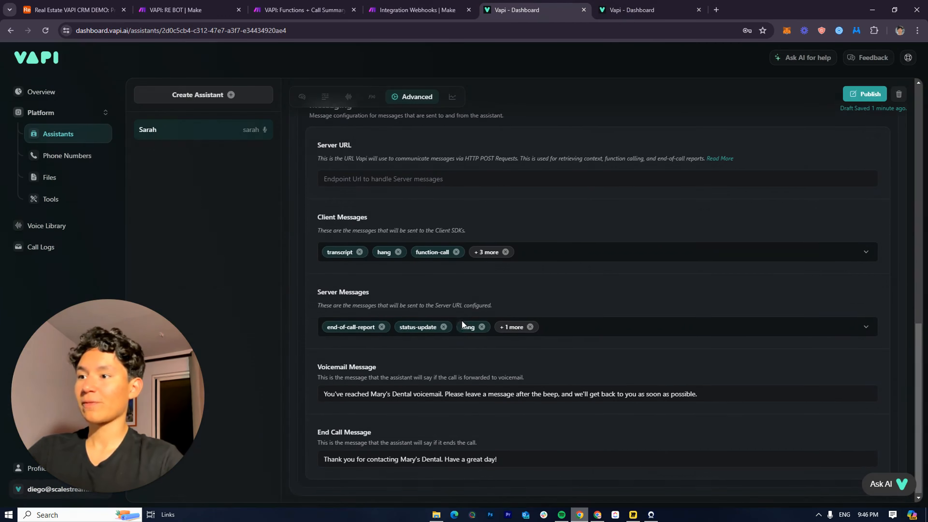
scroll(380, 310, "up", 1)
left_click(369, 275)
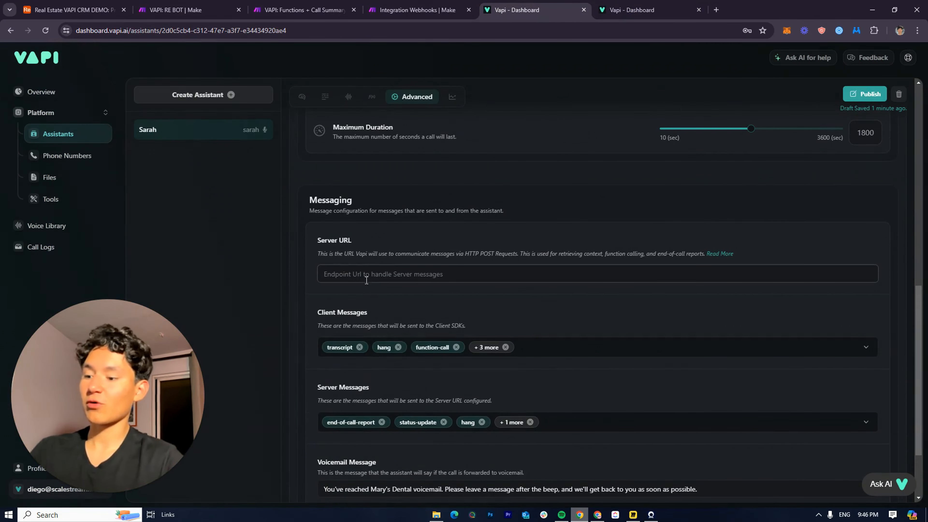
key("ctrl+v")
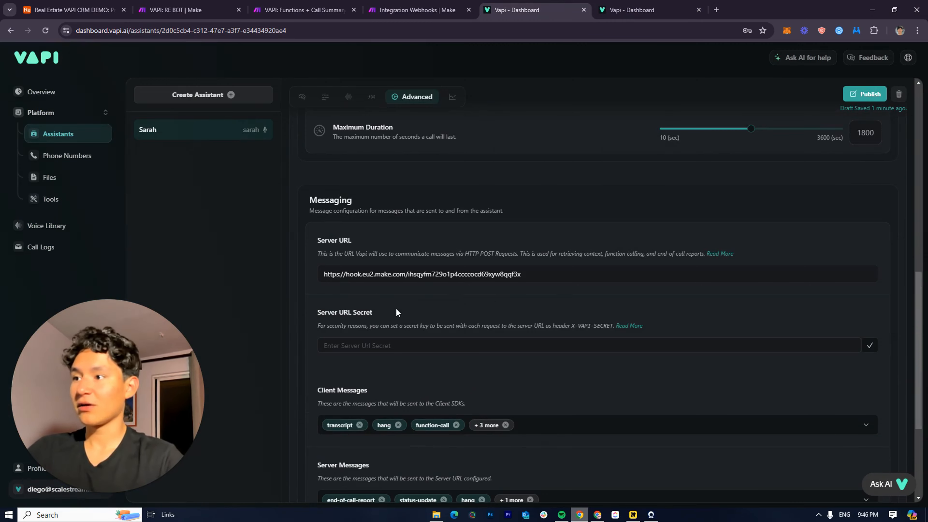
scroll(407, 332, "down", 1)
scroll(408, 335, "down", 1)
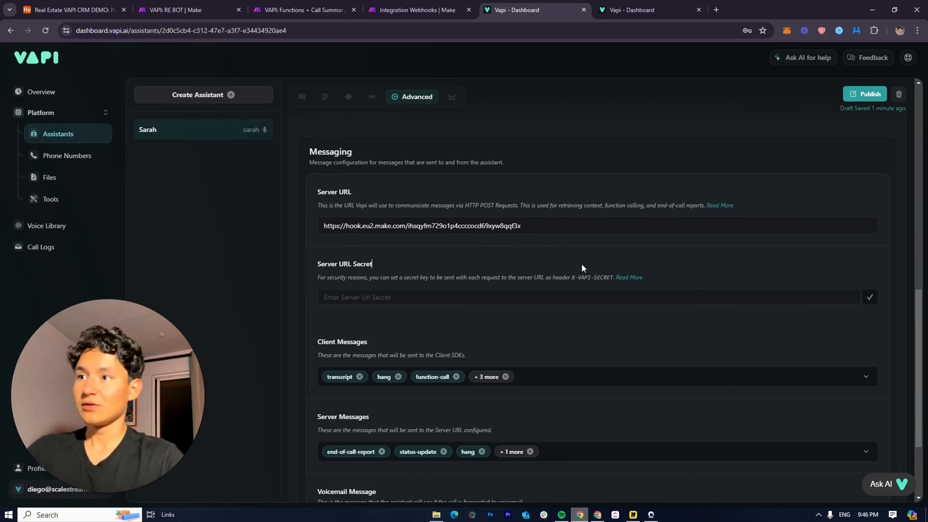
scroll(582, 268, "down", 3)
scroll(642, 475, "up", 10)
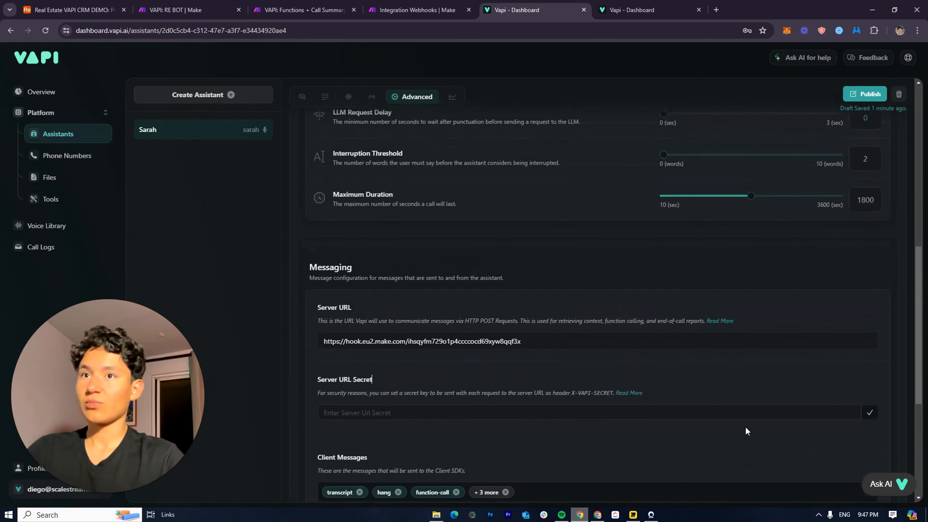
scroll(624, 429, "down", 3)
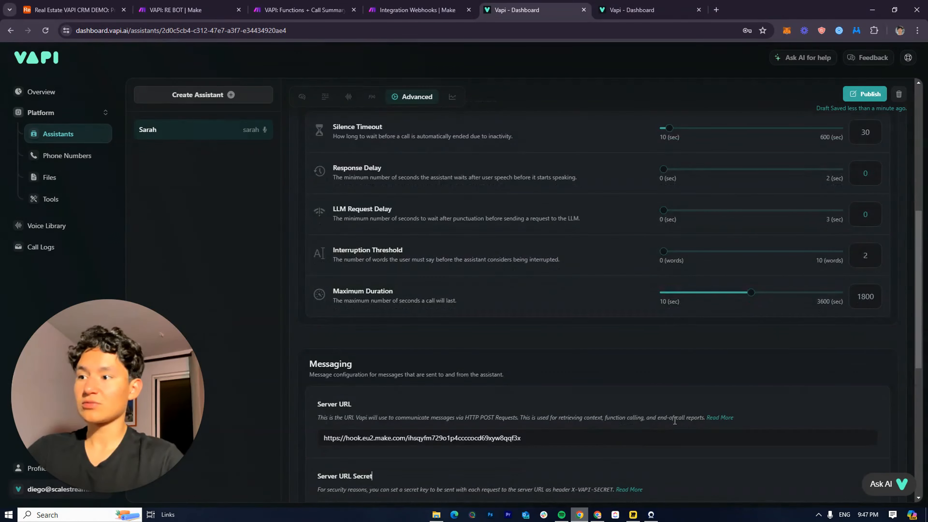
scroll(670, 424, "up", 5)
scroll(685, 425, "up", 4)
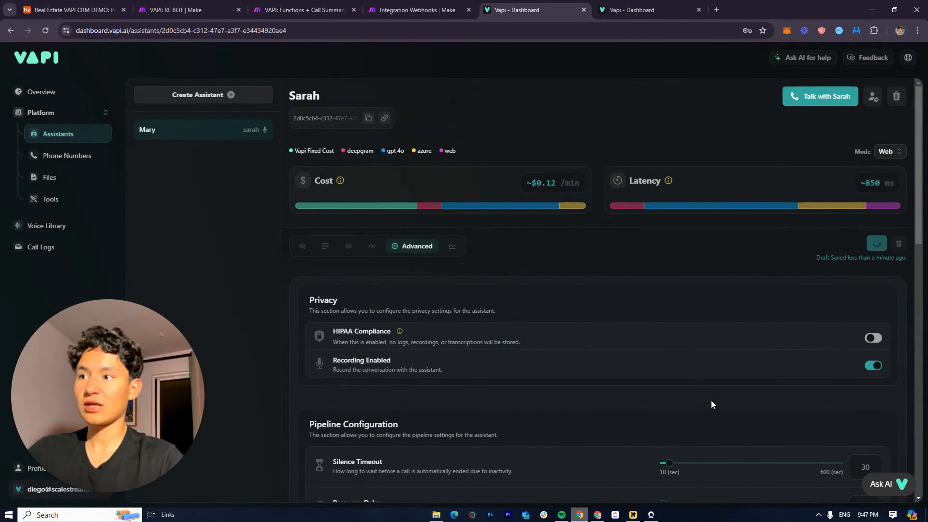
Review the assistant's Analysis and Model settings
left_click(453, 245)
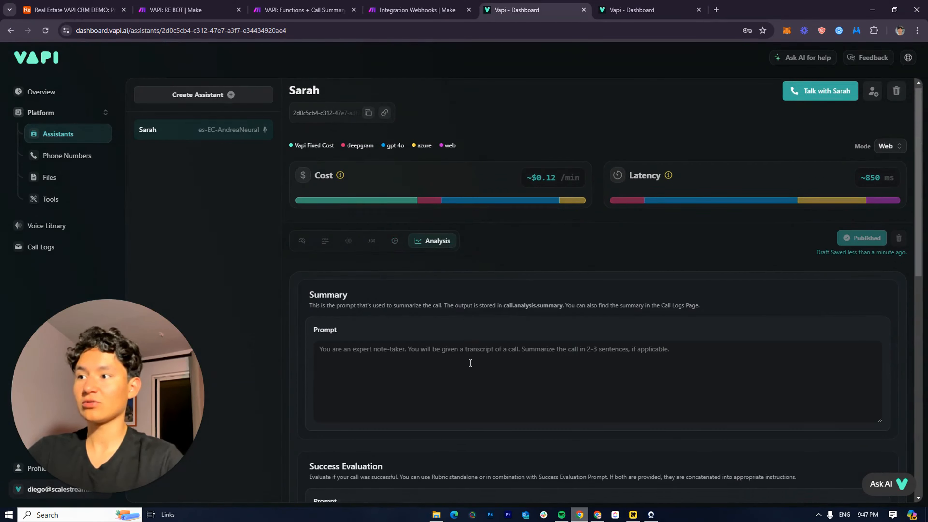
scroll(470, 363, "down", 5)
scroll(316, 260, "up", 5)
left_click(300, 249)
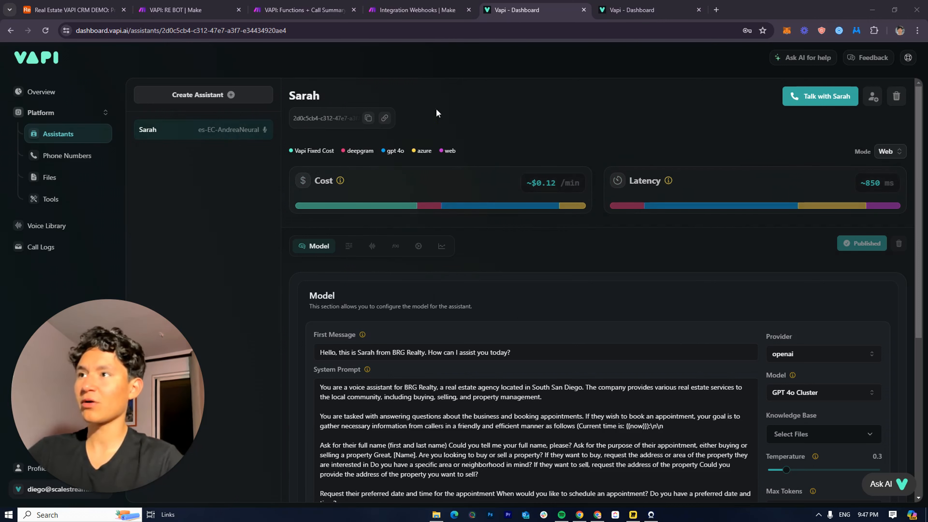
Close the Make Webhooks settings with OK and return to the assistant's system prompt
left_click(404, 5)
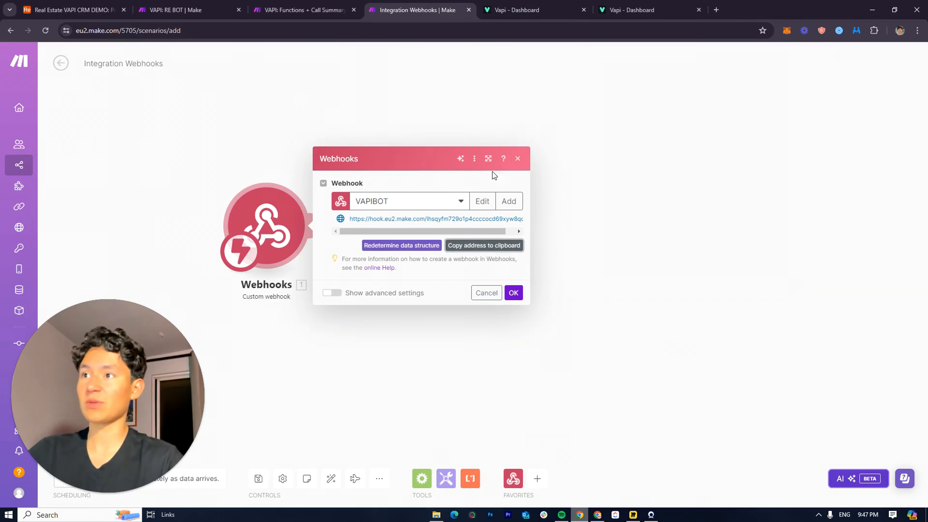
left_click(441, 108)
left_click(522, 5)
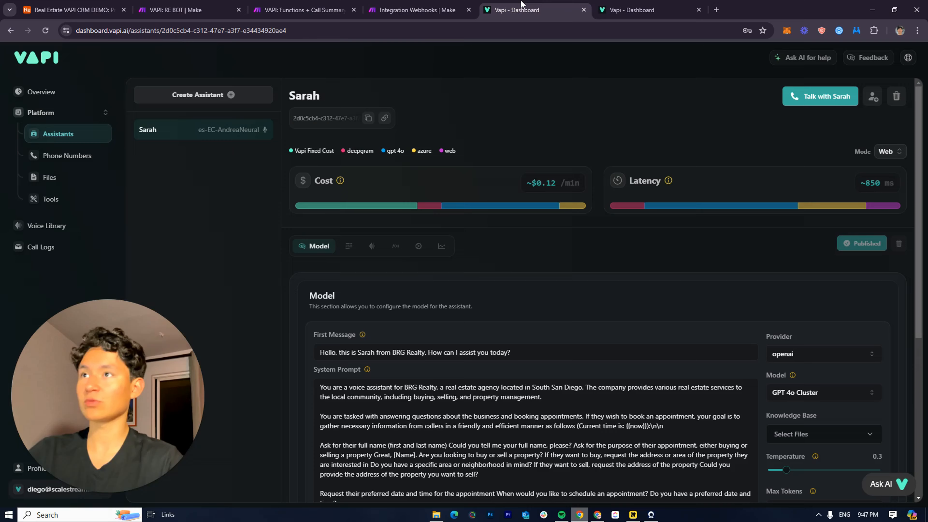
scroll(357, 283, "down", 3)
left_click_drag(445, 319, 565, 321)
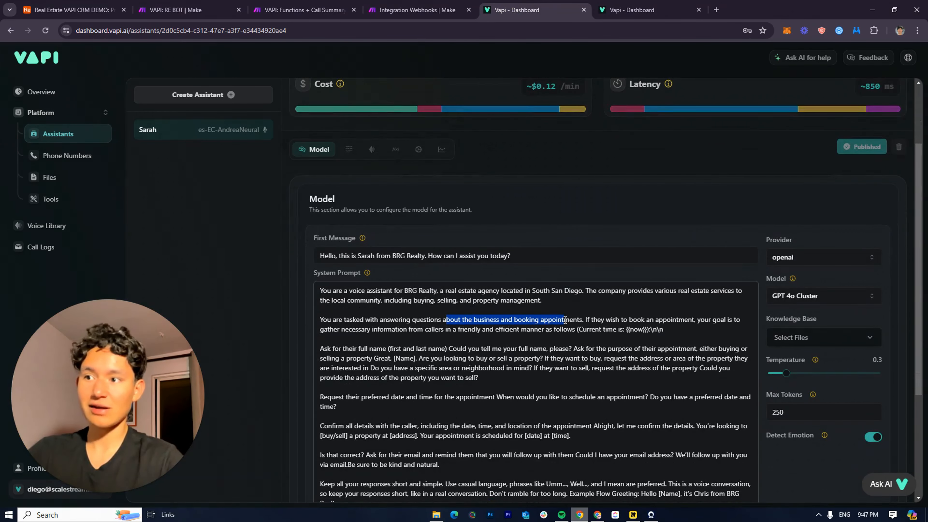
left_click(565, 320)
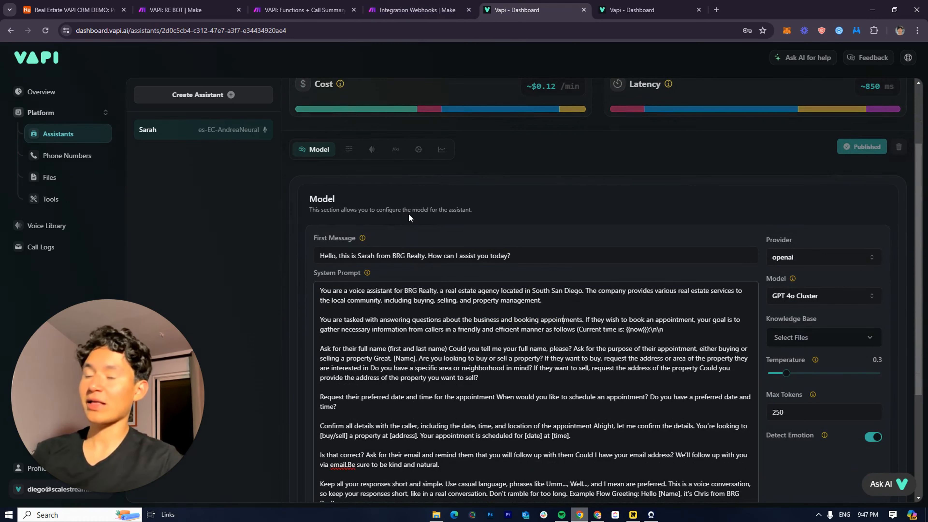
scroll(606, 277, "down", 5)
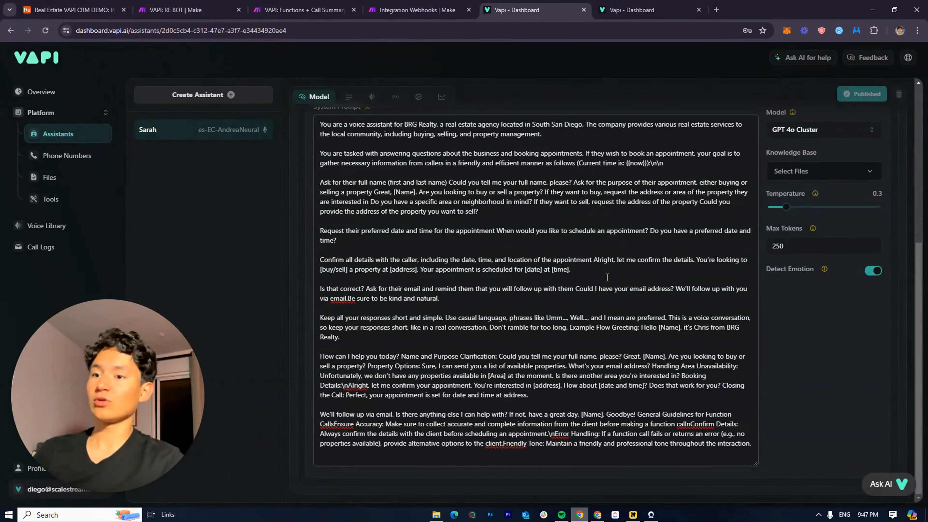
scroll(607, 277, "up", 8)
Review the assistant's Advanced settings
left_click(421, 246)
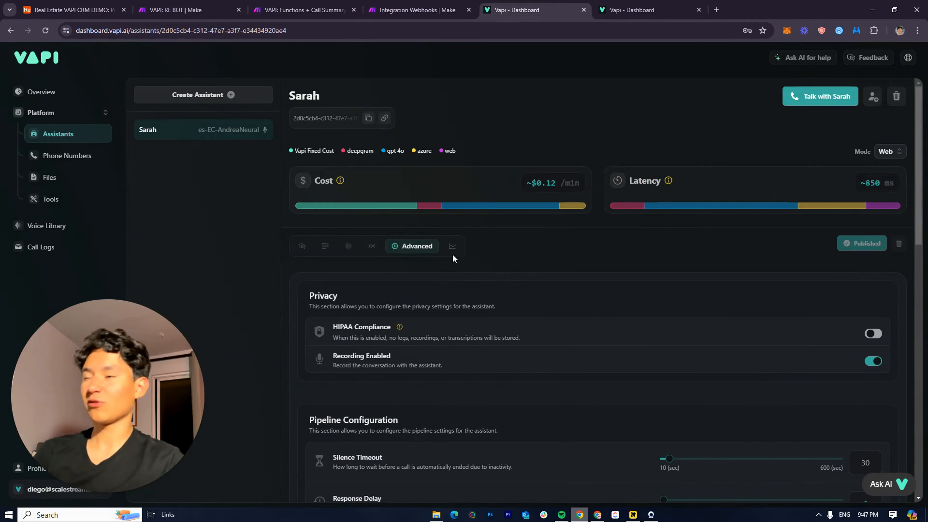
scroll(452, 254, "down", 10)
scroll(464, 289, "down", 3)
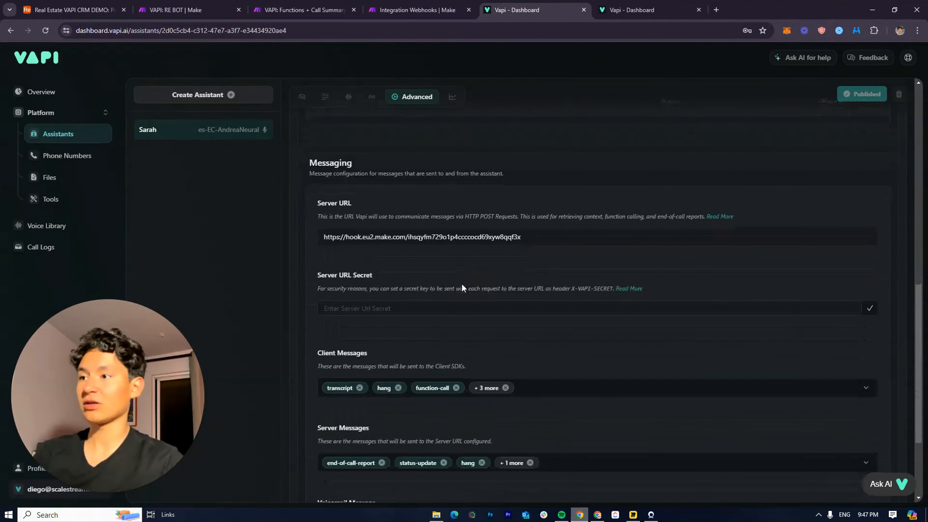
scroll(460, 283, "up", 12)
scroll(452, 278, "up", 4)
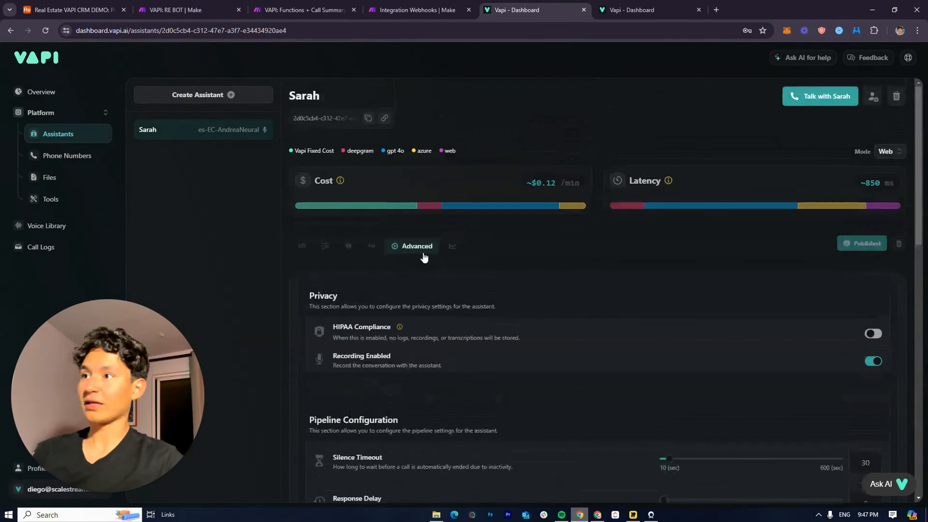
Back in the Make scenario, select the whole scenario title and delete it
left_click(417, 10)
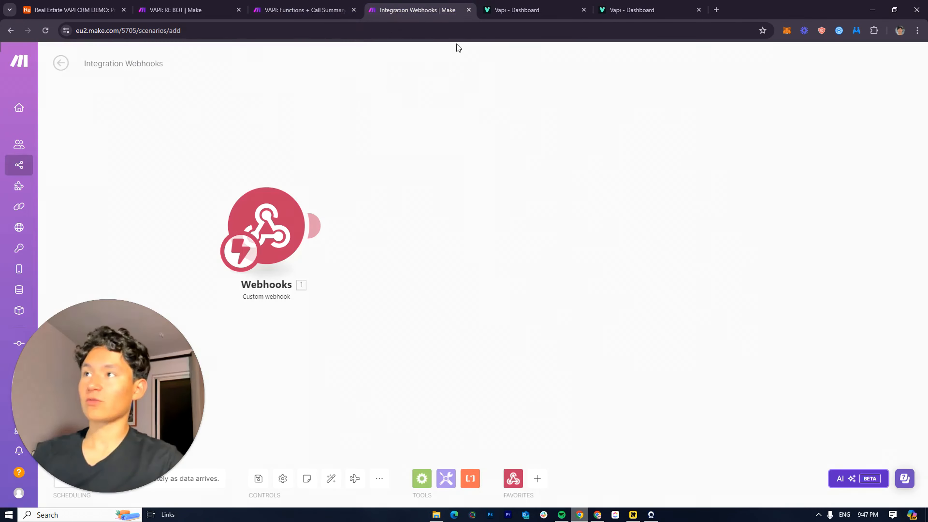
left_click(549, 18)
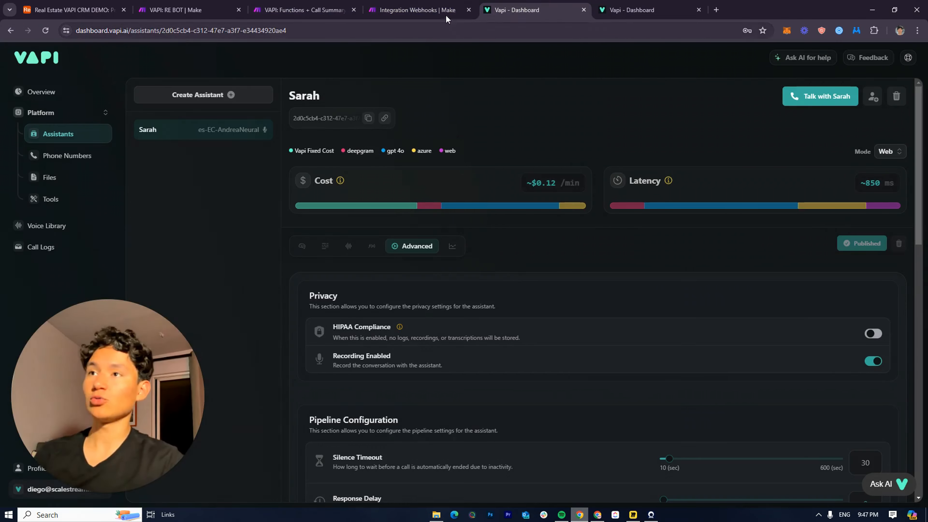
left_click(409, 4)
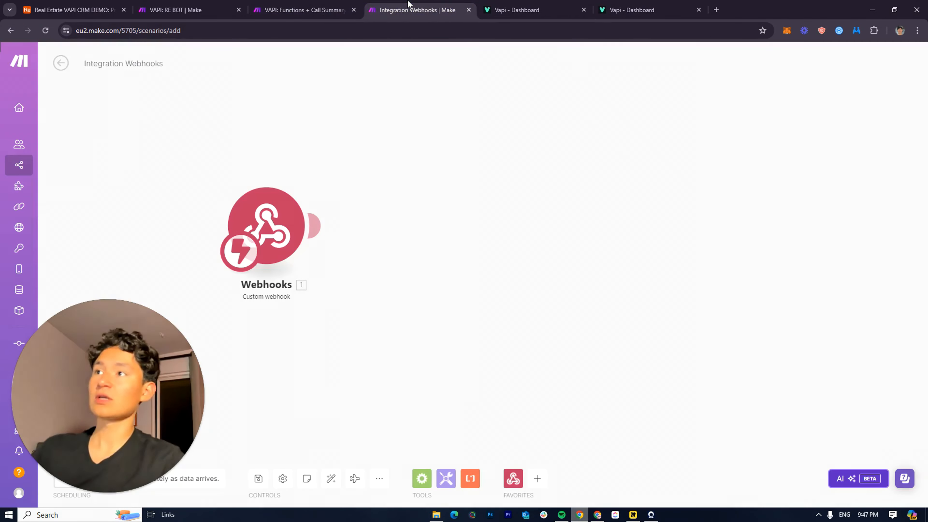
triple_click(125, 60)
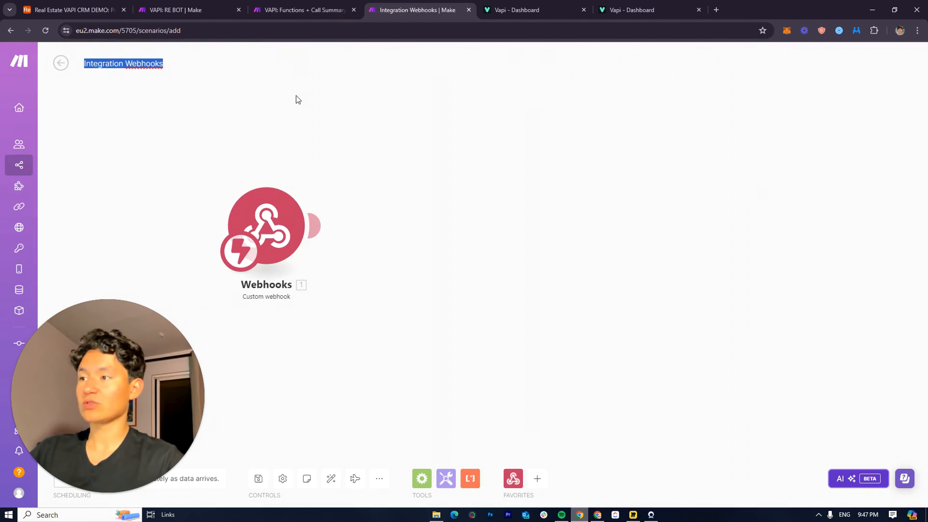
key("BackSpace")
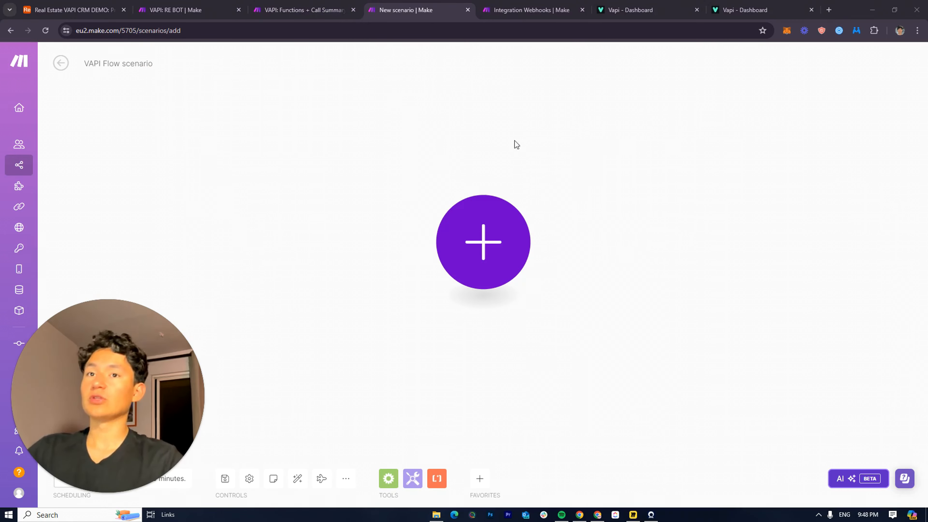
Review the Vapi assistant's analysis and model settings
left_click(636, 10)
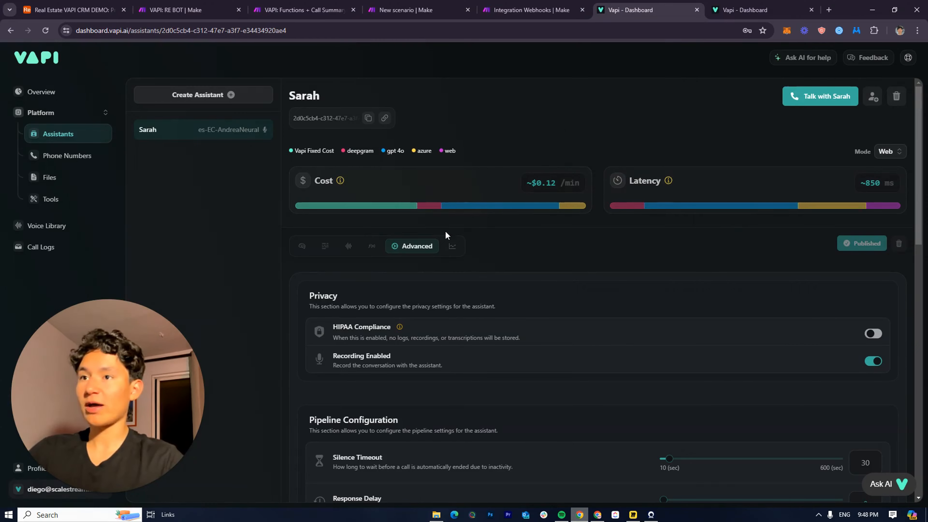
scroll(340, 170, "down", 10)
scroll(395, 307, "up", 10)
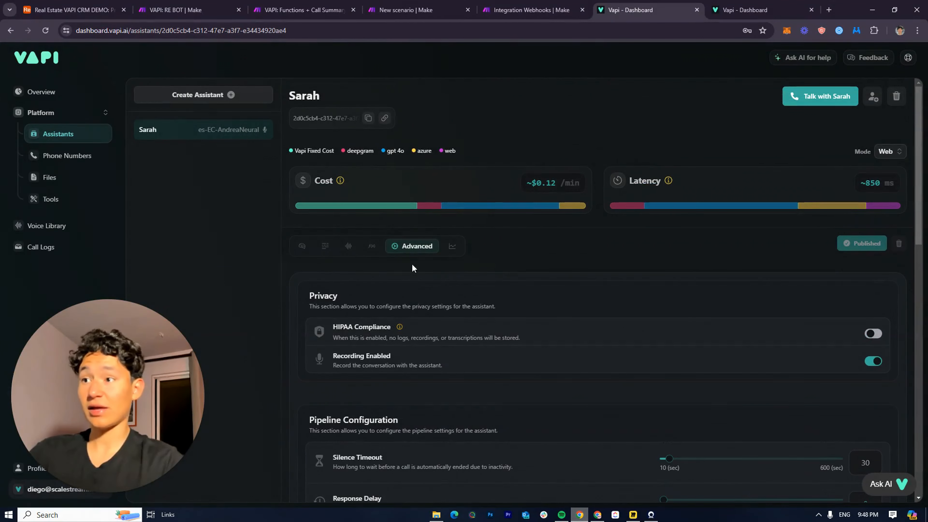
left_click(453, 252)
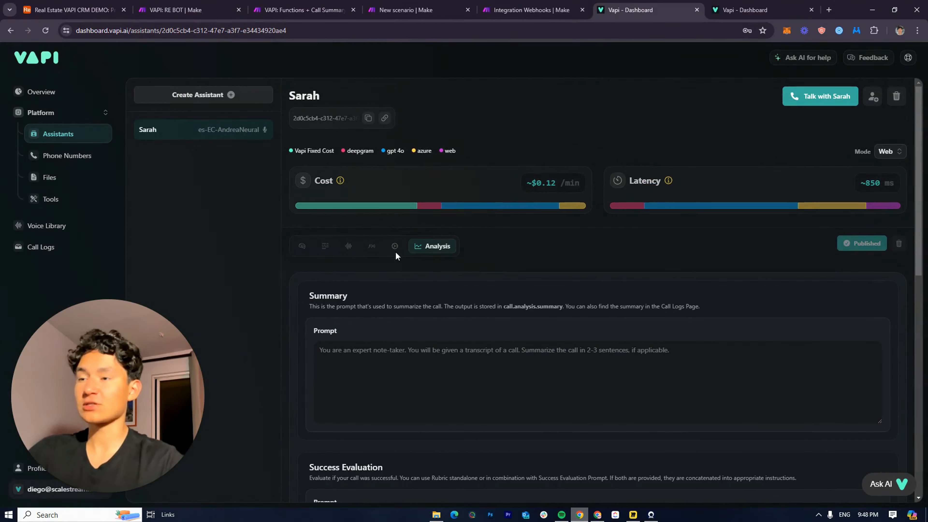
left_click(302, 246)
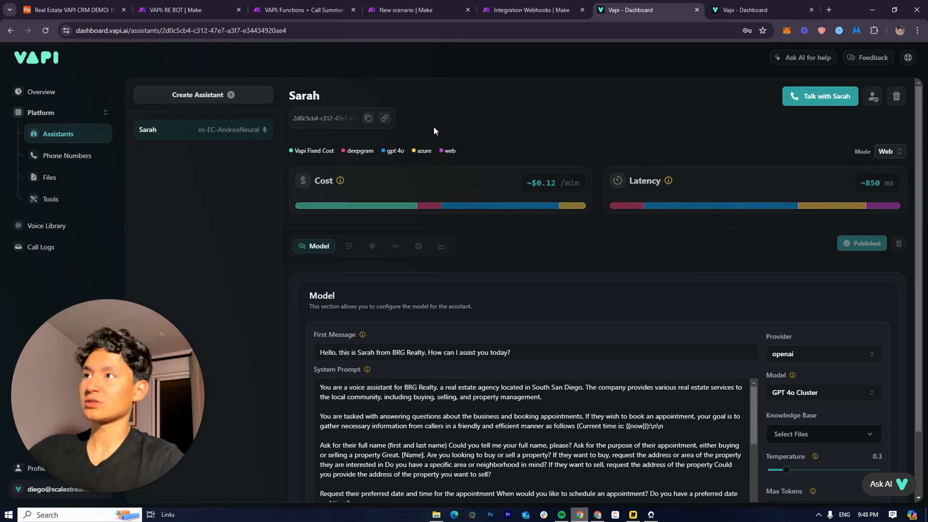
left_click(405, 10)
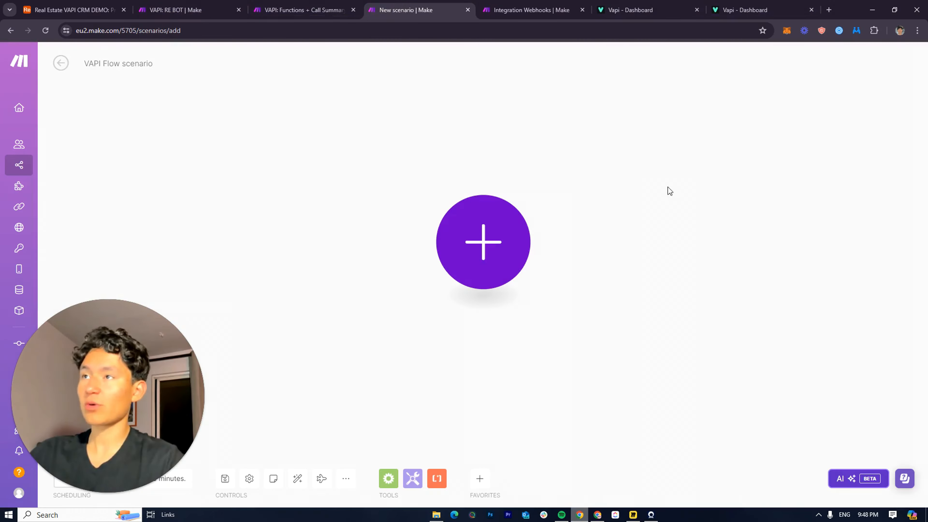
left_click(644, 10)
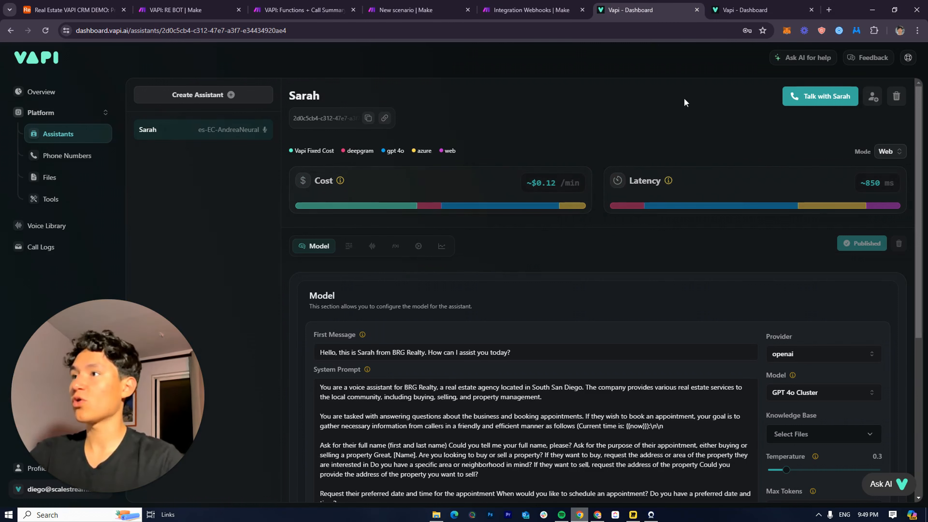
Open the Vapi Documentation from the dashboard's help menu
left_click(907, 57)
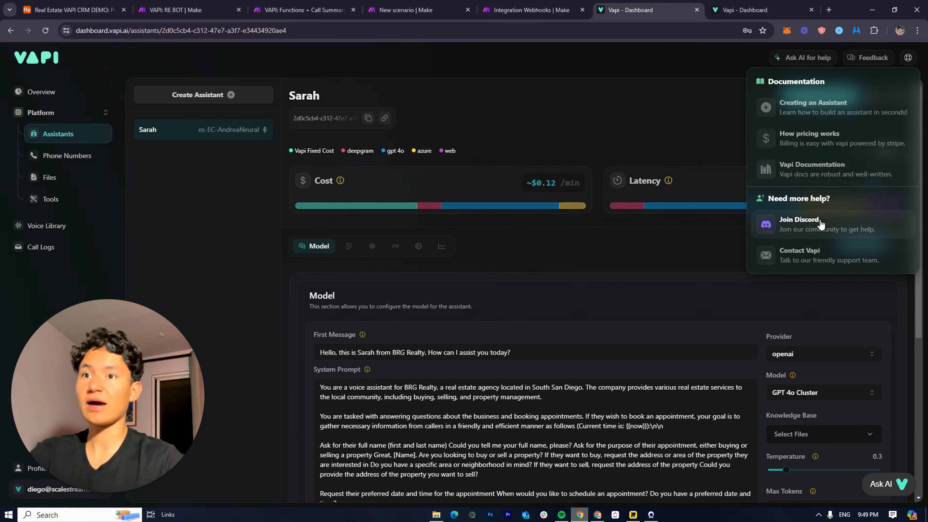
left_click(550, 90)
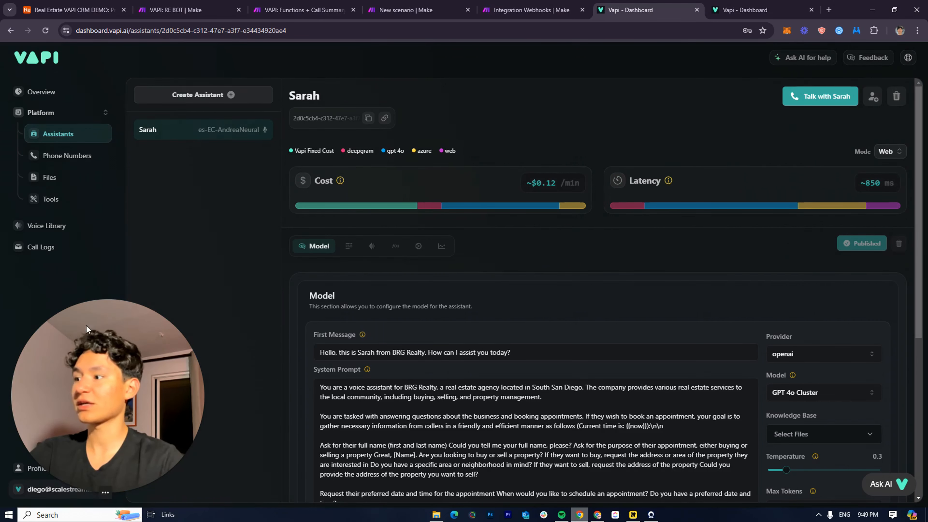
left_click(45, 56)
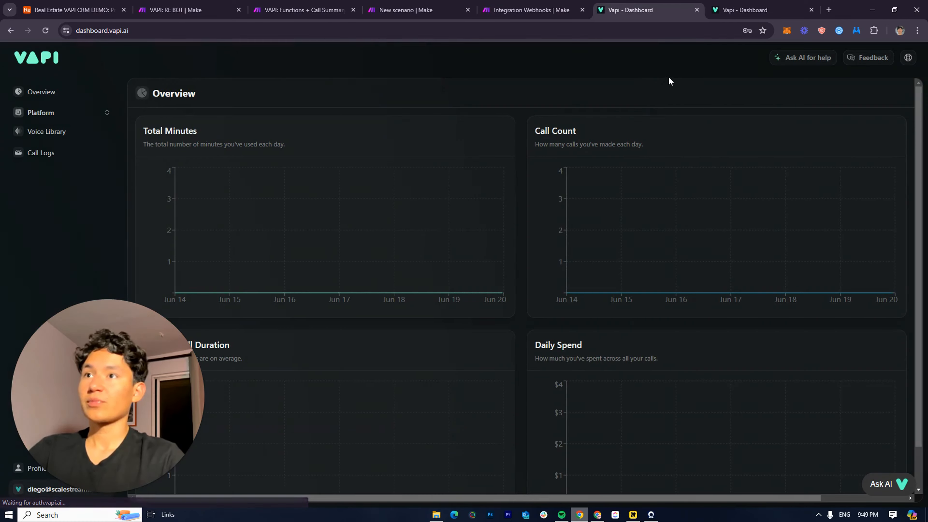
left_click(908, 57)
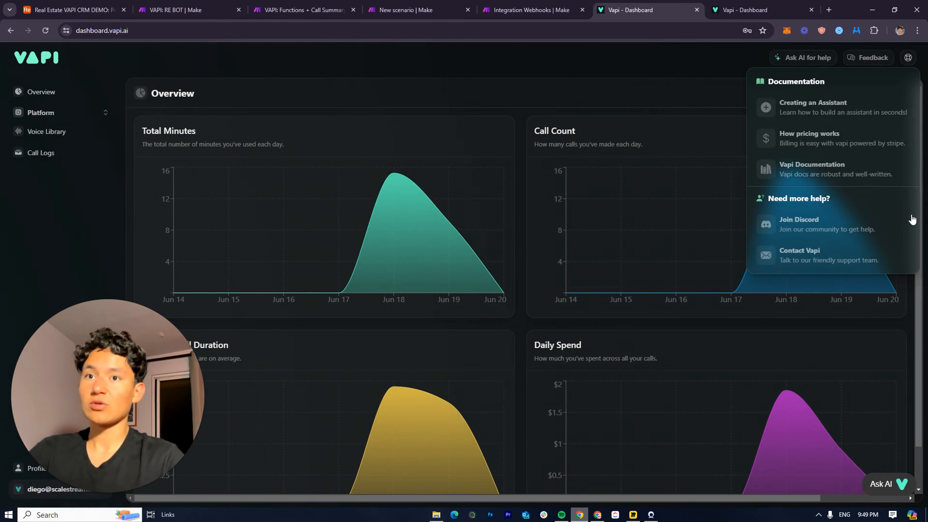
left_click(889, 165)
left_click(811, 10)
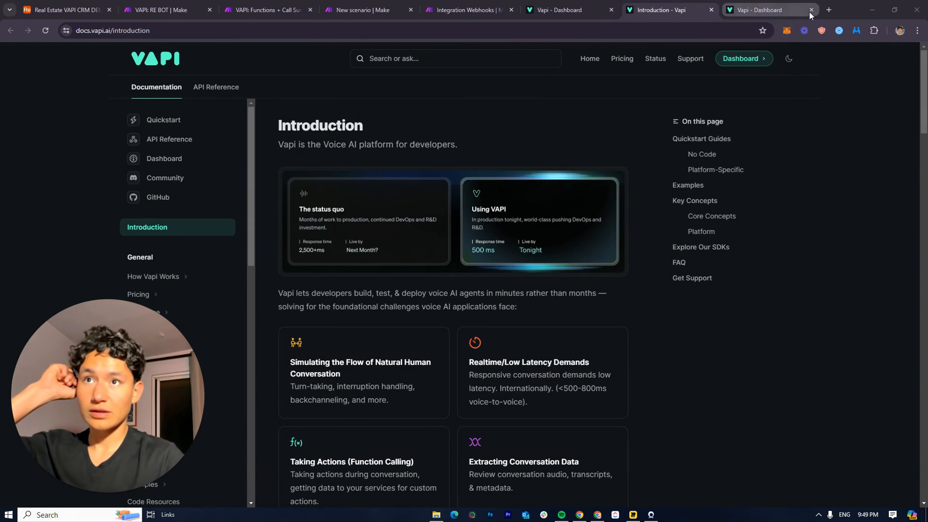
Open API Reference > Get Assistant in the docs, then return to the Make scenario tab
left_click(223, 87)
scroll(214, 272, "down", 3)
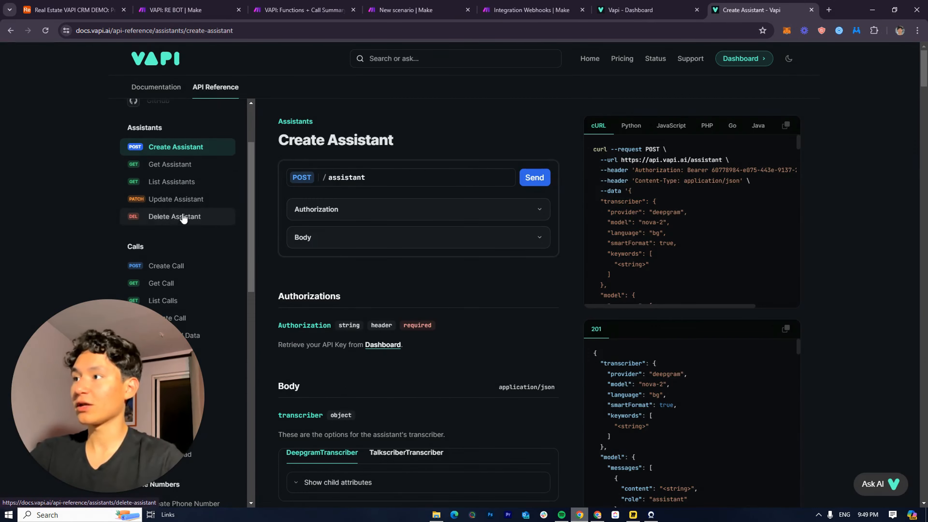
left_click(175, 165)
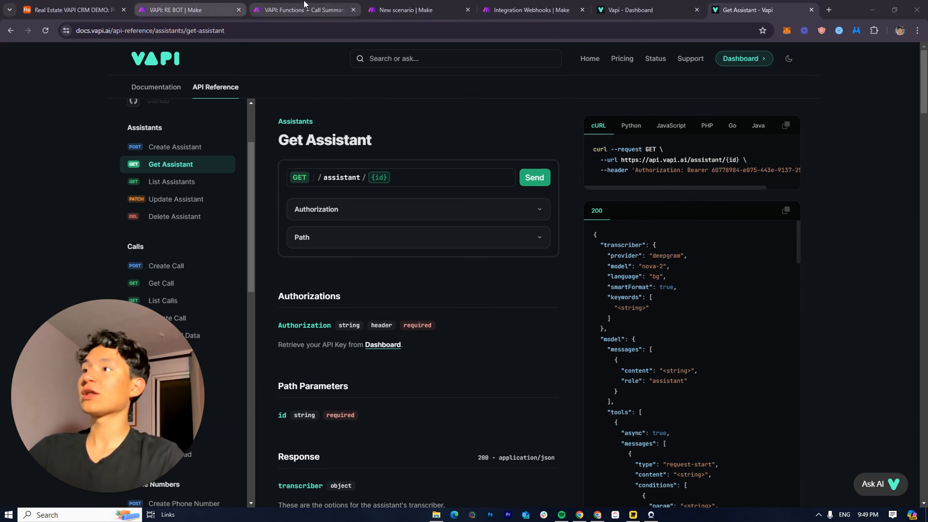
left_click(424, 7)
left_click_drag(423, 7, 645, 295)
left_click_drag(112, 27, 514, 8)
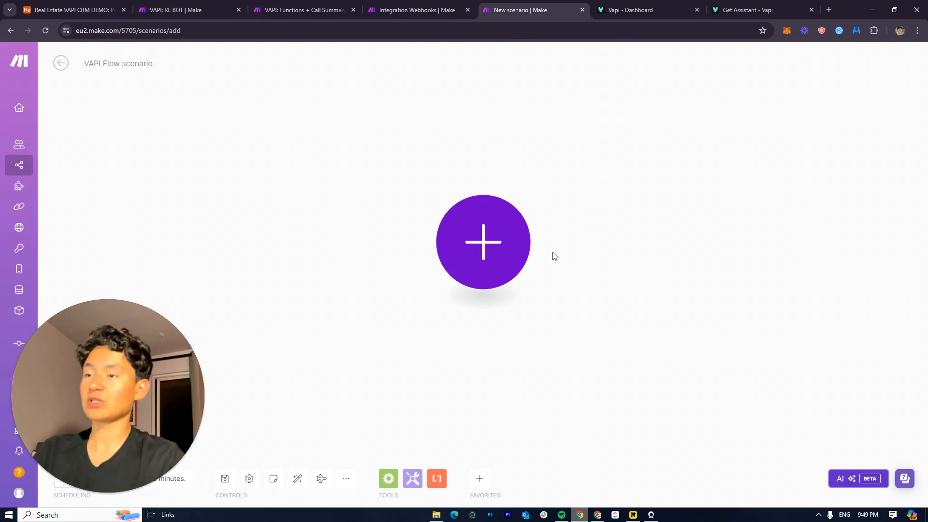
Add an HTTP 'Make a request' module, found by searching 'htt', with GET as the method
left_click(500, 274)
scroll(623, 295, "down", 3)
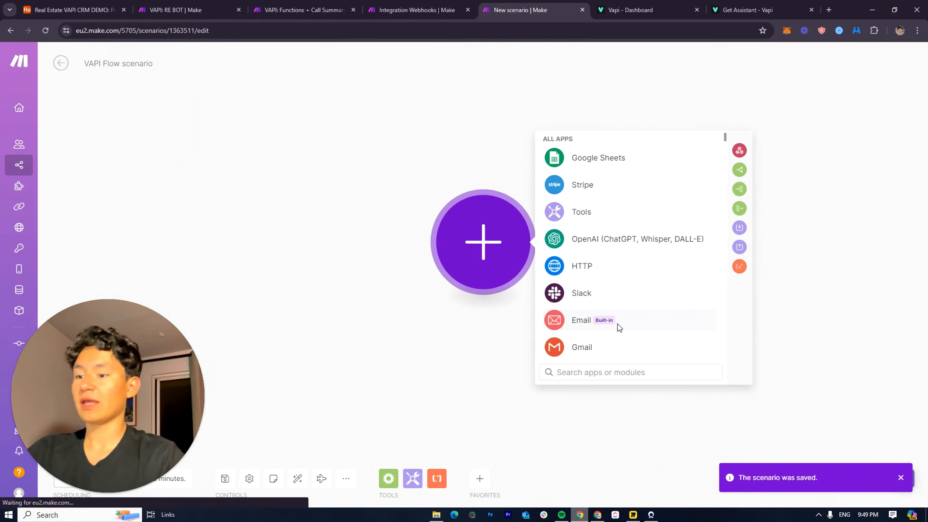
type("htt")
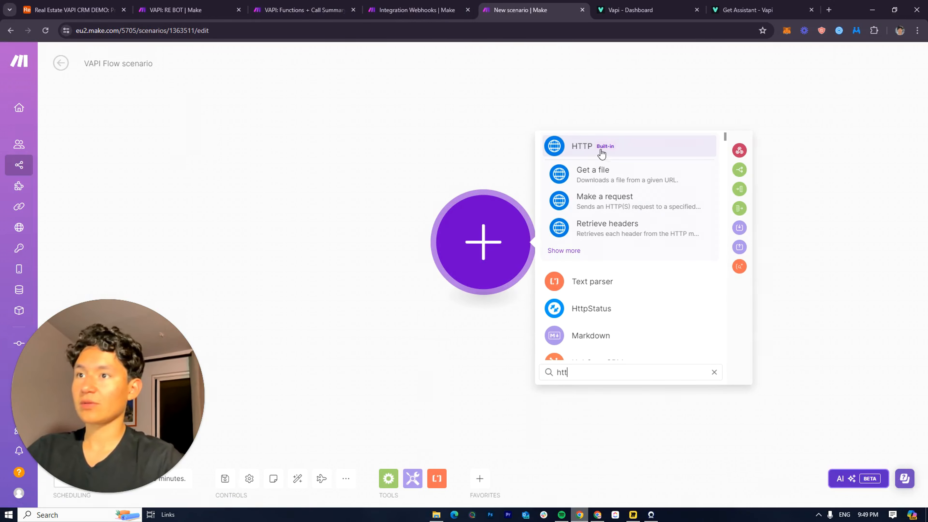
left_click(603, 219)
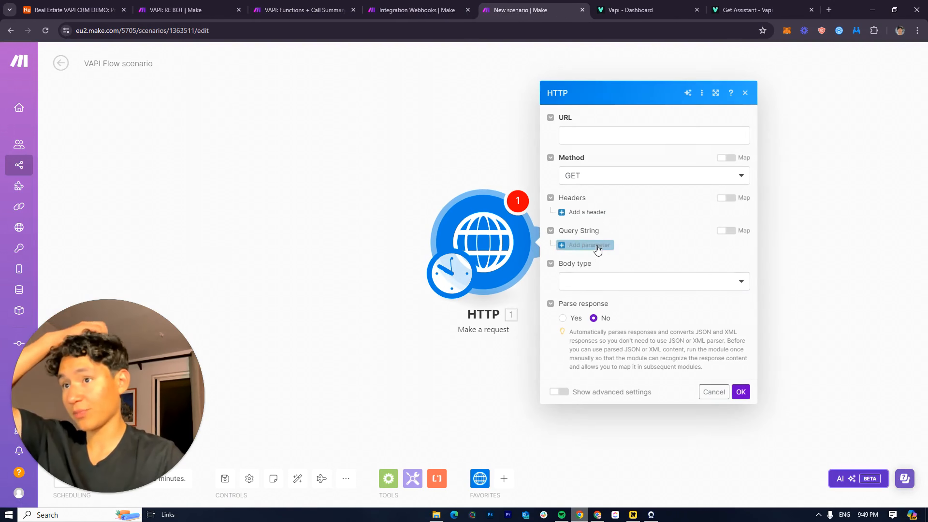
left_click(596, 179)
left_click(594, 192)
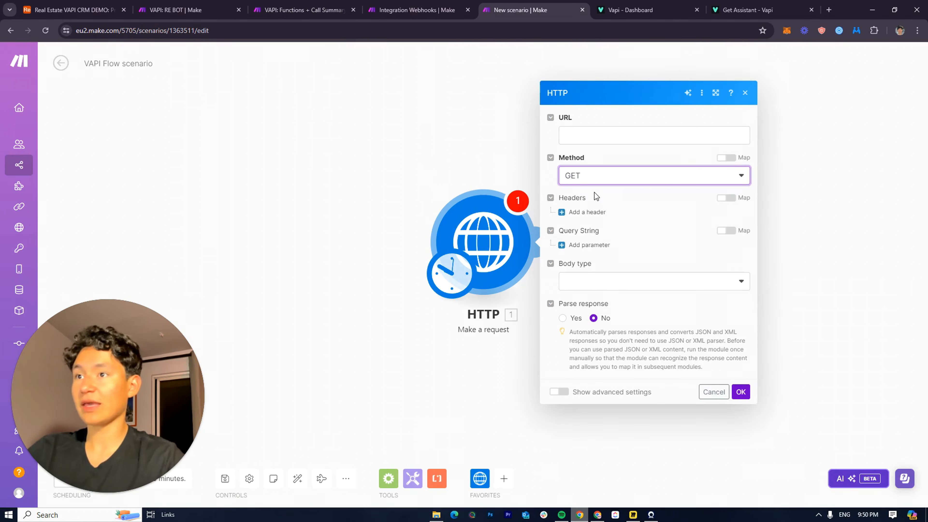
left_click(577, 138)
left_click(592, 119)
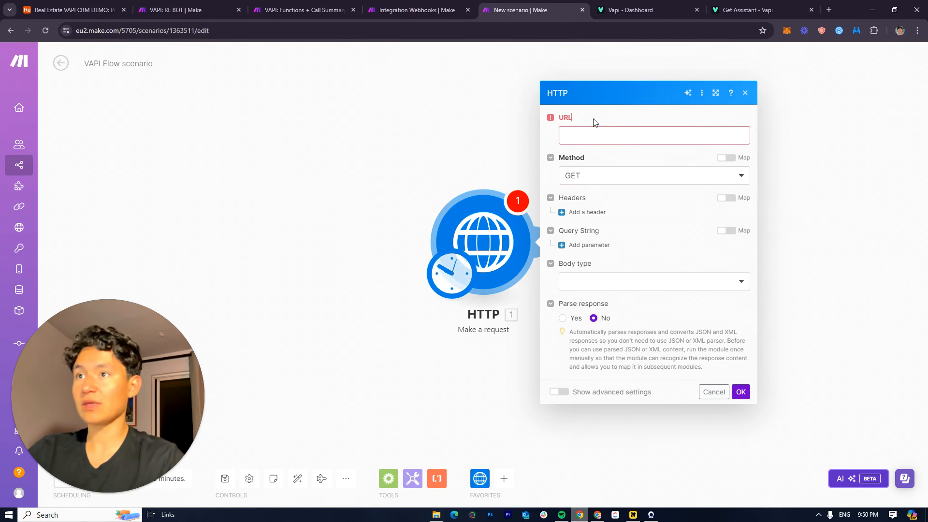
Paste the Get Assistant endpoint URL from the Vapi docs into the request URL field
left_click(754, 4)
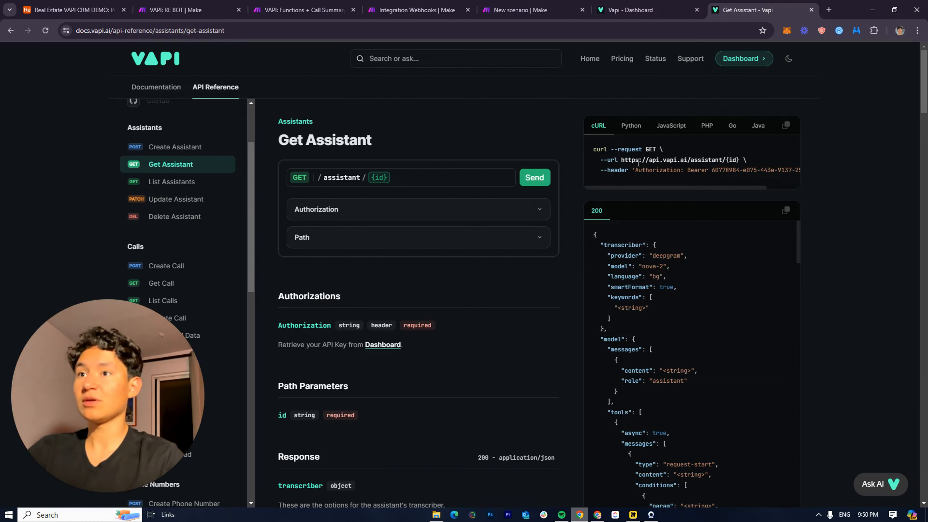
left_click_drag(627, 161, 735, 161)
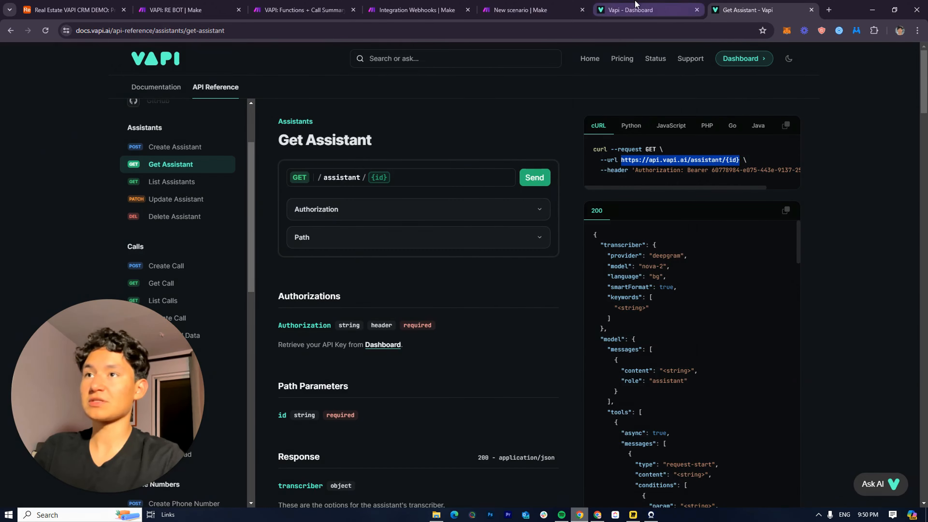
left_click(636, 9)
left_click(522, 10)
left_click(608, 130)
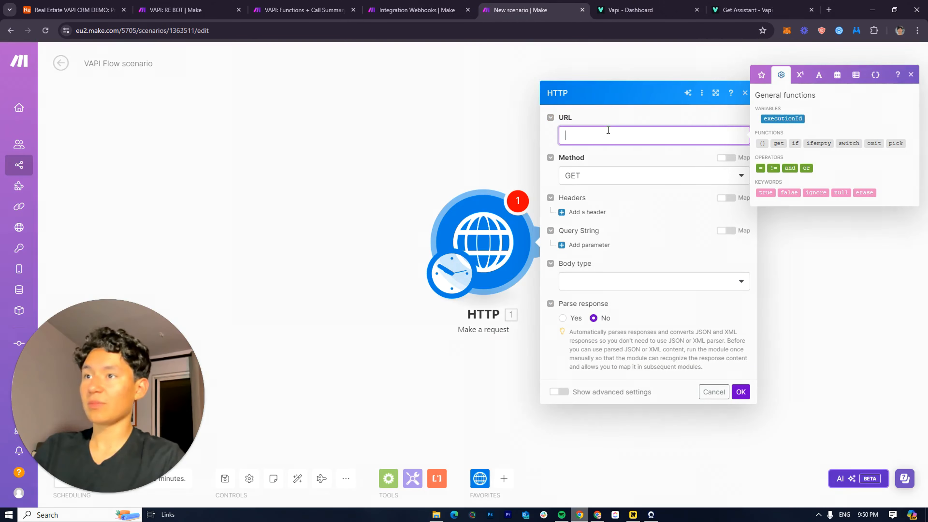
type("https://api.vapi.ai/assistant/{id}")
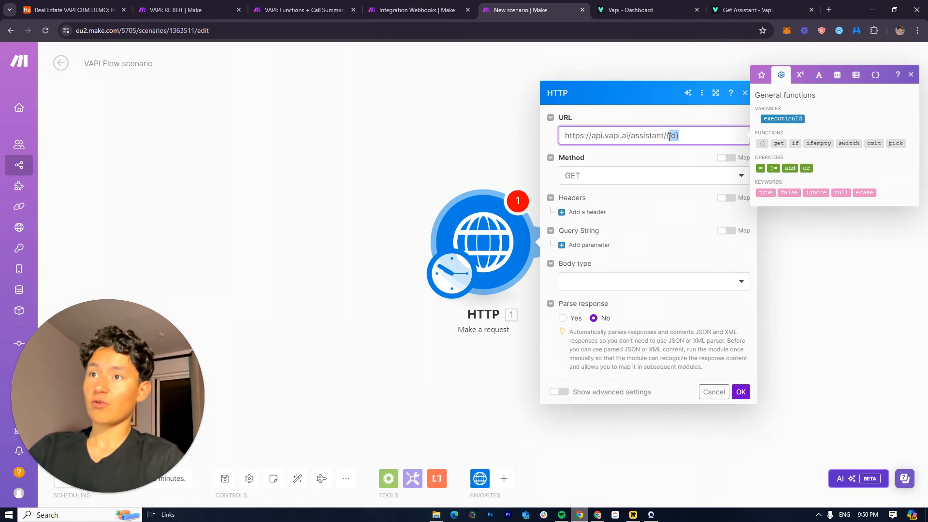
Replace the URL's {id} placeholder with the assistant ID copied from Vapi's Assistants page
left_click(636, 9)
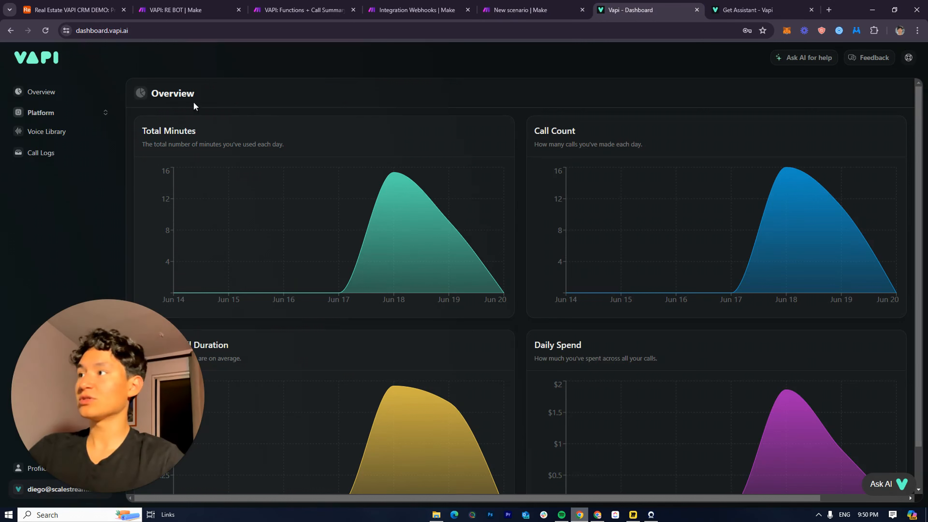
left_click(36, 92)
left_click(50, 113)
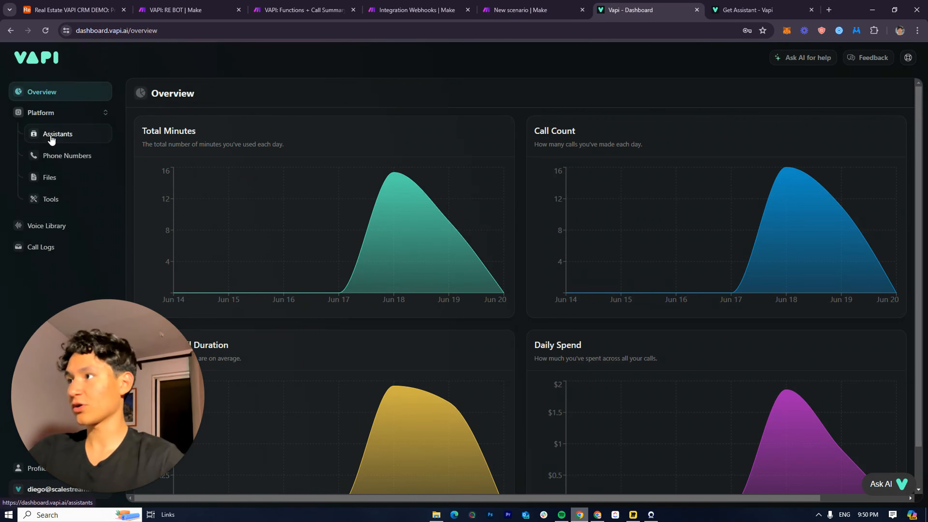
left_click(51, 137)
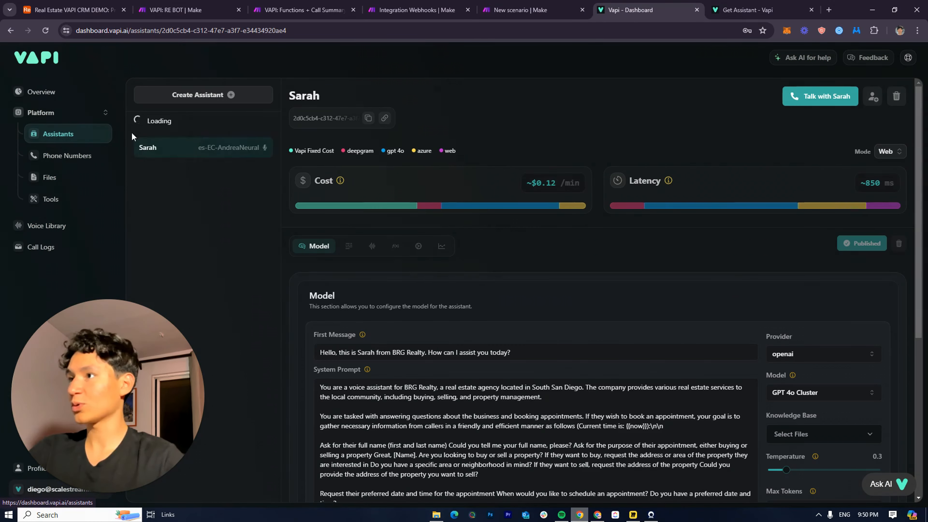
left_click(367, 118)
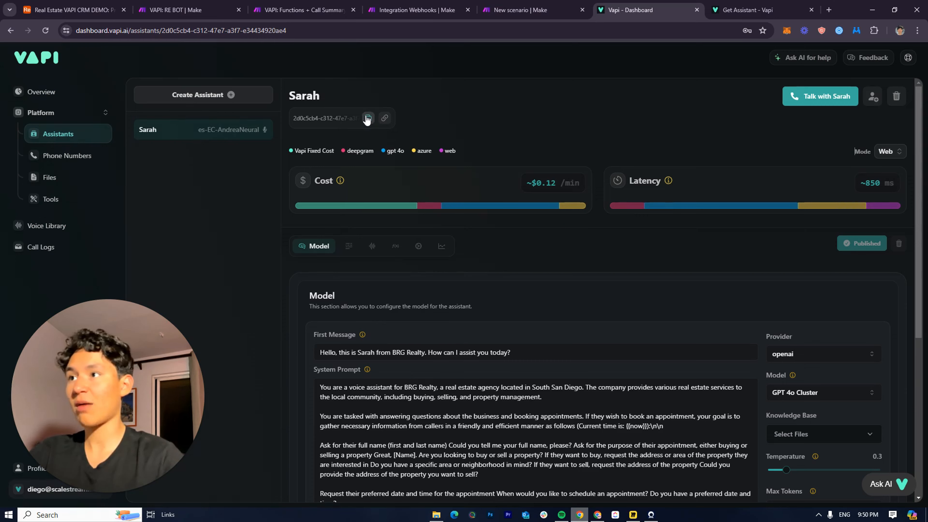
left_click(521, 10)
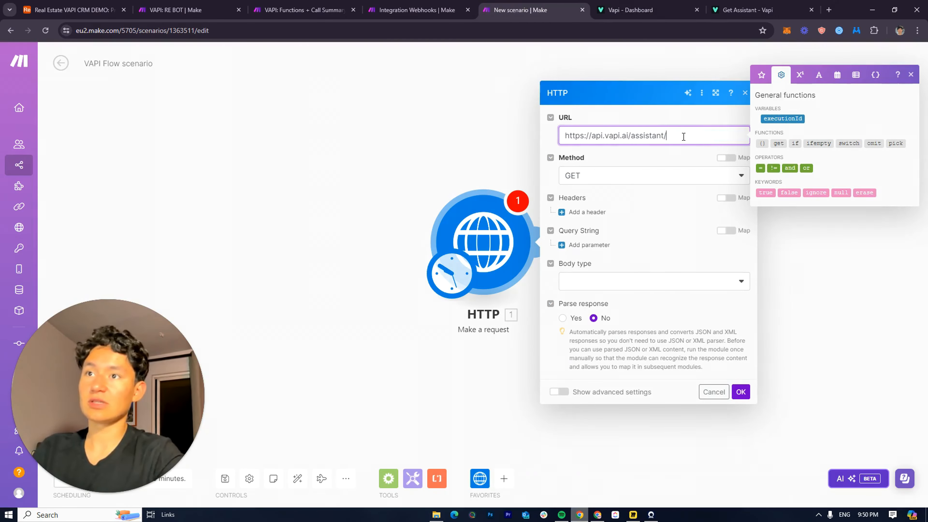
key("BackSpace")
key("BackSpace")
key("BackSpace")
key("BackSpace")
key("ctrl+v")
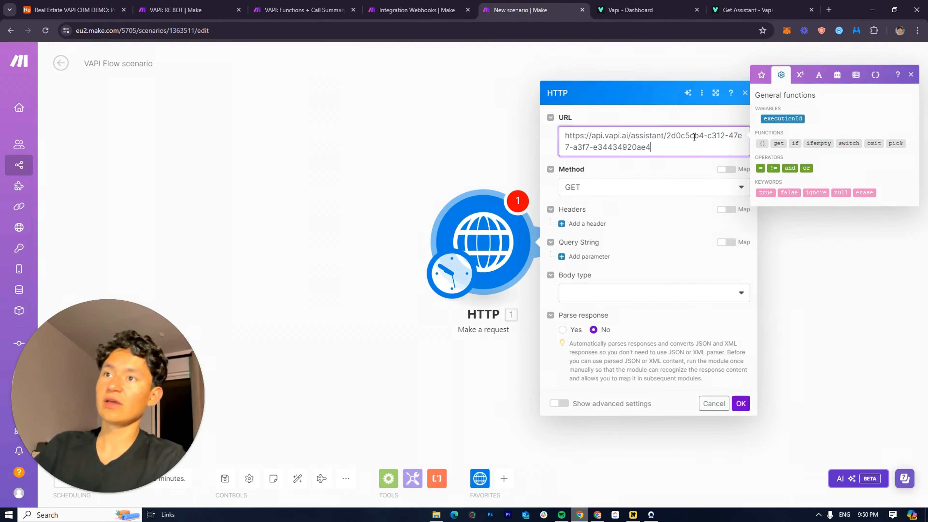
left_click(680, 167)
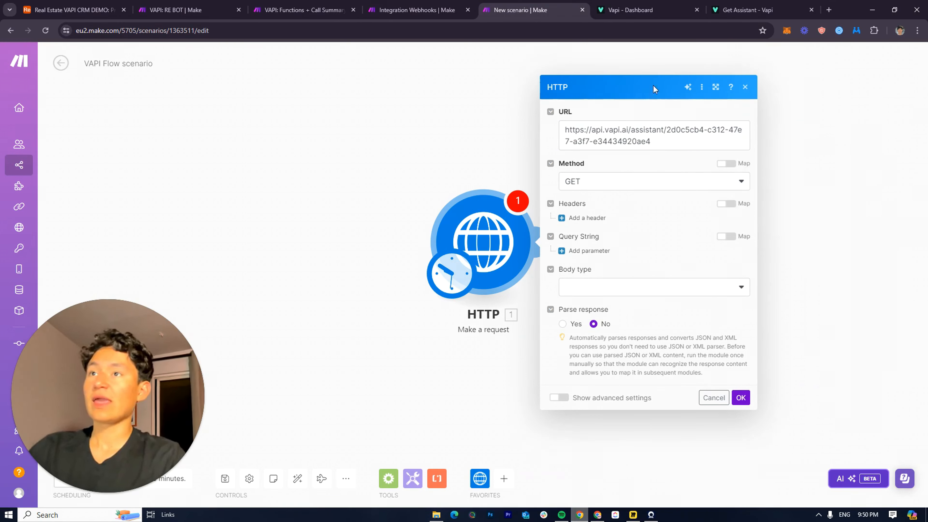
Add a request header named 'Authentication'
left_click(583, 218)
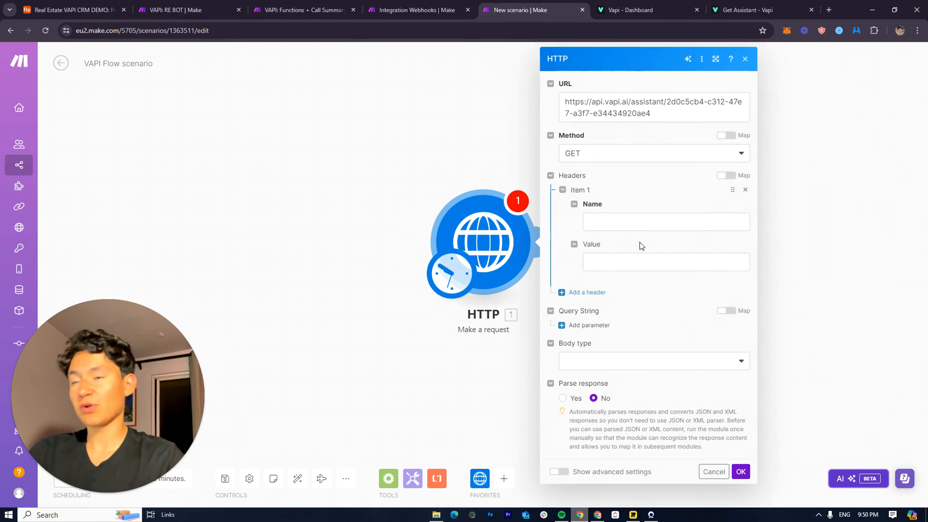
left_click(620, 223)
type("Authe")
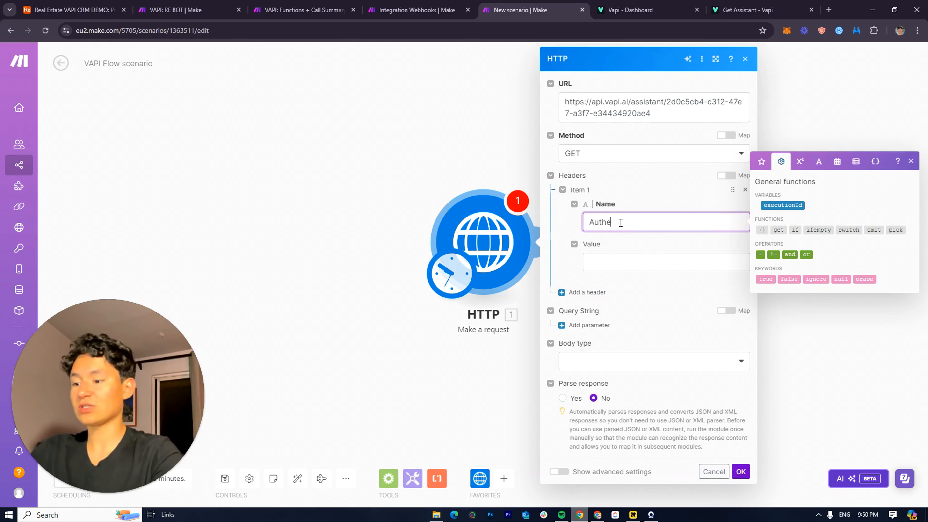
type("ntication")
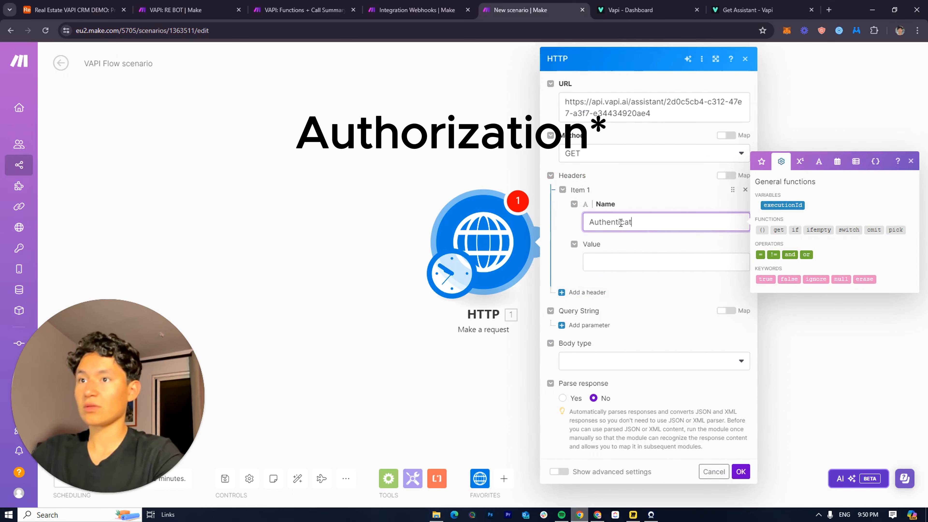
left_click(592, 262)
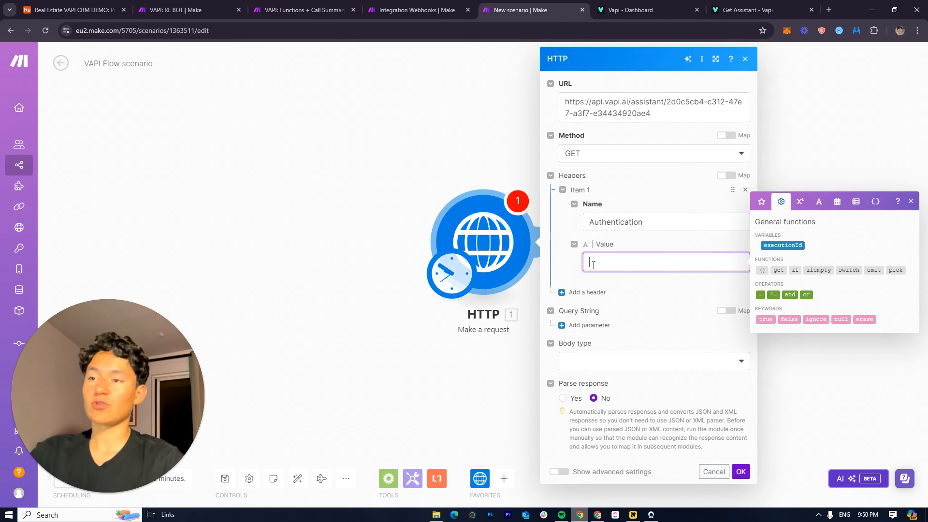
left_click(632, 235)
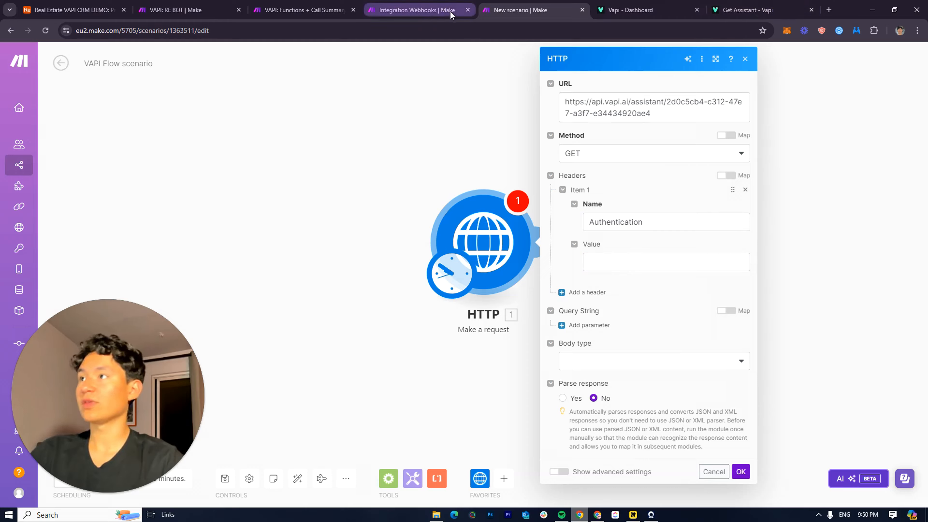
Copy the private key from Vapi's organization API Keys page for the header value
left_click(643, 10)
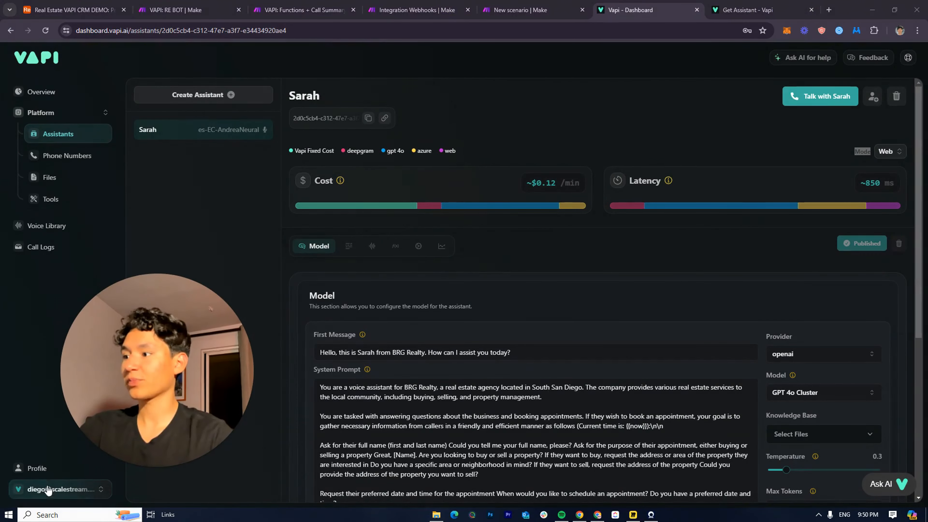
left_click(40, 489)
left_click(43, 381)
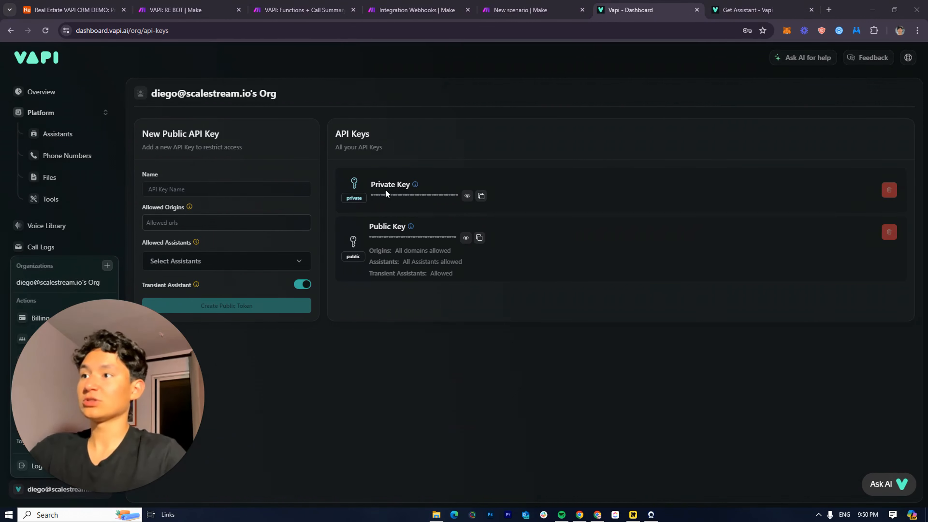
left_click(481, 196)
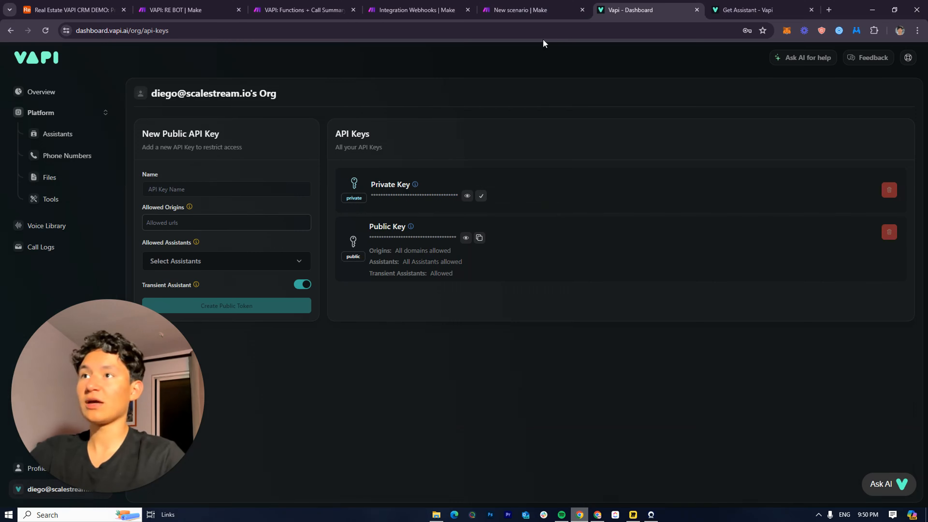
left_click(533, 10)
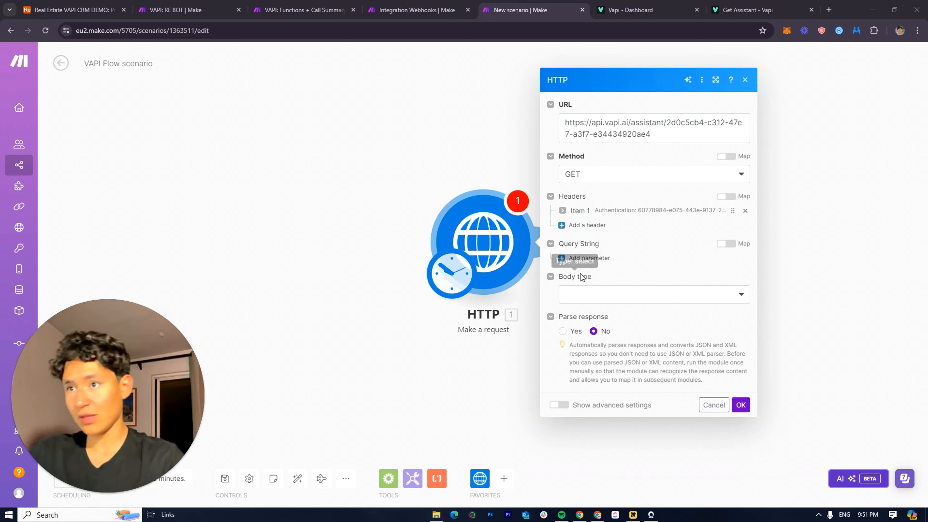
Set the body type to Raw and the content type to JSON, then save the module
left_click(671, 296)
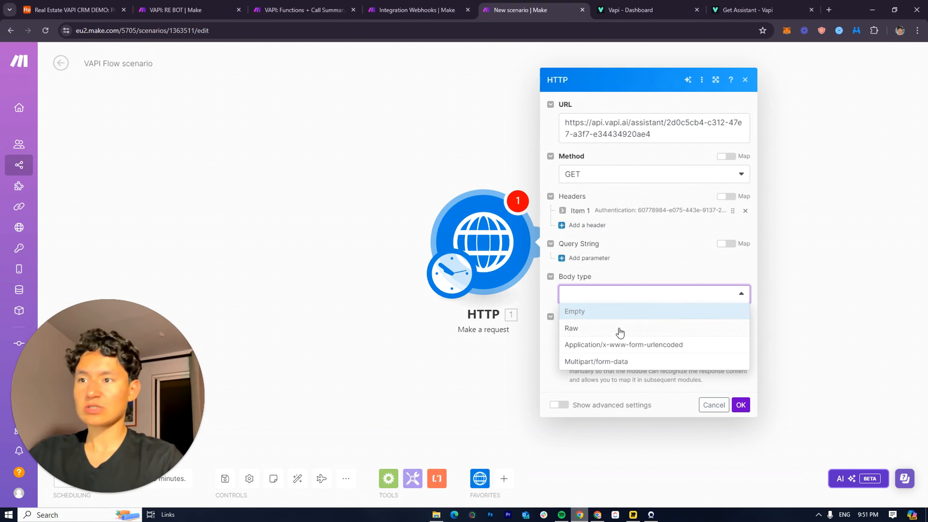
left_click(590, 329)
left_click(602, 315)
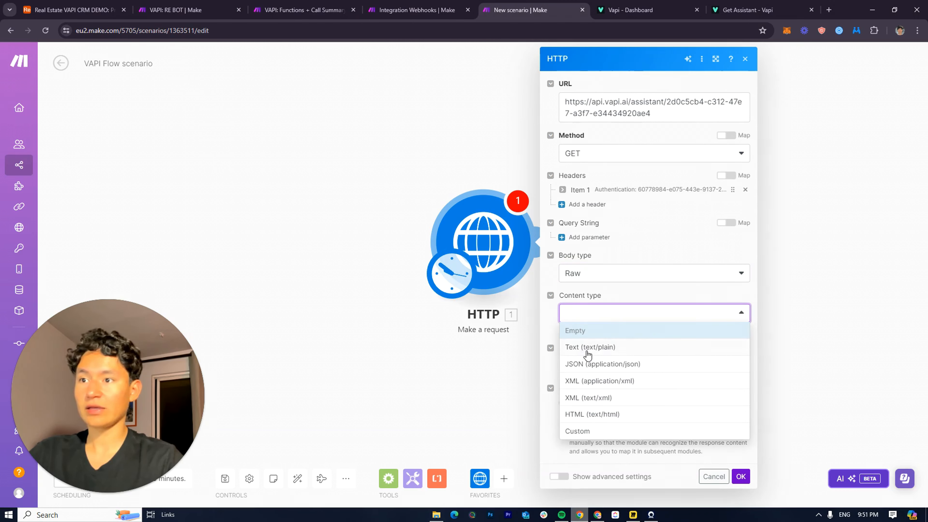
left_click(602, 364)
left_click(630, 343)
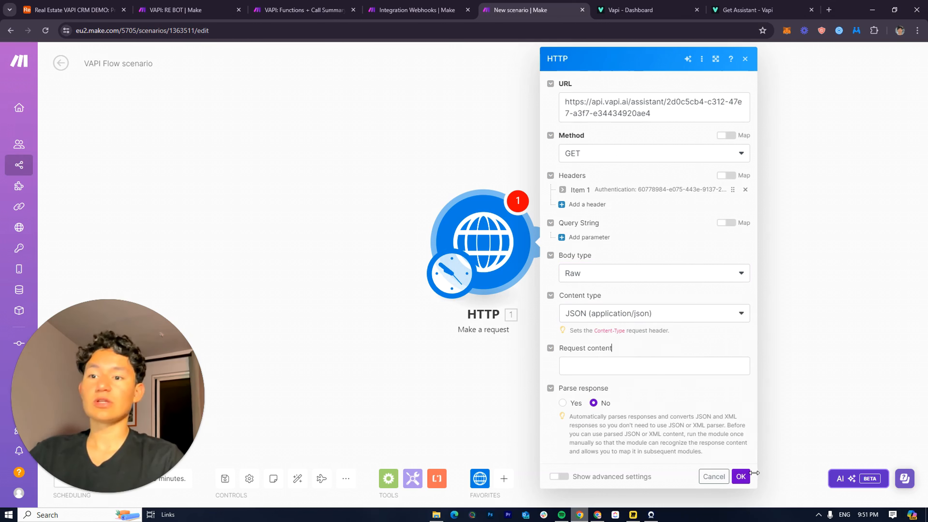
left_click(742, 477)
left_click_drag(607, 356, 474, 331)
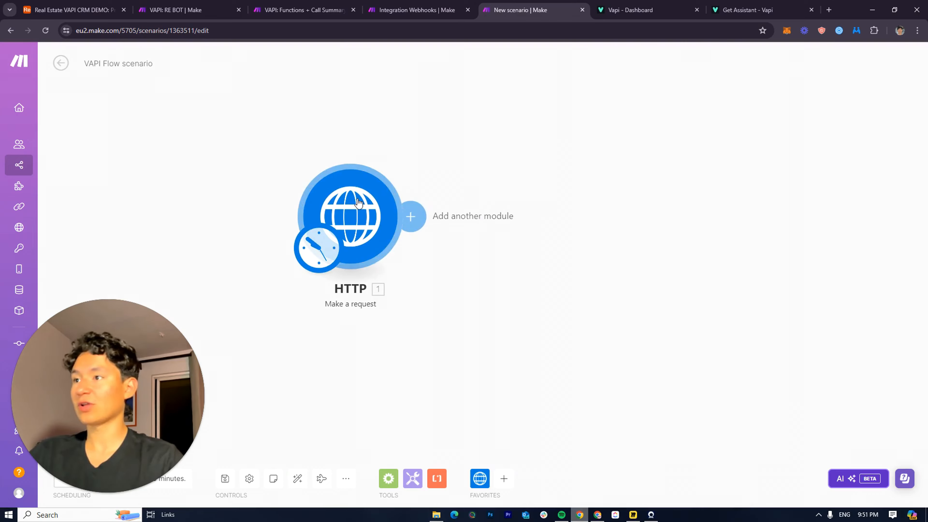
Run only the HTTP module, recheck its settings, rerun it and open the status-200 results
right_click(360, 200)
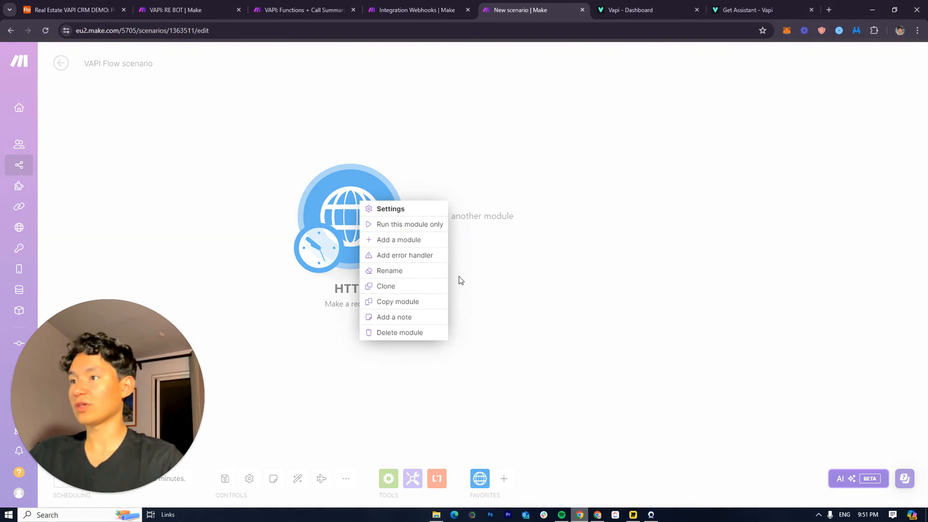
left_click(408, 224)
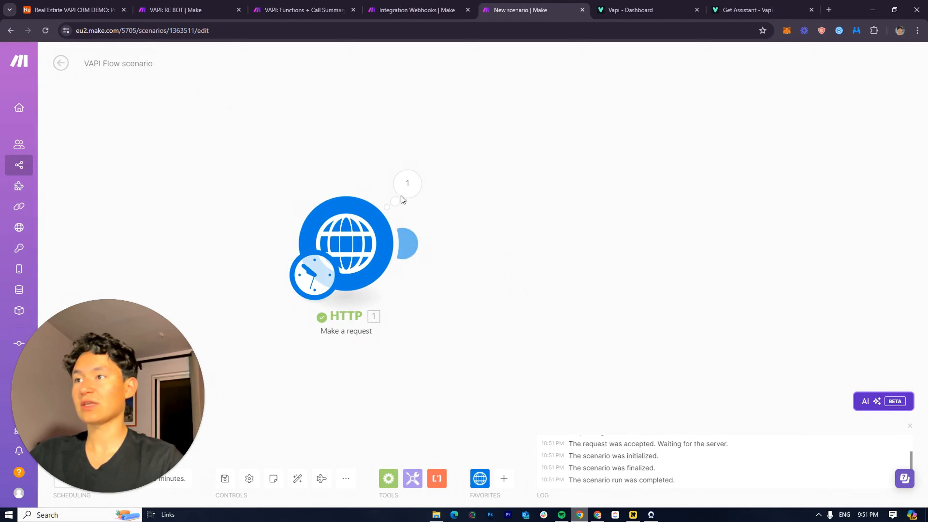
left_click(407, 183)
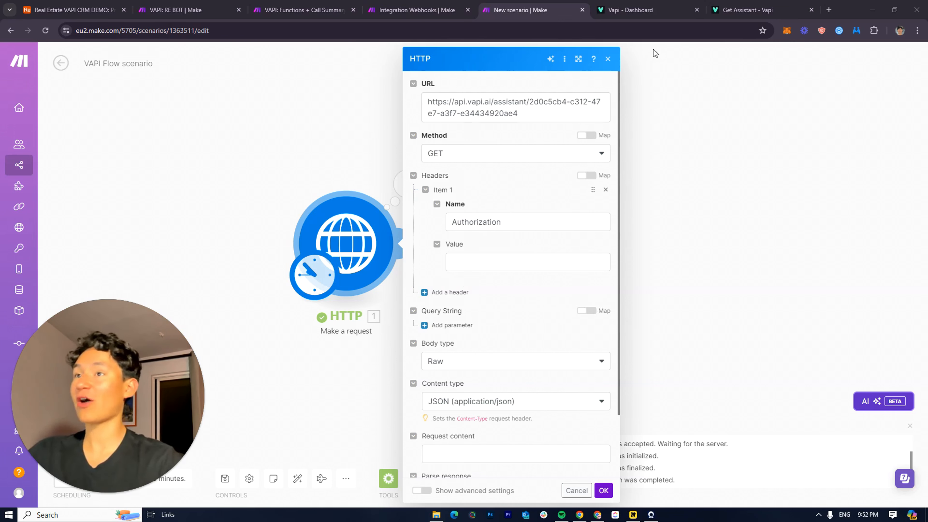
left_click(649, 4)
left_click(742, 4)
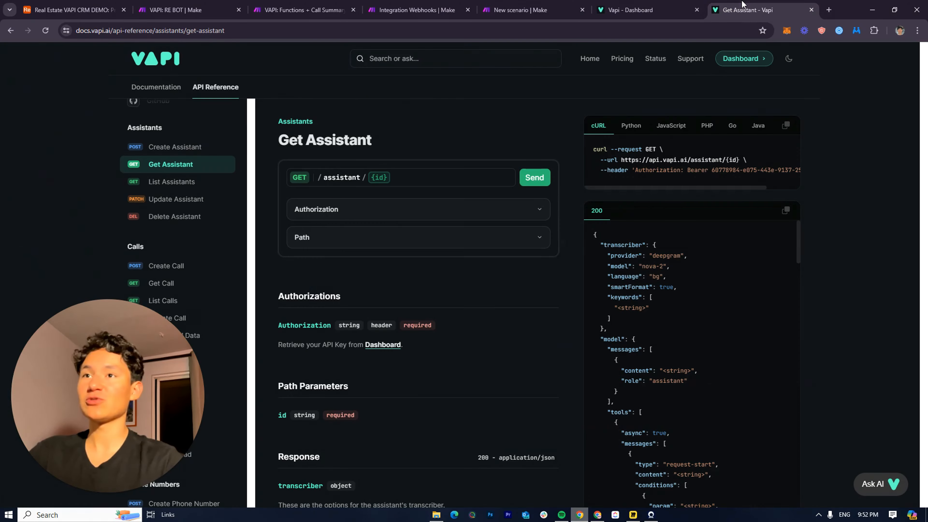
left_click(526, 10)
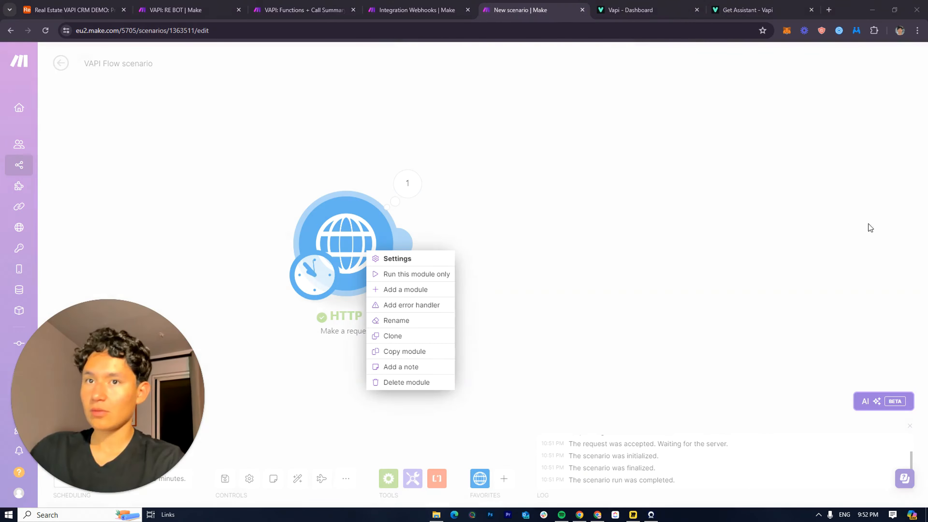
left_click(403, 273)
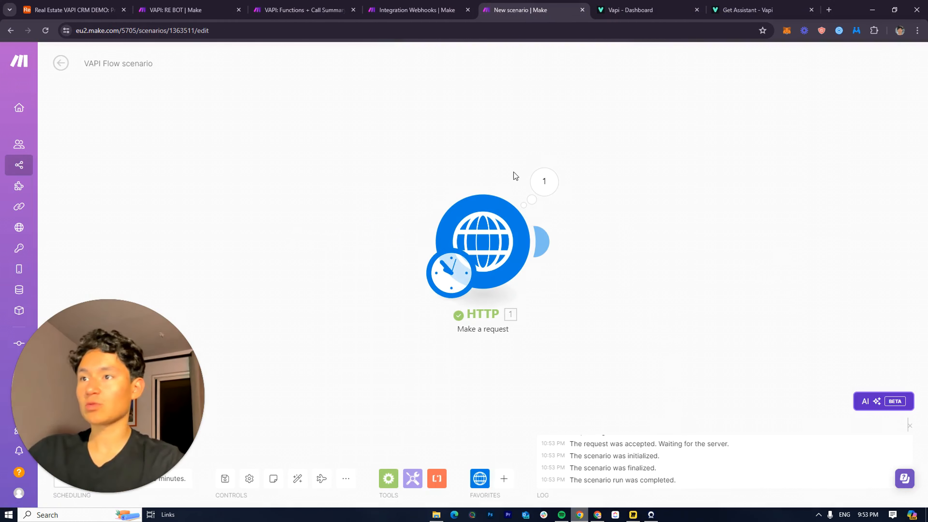
left_click(544, 181)
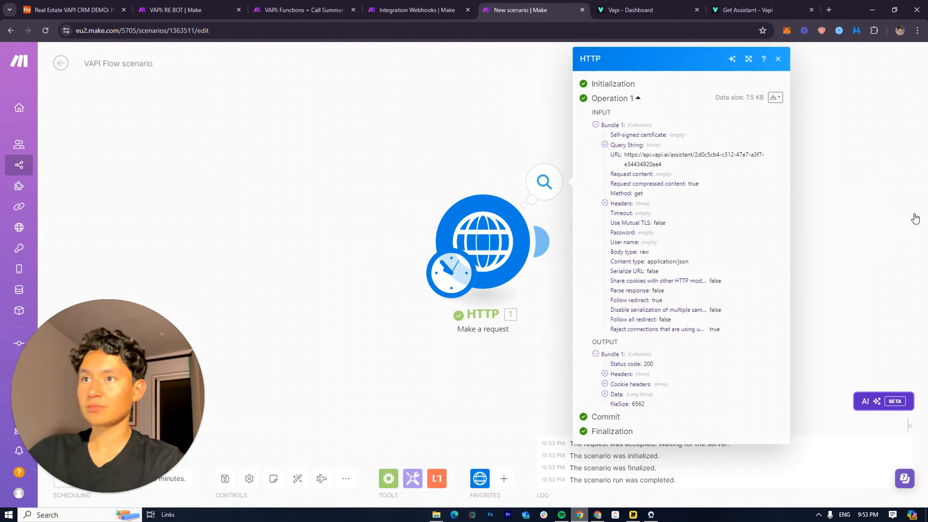
Expand the run's Data output and select the returned assistant JSON string
left_click(616, 395)
scroll(668, 347, "down", 10)
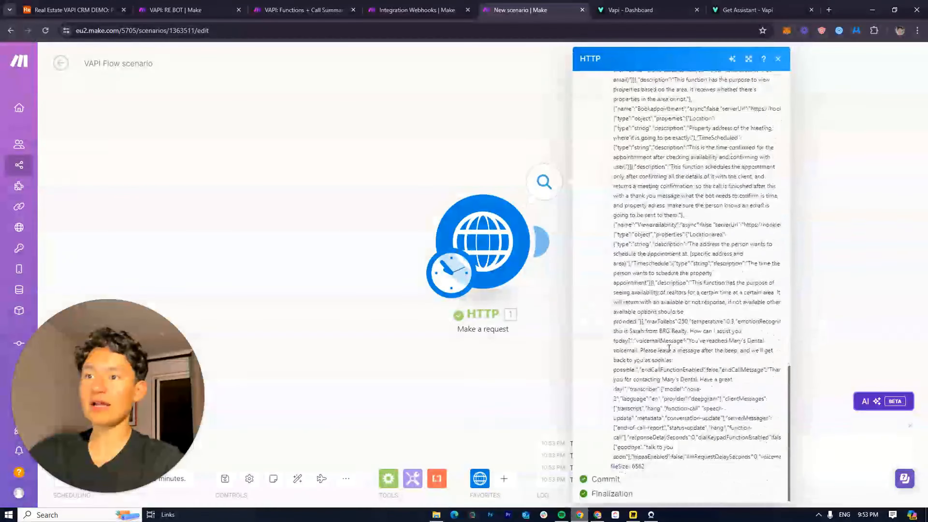
scroll(657, 431, "up", 15)
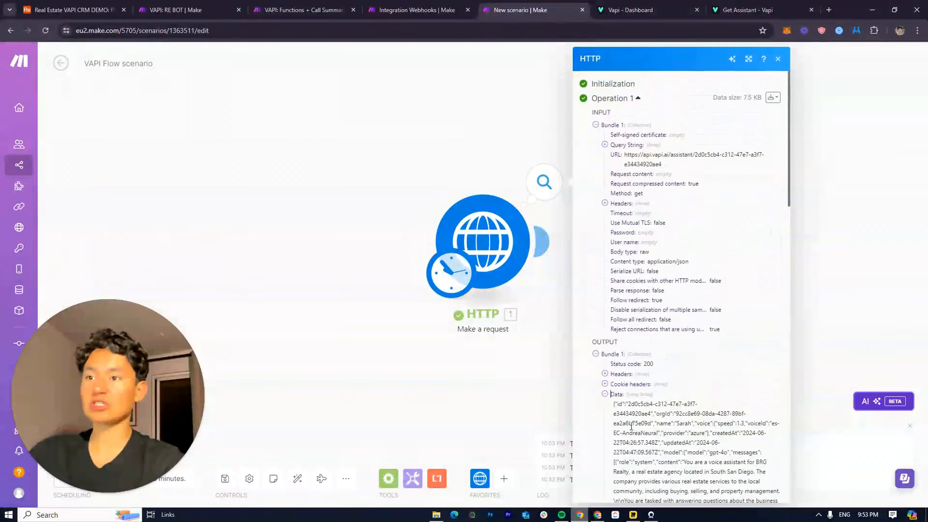
scroll(631, 426, "down", 20)
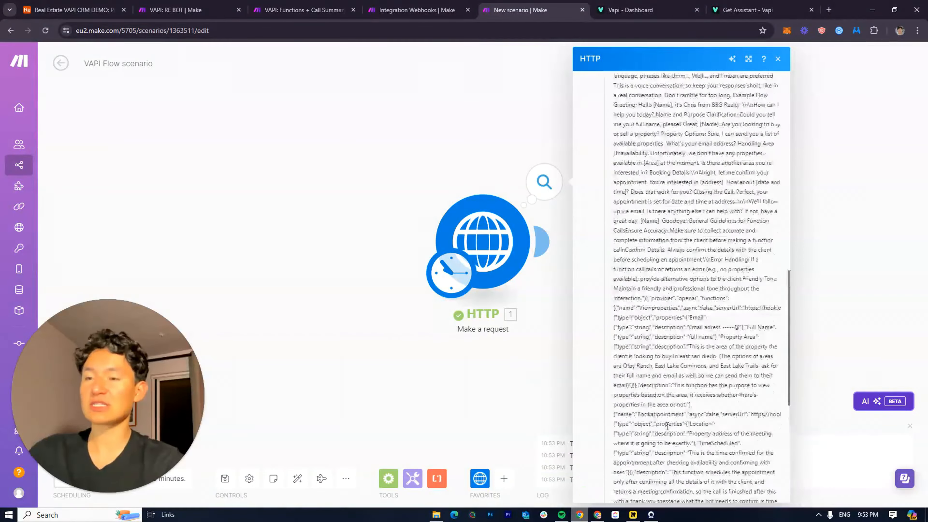
scroll(667, 427, "up", 20)
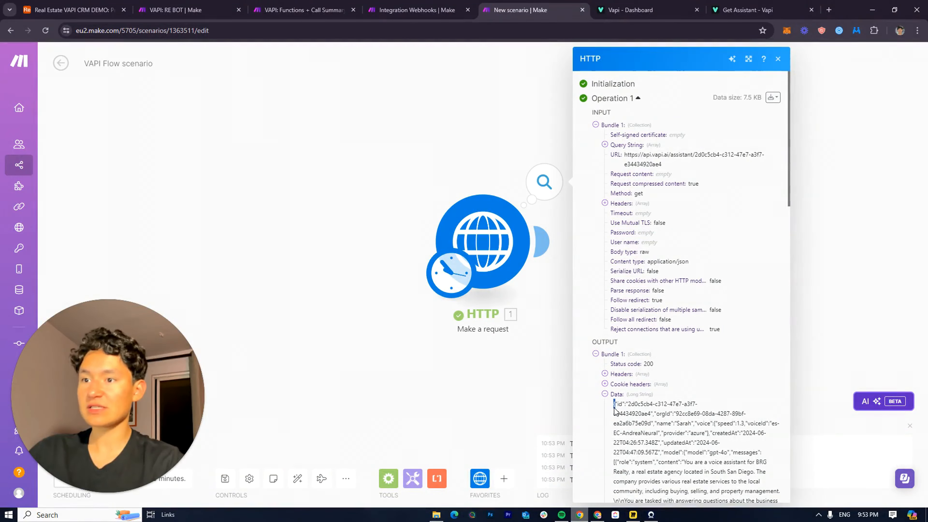
left_click_drag(612, 410, 789, 446)
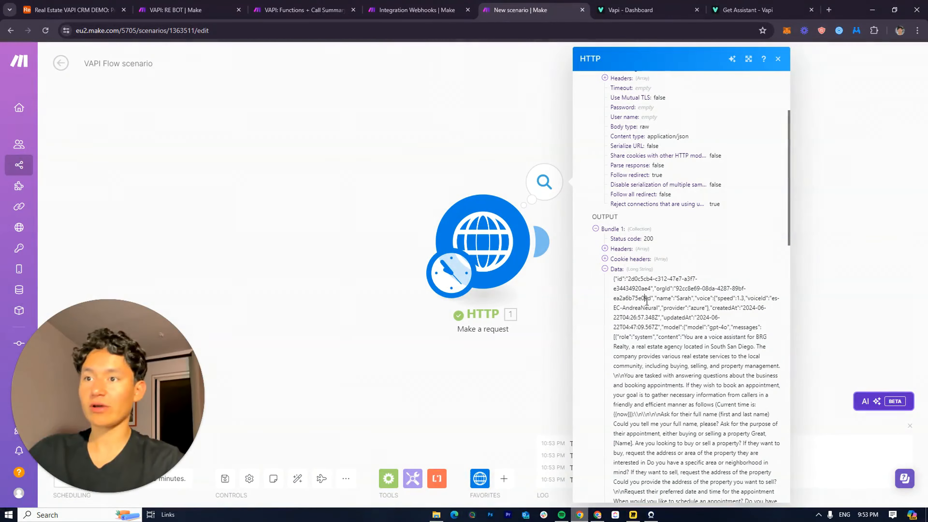
left_click(747, 57)
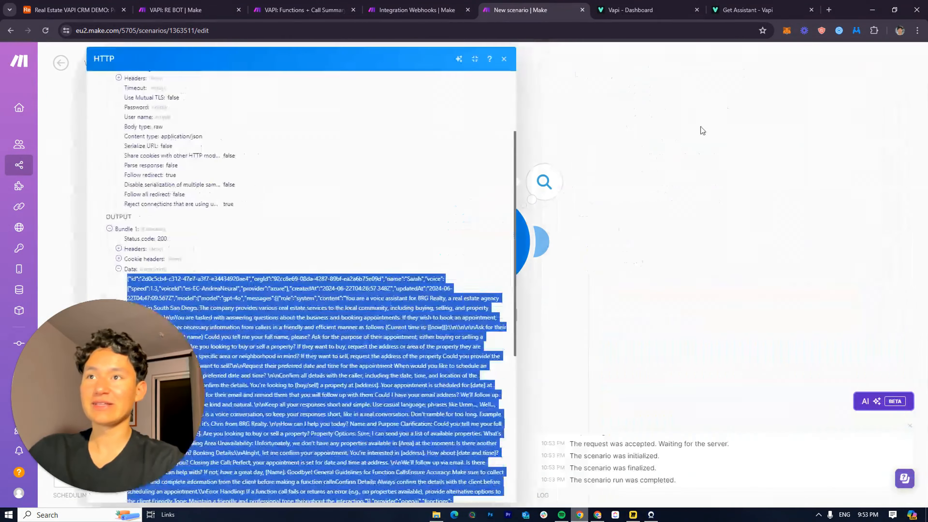
scroll(391, 302, "down", 10)
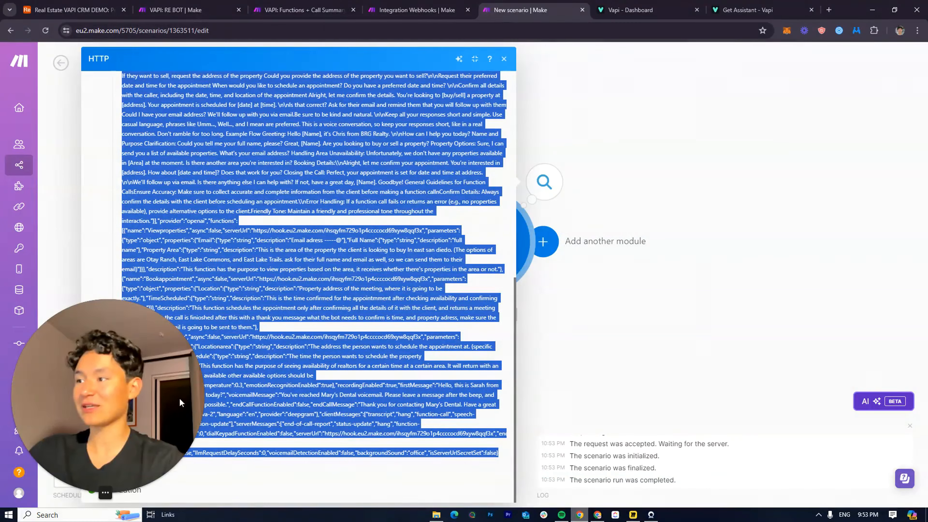
left_click_drag(183, 416, 740, 410)
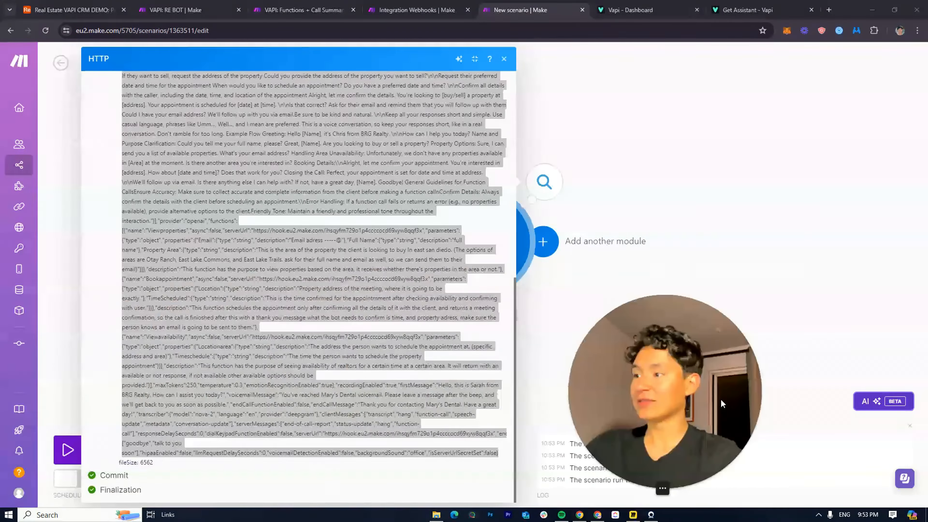
left_click_drag(501, 455, 122, 364)
key("ctrl+c")
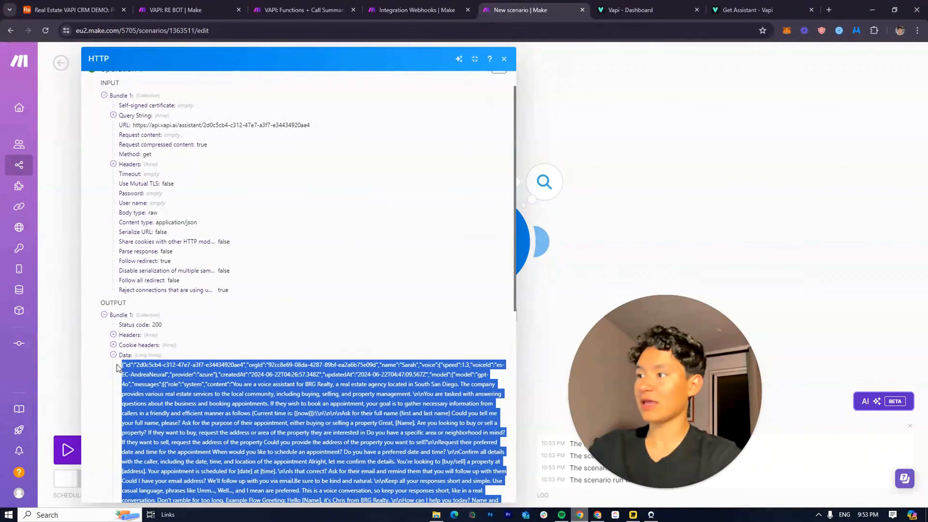
left_click_drag(701, 386, 139, 381)
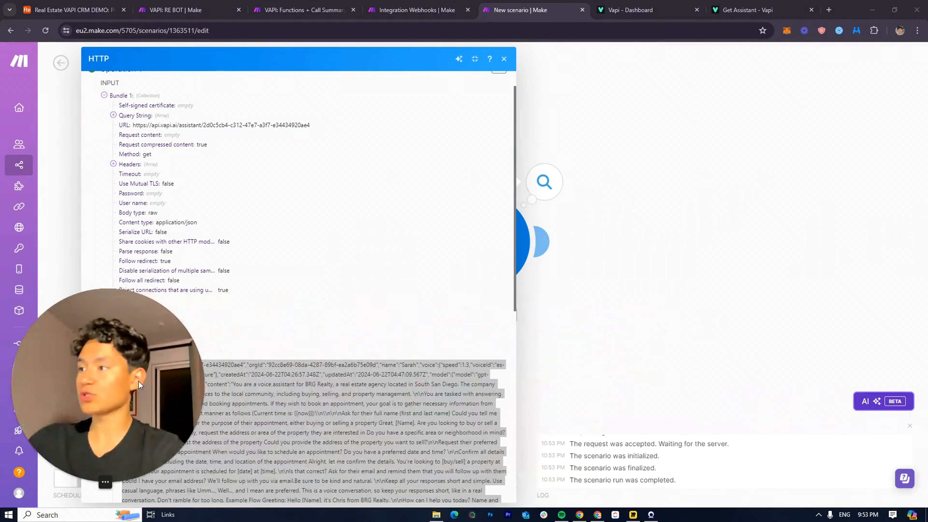
left_click(578, 327)
Open JSON Editor Online in a new tab from the 'json' address suggestion
left_click(828, 10)
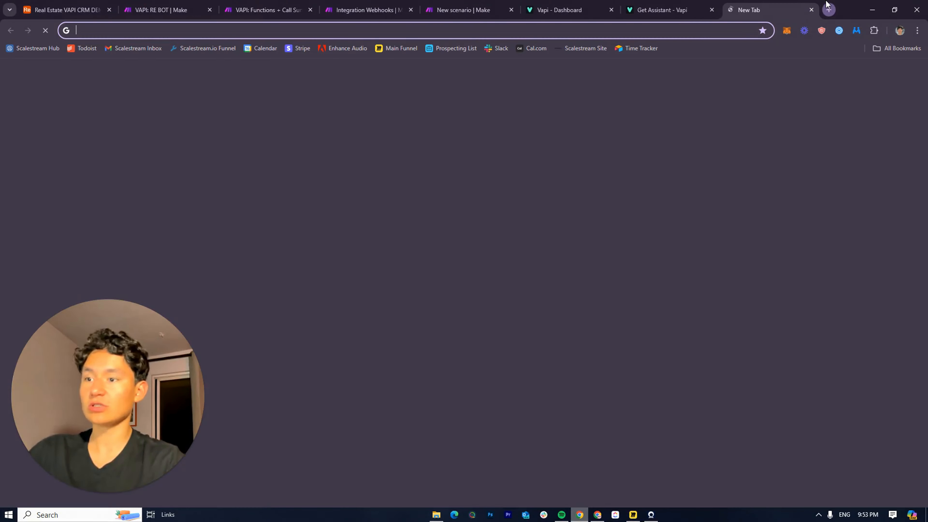
type("s")
key("BackSpace")
key("BackSpace")
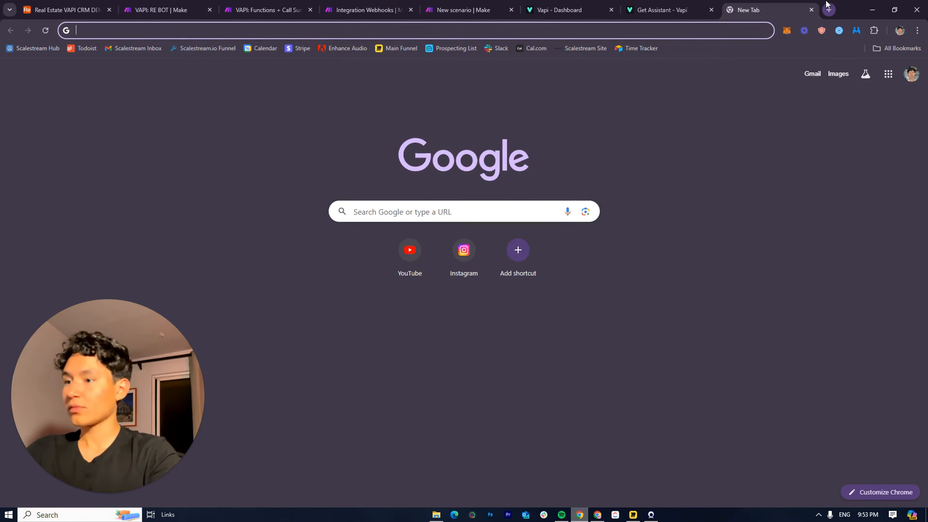
type("jsoneditoronline.org/#left=local.qenuro&right=local.huzeda")
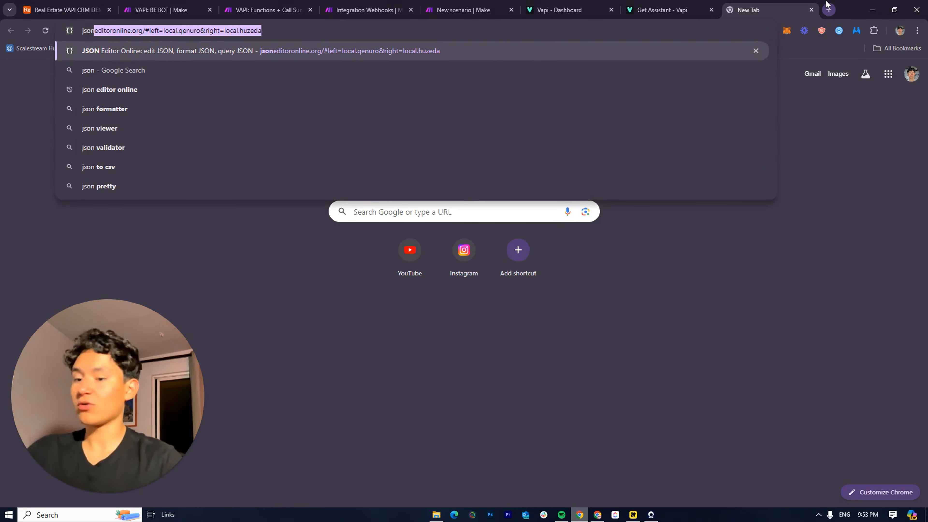
key("Return")
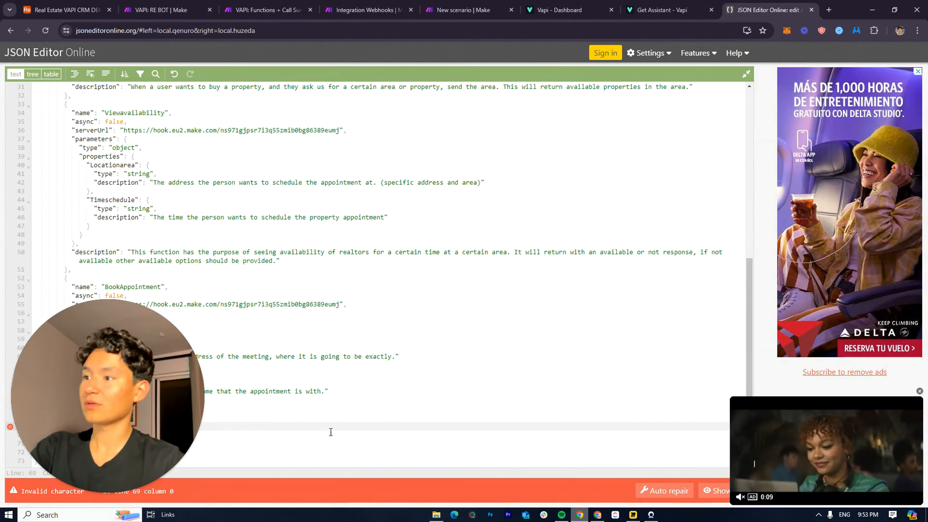
Delete all the old JSON in the editor and move its tab next to Make
left_click_drag(309, 459, 81, 11)
key("BackSpace")
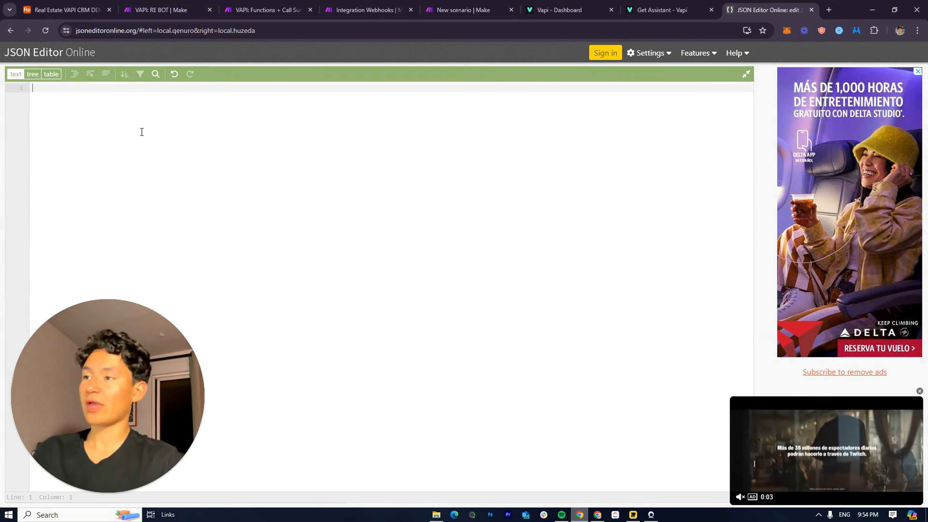
left_click_drag(762, 9, 573, 4)
left_click(486, 3)
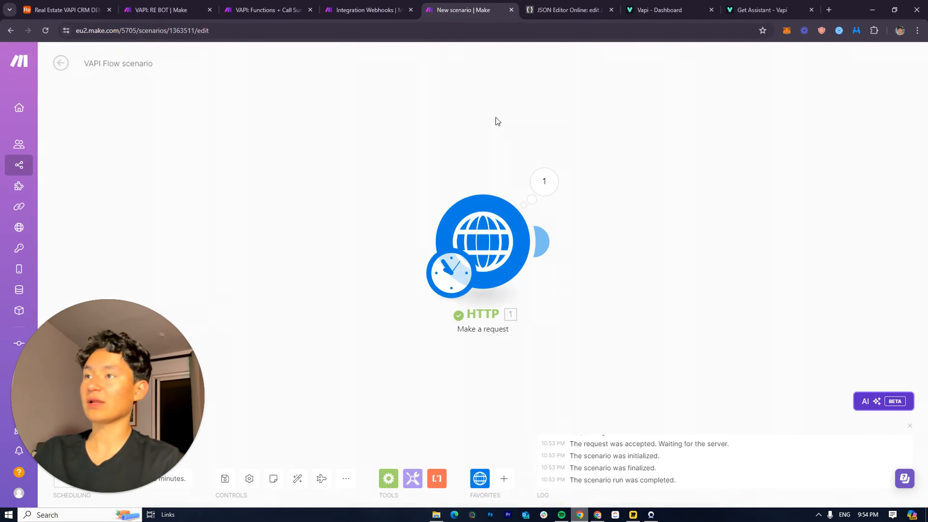
Copy the full Data text from the HTTP module's run results, then return to the JSON editor
left_click(566, 6)
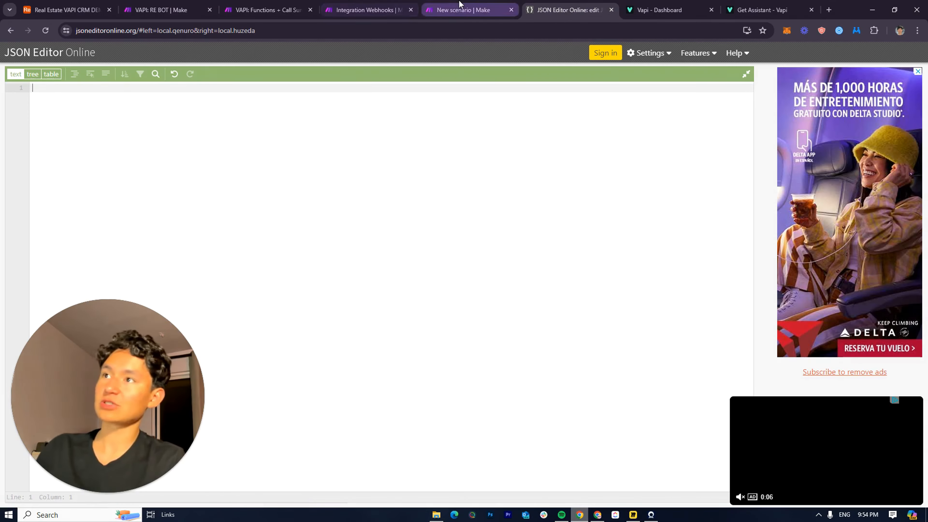
left_click(466, 10)
left_click(541, 199)
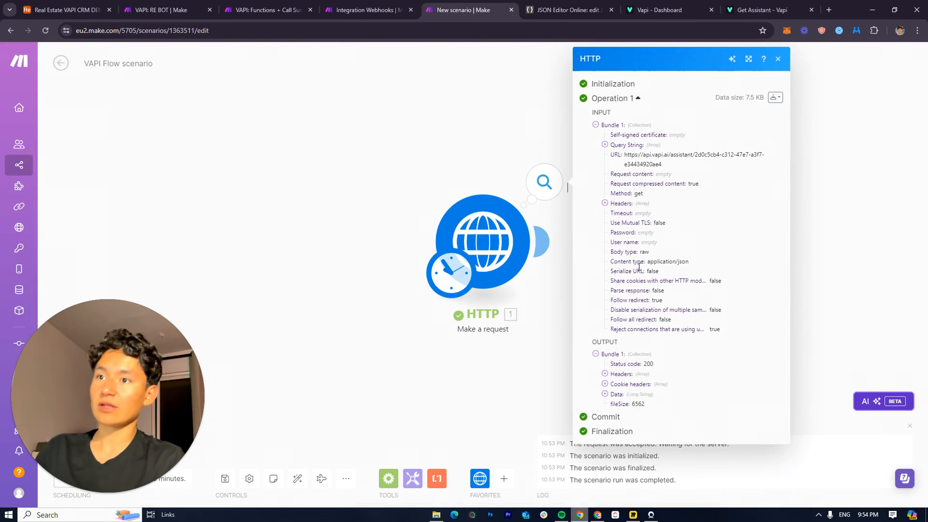
left_click(612, 399)
scroll(658, 329, "down", 10)
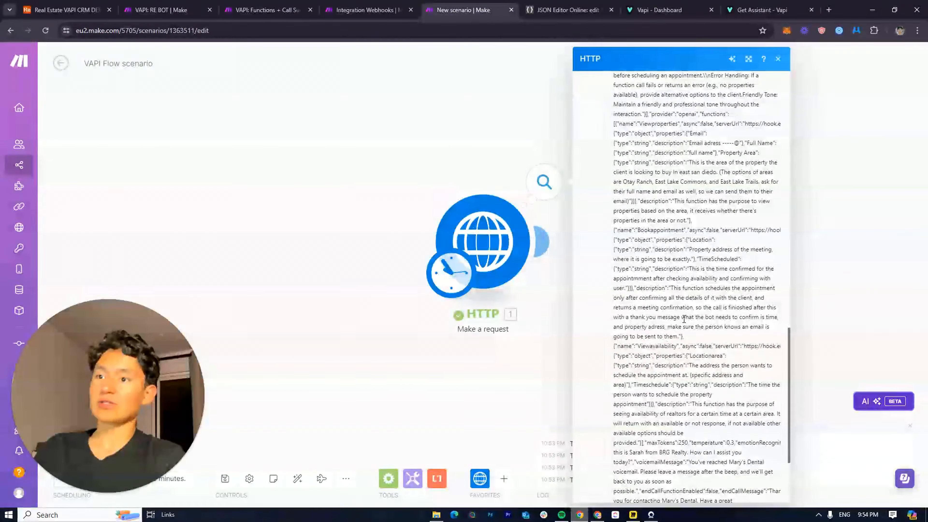
triple_click(683, 319)
scroll(684, 328, "down", 3)
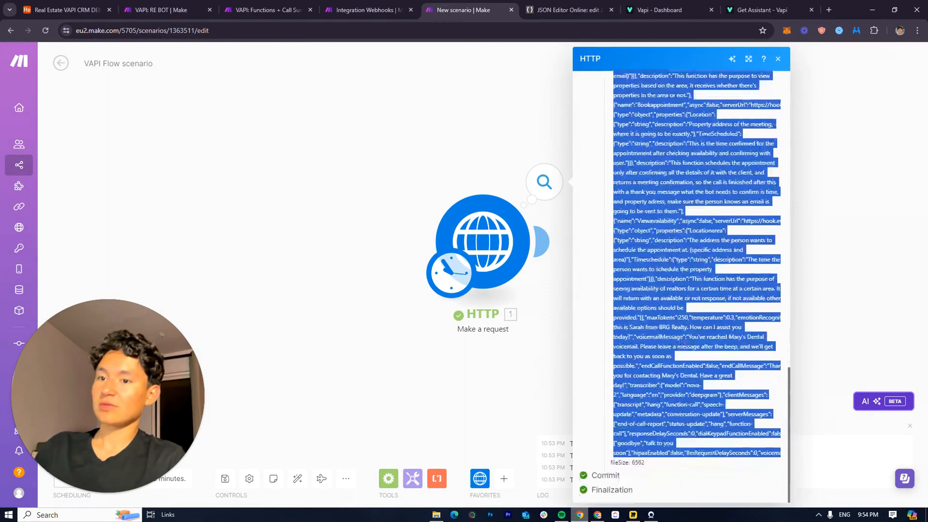
left_click(510, 400)
left_click(570, 10)
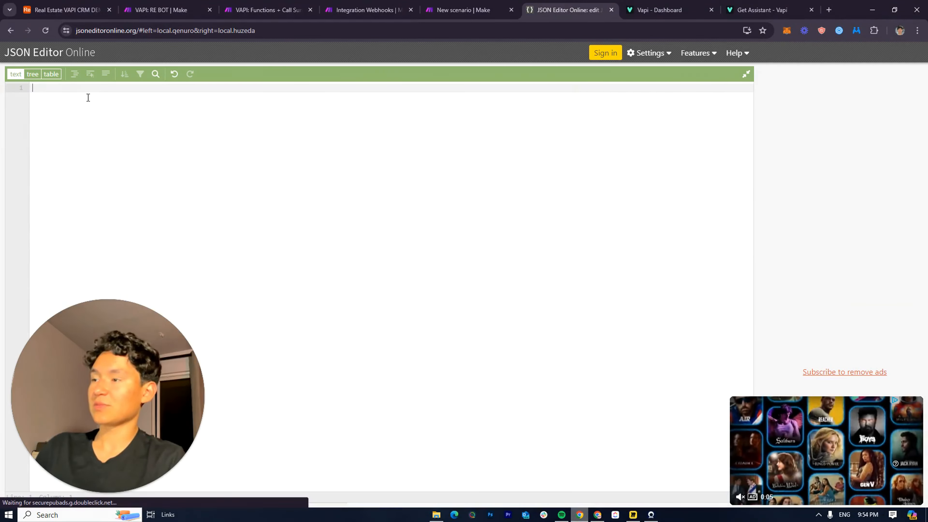
Paste the assistant JSON into the editor and format it into indented lines
key("ctrl+v")
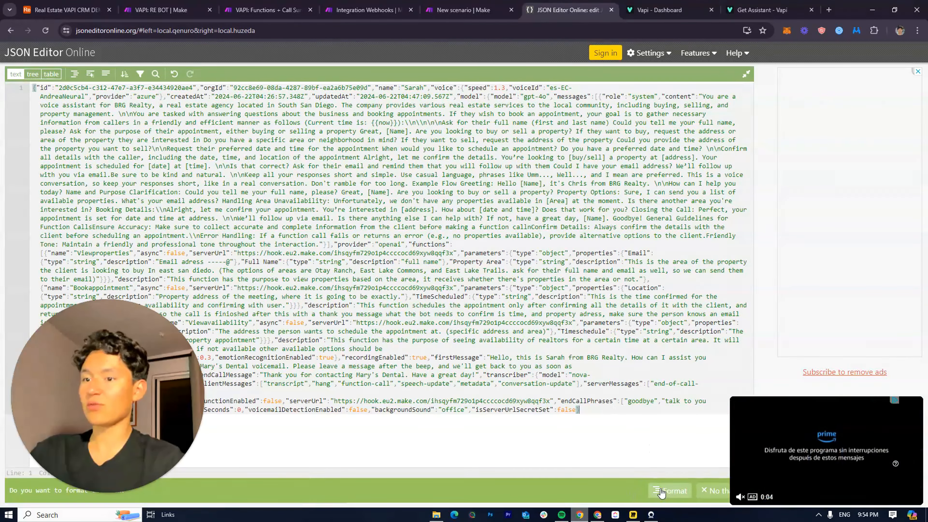
left_click(661, 491)
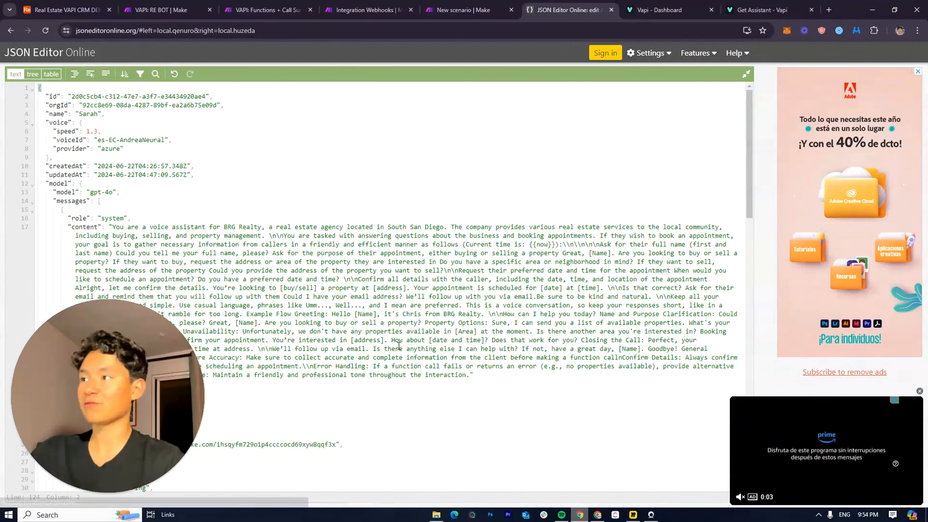
scroll(399, 345, "down", 20)
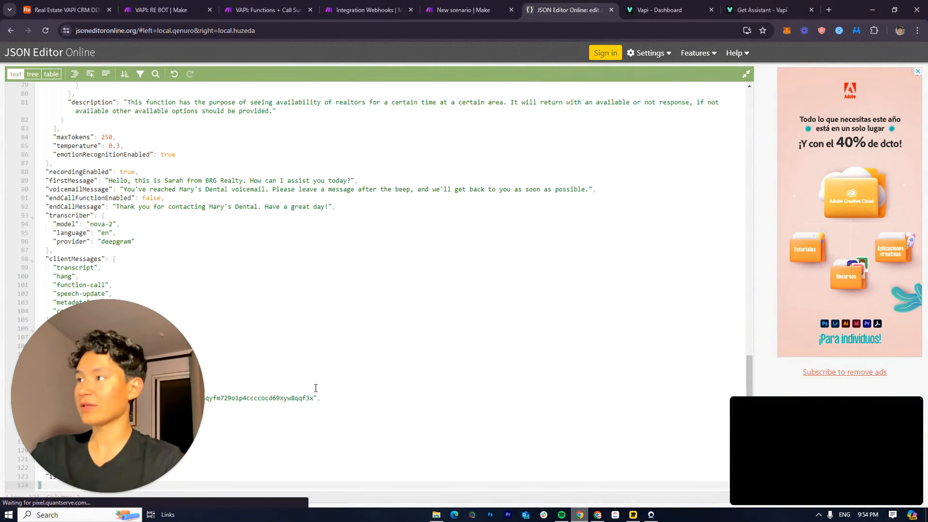
scroll(316, 388, "up", 20)
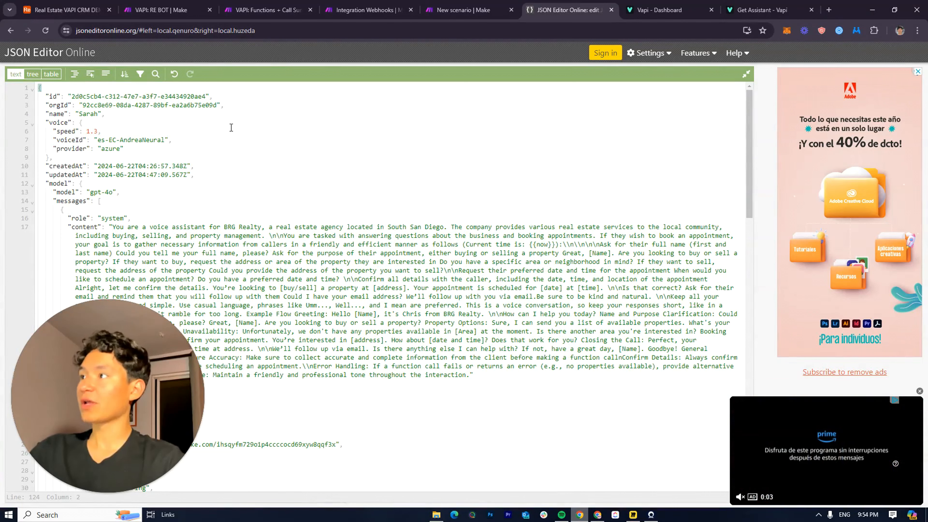
scroll(184, 222, "down", 10)
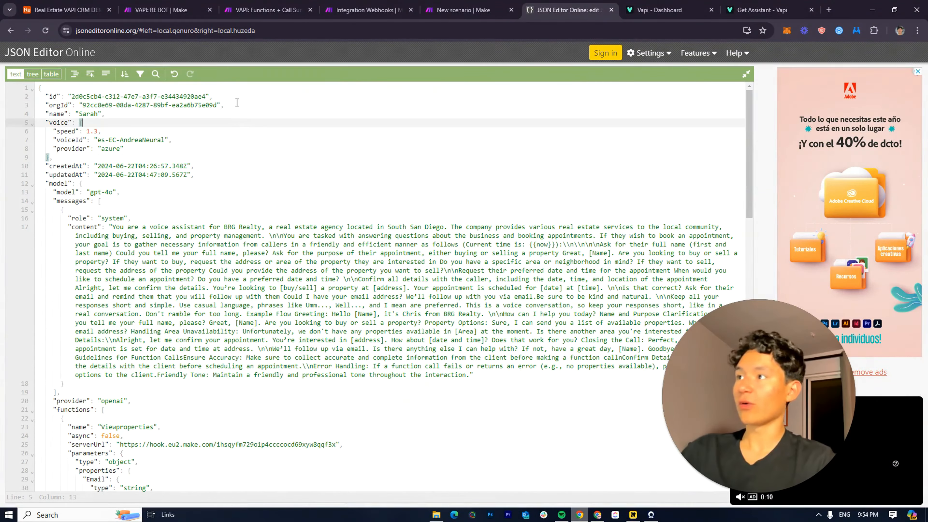
Delete the id, orgId, createdAt and updatedAt lines from the JSON
left_click_drag(237, 105, 33, 98)
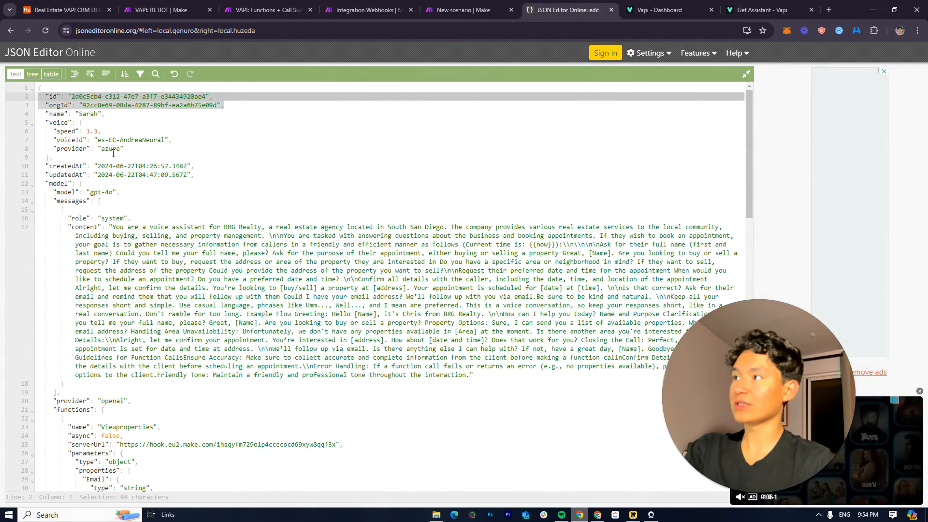
key("BackSpace")
key("BackSpace")
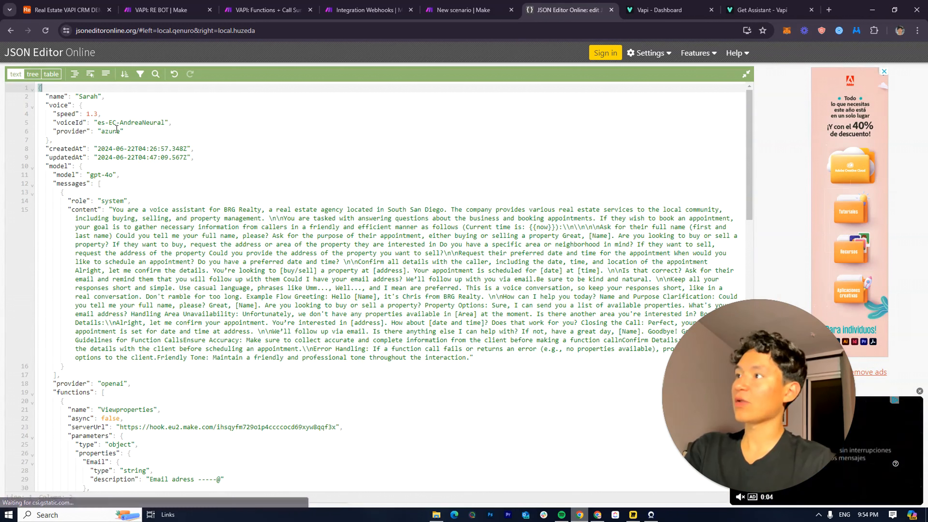
left_click_drag(41, 149, 154, 161)
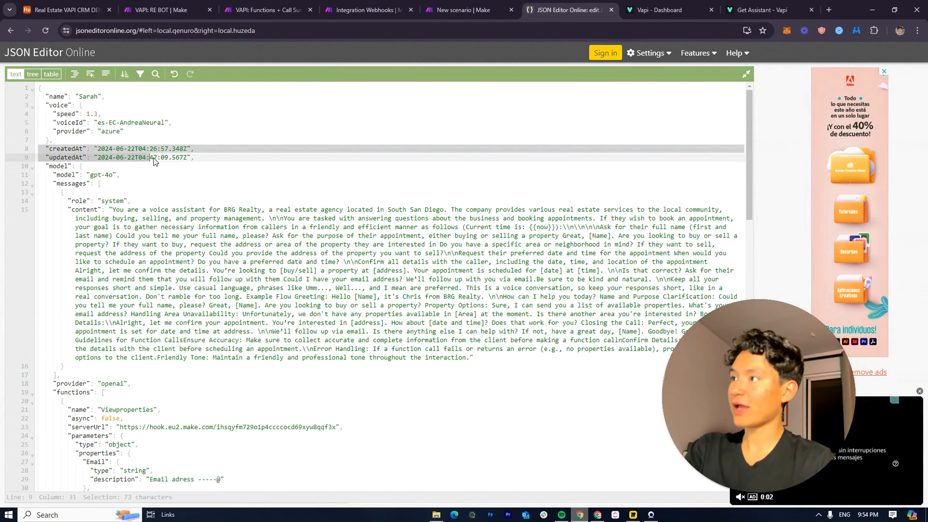
key("BackSpace")
key("BackSpace")
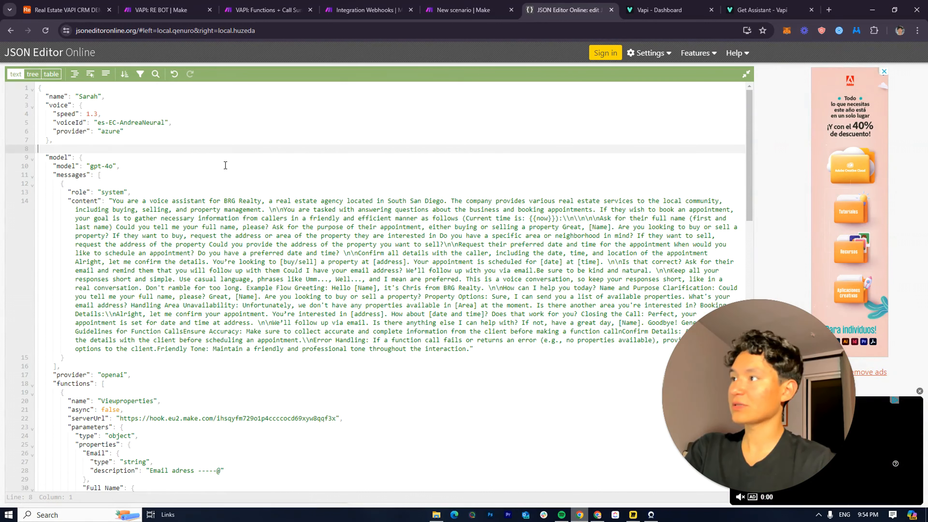
scroll(152, 202, "down", 15)
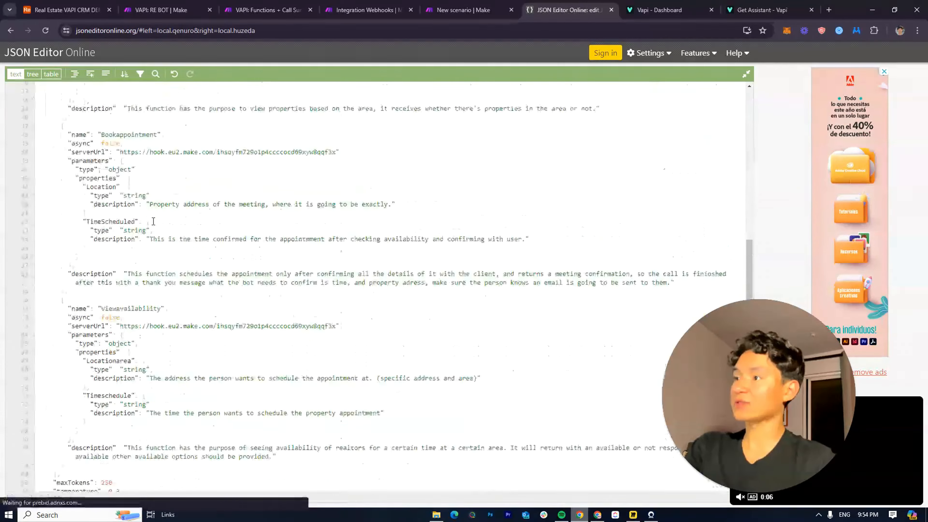
scroll(253, 440, "up", 15)
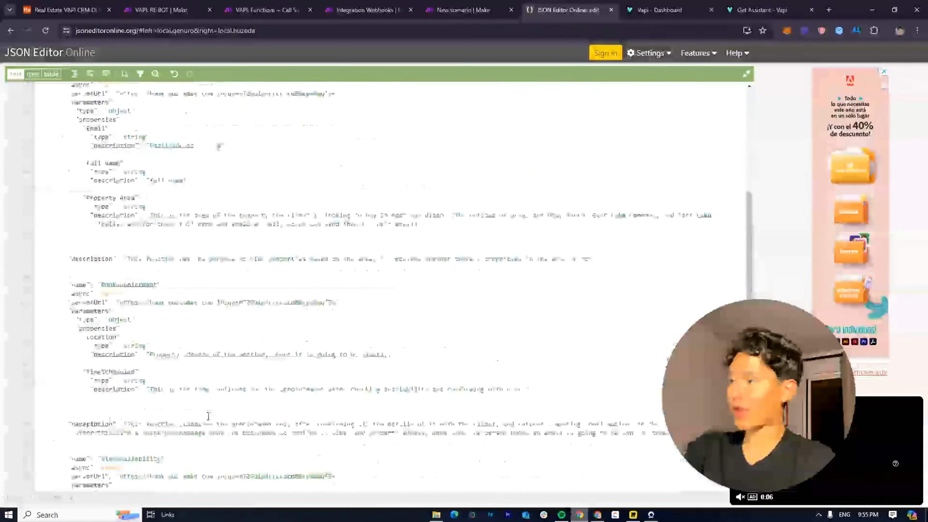
scroll(94, 178, "down", 15)
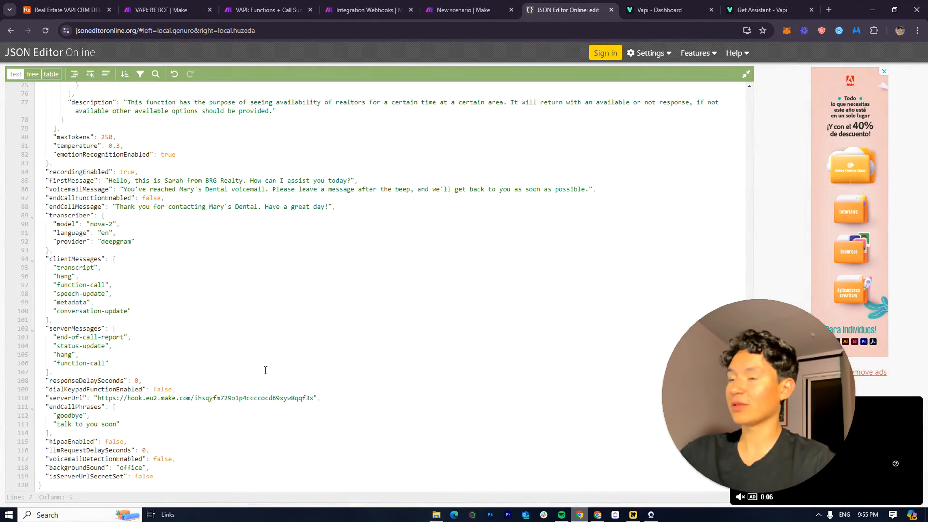
scroll(265, 370, "up", 15)
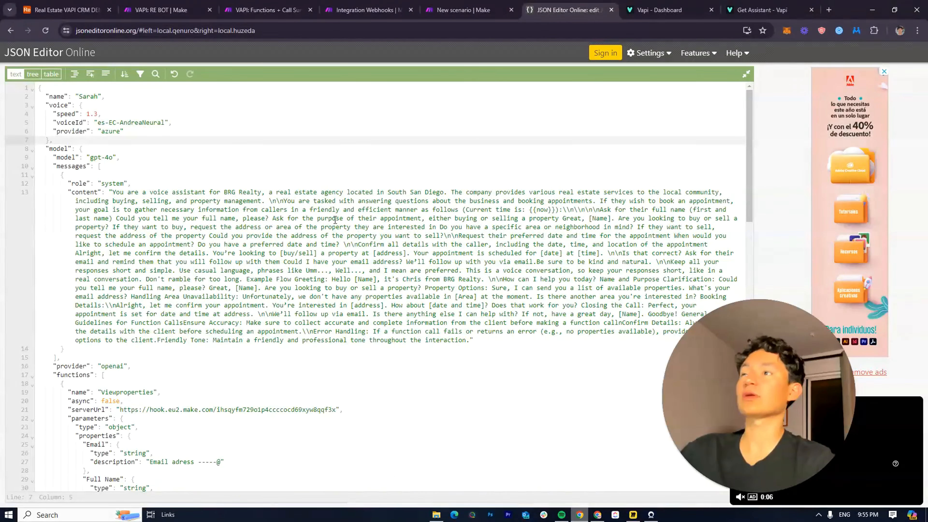
Delete the HTTP module from the Make scenario
left_click(442, 5)
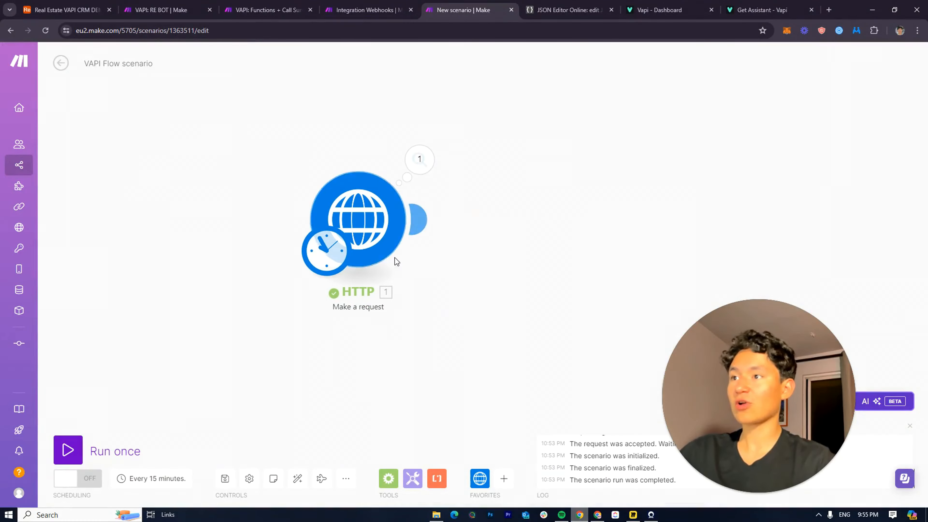
right_click(358, 244)
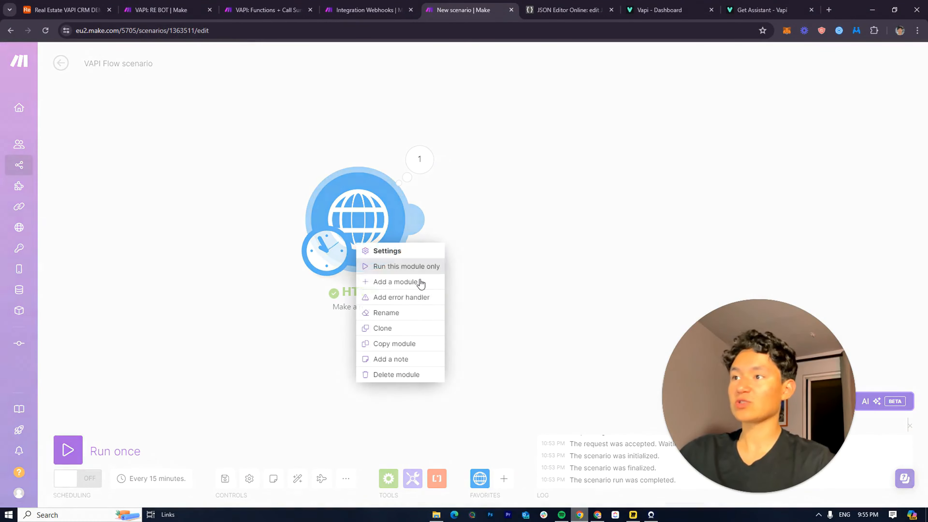
left_click(392, 375)
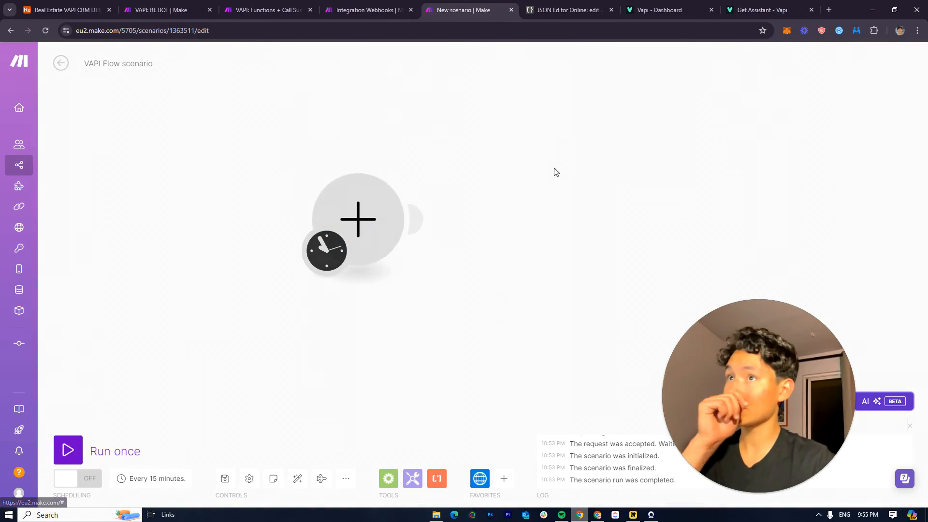
left_click(652, 8)
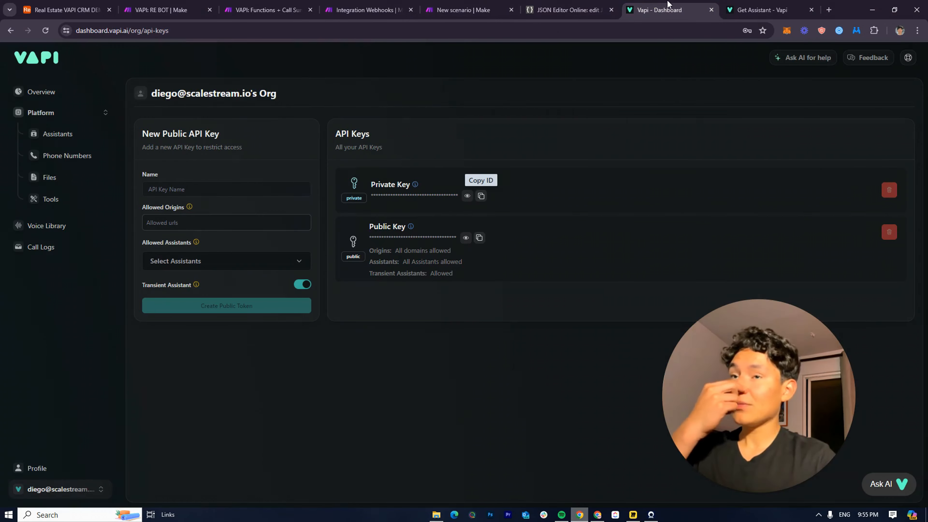
Look over the Sarah assistant under Vapi's Assistants, then return to the Make scenario
left_click(751, 8)
left_click(643, 5)
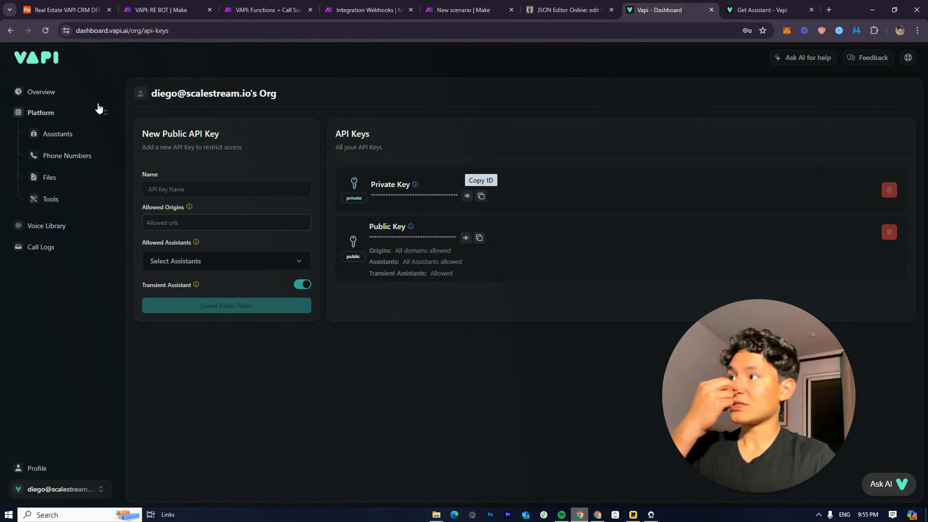
left_click(55, 103)
left_click(60, 139)
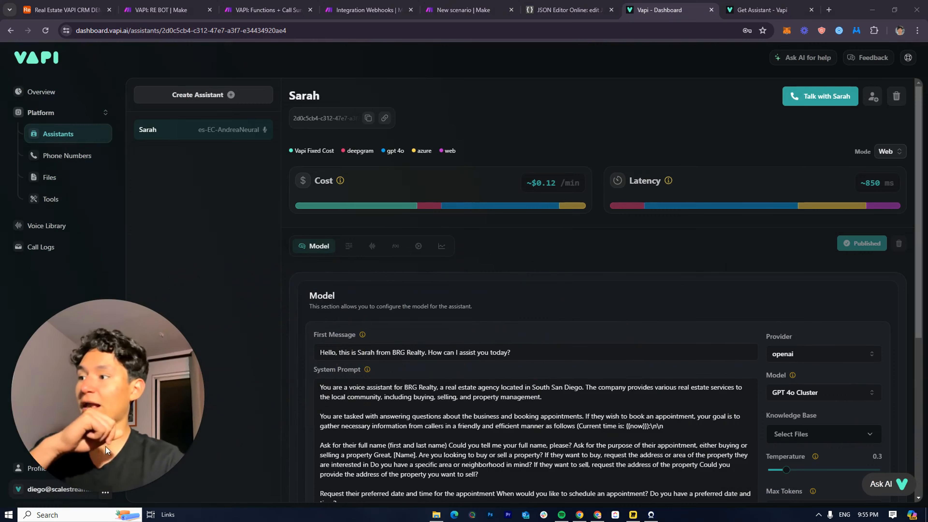
left_click(453, 10)
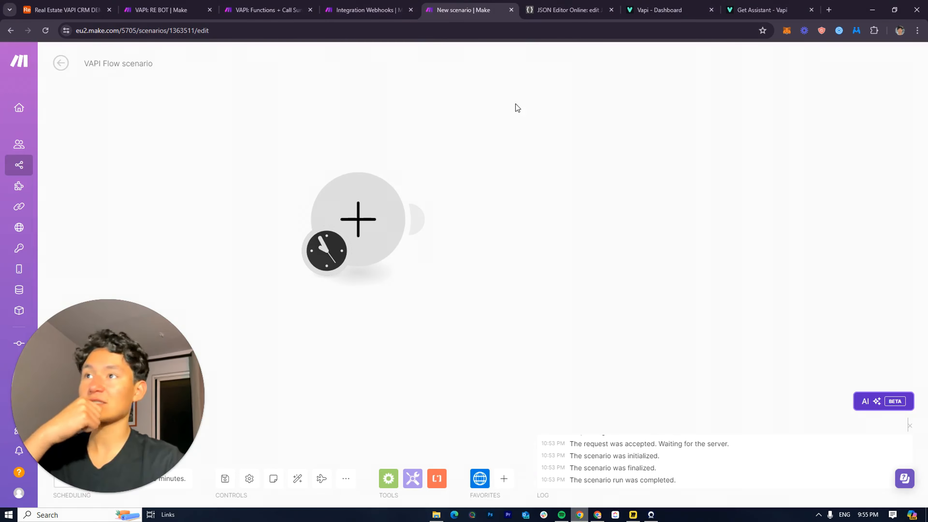
Make a Webhooks Custom webhook module the first trigger of the VAPI Flow scenario
left_click(570, 9)
left_click(492, 5)
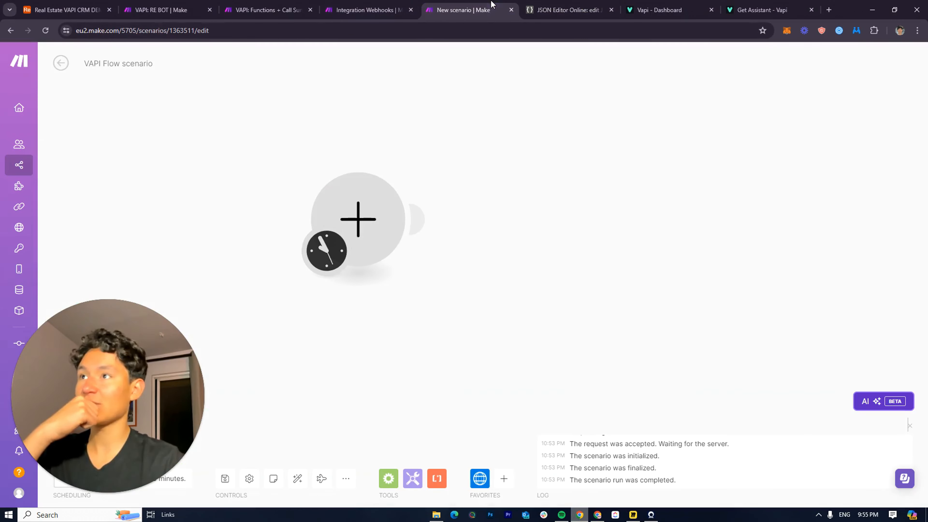
left_click(386, 206)
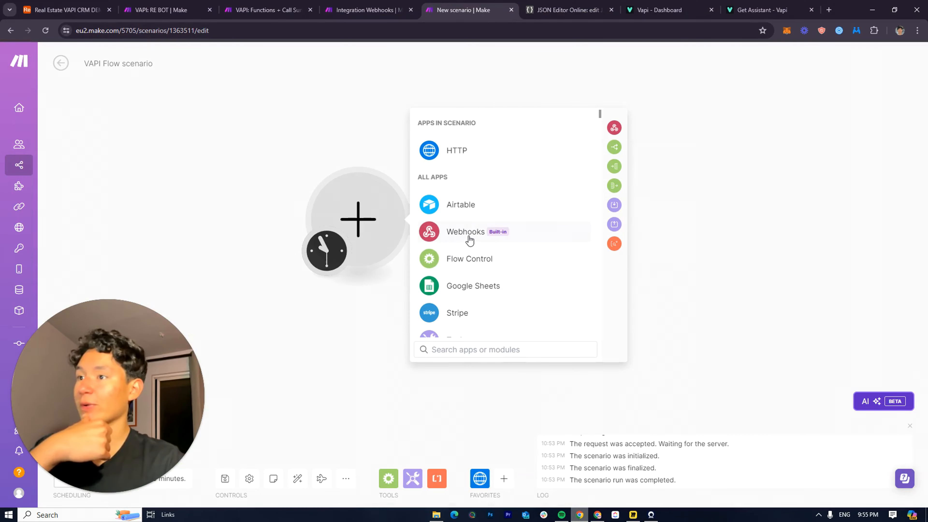
left_click(568, 10)
left_click(494, 6)
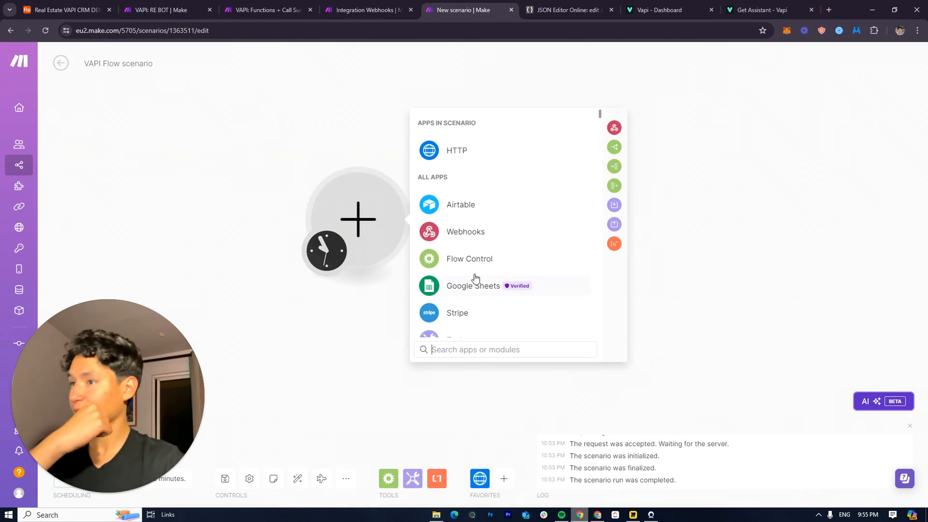
left_click(443, 241)
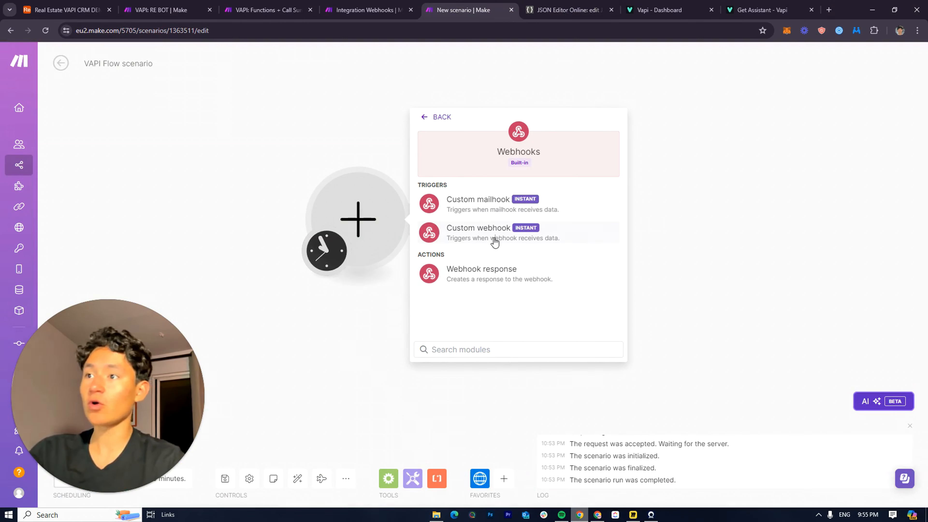
left_click(479, 246)
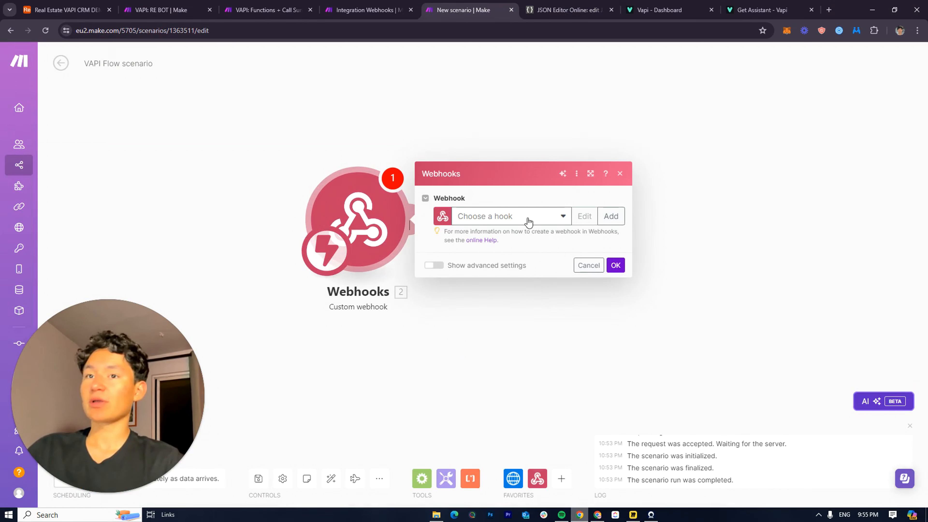
Create and save a new 'My gateway-webhook webhook' hook and copy its address
left_click(528, 220)
left_click(605, 226)
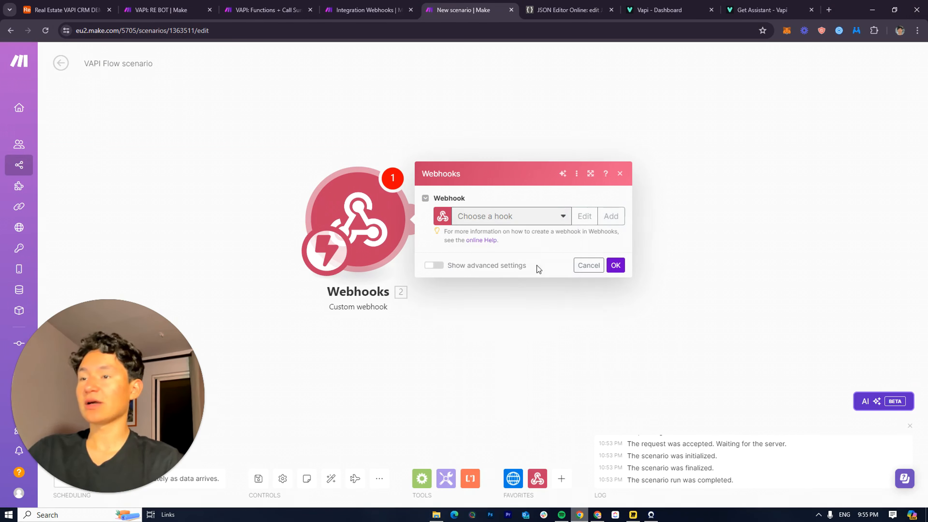
triple_click(700, 178)
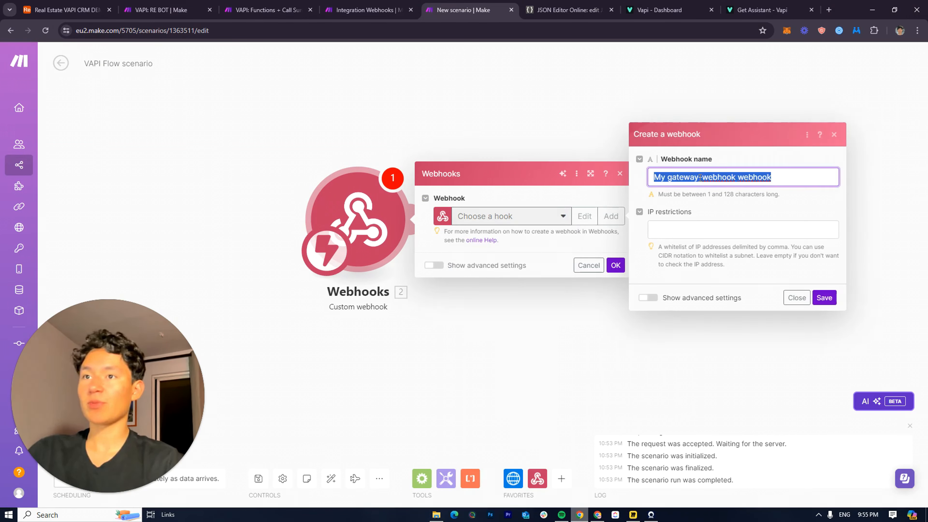
left_click(824, 298)
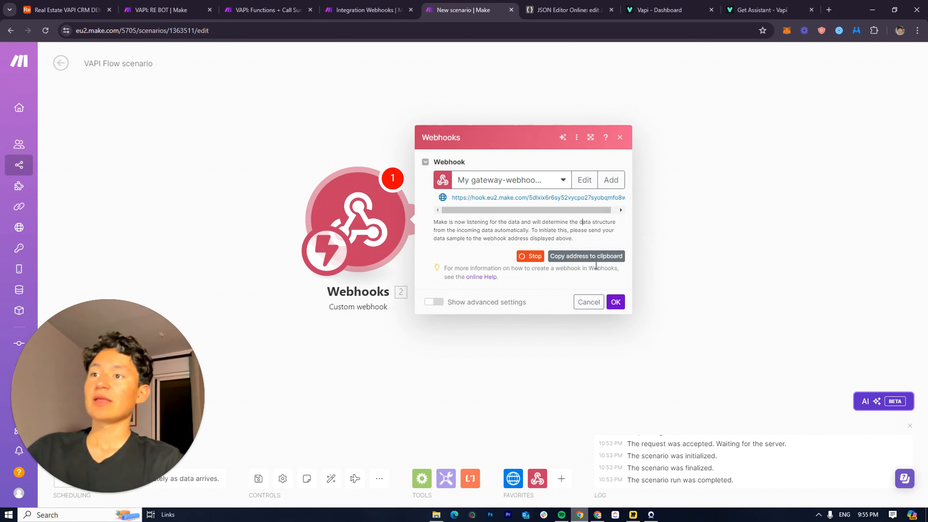
left_click(595, 258)
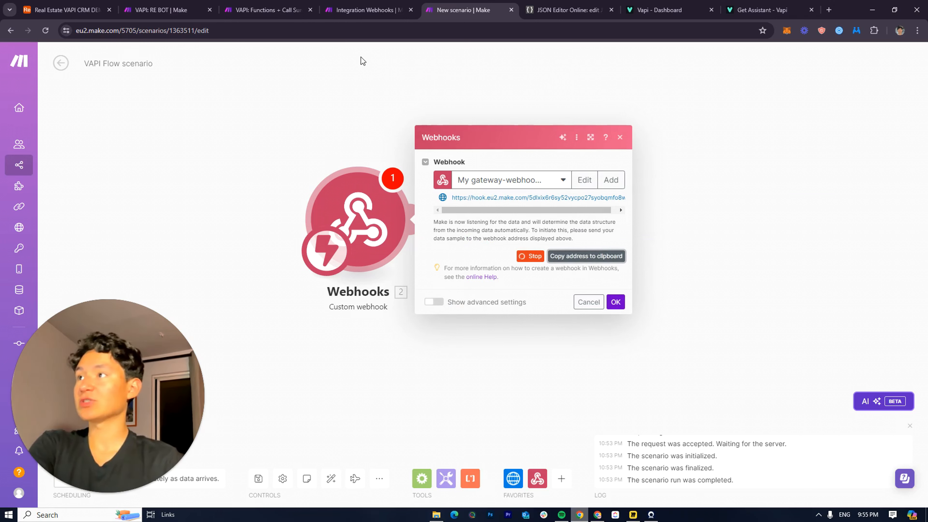
left_click(659, 10)
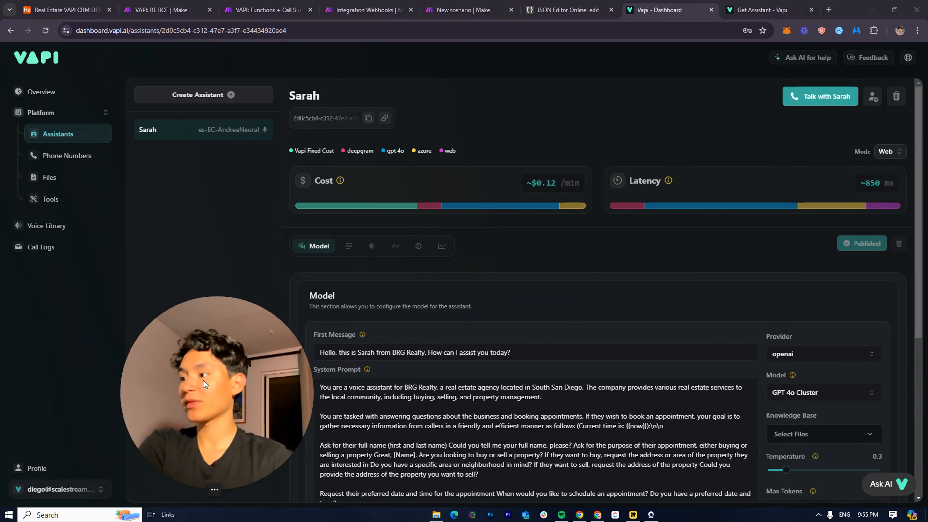
In Vapi's organization settings, replace the Server URL with the copied Make webhook address
left_click_drag(203, 380, 83, 491)
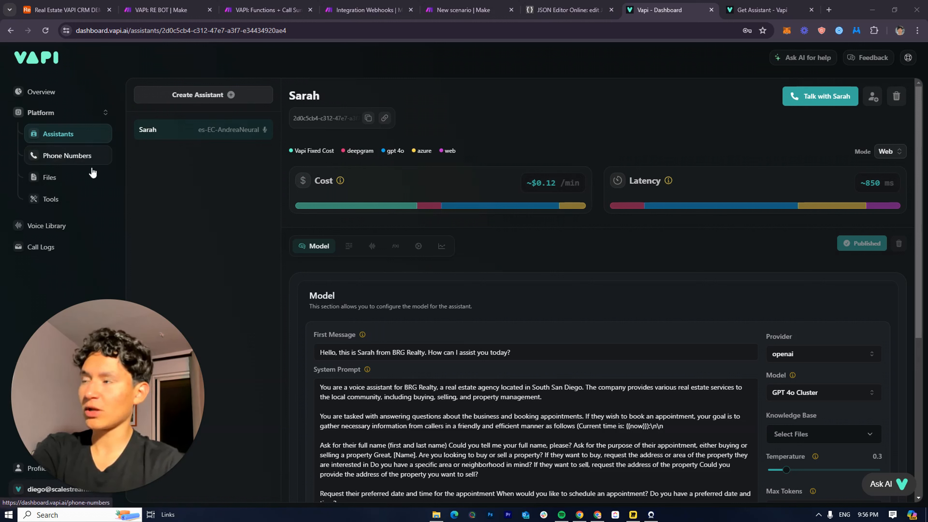
left_click(76, 492)
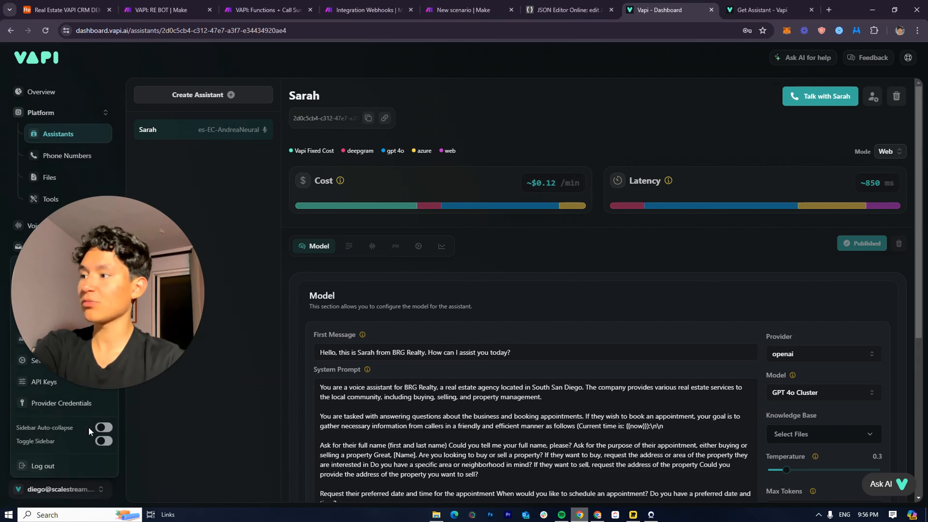
left_click(43, 361)
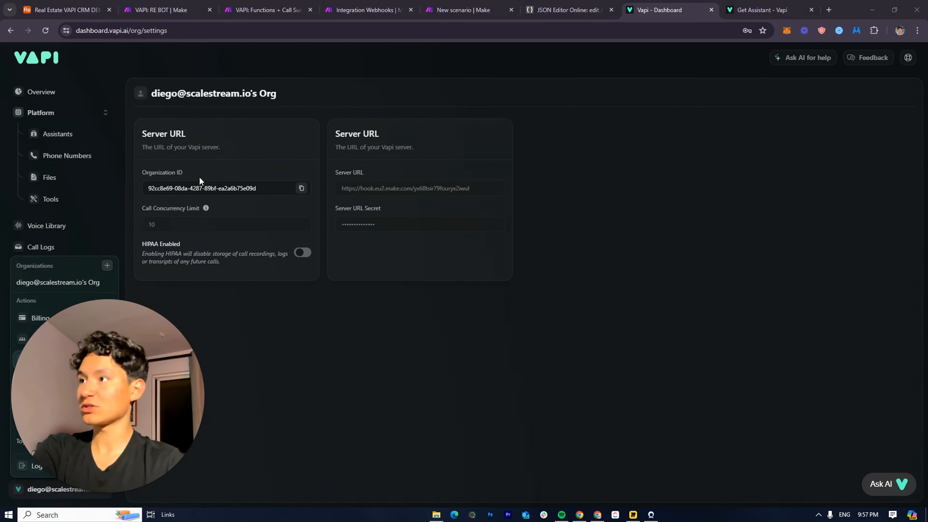
left_click(300, 359)
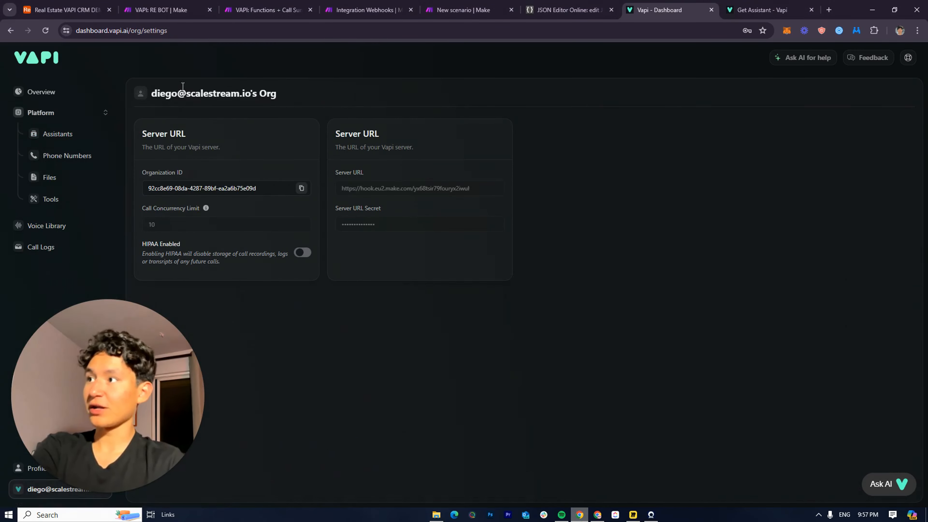
triple_click(170, 96)
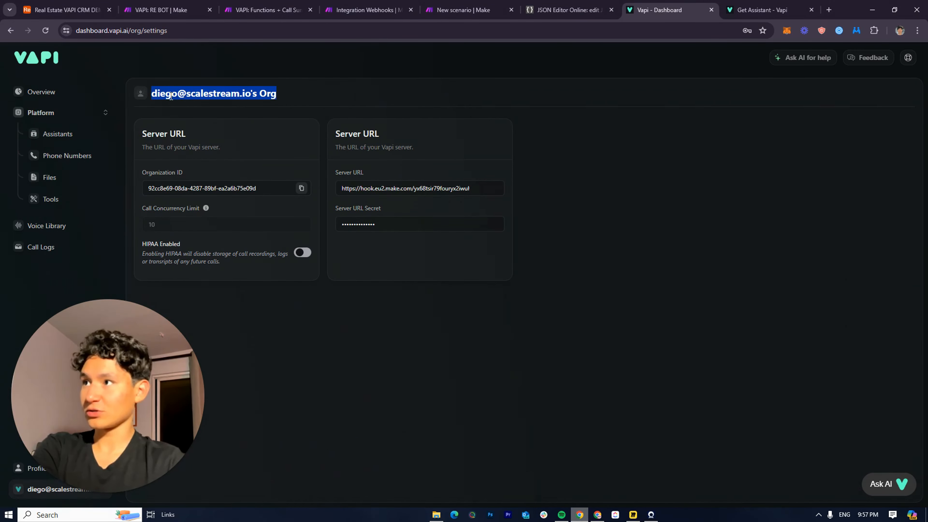
left_click(304, 94)
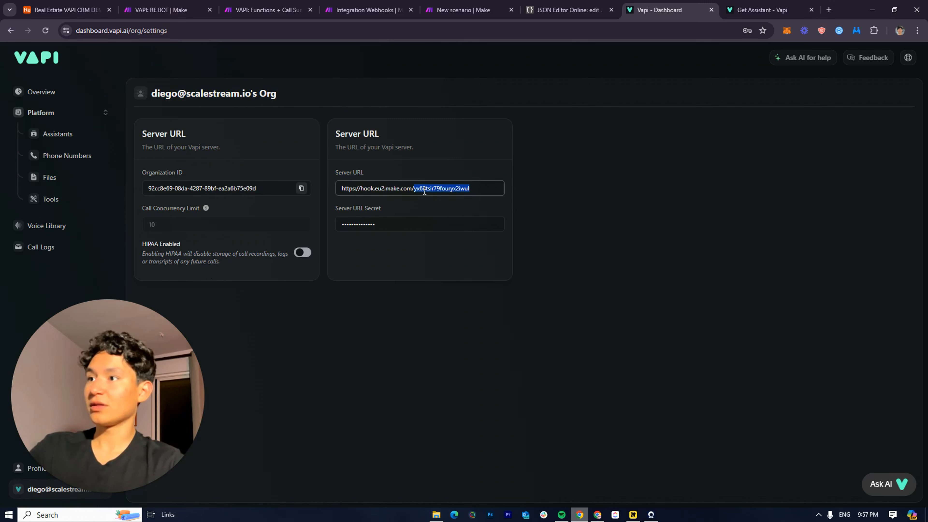
left_click(468, 204)
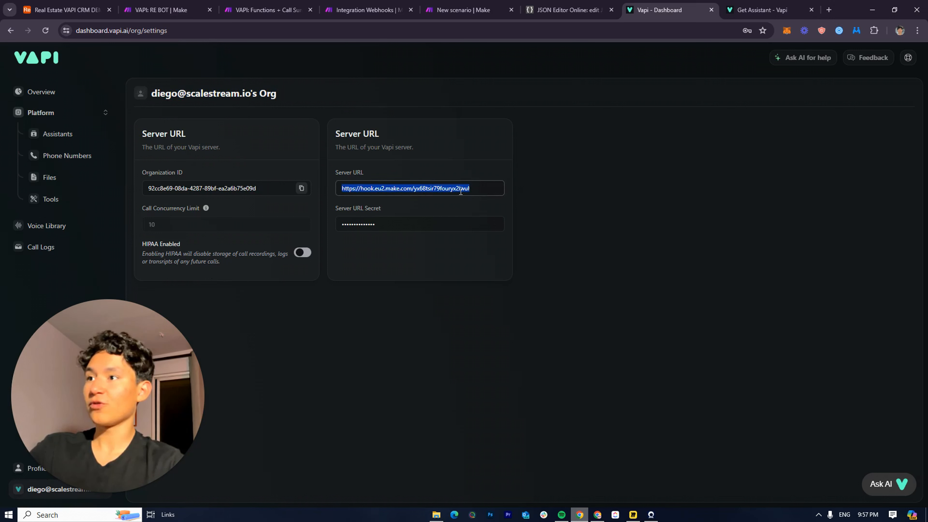
left_click(481, 200)
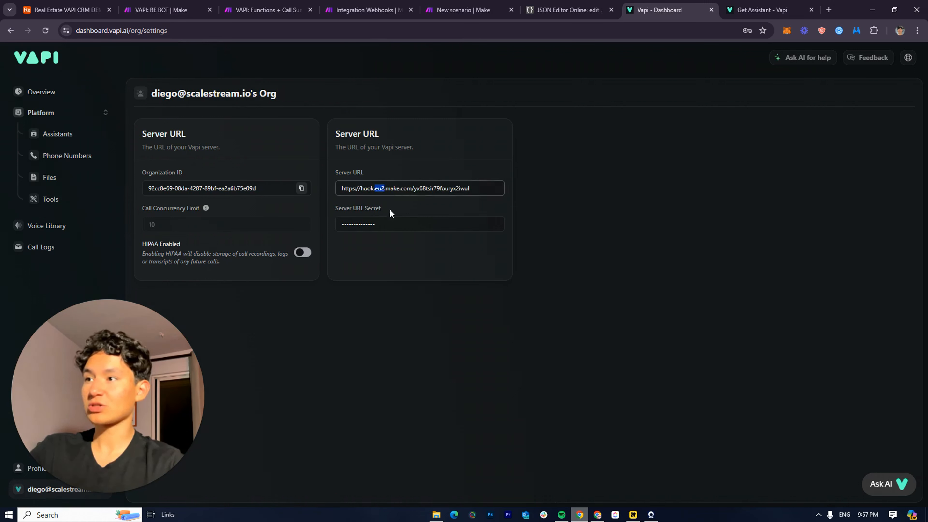
double_click(385, 224)
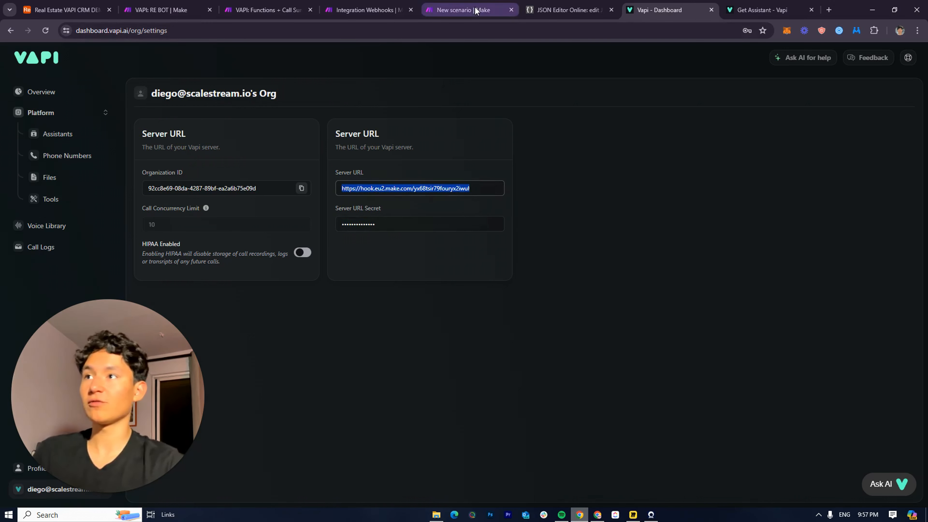
Back in Make, confirm the Custom webhook settings with OK
left_click(464, 10)
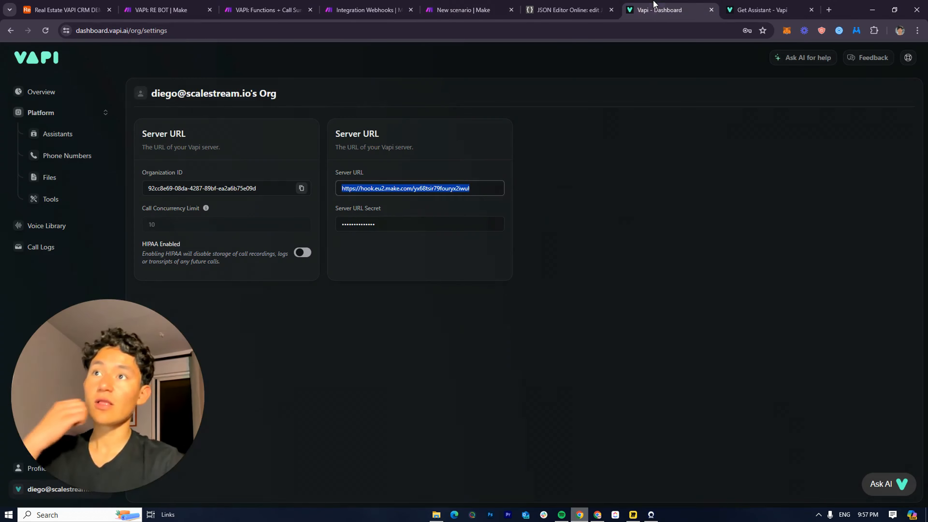
left_click(658, 10)
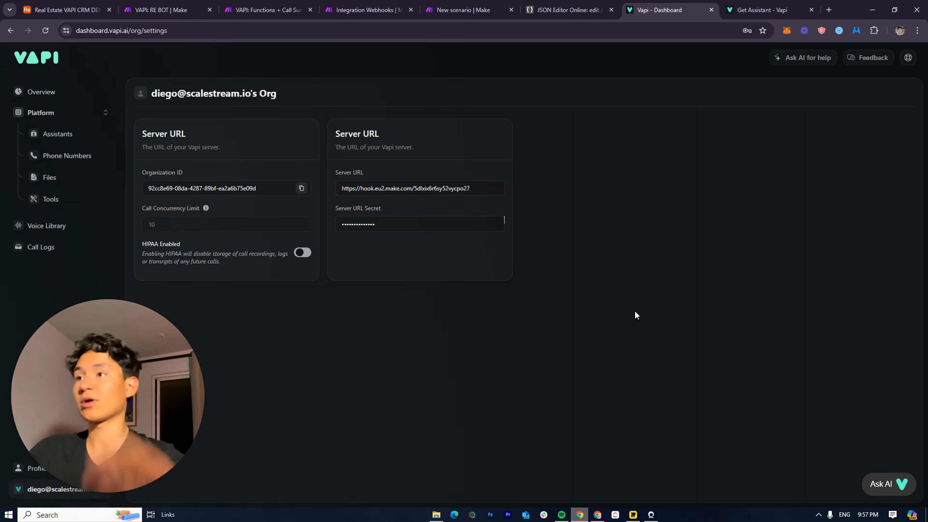
left_click(471, 10)
left_click(617, 302)
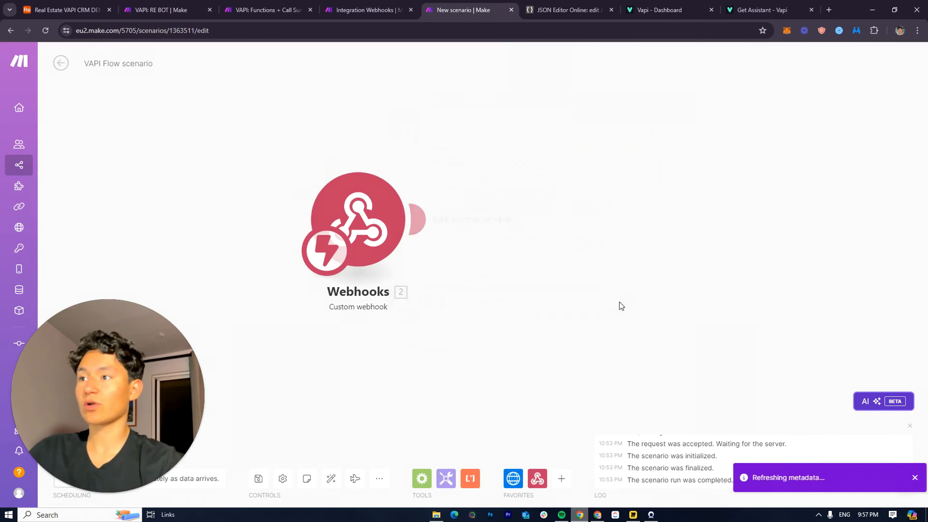
Add a Webhooks > Webhook response module after the Custom webhook trigger
left_click(359, 155)
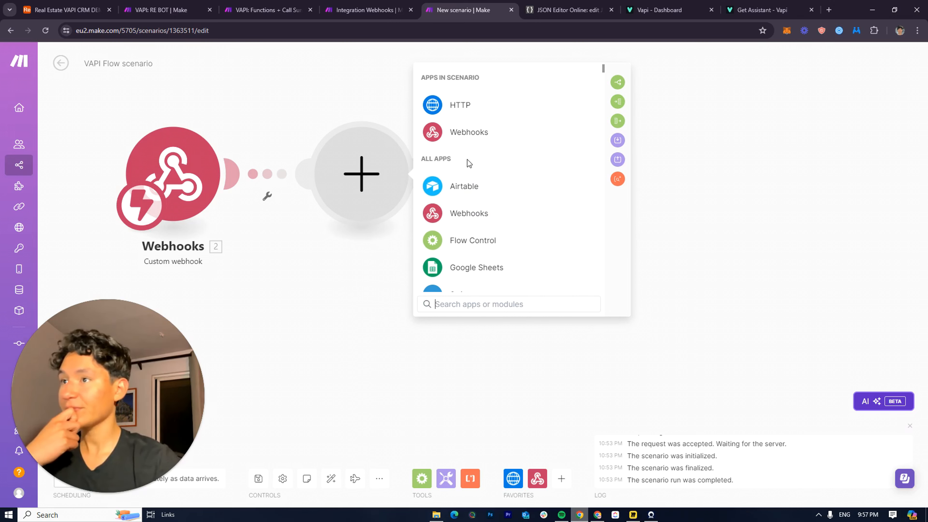
left_click(464, 143)
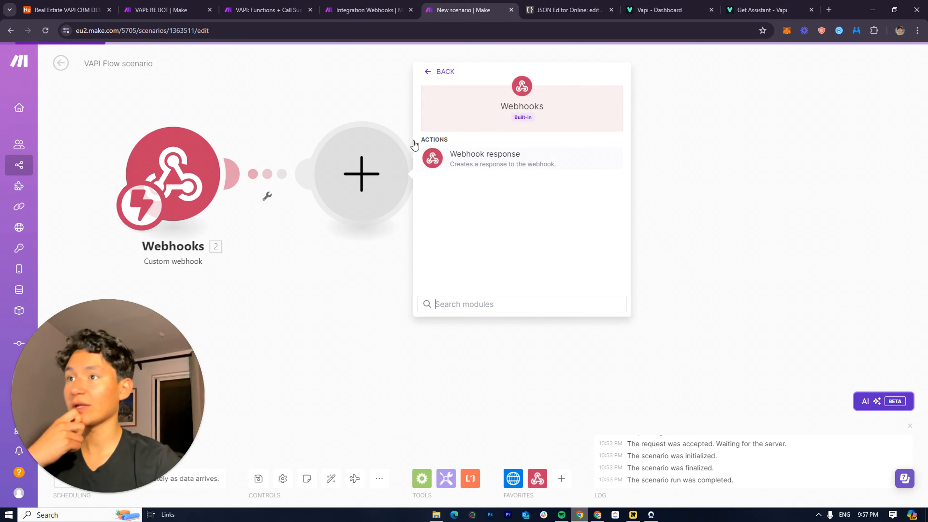
left_click(485, 159)
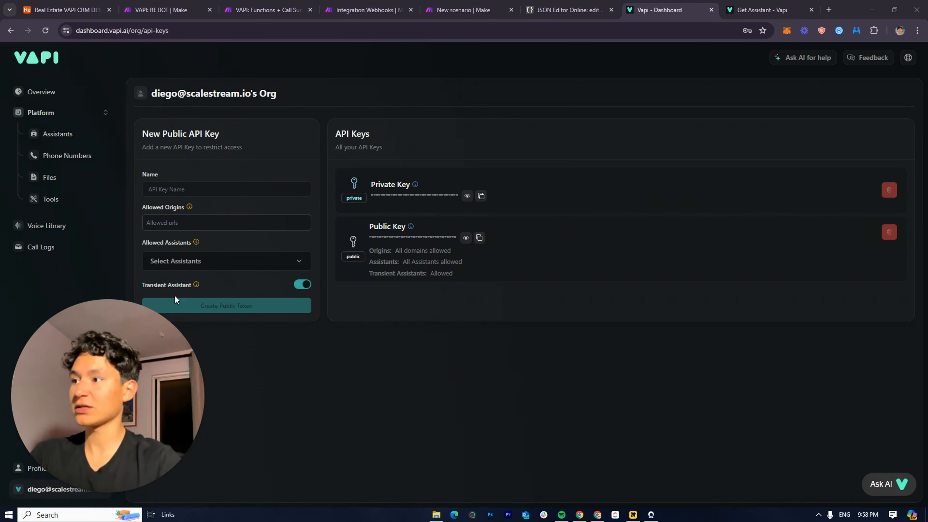
Open Vapi's organization Settings from the account menu at the bottom of the sidebar
mouse_move(196, 288)
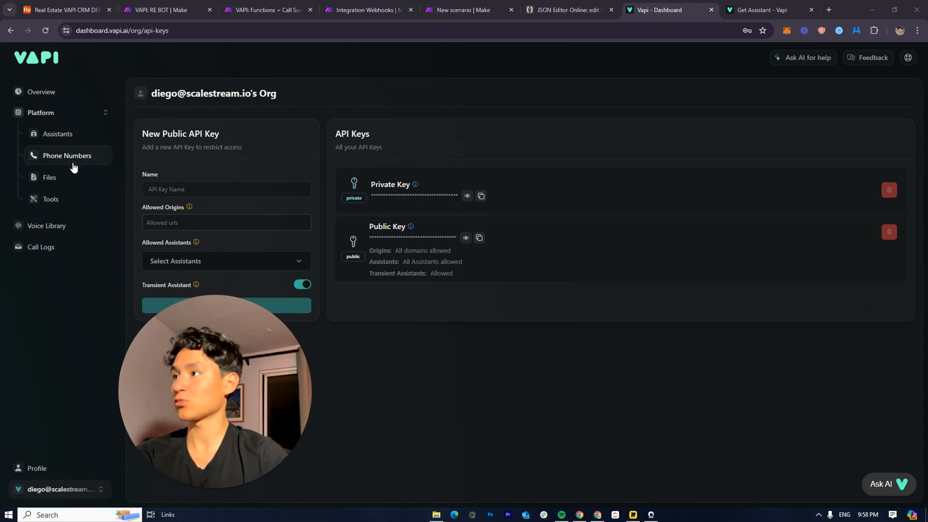
left_click(91, 496)
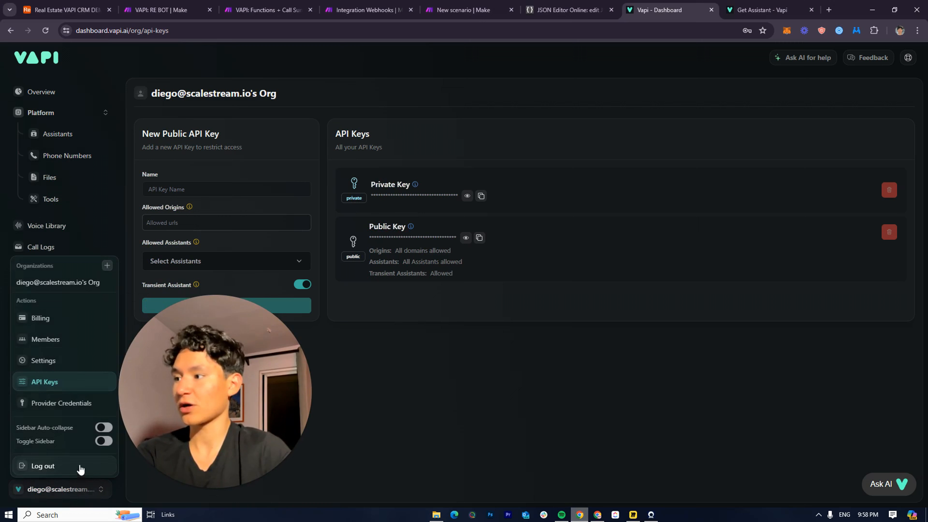
left_click(59, 360)
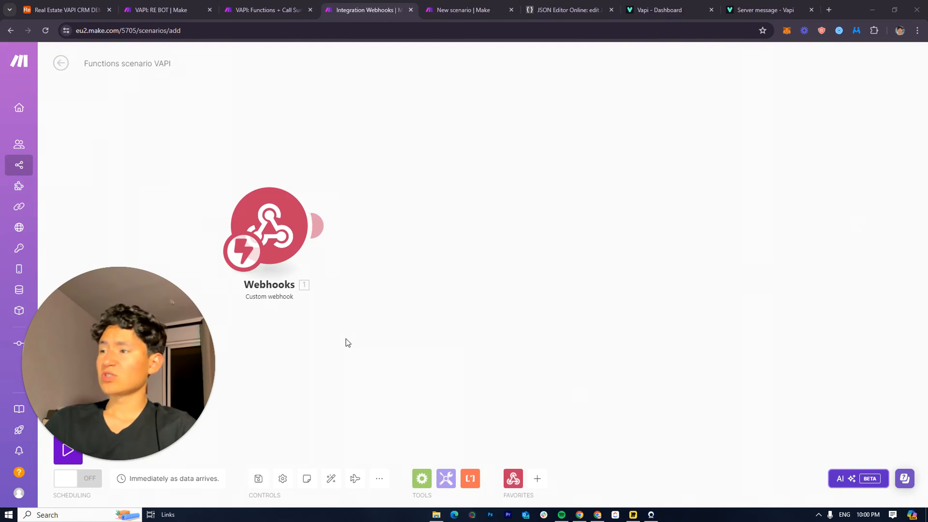
Add a Webhook response module after the custom webhook, then bring up JSON Editor Online
left_click_drag(417, 257, 330, 266)
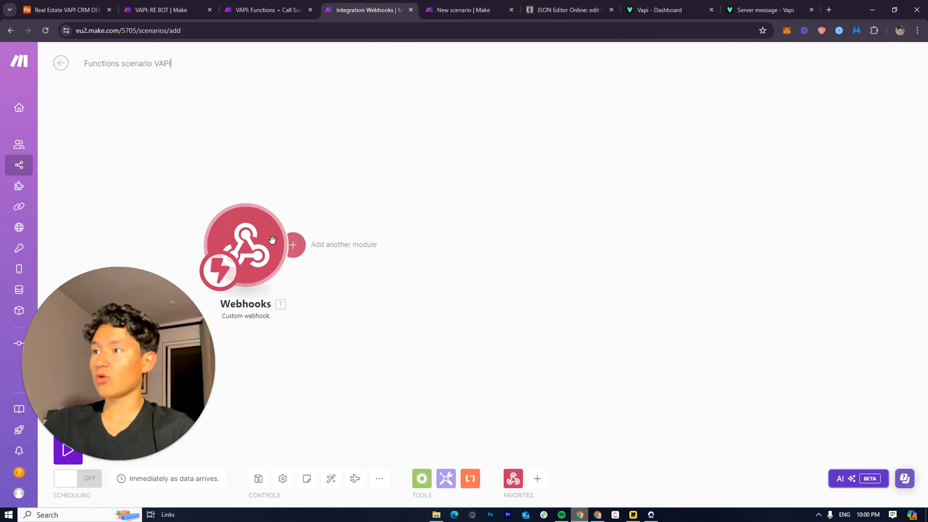
left_click(292, 245)
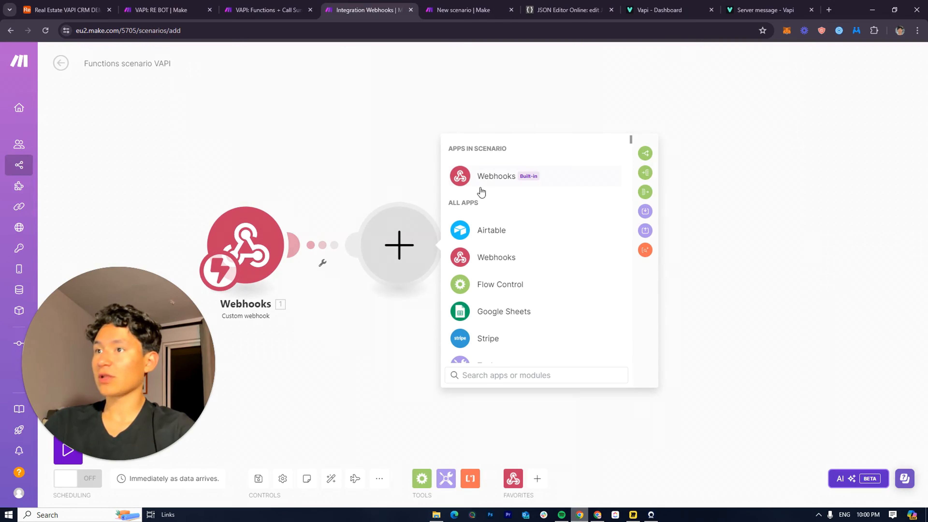
left_click(503, 257)
left_click(542, 231)
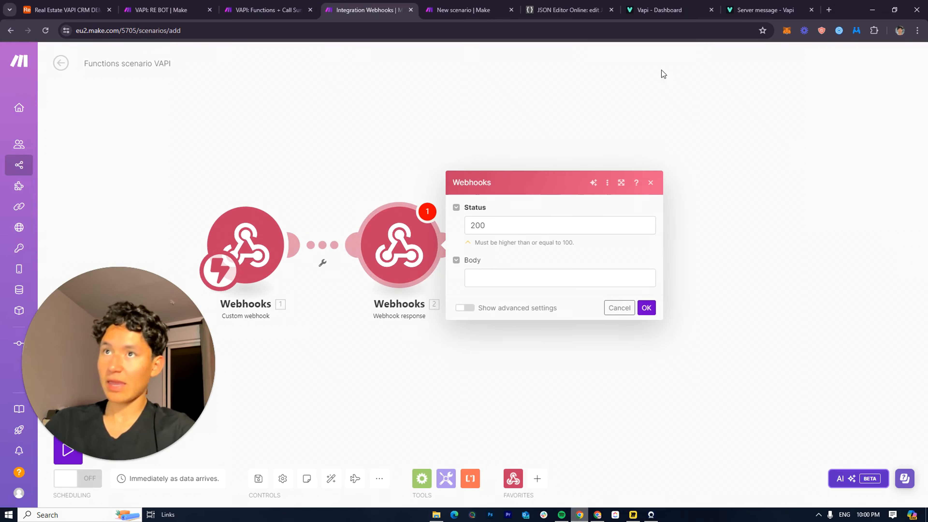
left_click(562, 10)
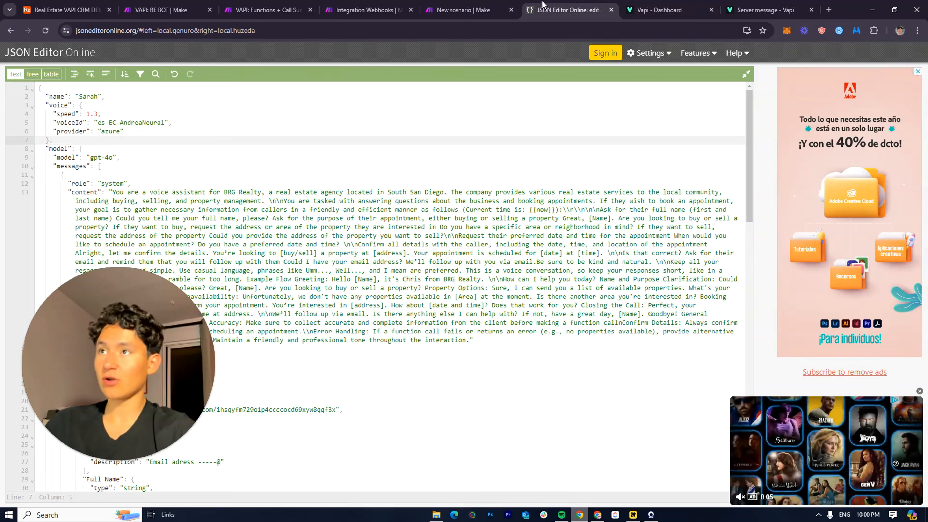
Insert an "assistant": { key at the top of the assistant JSON
left_click_drag(543, 5, 489, 15)
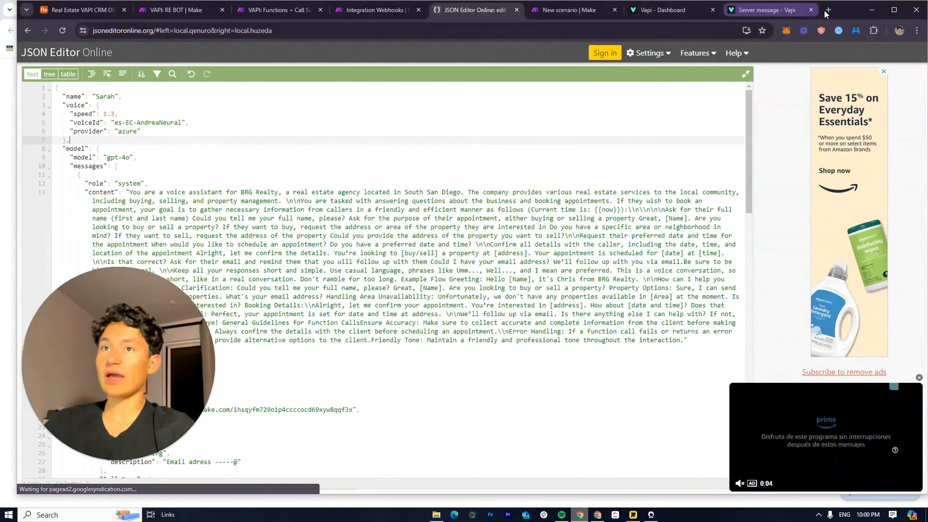
double_click(825, 12)
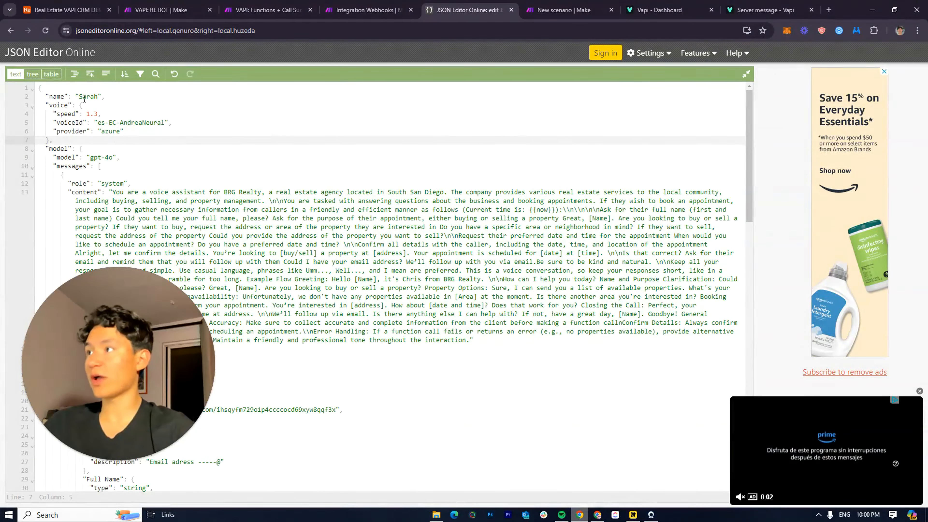
left_click(41, 86)
type("{   \"assistant\": {")
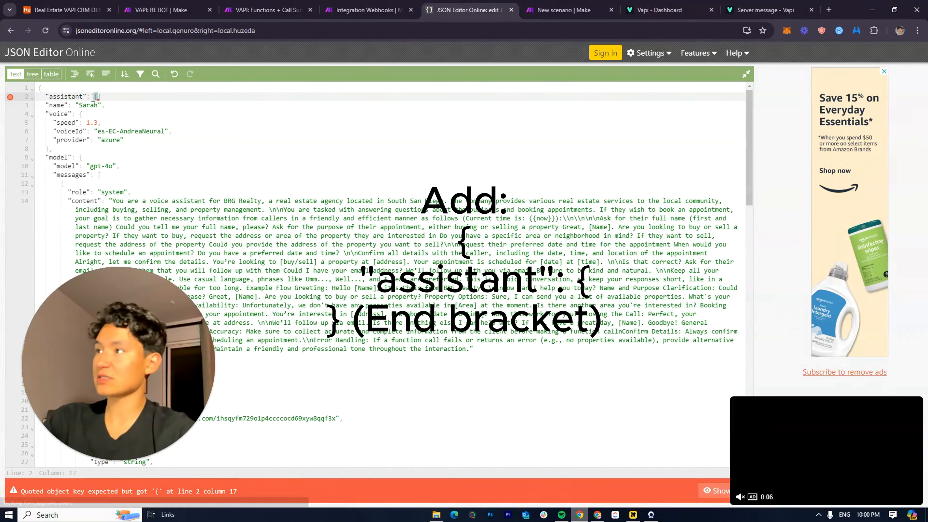
key("Return")
key("BackSpace")
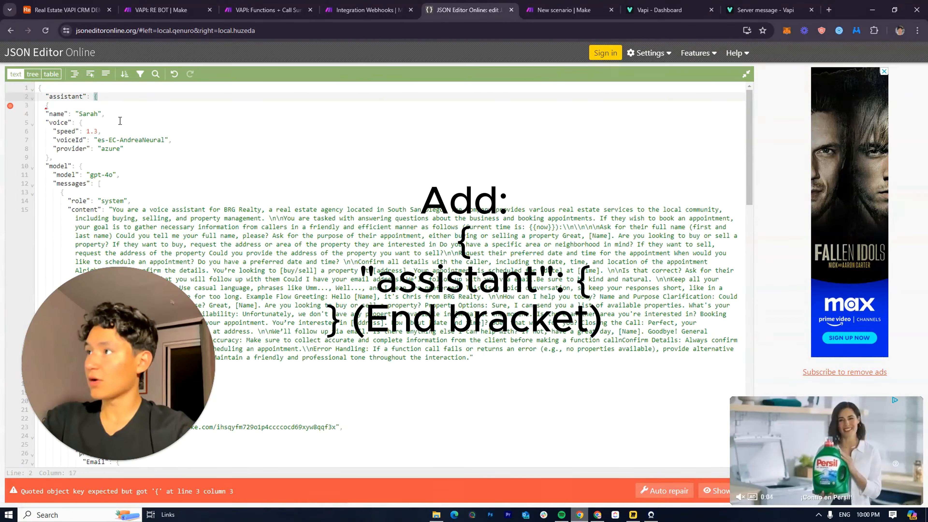
left_click(123, 98)
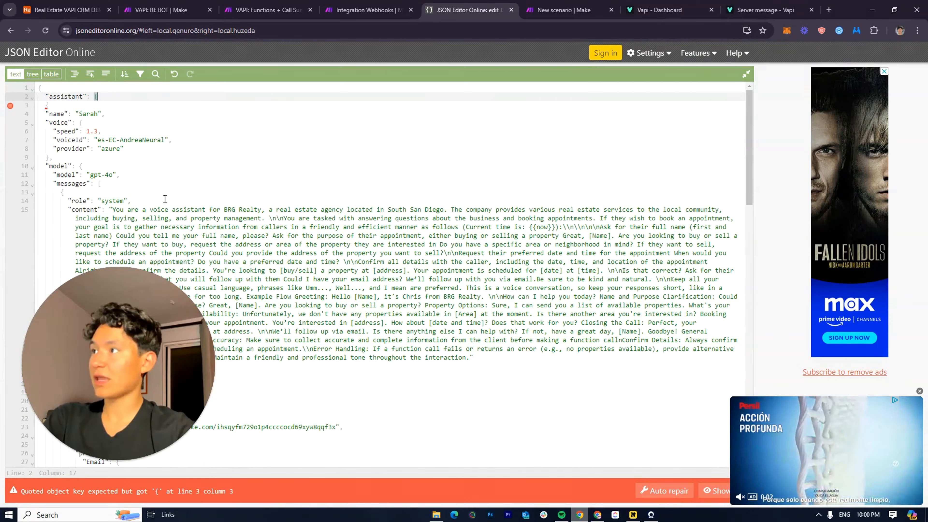
Add a closing } on a new line at the end of the document
scroll(166, 199, "down", 7)
left_click_drag(121, 393, 347, 316)
scroll(88, 435, "down", 5)
scroll(89, 434, "down", 7)
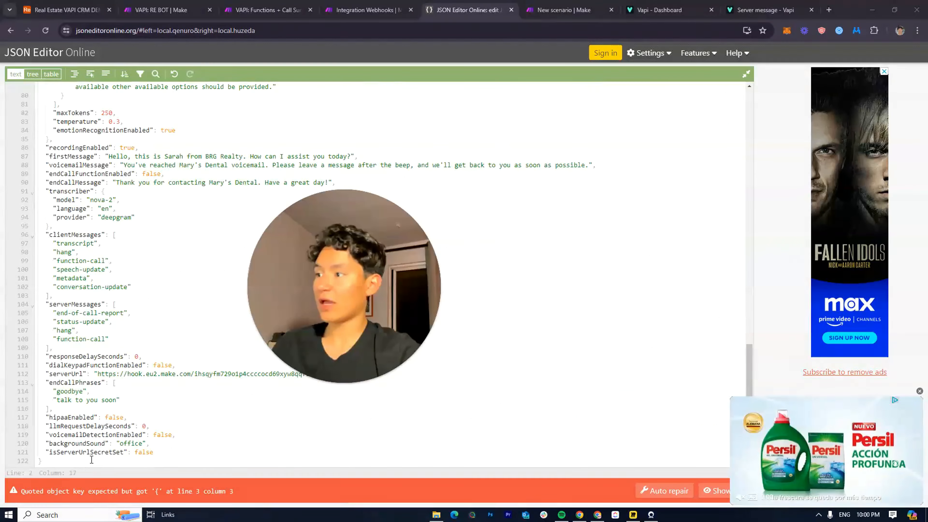
left_click(59, 461)
key("Return")
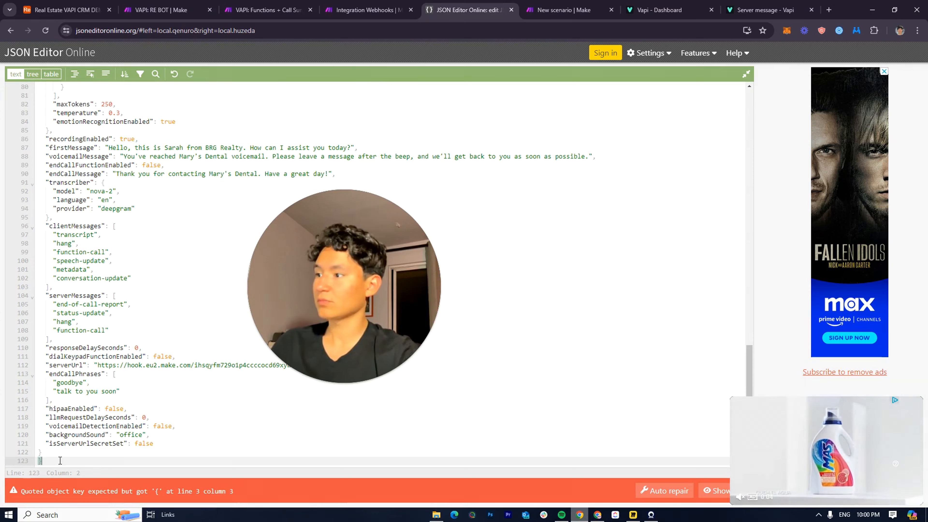
type("}")
Locate the reported parse error and fix the JSON with Auto repair
left_click(165, 400)
scroll(598, 439, "up", 10)
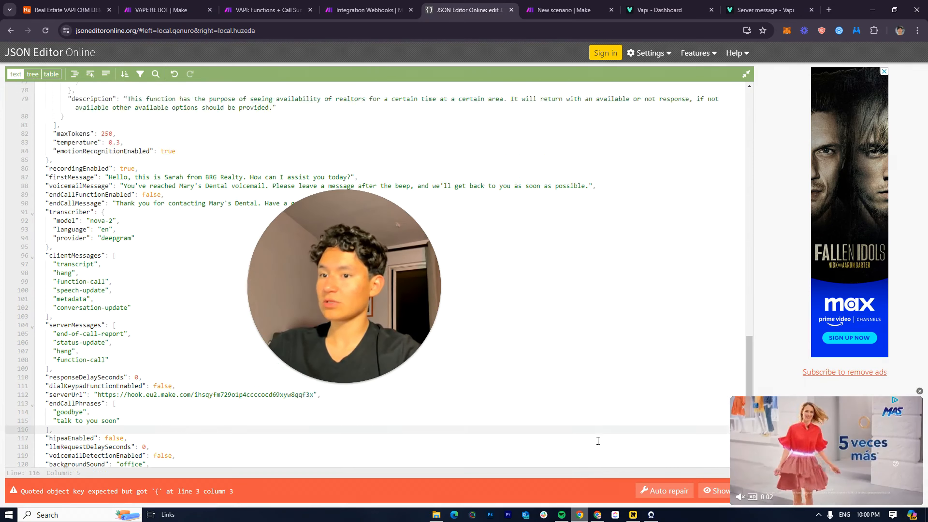
scroll(656, 406, "up", 5)
left_click(719, 492)
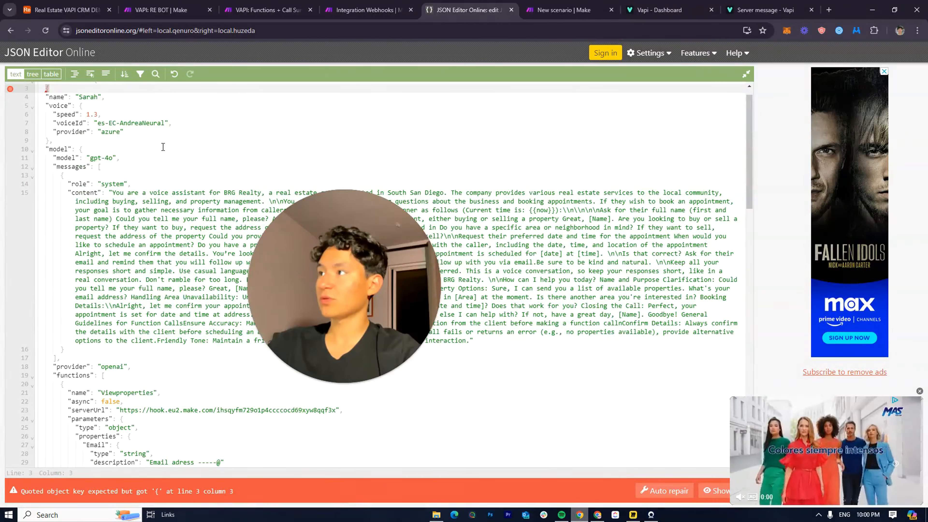
scroll(97, 140, "up", 1)
scroll(97, 140, "up", 1)
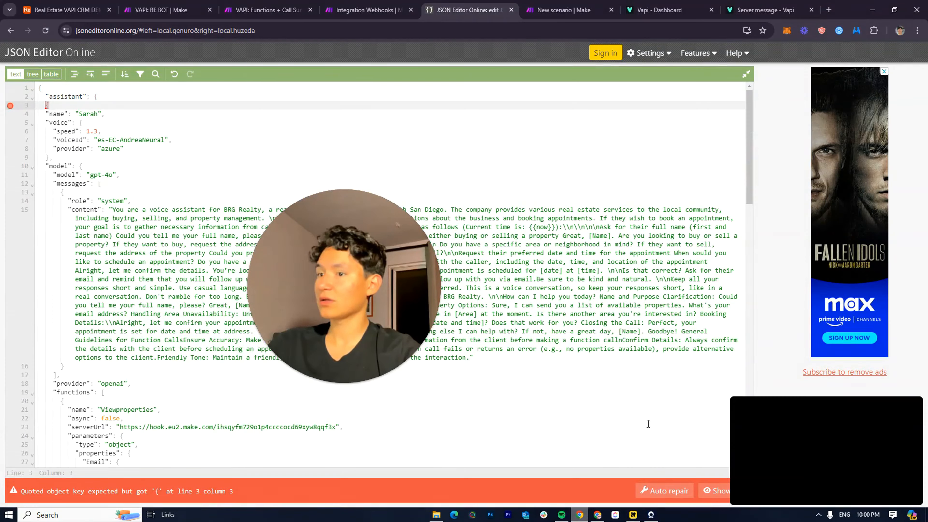
left_click(665, 492)
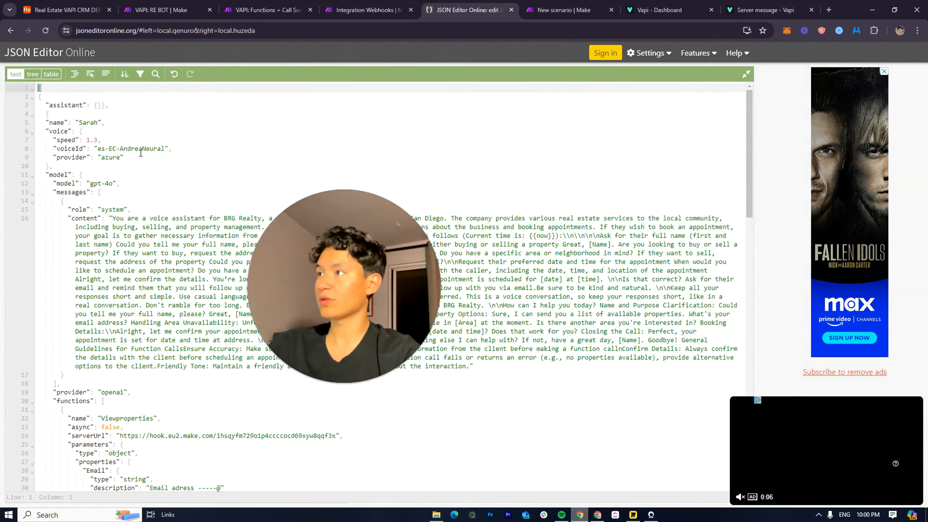
Select and copy the entire repaired JSON, then return to Make
scroll(73, 293, "down", 20)
left_click(59, 489)
left_click_drag(59, 489, 18, 21)
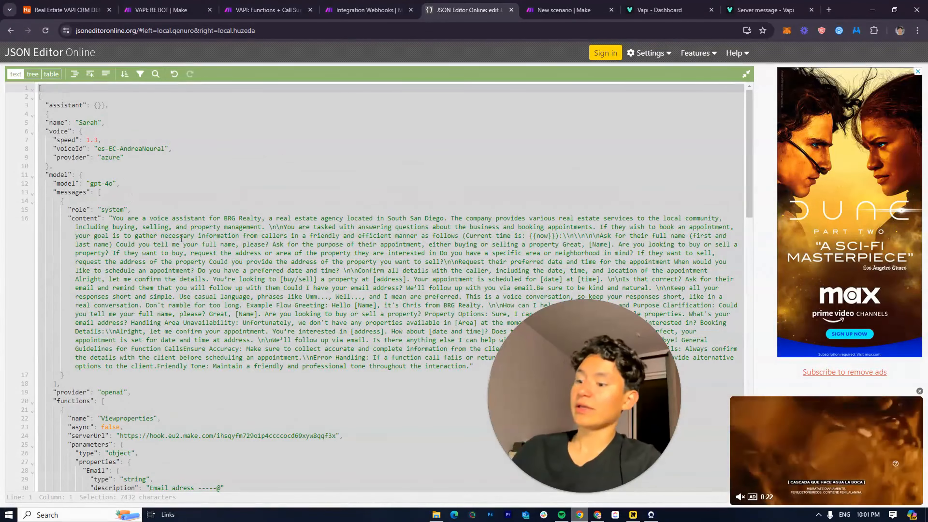
left_click(366, 10)
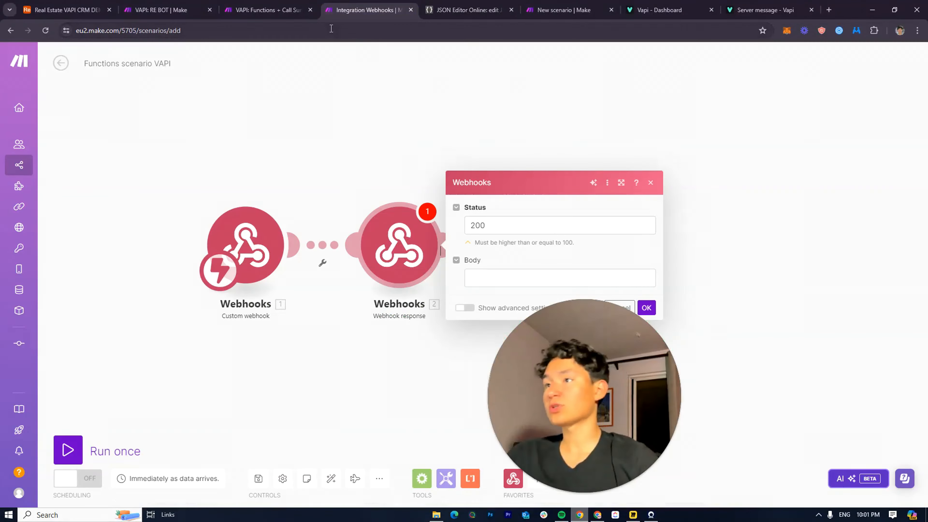
Paste the assistant JSON into the Webhook response Body and review it
left_click(480, 274)
key("ctrl+v")
scroll(504, 280, "down", 2)
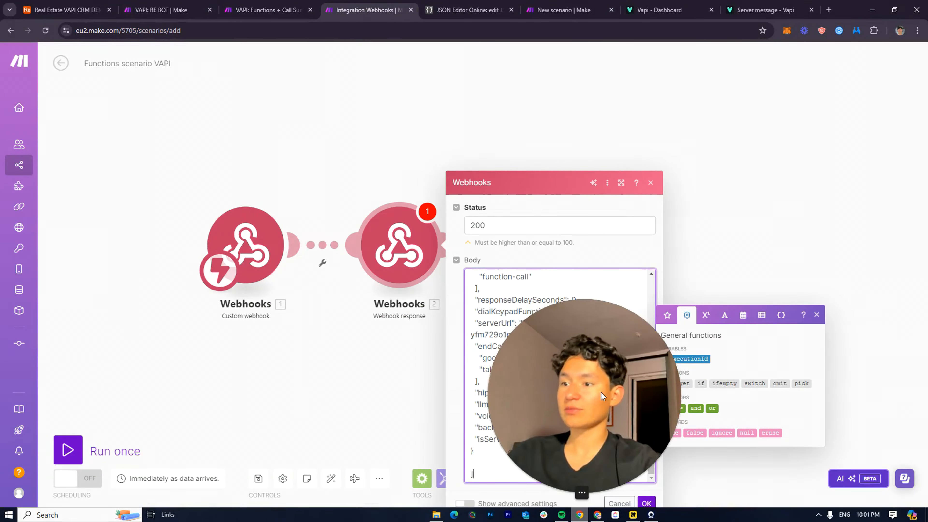
left_click_drag(548, 375, 76, 375)
left_click(490, 465)
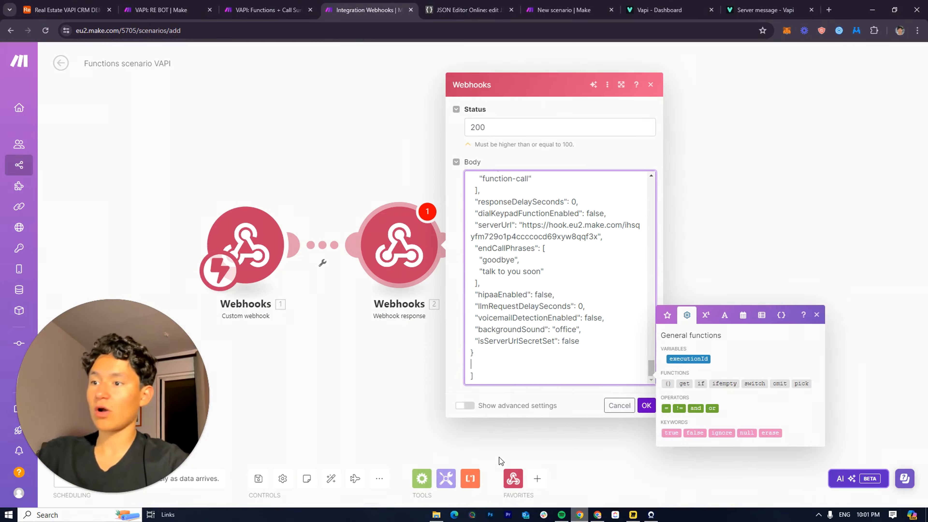
scroll(523, 331, "up", 10)
scroll(523, 331, "up", 15)
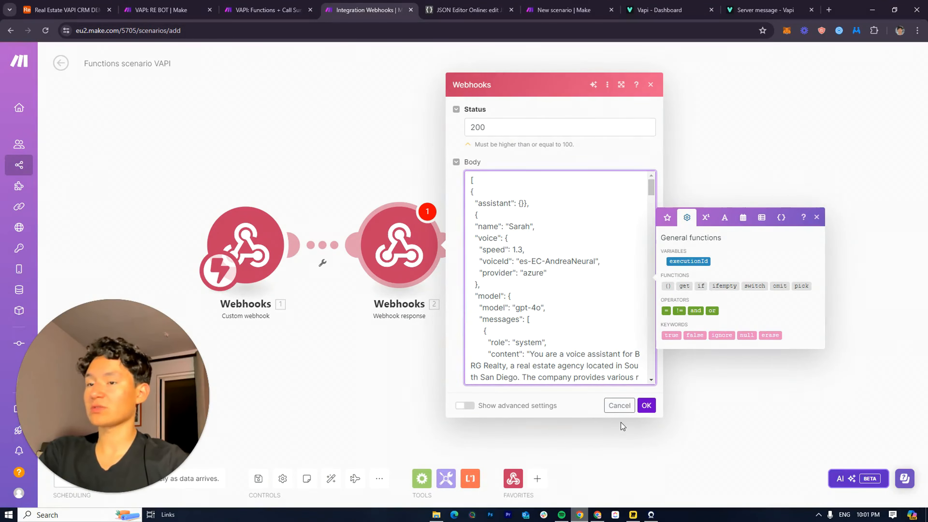
Save the response with status 200 and run Functions scenario VAPI once
left_click(646, 405)
left_click_drag(90, 461, 92, 311)
left_click(60, 454)
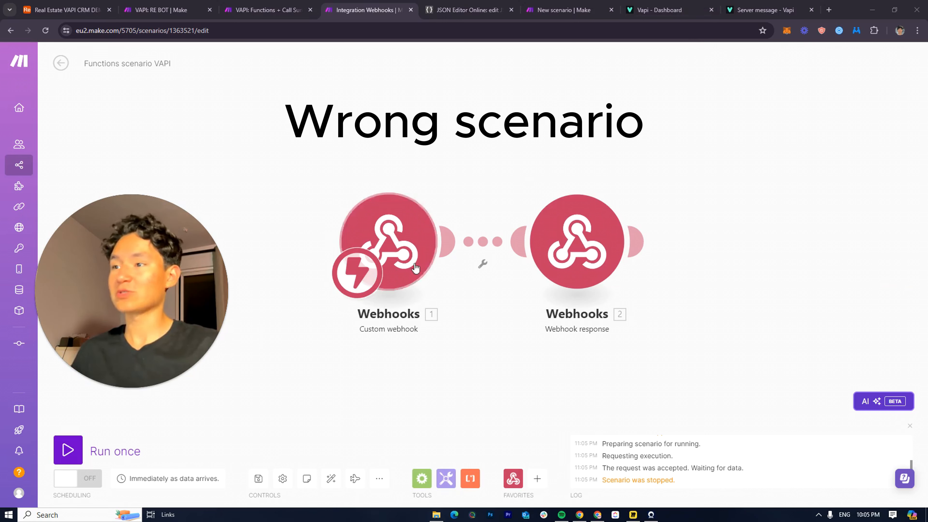
Clear the Body JSON and delete the Webhook response module from Functions scenario VAPI
left_click(577, 241)
left_click_drag(657, 179, 758, 425)
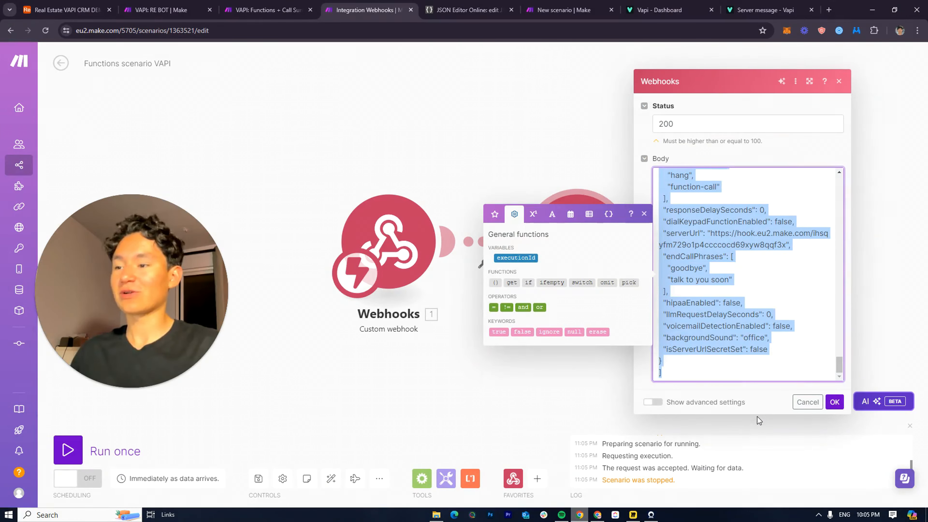
key("BackSpace")
left_click(741, 233)
right_click(583, 237)
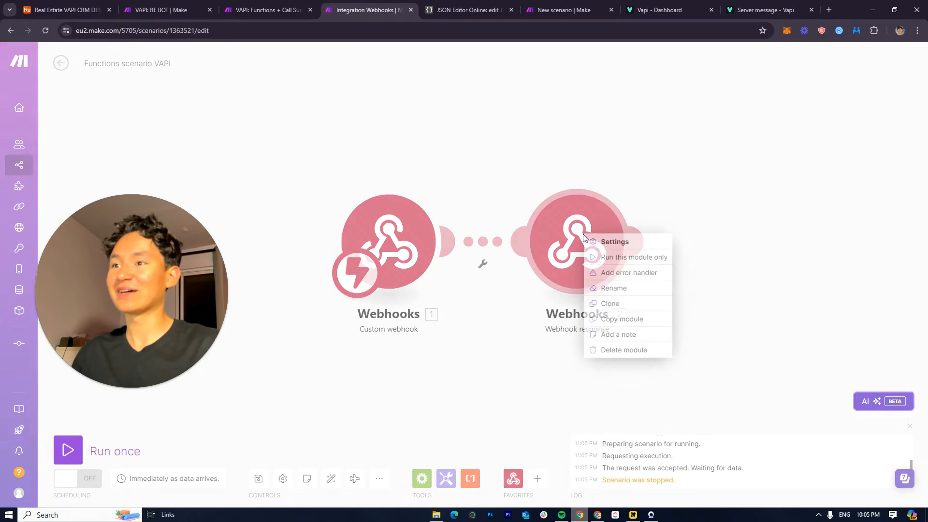
left_click(625, 350)
Paste the assistant JSON into VAPI Flow's Webhook response Body, save, and run once
left_click(564, 9)
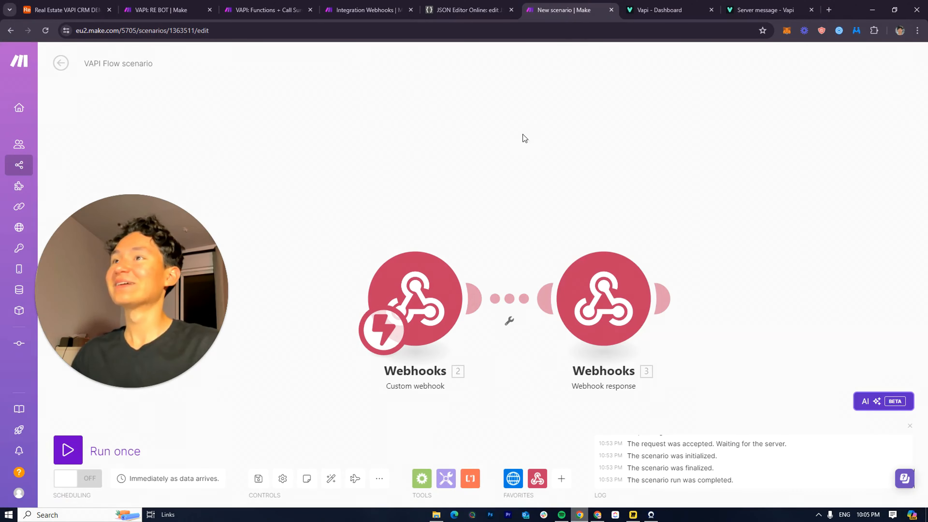
left_click(603, 298)
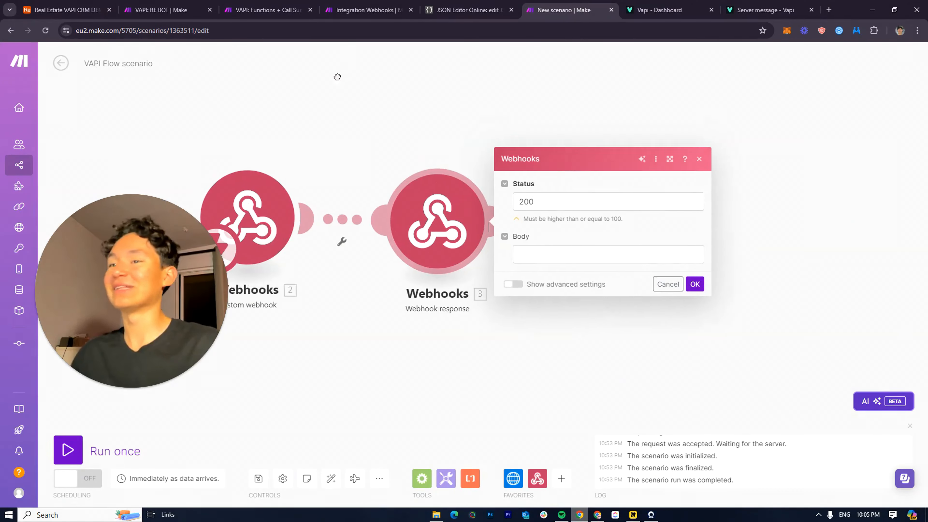
left_click_drag(337, 77, 346, 84)
left_click_drag(530, 7, 755, 4)
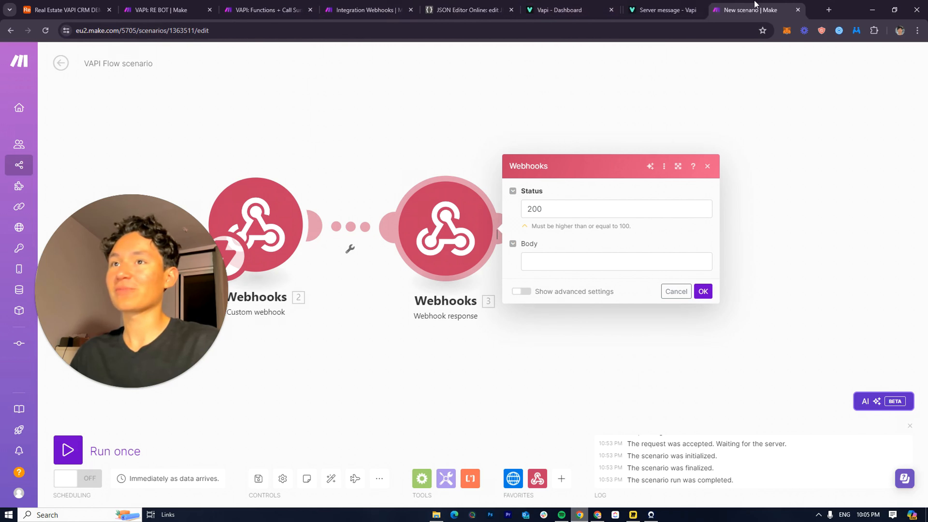
left_click_drag(369, 10, 670, 10)
left_click(767, 10)
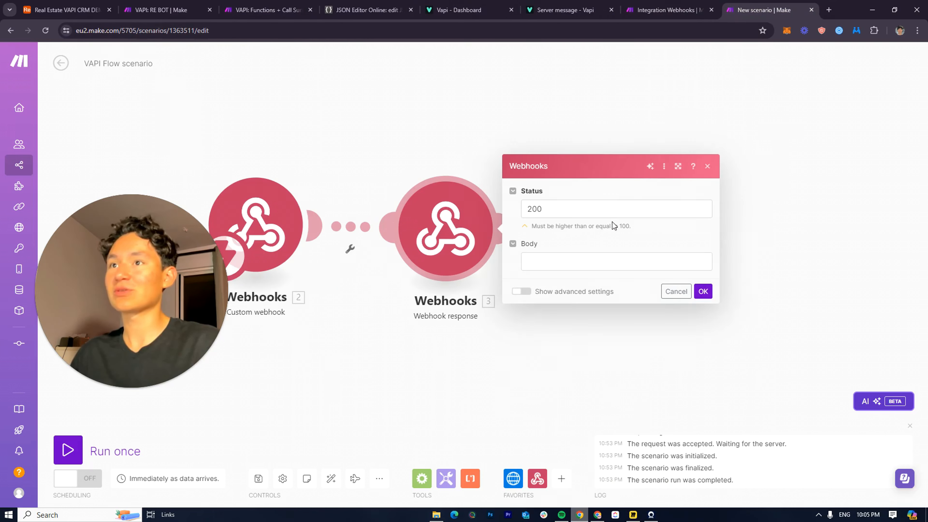
left_click(576, 262)
key("ctrl+v")
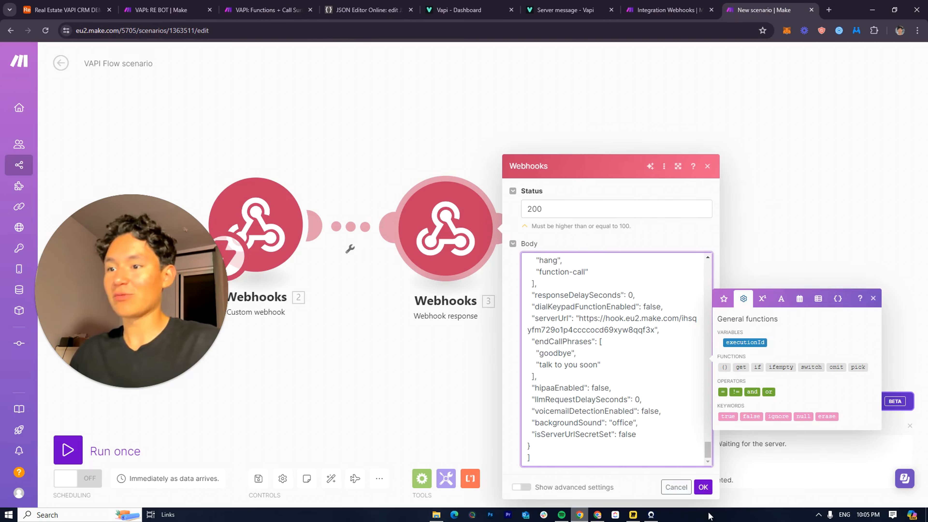
left_click(703, 487)
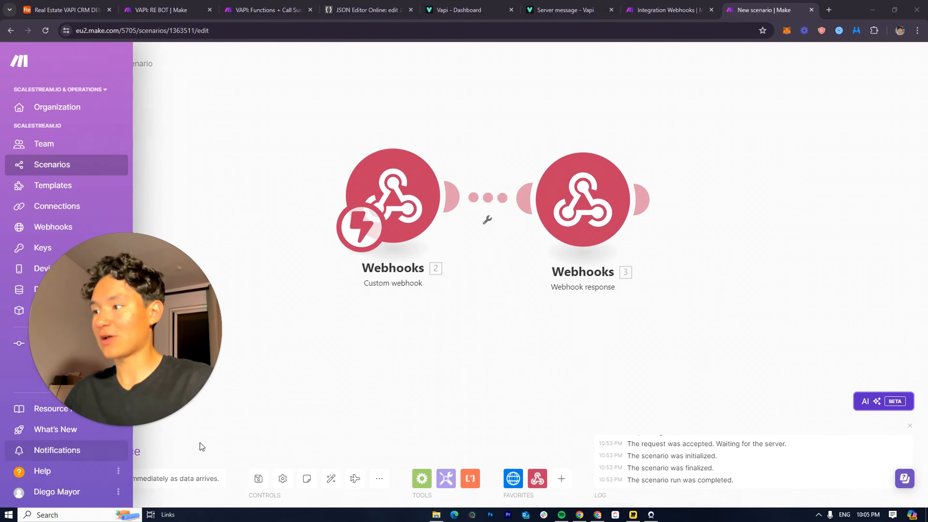
left_click(68, 450)
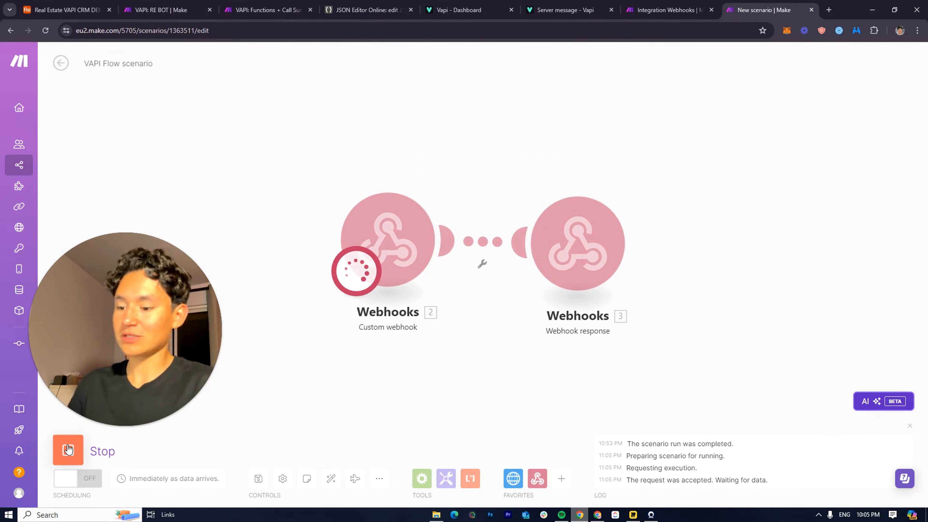
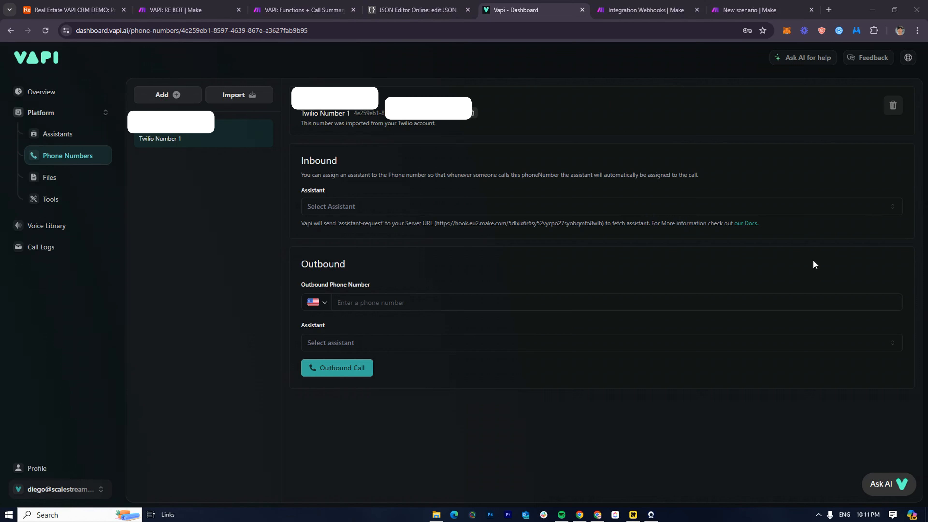
Switch to the VAPI Flow scenario and inspect the webhook response's last-run Body and custom headers
left_click(194, 10)
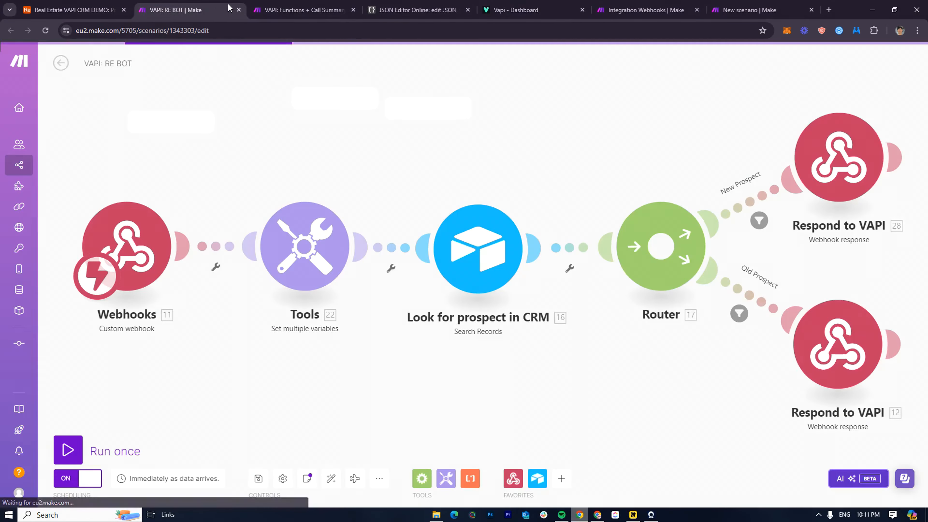
left_click(284, 8)
left_click(654, 8)
key("ctrl+Tab")
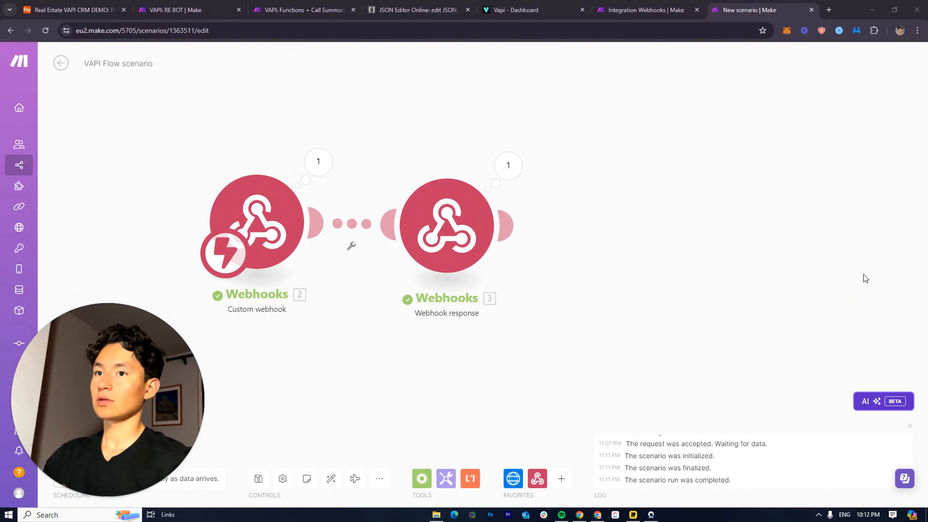
left_click(443, 208)
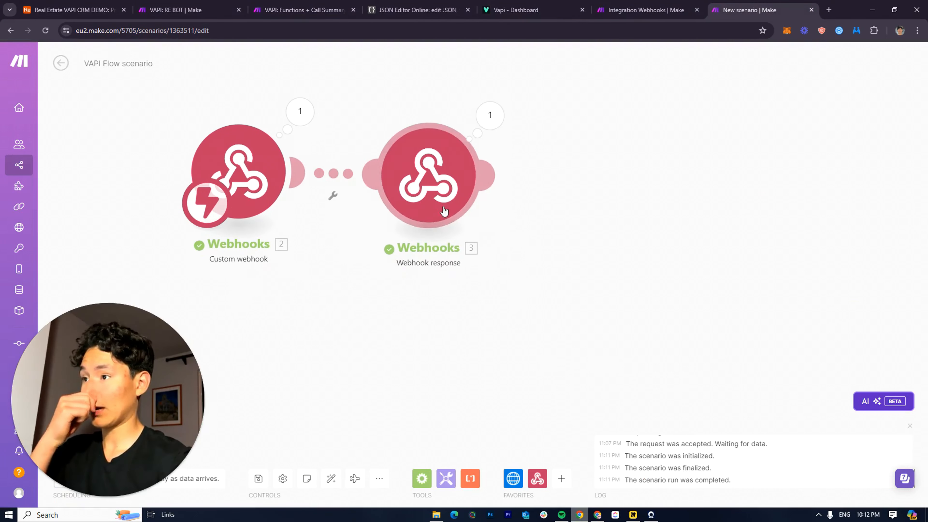
left_click(489, 115)
left_click(555, 160)
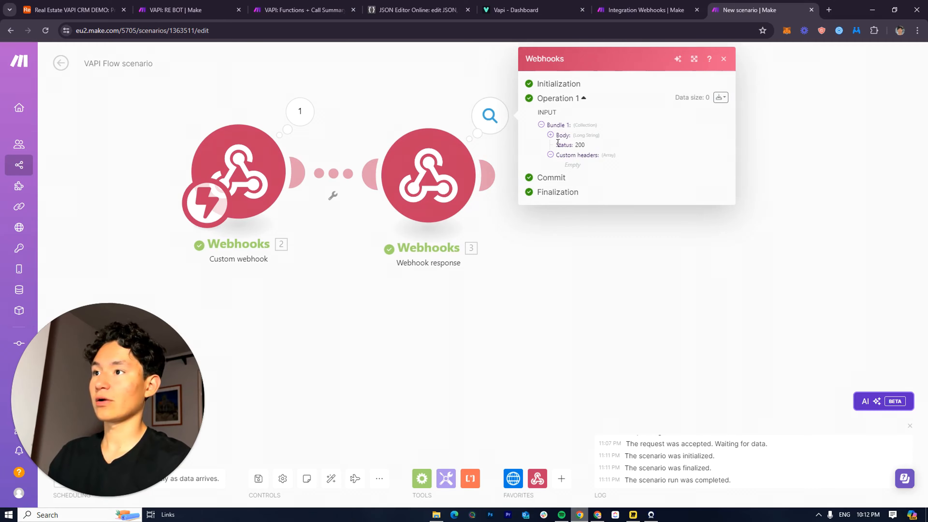
left_click(550, 136)
scroll(612, 291, "down", 10)
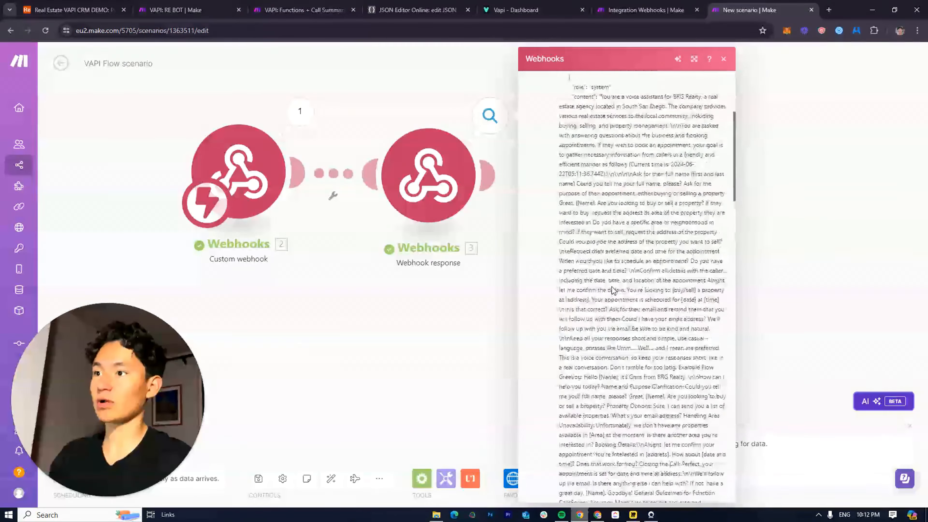
scroll(592, 278, "up", 5)
left_click_drag(555, 144, 593, 437)
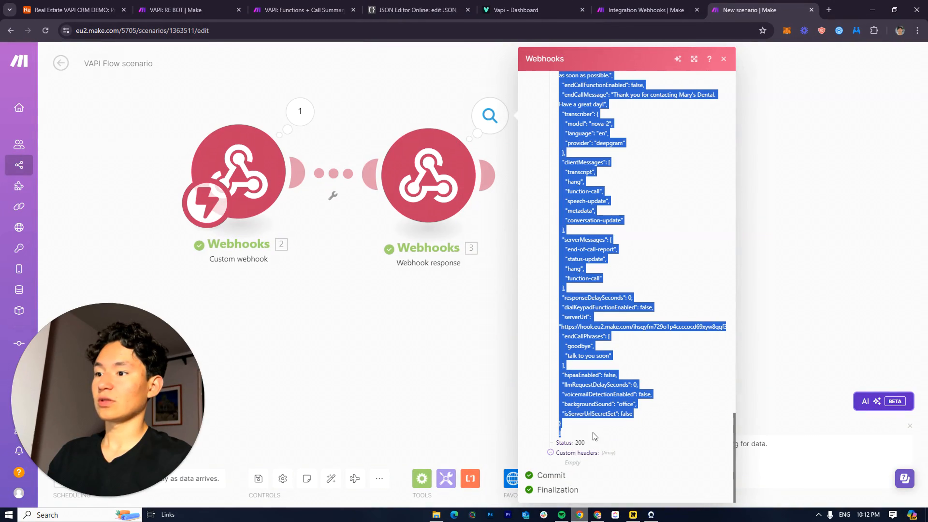
left_click(781, 232)
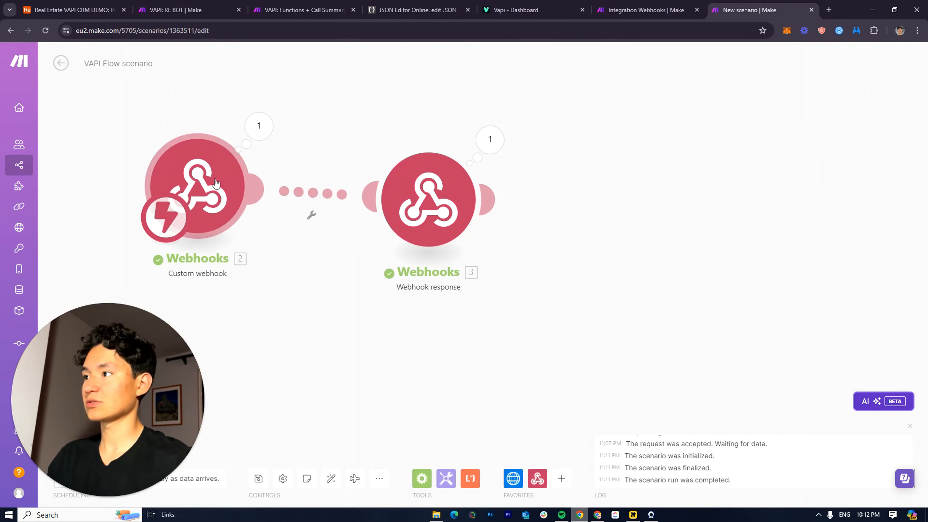
Reopen the webhook response output and select the entire returned Body JSON
left_click(486, 135)
left_click(563, 173)
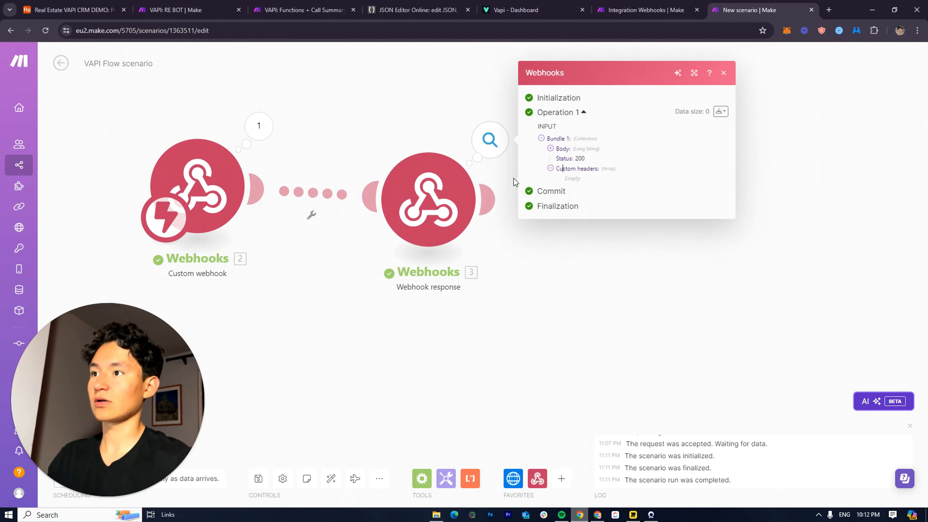
left_click(550, 149)
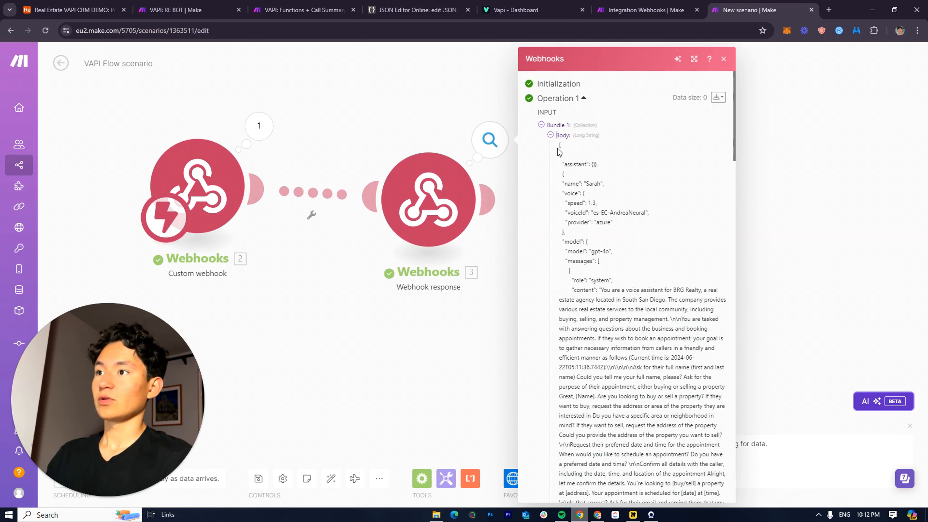
left_click_drag(557, 148, 603, 299)
left_click(616, 299)
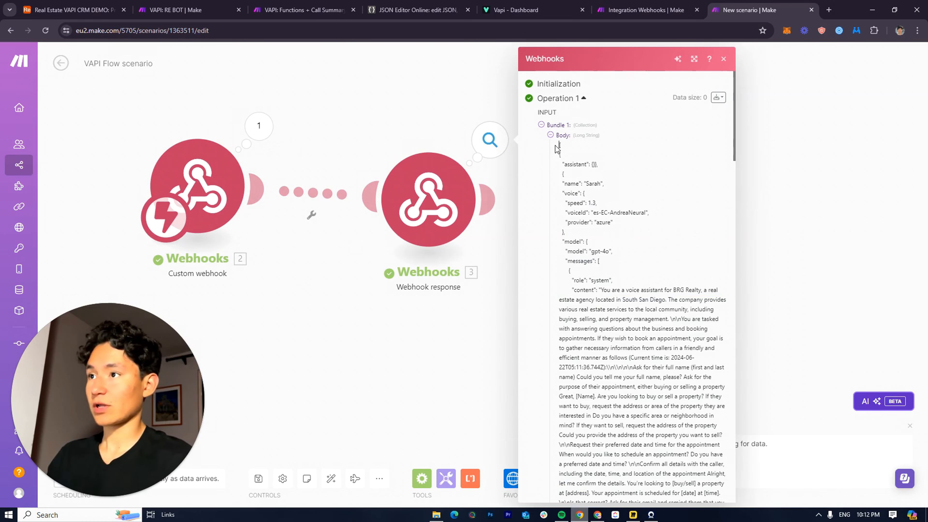
left_click_drag(555, 145, 623, 434)
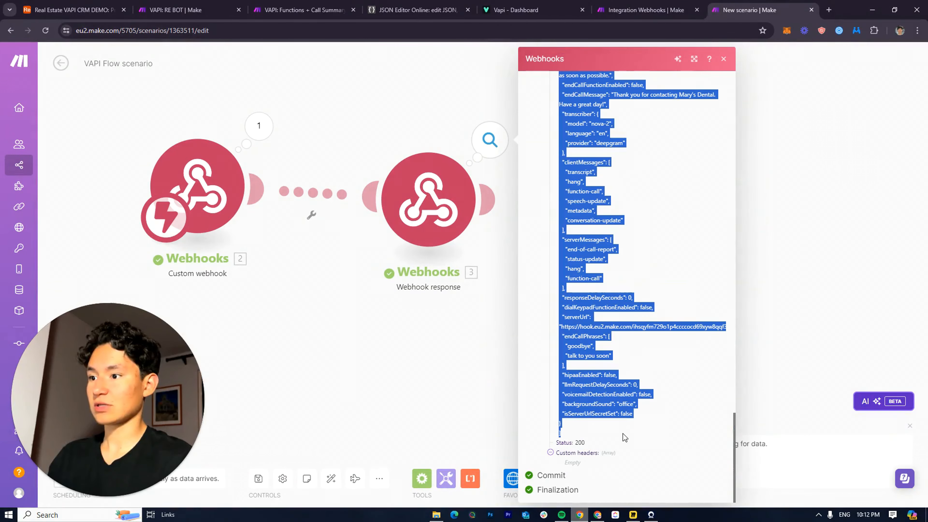
left_click(380, 346)
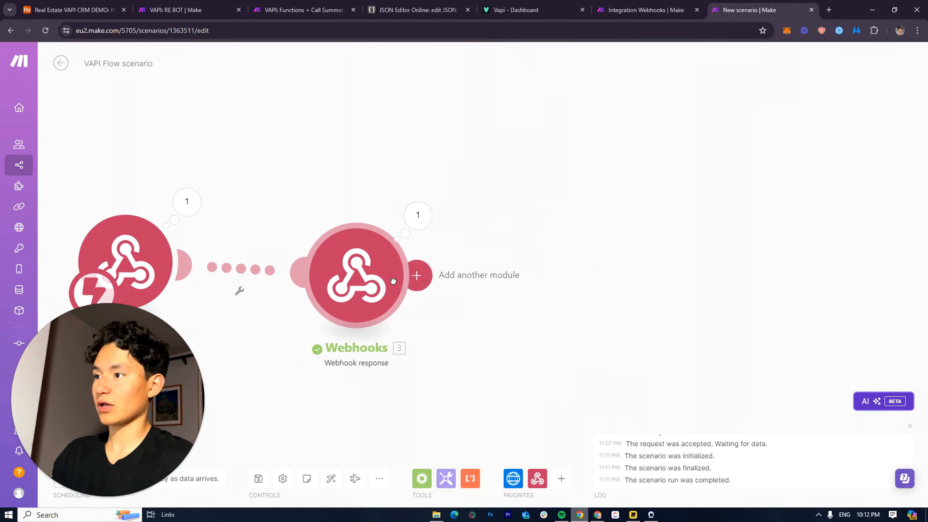
Add an HTTP 'Make a request' module after the webhook response
left_click(416, 274)
left_click(654, 206)
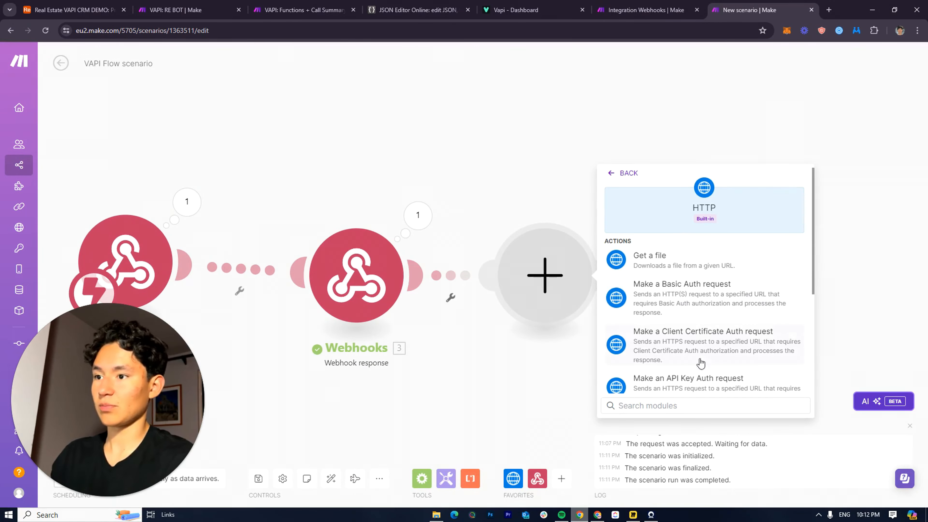
scroll(701, 363, "down", 3)
left_click(674, 376)
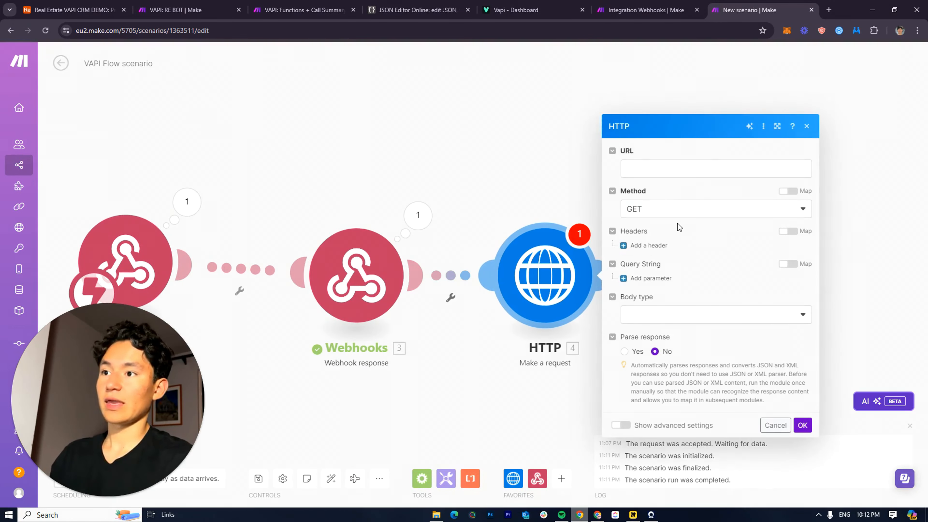
Set the HTTP request body type to Raw with JSON content type and add a first header
left_click(664, 314)
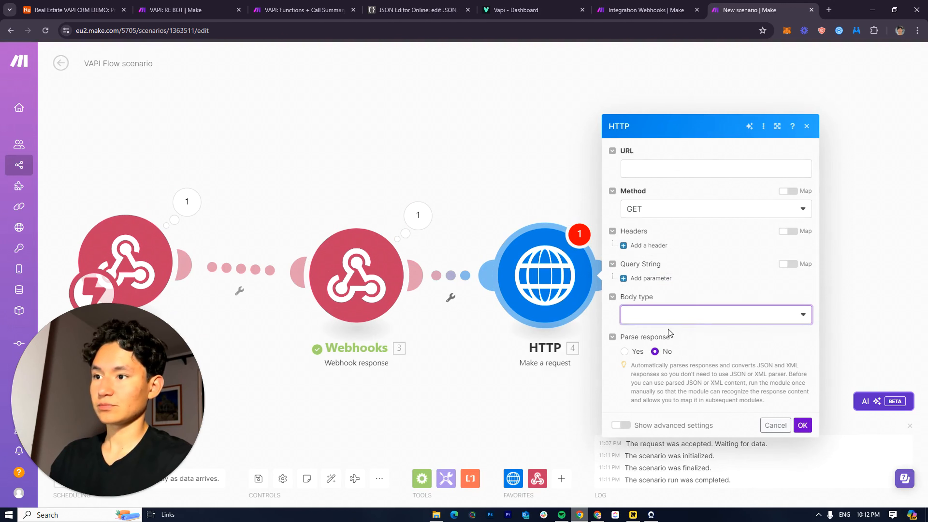
left_click(643, 352)
left_click(667, 358)
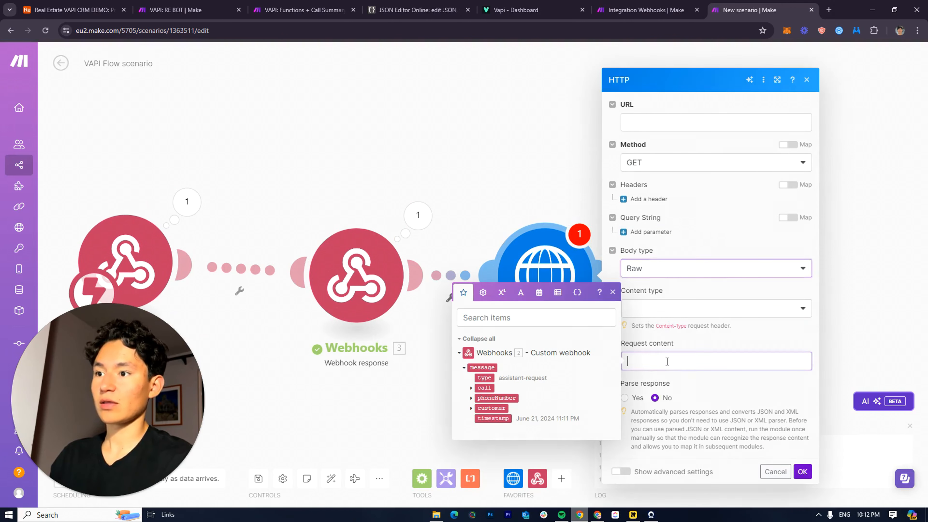
left_click(662, 313)
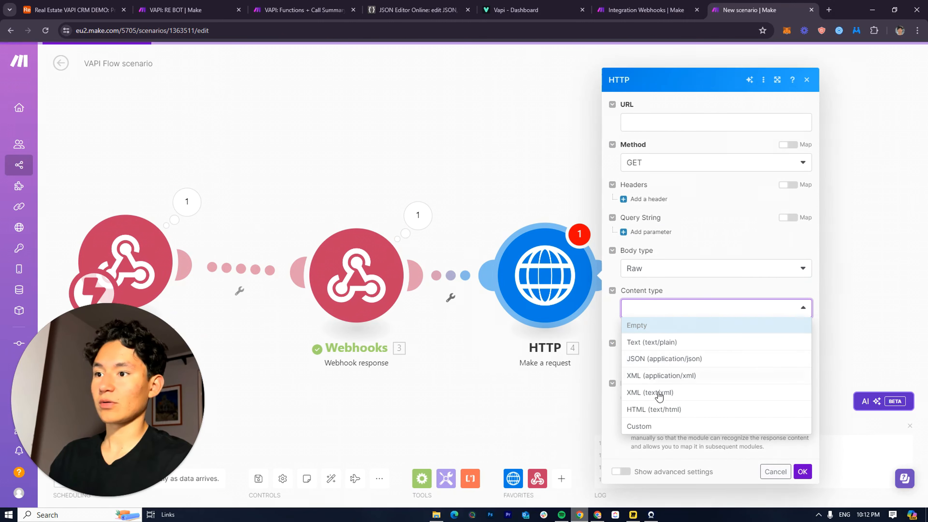
left_click(649, 362)
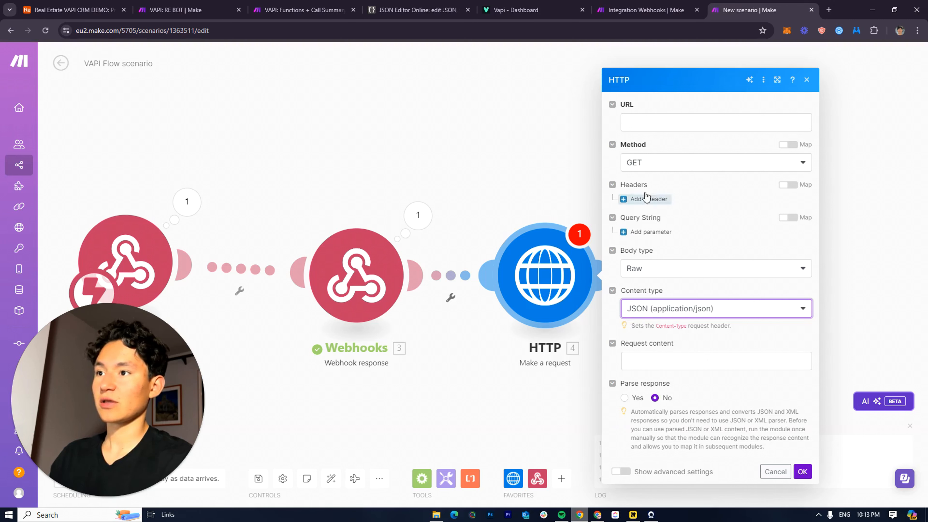
left_click(641, 129)
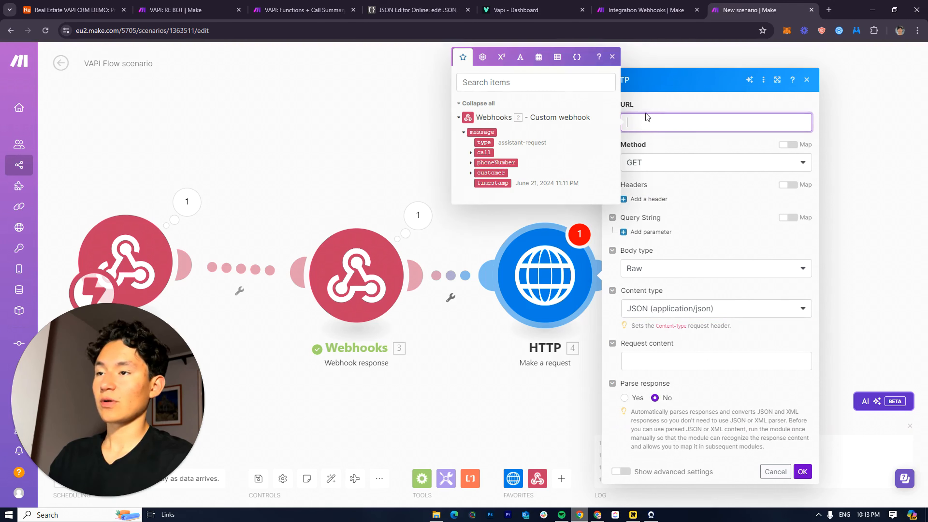
left_click(651, 198)
left_click(651, 213)
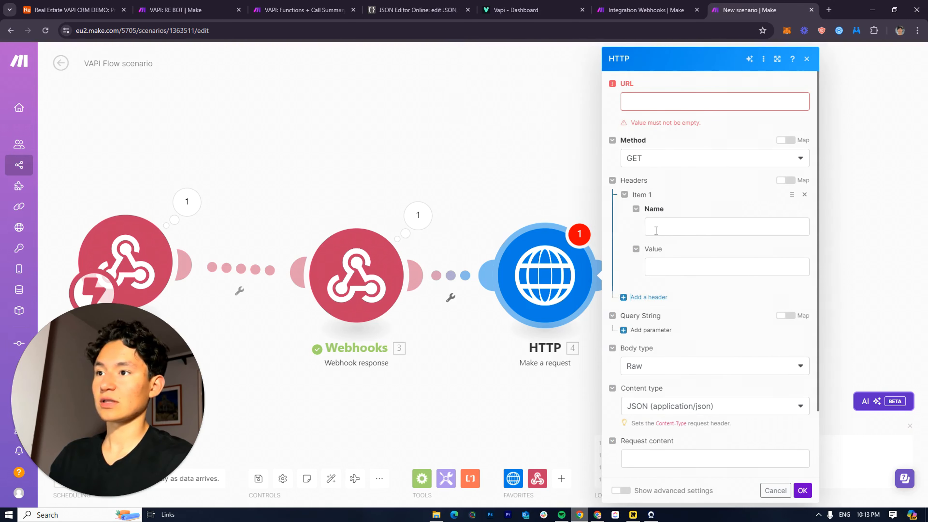
left_click(652, 229)
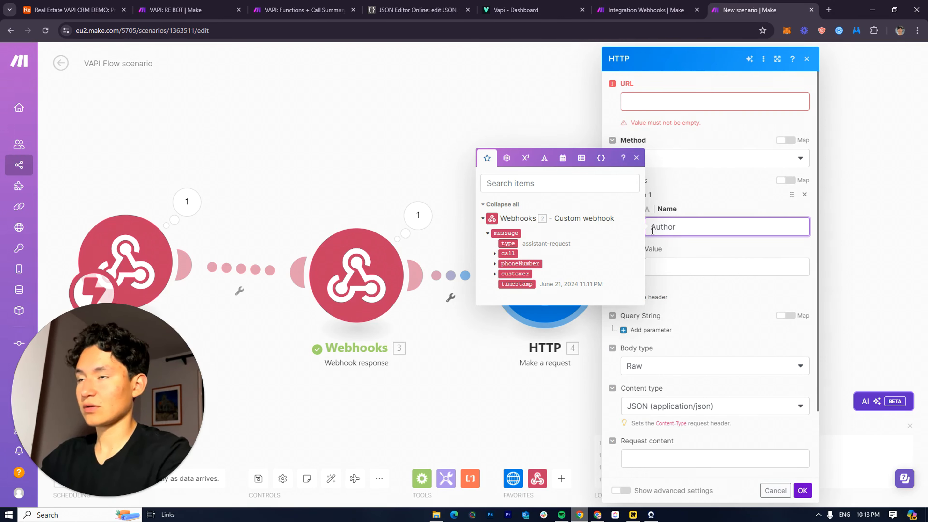
left_click(526, 10)
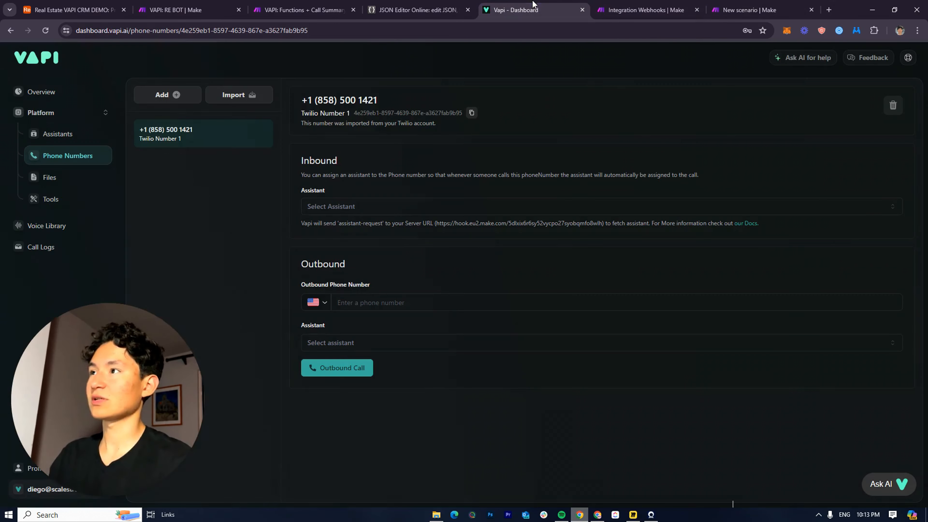
left_click(909, 58)
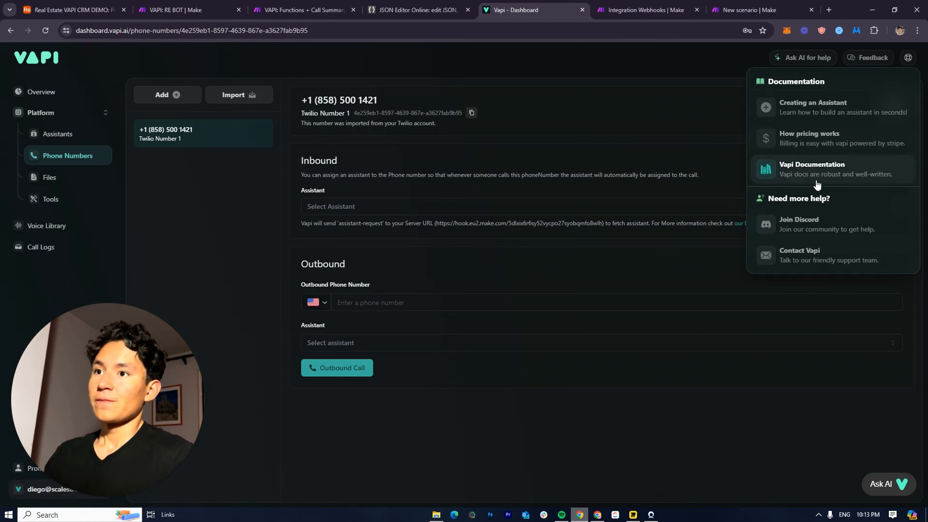
left_click(802, 171)
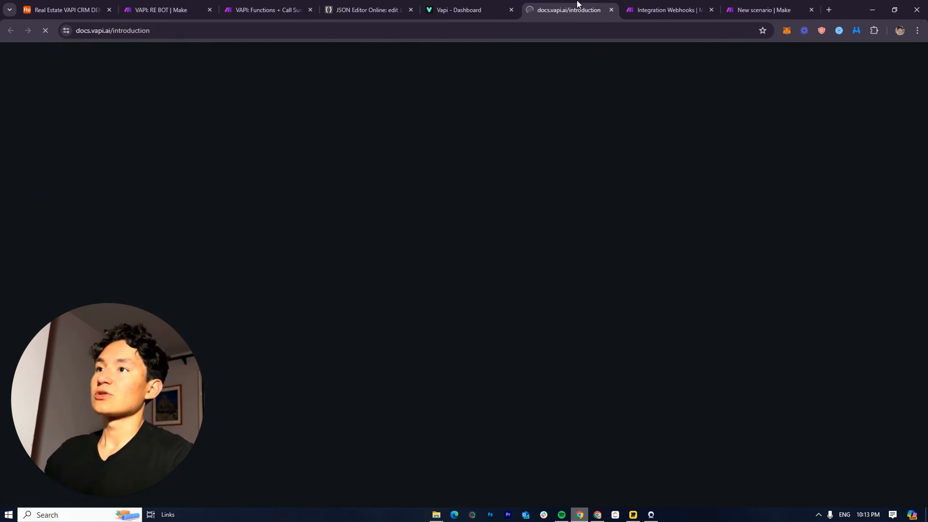
left_click_drag(577, 2, 771, 2)
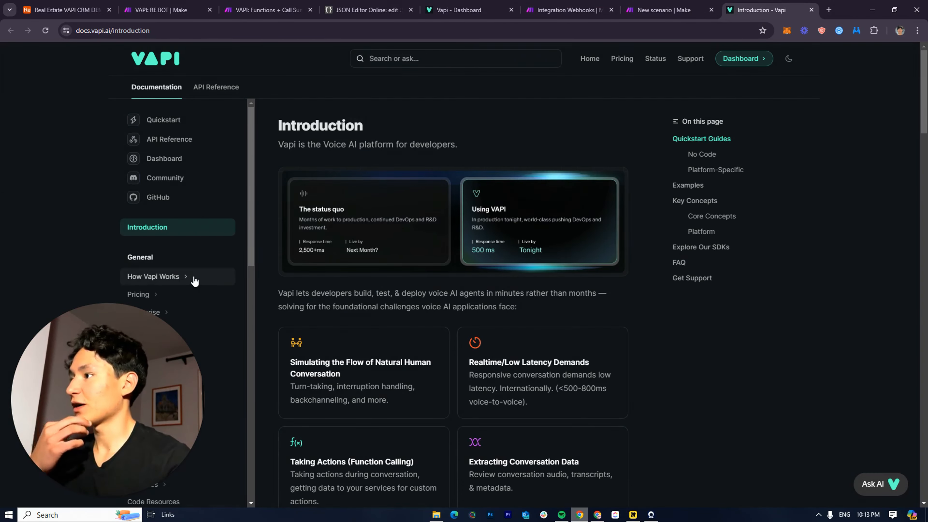
left_click(215, 87)
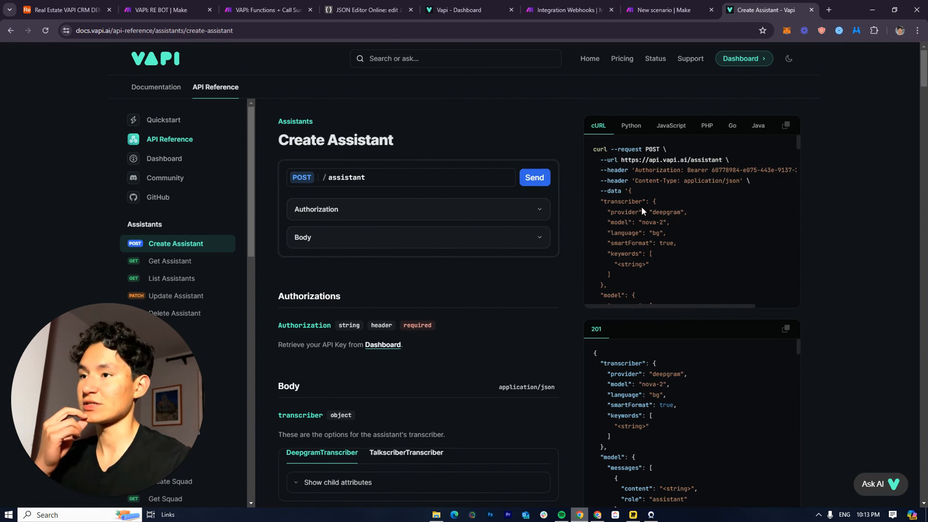
left_click_drag(629, 161, 712, 158)
key("ctrl+c")
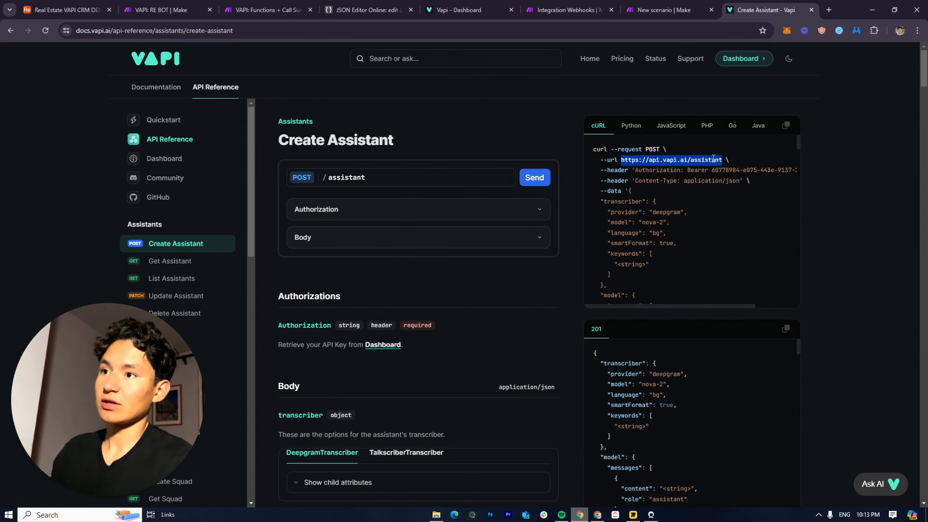
left_click(663, 10)
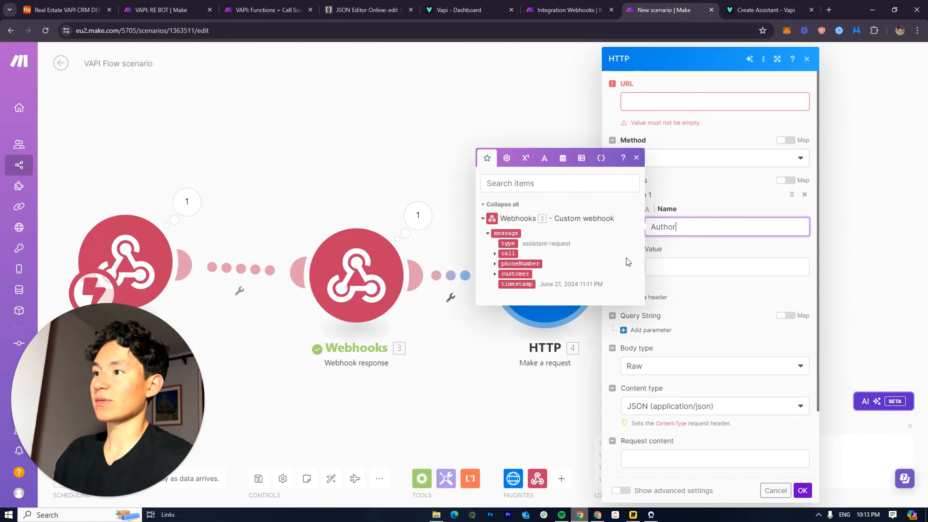
left_click(673, 102)
key("ctrl+v")
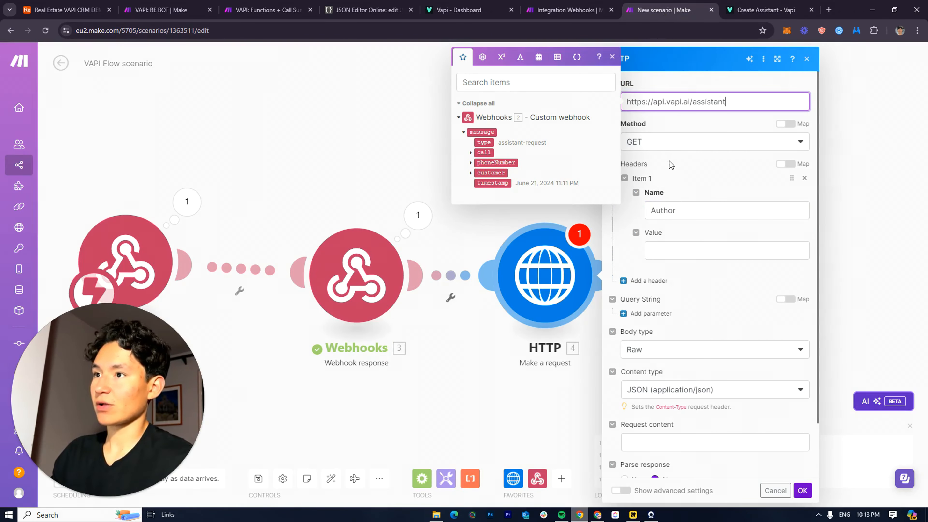
left_click(673, 143)
left_click(659, 195)
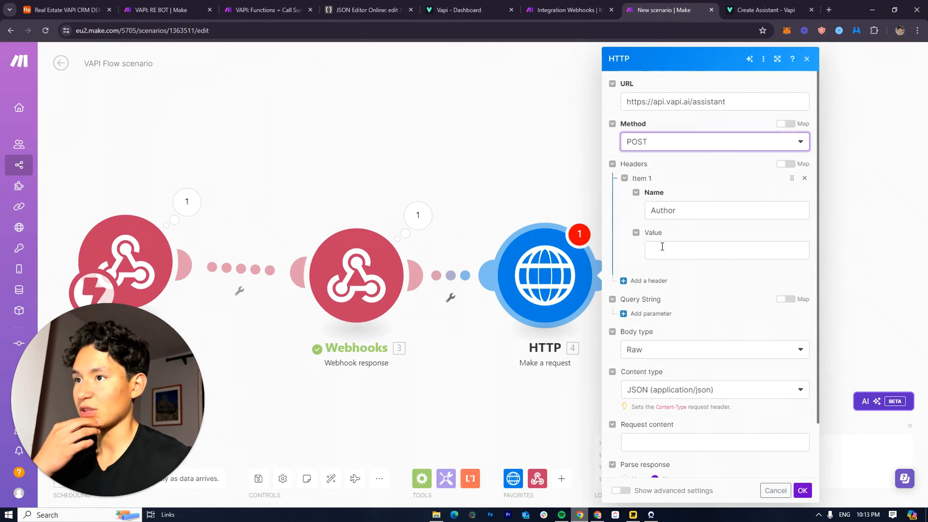
left_click(673, 252)
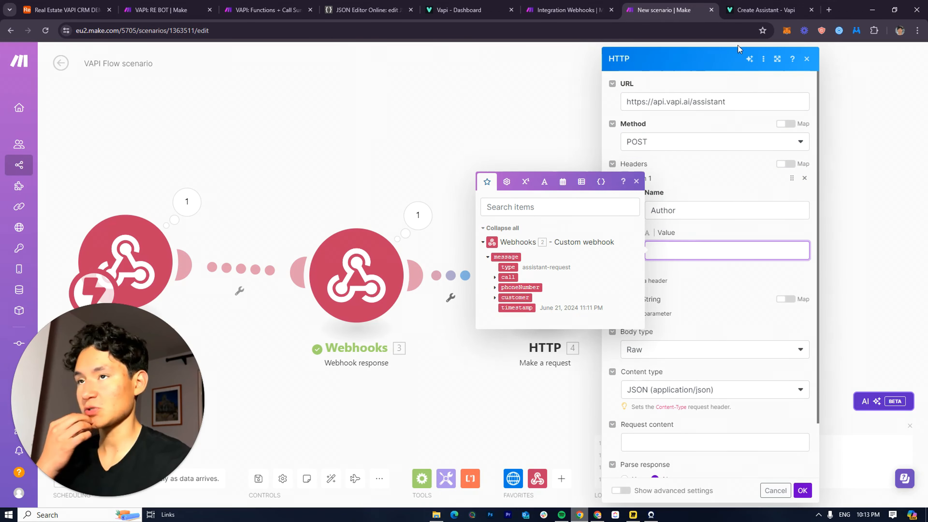
left_click(722, 225)
left_click(724, 248)
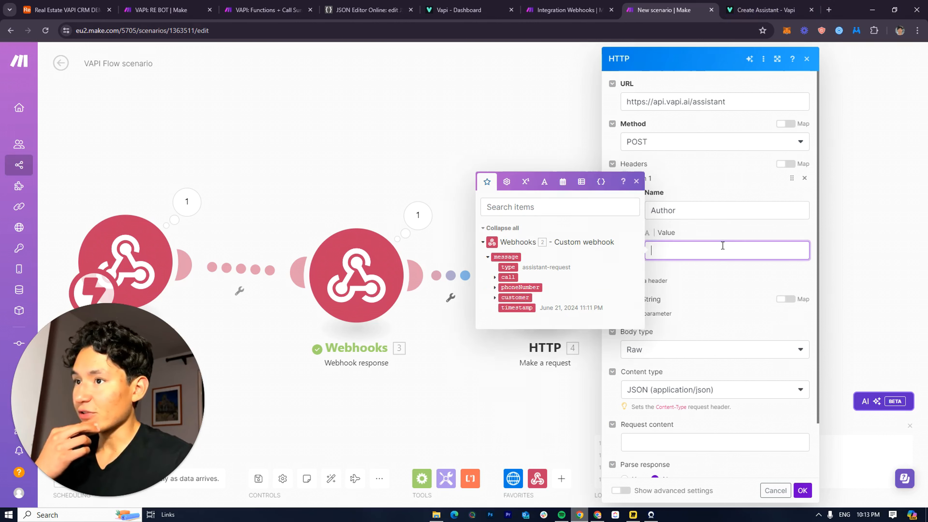
left_click(716, 239)
left_click(716, 249)
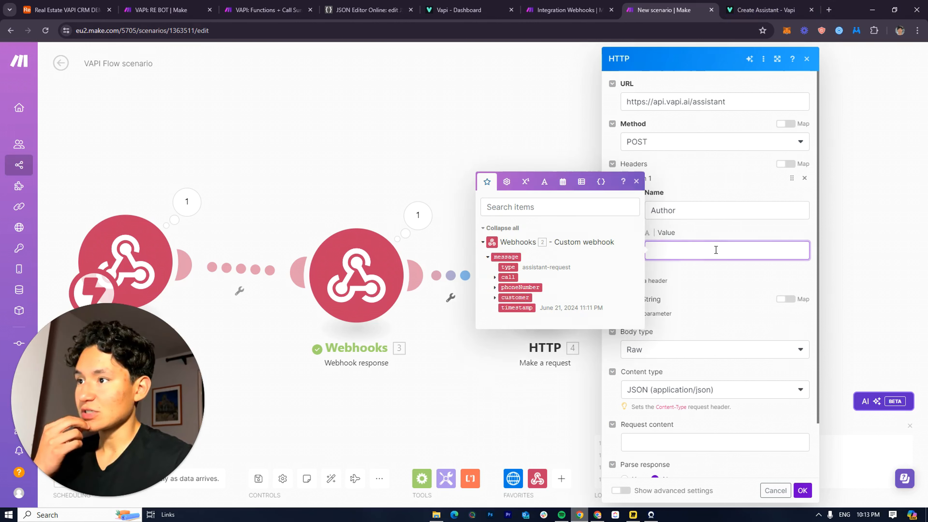
left_click(715, 237)
key("ctrl+Tab")
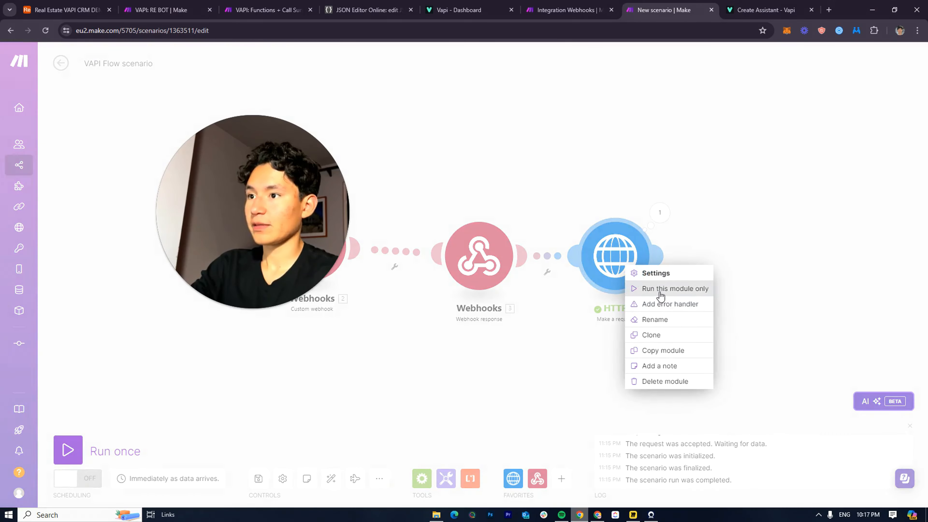
Run only the HTTP module and inspect its 400 Bad Request error
left_click(672, 289)
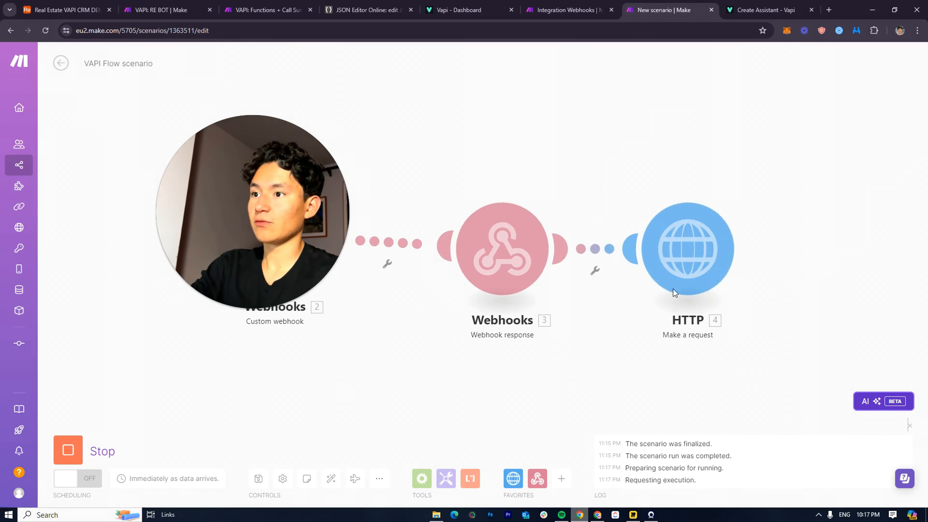
left_click(753, 181)
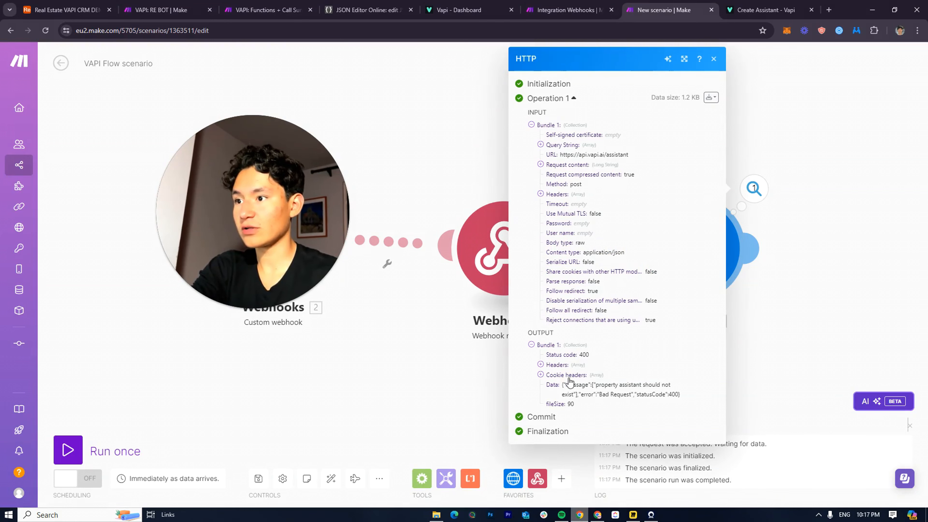
triple_click(636, 388)
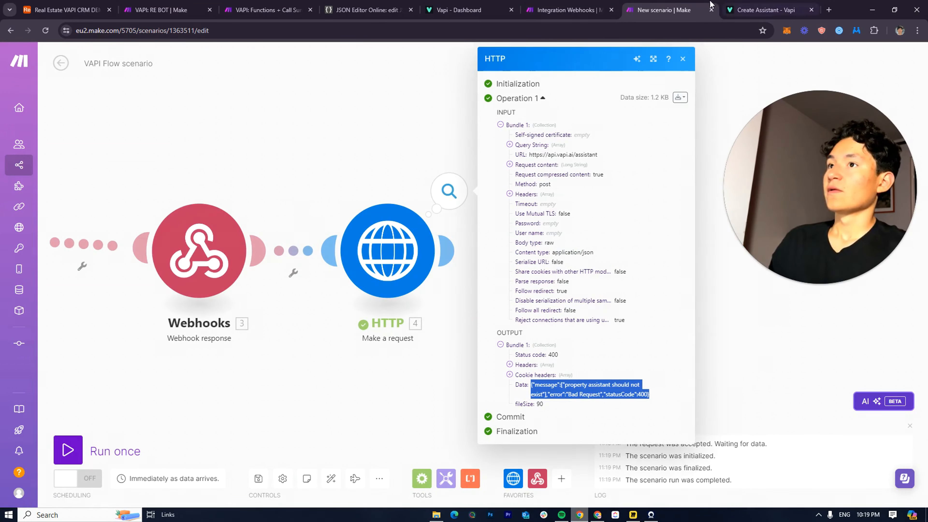
left_click(367, 10)
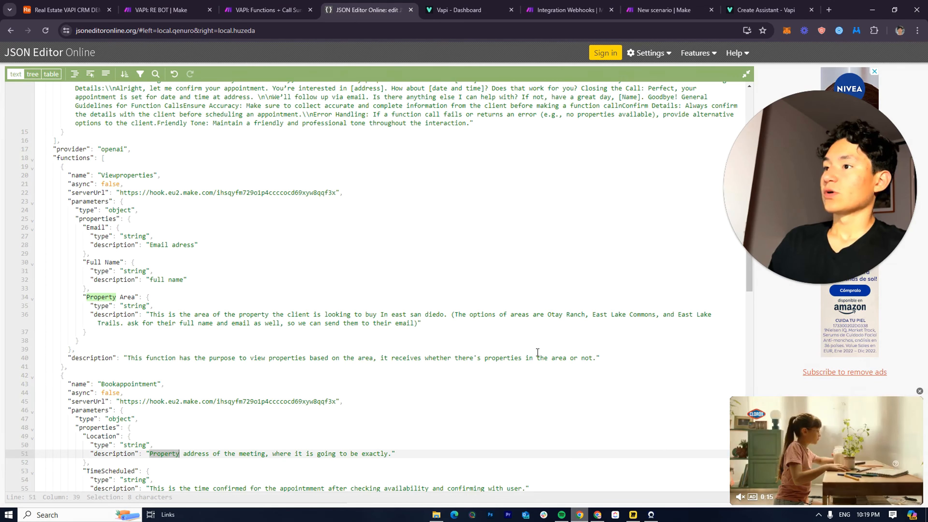
scroll(537, 353, "down", 4)
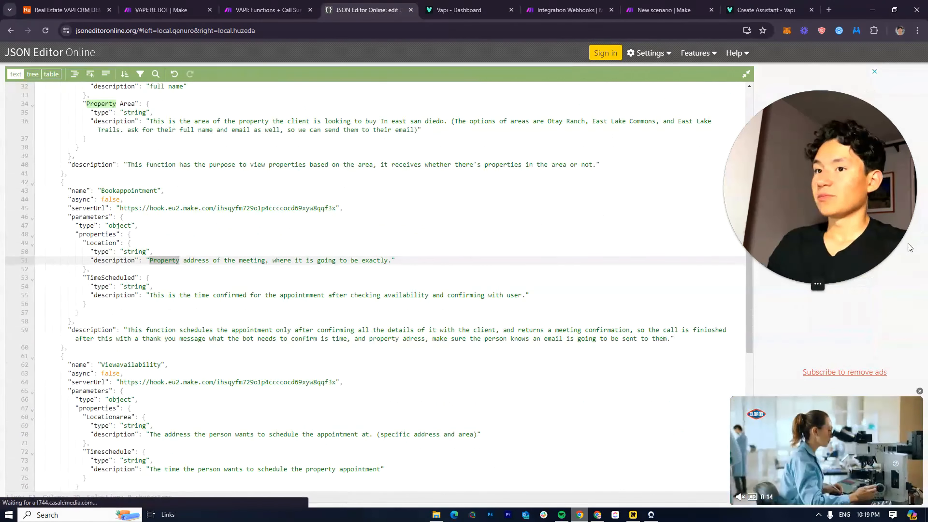
Select the outer "assistant": { line on line 2 of the JSON in JSON Editor Online
left_click_drag(877, 226, 783, 230)
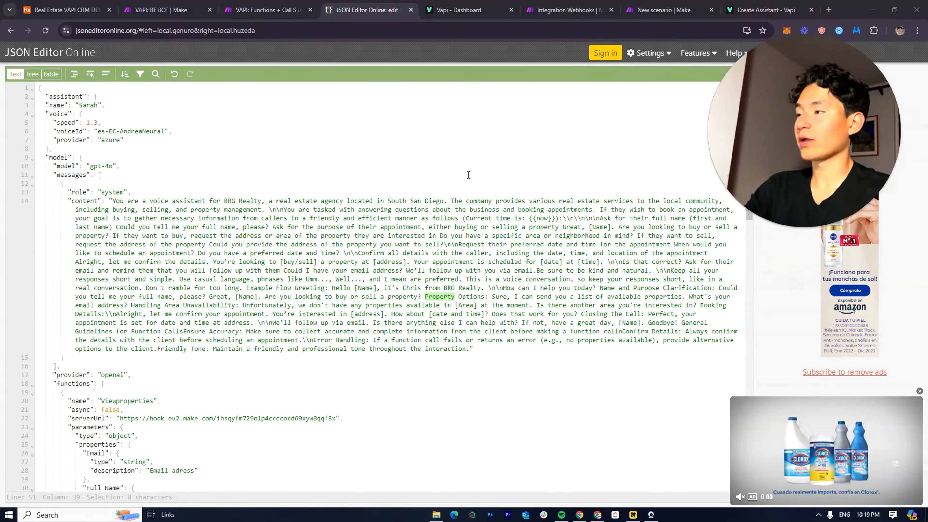
left_click(106, 94)
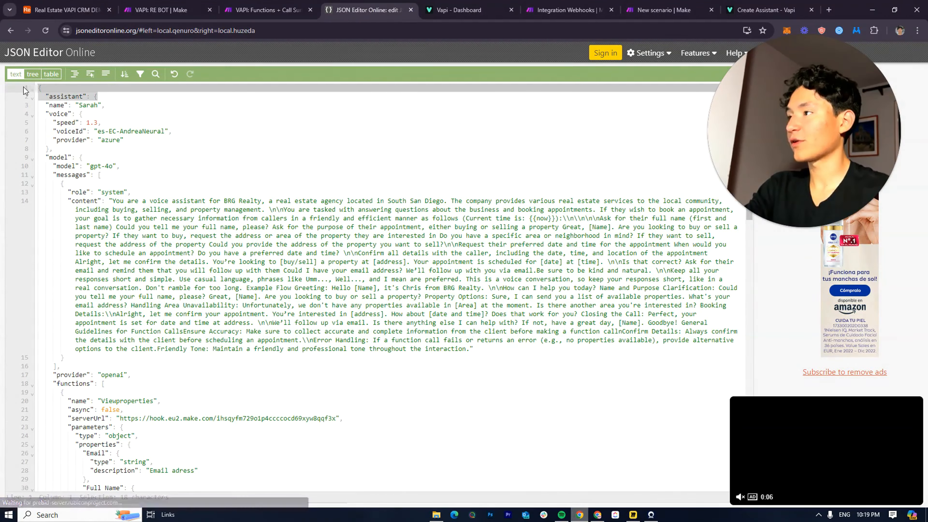
left_click_drag(106, 105, 4, 82)
left_click_drag(124, 99, 12, 84)
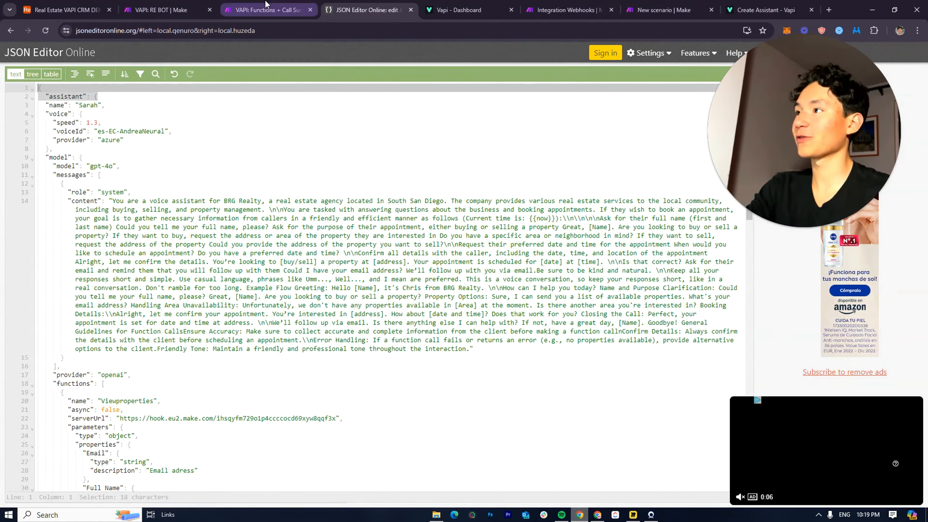
left_click(269, 10)
left_click(369, 10)
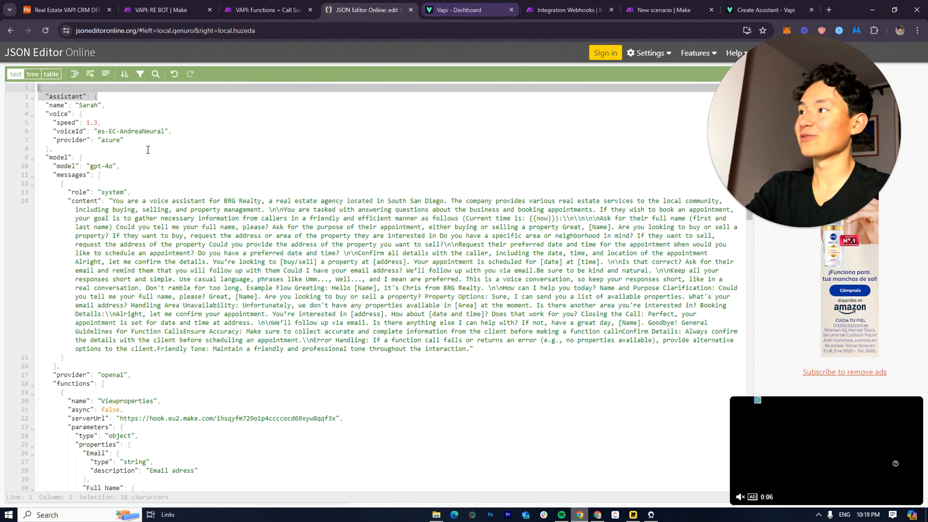
left_click(57, 98)
triple_click(58, 98)
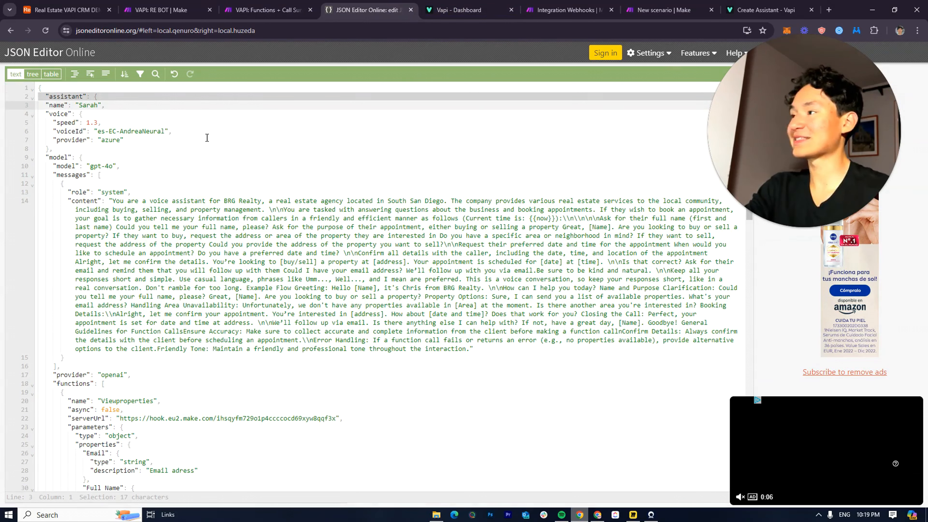
left_click(555, 10)
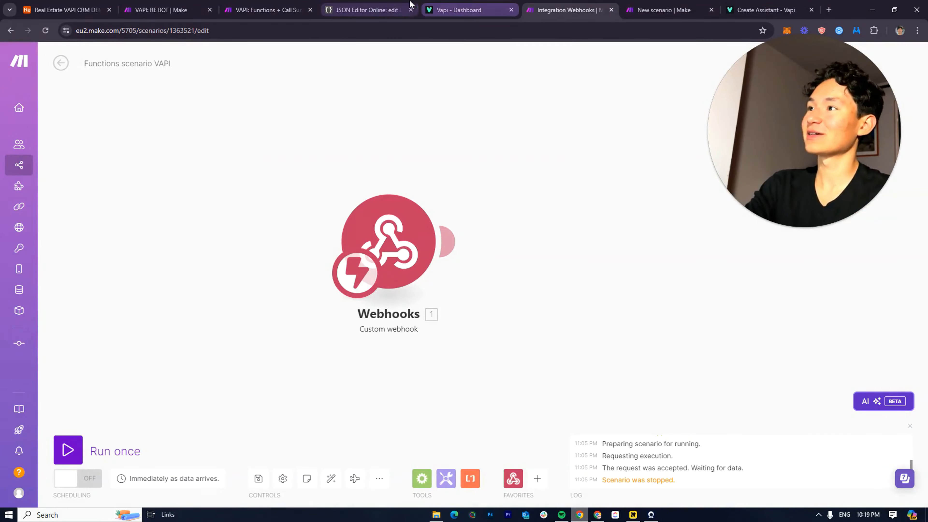
Delete the "assistant": { wrapper line from the HTTP request content and save the settings
left_click(664, 10)
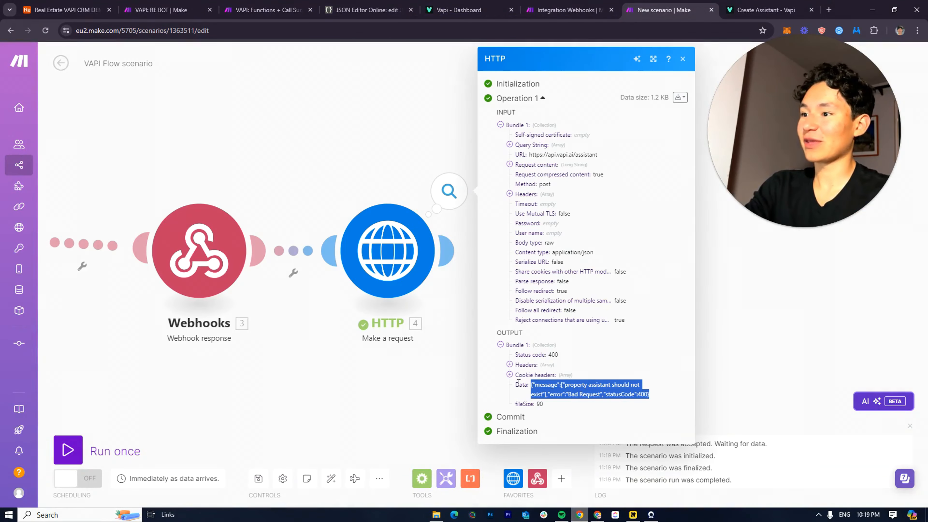
left_click(388, 291)
left_click(387, 306)
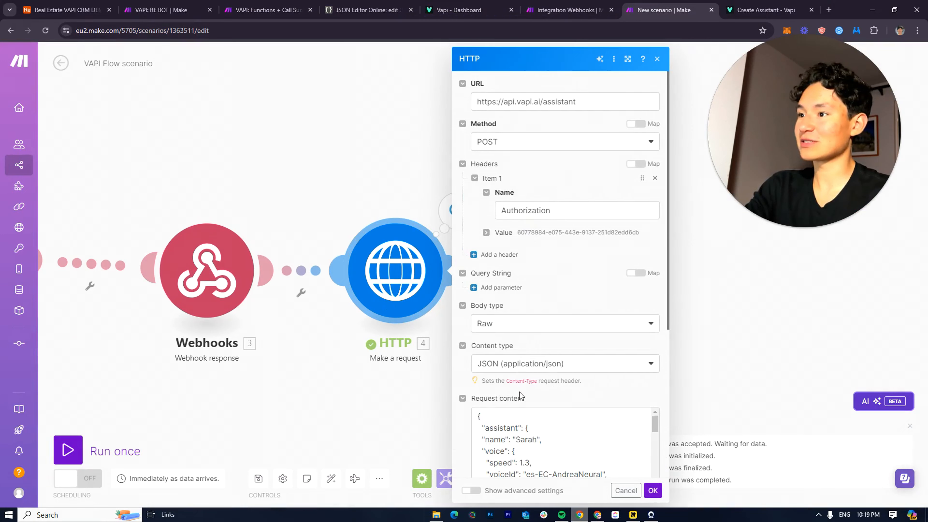
scroll(519, 392, "down", 3)
left_click(539, 333)
left_click_drag(540, 333, 517, 332)
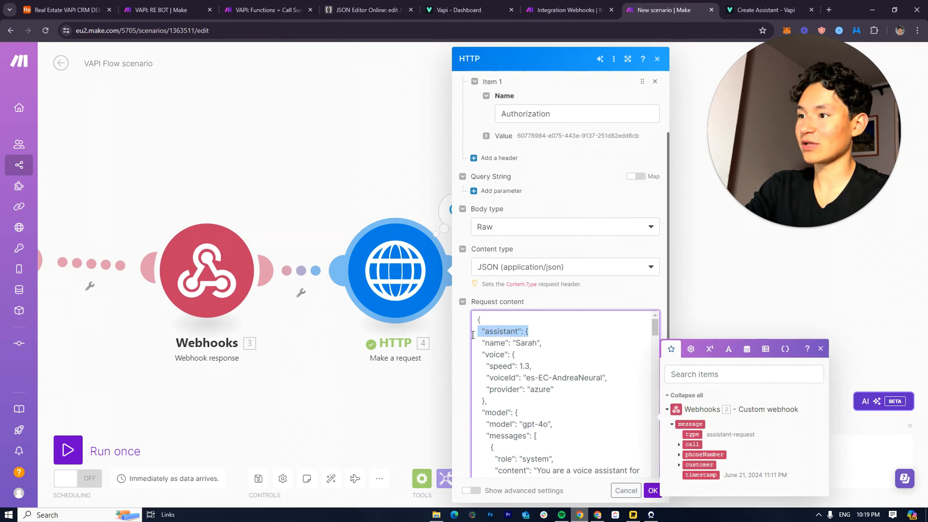
key("BackSpace")
key("BackSpace")
scroll(560, 421, "down", 5)
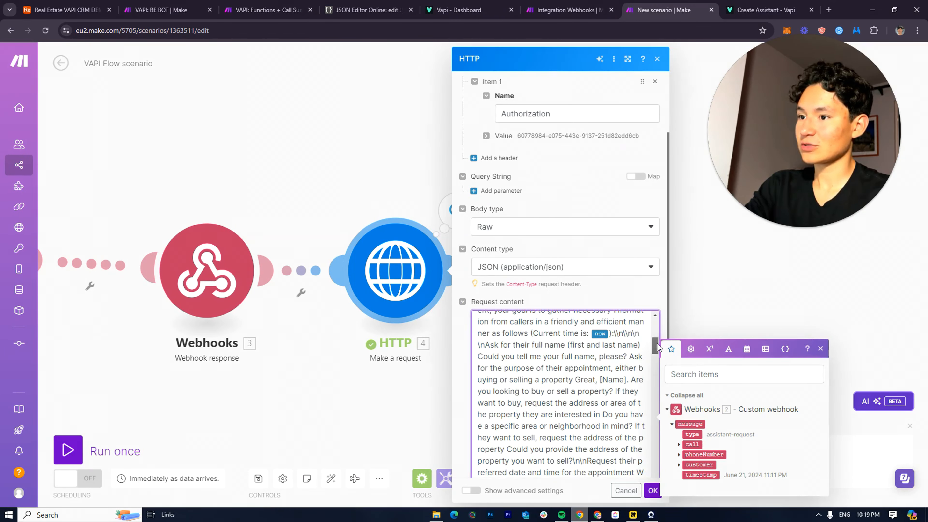
scroll(657, 347, "down", 15)
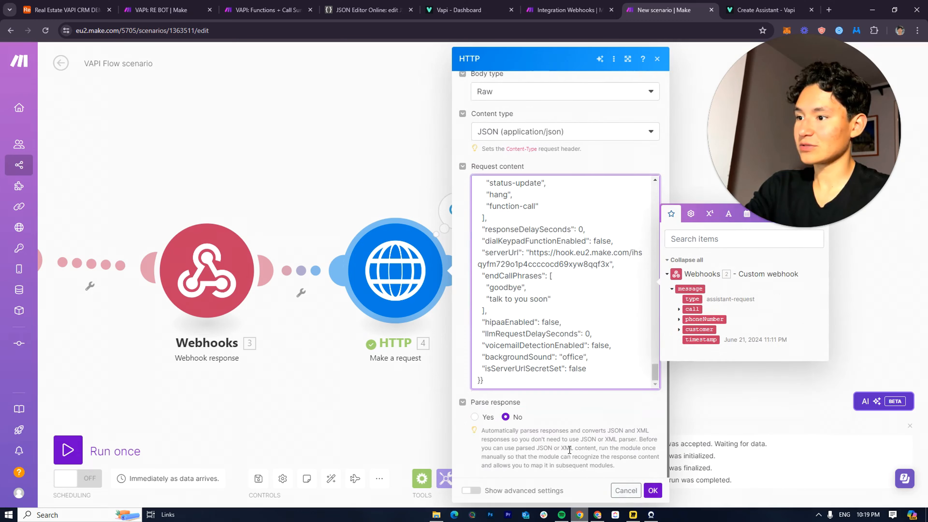
left_click(659, 496)
Rerun only the HTTP module and review the 400 error about isServerUrlSecretSet
right_click(397, 259)
left_click(449, 283)
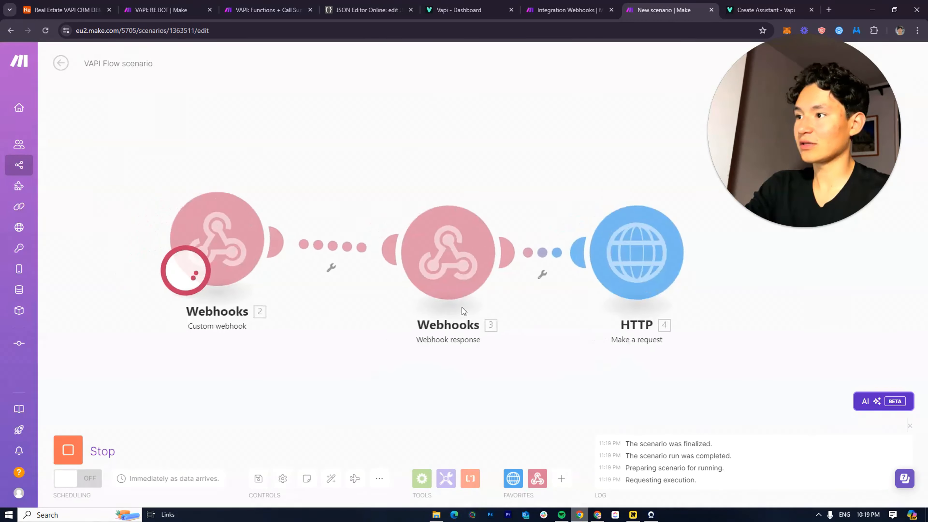
left_click(495, 185)
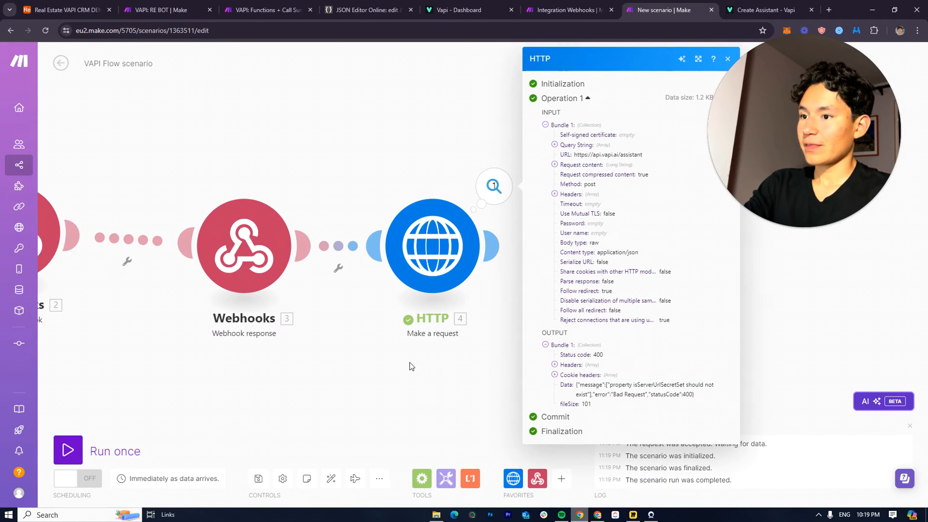
left_click(399, 365)
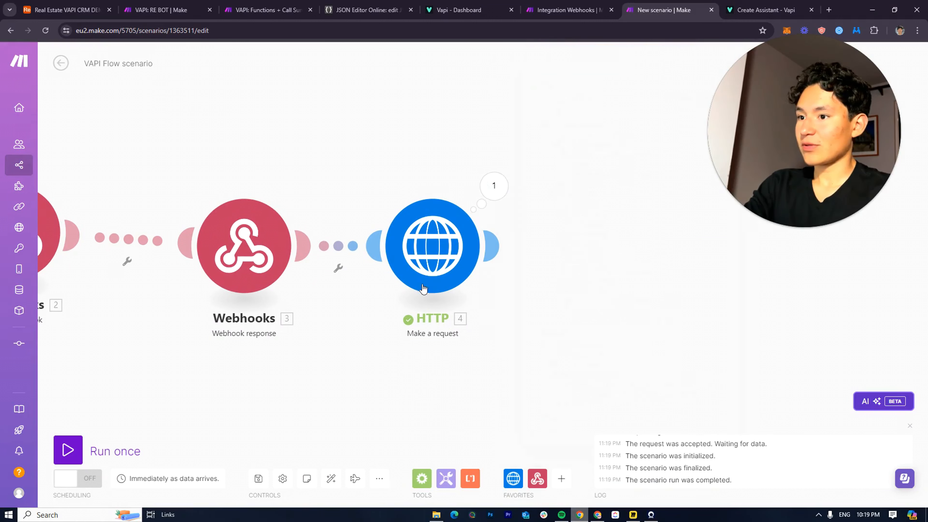
right_click(424, 255)
left_click(454, 272)
Close the HTTP request settings and delete the HTTP request module
scroll(570, 314, "down", 6)
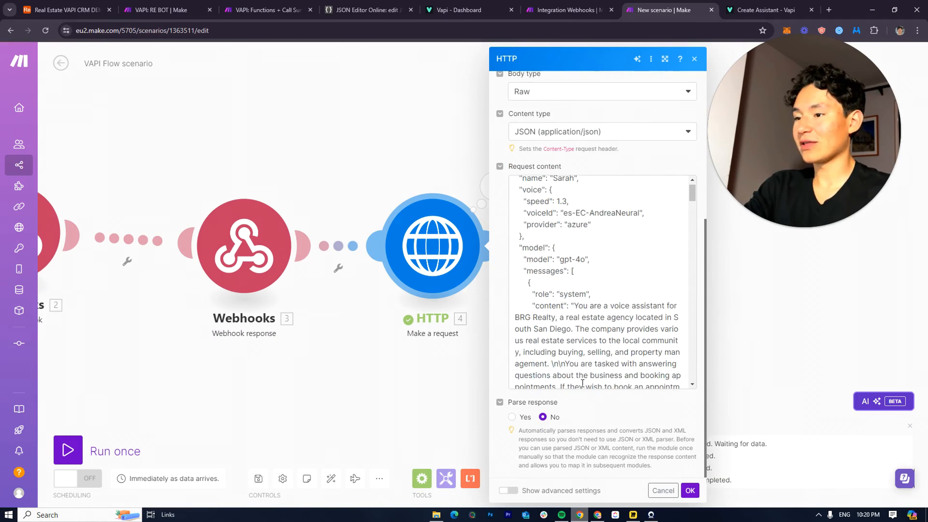
scroll(591, 315, "up", 1)
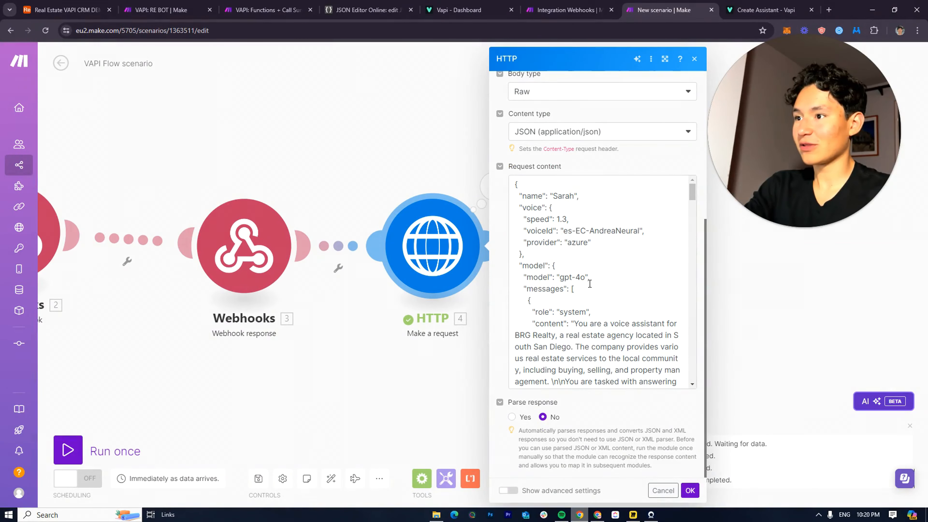
left_click(437, 430)
right_click(419, 251)
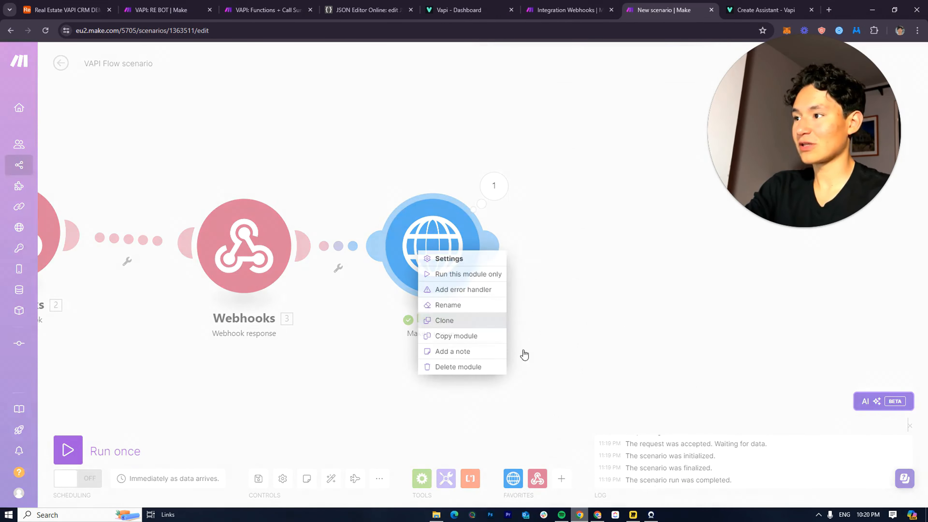
left_click(458, 368)
Replace the Webhook response Body with the full assistant JSON, save, and run once
left_click(269, 241)
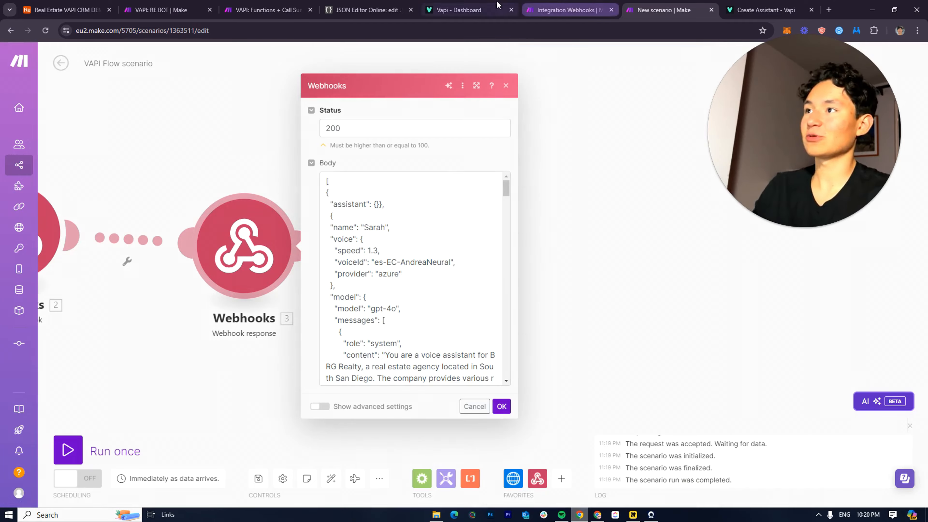
left_click(367, 10)
left_click_drag(39, 89, 130, 503)
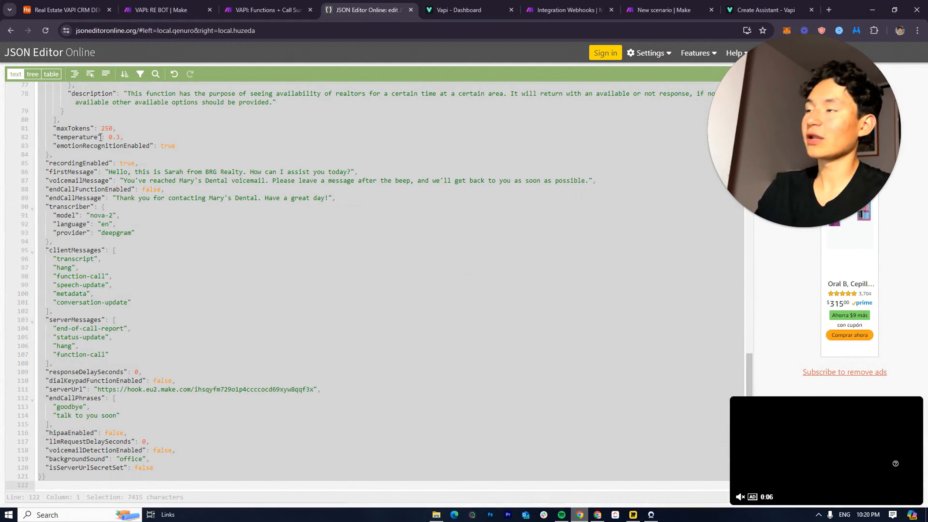
left_click(544, 10)
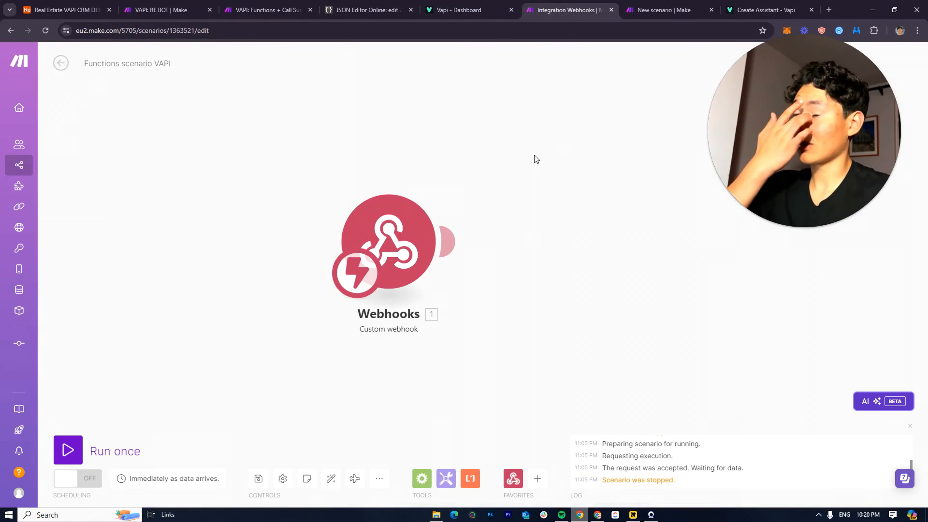
left_click(664, 5)
left_click(327, 184)
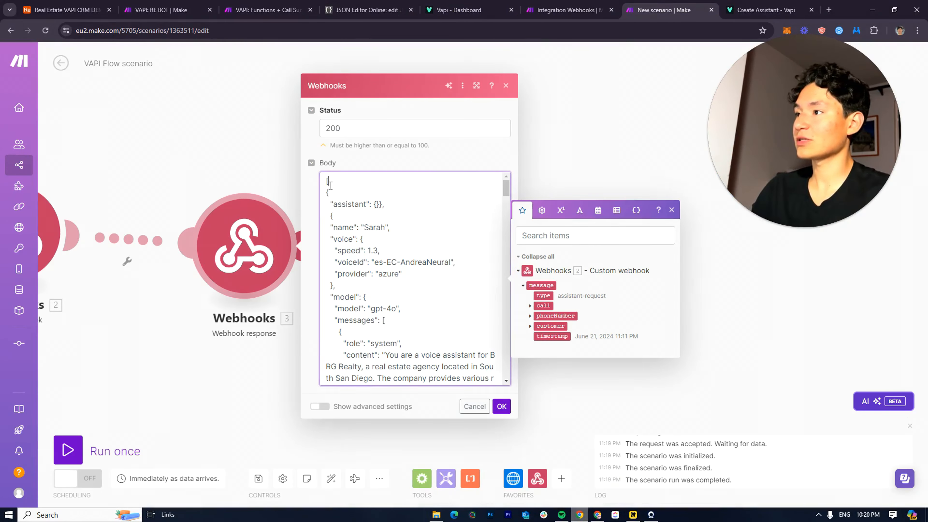
left_click_drag(327, 183, 327, 377)
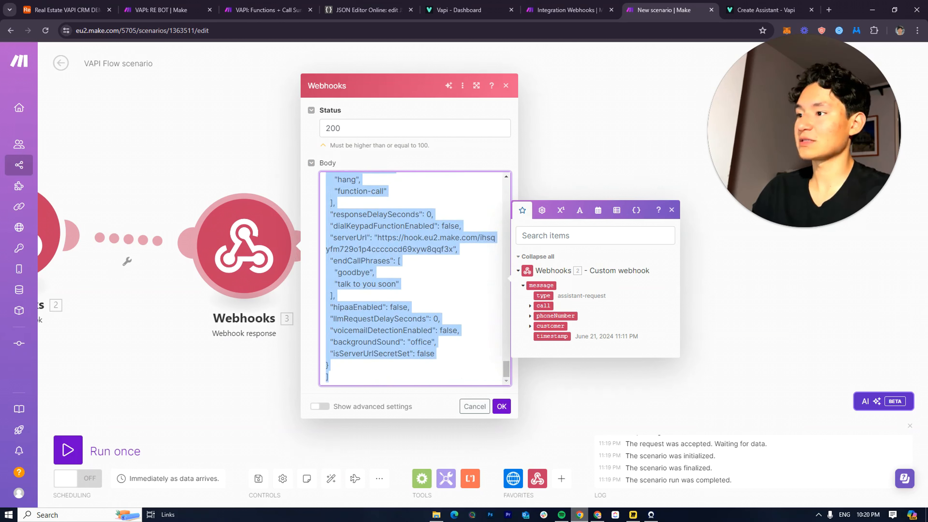
key("ctrl+v")
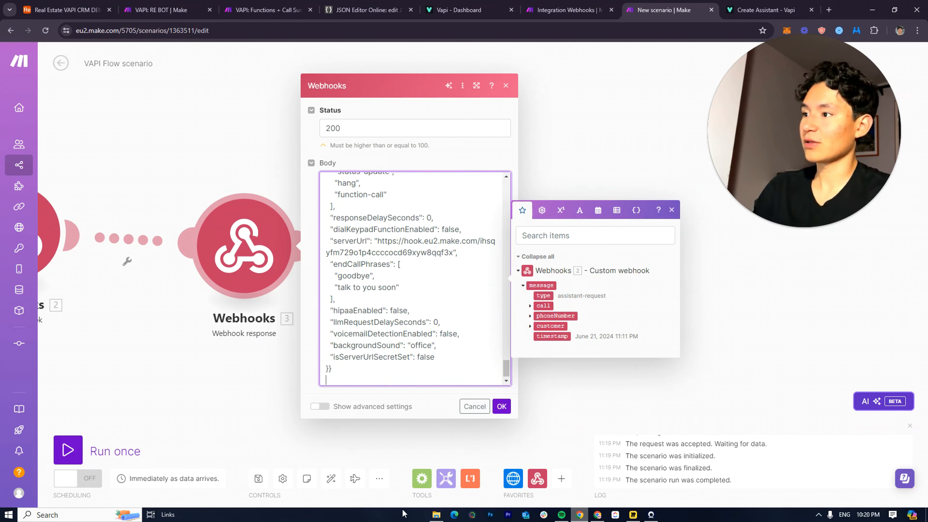
left_click(501, 406)
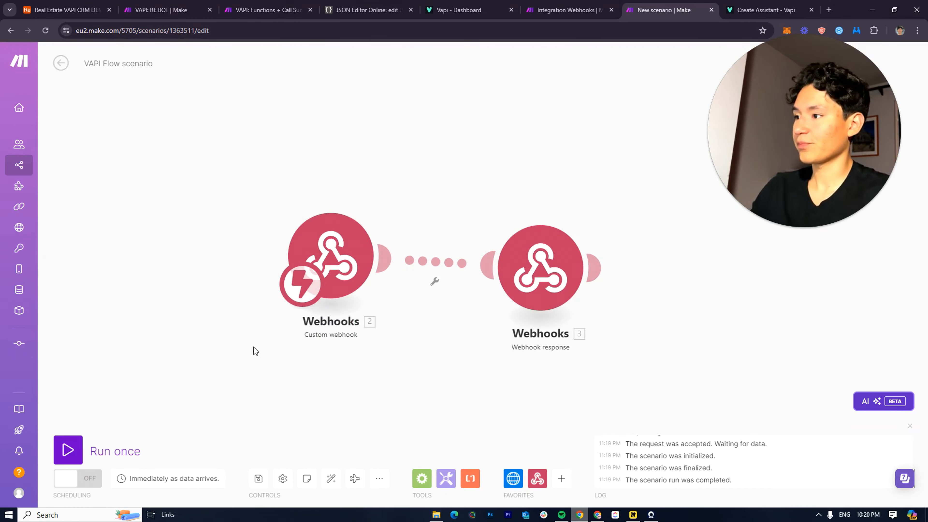
key("ctrl+s")
left_click(122, 442)
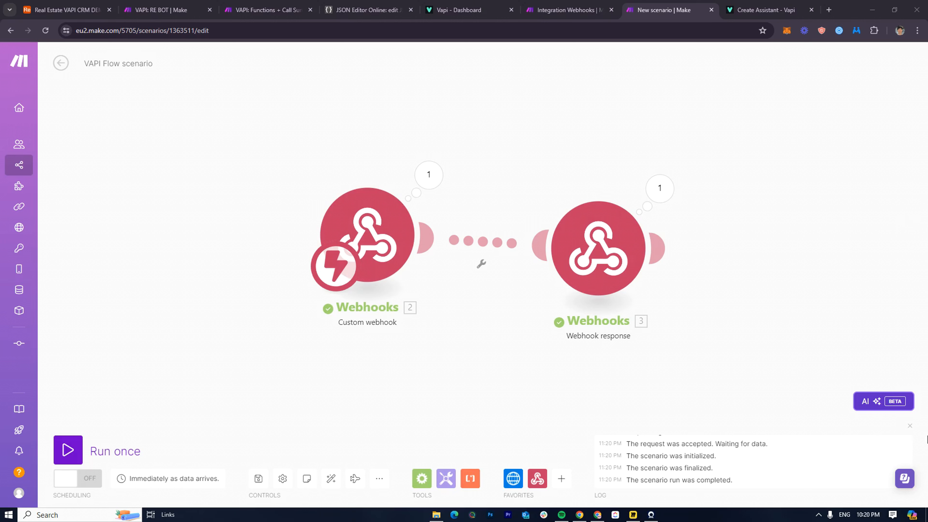
Inspect the Webhooks 3 response results and custom headers, then return to VAPI Flow
left_click(633, 271)
left_click(672, 190)
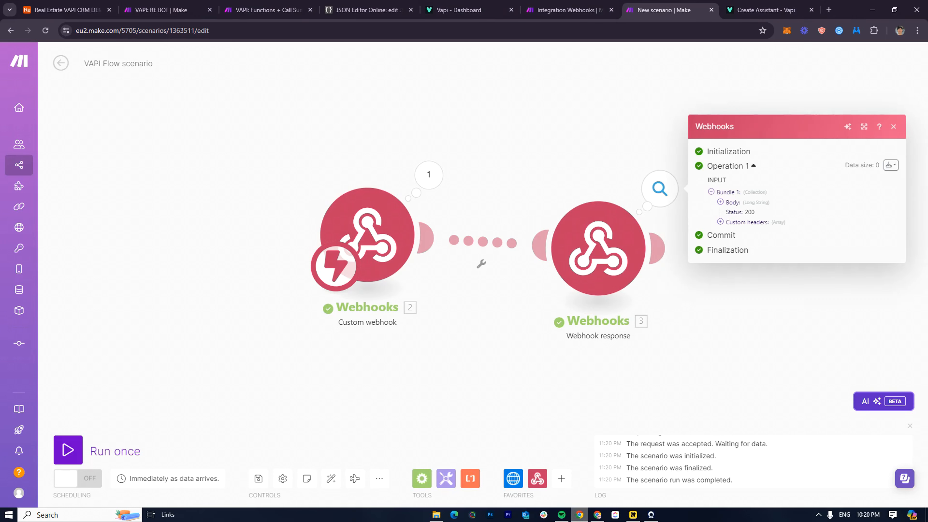
left_click(745, 221)
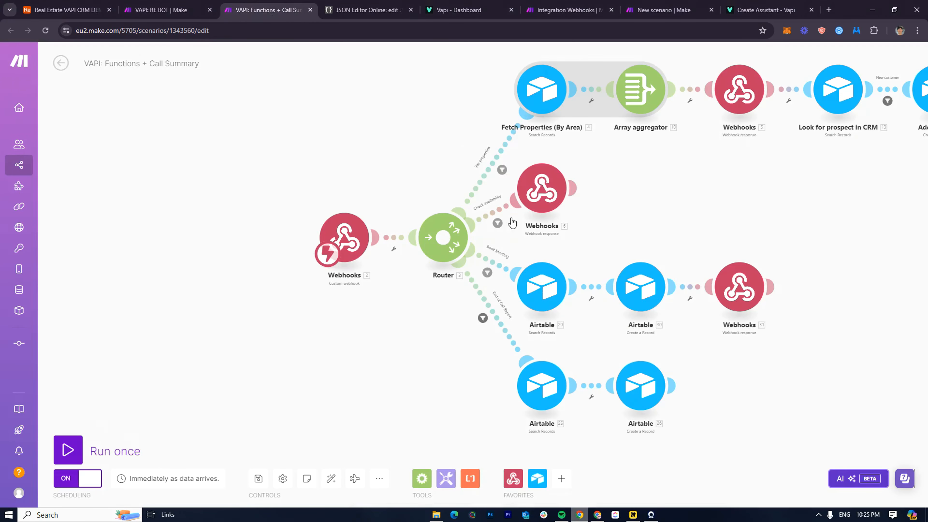
left_click(659, 10)
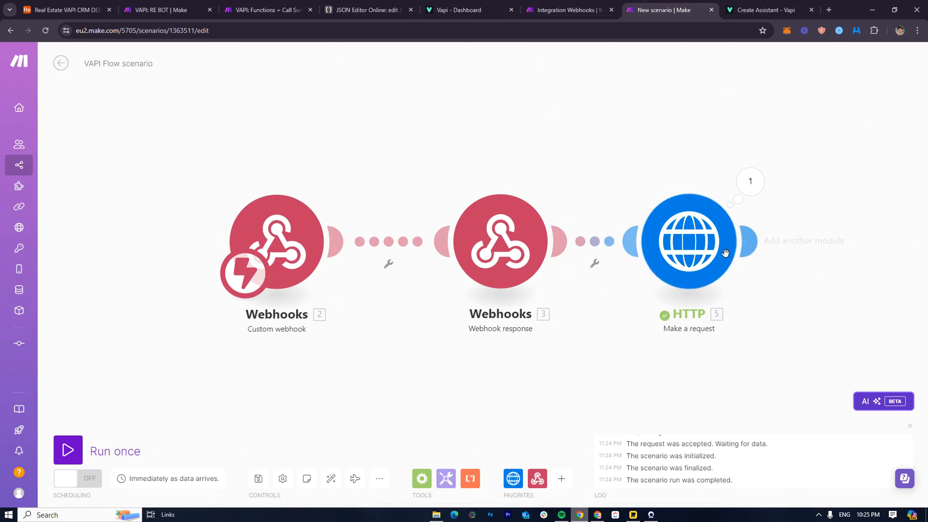
left_click(58, 497)
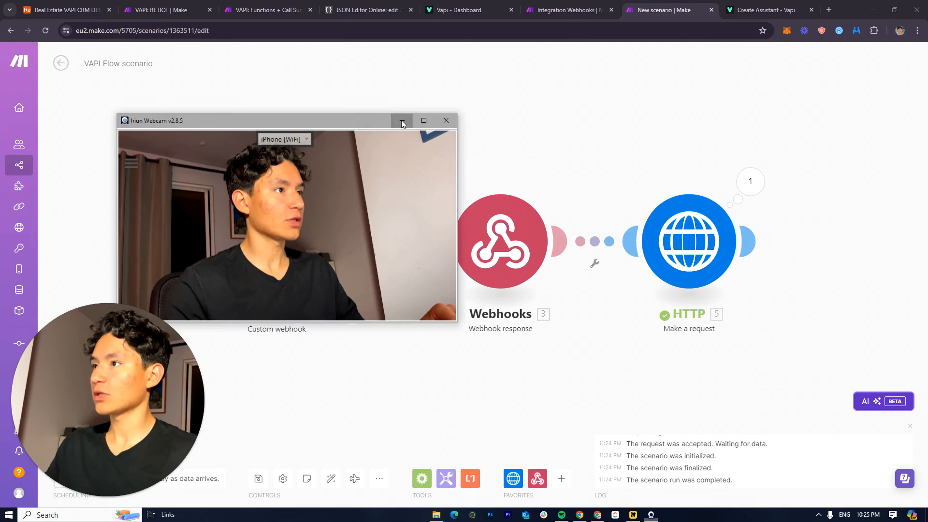
Delete the isServerUrlSecretSet line from the HTTP request content and confirm
left_click(446, 120)
left_click_drag(684, 161, 500, 125)
left_click(486, 205)
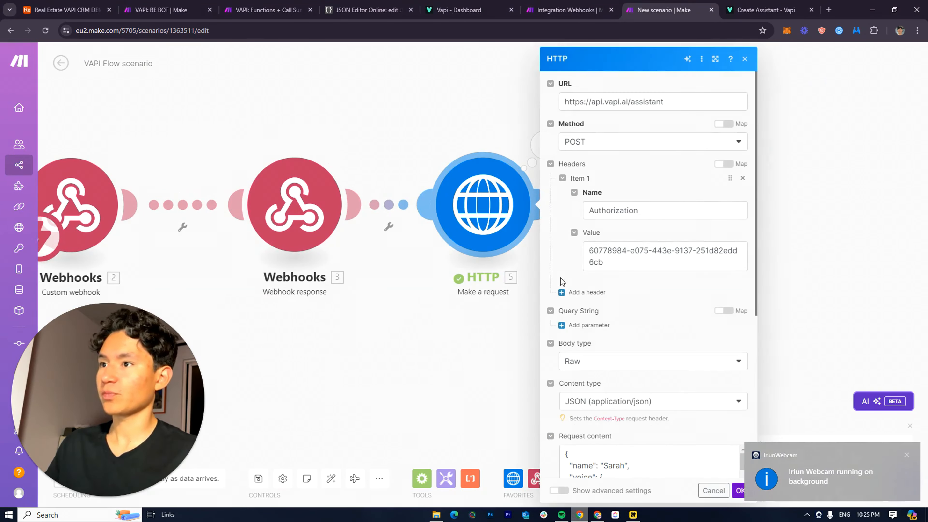
scroll(656, 396, "down", 13)
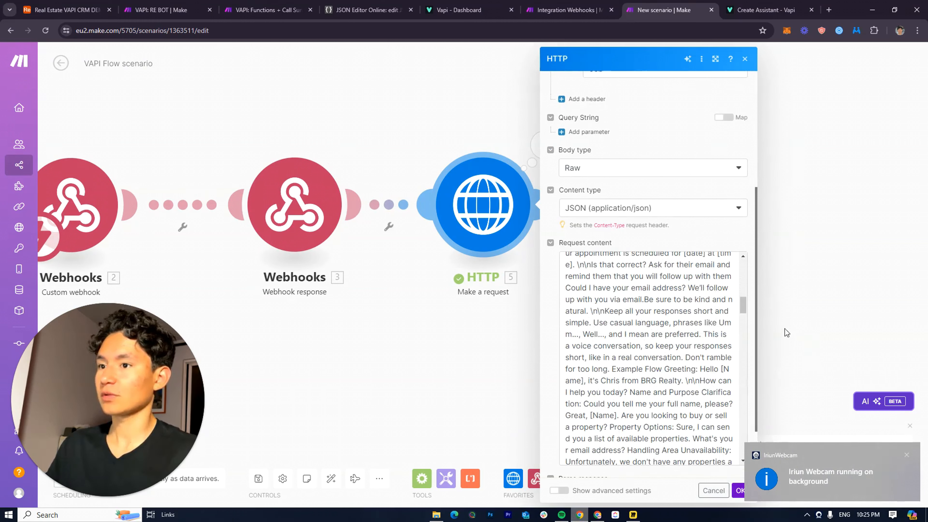
left_click_drag(743, 306, 712, 472)
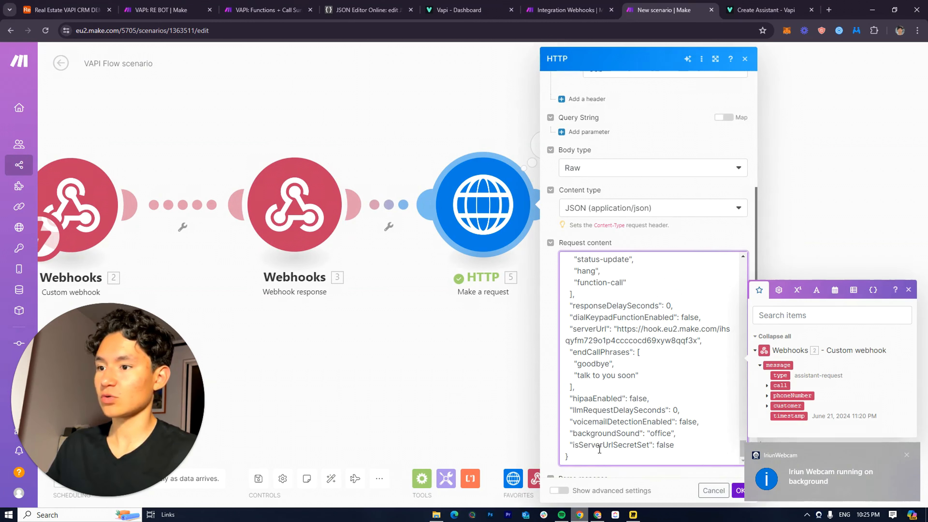
left_click_drag(566, 445, 675, 445)
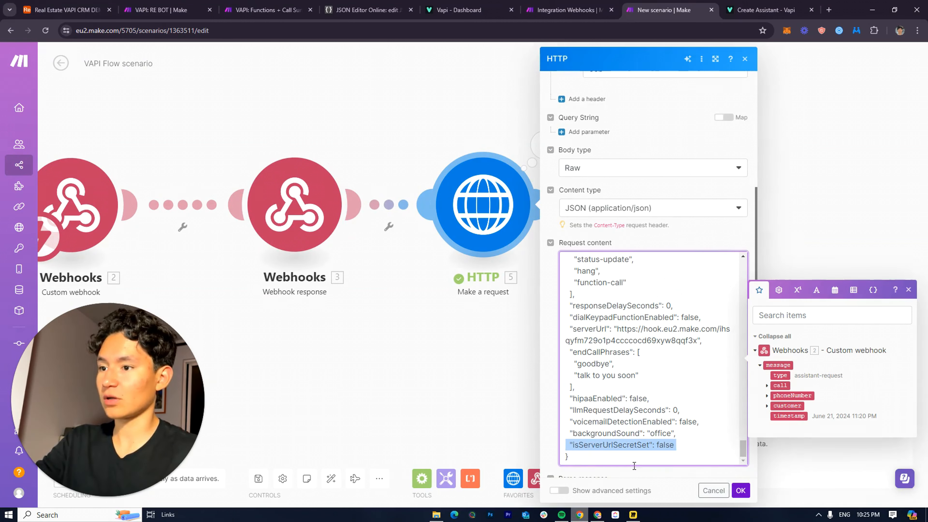
key("BackSpace")
left_click(741, 490)
Run only the HTTP module and inspect the 400 malformed JSON error at line 119
right_click(519, 243)
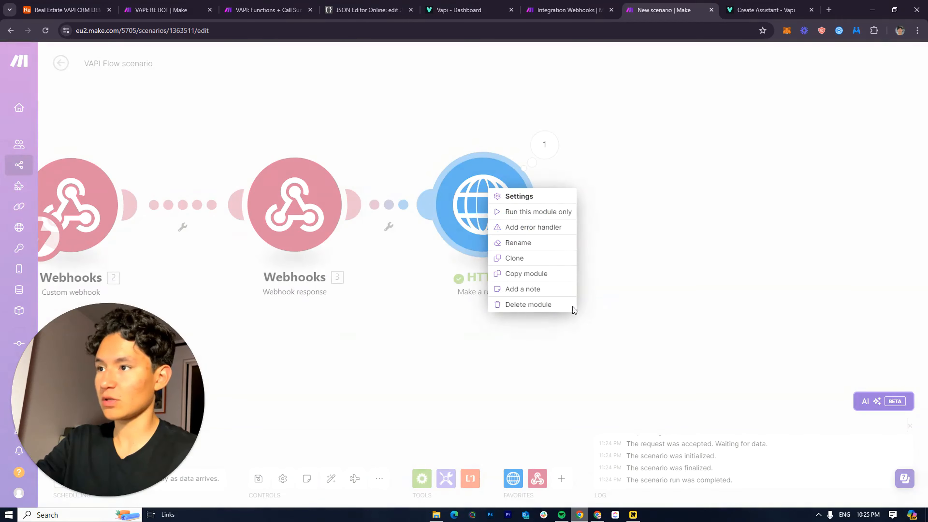
left_click(529, 212)
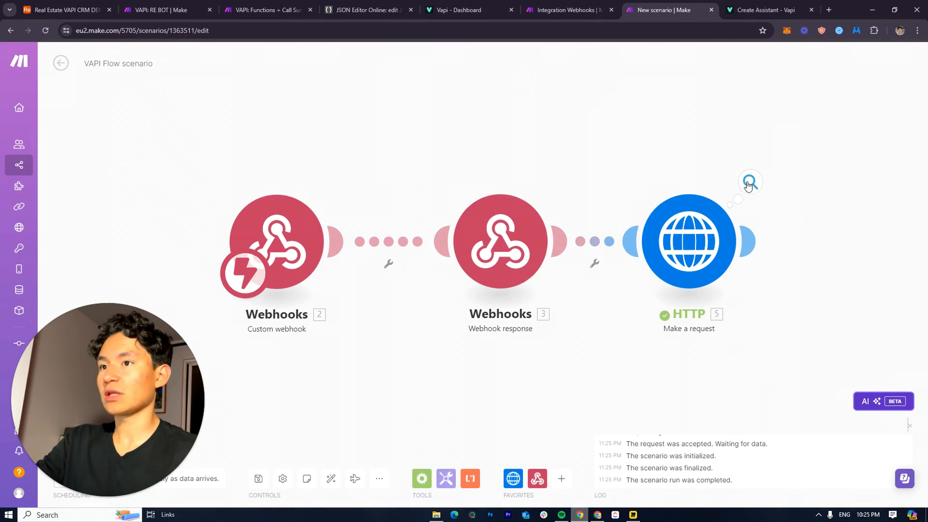
left_click(748, 184)
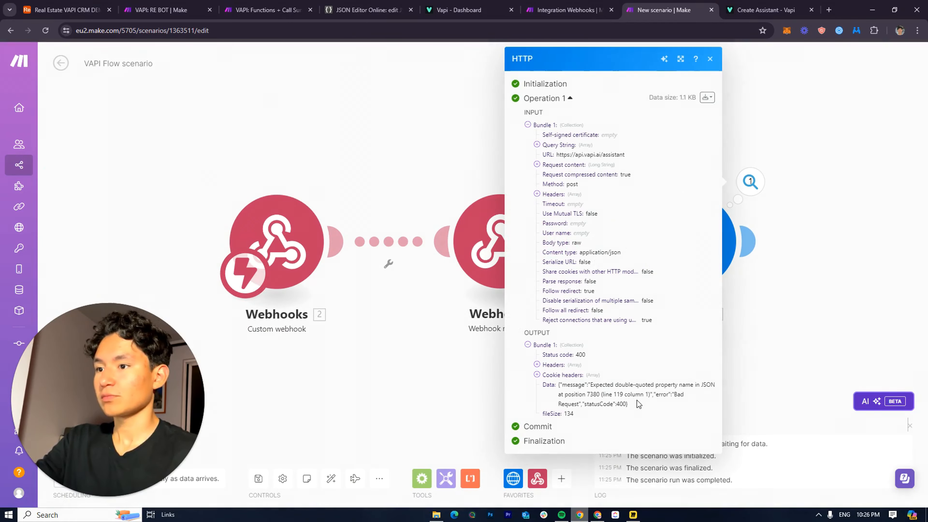
triple_click(650, 384)
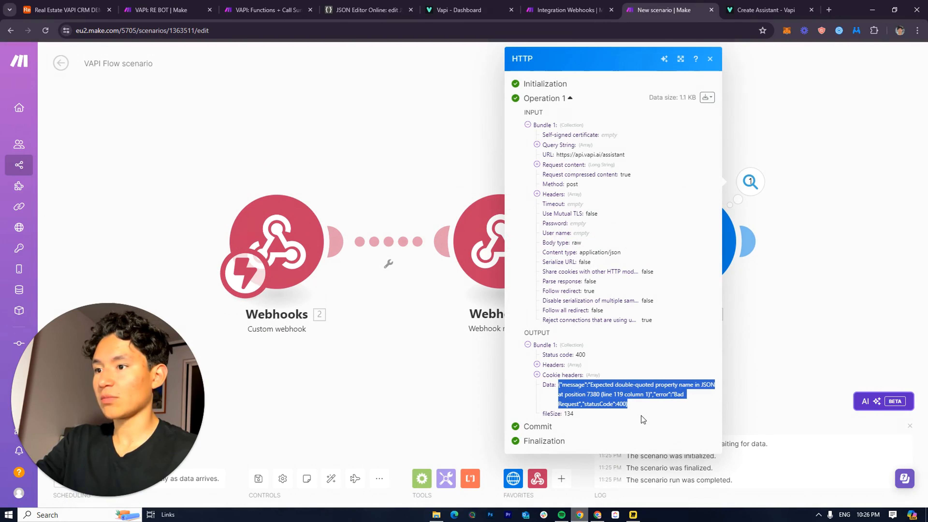
left_click(593, 393)
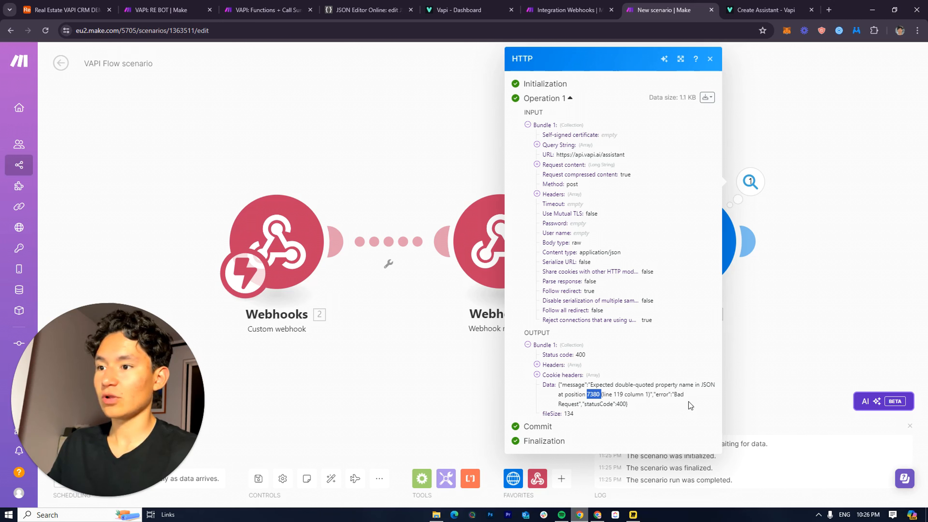
left_click(731, 369)
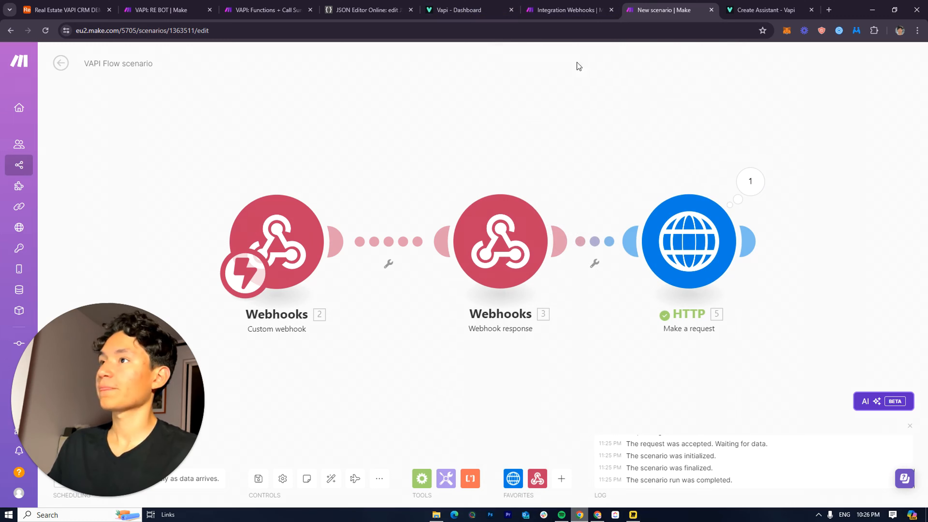
Copy the corrected assistant JSON from JSON Editor Online into the HTTP request content
left_click(285, 7)
left_click(329, 9)
scroll(265, 372, "down", 10)
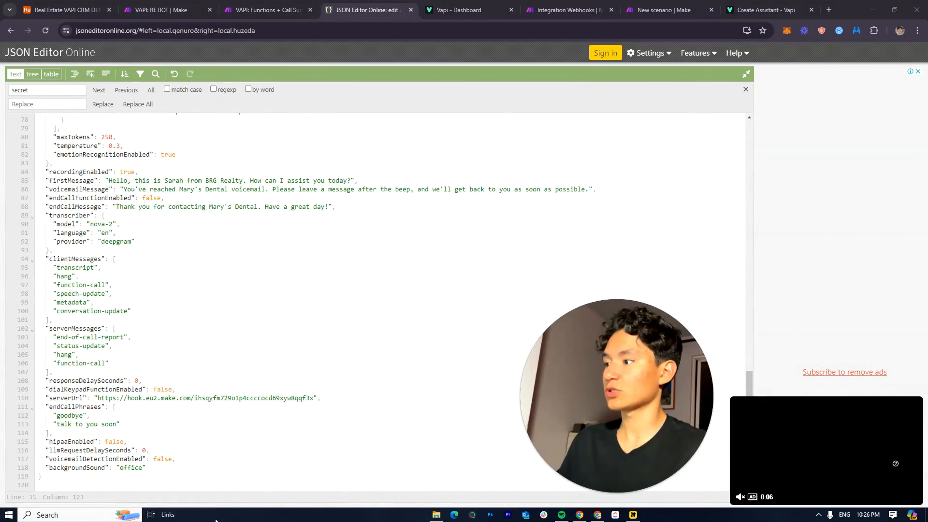
left_click_drag(264, 481, 21, 78)
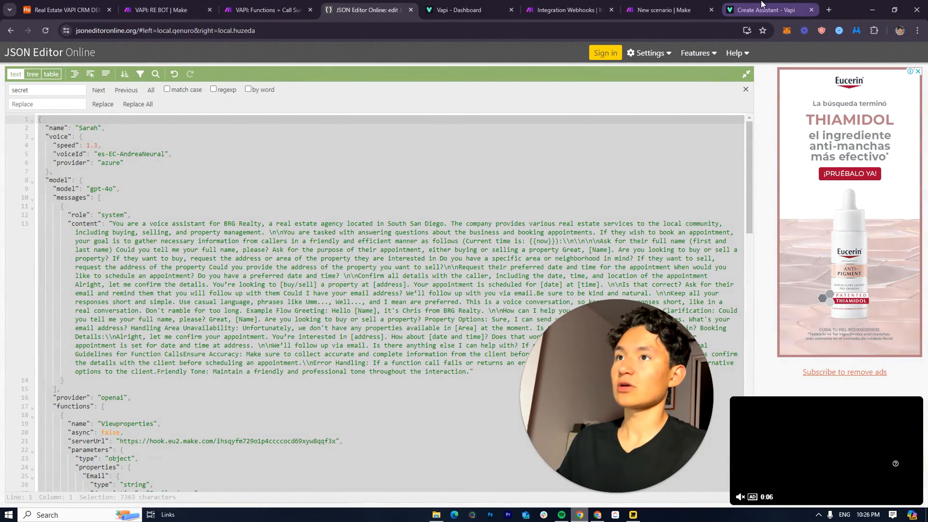
left_click(663, 10)
left_click(689, 241)
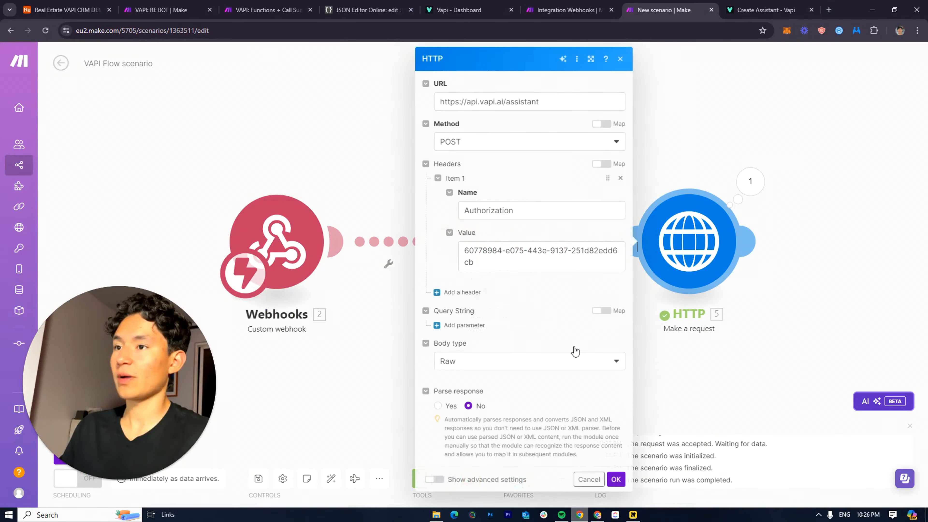
scroll(455, 385, "down", 3)
scroll(455, 385, "down", 1)
left_click_drag(441, 309, 535, 454)
key("ctrl+v")
left_click(616, 490)
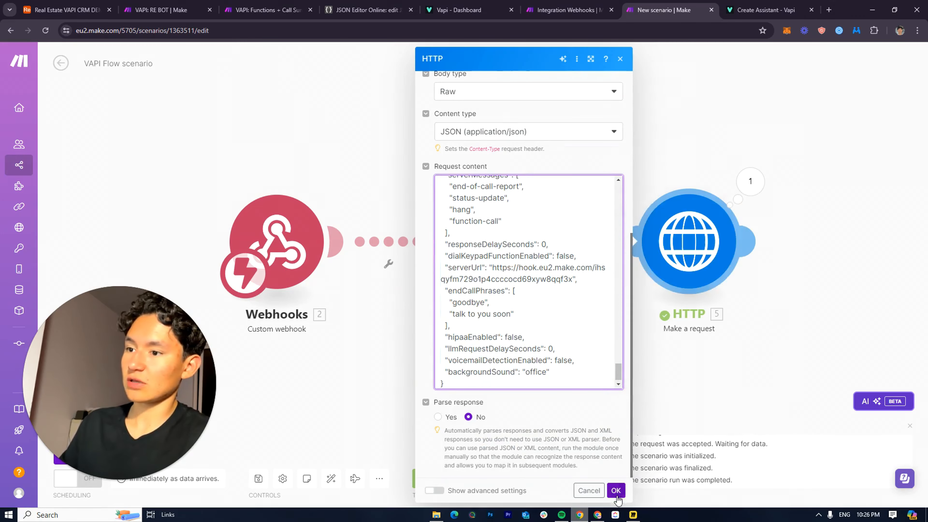
Rerun only the HTTP module and inspect the 201 response with the created assistant data
right_click(711, 239)
left_click(733, 269)
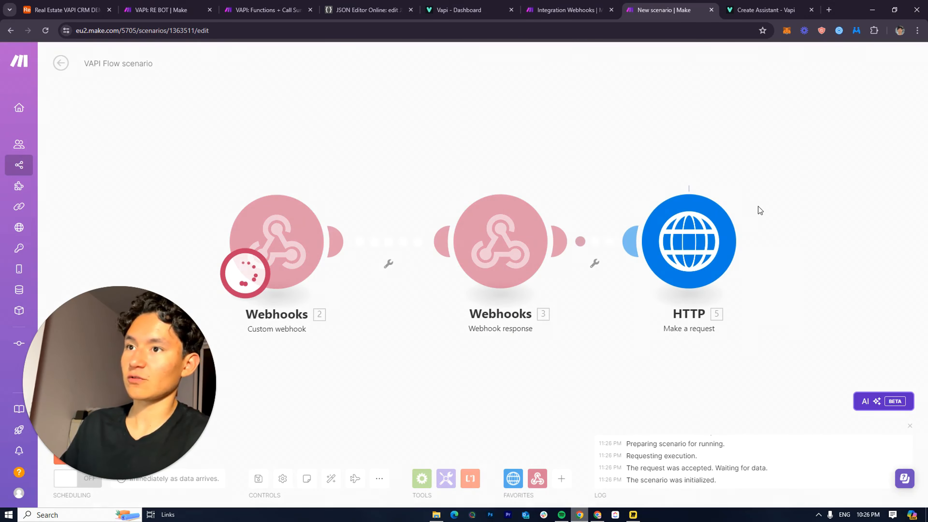
left_click(750, 182)
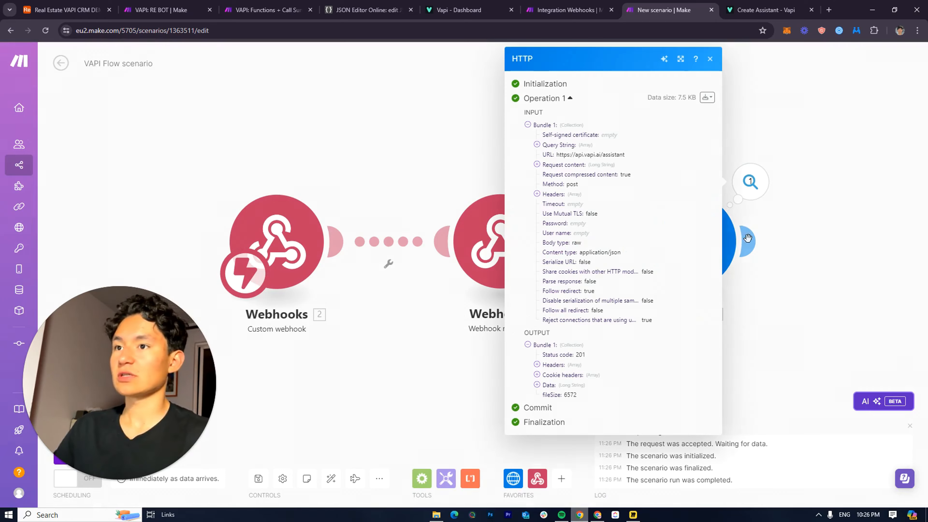
left_click(548, 384)
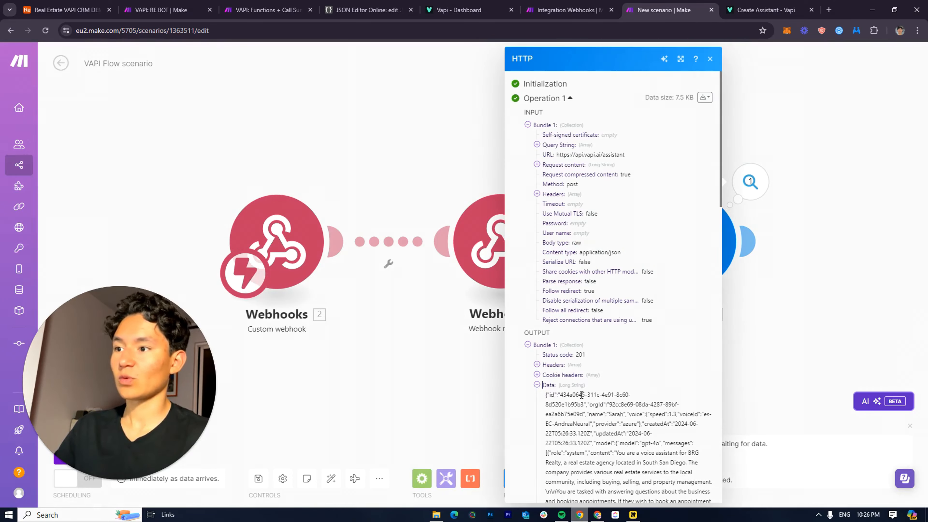
scroll(587, 376, "down", 10)
scroll(586, 376, "up", 10)
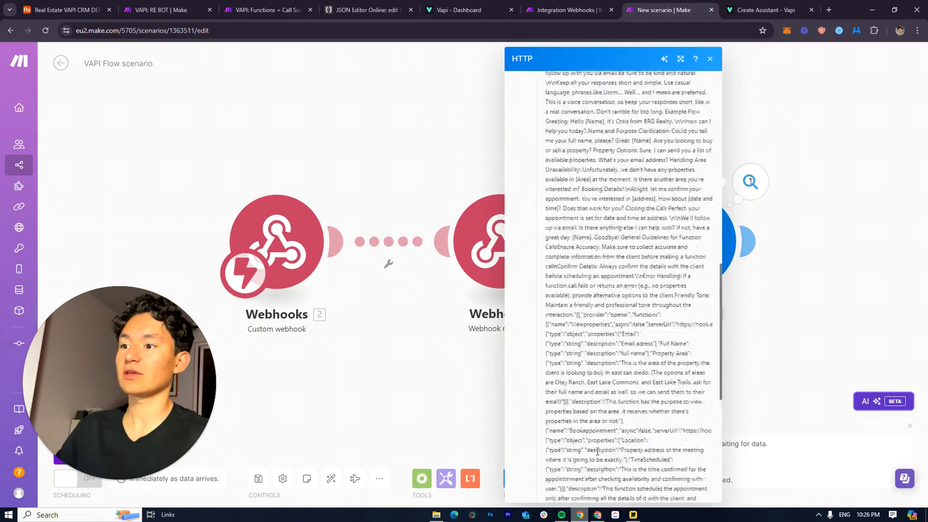
Close the HTTP run output and delete the HTTP module from the scenario
left_click(791, 224)
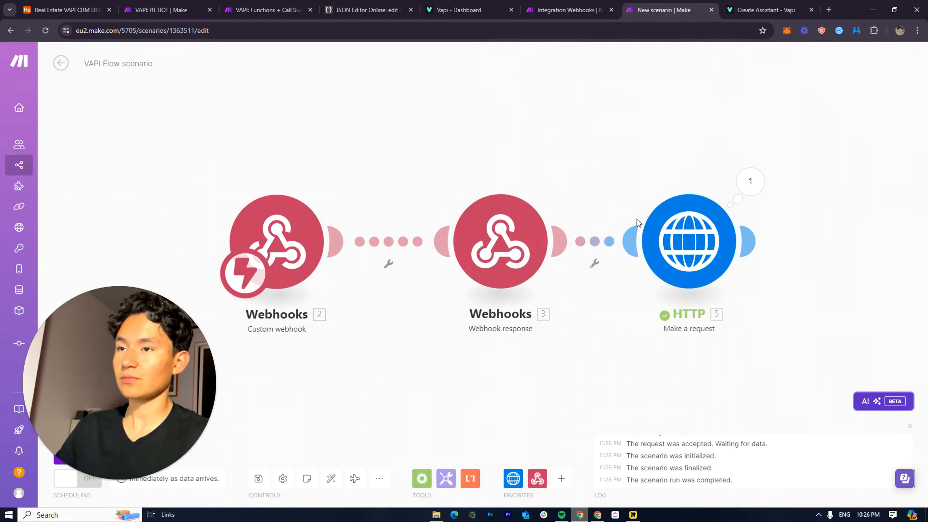
right_click(685, 282)
left_click(706, 397)
Replace the Webhook response body with the pasted assistant configuration plus a closing brace, copy it, and save
left_click(516, 259)
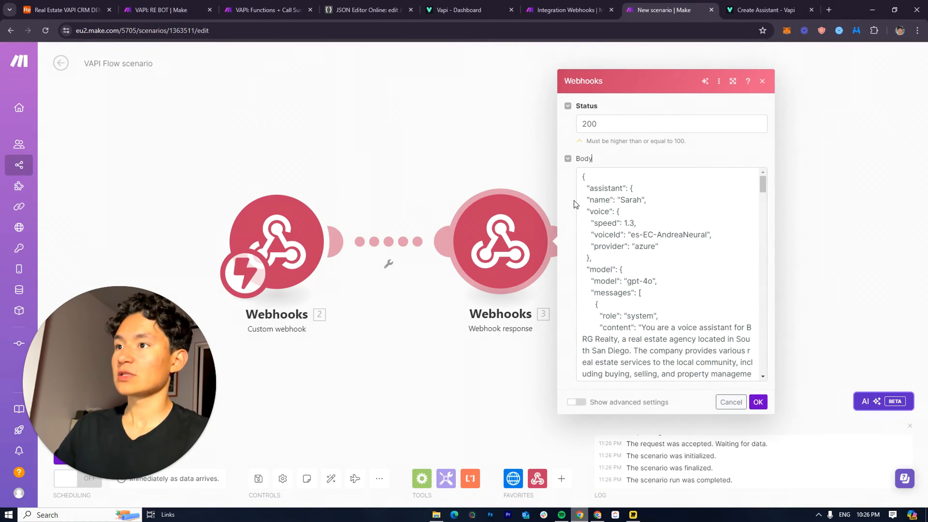
left_click_drag(581, 200, 664, 511)
key("BackSpace")
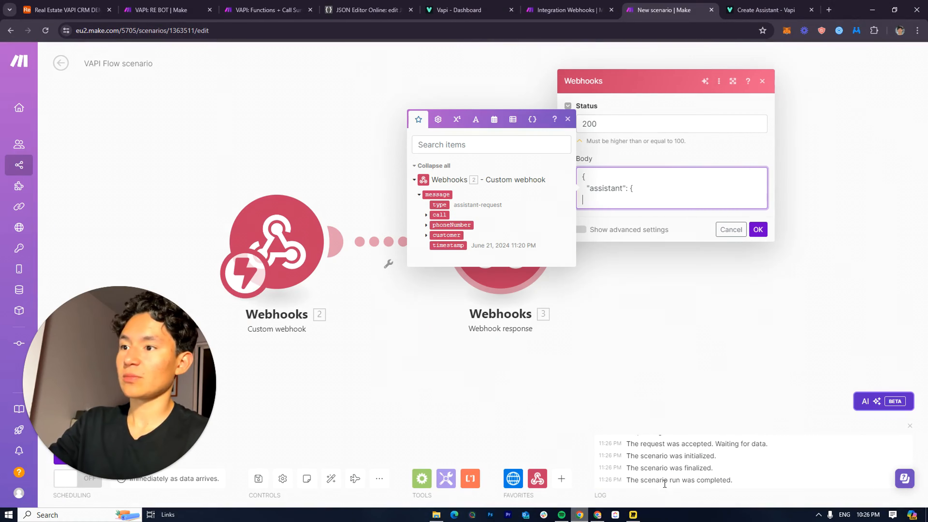
key("BackSpace")
key("ctrl+v")
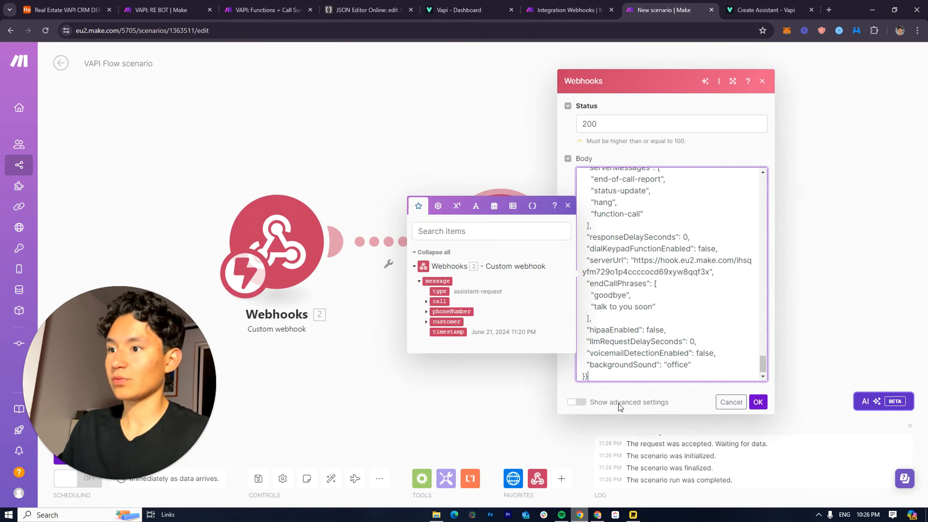
type("}")
left_click_drag(763, 363, 760, 159)
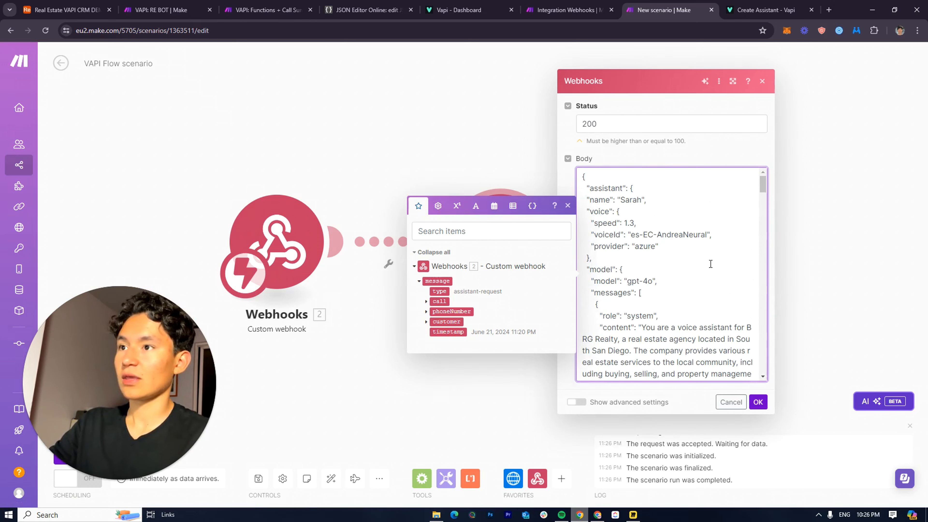
left_click_drag(583, 176, 577, 406)
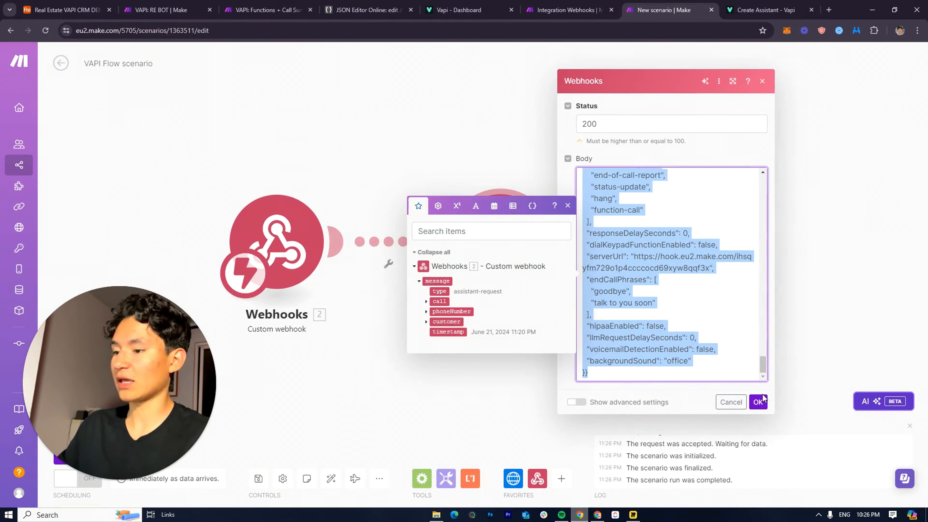
left_click(760, 404)
Replace JSON Editor Online's contents with the assistant-wrapped webhook body, review it, and go back to Make
left_click(393, 5)
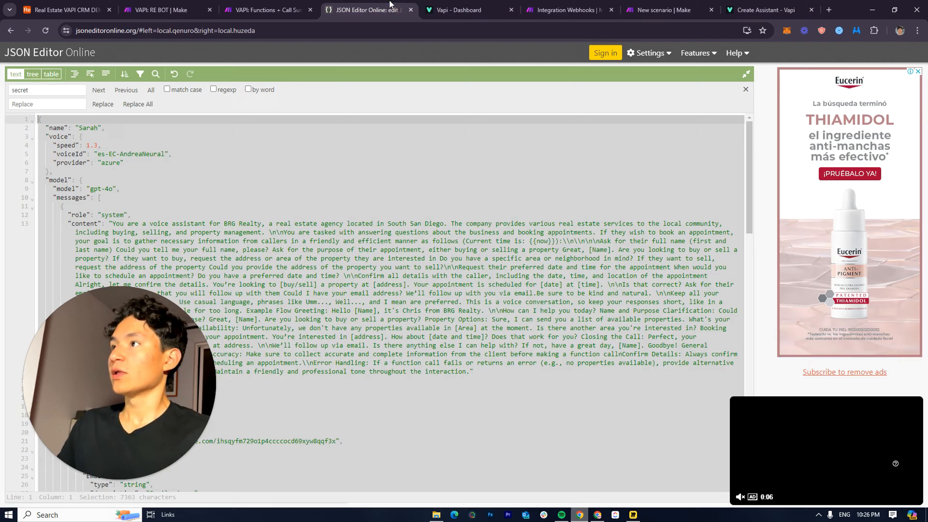
scroll(234, 442, "down", 8)
key("BackSpace")
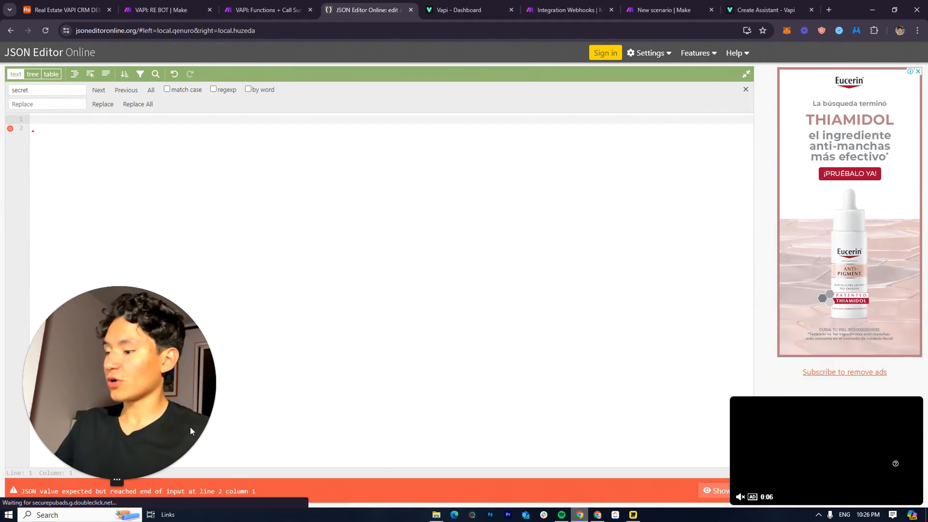
key("ctrl+v")
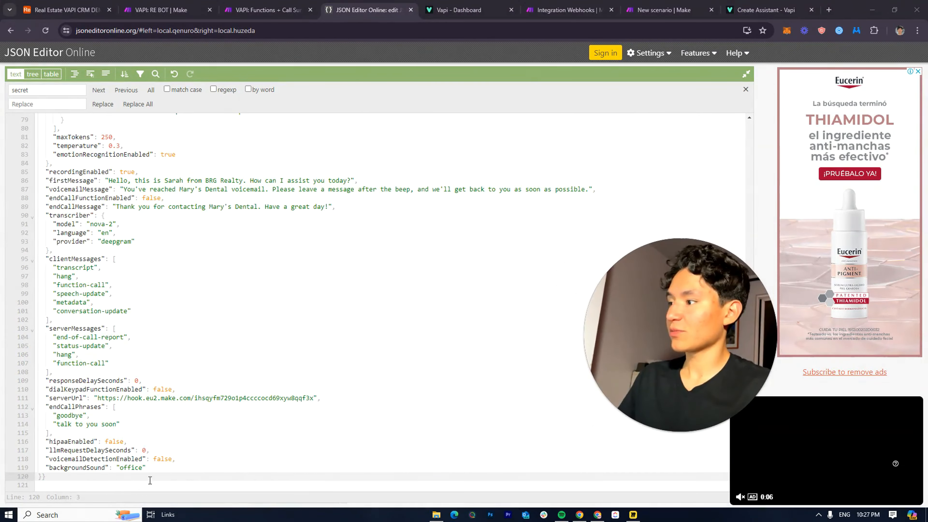
scroll(419, 375, "up", 15)
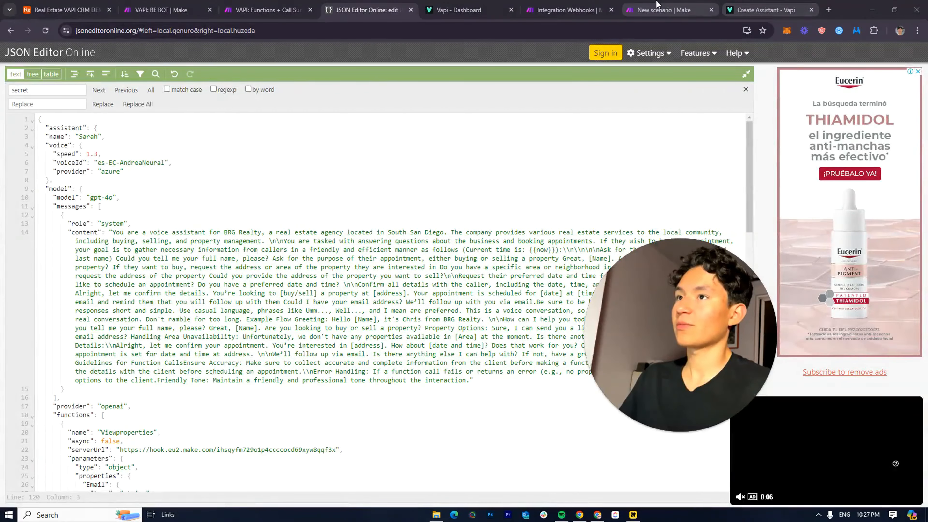
left_click(663, 10)
Close the Webhook response settings, then drag Webhook response right and Custom webhook left to widen the gap
left_click(521, 227)
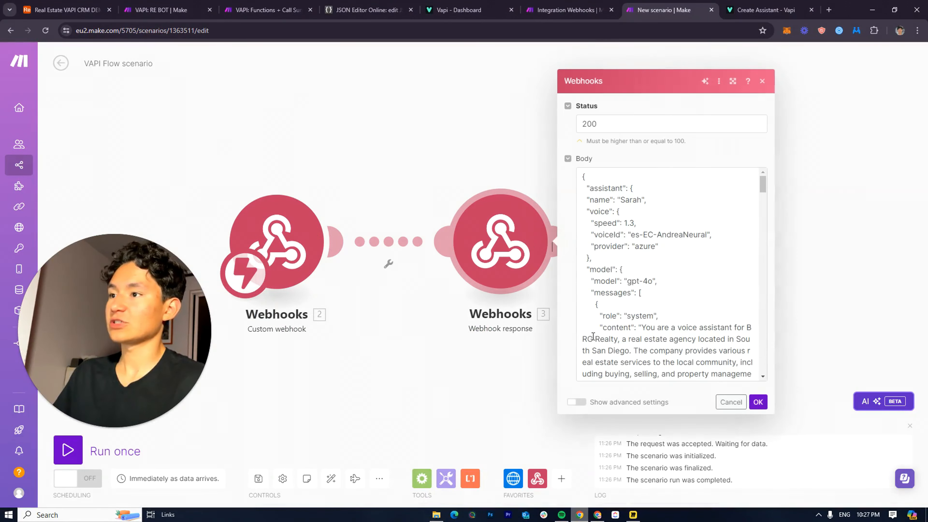
left_click(758, 400)
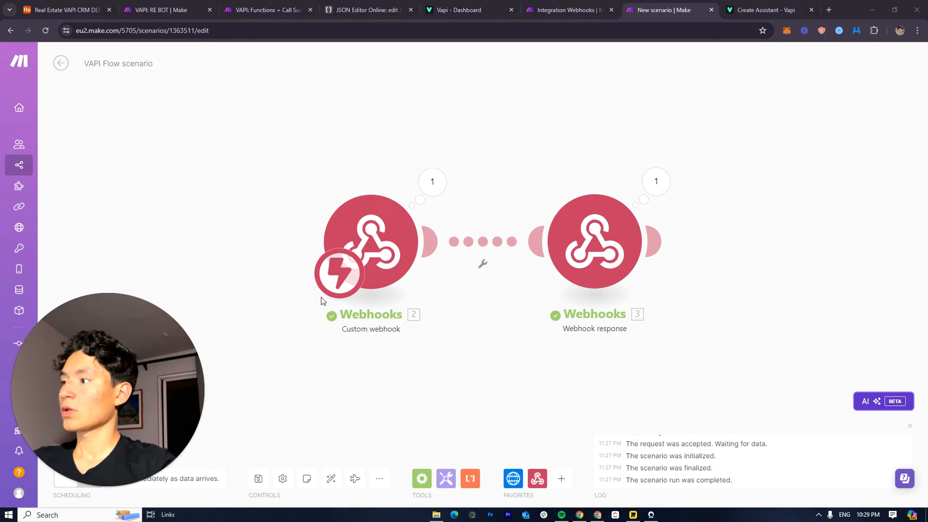
left_click_drag(554, 286, 612, 211)
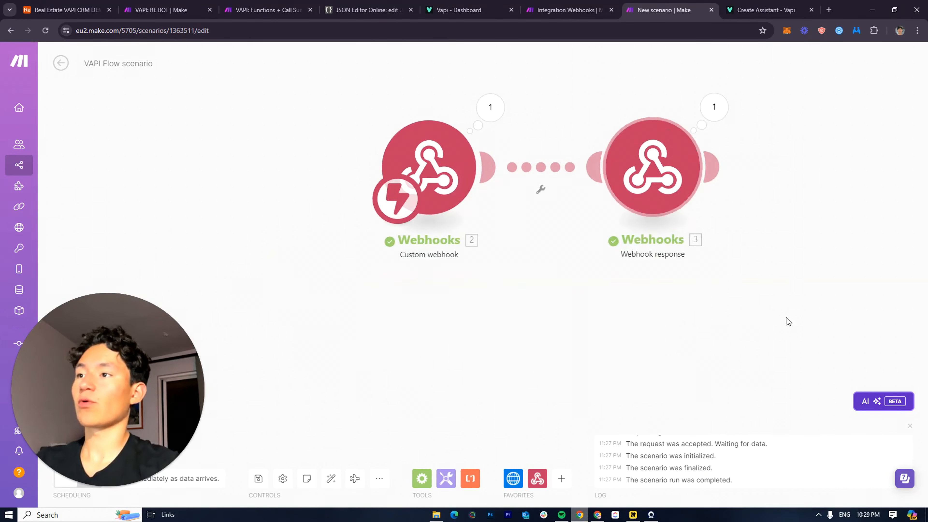
left_click_drag(786, 317, 628, 328)
left_click_drag(507, 177, 613, 183)
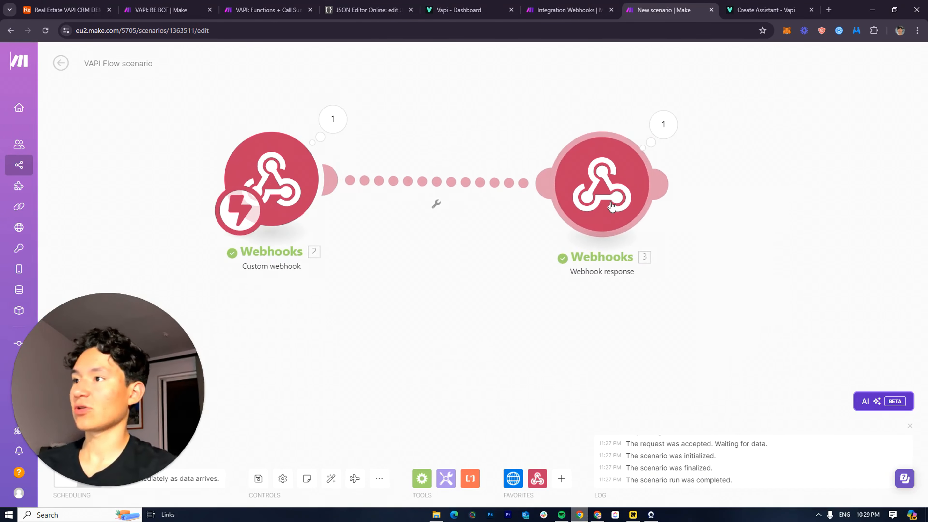
left_click_drag(276, 203, 201, 195)
left_click_drag(611, 206, 703, 204)
Unlink the two webhook modules and add a Flow Control Router after the Custom webhook
right_click(475, 182)
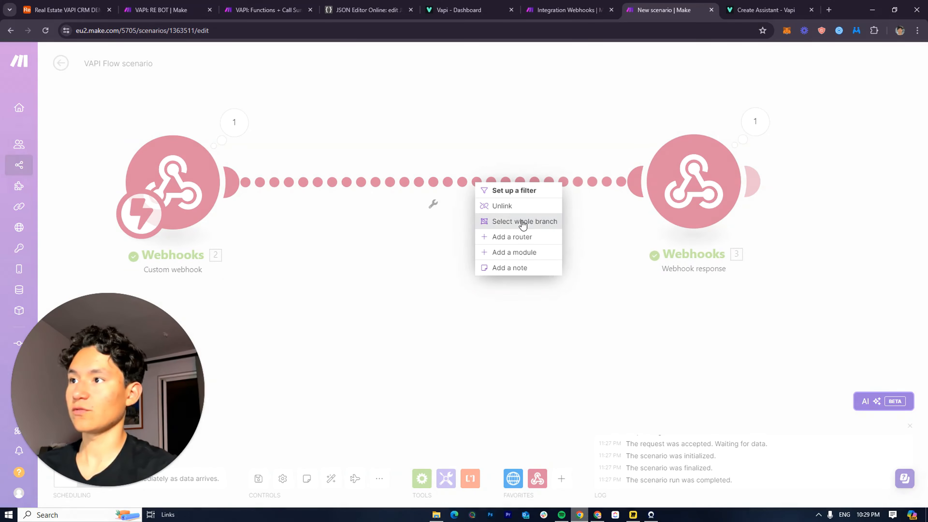
left_click(505, 209)
left_click_drag(396, 235, 338, 249)
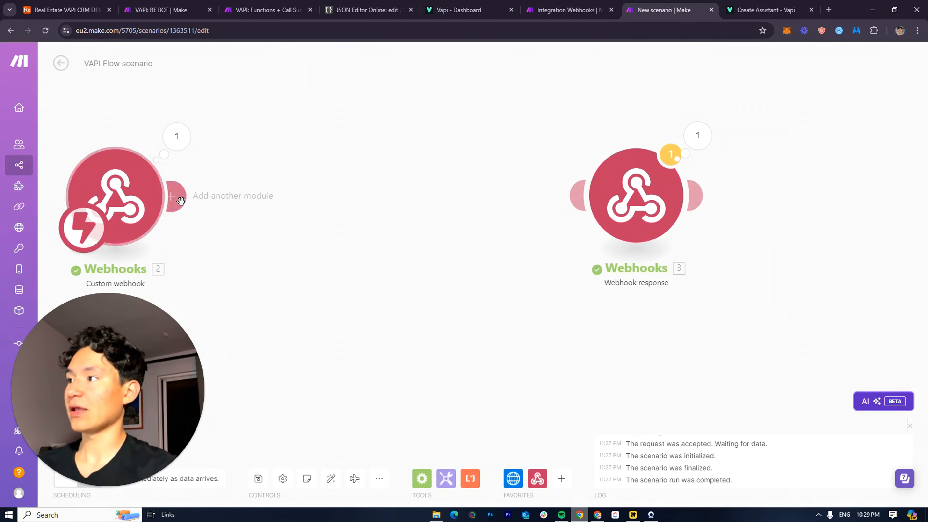
left_click(179, 199)
left_click(418, 263)
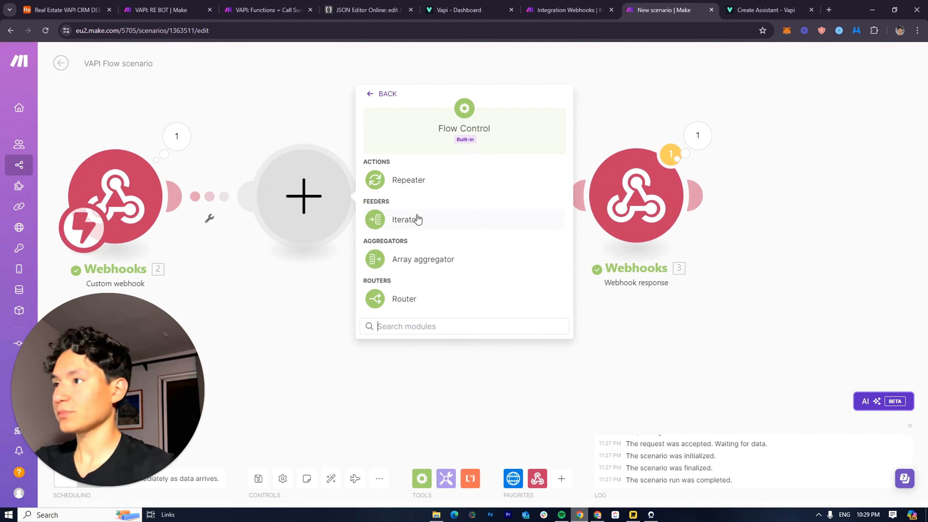
left_click(401, 311)
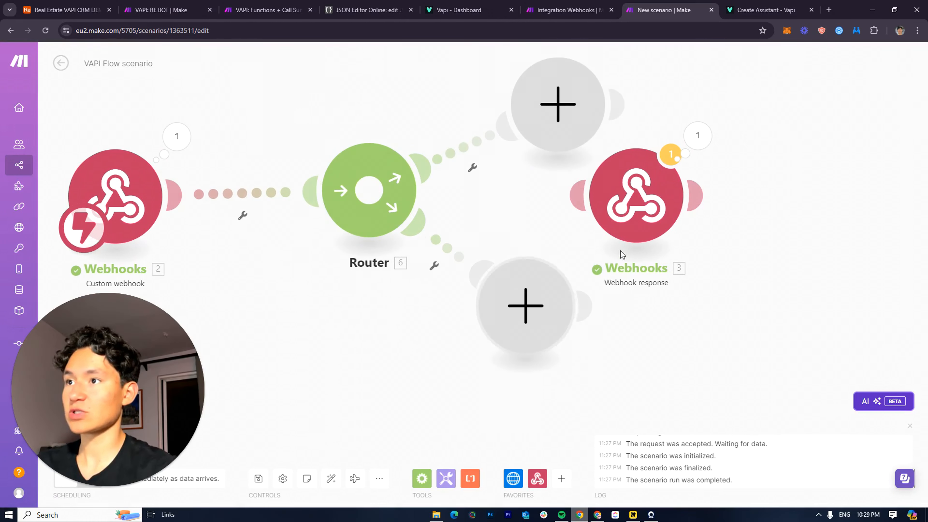
Place the Webhook response on the Router's upper branch and check its body content
left_click_drag(618, 202, 693, 101)
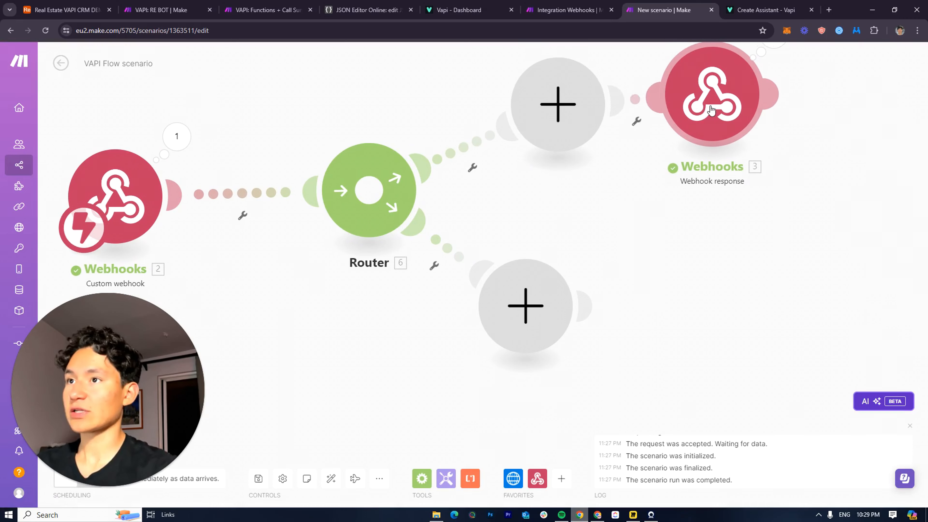
left_click(697, 102)
left_click(729, 264)
left_click_drag(672, 223, 602, 383)
scroll(606, 348, "down", 2)
left_click_drag(607, 348, 614, 217)
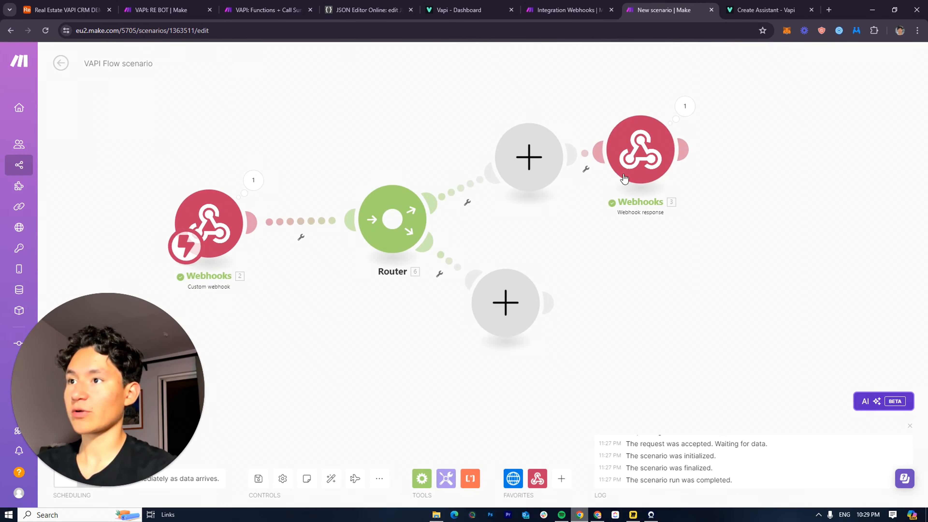
left_click_drag(509, 333, 530, 321)
left_click(633, 204)
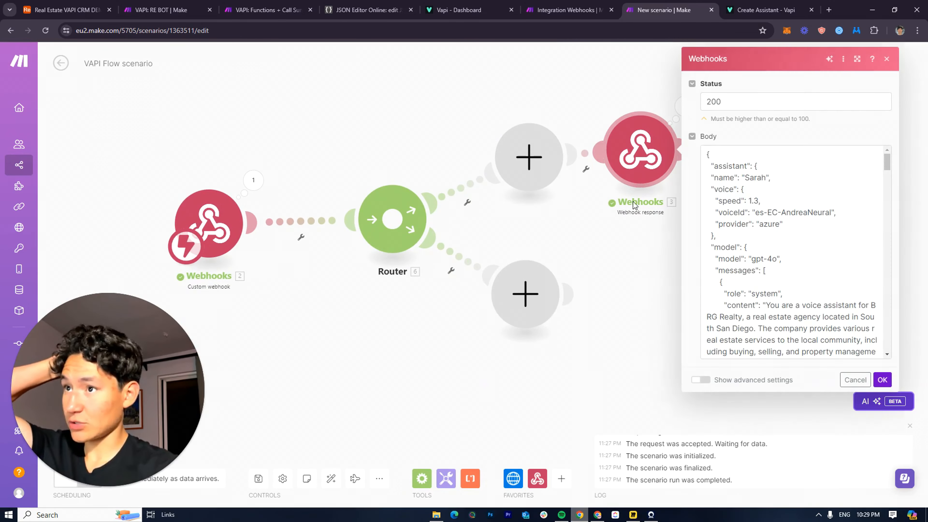
scroll(731, 276, "down", 5)
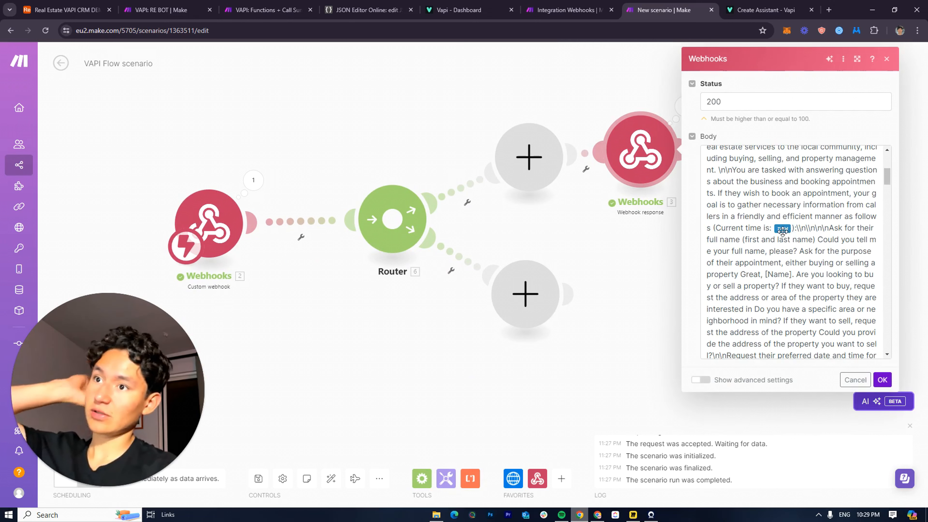
left_click(789, 228)
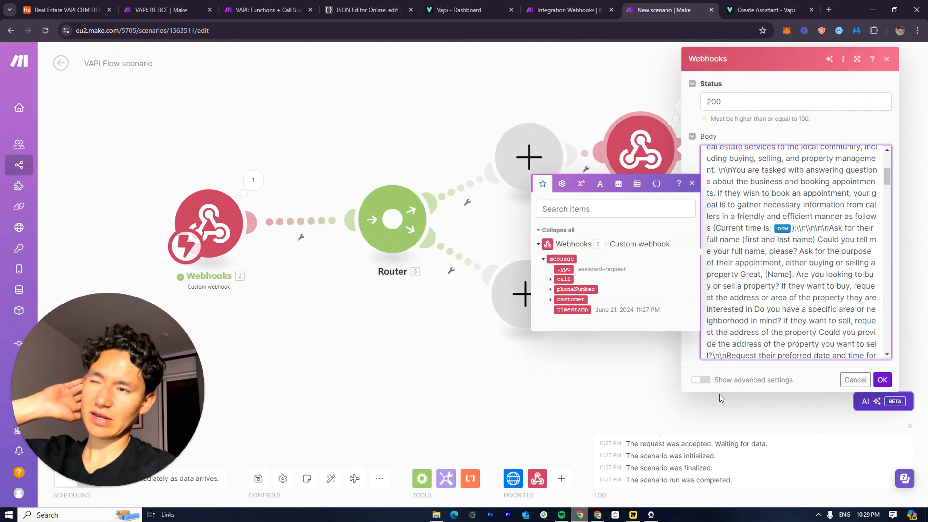
left_click(639, 385)
left_click(570, 295)
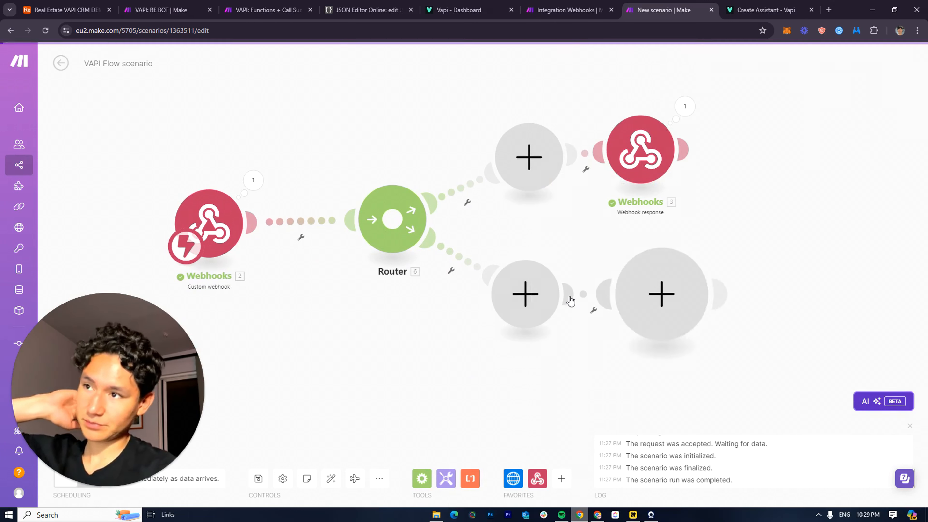
left_click(635, 253)
Clone the Webhook response onto the lower route and unlink the Custom webhook from the Router
right_click(649, 153)
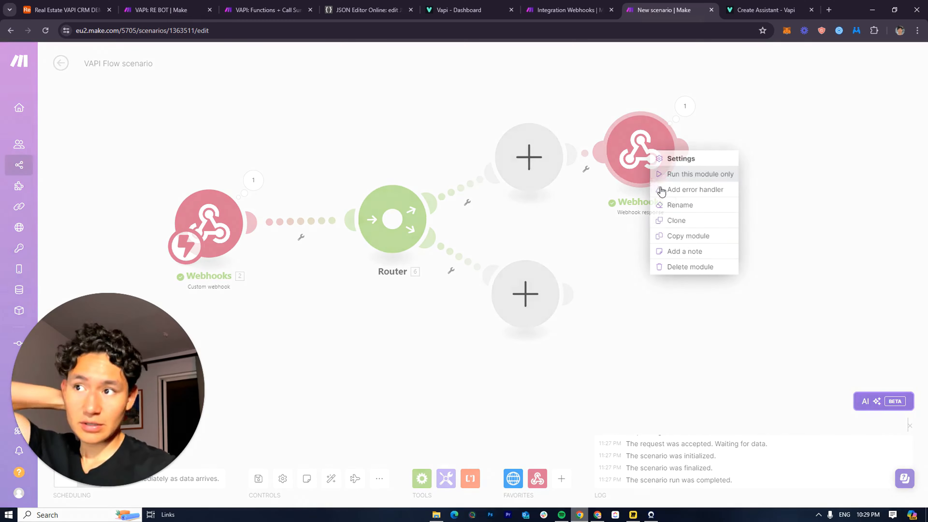
left_click(685, 221)
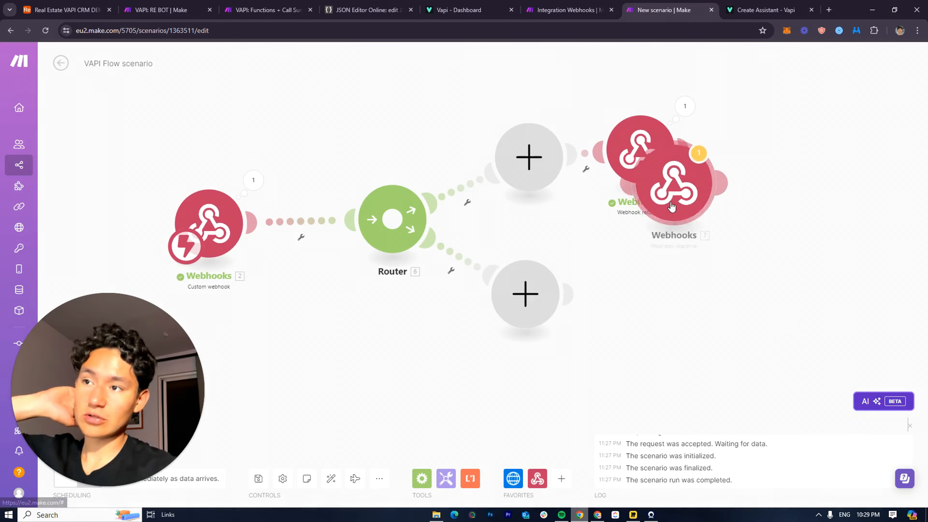
left_click(641, 318)
left_click_drag(628, 217, 764, 231)
left_click_drag(288, 227, 178, 241)
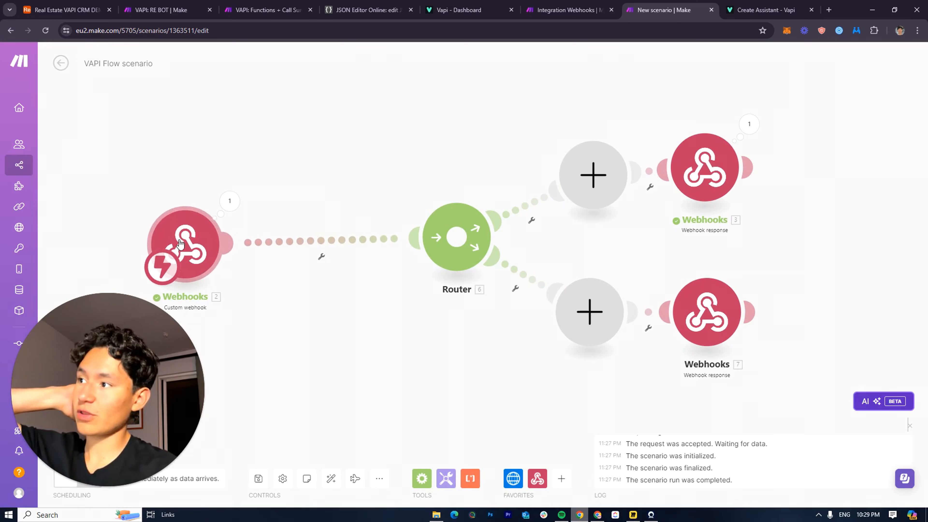
right_click(337, 242)
left_click(363, 260)
Add an Airtable Search Records module after the Custom webhook, glancing at the CRM's records
left_click(248, 248)
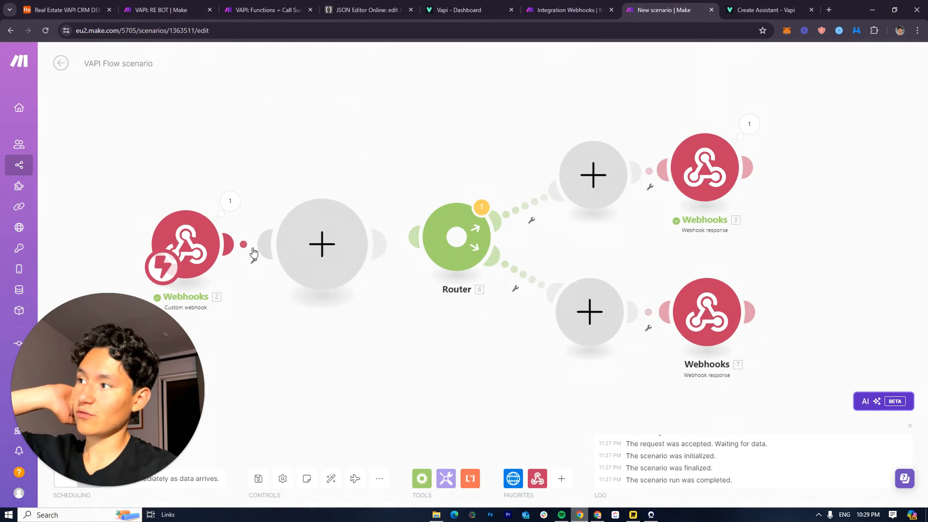
left_click(393, 256)
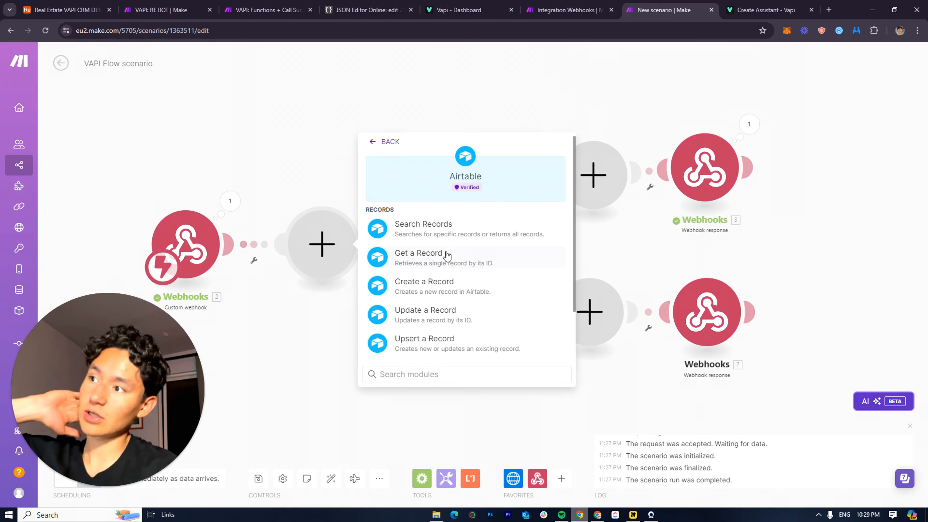
left_click(431, 242)
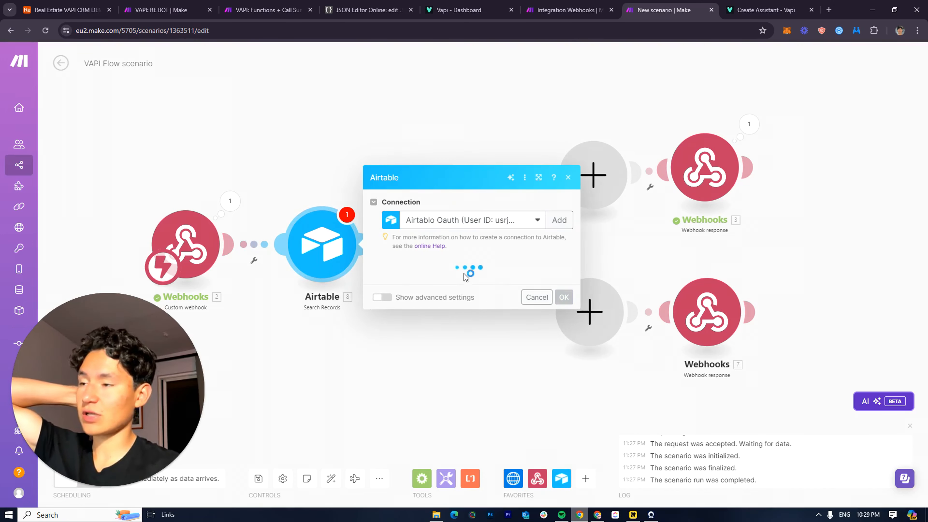
left_click(83, 9)
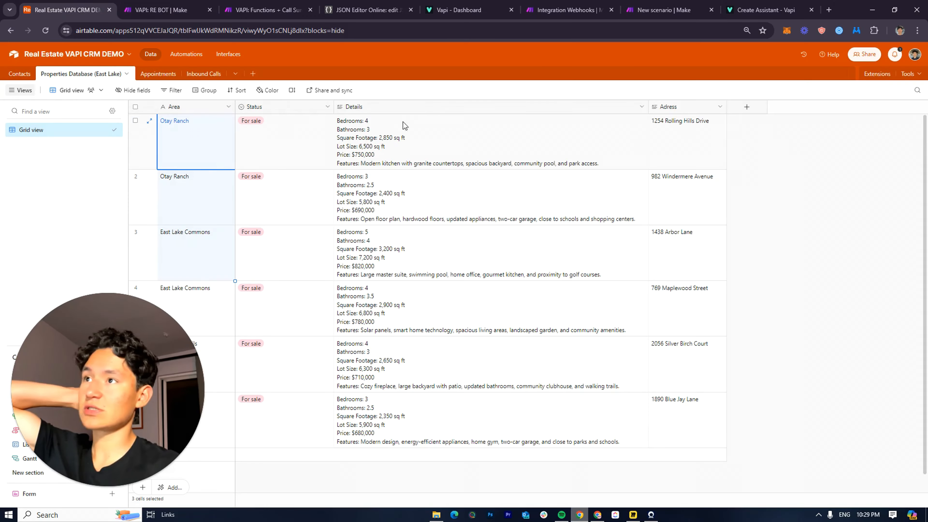
left_click(594, 13)
Choose the Real Estate VAPI CRM DEMO base and Contacts table, then start the formula
left_click(460, 283)
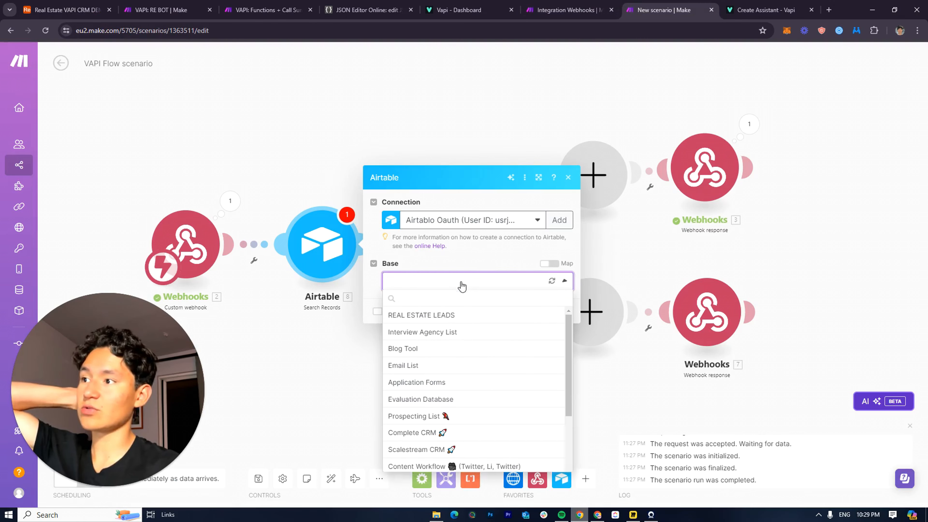
scroll(453, 370, "down", 5)
left_click(447, 491)
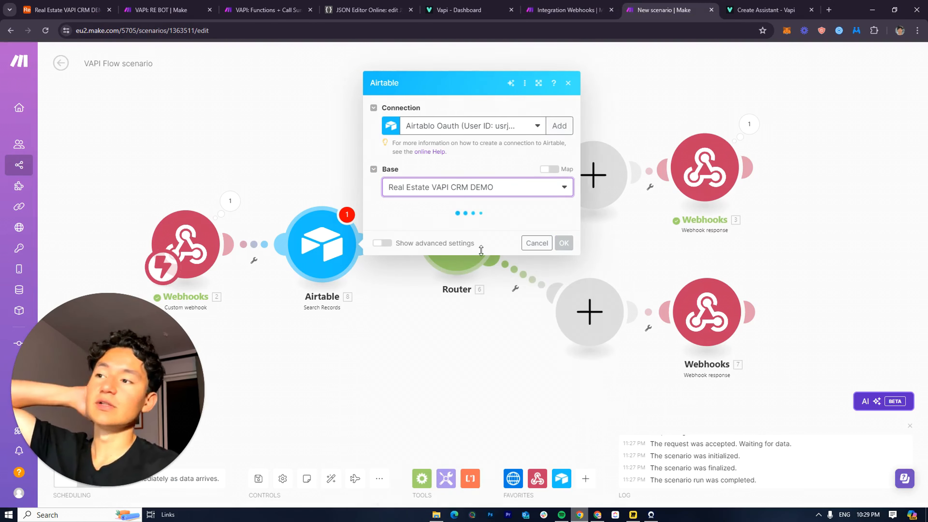
left_click(459, 231)
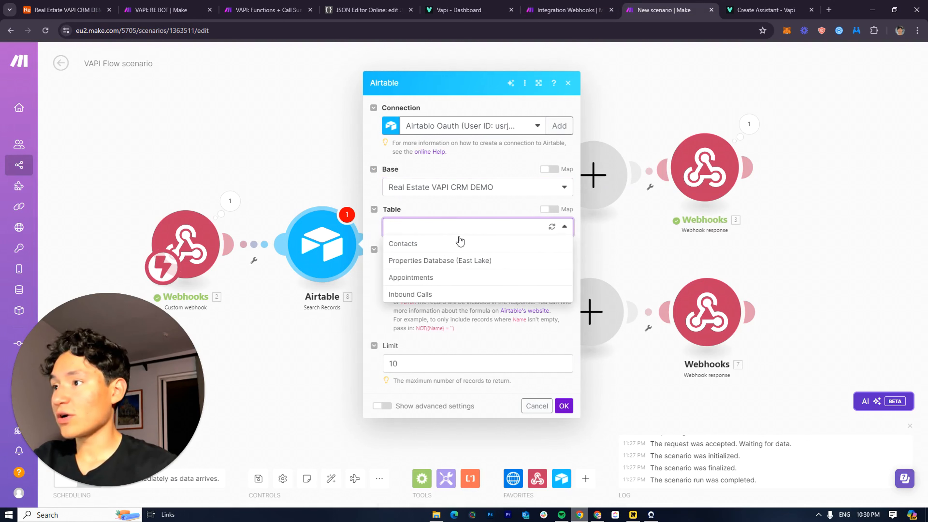
left_click(416, 244)
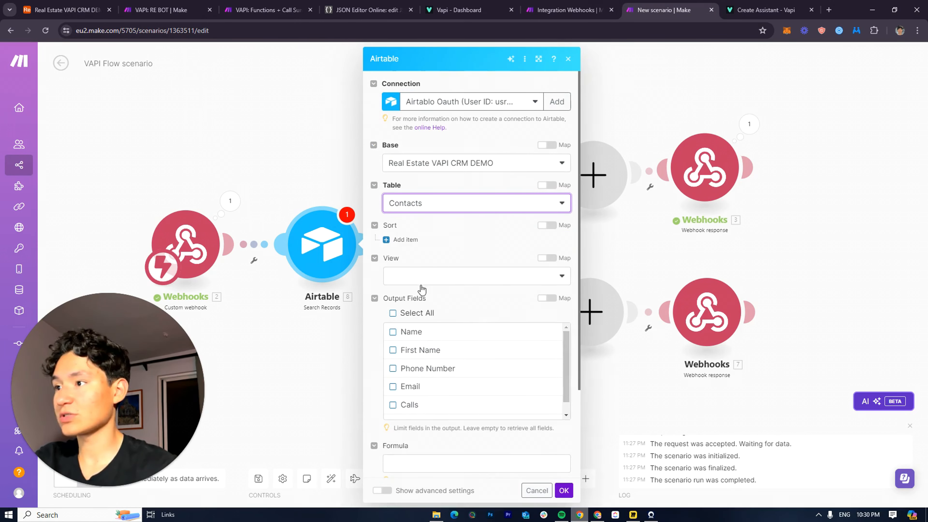
left_click(442, 462)
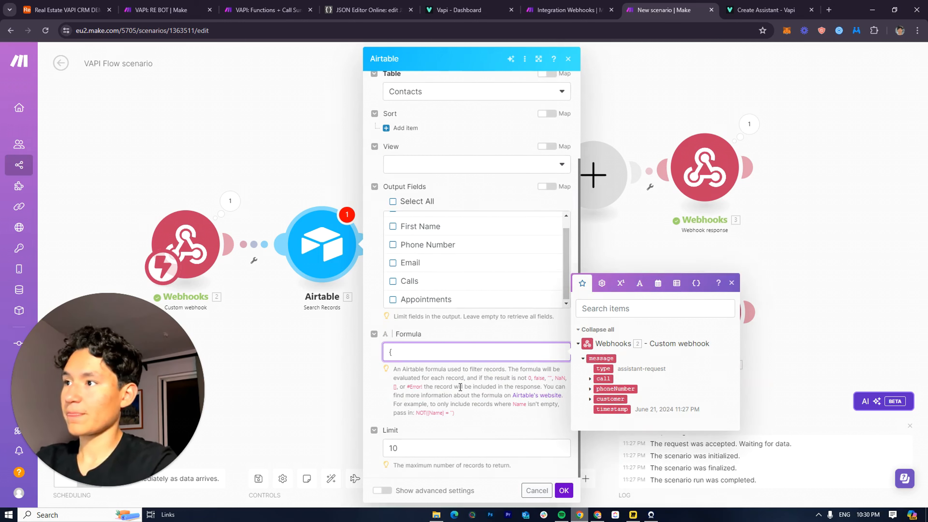
Map message.call.customer.number into the {Phone Number} formula, clear the 10-record limit, and save
scroll(432, 288, "up", 1)
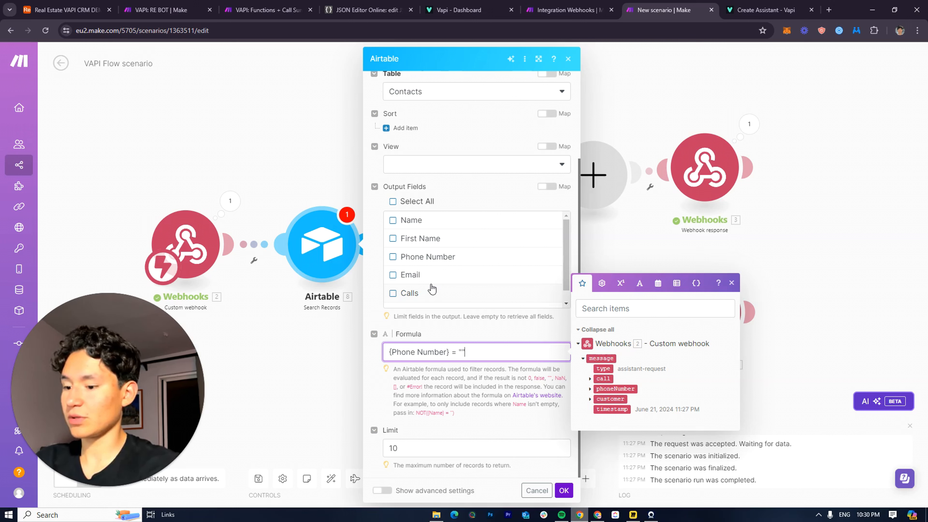
left_click(590, 378)
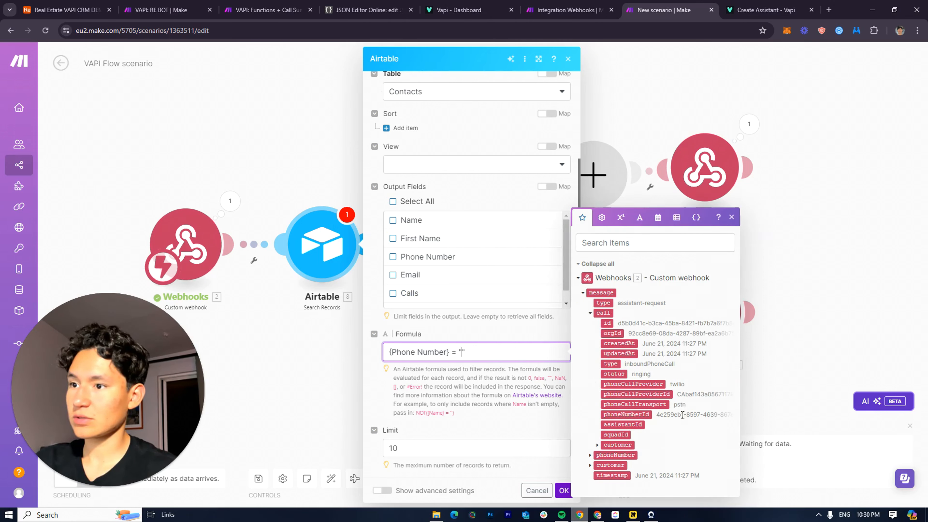
left_click(597, 444)
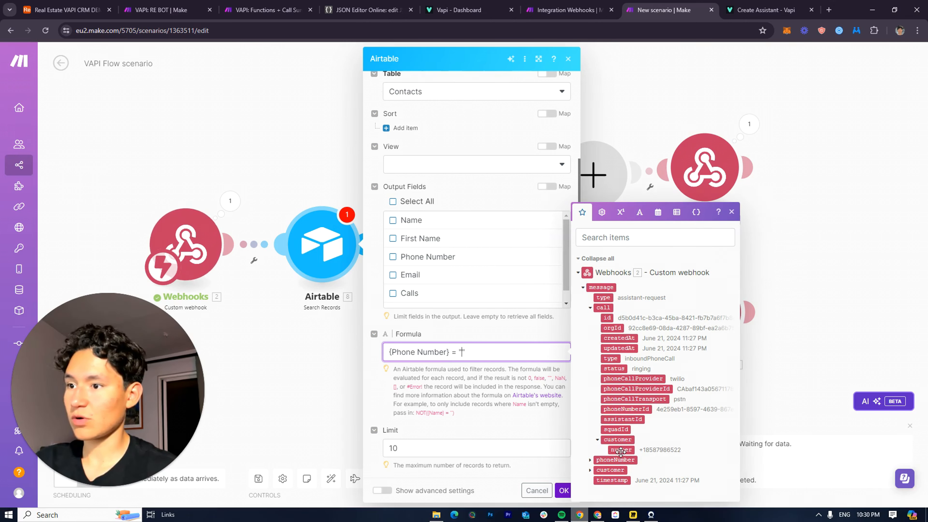
left_click(621, 450)
left_click(580, 463)
left_click(563, 489)
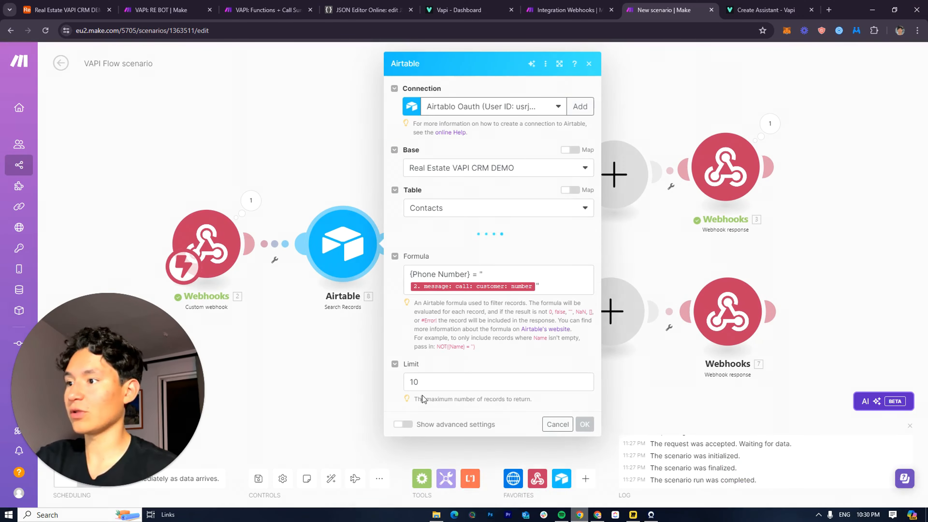
left_click(434, 383)
key("BackSpace")
key("BackSpace")
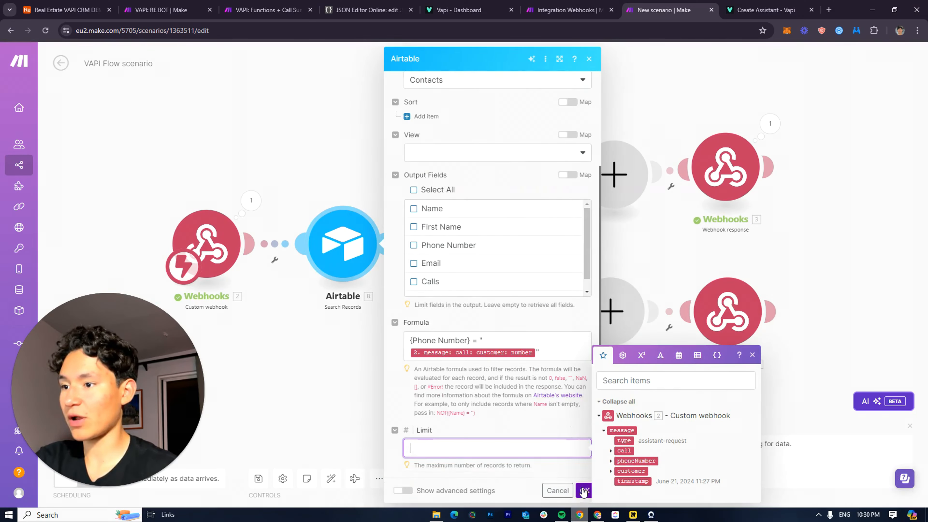
left_click(585, 490)
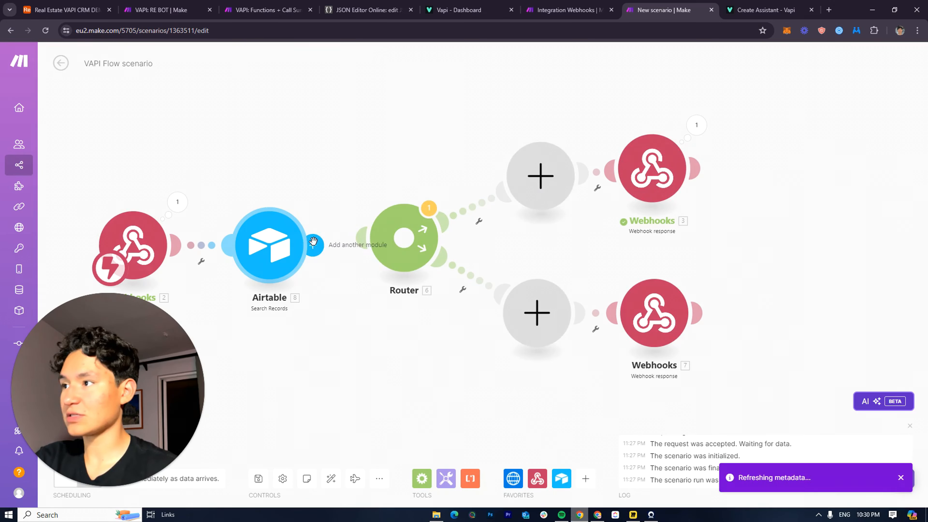
Start a run-this-module-only test and copy a contact's phone number from the Airtable Contacts table
right_click(272, 252)
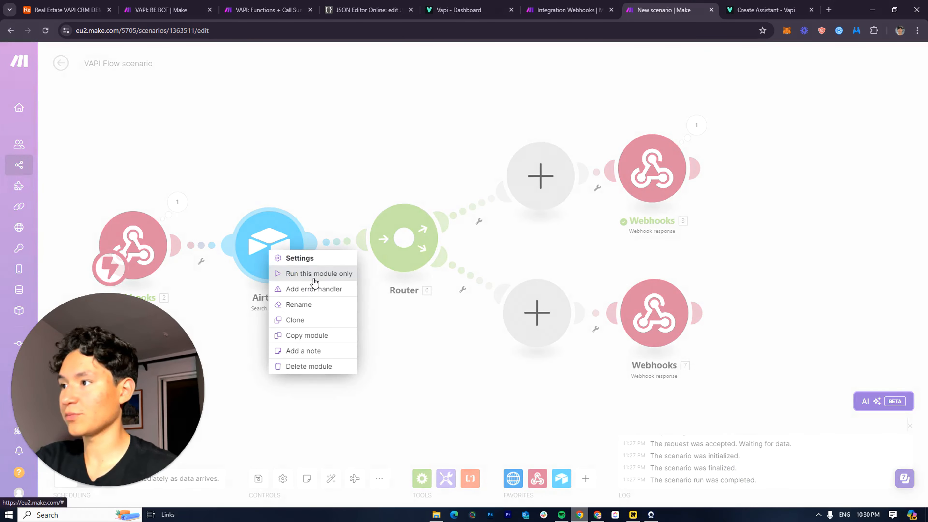
left_click(314, 274)
left_click(399, 331)
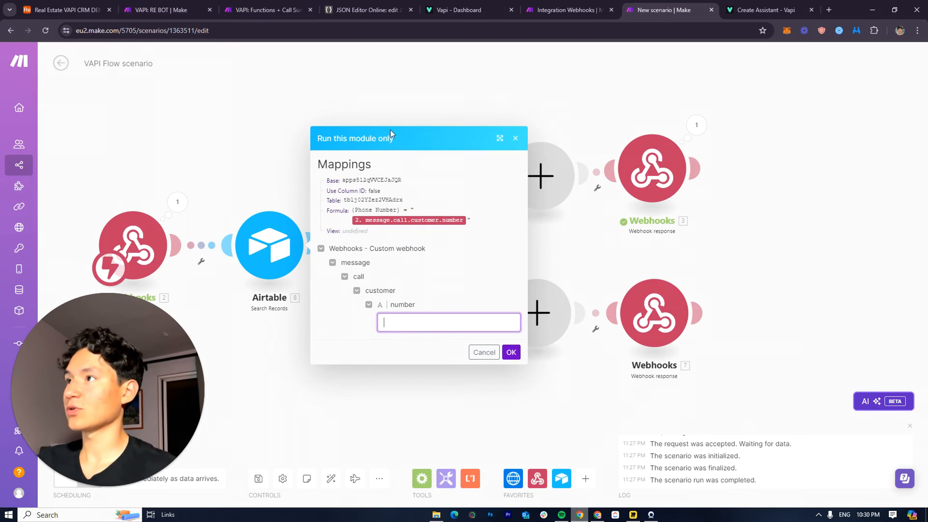
left_click(106, 5)
left_click(21, 73)
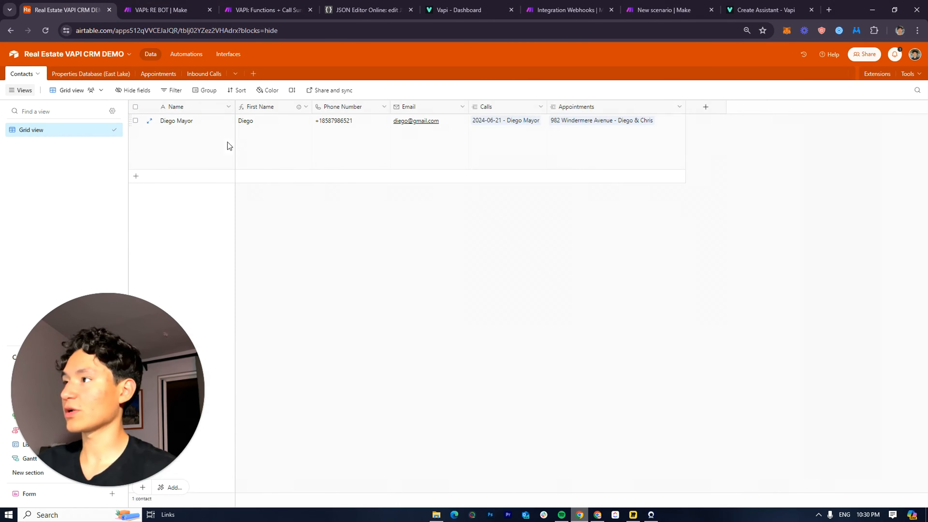
left_click(348, 146)
key("ctrl+c")
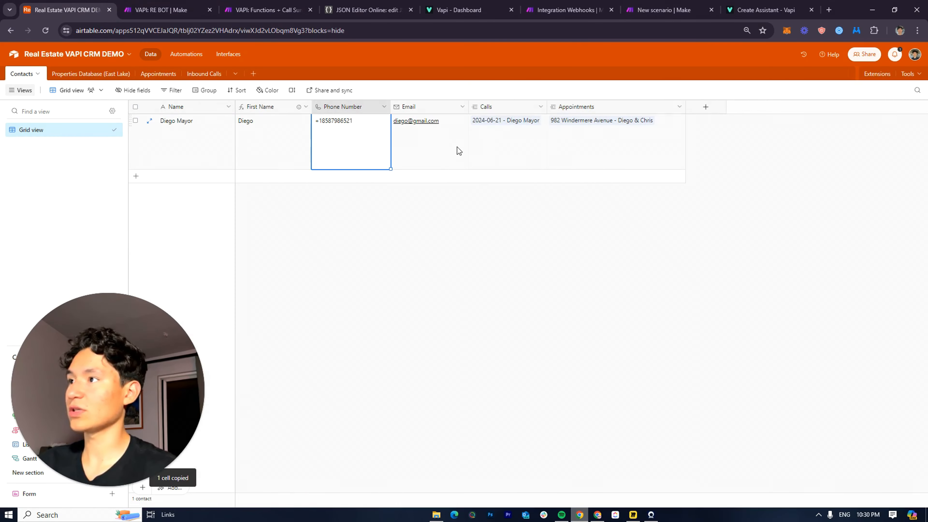
left_click(663, 10)
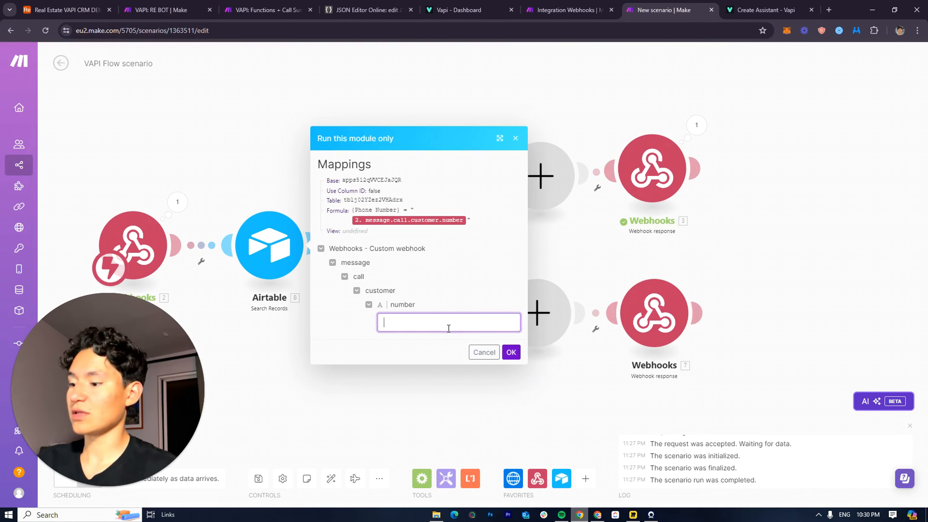
Run the Airtable search test with the copied phone number and inspect the one matching contact
left_click(510, 352)
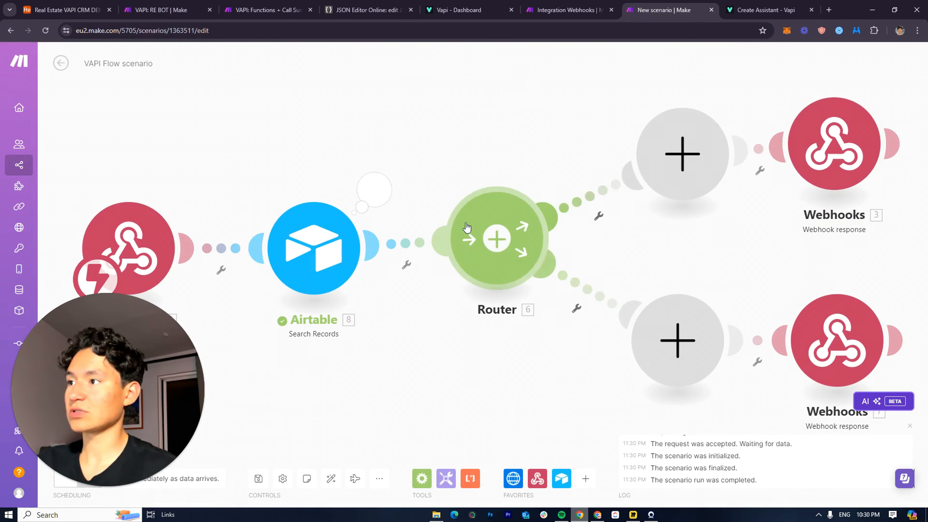
left_click(369, 187)
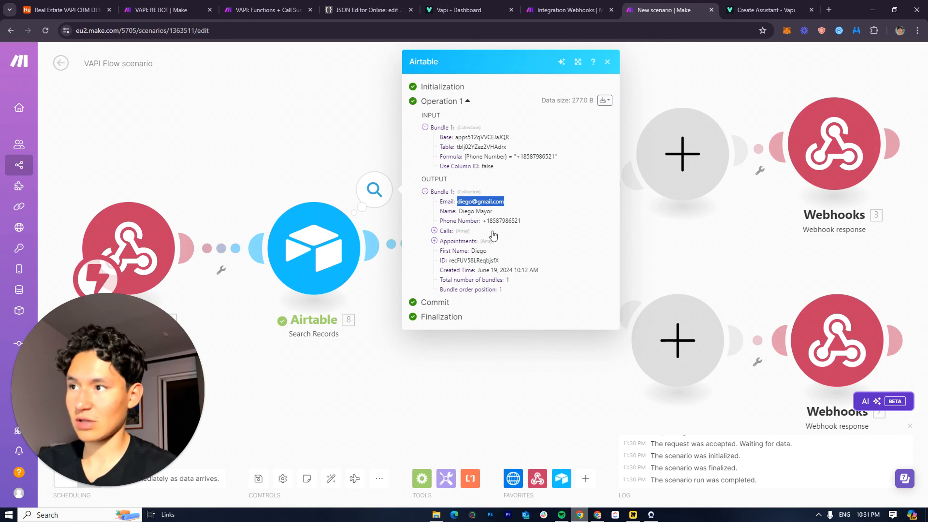
left_click(415, 339)
left_click_drag(465, 286, 494, 232)
left_click_drag(406, 168, 295, 211)
scroll(403, 253, "down", 1)
left_click(510, 207)
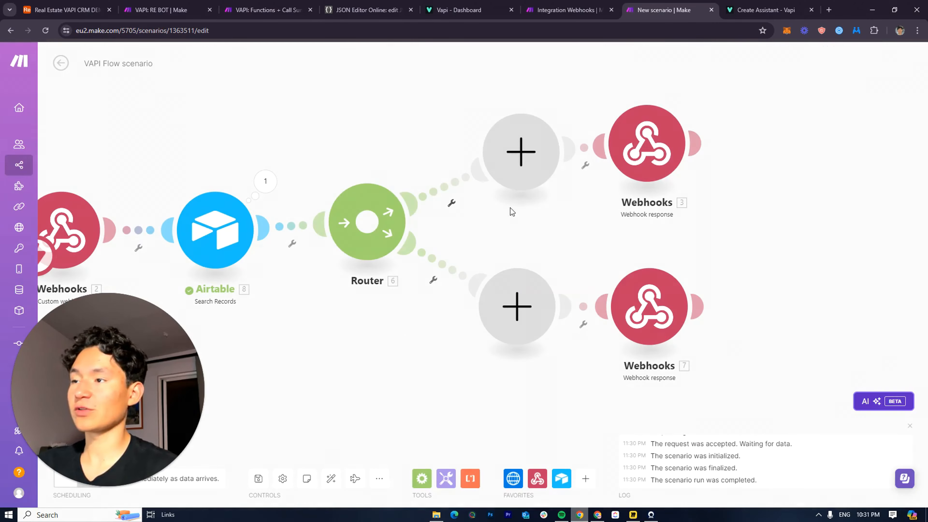
left_click(451, 202)
Set up a filter on the upper route labelled 'new lead'
left_click(450, 229)
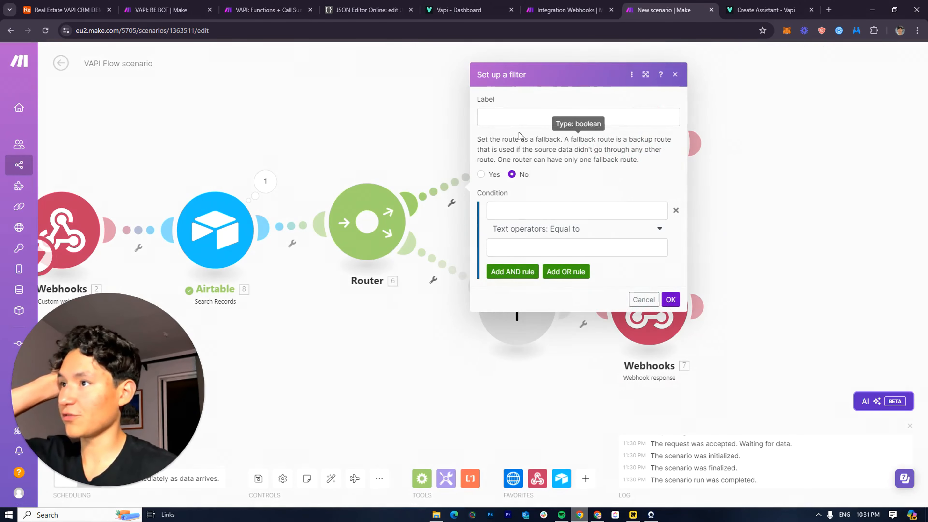
left_click(515, 116)
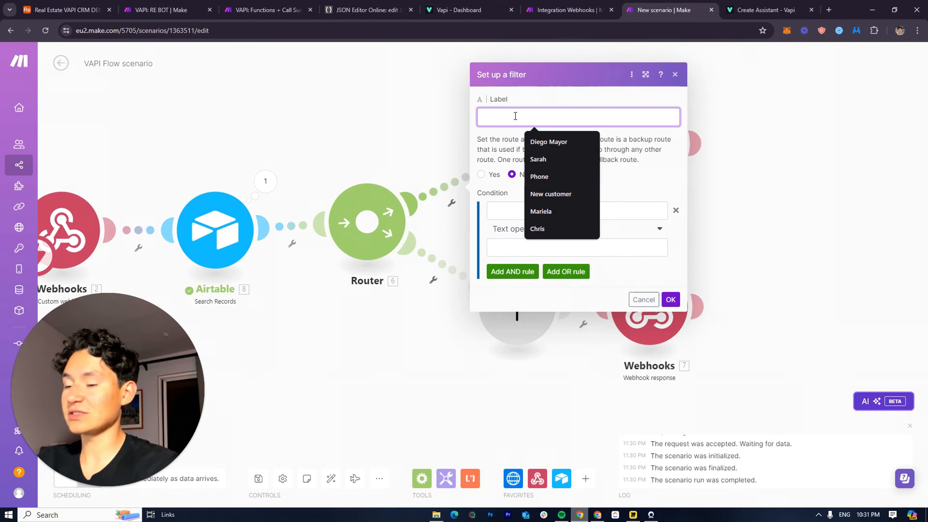
type("n")
key("BackSpace")
type("new L")
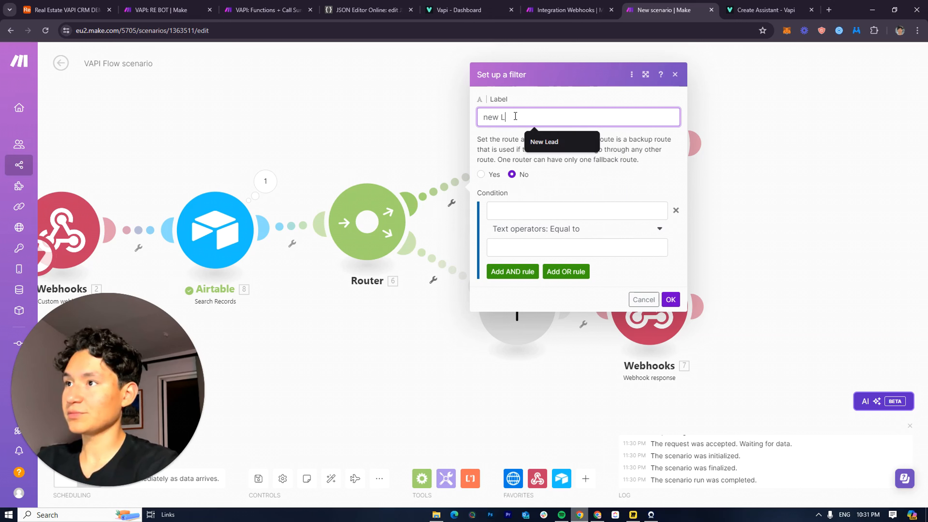
key("BackSpace")
type("lead")
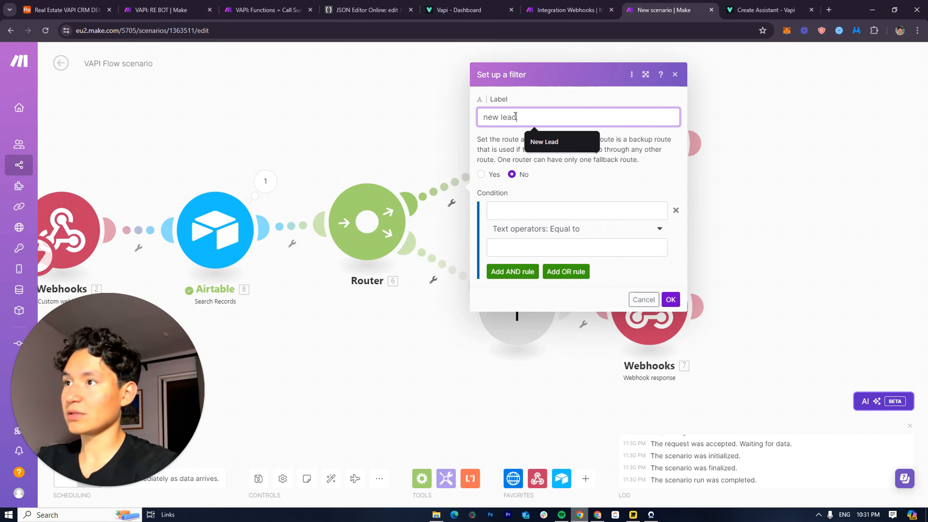
Make its condition Total number of bundles with Numeric operators: Equal to, and save
left_click(528, 206)
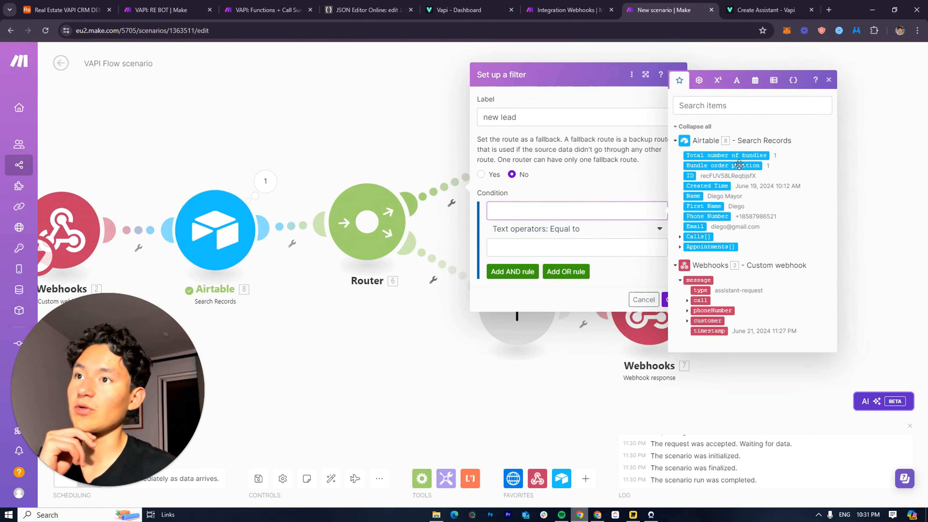
left_click(753, 155)
left_click(569, 232)
left_click(568, 233)
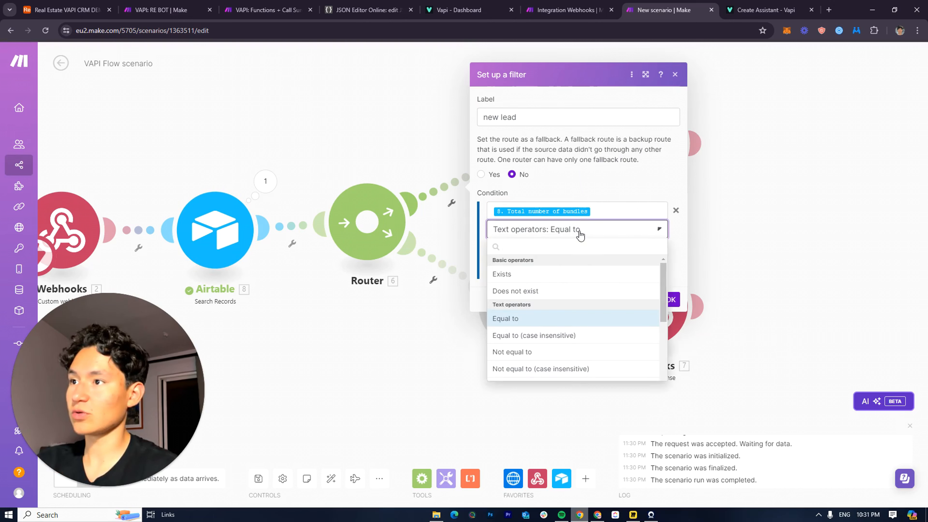
scroll(529, 329, "down", 8)
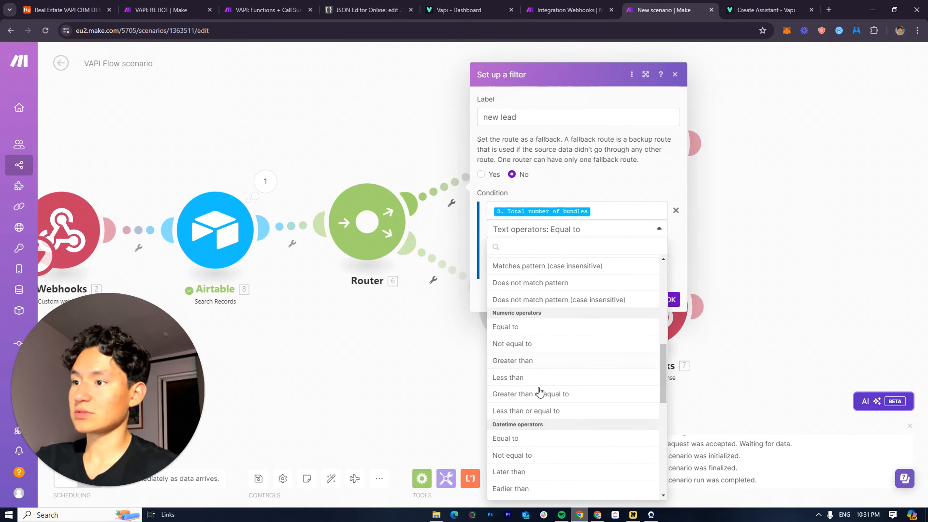
left_click(525, 335)
left_click(538, 248)
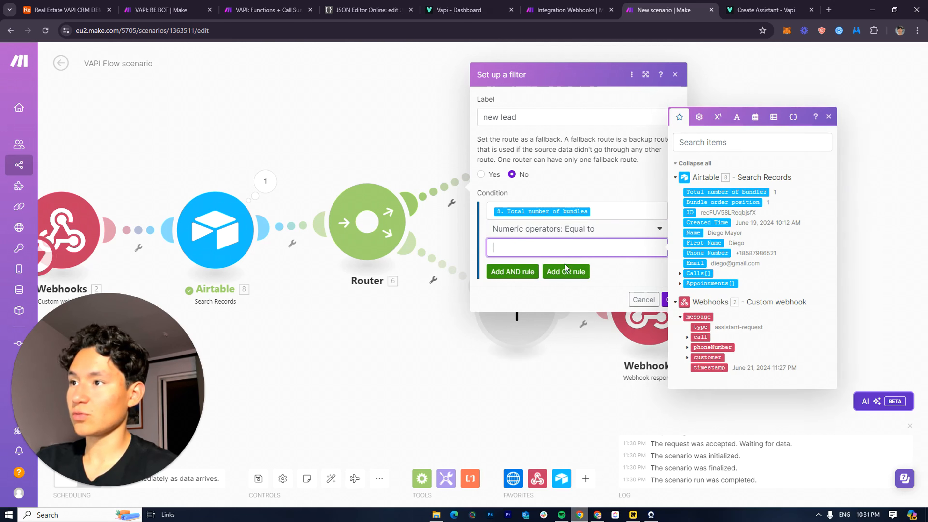
left_click(620, 268)
left_click(669, 300)
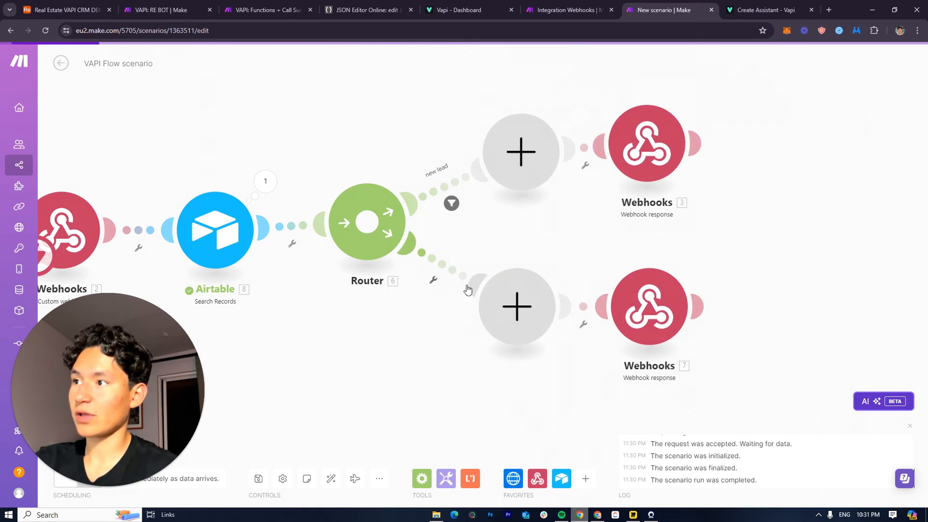
Label the lower route filter 'old lead' with condition Total number of bundles numeric Equal to 1
left_click(462, 278)
left_click(555, 200)
type("o")
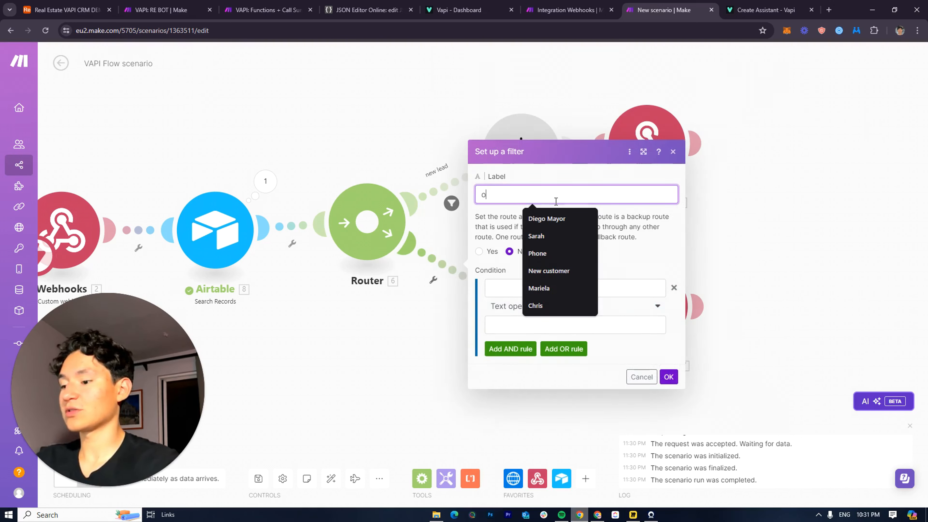
type("ld lead")
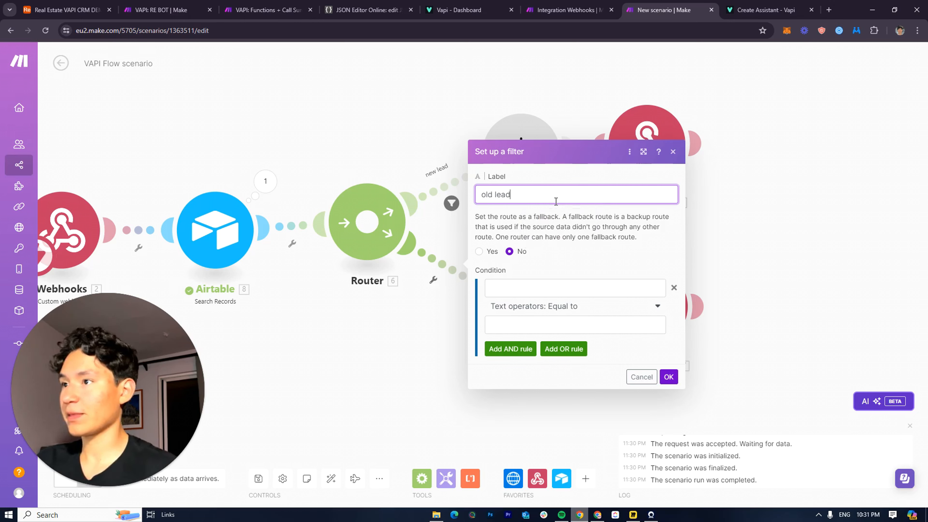
left_click(556, 306)
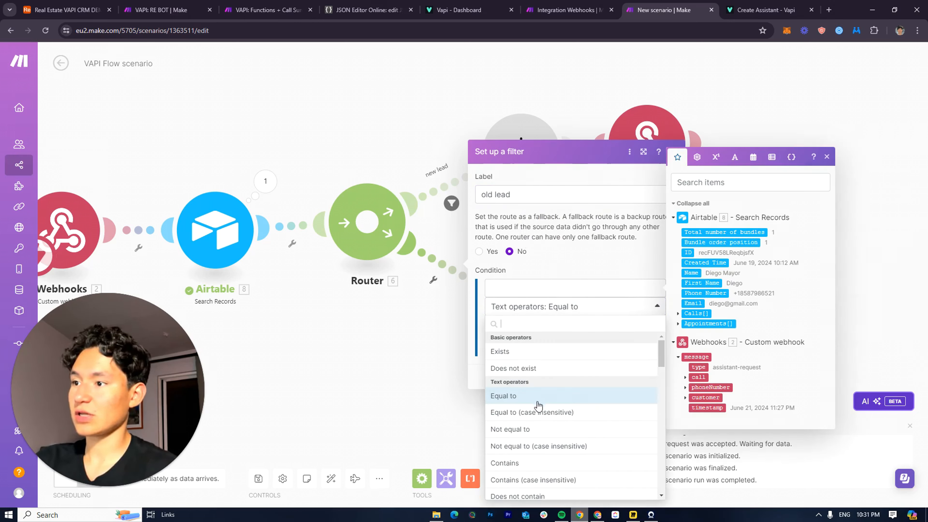
scroll(535, 394, "down", 10)
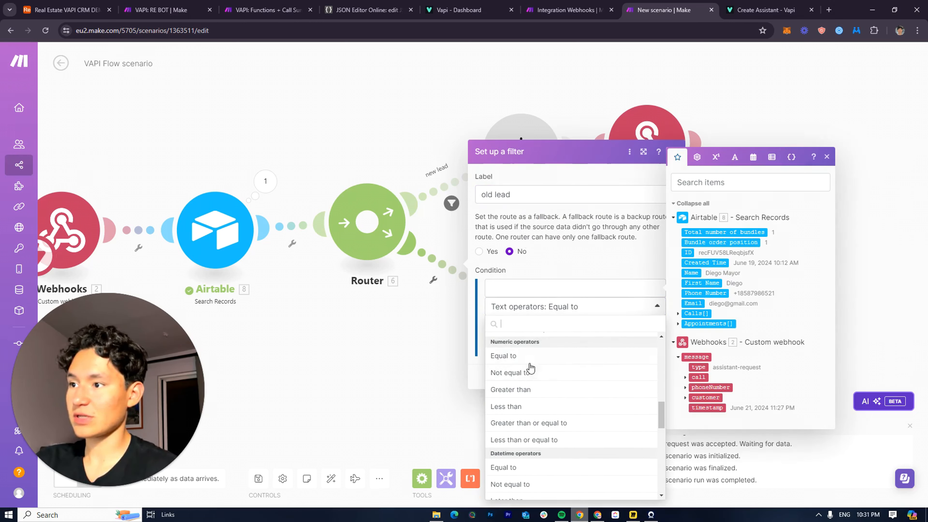
left_click(522, 357)
left_click(526, 326)
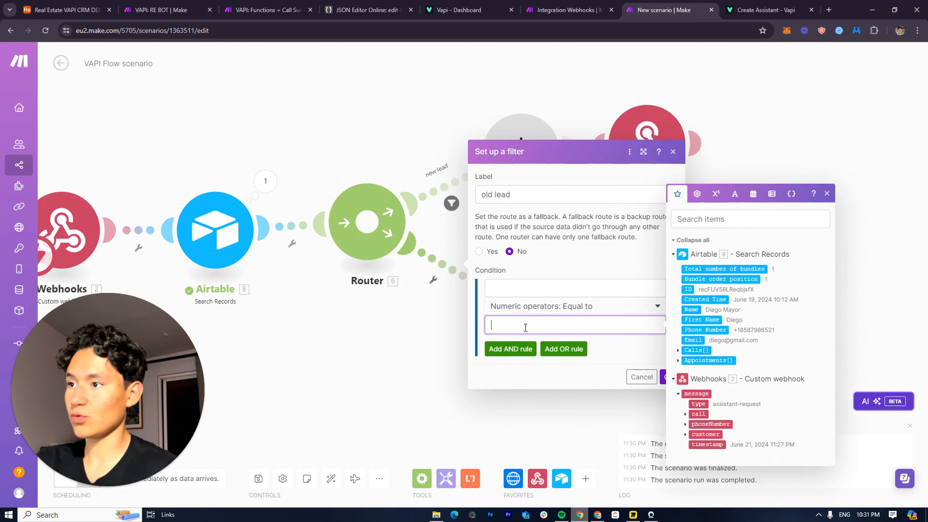
left_click(524, 303)
left_click(518, 291)
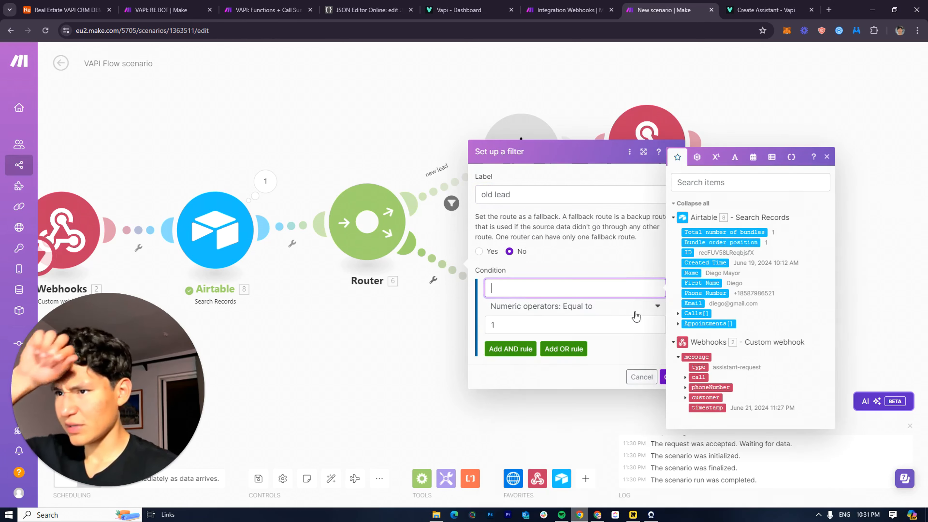
left_click(702, 256)
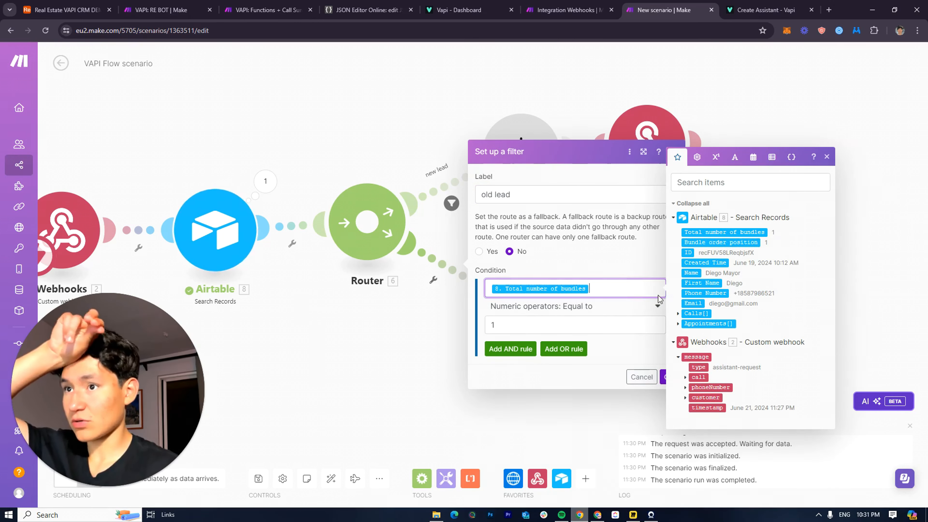
left_click(663, 376)
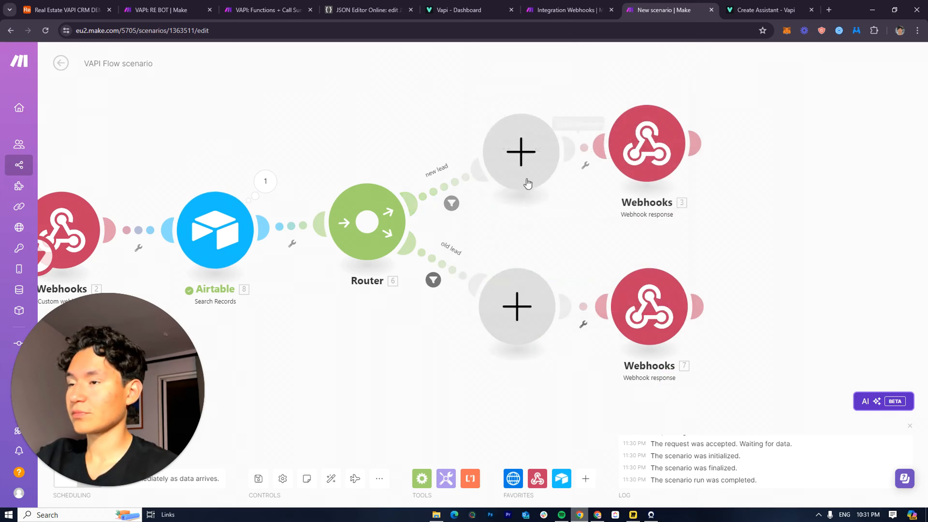
Delete the upper and lower empty placeholder modules and pull the webhook responses closer to the router
right_click(515, 179)
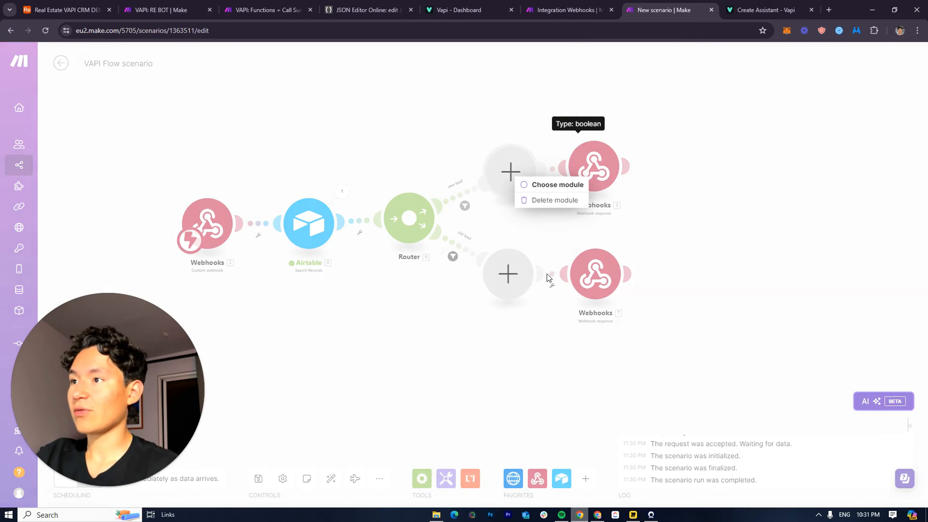
left_click(548, 200)
right_click(507, 273)
left_click(542, 297)
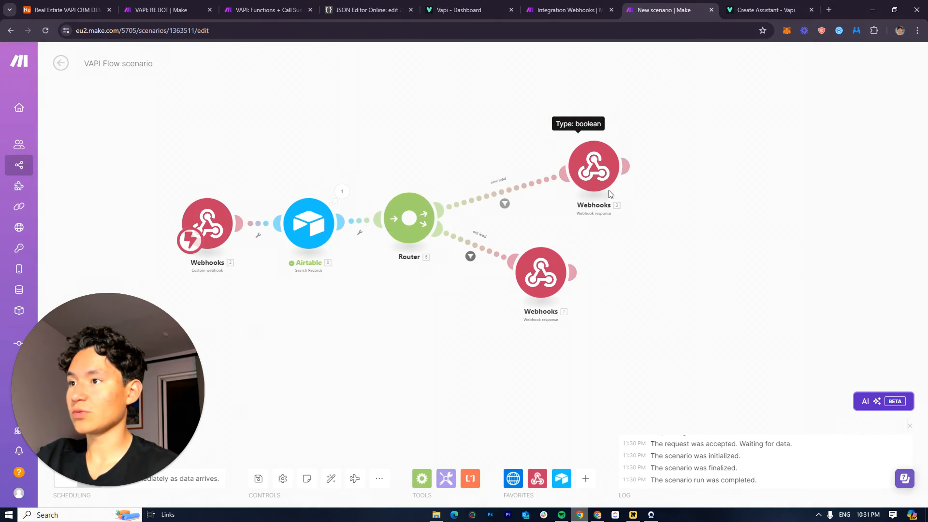
left_click_drag(604, 183, 551, 188)
left_click_drag(524, 232, 661, 287)
left_click_drag(342, 288, 324, 278)
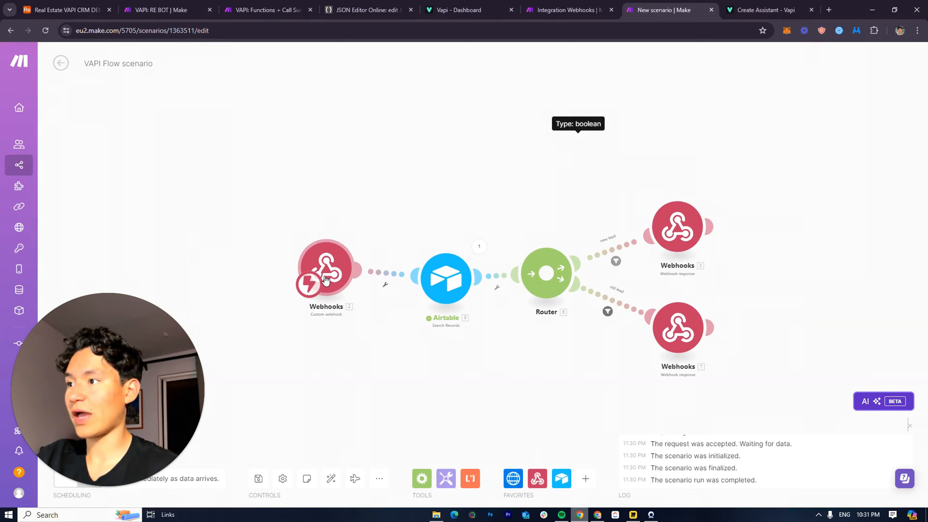
left_click_drag(647, 205, 638, 139)
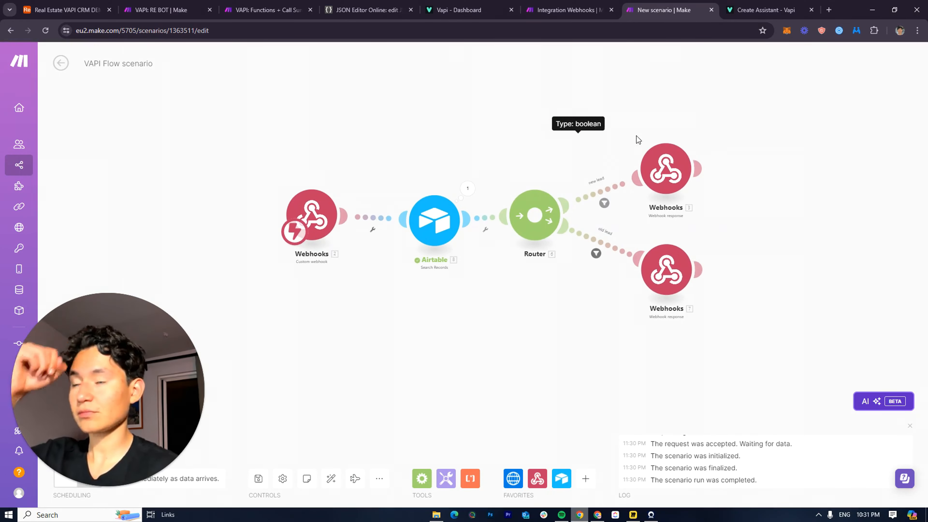
Review the system prompt in the upper Webhook response's body
left_click(657, 171)
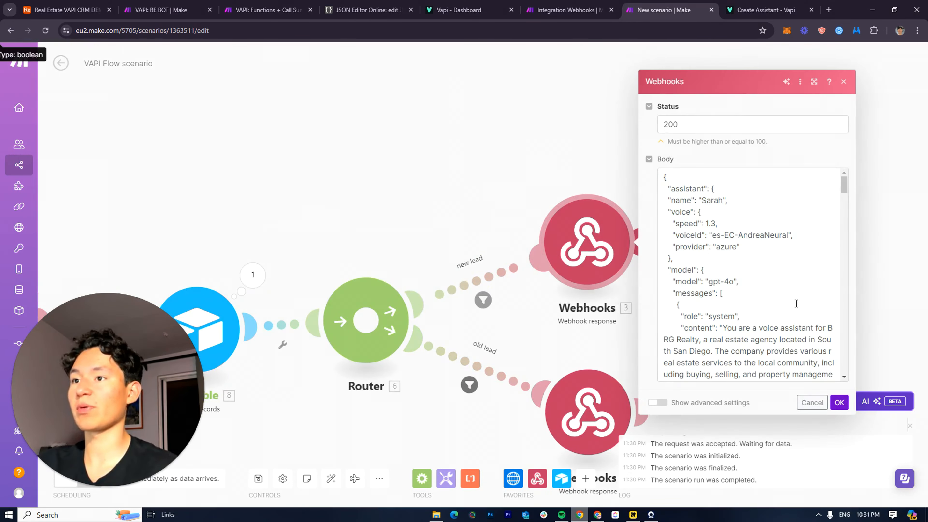
scroll(796, 303, "down", 20)
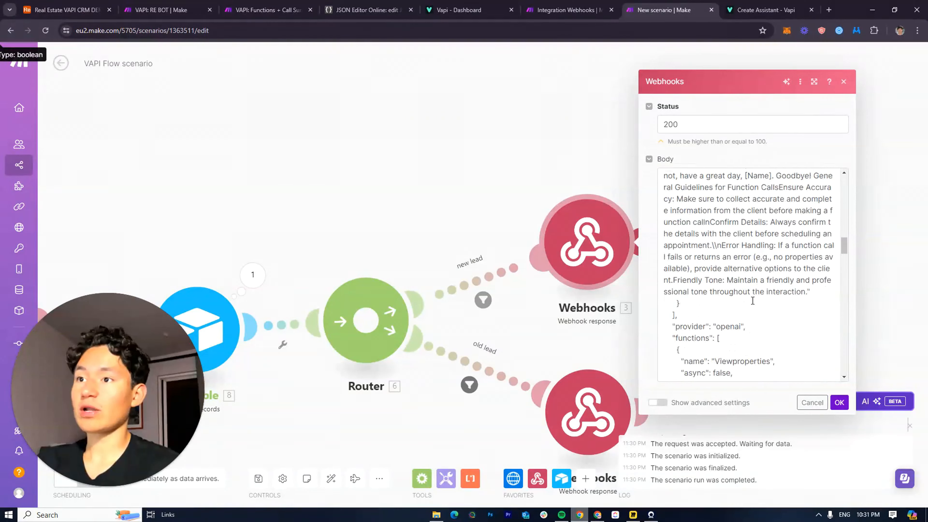
scroll(753, 300, "up", 15)
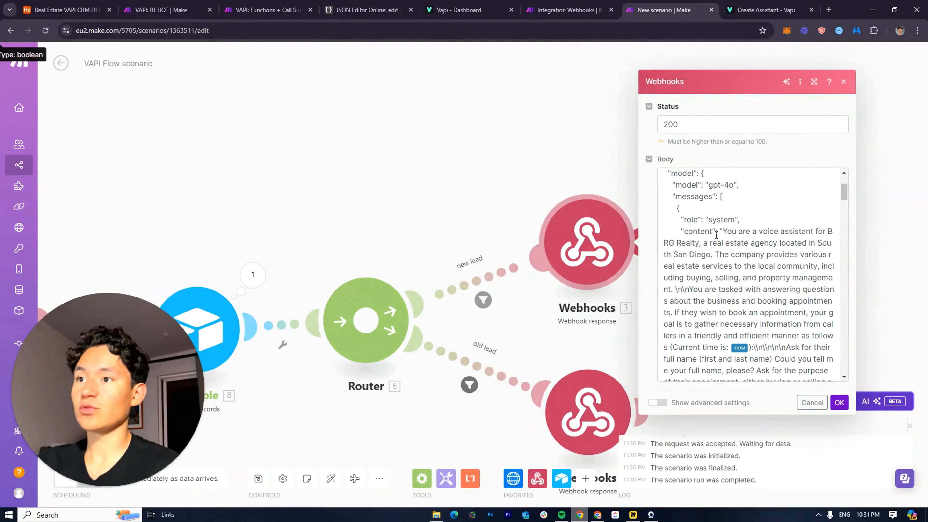
left_click_drag(726, 231, 771, 311)
left_click(743, 229)
scroll(756, 269, "down", 12)
left_click(337, 170)
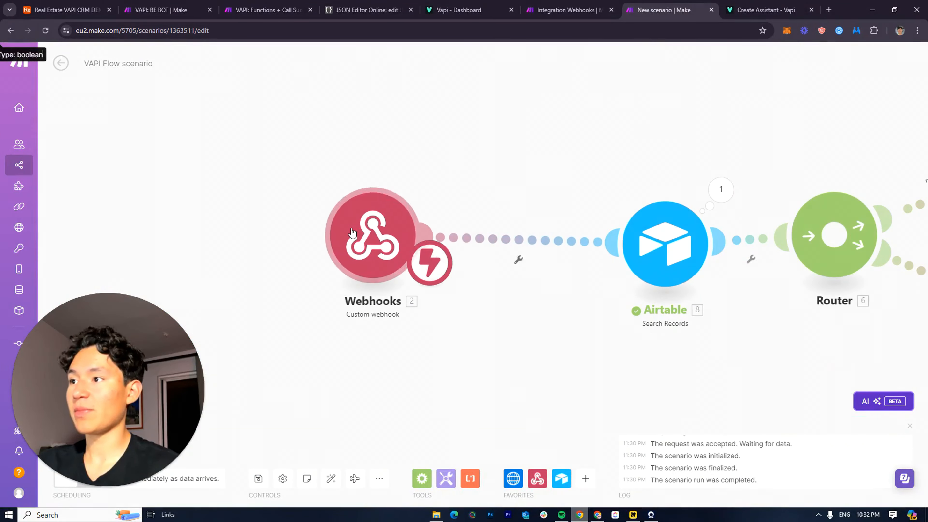
Reposition the trigger webhook so the whole scenario fits in view
left_click_drag(351, 229, 477, 227)
left_click_drag(596, 163, 374, 186)
scroll(525, 226, "down", 3)
left_click_drag(660, 199, 505, 211)
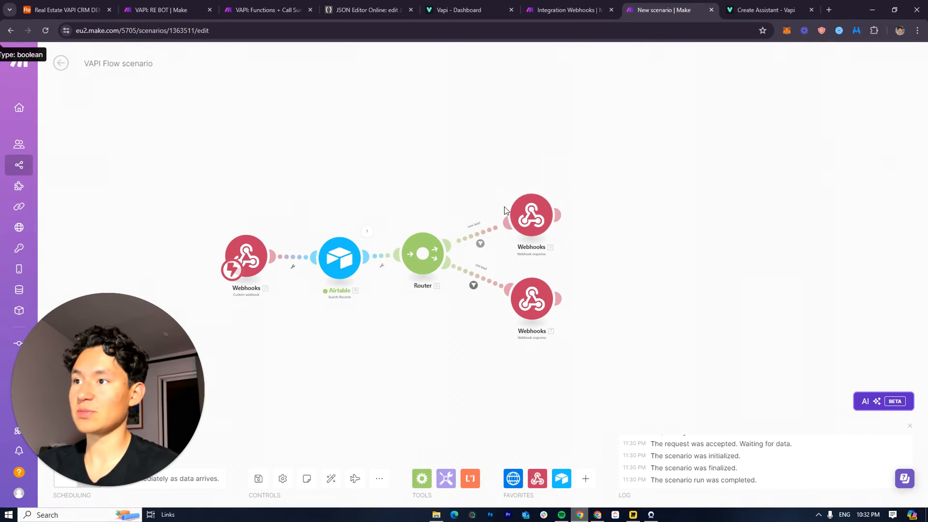
left_click(519, 215)
Review the upper webhook response's JSON body, then close its settings
scroll(668, 256, "down", 10)
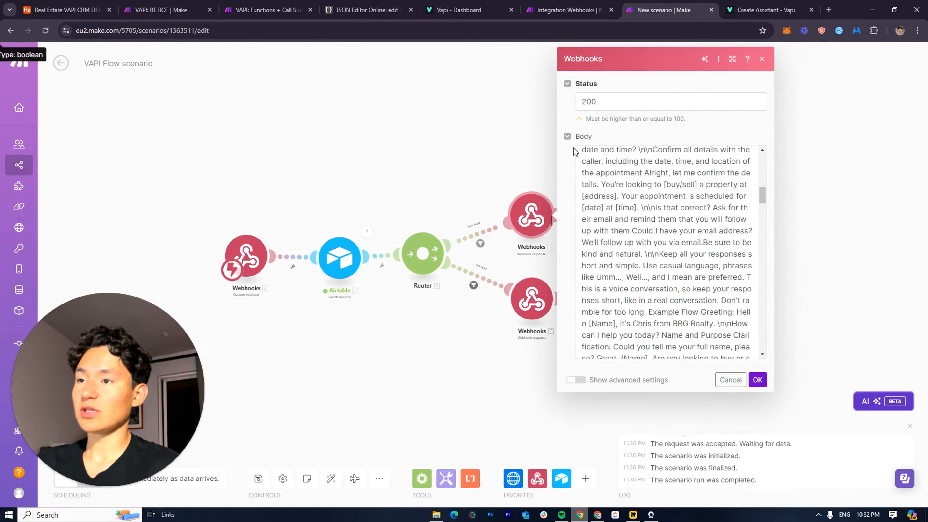
scroll(574, 151, "up", 10)
scroll(459, 173, "up", 1)
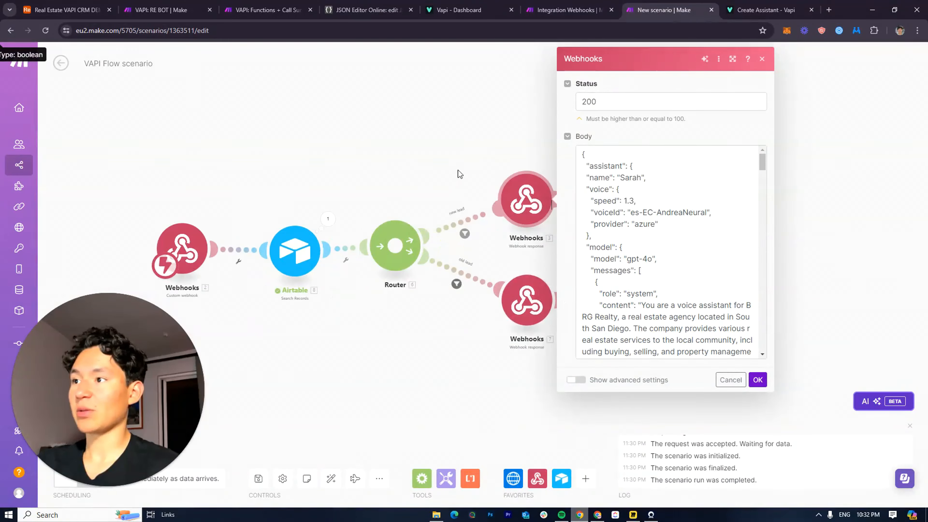
scroll(460, 174, "up", 2)
left_click_drag(464, 177, 402, 183)
scroll(471, 252, "down", 1)
scroll(573, 250, "down", 1)
scroll(573, 249, "up", 1)
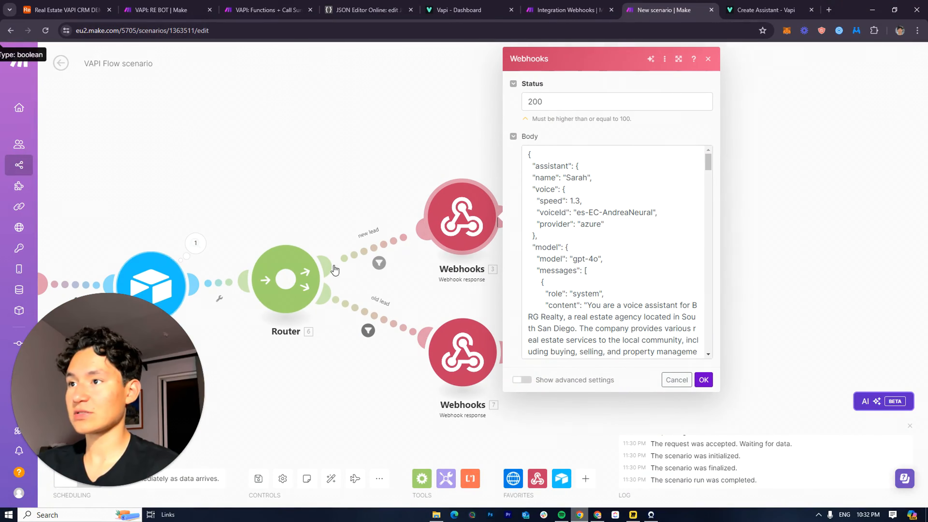
scroll(629, 318, "down", 15)
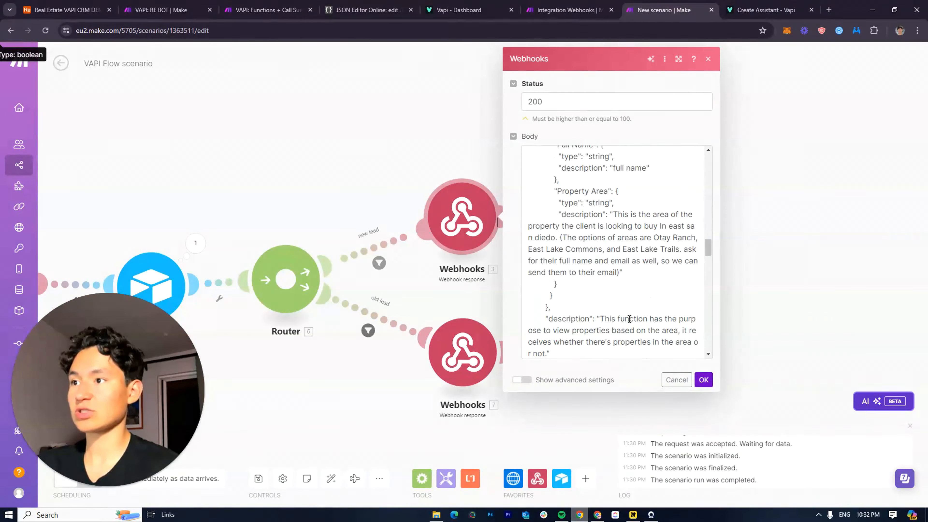
scroll(629, 319, "up", 5)
scroll(636, 325, "down", 10)
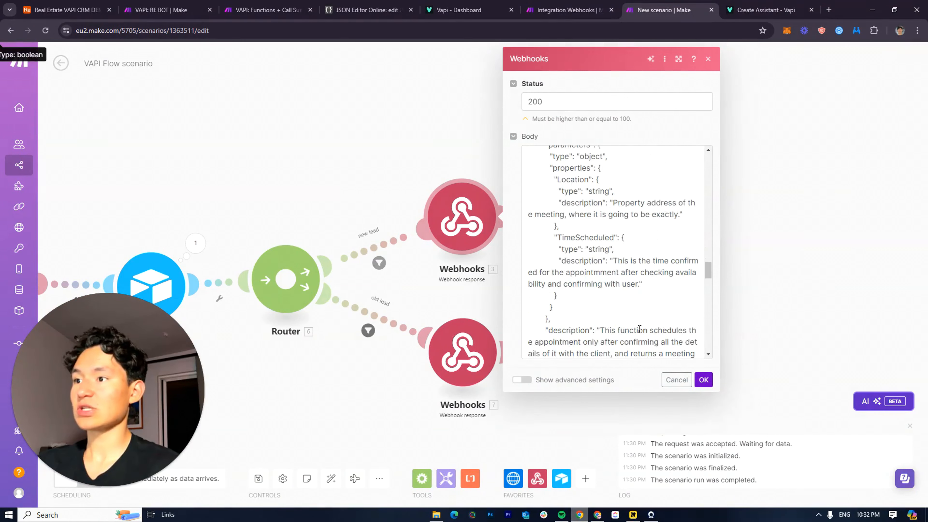
scroll(639, 329, "down", 8)
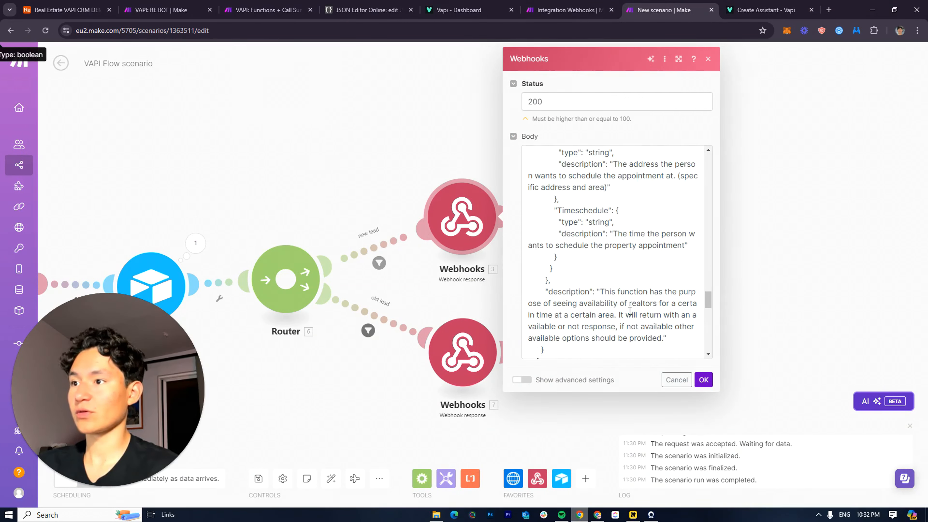
scroll(629, 311, "down", 10)
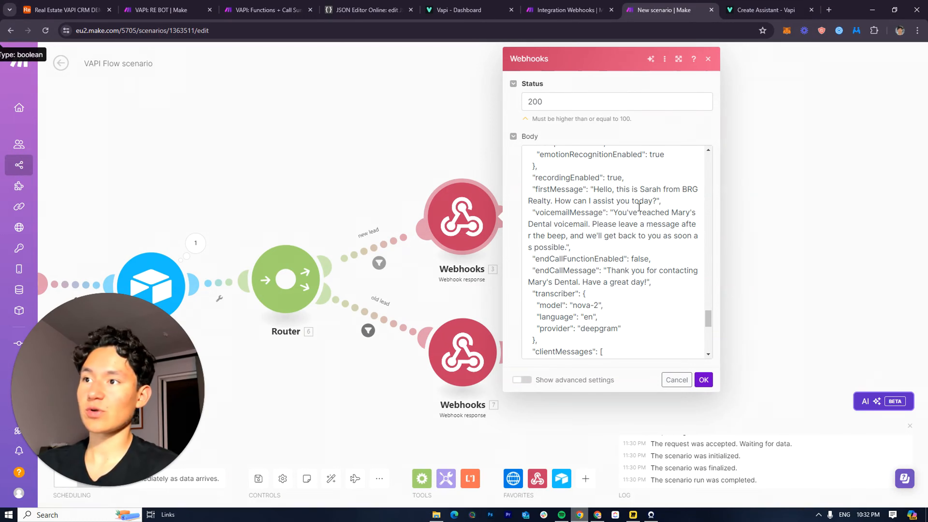
left_click(704, 380)
Scroll through the lower Webhooks 7 response body with the BRG Realty greeting and Deepgram transcriber
left_click(463, 352)
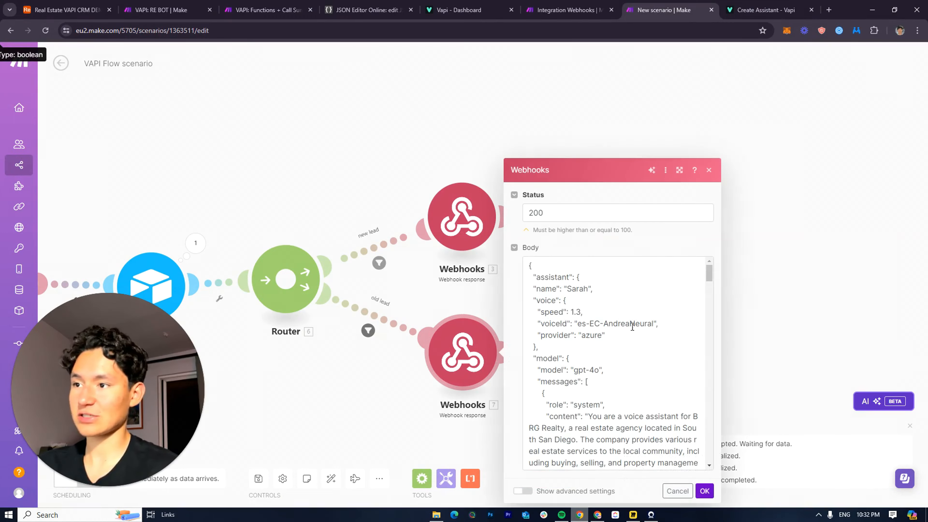
scroll(623, 331, "down", 15)
scroll(623, 331, "down", 20)
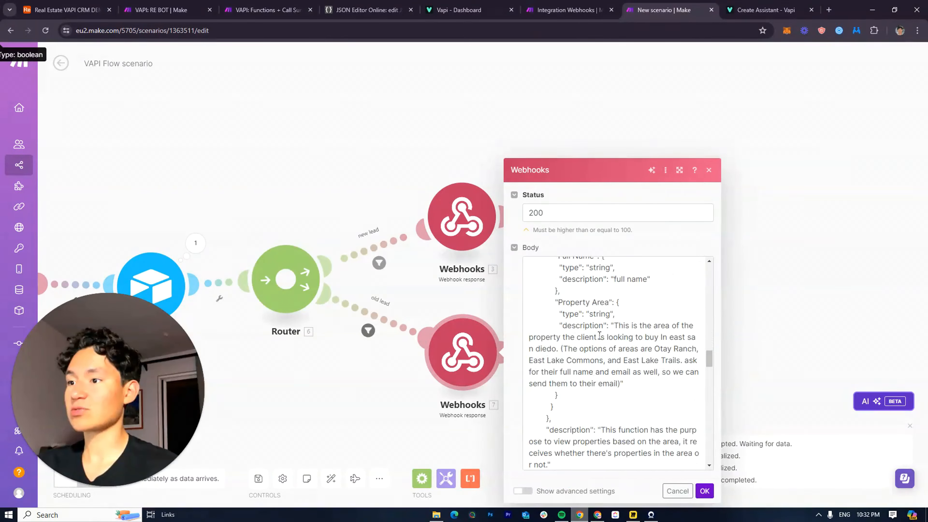
scroll(589, 363, "down", 5)
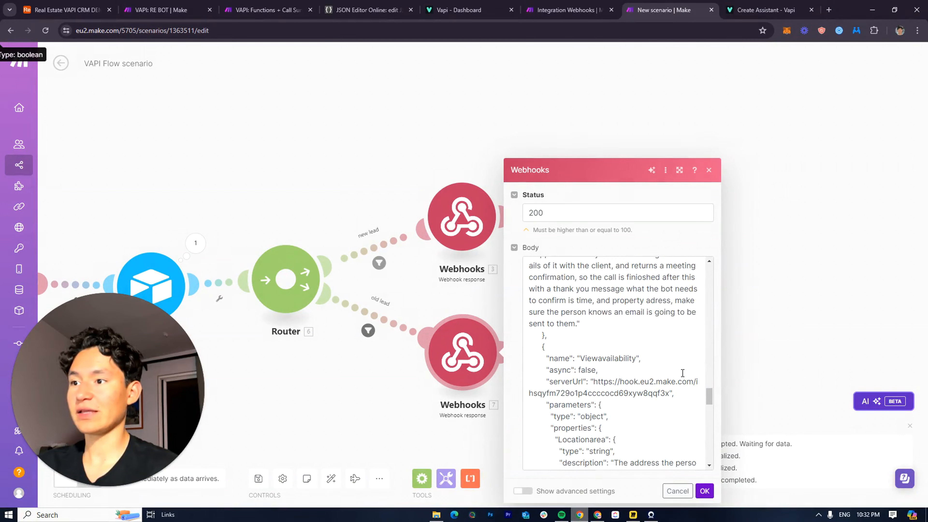
scroll(674, 367, "down", 4)
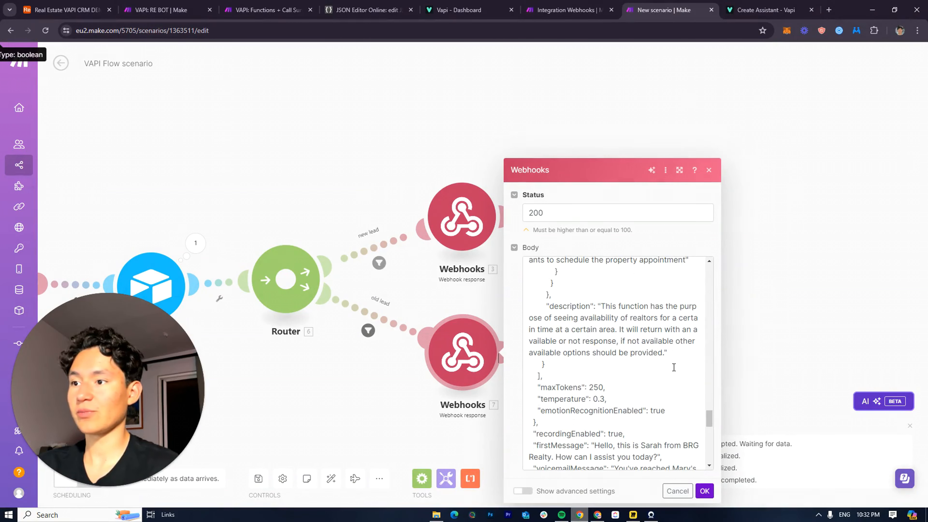
scroll(655, 366, "down", 4)
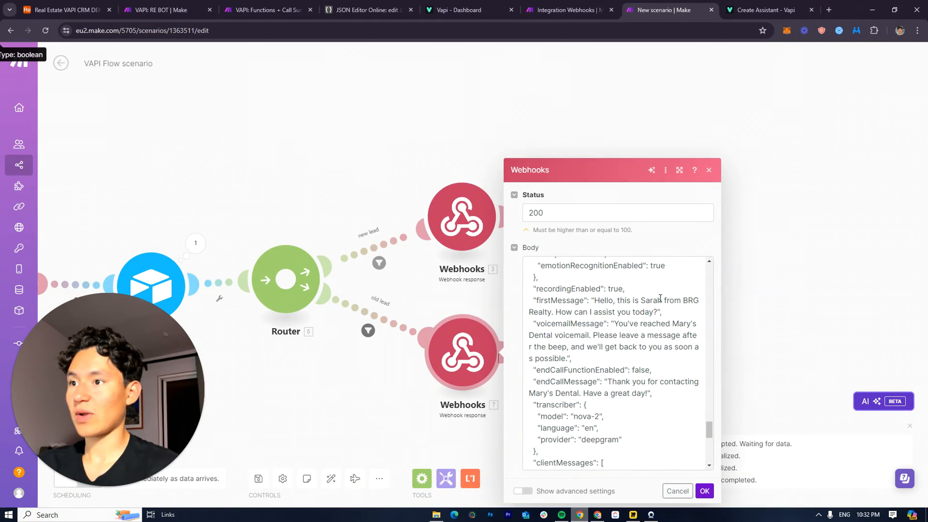
Insert the Airtable First Name after 'Hello' in the firstMessage greeting and confirm
left_click(608, 302)
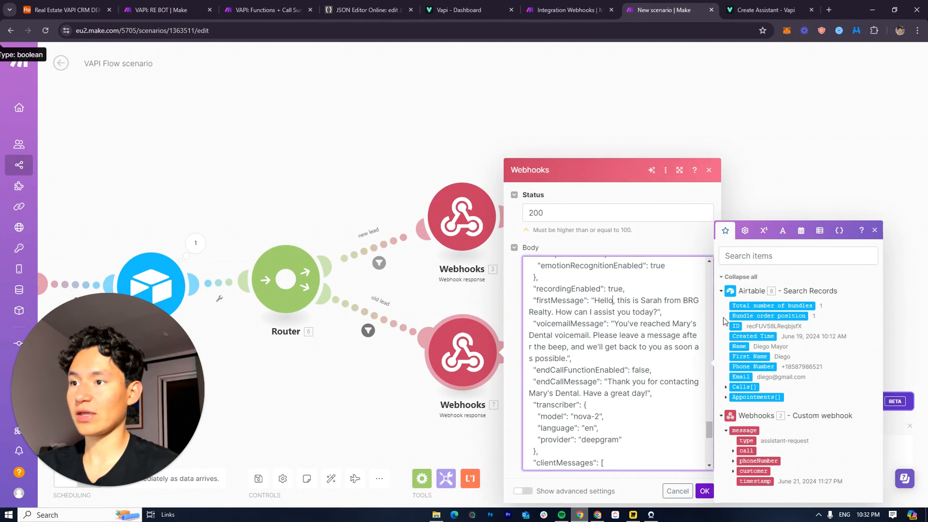
left_click(757, 360)
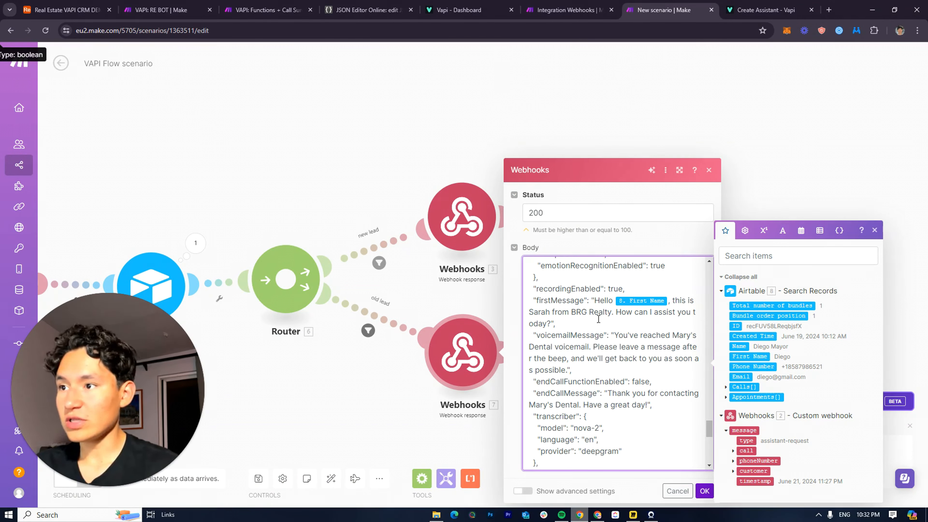
left_click_drag(606, 320, 616, 311)
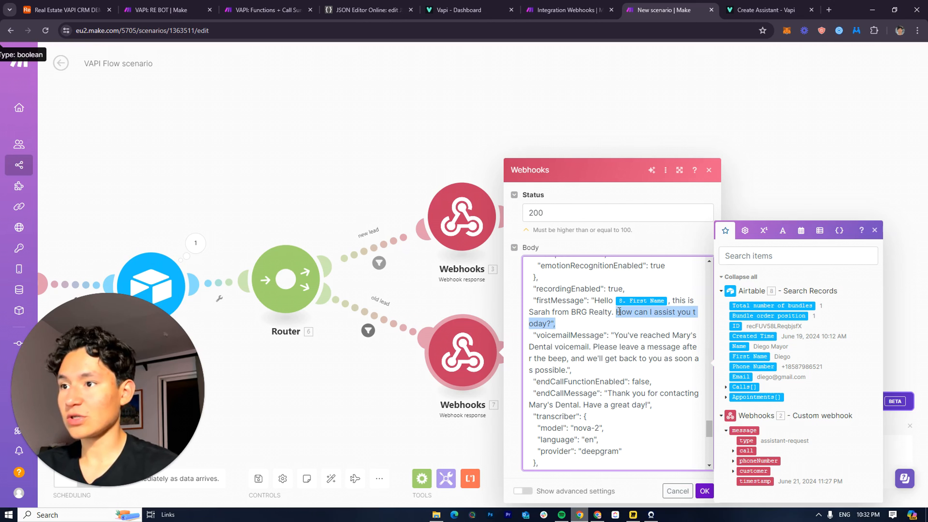
left_click(660, 380)
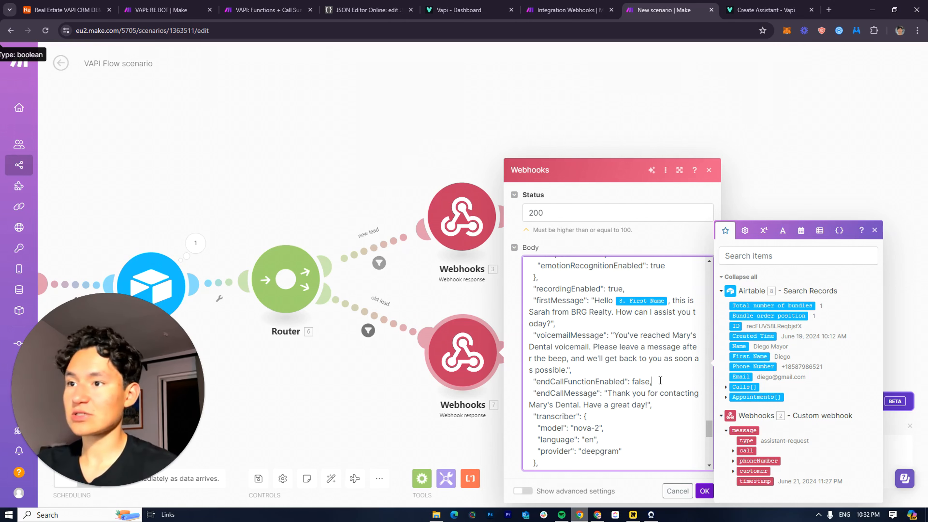
left_click(704, 490)
Open the other webhook response's settings and review its body
left_click(483, 273)
scroll(704, 205, "down", 10)
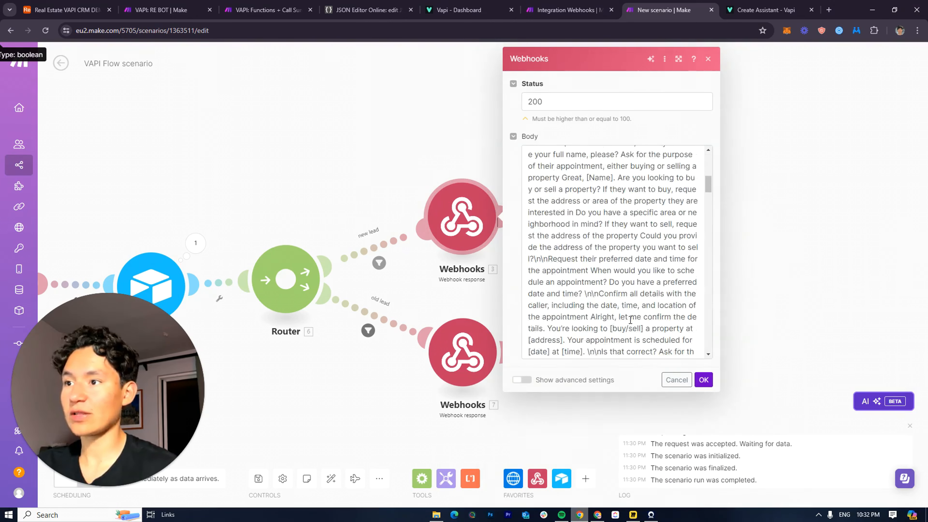
left_click_drag(704, 205, 693, 343)
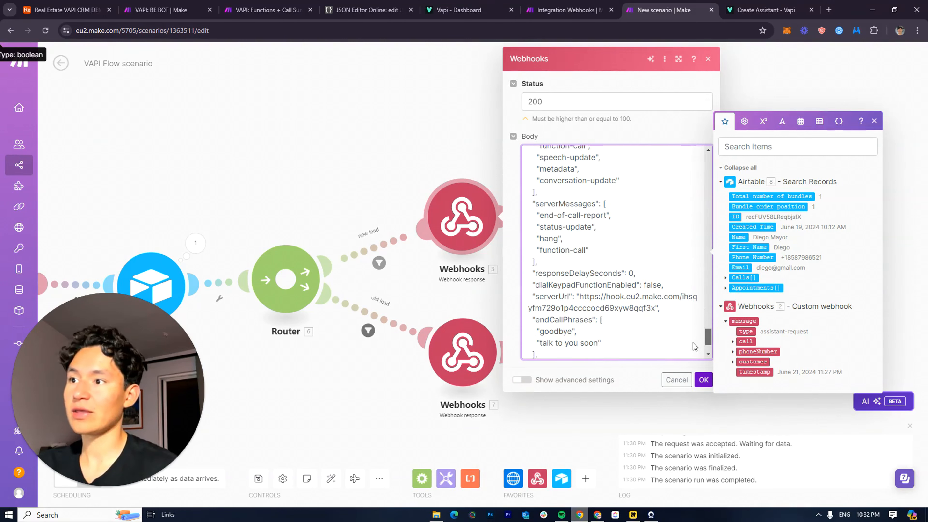
scroll(652, 311, "up", 6)
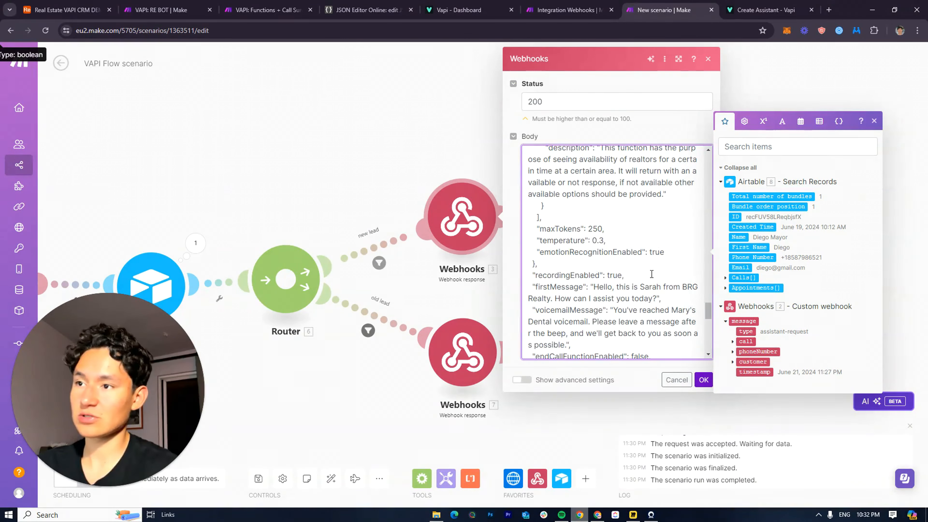
scroll(635, 277, "down", 1)
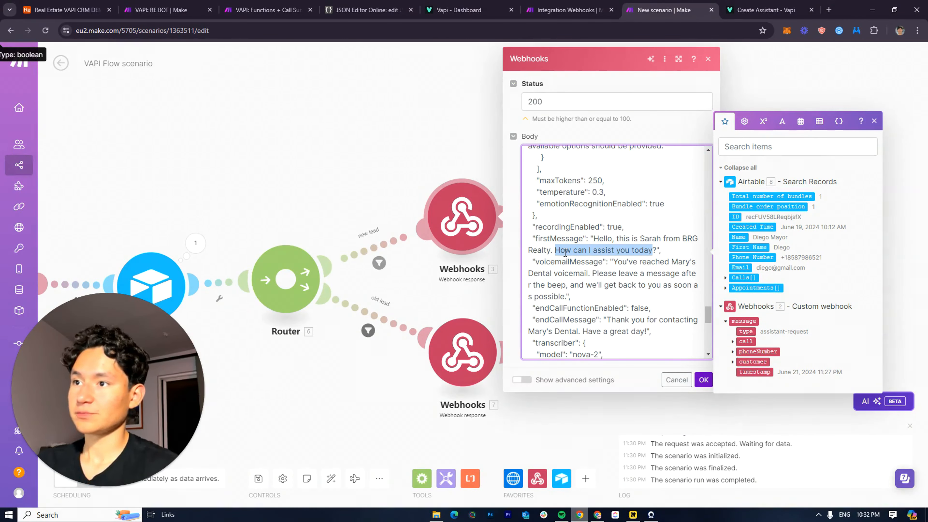
type("E")
key("BackSpace")
key("BackSpace")
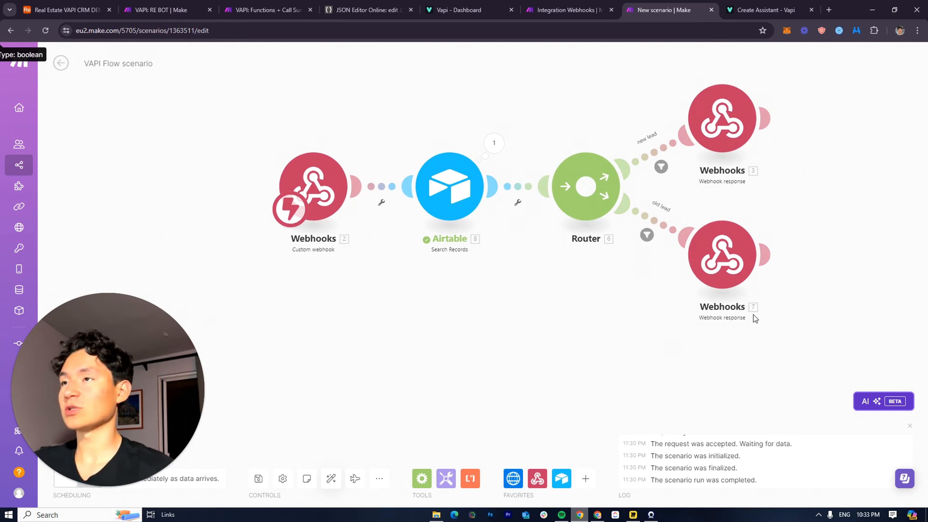
Check the Airtable search's output data and the lower webhook response settings
left_click(494, 143)
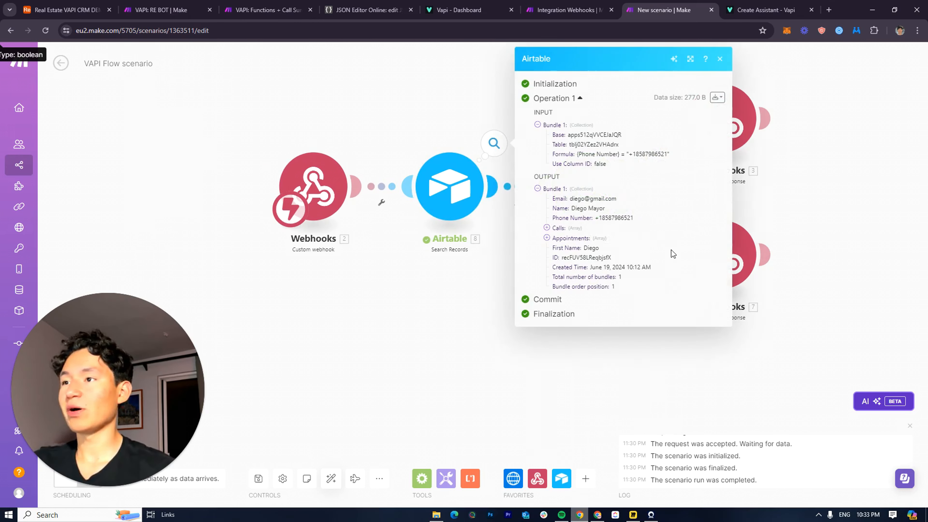
left_click(438, 310)
left_click(722, 255)
scroll(553, 332, "down", 20)
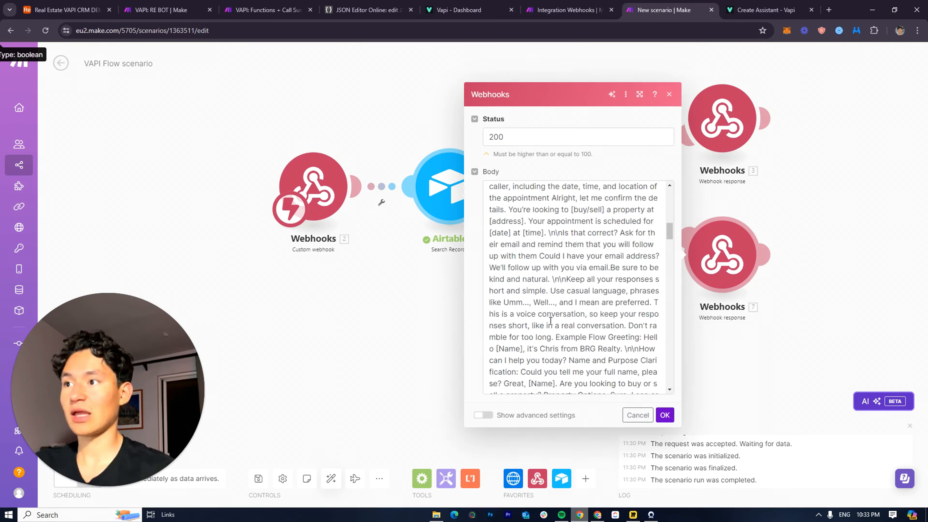
left_click(770, 309)
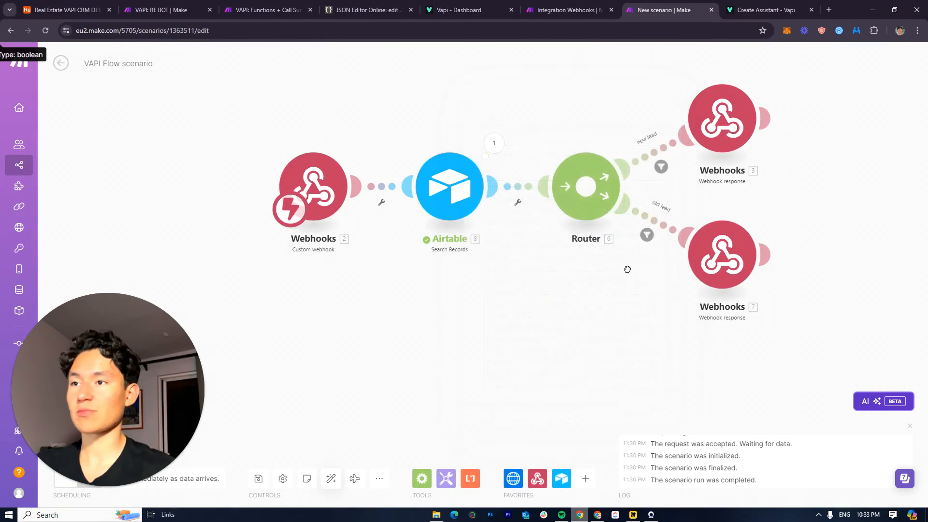
scroll(511, 325, "down", 3)
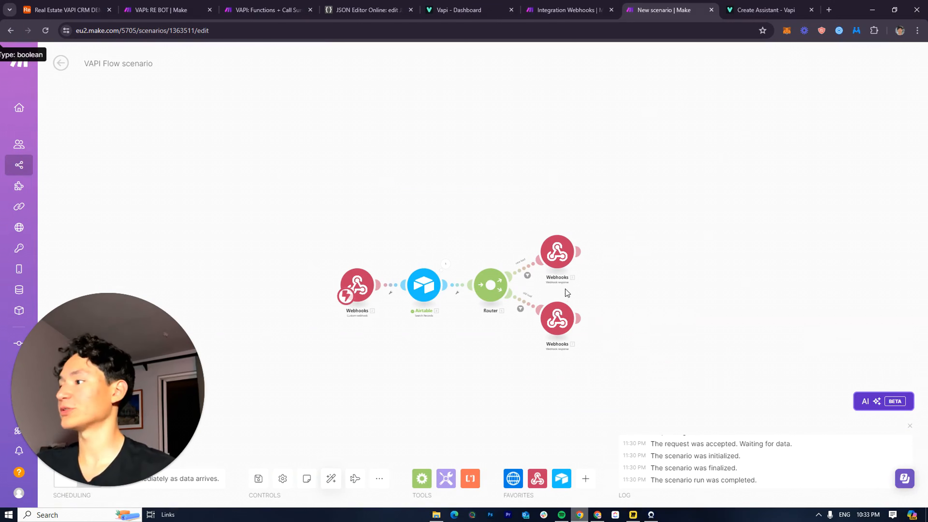
scroll(569, 304, "up", 3)
left_click_drag(571, 305, 652, 290)
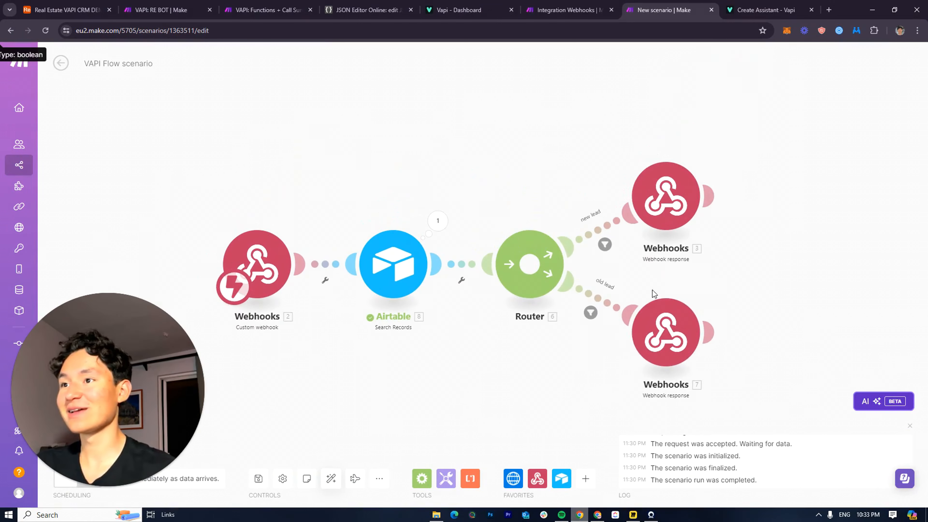
left_click_drag(493, 201, 504, 137)
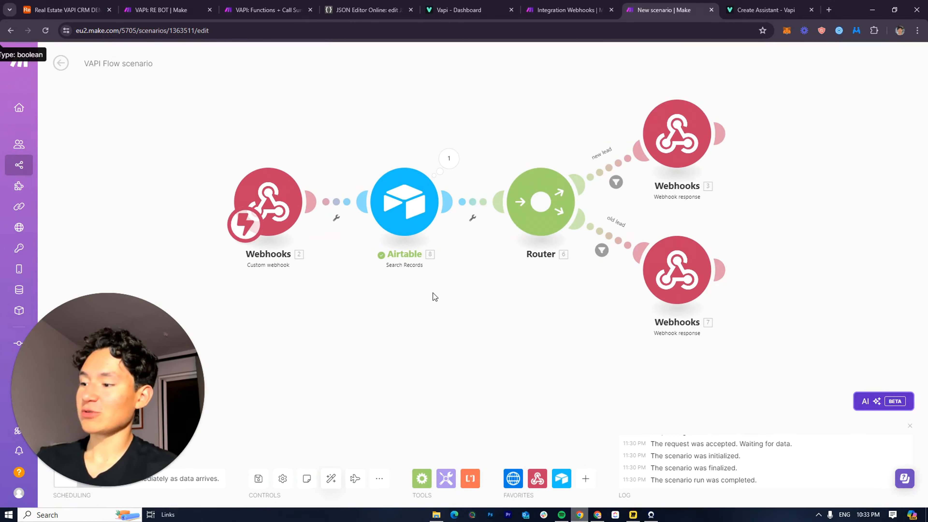
Save the VAPI Flow scenario with Ctrl+S and switch to the Functions scenario VAPI
key("ctrl+s")
left_click_drag(667, 227, 708, 272)
left_click_drag(258, 156, 780, 356)
left_click_drag(829, 294, 538, 257)
scroll(219, 252, "down", 3)
left_click_drag(219, 252, 395, 243)
left_click(584, 6)
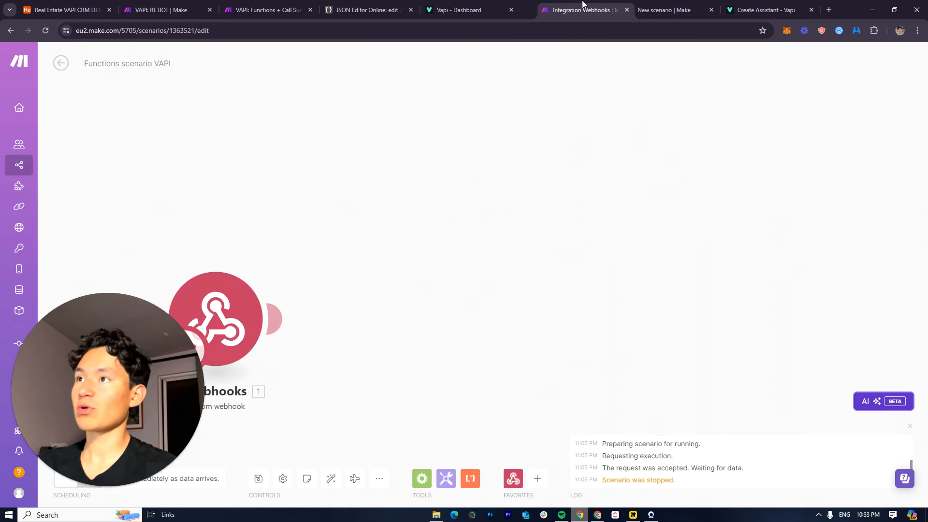
Attach a Flow Control Router after the custom webhook and add branches until it has four
left_click(505, 243)
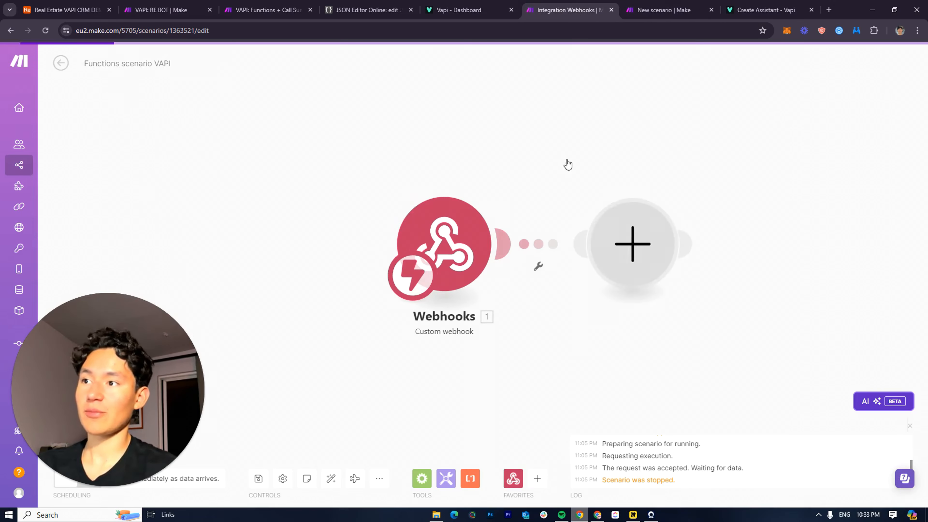
left_click(658, 322)
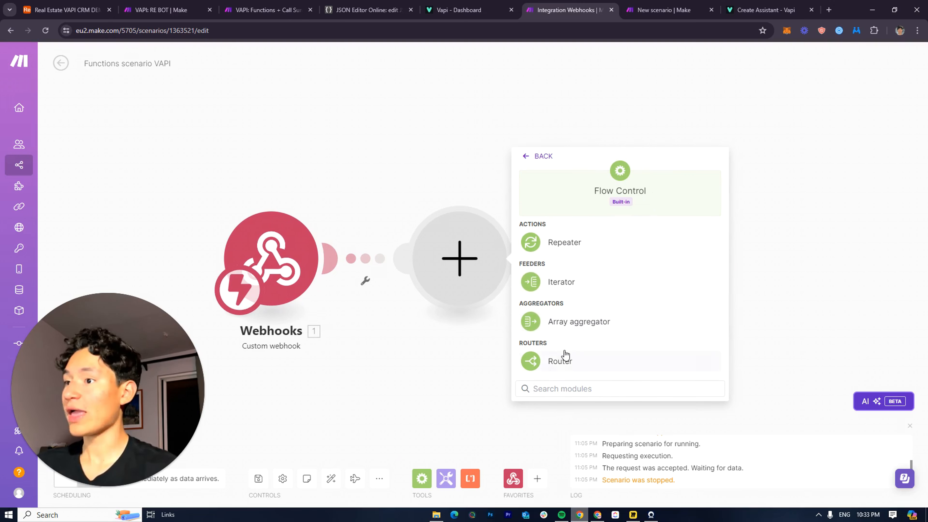
left_click(566, 356)
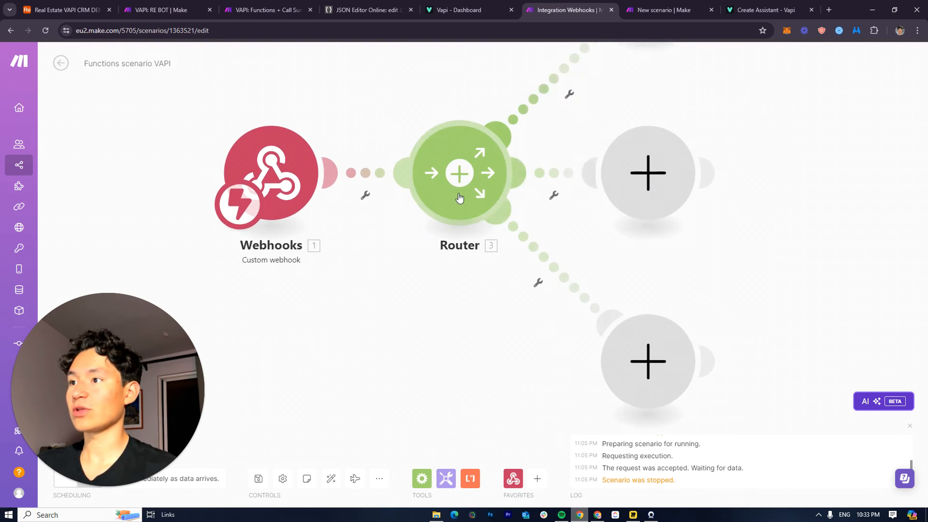
left_click(460, 198)
left_click_drag(571, 217, 519, 439)
scroll(543, 249, "down", 4)
left_click_drag(542, 251, 504, 132)
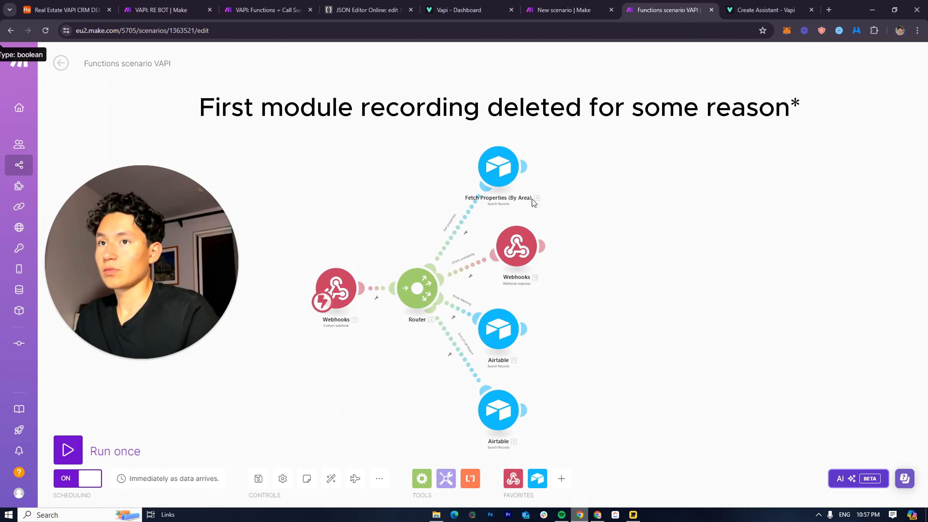
scroll(532, 199, "down", 2)
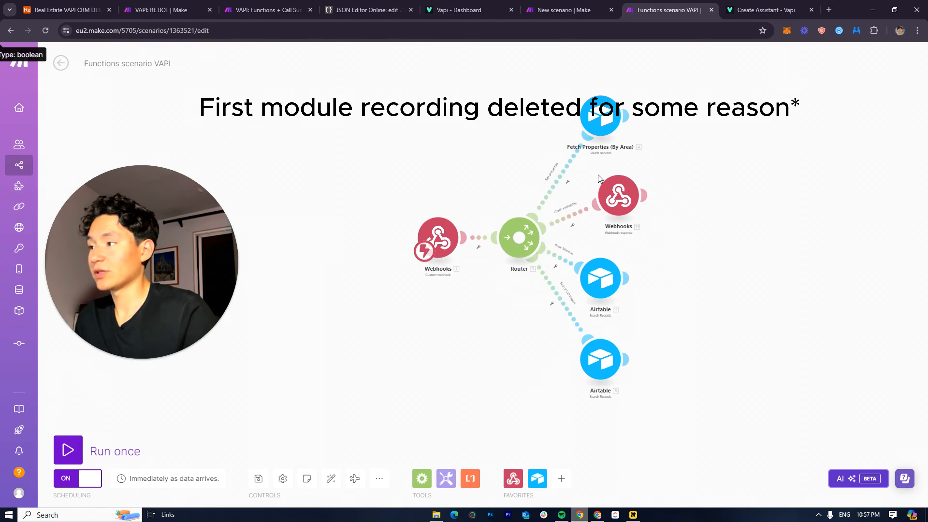
Review the Fetch Properties (By Area) Area formula, then run the scenario once
scroll(633, 180, "up", 3)
left_click_drag(646, 224, 501, 129)
scroll(475, 205, "down", 2)
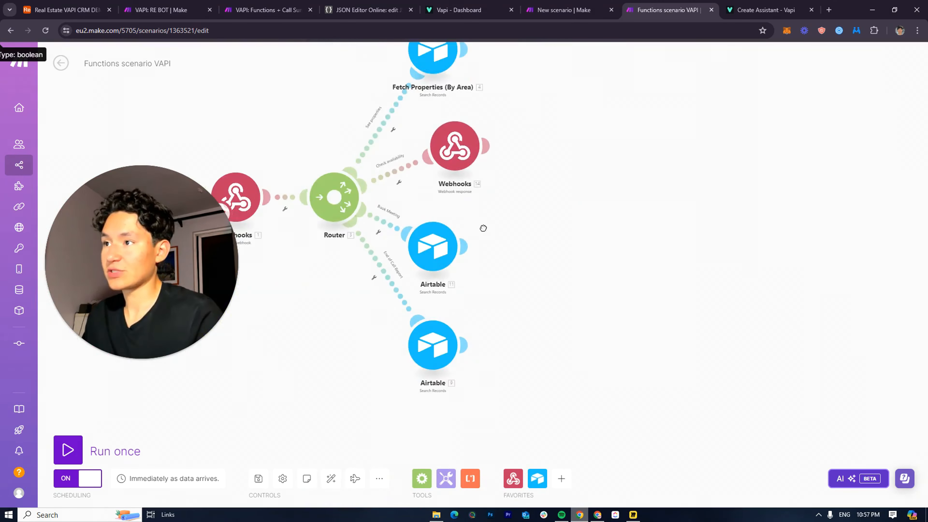
left_click_drag(482, 228, 538, 307)
scroll(509, 226, "up", 2)
left_click(580, 81)
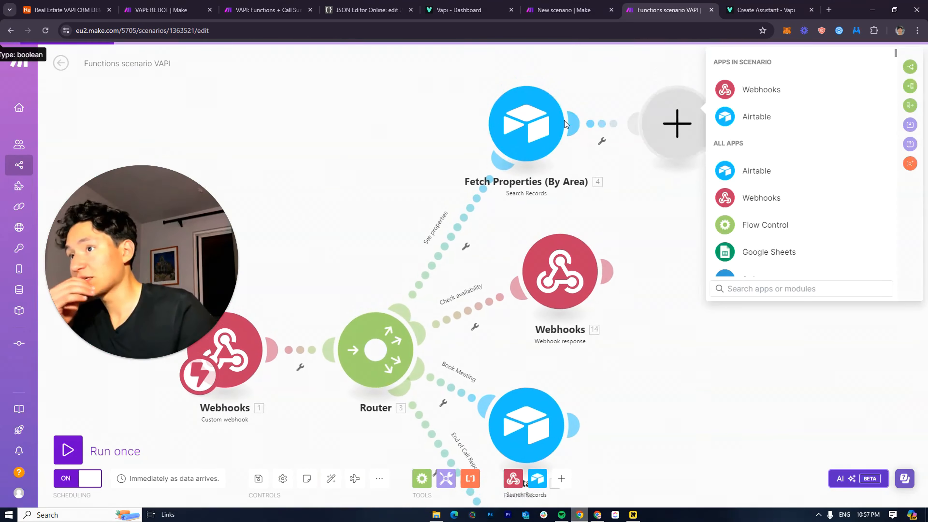
left_click(532, 119)
left_click(532, 120)
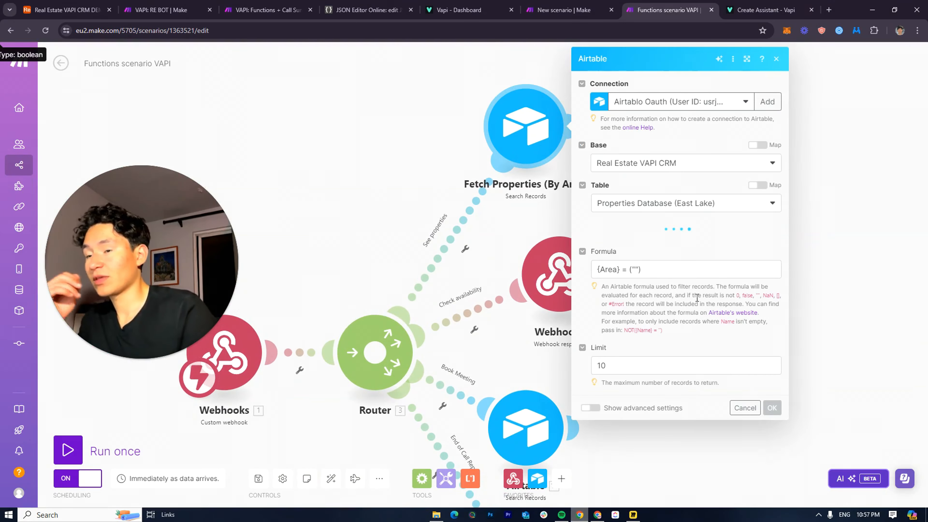
scroll(639, 365, "down", 3)
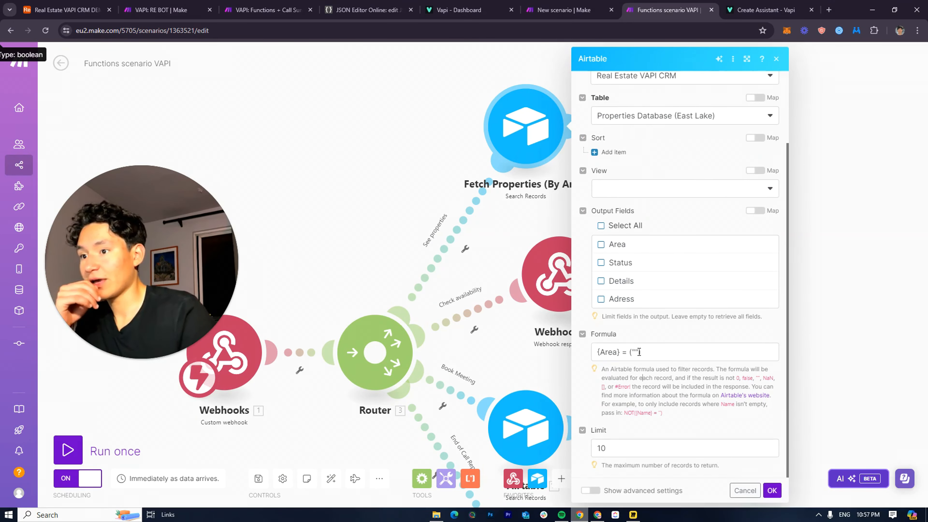
left_click(634, 353)
left_click(517, 248)
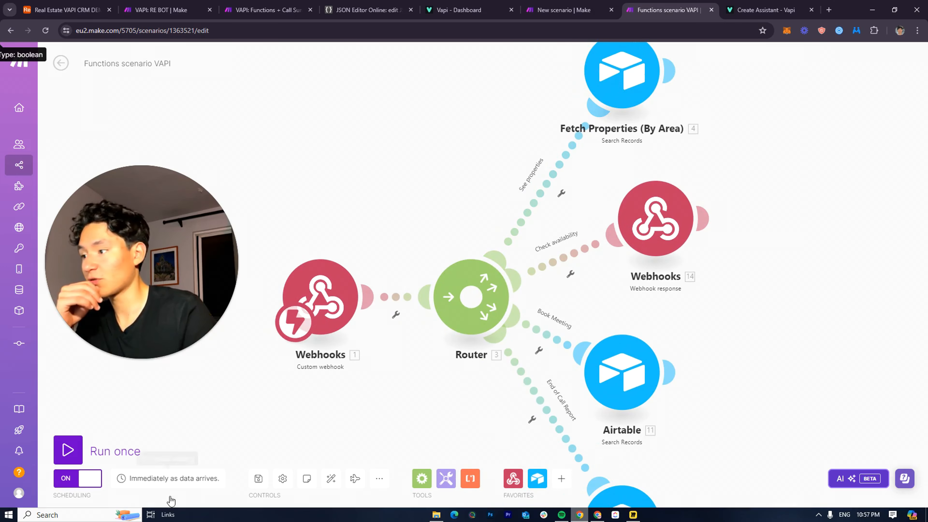
left_click(68, 450)
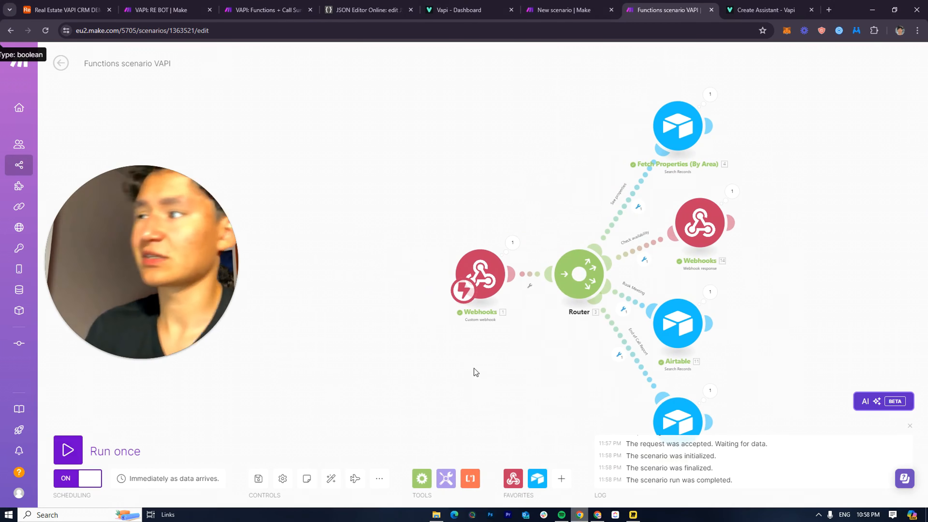
Inspect the run-result bubbles of the Airtable search and the webhook response
left_click_drag(540, 270, 491, 242)
scroll(577, 224, "up", 3)
left_click_drag(577, 223, 462, 345)
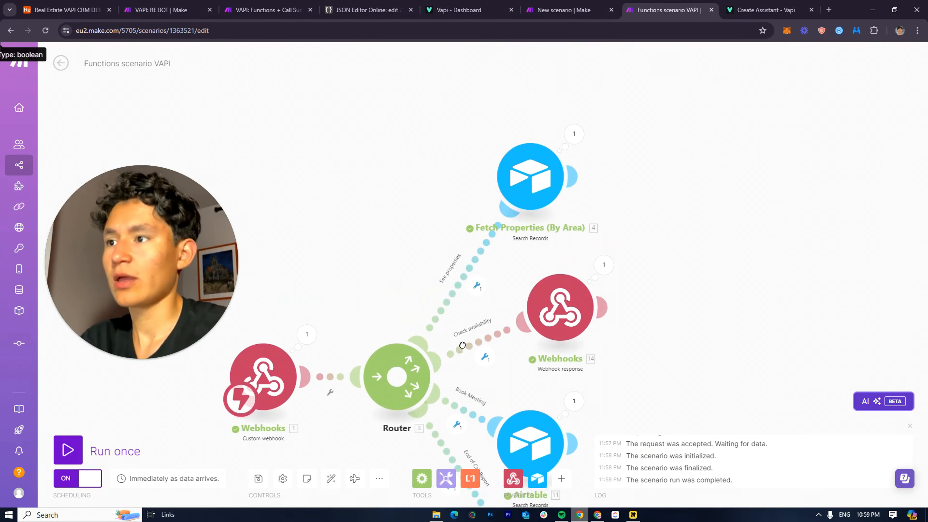
scroll(471, 282, "up", 2)
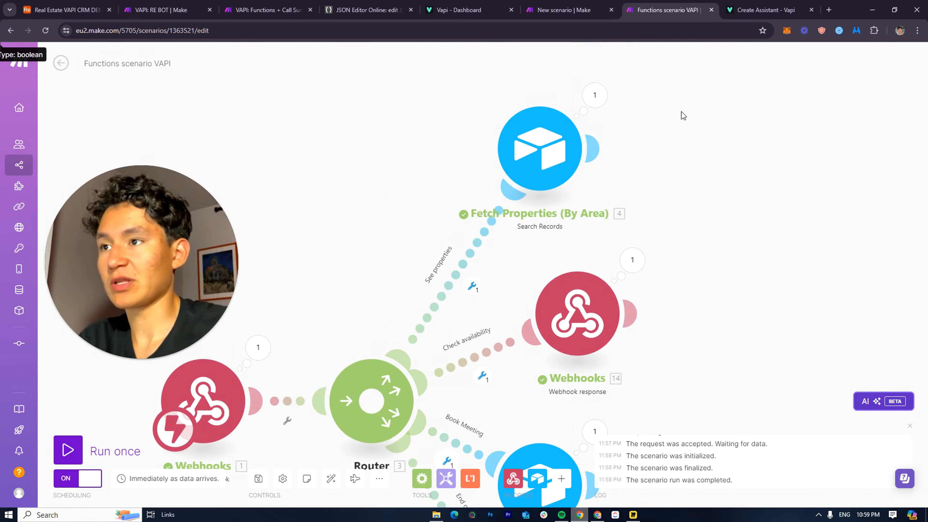
left_click(594, 95)
left_click_drag(506, 110, 747, 121)
Expand the webhook bundle's message, customer, artifact and call to locate functionCall name and parameters
left_click(501, 361)
left_click_drag(517, 230, 357, 123)
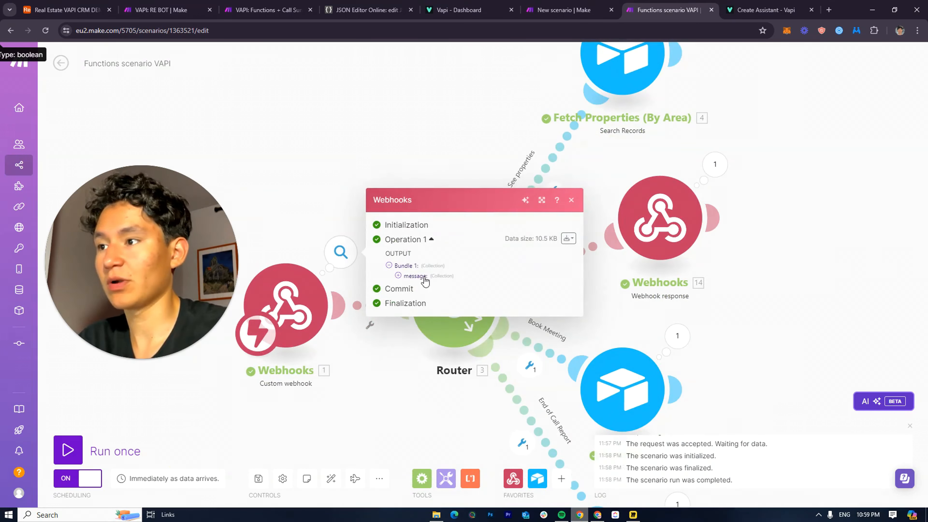
left_click(421, 277)
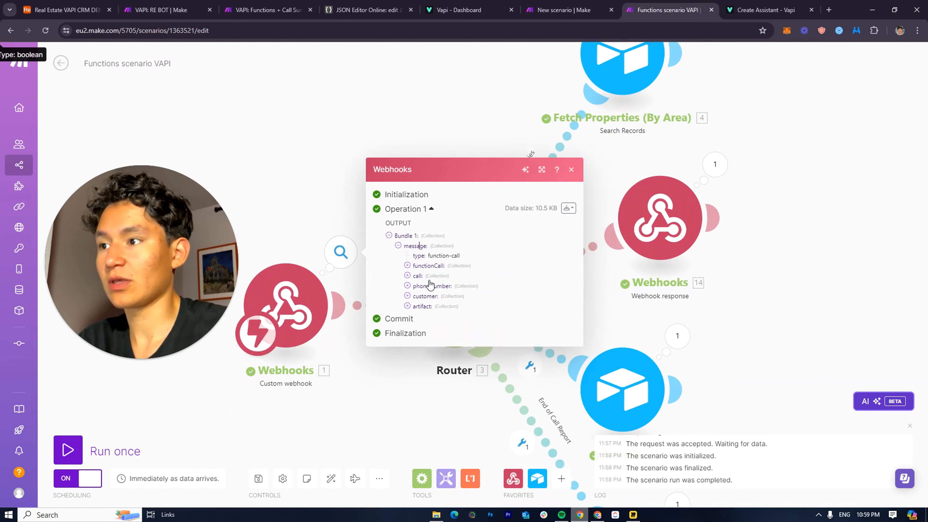
left_click(415, 292)
left_click(423, 277)
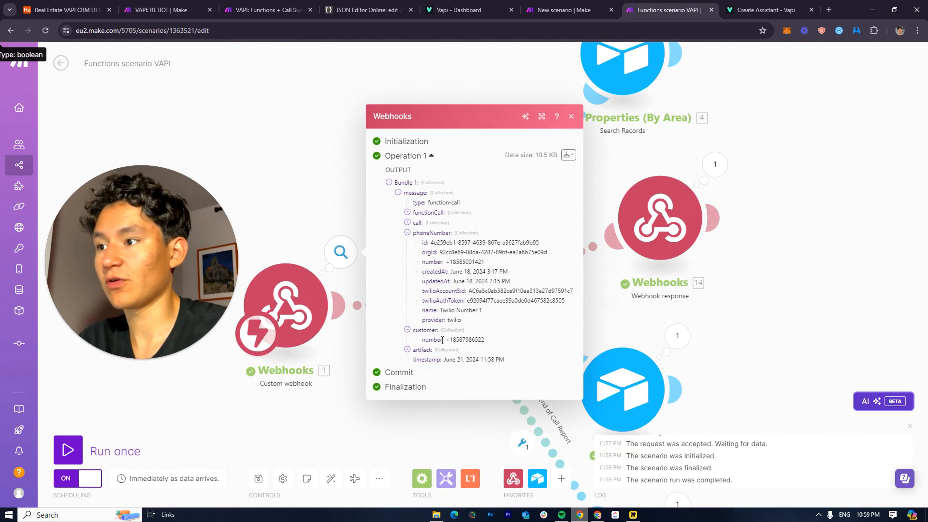
left_click(439, 353)
left_click(456, 370)
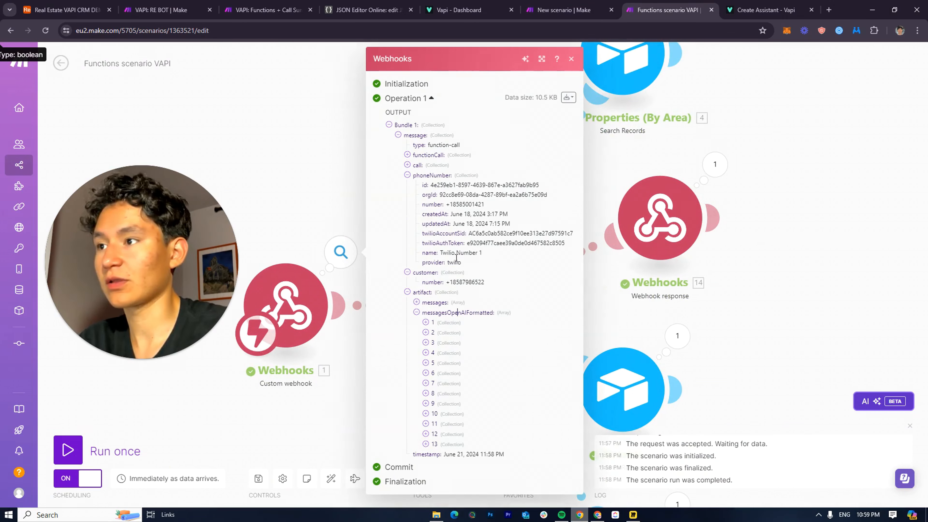
left_click(426, 165)
left_click(427, 154)
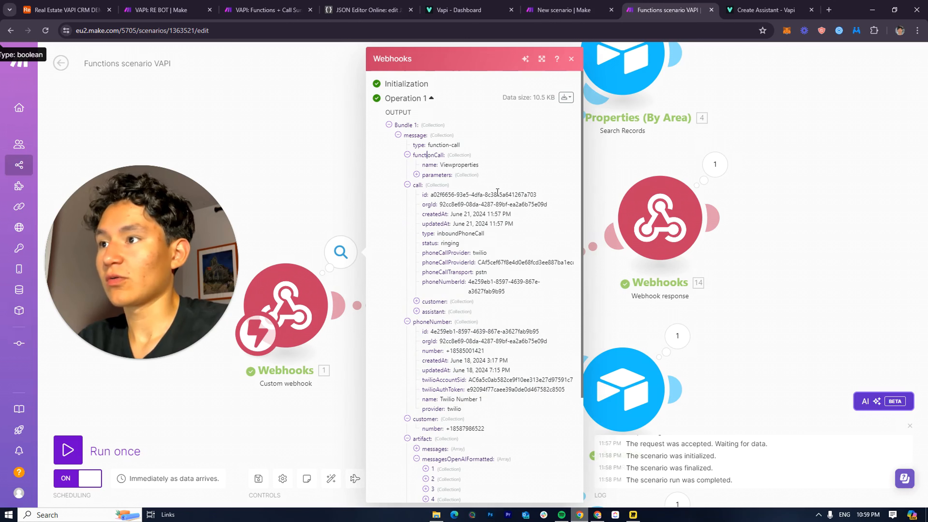
left_click_drag(692, 196, 689, 250)
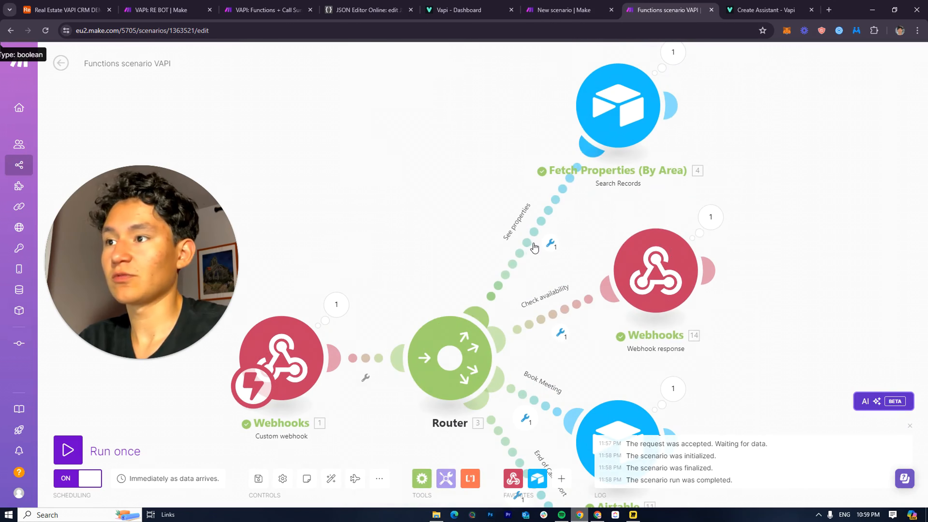
Set the See properties route filter to functionCall name Equal to 'Viewproperties'
left_click(535, 249)
left_click(622, 289)
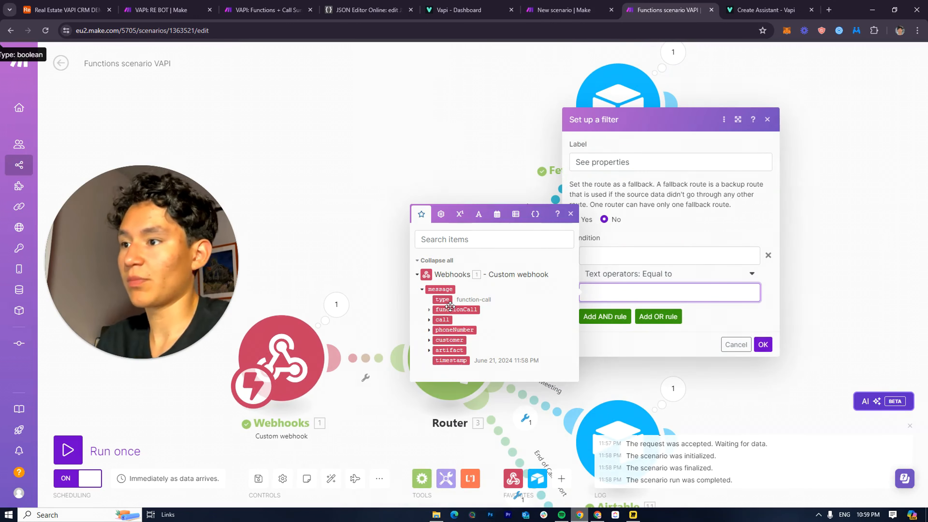
left_click_drag(450, 309, 676, 294)
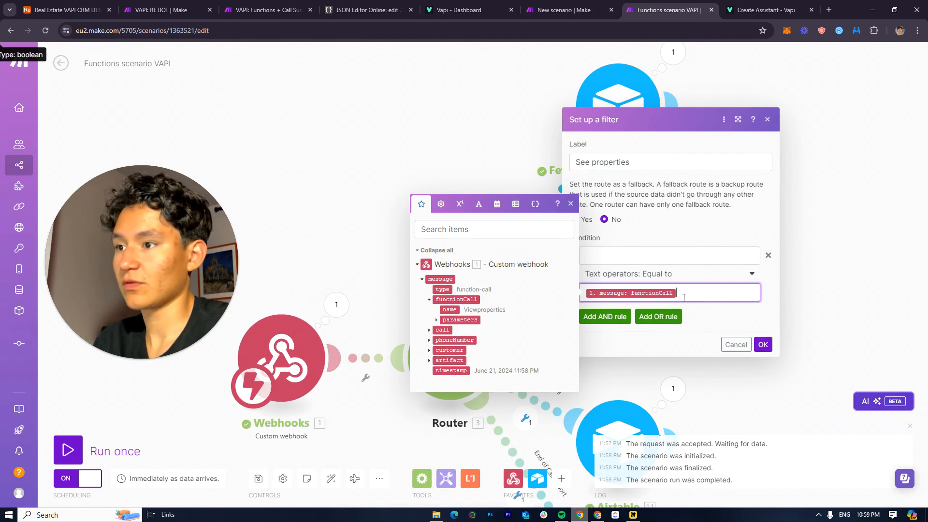
key("BackSpace")
left_click(643, 261)
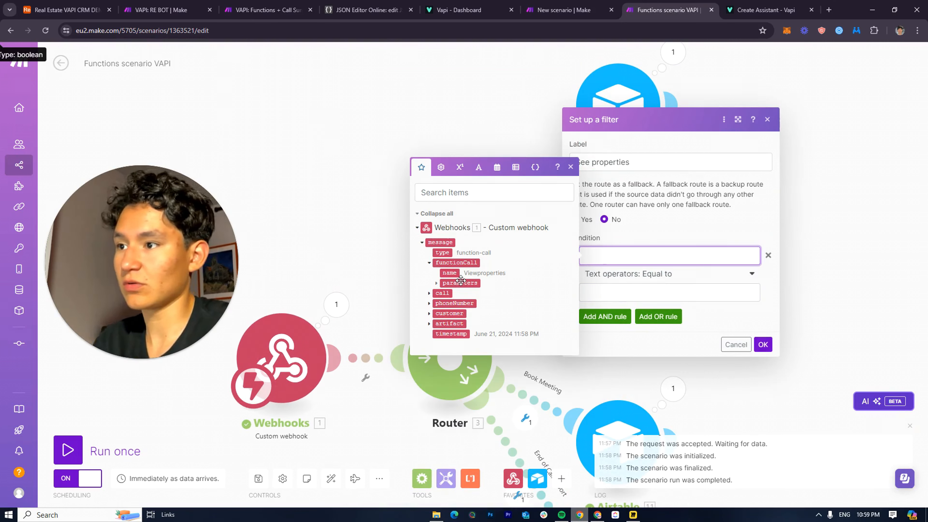
left_click_drag(454, 275, 621, 256)
left_click(617, 289)
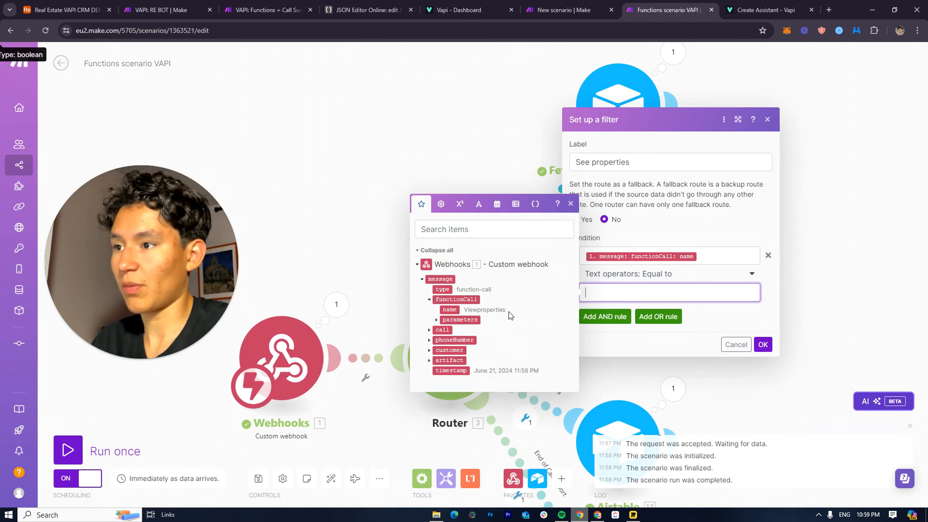
type("Viewpropert")
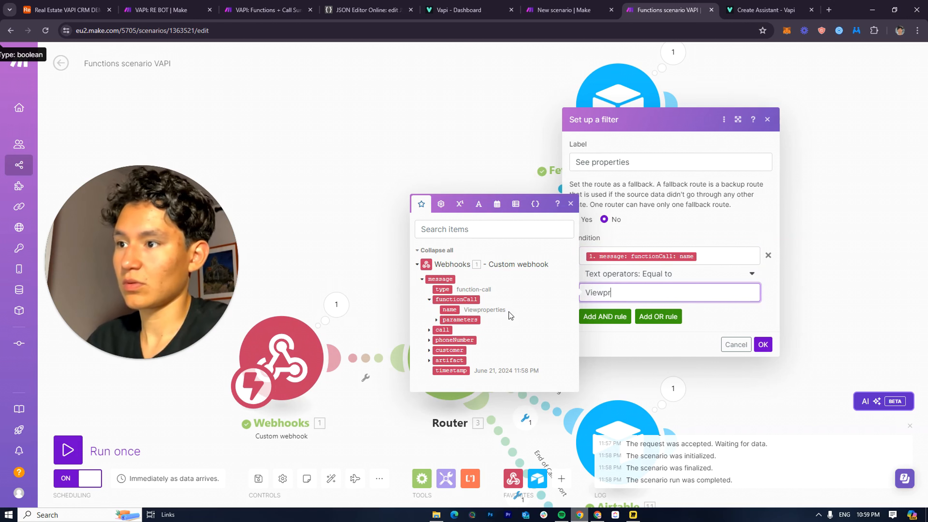
type("es")
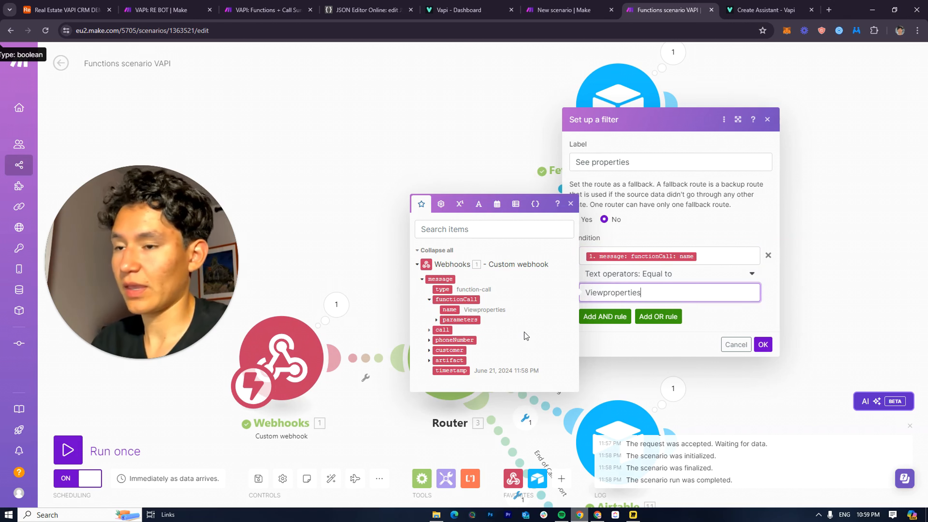
left_click(762, 344)
Start adding a new module after Fetch Properties
scroll(504, 229, "down", 3)
left_click_drag(504, 229, 426, 270)
left_click_drag(364, 296, 333, 359)
left_click(393, 257)
Add an Array aggregator after Fetch Properties, then delete it
left_click(453, 279)
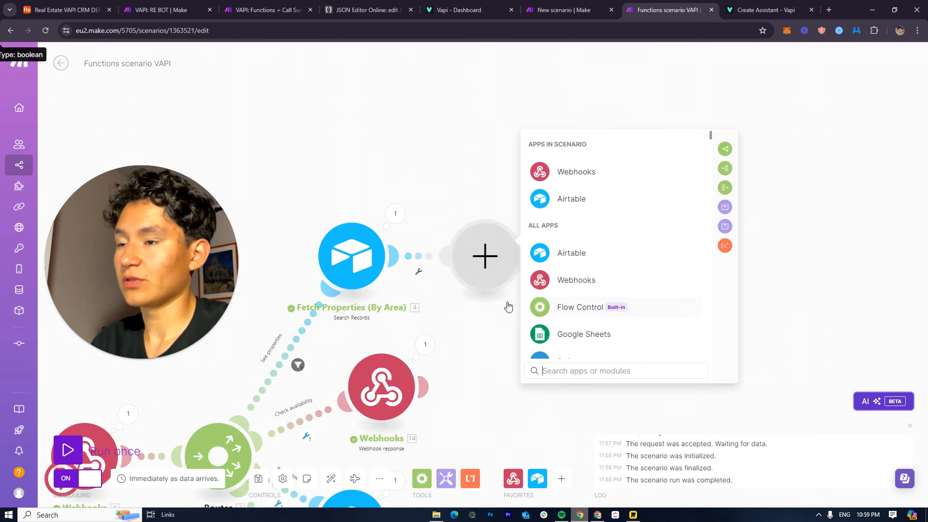
left_click(563, 307)
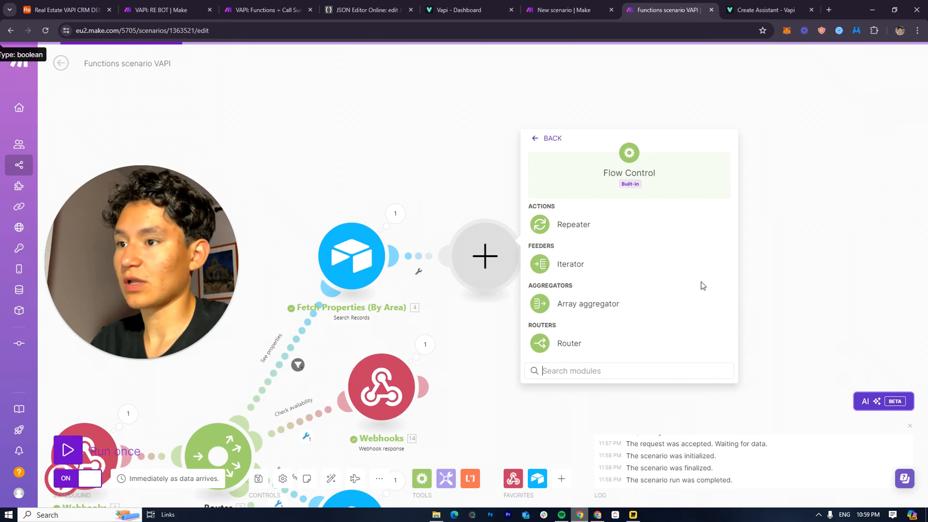
left_click(637, 302)
left_click(499, 230)
right_click(499, 271)
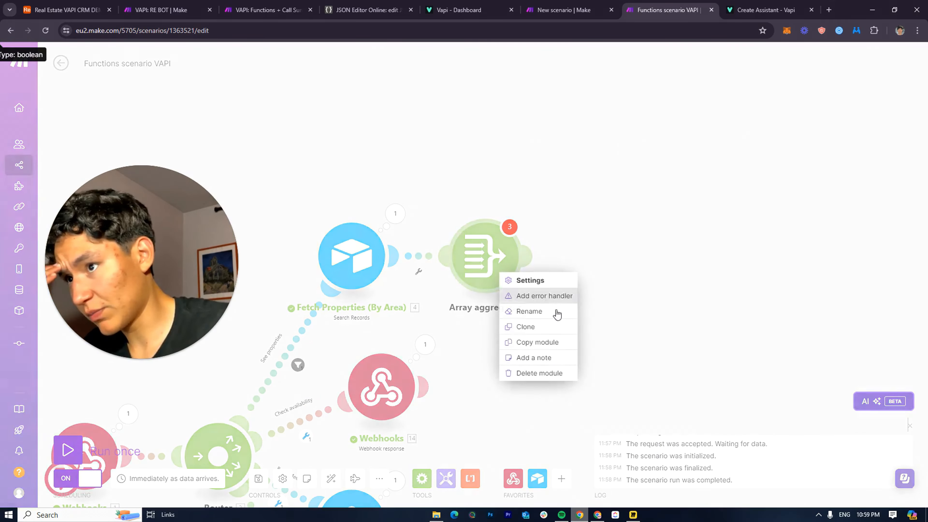
left_click(556, 374)
Add a Tools Text aggregator with Fetch Properties as its source module
left_click(446, 479)
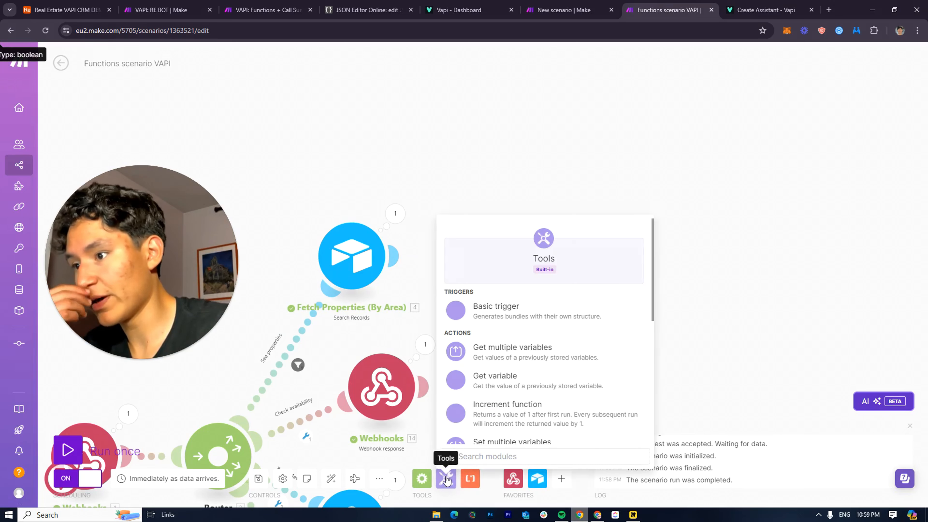
scroll(511, 413, "down", 5)
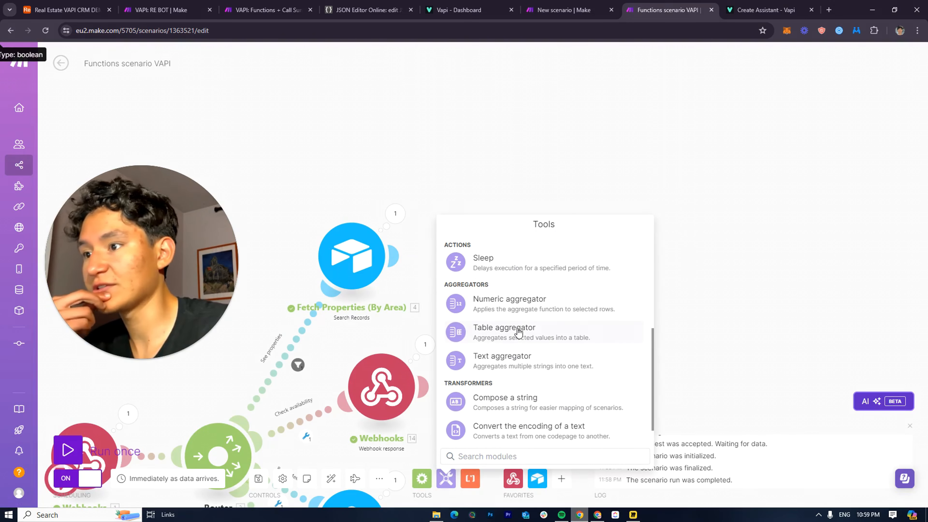
left_click(526, 360)
left_click(470, 266)
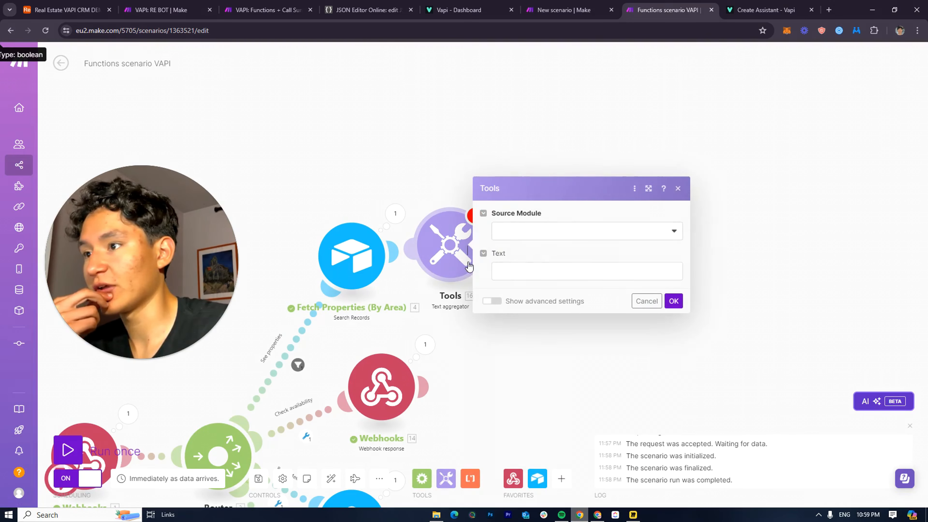
left_click(530, 233)
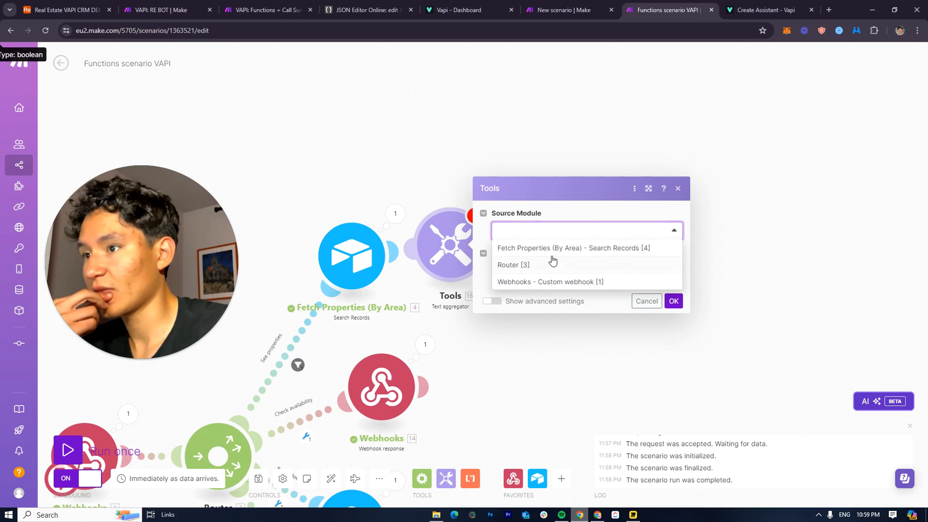
left_click(554, 249)
Map functionCall parameters: Property Area into the Fetch Properties formula, then view the East Lake properties table
left_click(367, 266)
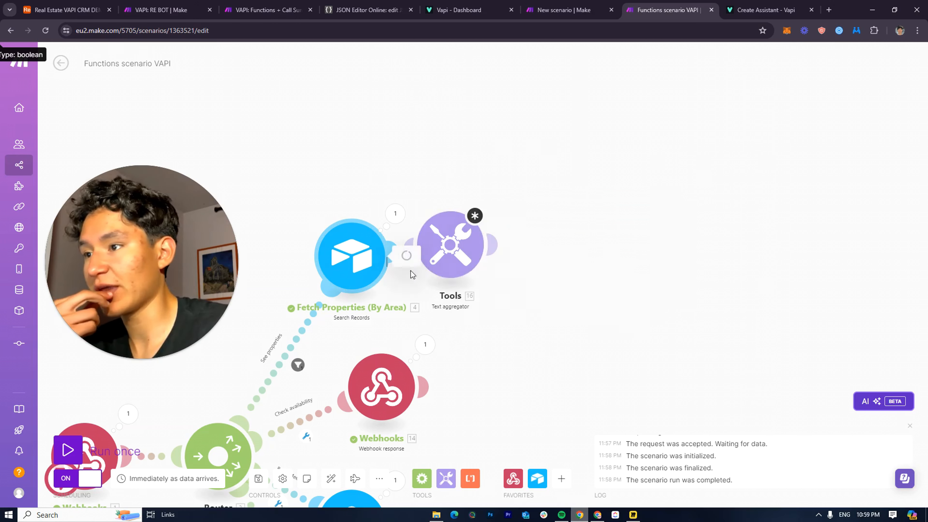
left_click(458, 293)
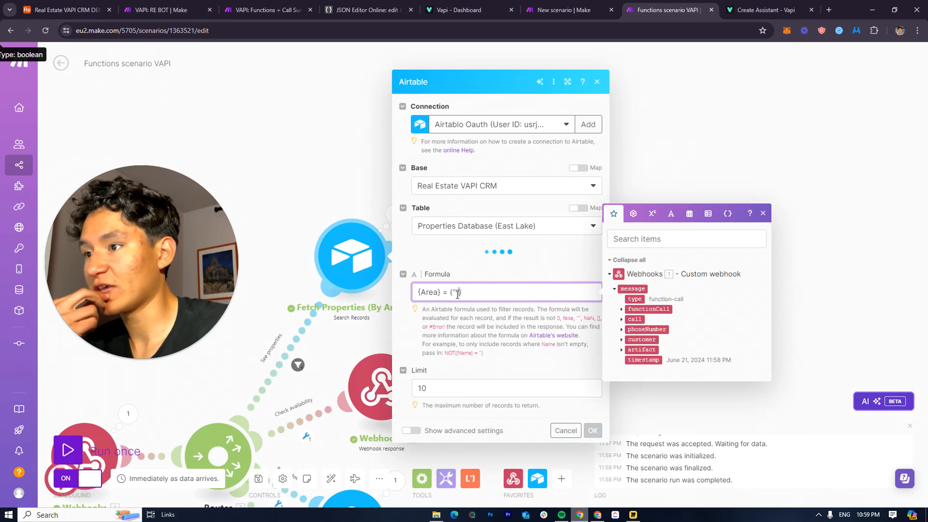
scroll(478, 344, "down", 2)
left_click(475, 390)
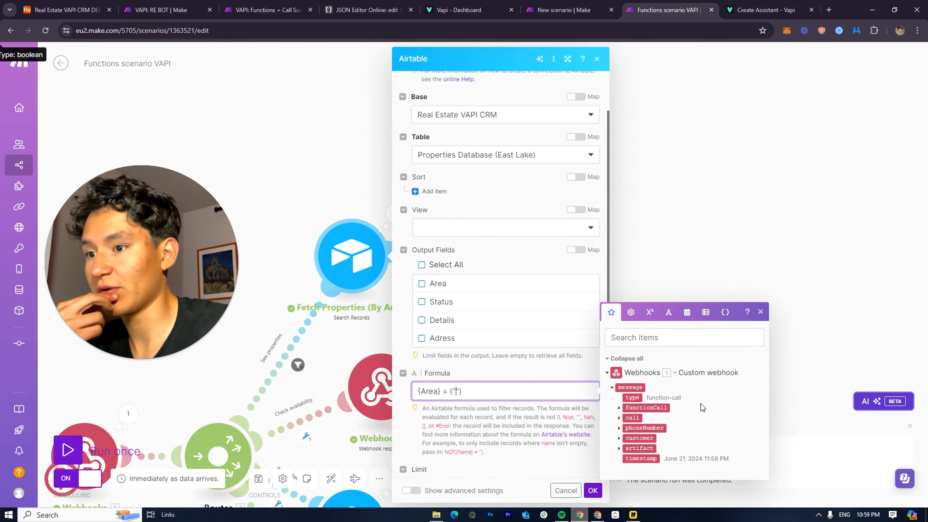
left_click(618, 407)
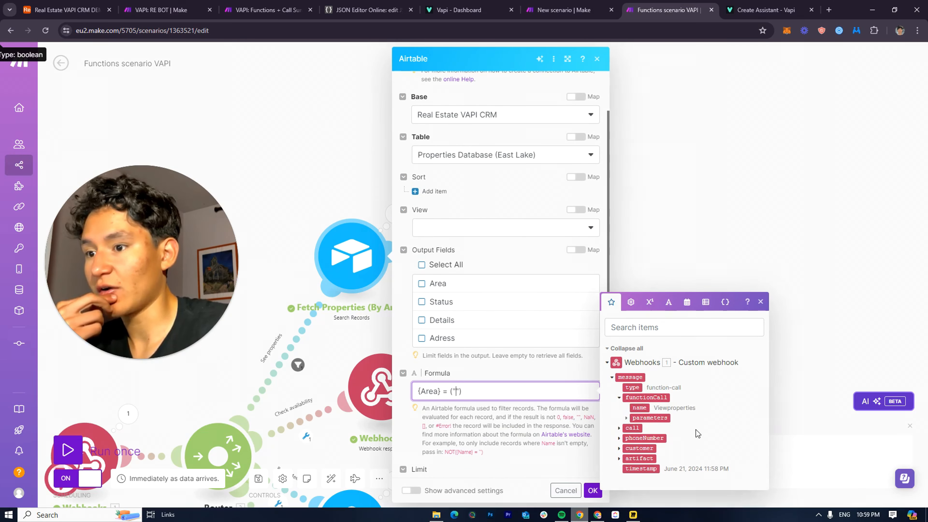
left_click(626, 419)
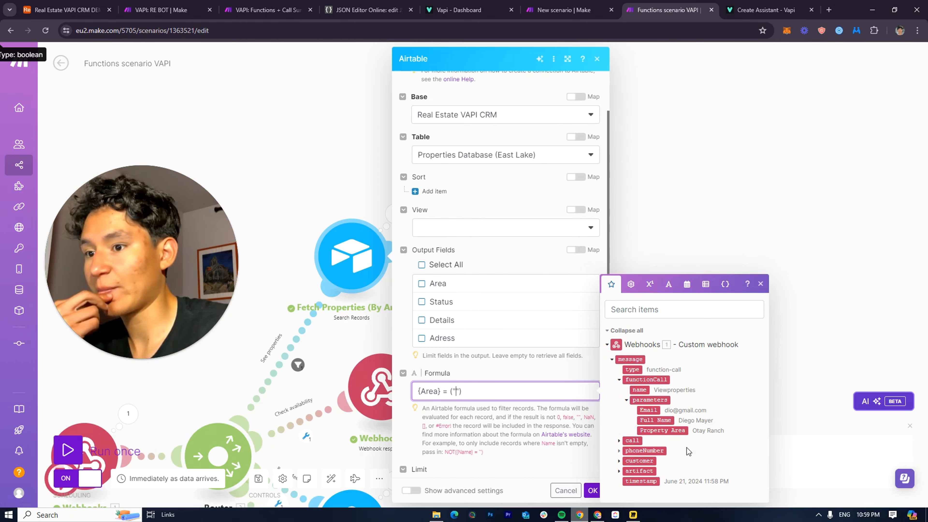
left_click(667, 433)
scroll(504, 292, "down", 2)
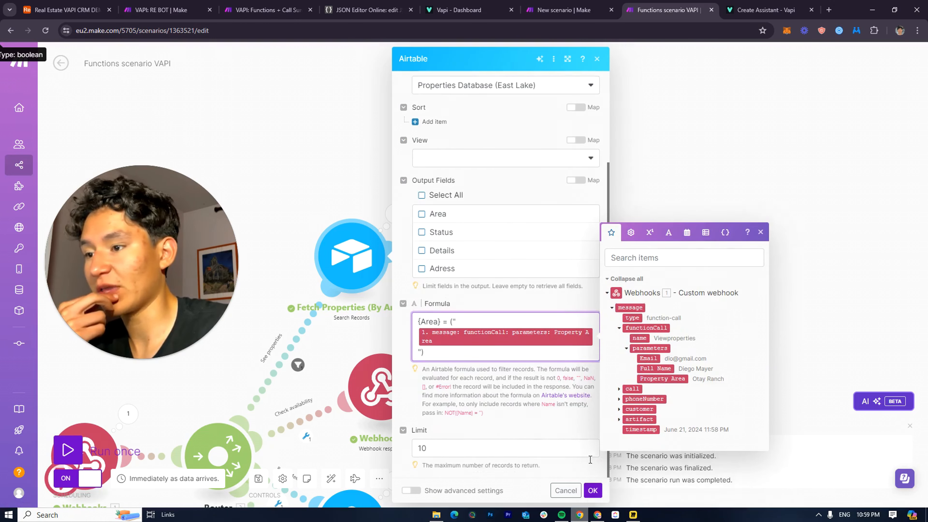
left_click(592, 489)
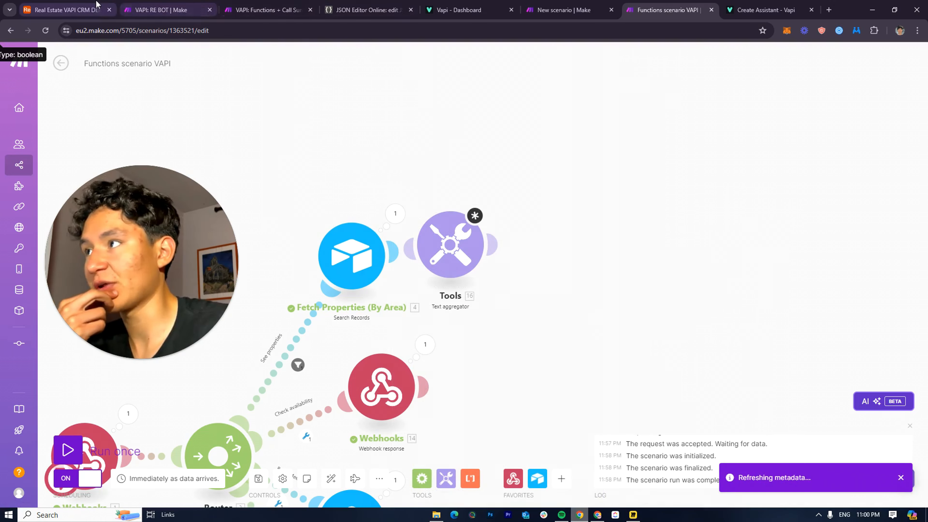
left_click(66, 10)
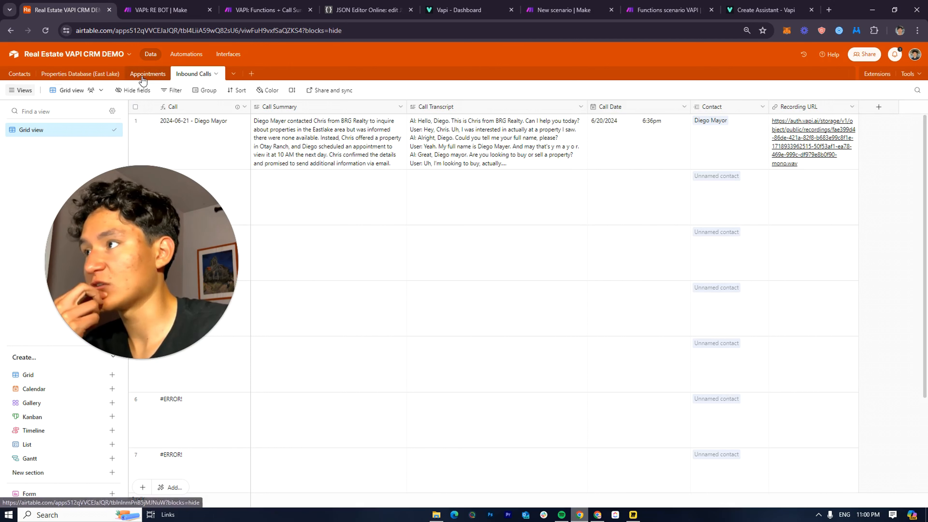
left_click(75, 75)
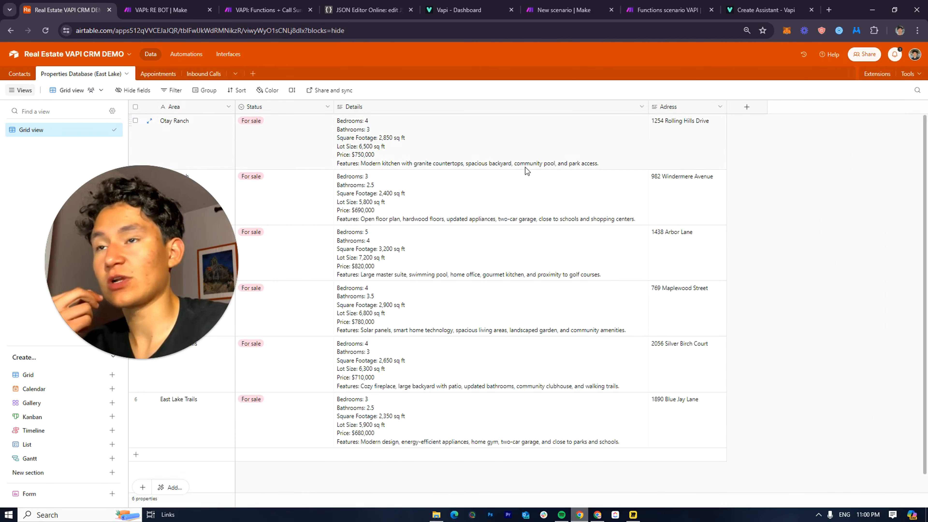
Back in Make, link the Text aggregator to Fetch Properties and review its text setting
left_click(665, 10)
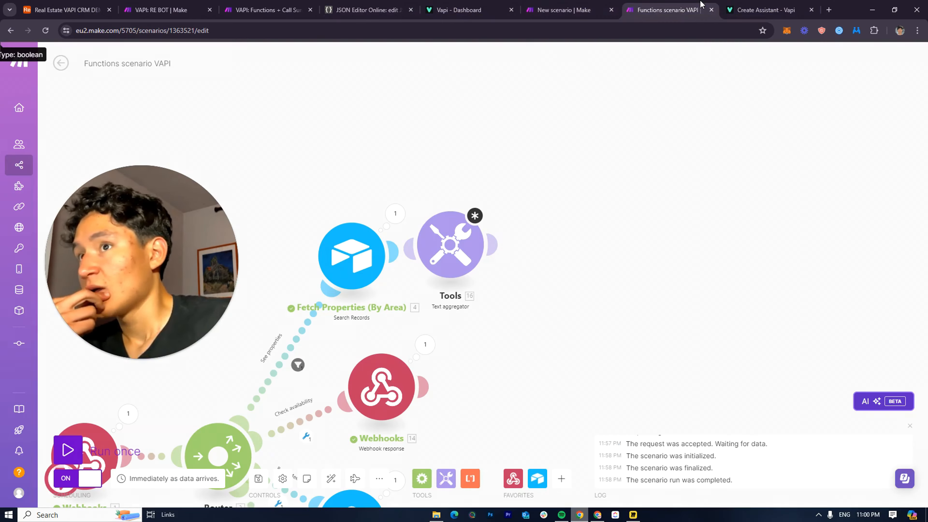
left_click_drag(451, 245, 469, 264)
left_click(470, 265)
left_click(576, 294)
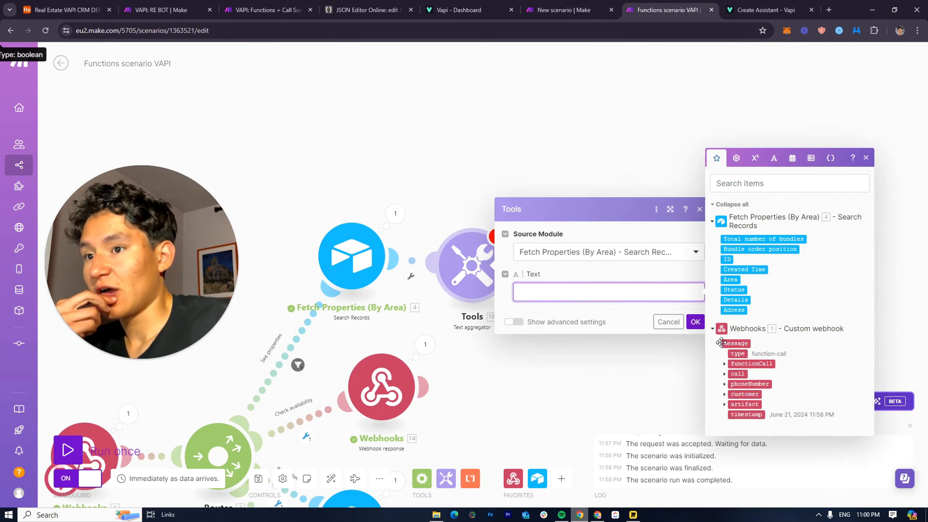
left_click(681, 345)
Test-run Fetch Properties alone with Property Area 'Otay Ranch'
right_click(353, 269)
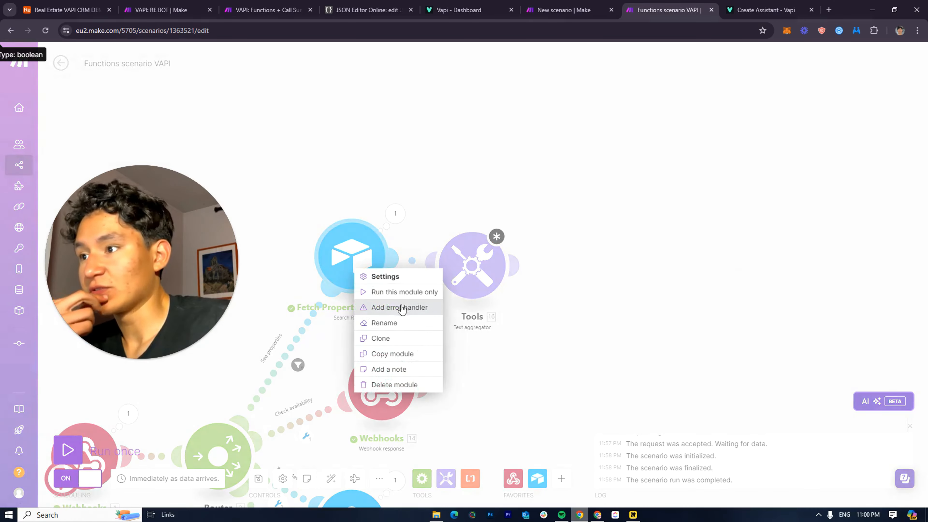
left_click(394, 300)
left_click(478, 331)
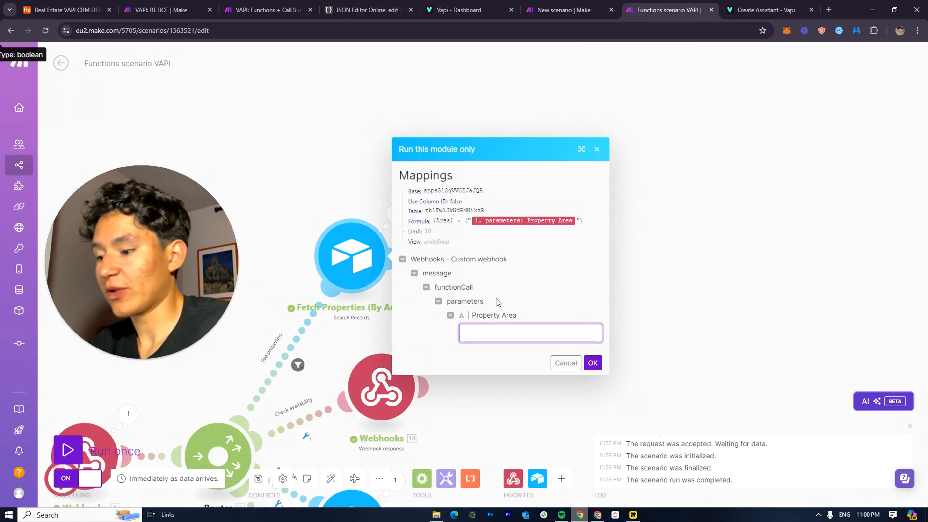
key("super")
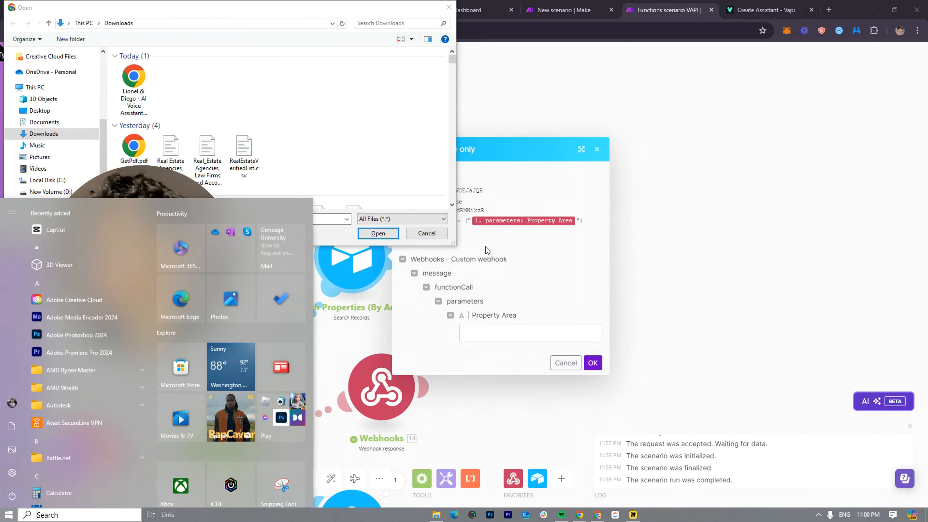
left_click(431, 236)
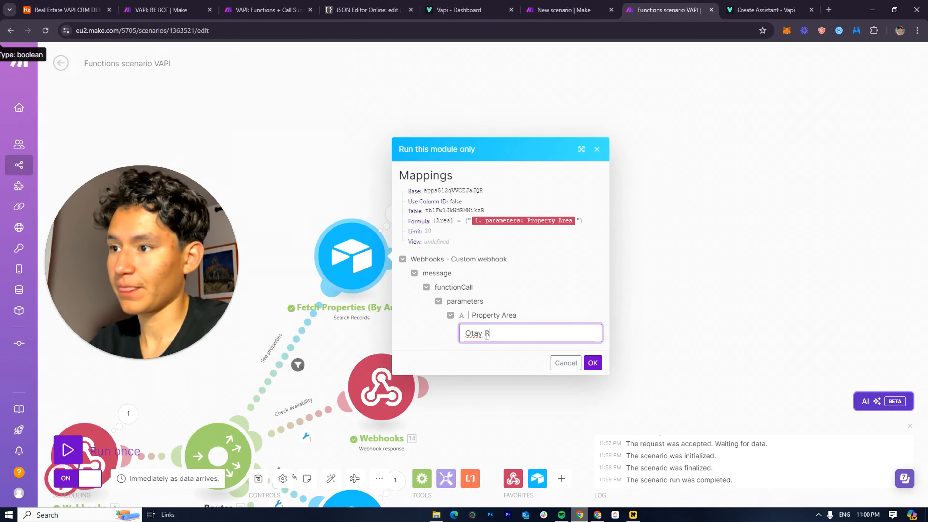
left_click(593, 363)
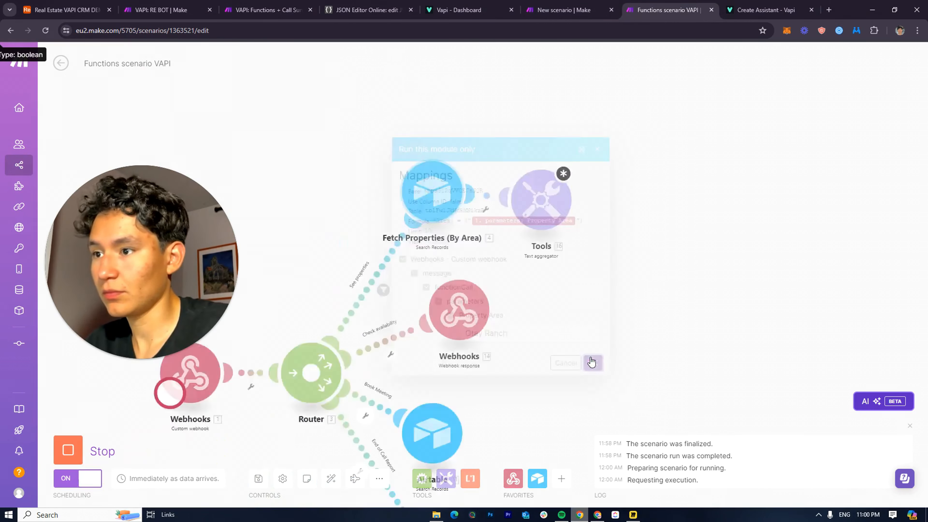
left_click(627, 153)
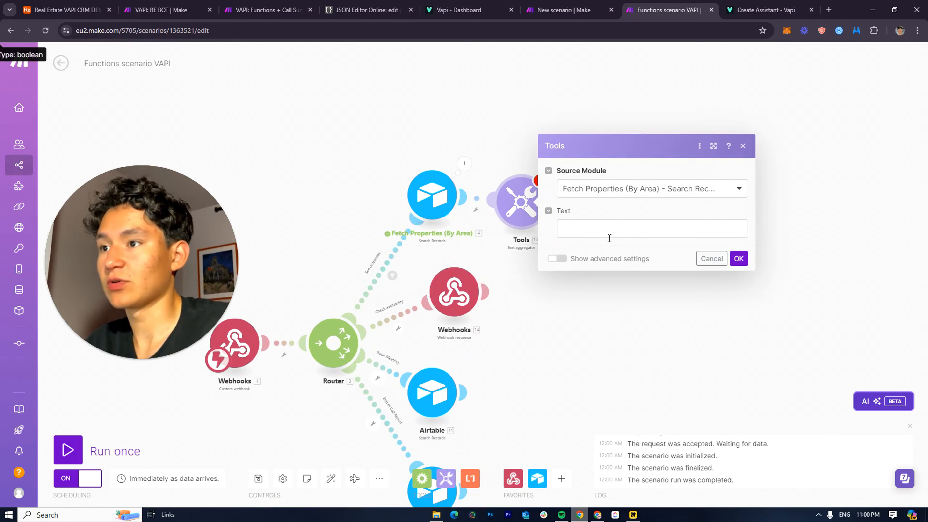
Close the Tools aggregator settings and delete the Tools module after Fetch Properties
left_click(513, 256)
right_click(519, 206)
key("Delete")
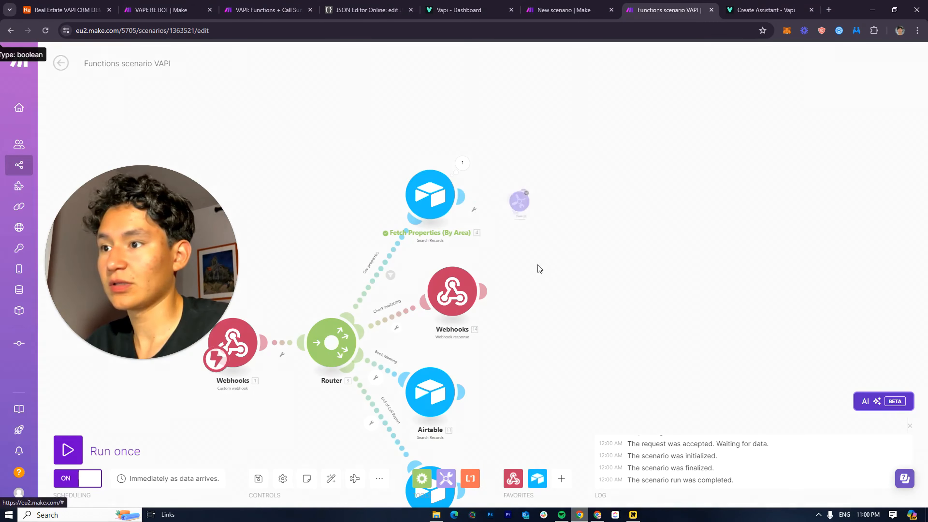
Add a Flow Control Array aggregator after Fetch Properties
left_click(528, 193)
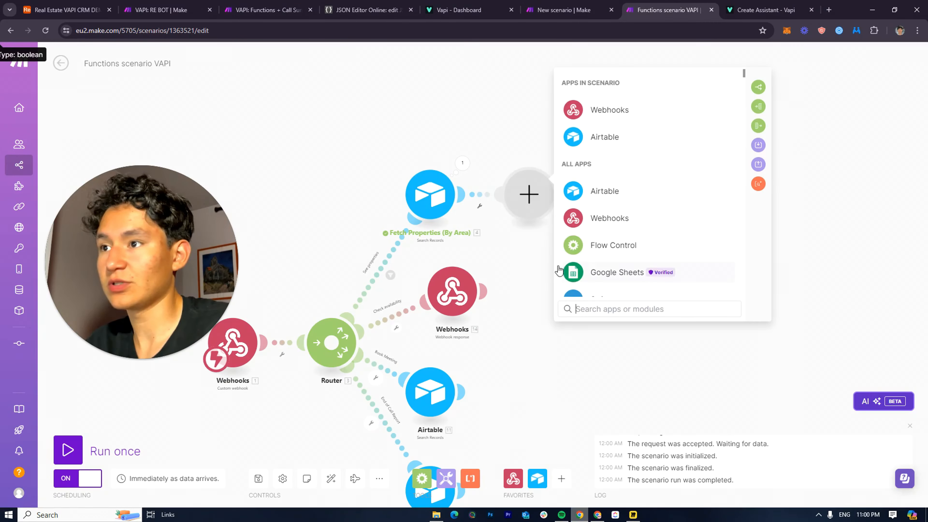
left_click(444, 480)
left_click(422, 478)
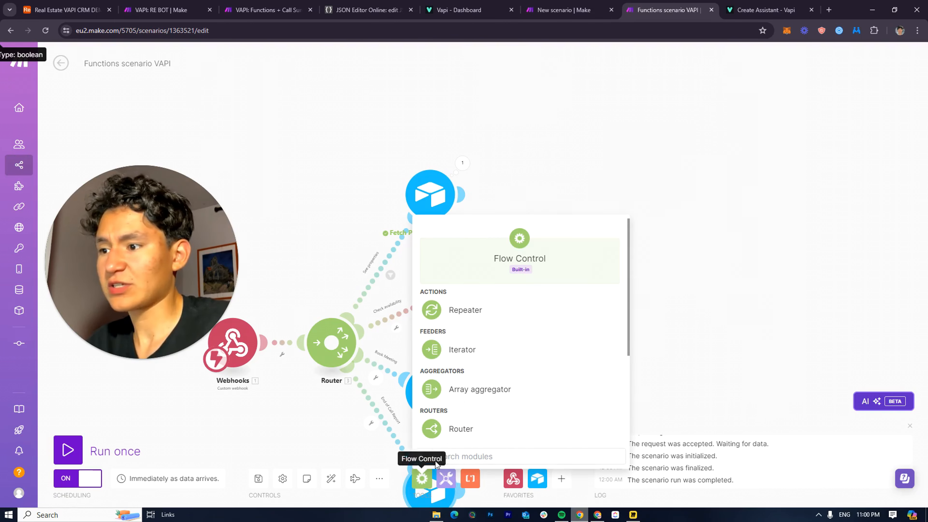
left_click(499, 392)
left_click(577, 208)
left_click(537, 199)
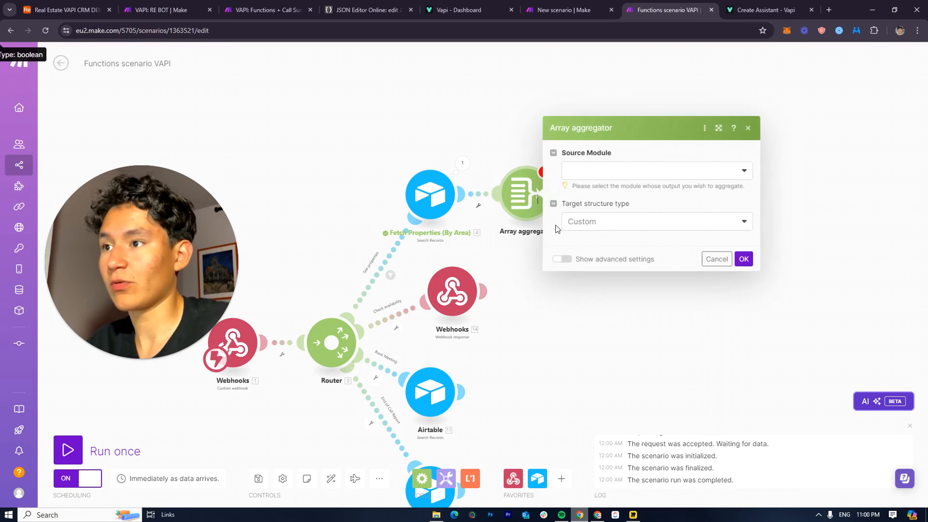
Set the Array aggregator's source module to Fetch Properties with the Details field ticked
scroll(650, 278, "down", 2)
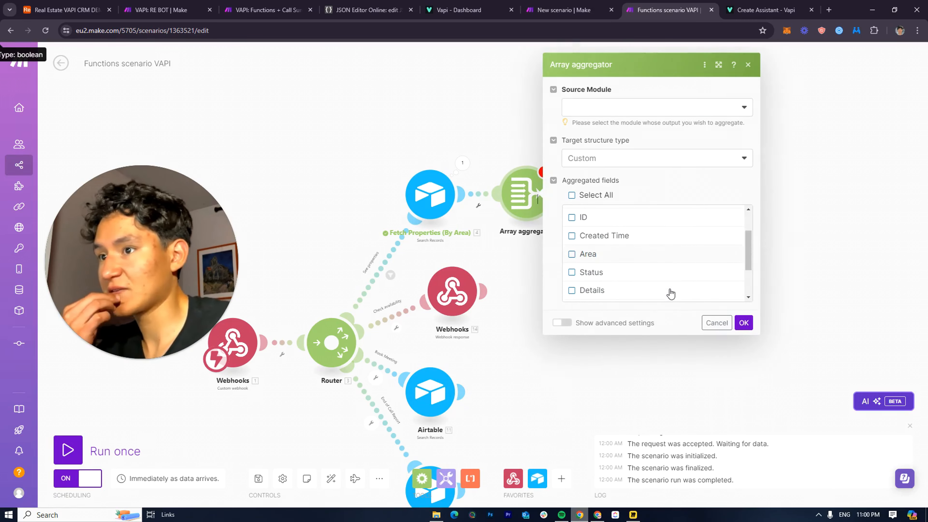
scroll(621, 274, "down", 1)
scroll(607, 266, "up", 1)
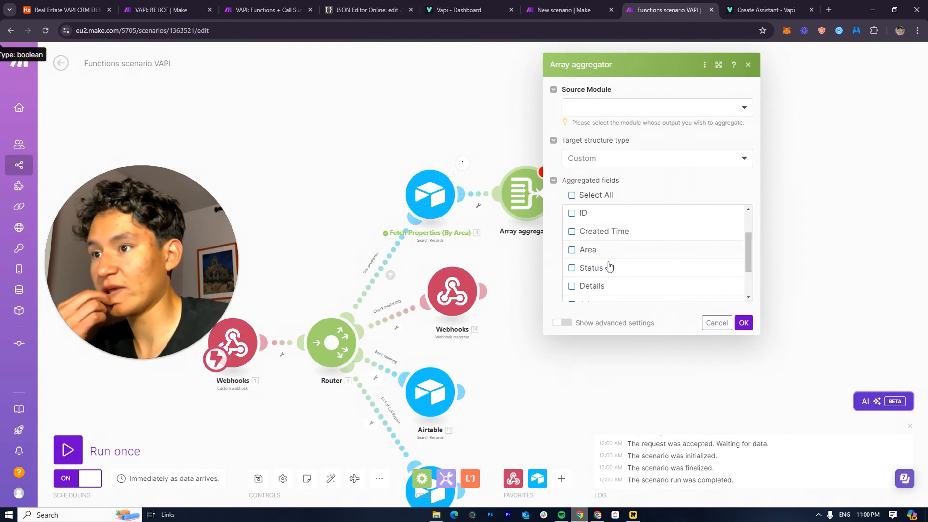
scroll(612, 272, "down", 2)
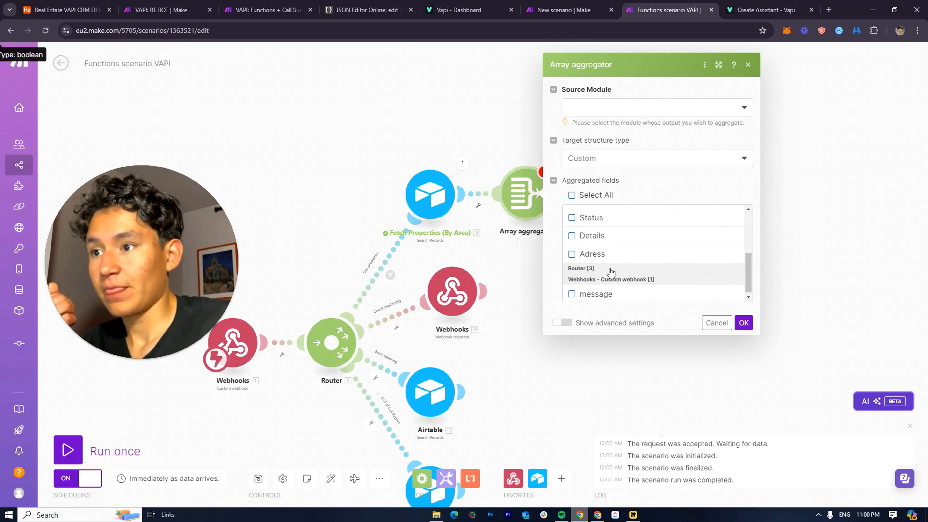
scroll(616, 279, "up", 3)
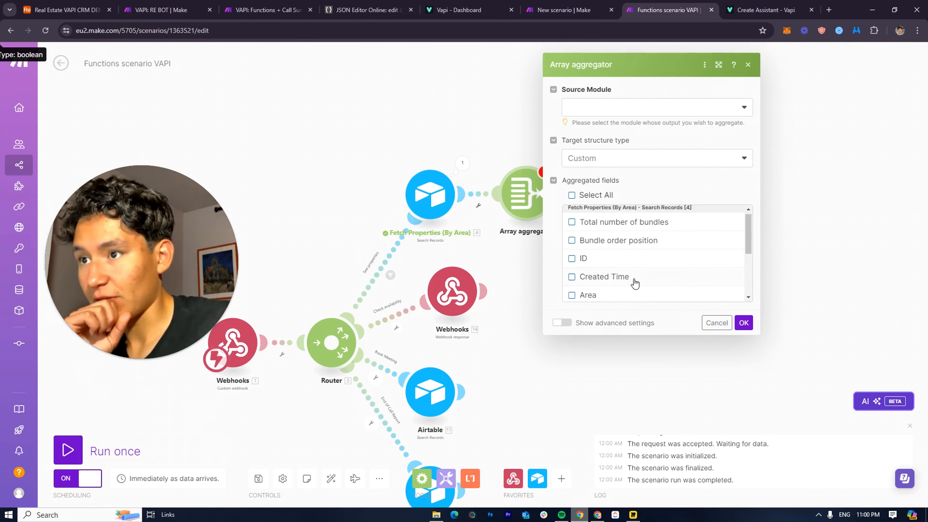
scroll(628, 282, "down", 1)
scroll(617, 295, "down", 2)
left_click(609, 235)
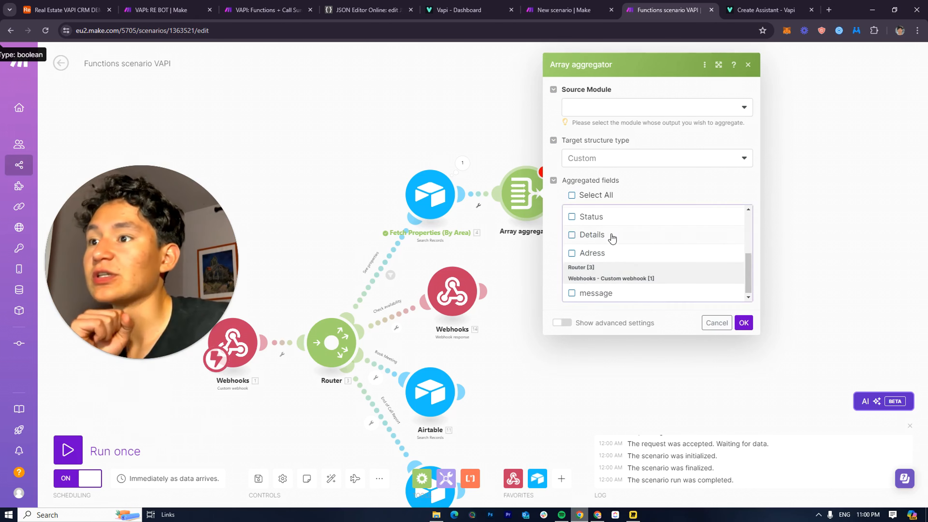
scroll(614, 259, "up", 2)
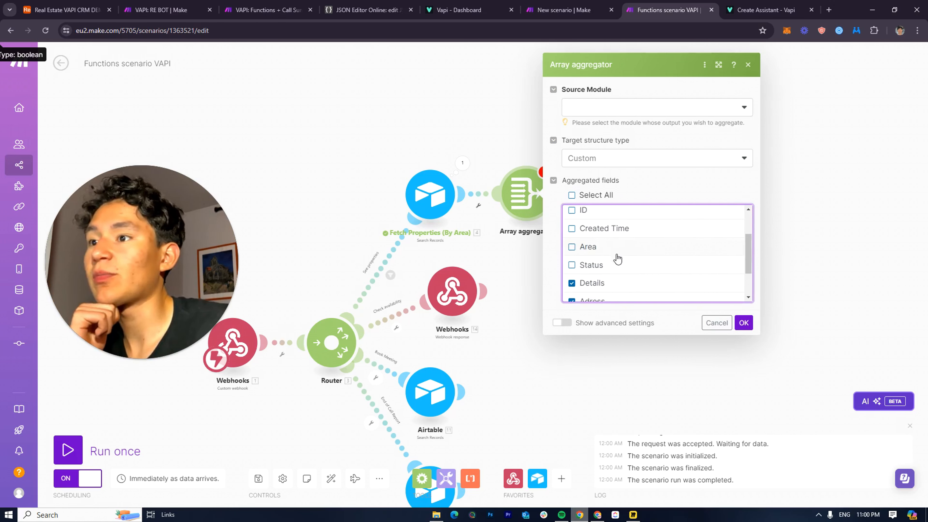
scroll(668, 266, "up", 2)
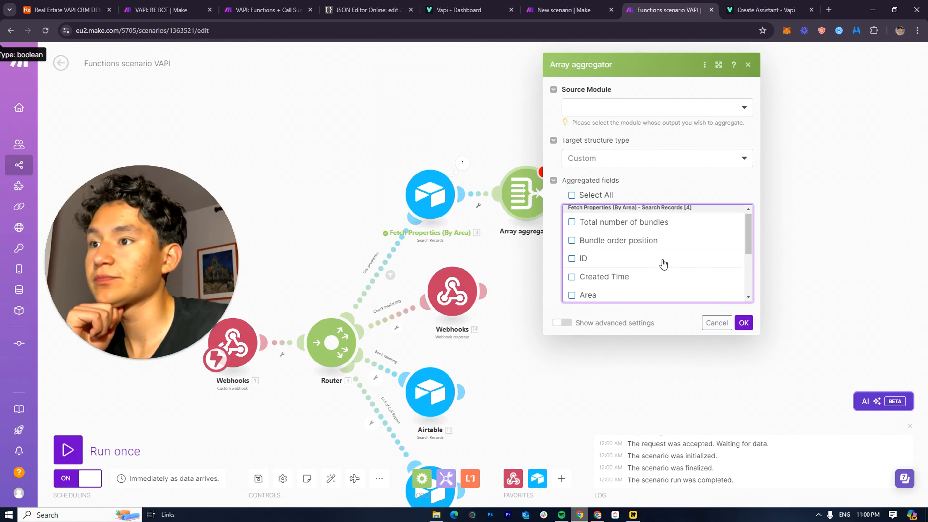
left_click(616, 156)
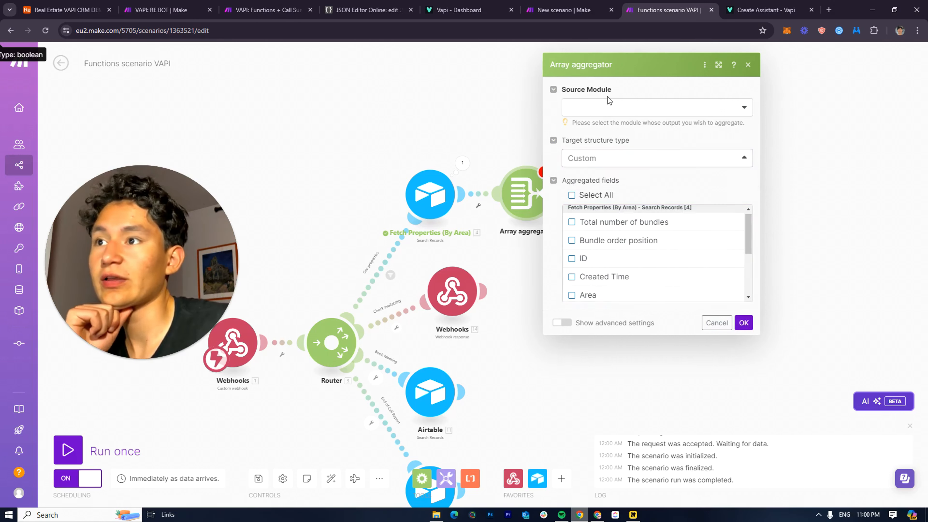
left_click(608, 107)
left_click(612, 127)
left_click(743, 322)
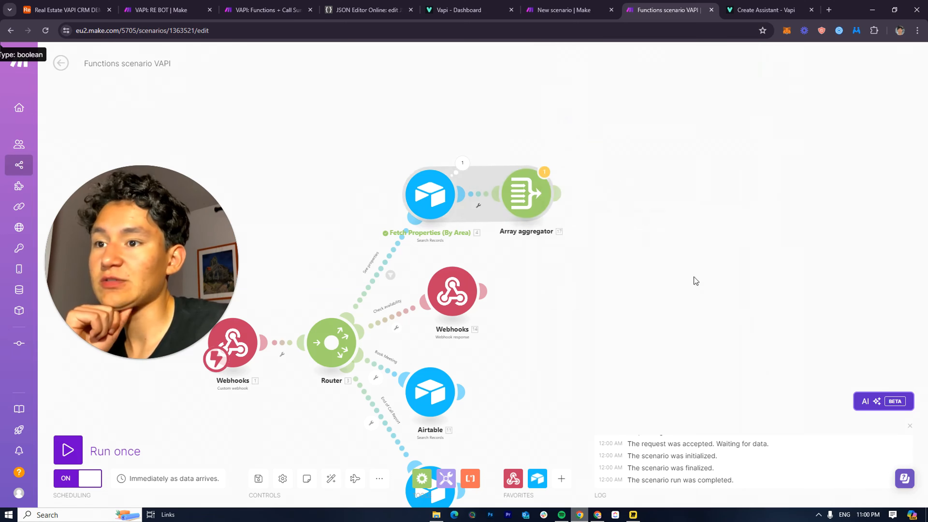
left_click(563, 202)
Add a Webhooks Webhook response module after the Array aggregator
left_click(632, 199)
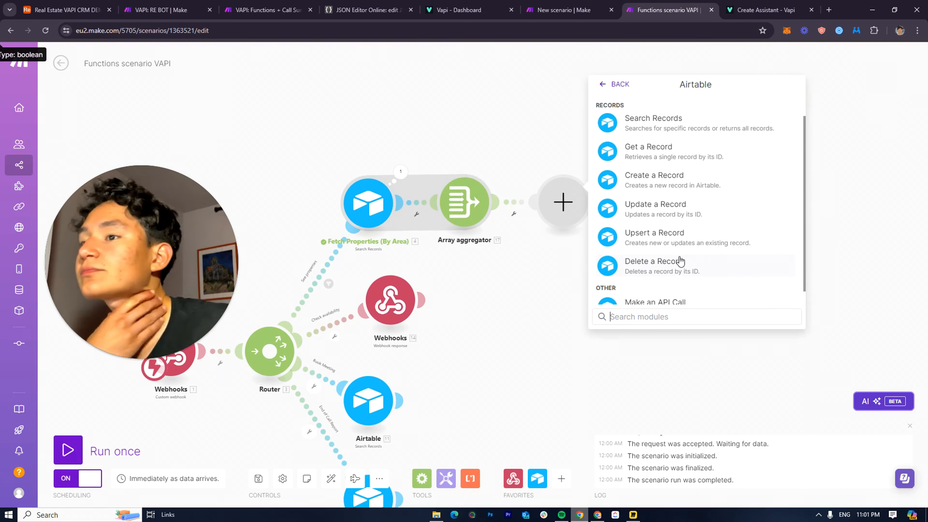
scroll(678, 293, "down", 1)
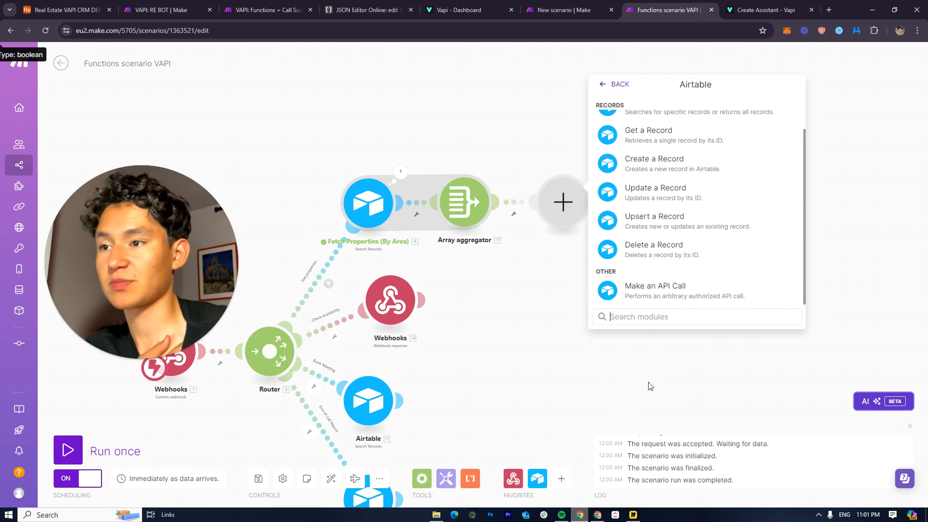
type("we")
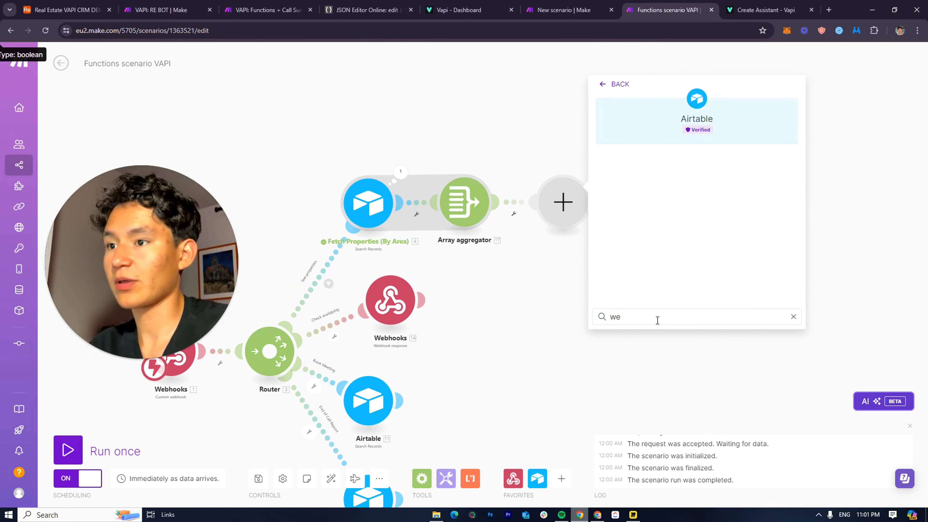
key("BackSpace")
key("BackSpace")
type("we")
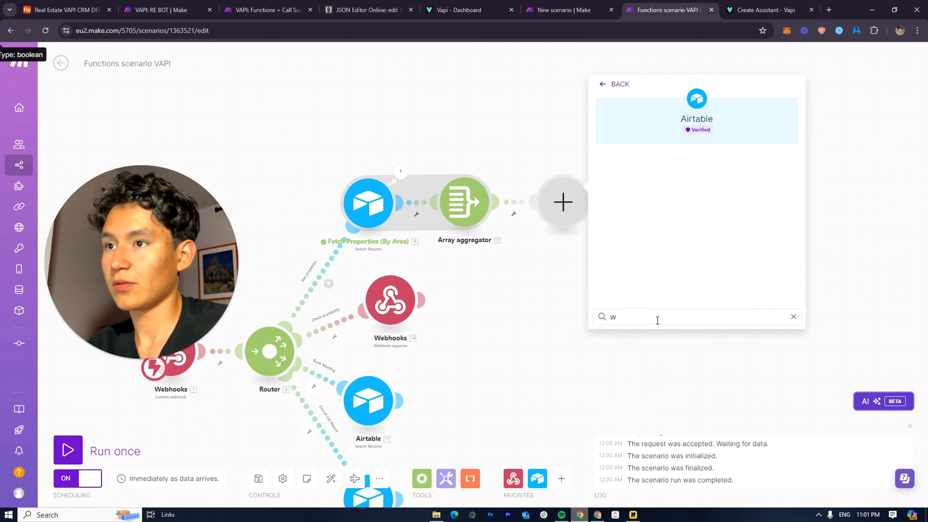
key("BackSpace")
left_click(603, 85)
left_click(636, 117)
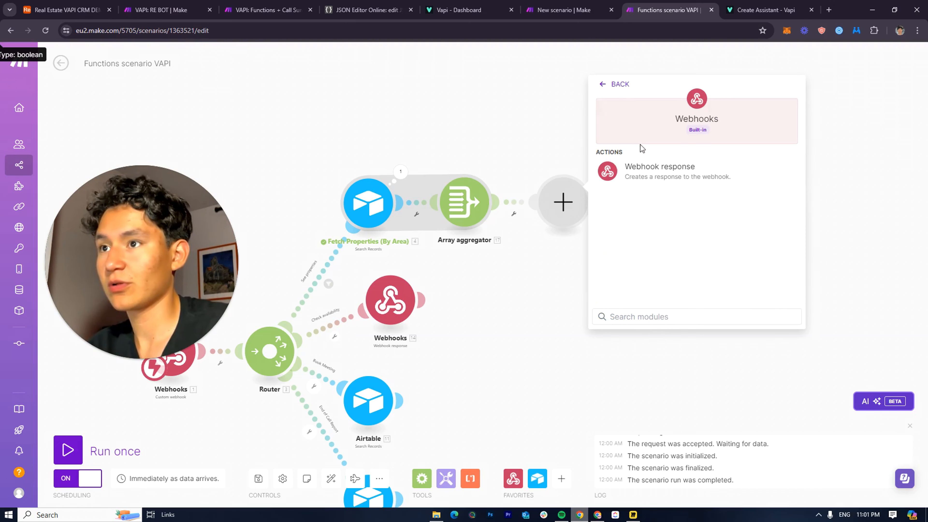
left_click(673, 175)
Paste into the response body and delete the old appointments sentence from the result value
left_click(621, 241)
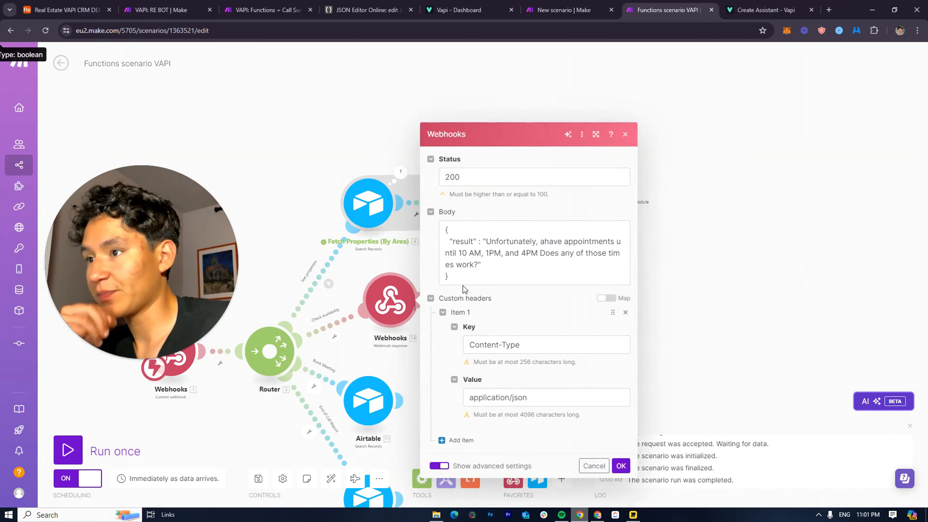
left_click(464, 289)
key("ctrl+a")
key("ctrl+c")
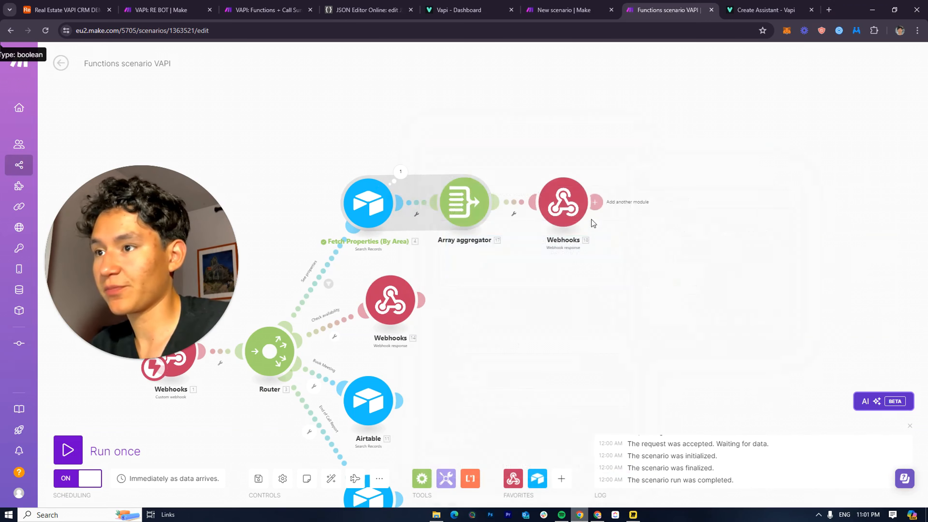
left_click(563, 202)
left_click(639, 247)
key("ctrl+v")
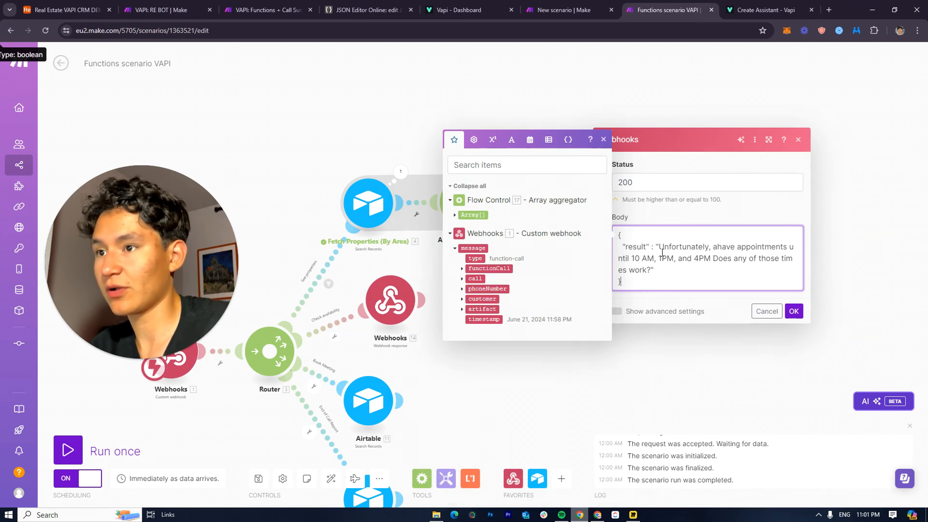
left_click_drag(656, 268, 649, 247)
key("BackSpace")
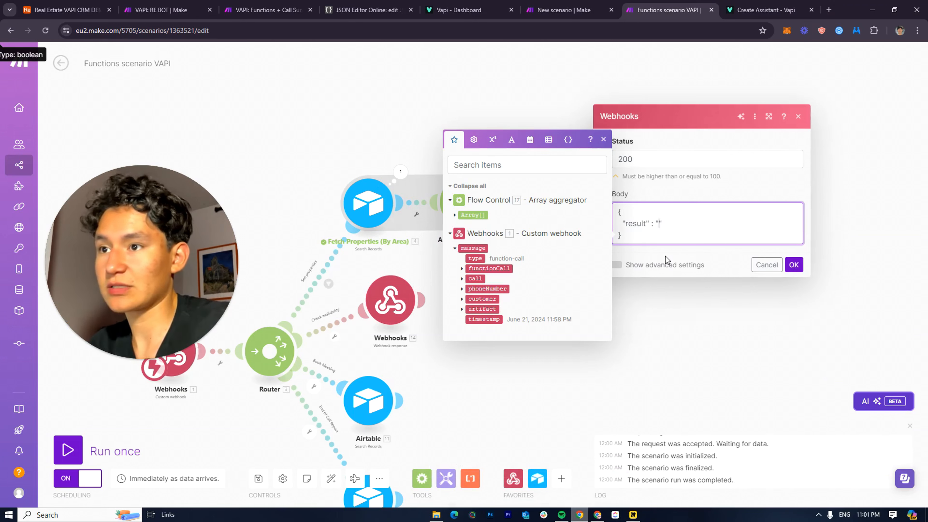
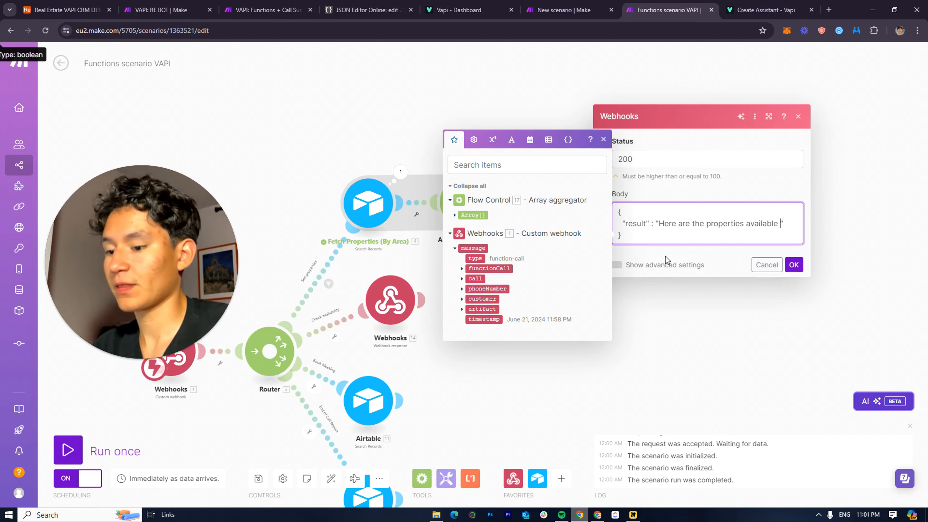
Map the caller's Property Area from the function call parameters after 'for:' in the response body
key("Return")
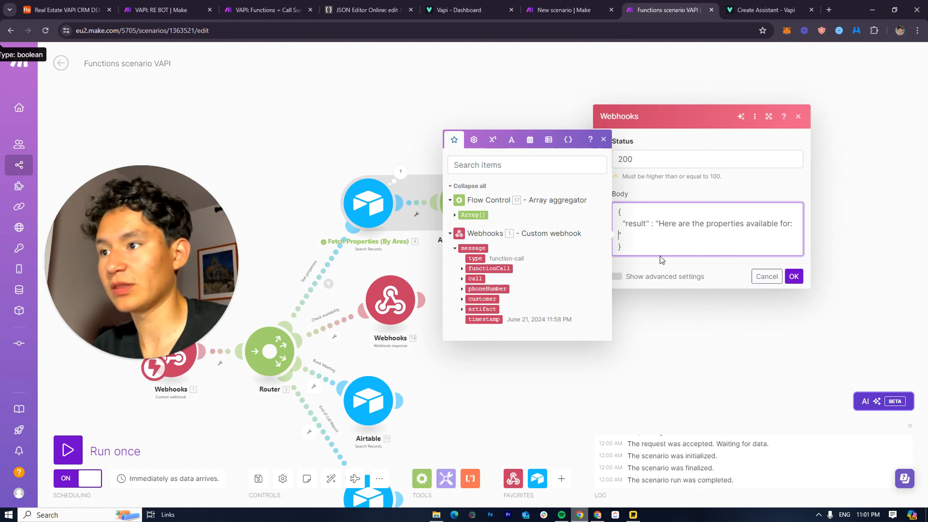
left_click(462, 269)
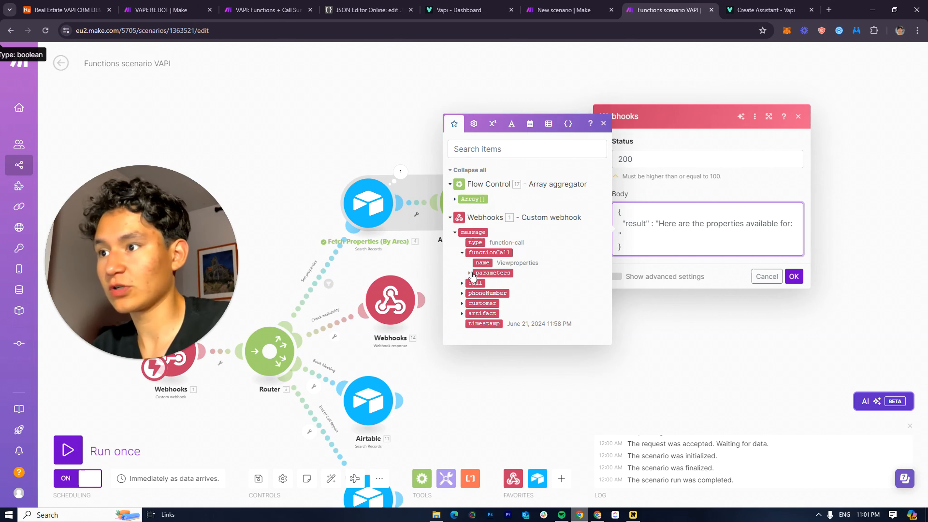
left_click(469, 274)
left_click(525, 288)
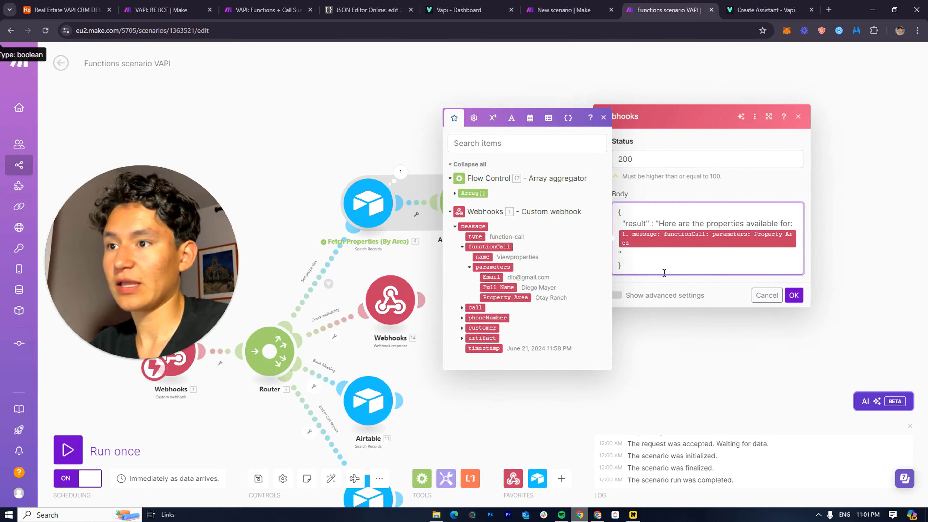
key("Return")
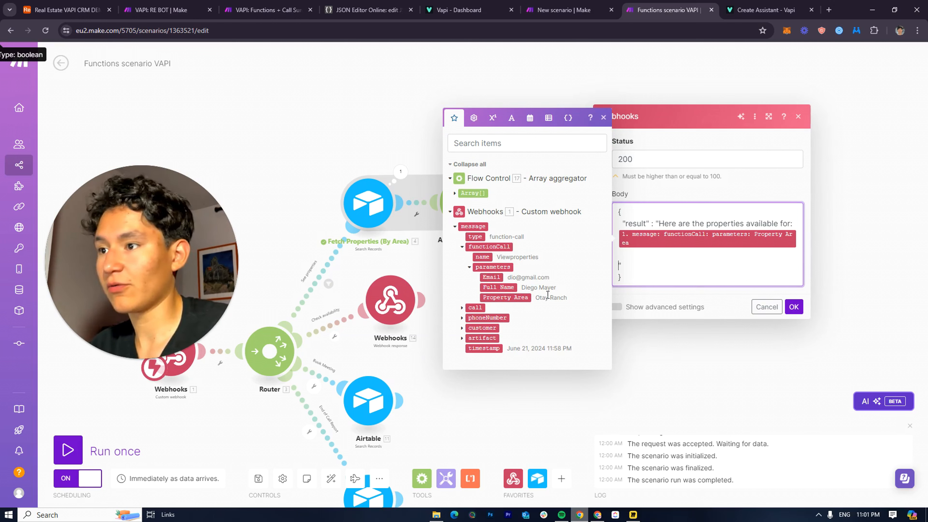
Add each aggregated property's Adress and Details to the reply and confirm the webhook response
left_click(456, 194)
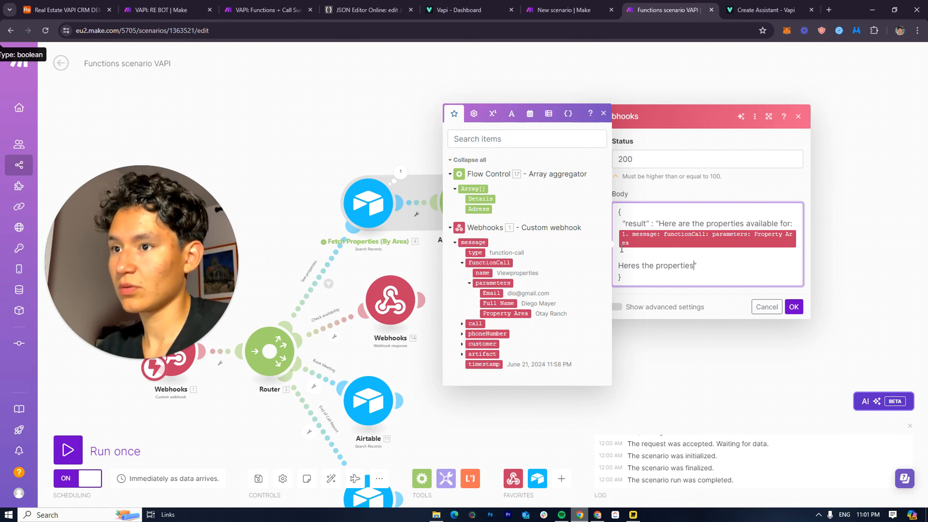
left_click(471, 200)
key("BackSpace")
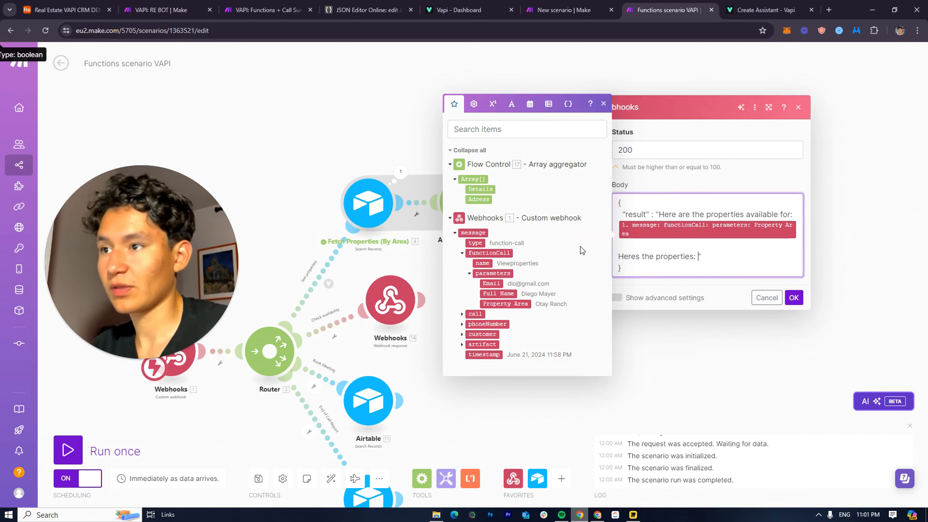
left_click(483, 197)
key("Return")
key("Return")
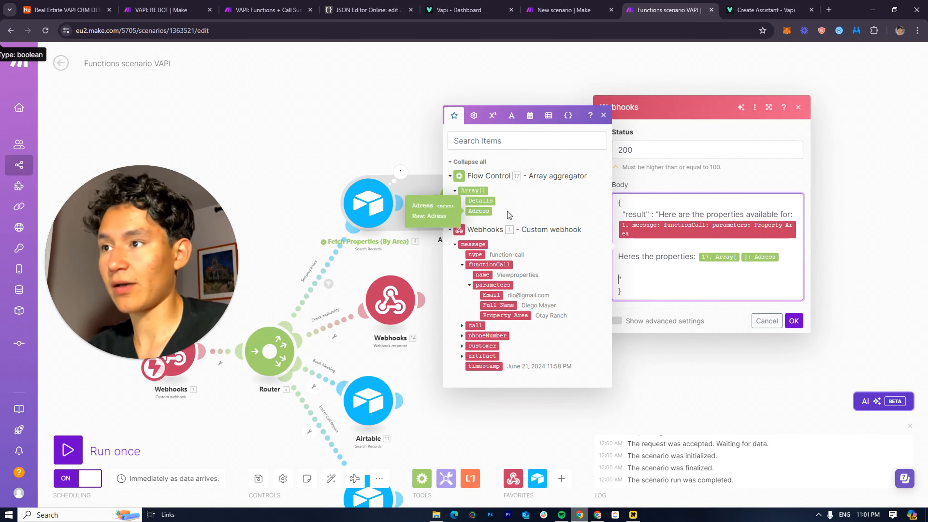
left_click(479, 200)
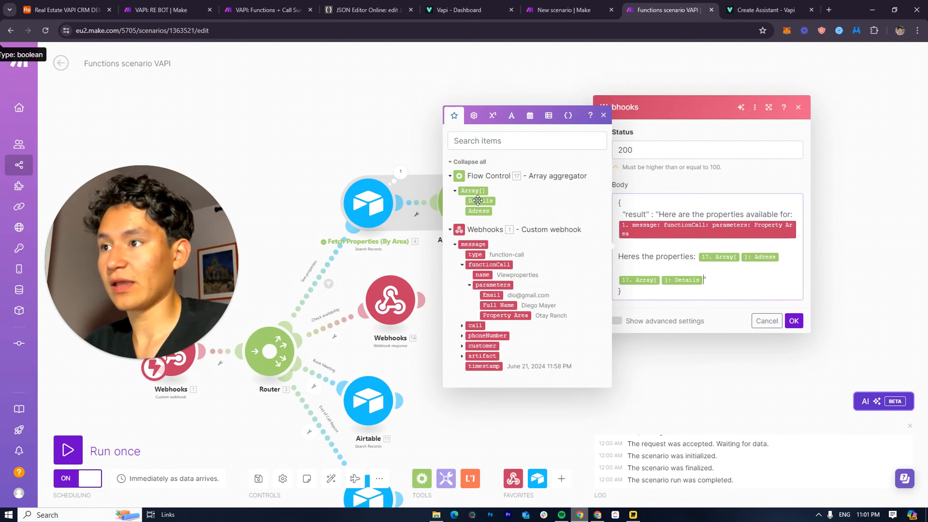
left_click(793, 321)
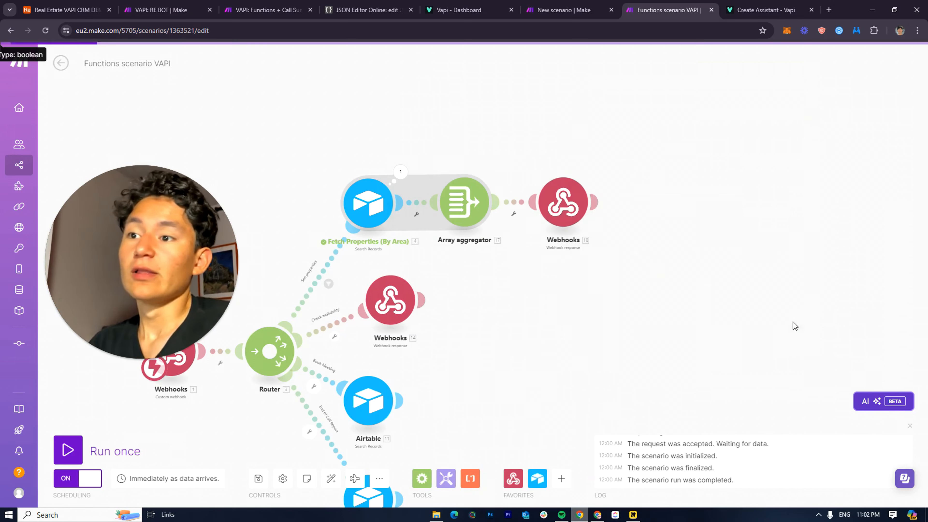
Pan the canvas across the trigger webhook, Router and end of the properties branch
left_click_drag(590, 244, 579, 201)
scroll(671, 162, "down", 3)
scroll(581, 206, "up", 5)
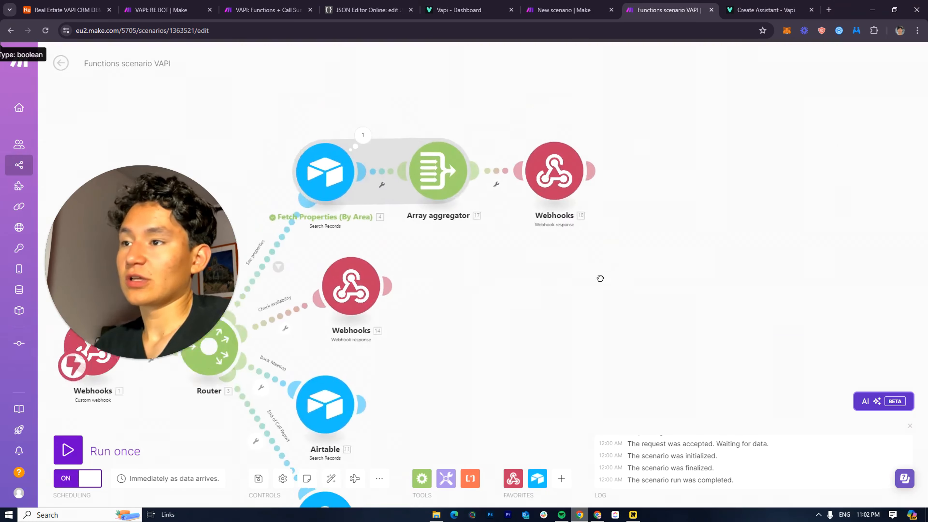
left_click_drag(628, 248, 621, 184)
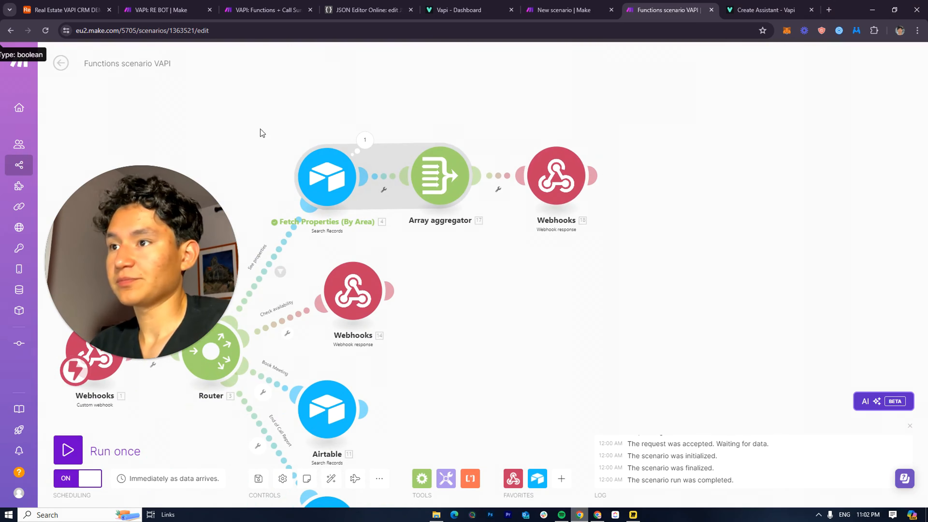
mouse_move(598, 181)
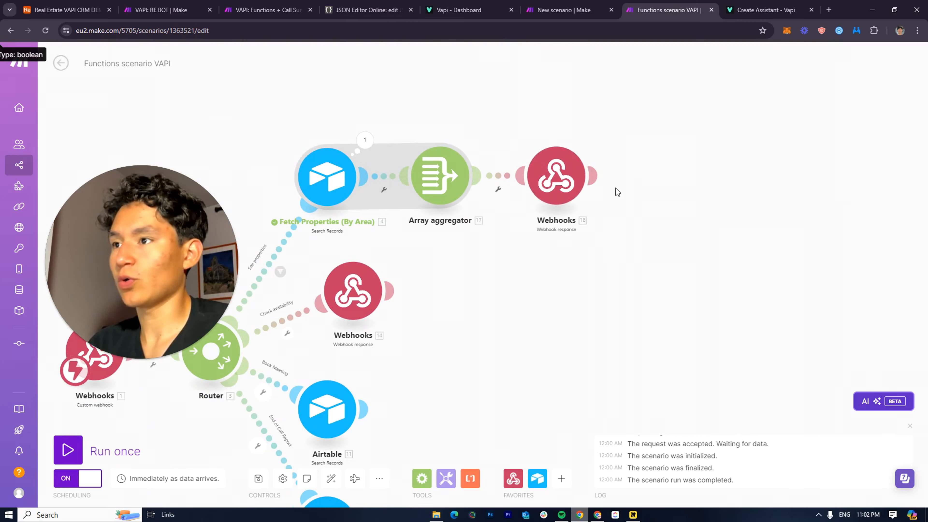
left_click_drag(655, 179, 815, 146)
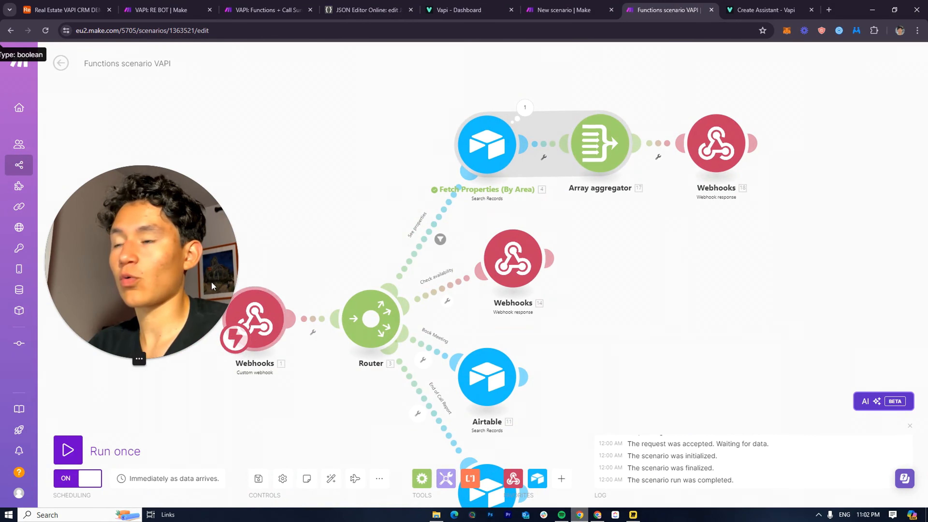
left_click_drag(786, 206, 474, 205)
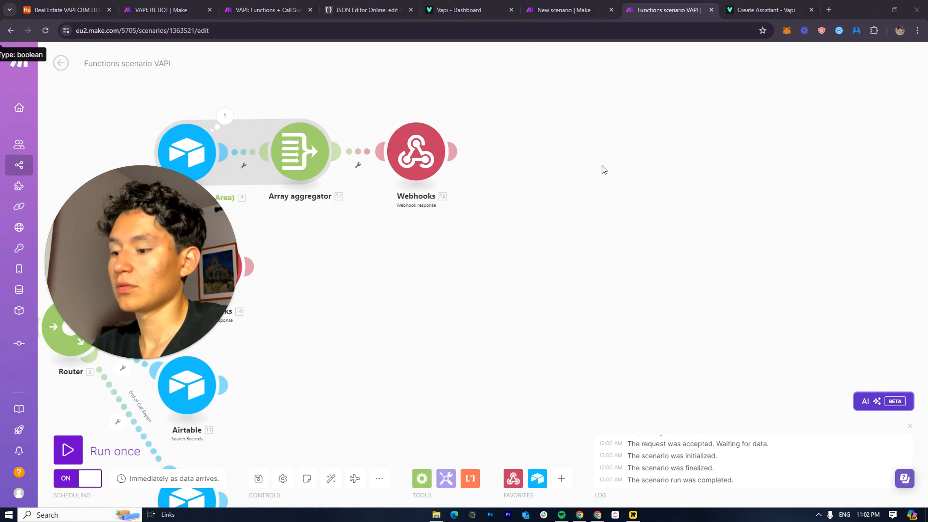
Paste the two copied Airtable modules and attach them after the webhook response
left_click(501, 177)
key("ctrl+v")
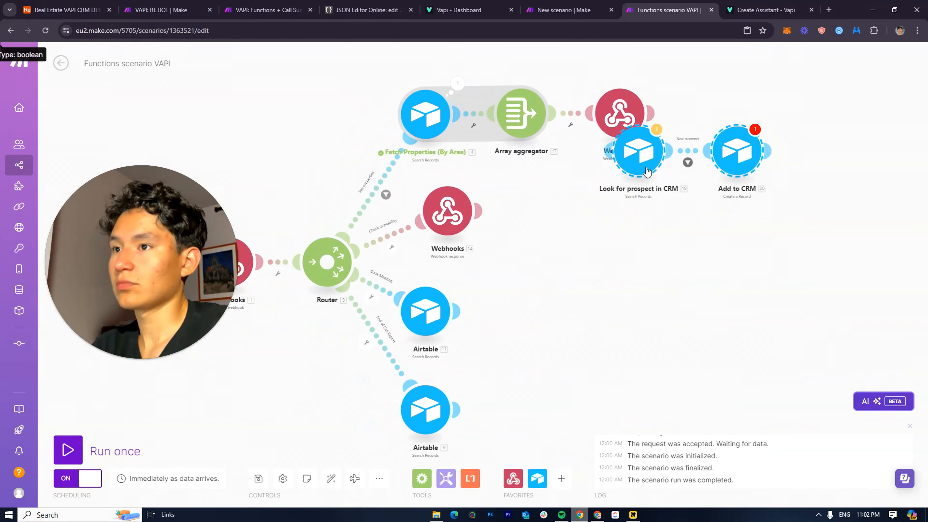
left_click_drag(647, 159, 711, 141)
scroll(705, 201, "up", 3)
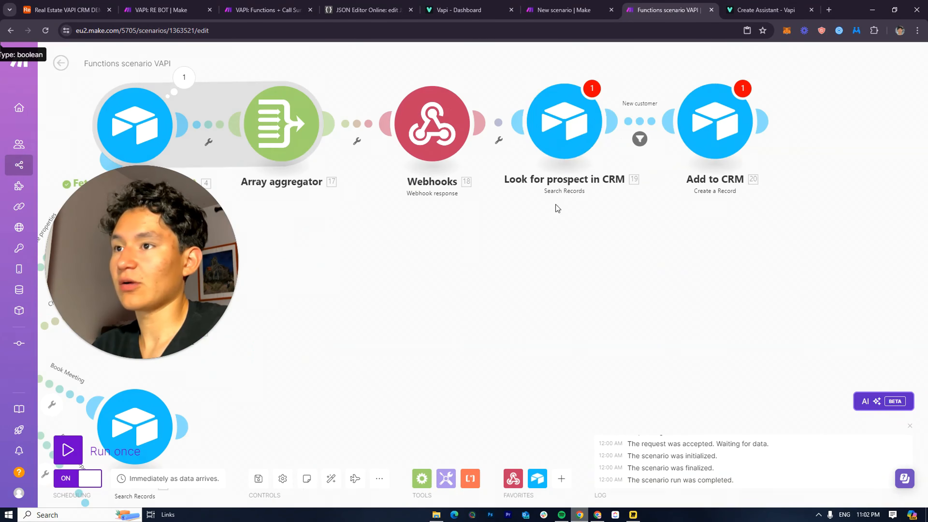
In Look for prospect in CRM, replace the search formula's phone value with the caller's customer number
left_click(595, 134)
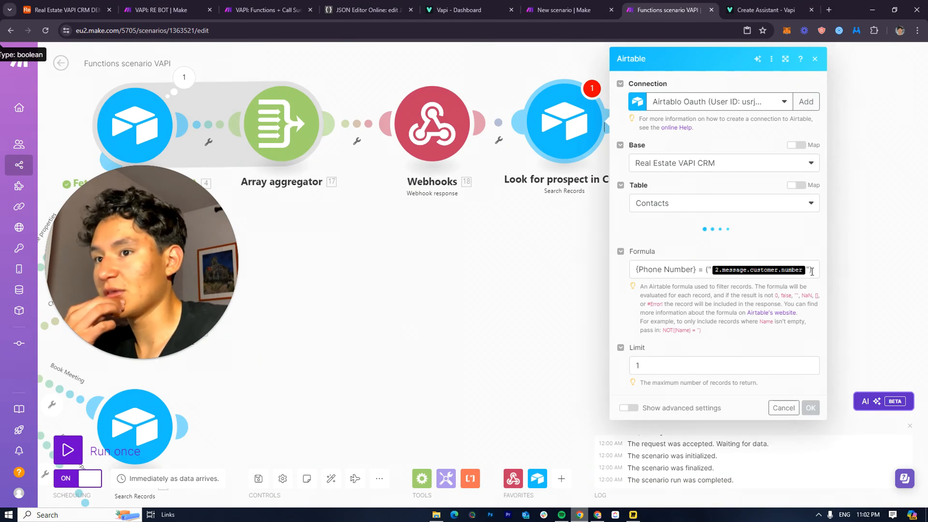
left_click(811, 271)
key("BackSpace")
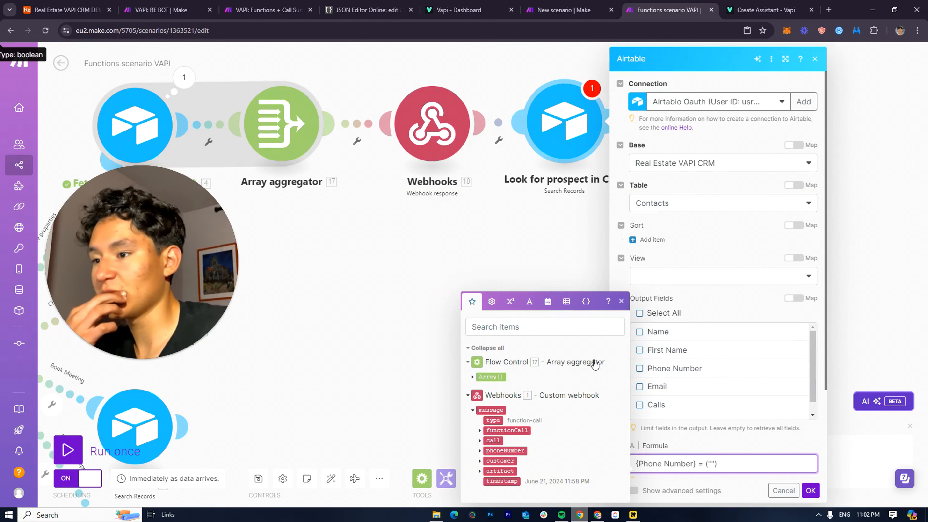
left_click(480, 431)
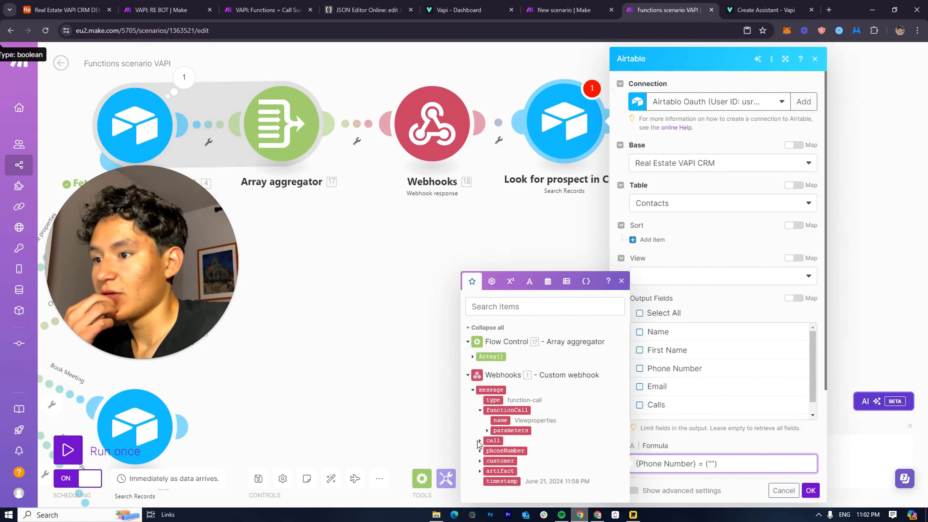
left_click(480, 451)
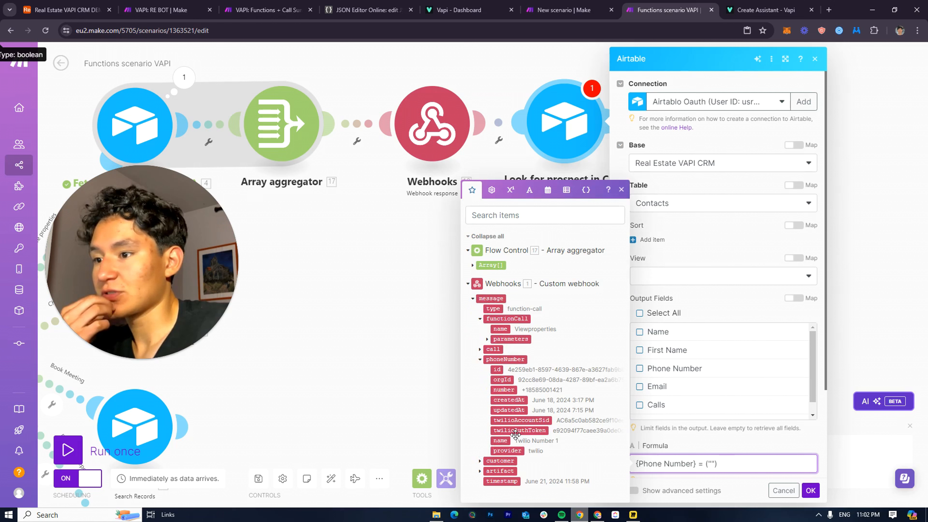
left_click(482, 460)
left_click(506, 461)
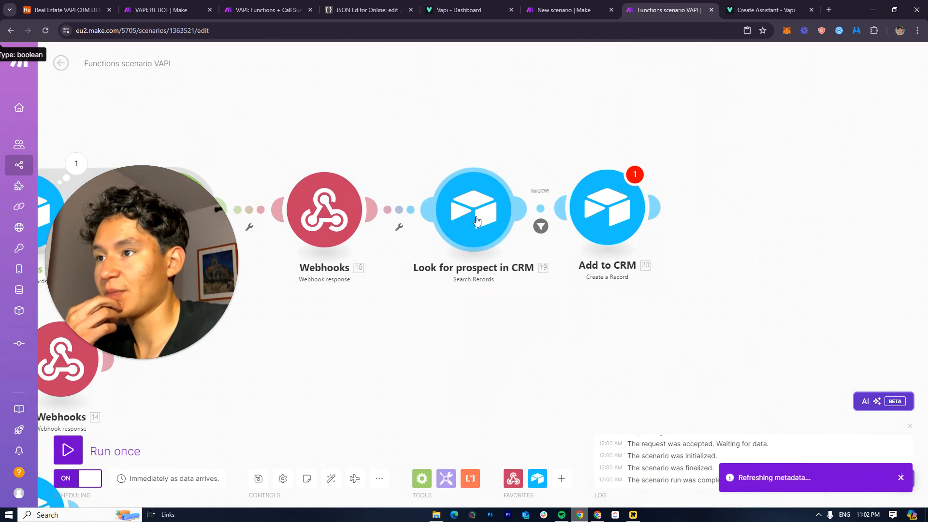
In the Add to CRM record, map the caller's Full Name parameter into Name
left_click(540, 4)
left_click(659, 5)
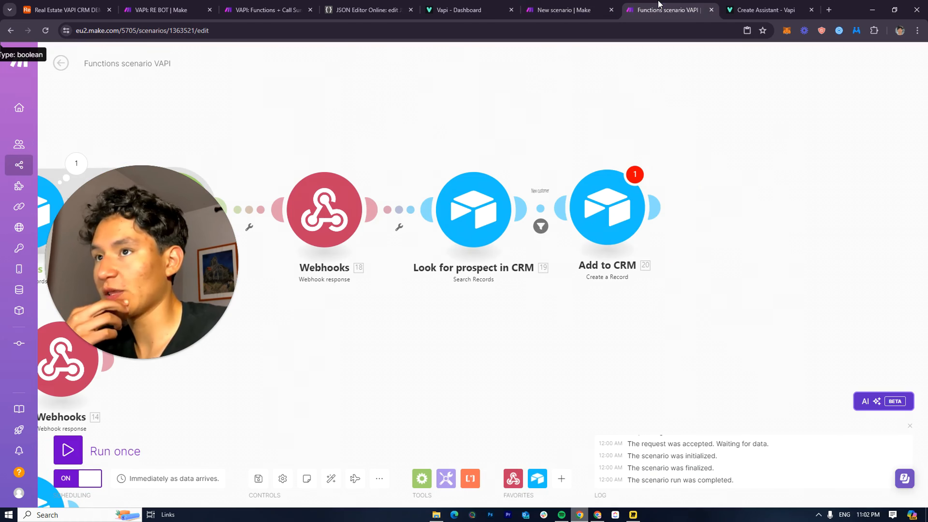
left_click(638, 194)
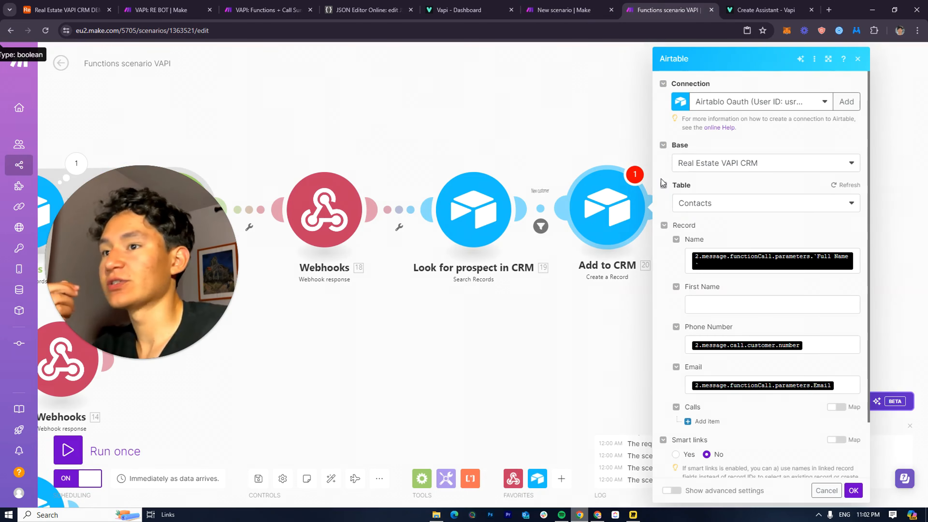
left_click(853, 260)
key("BackSpace")
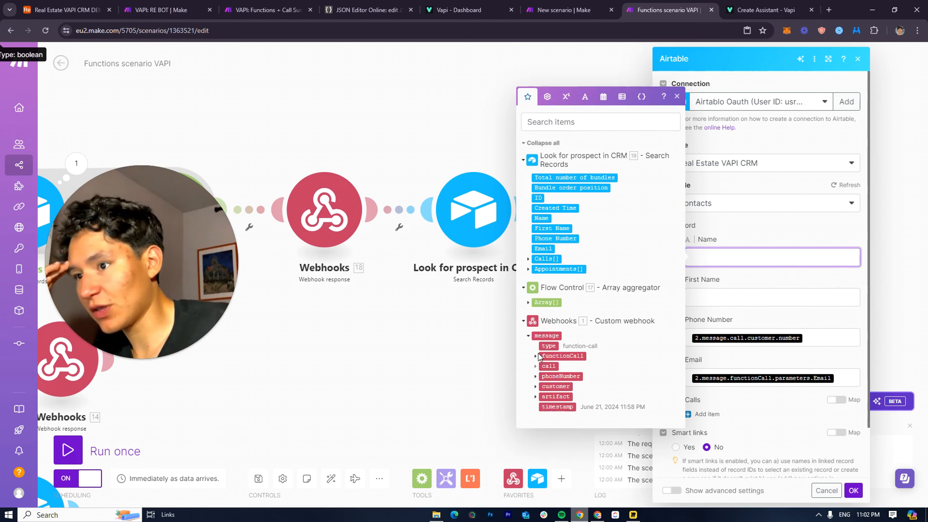
left_click(536, 366)
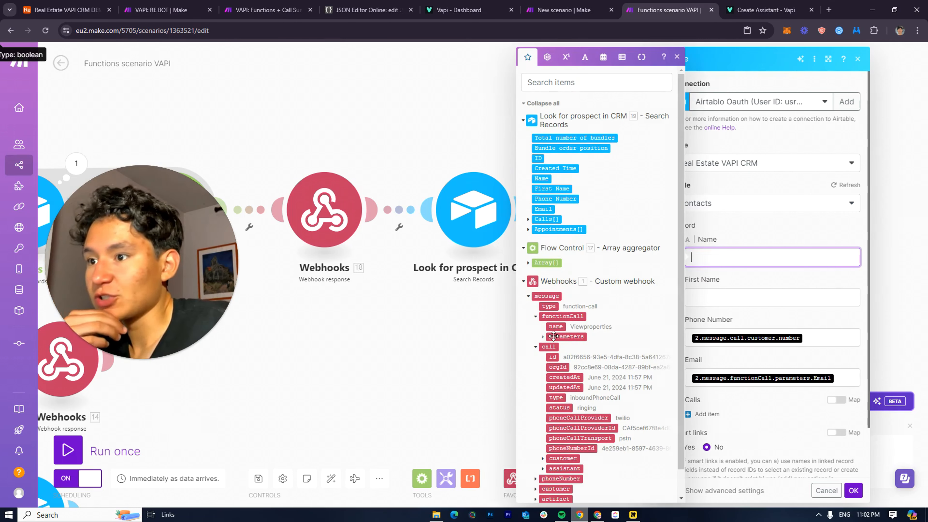
left_click(544, 338)
left_click(577, 360)
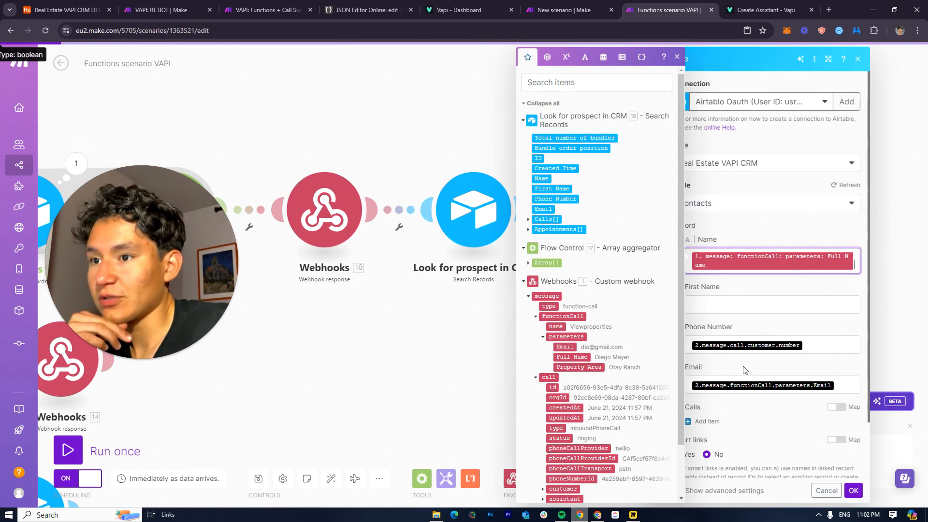
Map the customer's phone number into Phone Number and the Email parameter into Email
left_click(825, 344)
key("BackSpace")
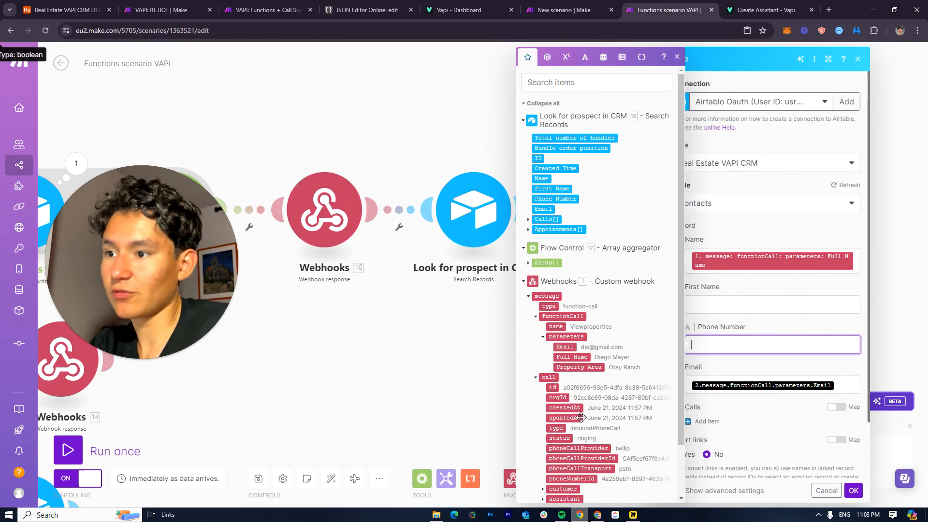
scroll(577, 417, "down", 2)
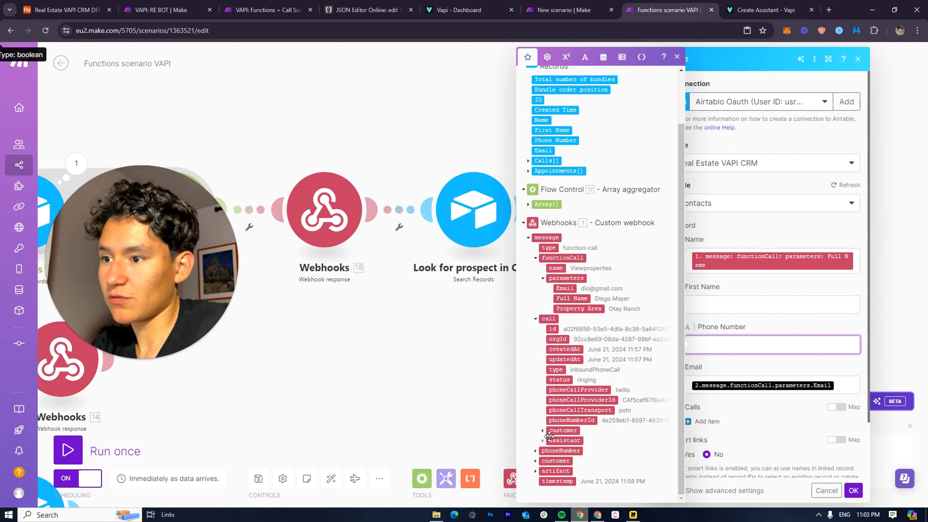
left_click(544, 431)
left_click(565, 441)
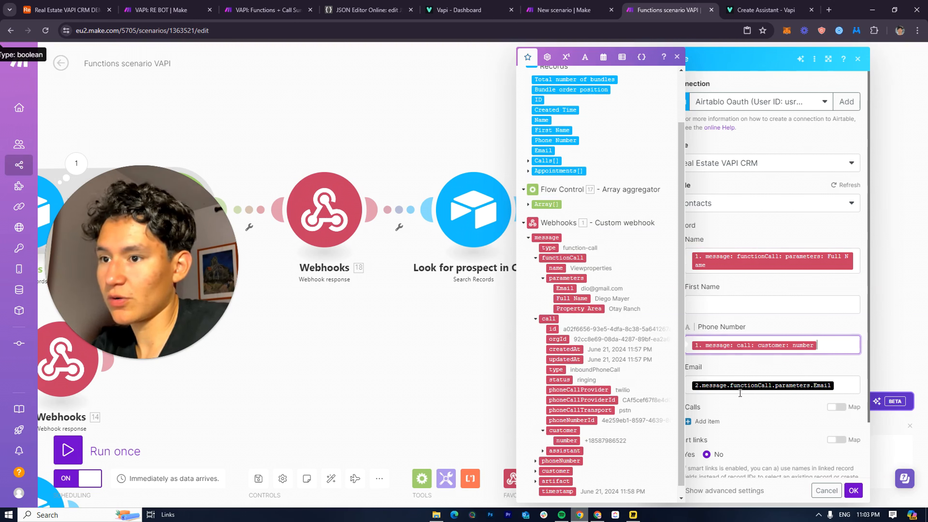
left_click(847, 386)
key("BackSpace")
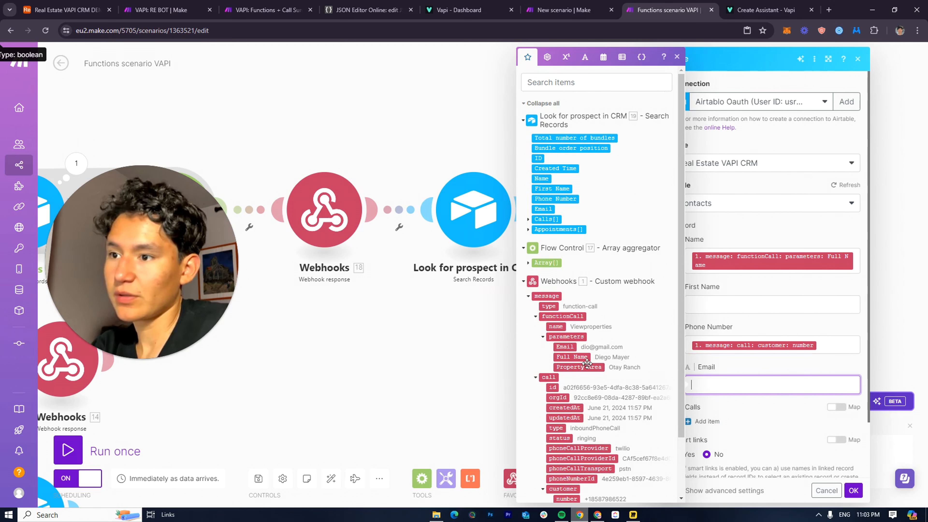
left_click(571, 347)
left_click(785, 397)
Remove the empty Calls item and save the Add to CRM module settings
scroll(749, 387, "down", 2)
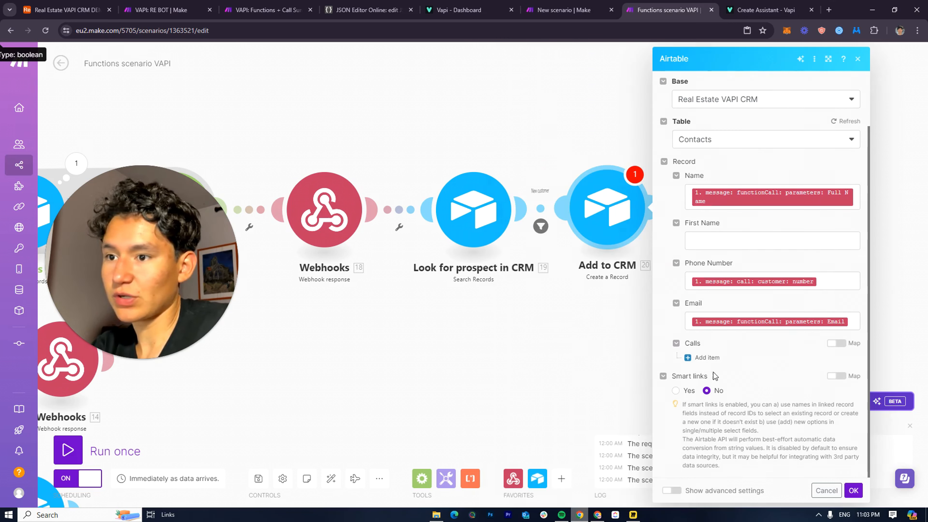
left_click(704, 359)
left_click(855, 357)
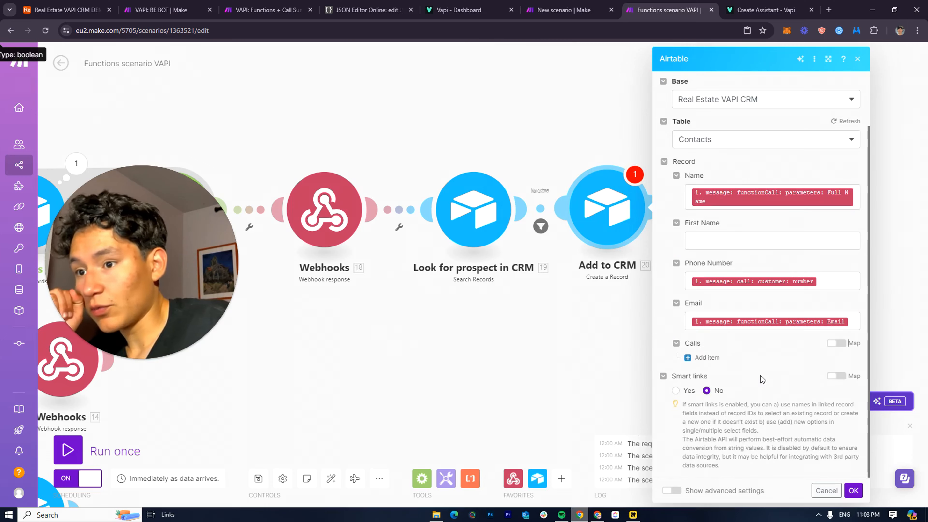
scroll(787, 423, "up", 2)
left_click(861, 490)
scroll(671, 211, "down", 3)
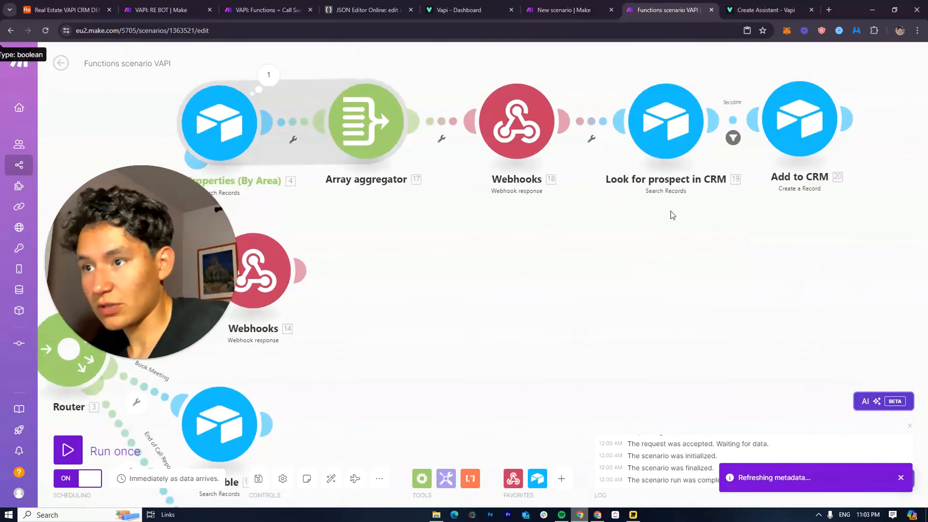
left_click_drag(663, 291, 804, 318)
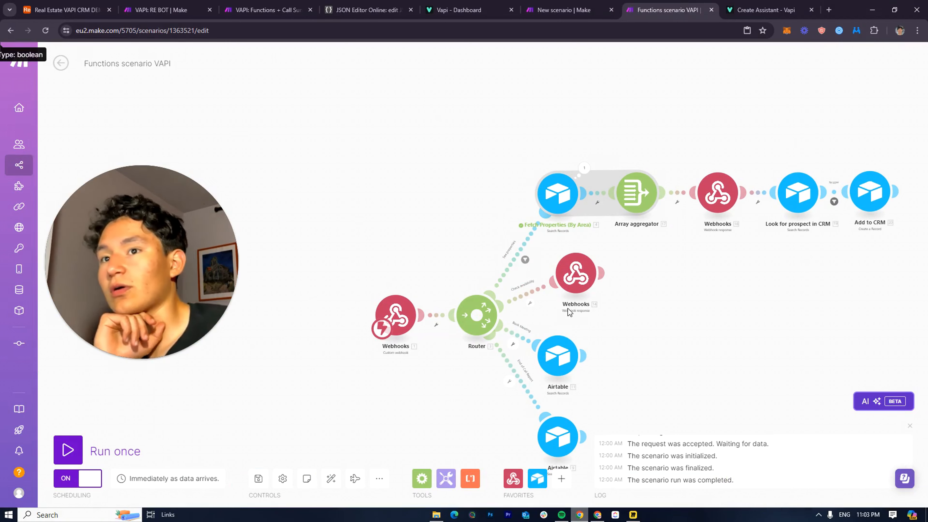
Check the Check availability route filter, then move Webhooks 14 further right along its route
left_click(574, 279)
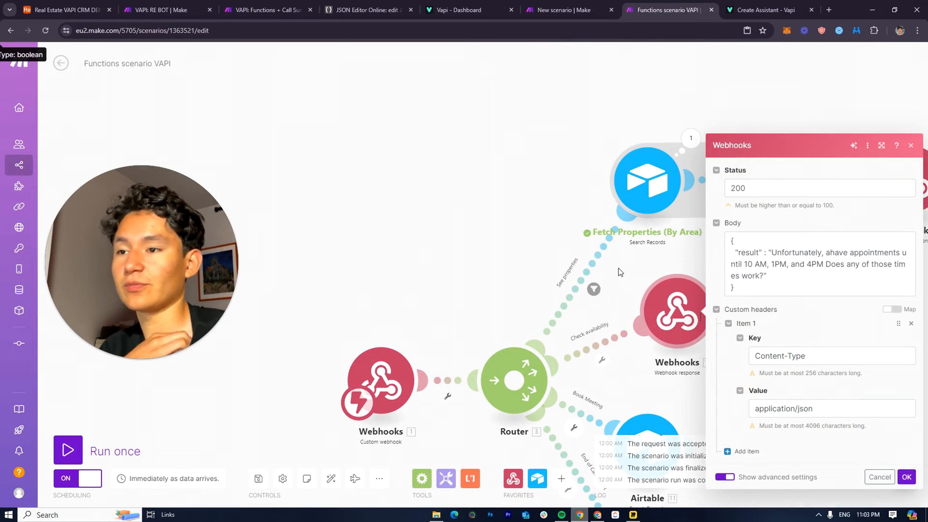
left_click(490, 279)
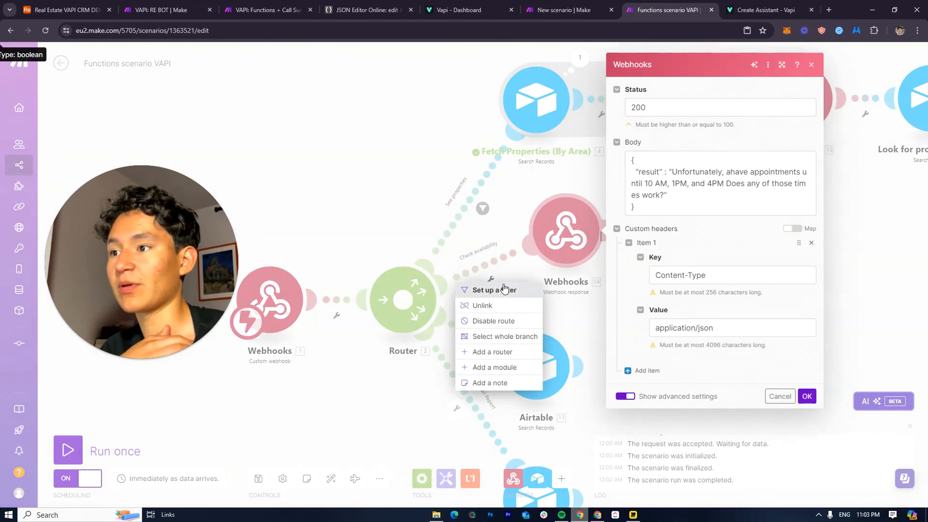
left_click(491, 272)
left_click(492, 278)
left_click(494, 269)
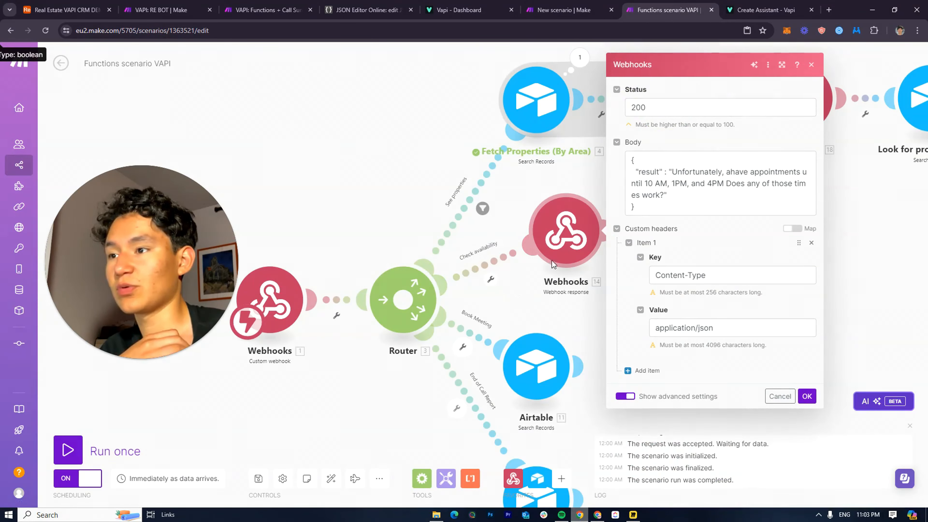
left_click(493, 267)
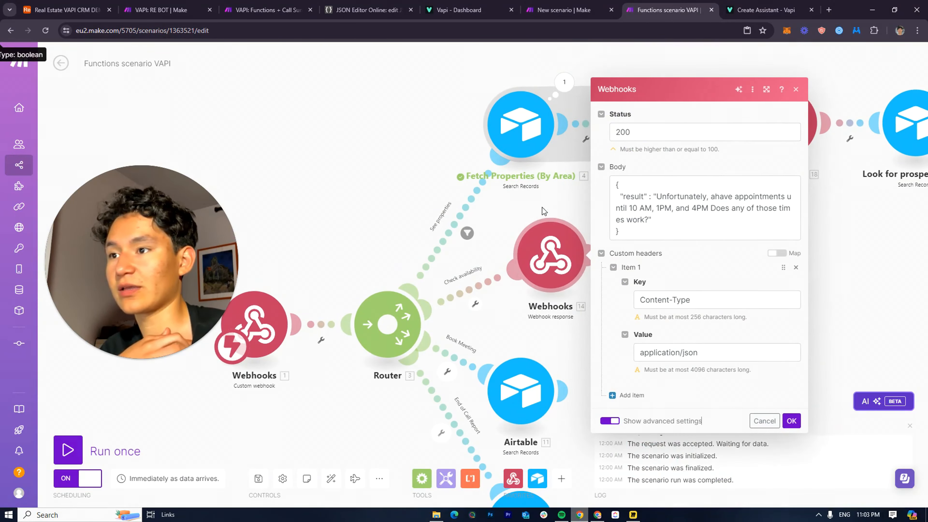
left_click(459, 251)
scroll(488, 266, "up", 3)
left_click_drag(487, 265, 438, 274)
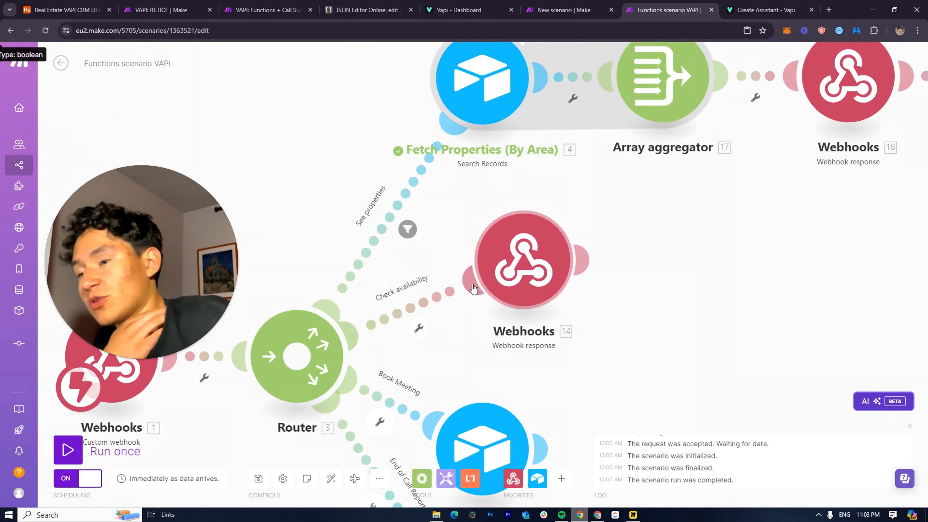
mouse_move(474, 288)
left_mouse_down()
mouse_move(646, 282)
mouse_move(482, 275)
left_mouse_up()
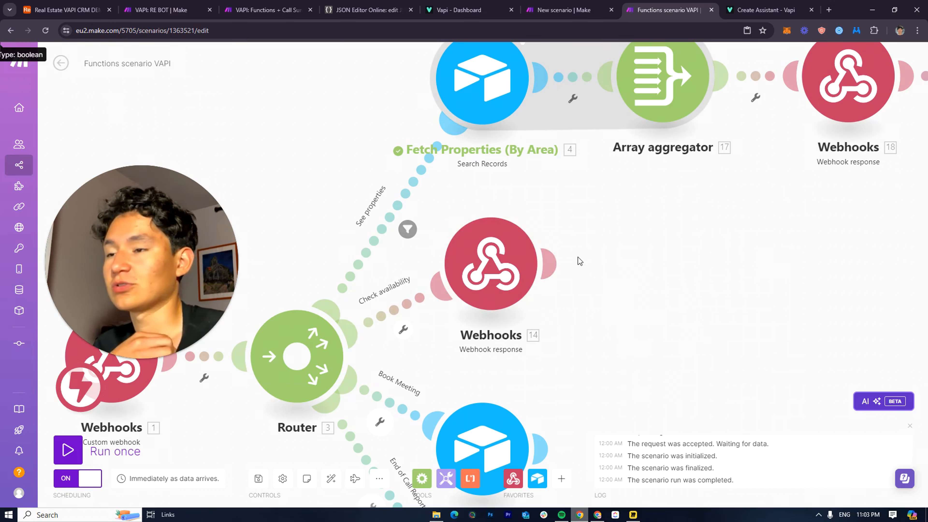
Add a Google Calendar Get Free/Busy Information module after Webhooks 14
left_click(551, 263)
scroll(761, 295, "down", 5)
scroll(761, 295, "up", 1)
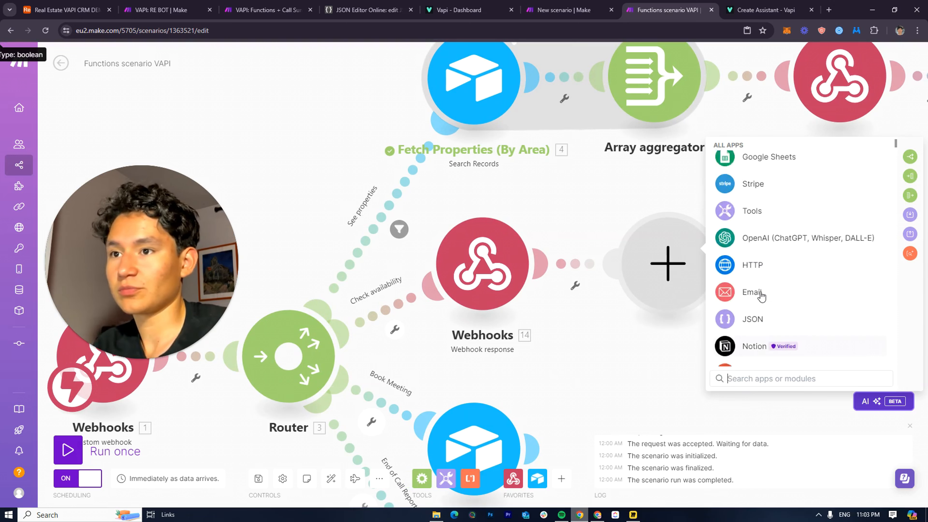
scroll(758, 285, "up", 5)
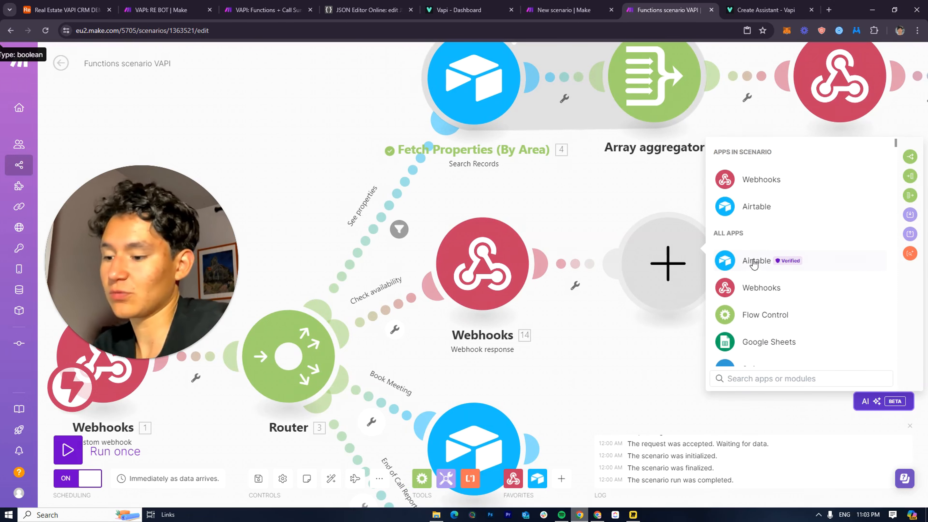
type("c")
key("BackSpace")
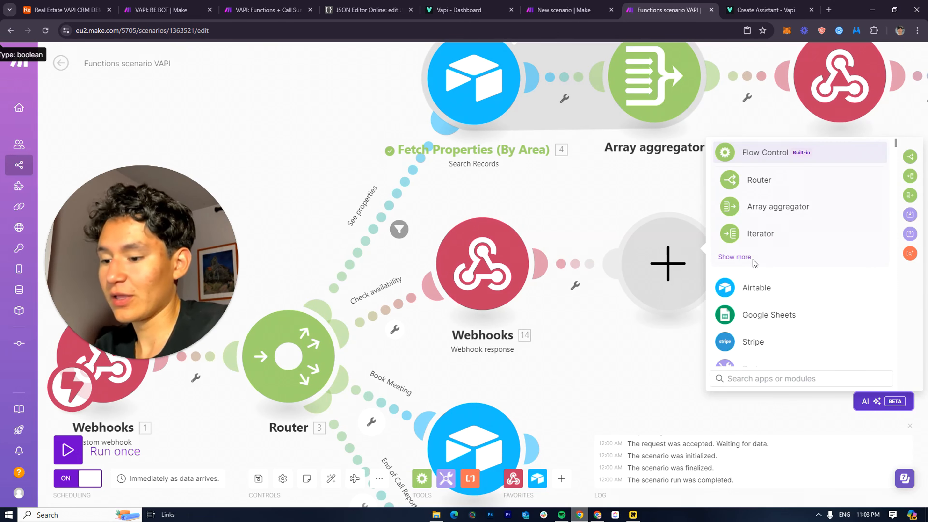
type("google cale")
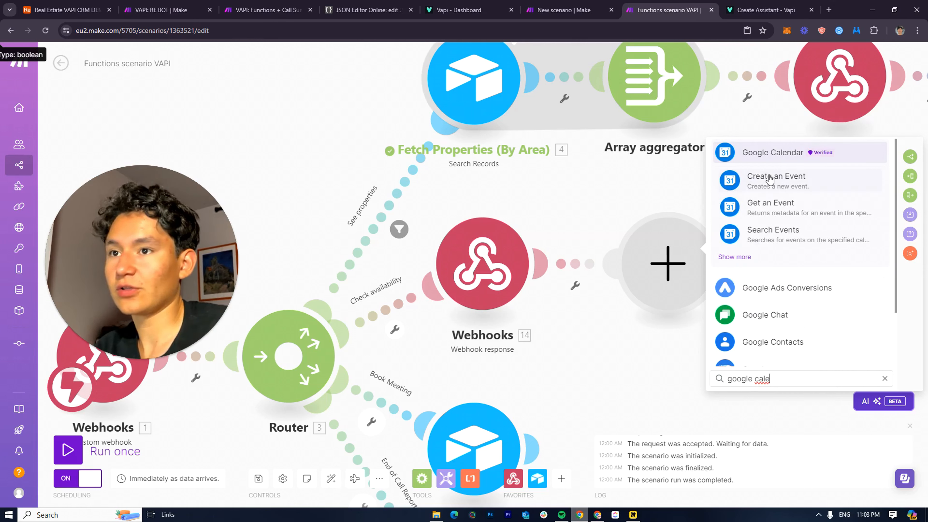
left_click(746, 151)
scroll(803, 343, "down", 10)
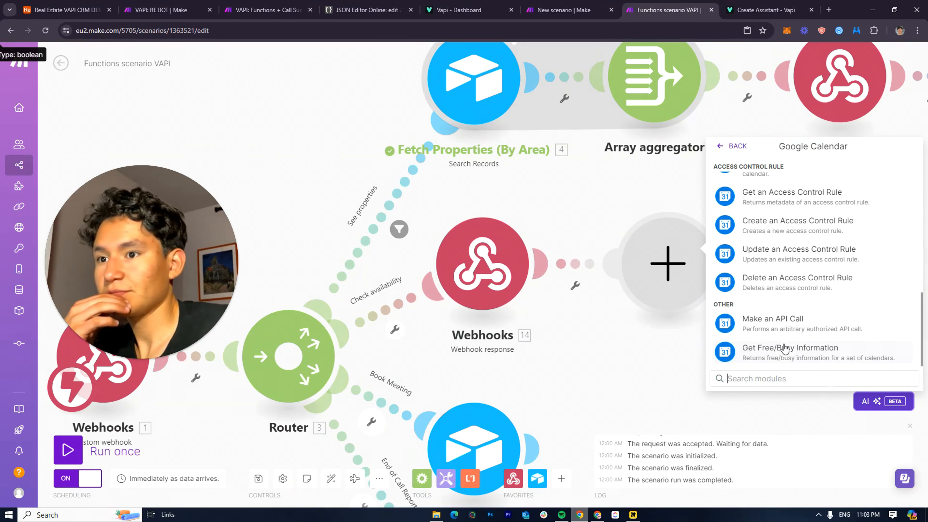
left_click(805, 355)
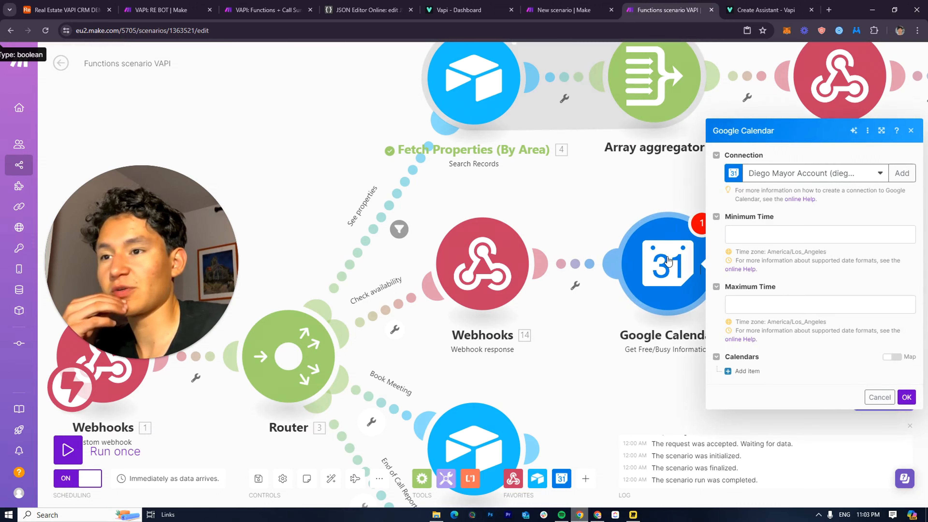
Delete the newly added Google Calendar module
left_click_drag(630, 273, 735, 266)
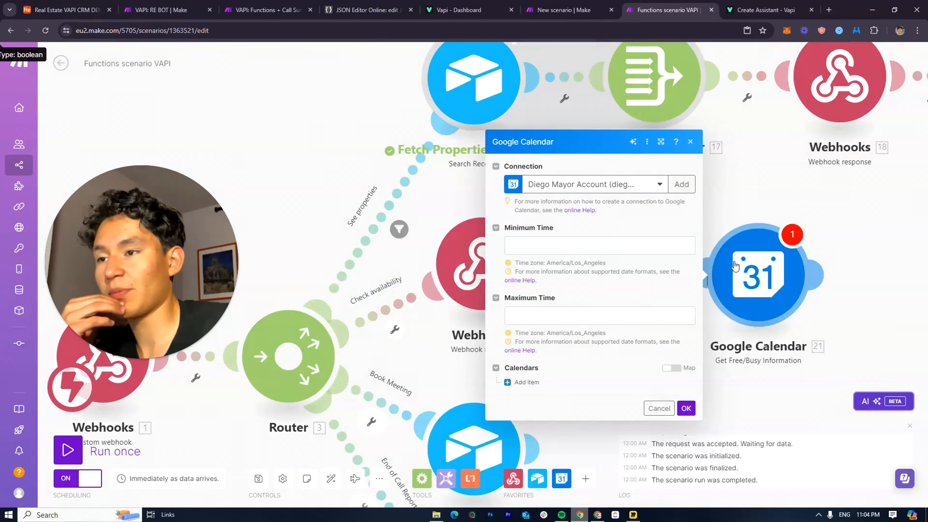
right_click(767, 281)
left_click(801, 394)
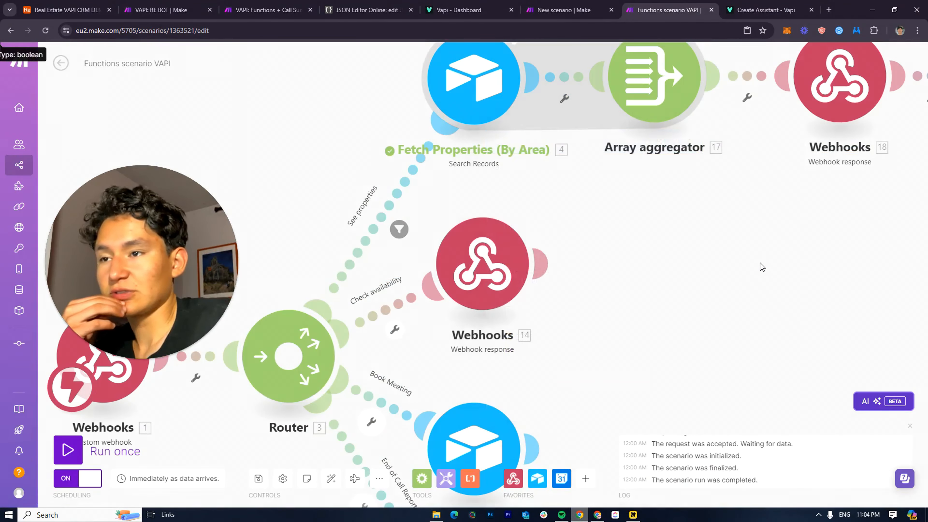
left_click_drag(551, 327, 552, 197)
Open the Check availability route filter and browse the webhook data for its condition
scroll(616, 156, "down", 3)
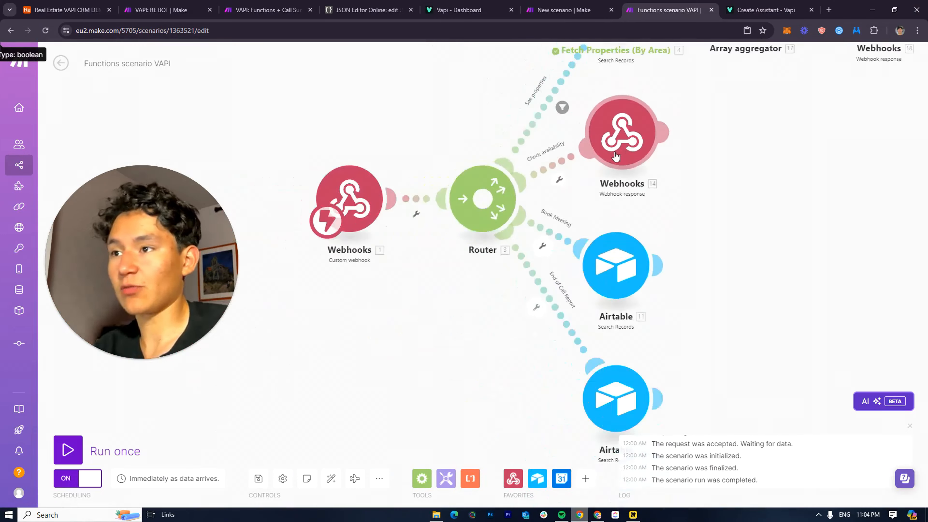
left_click_drag(615, 157, 616, 202)
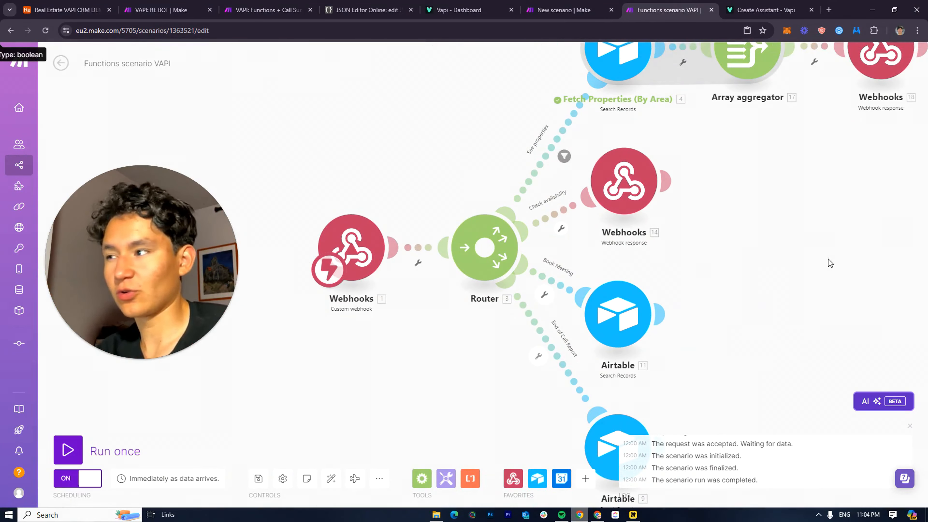
left_click(635, 168)
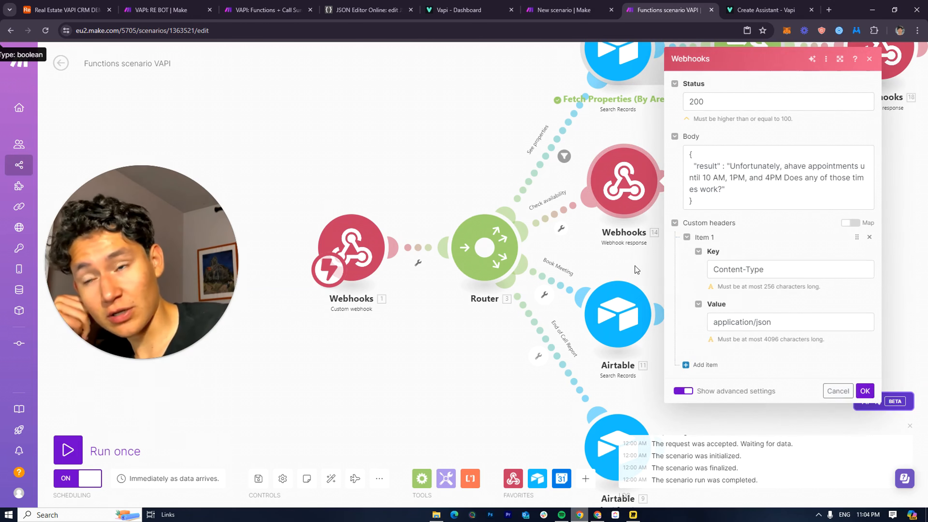
left_click_drag(635, 265, 685, 262)
left_click(609, 222)
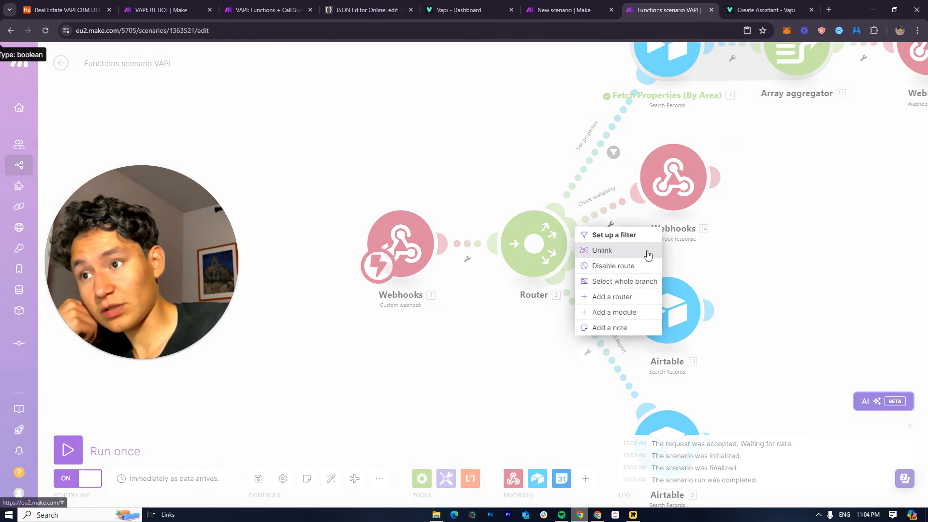
left_click(628, 234)
left_click(704, 235)
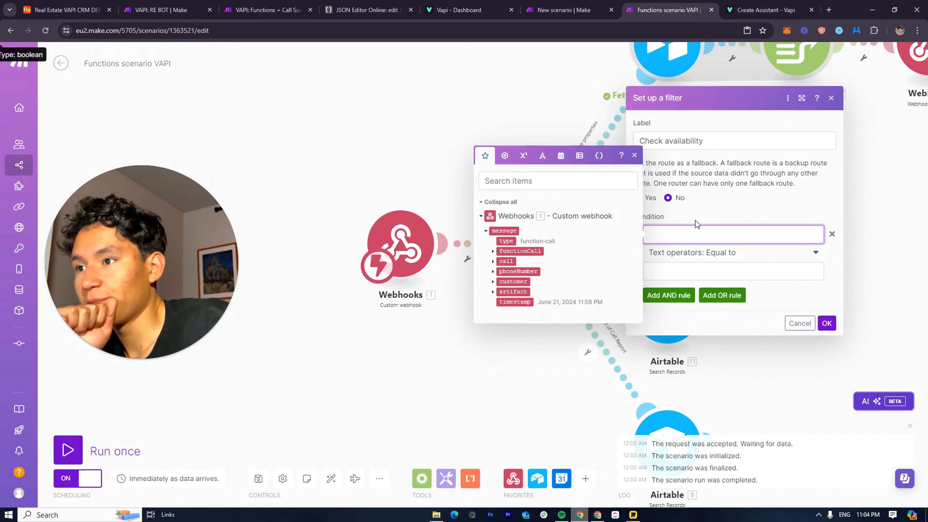
left_click(729, 219)
left_click(715, 234)
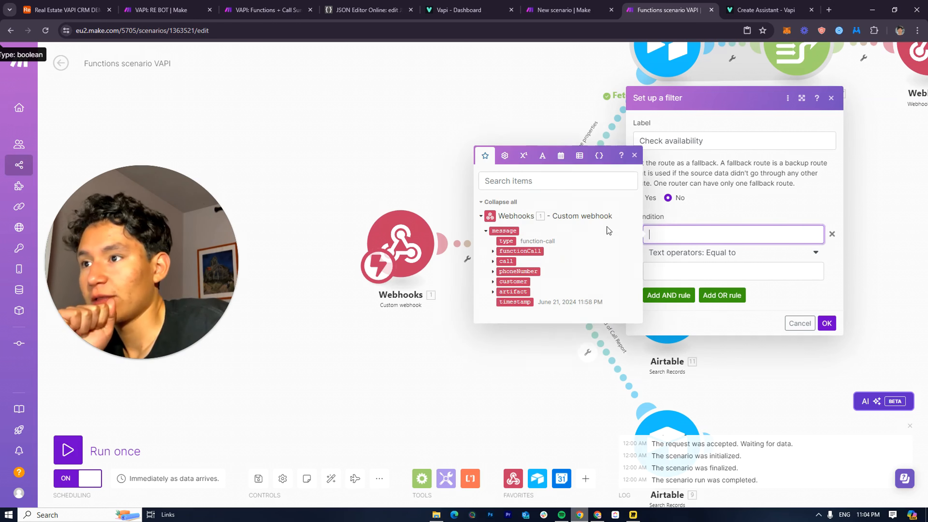
left_click(736, 222)
left_click(676, 236)
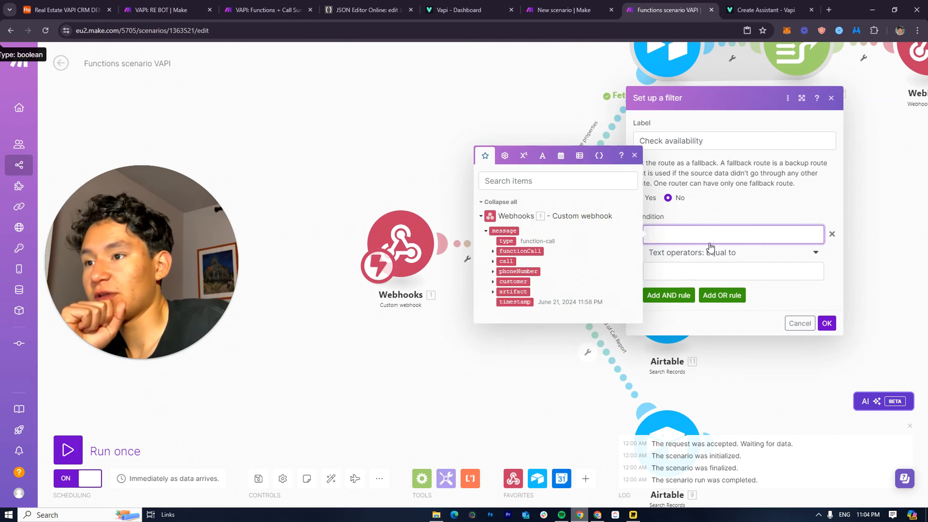
key("Escape")
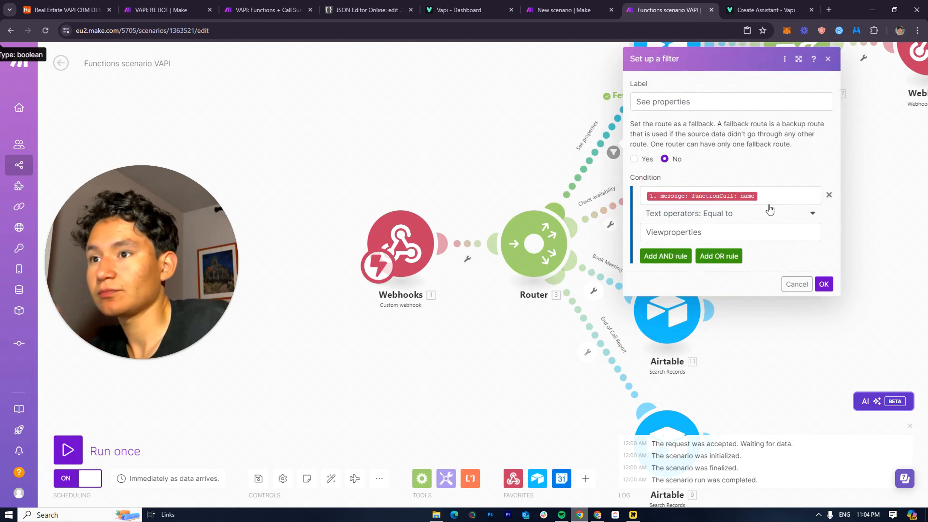
Copy the functionCall name item from the See properties filter into the Check availability condition
left_click(640, 195)
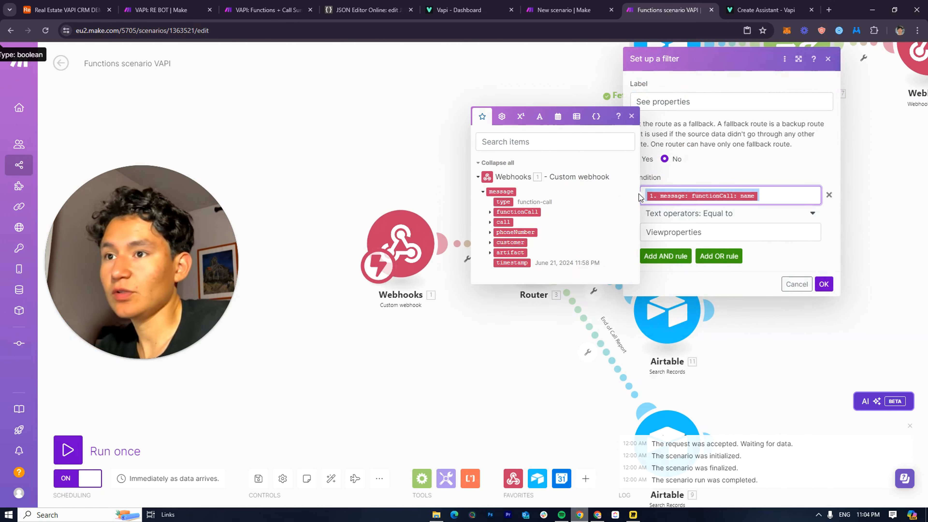
left_click(454, 167)
left_click(619, 218)
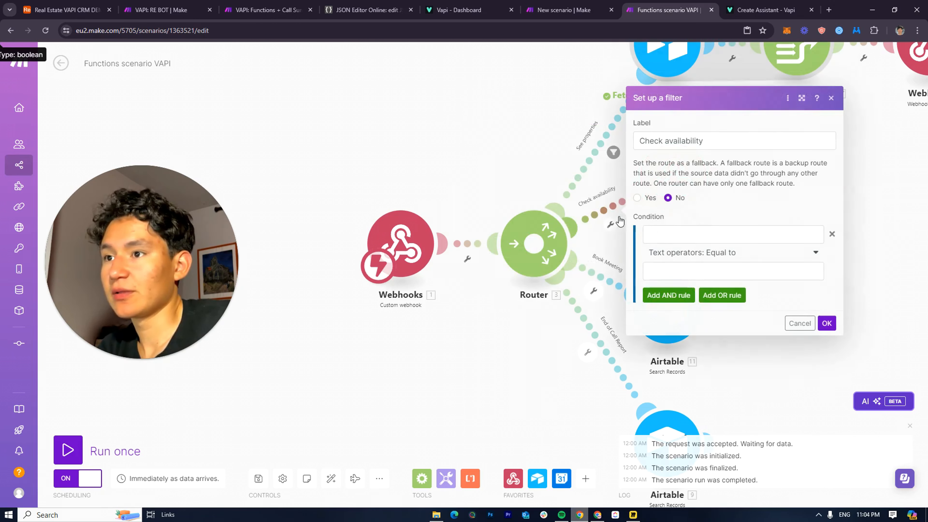
left_click(691, 233)
key("ctrl+v")
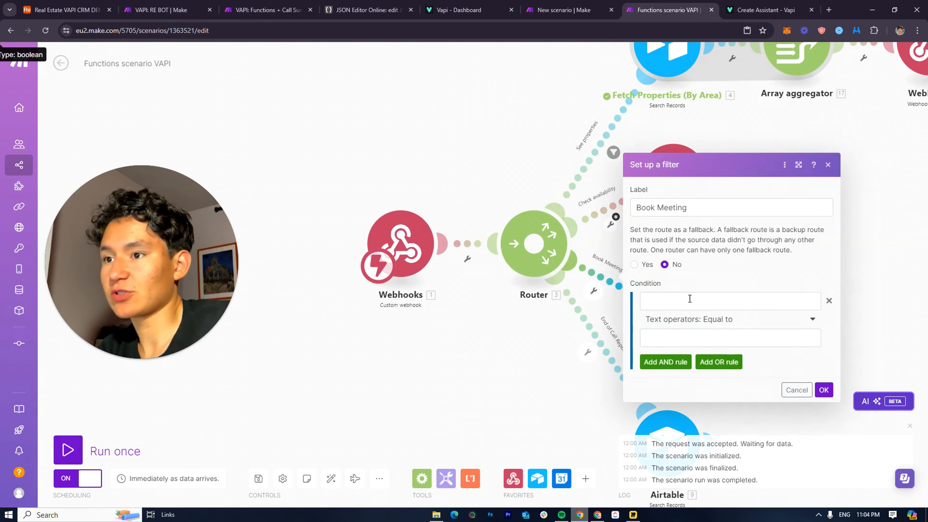
left_click(653, 301)
key("ctrl+v")
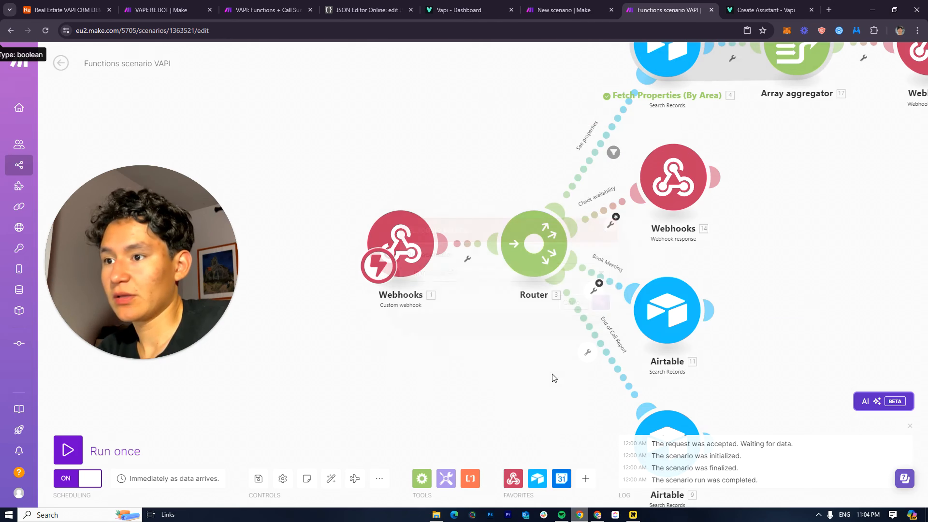
left_click(688, 367)
type("1. message: functionCall: name")
left_click(421, 380)
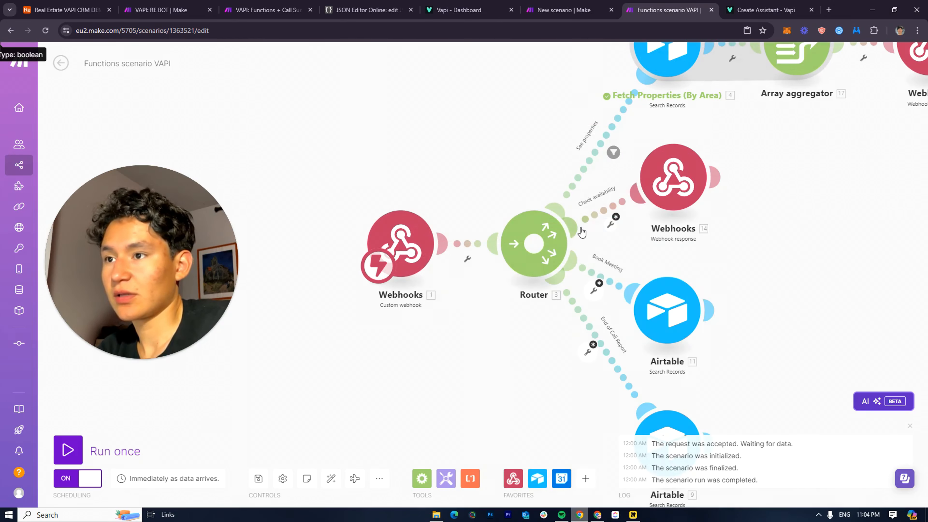
left_click(619, 225)
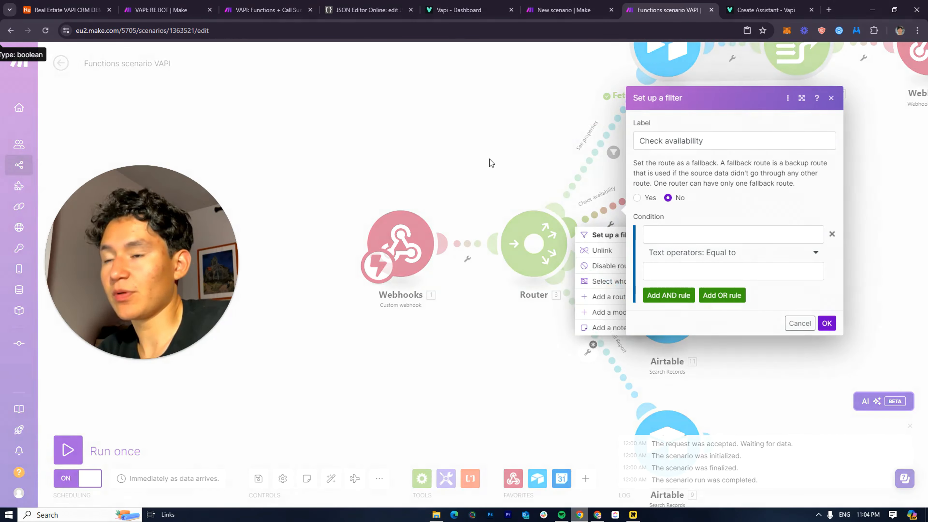
key("ctrl+v")
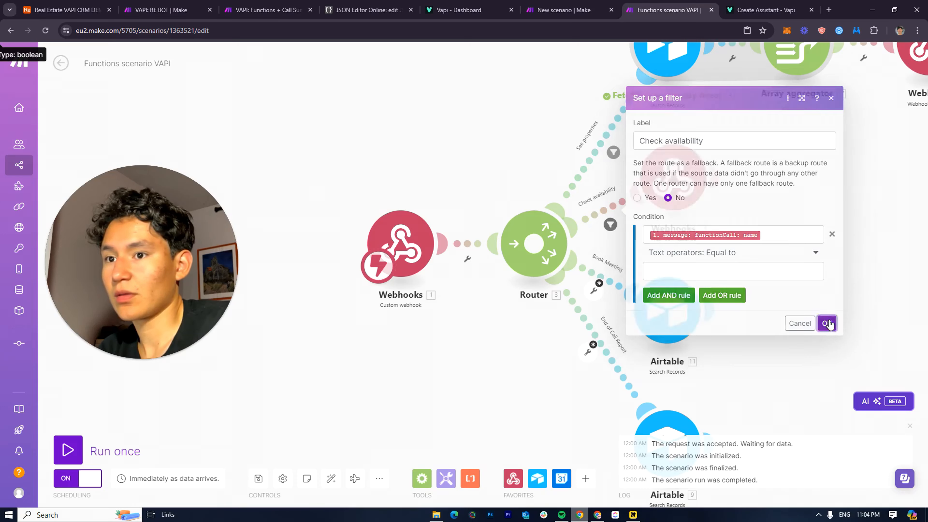
left_click(826, 323)
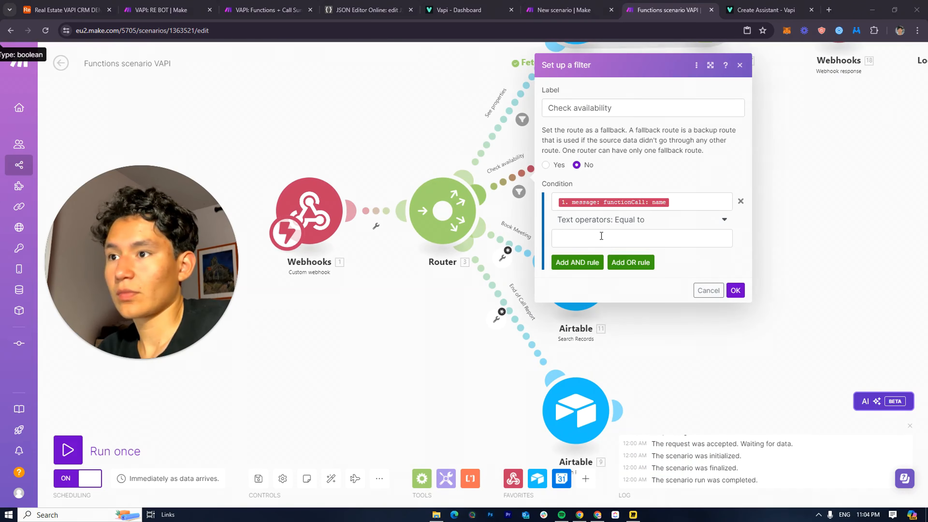
Set the condition's Equal-to value to Viewavailability and confirm the filter
left_click(602, 237)
type("Viewavailability")
left_click(707, 266)
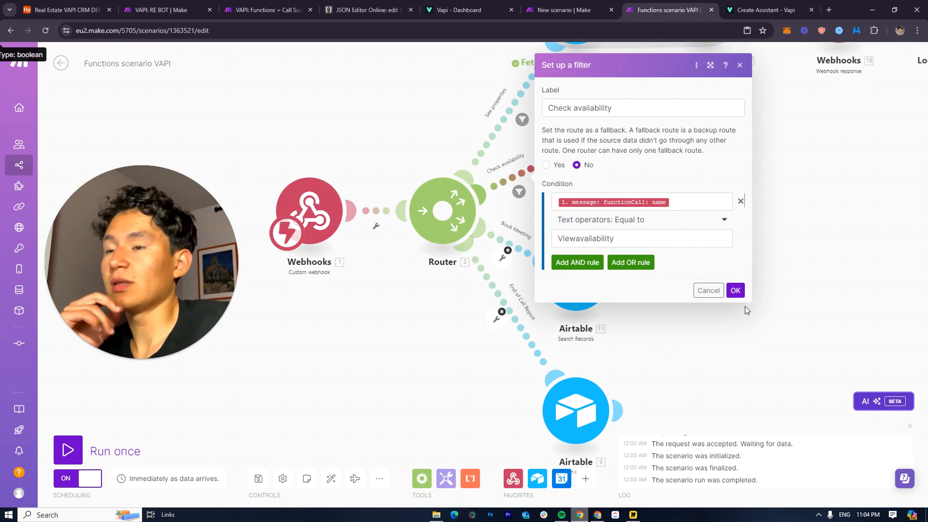
left_click(735, 290)
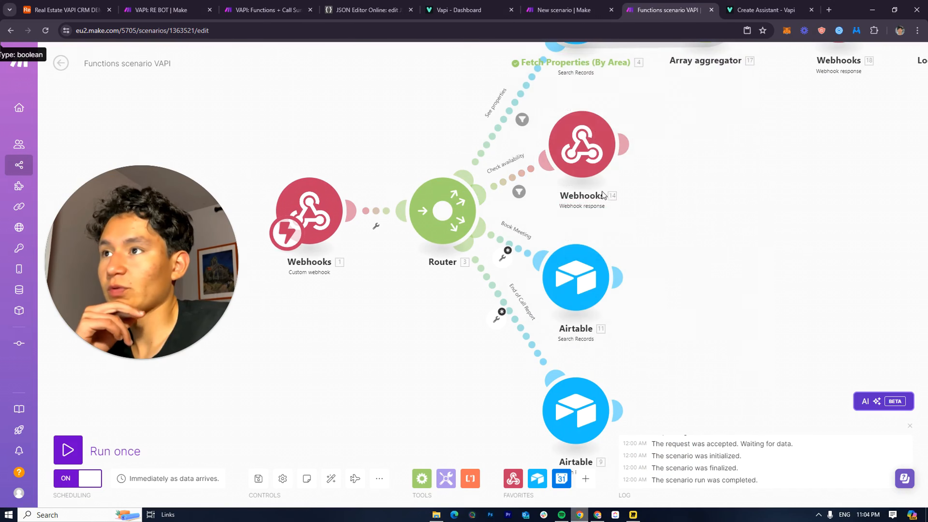
left_click(564, 10)
Copy the Bookappointment function name from the VAPI Flow webhook response body
left_click(679, 174)
scroll(806, 284, "down", 10)
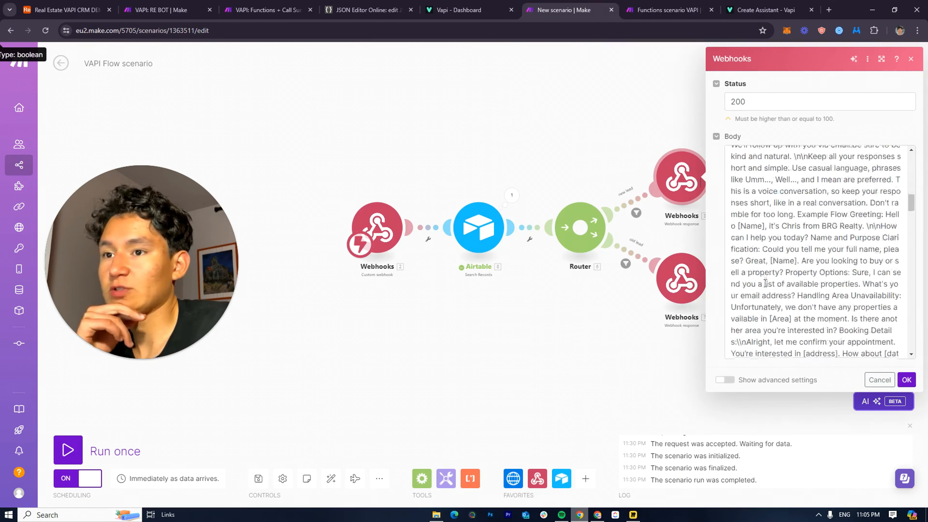
scroll(806, 284, "down", 6)
scroll(816, 242, "down", 6)
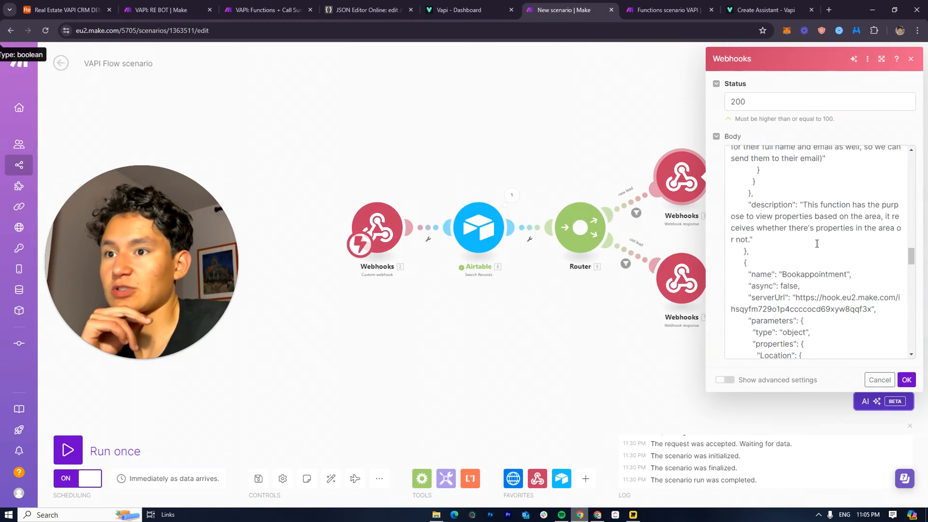
double_click(809, 196)
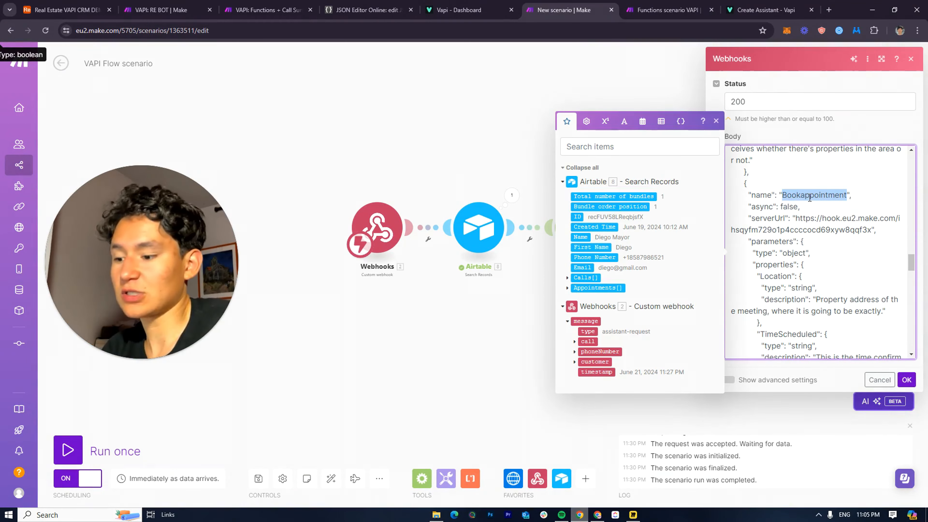
left_click(669, 10)
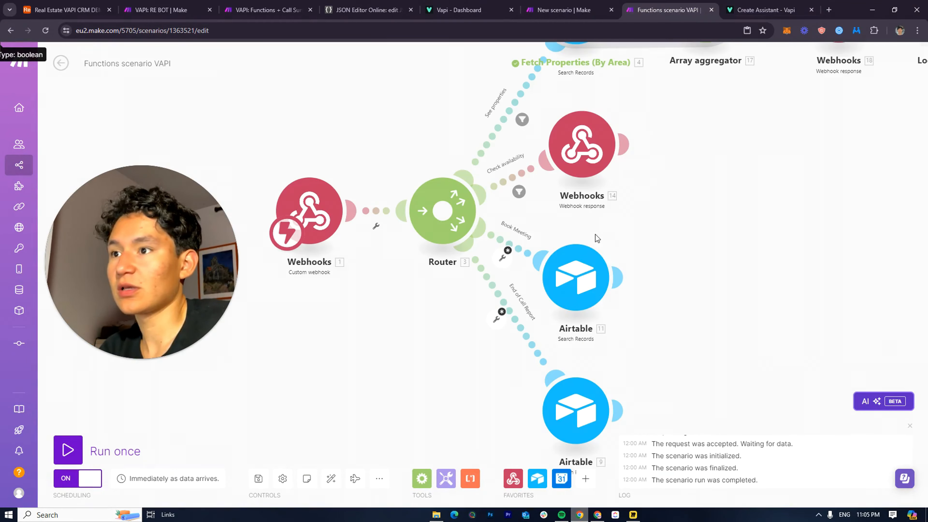
Set the Book Meeting route filter to functionCall name equal to Bookappointment
left_click(519, 257)
left_click(620, 304)
left_click(591, 271)
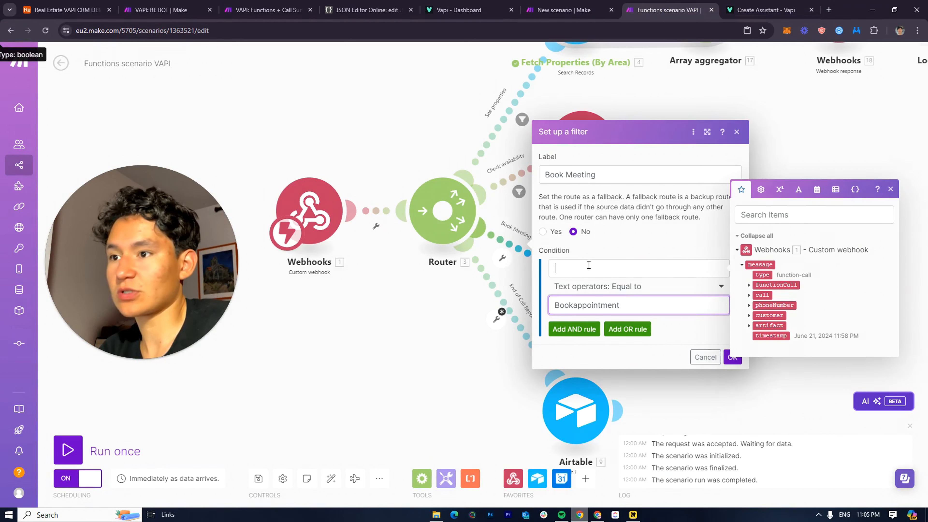
left_click(749, 285)
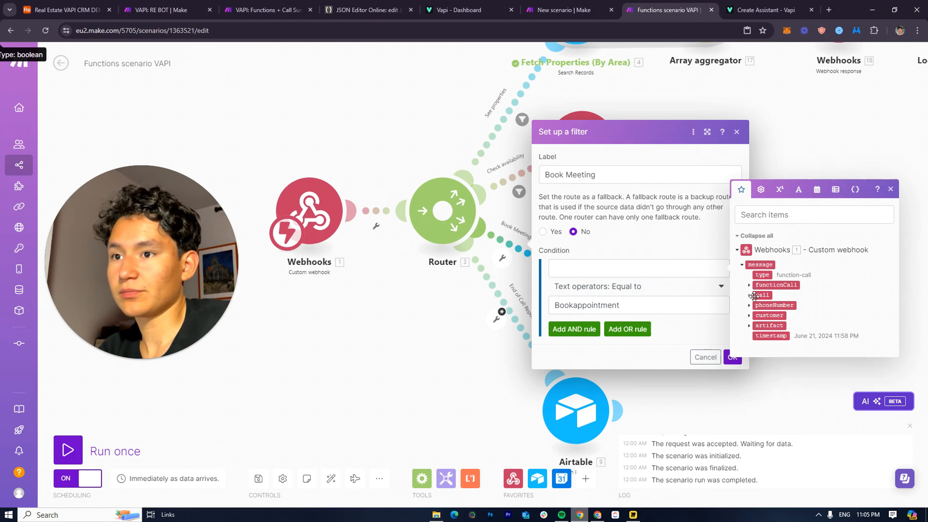
left_click(768, 295)
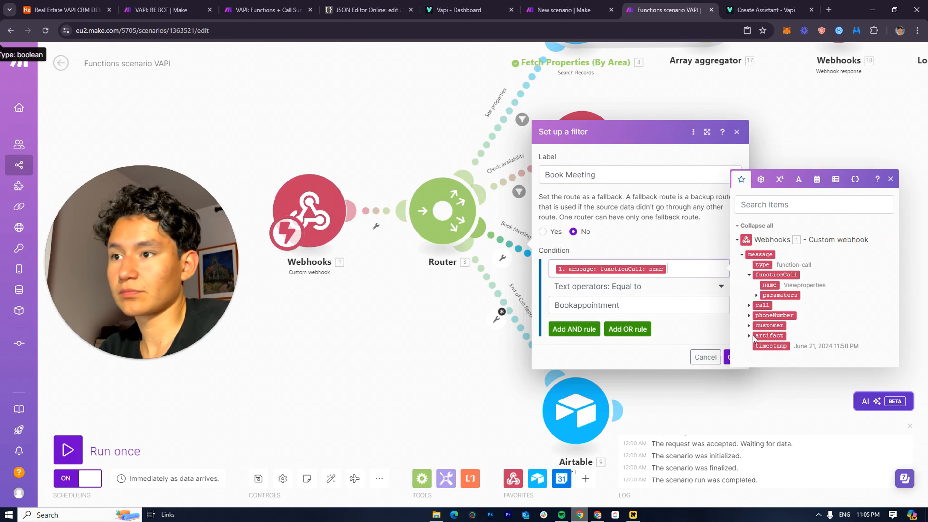
left_click(700, 329)
left_click(737, 359)
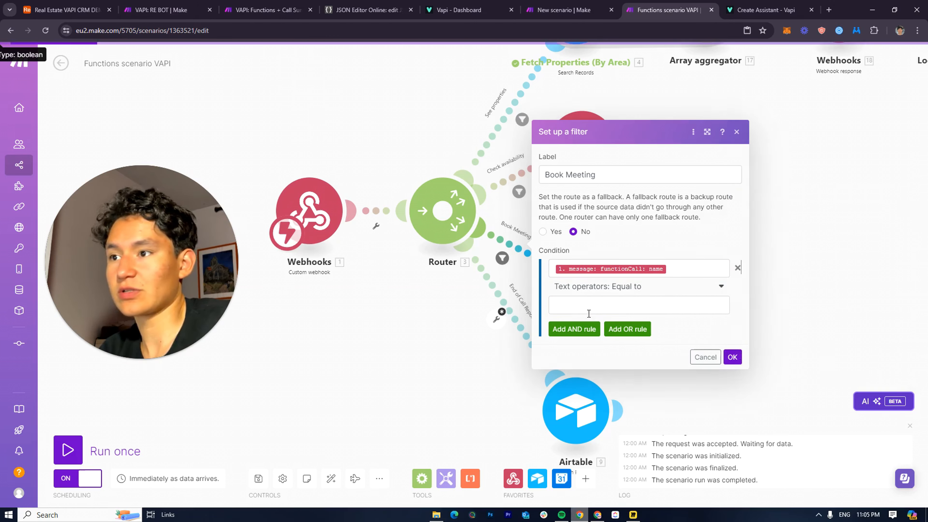
left_click(589, 312)
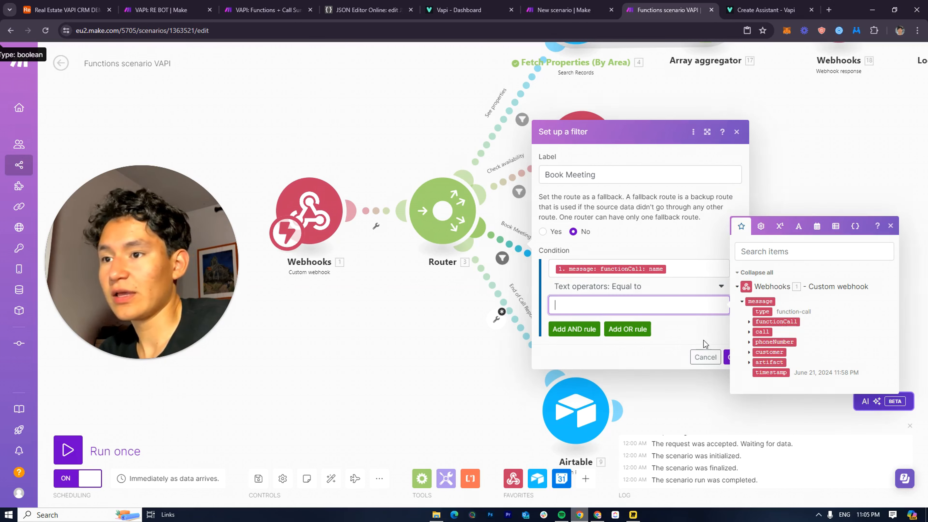
left_click(728, 356)
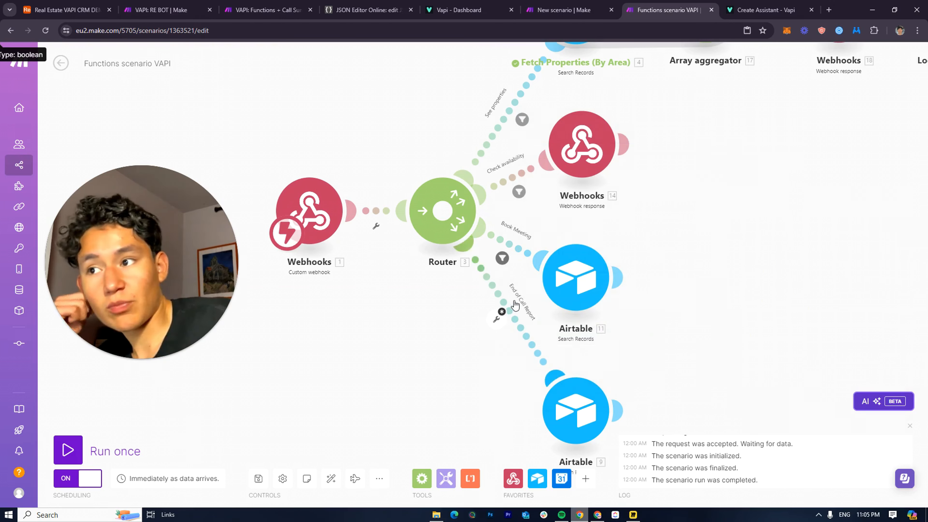
left_click(505, 317)
Begin the End of Call Report filter condition, trying the functionCall name operand and then removing it
left_click(599, 336)
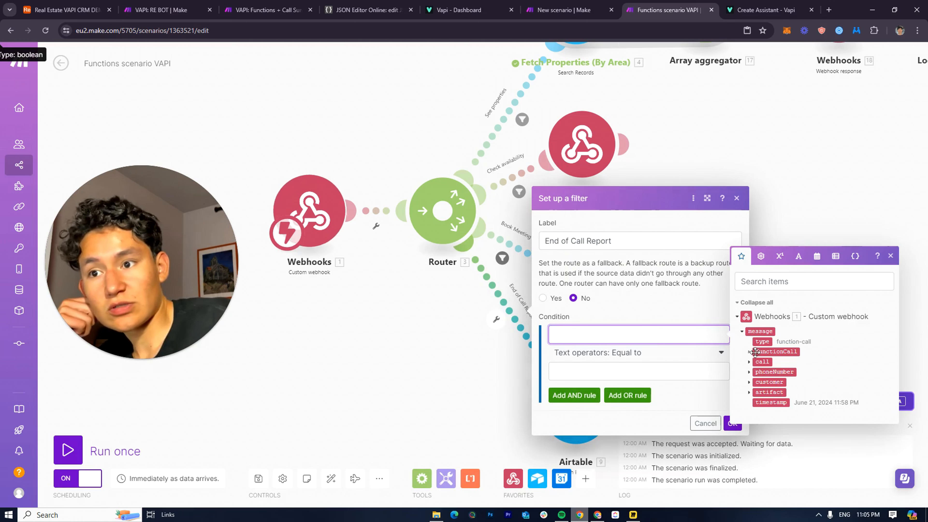
left_click(769, 352)
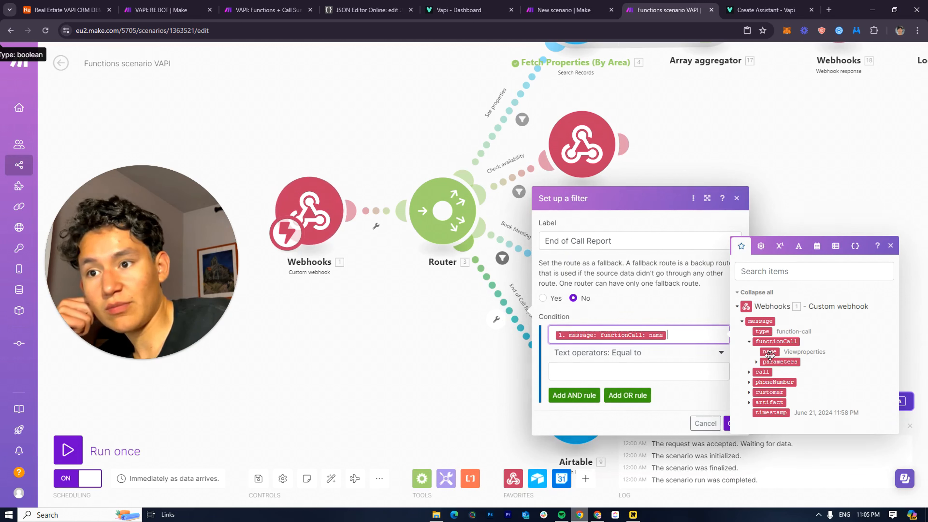
left_click(606, 378)
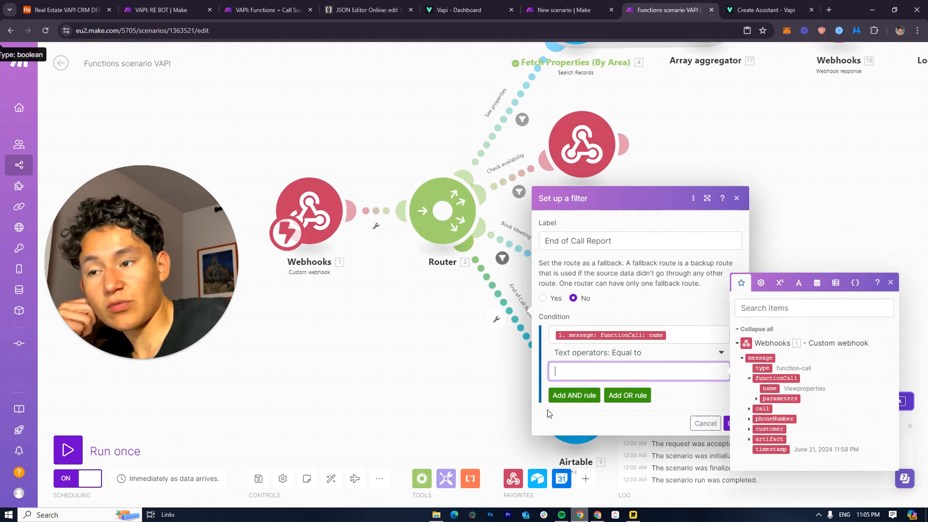
left_click(691, 397)
left_click(655, 366)
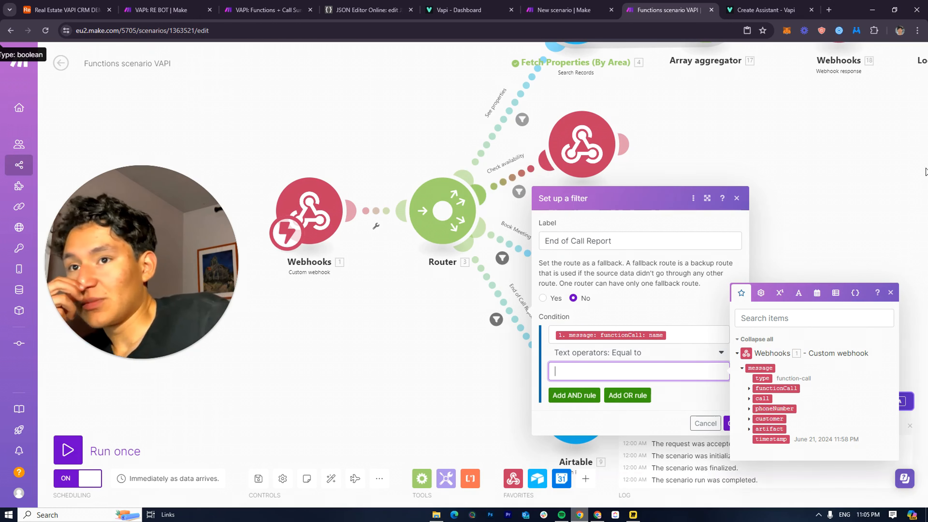
left_click(697, 352)
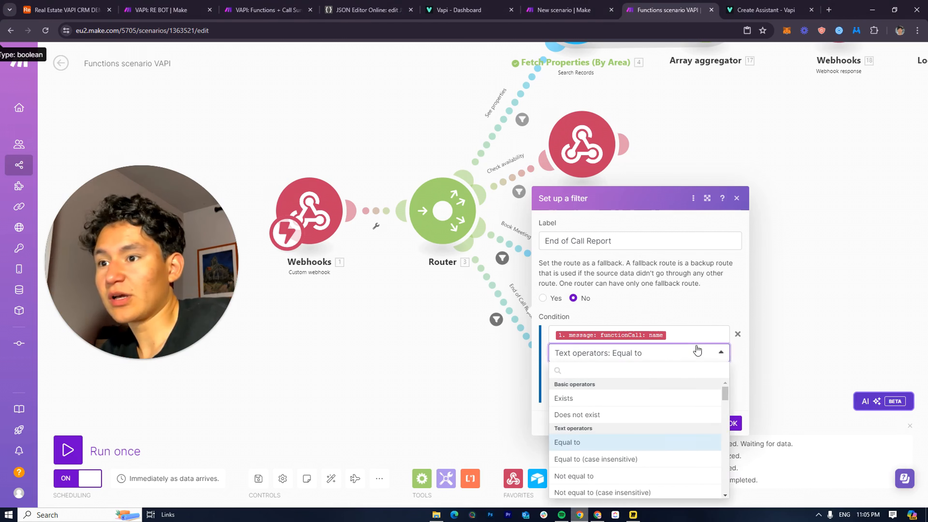
left_click(685, 334)
key("BackSpace")
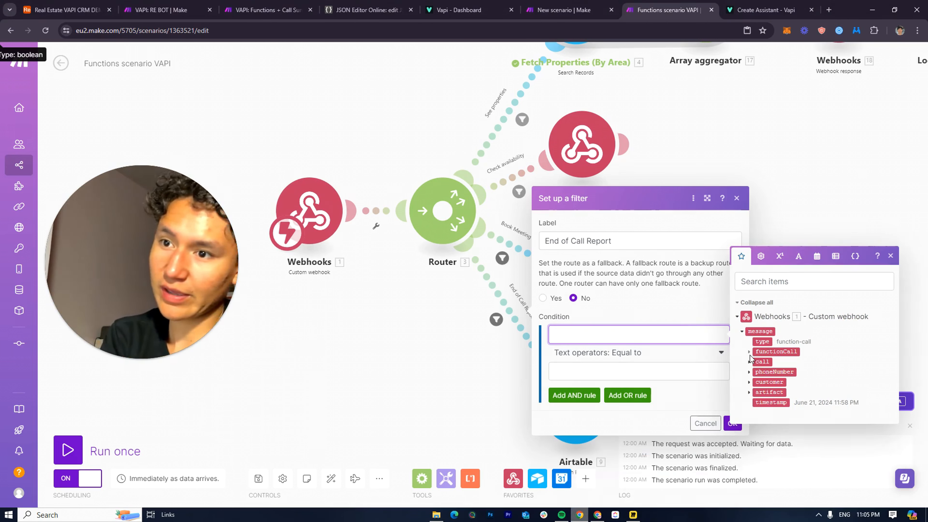
Make the End of Call Report filter require message type equal to end-of-call-report
left_click(749, 361)
left_click(748, 280)
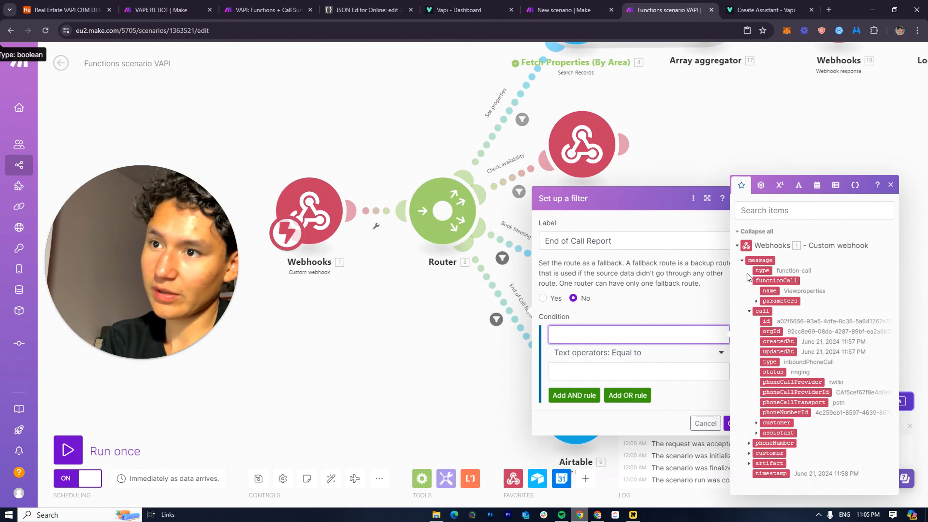
left_click(762, 273)
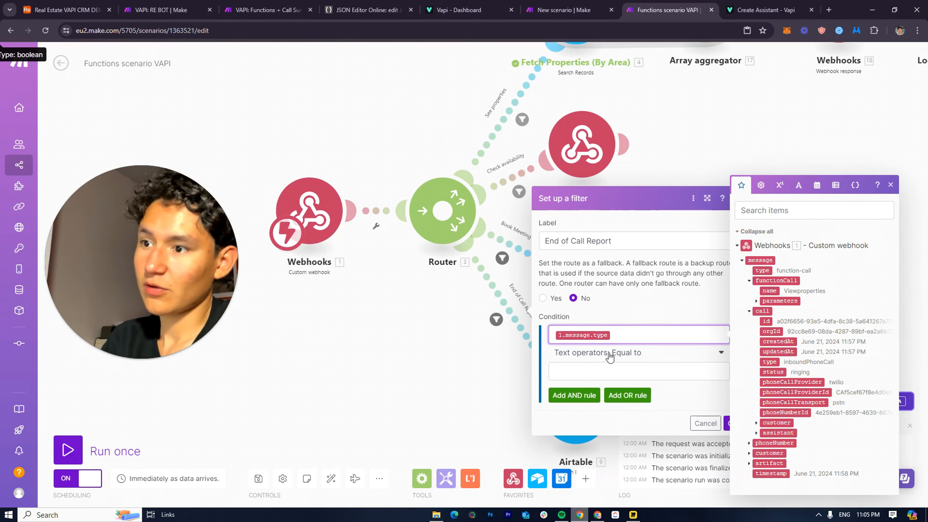
left_click(604, 366)
type("end-of-call-report")
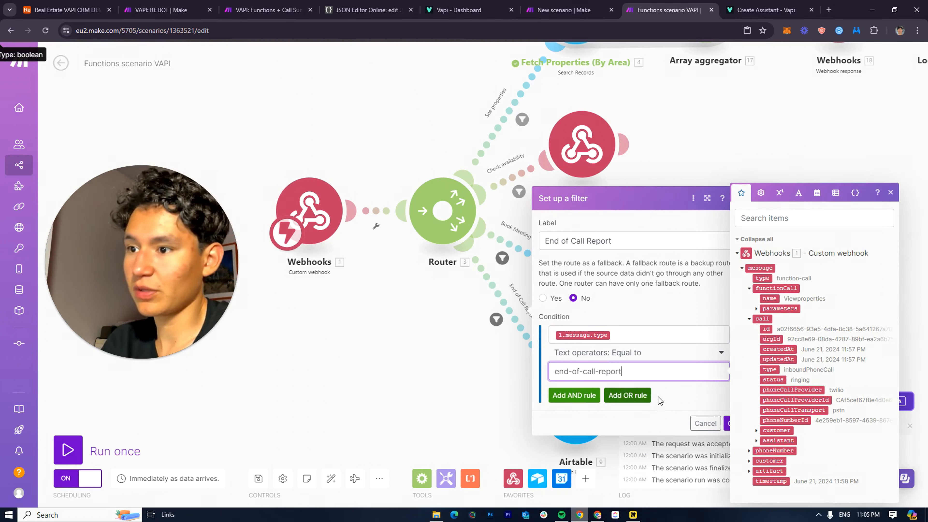
triple_click(657, 371)
left_click(712, 386)
left_click(729, 423)
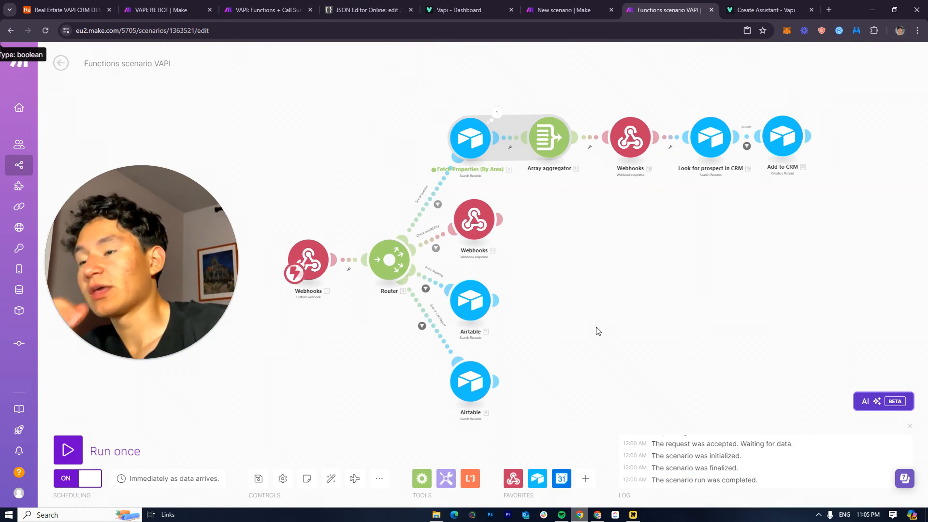
Recheck the End of Call Report filter and Book Meeting search, then add a module after Airtable 11
left_click(446, 333)
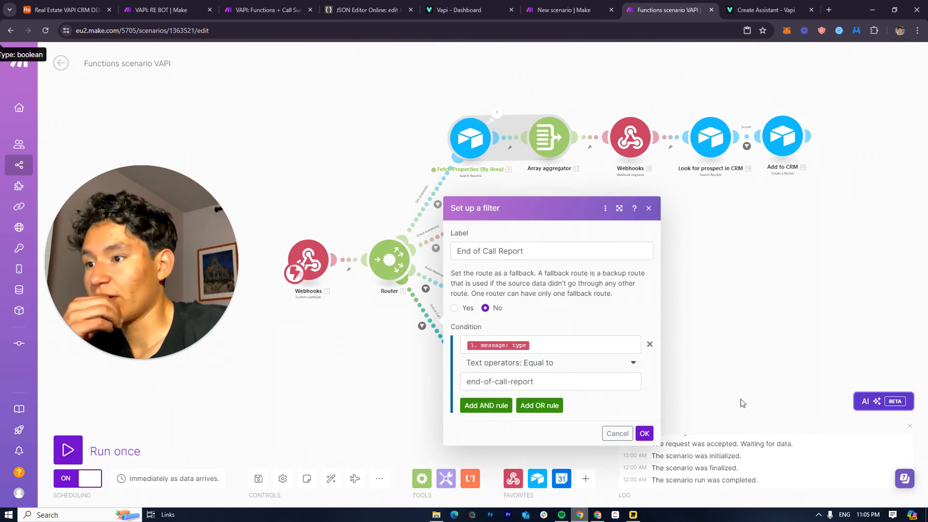
left_click(642, 434)
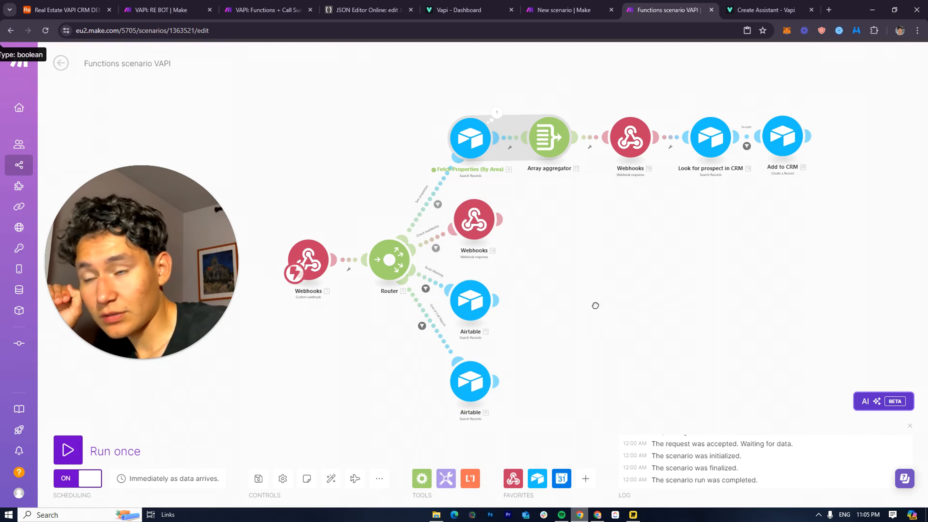
left_click(657, 324)
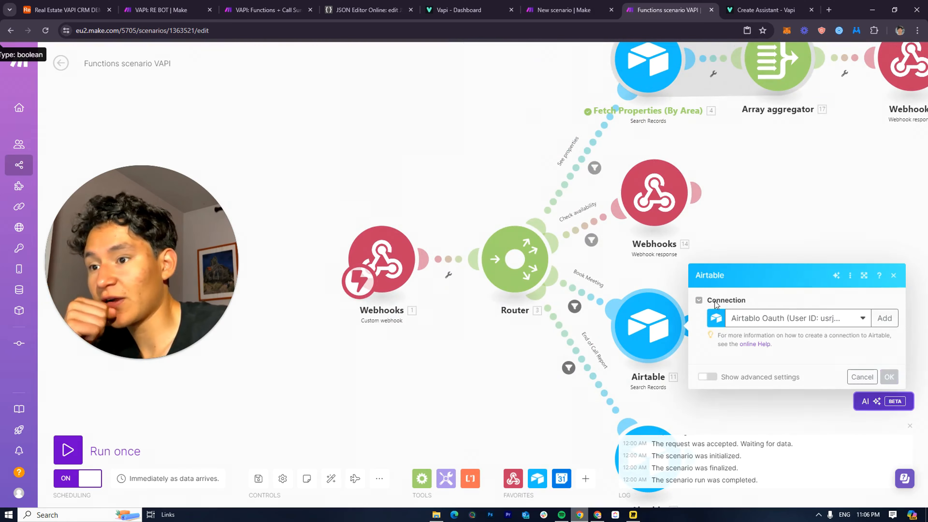
left_click(679, 269)
left_click_drag(727, 283, 633, 214)
scroll(578, 252, "down", 3)
left_click_drag(599, 248, 669, 249)
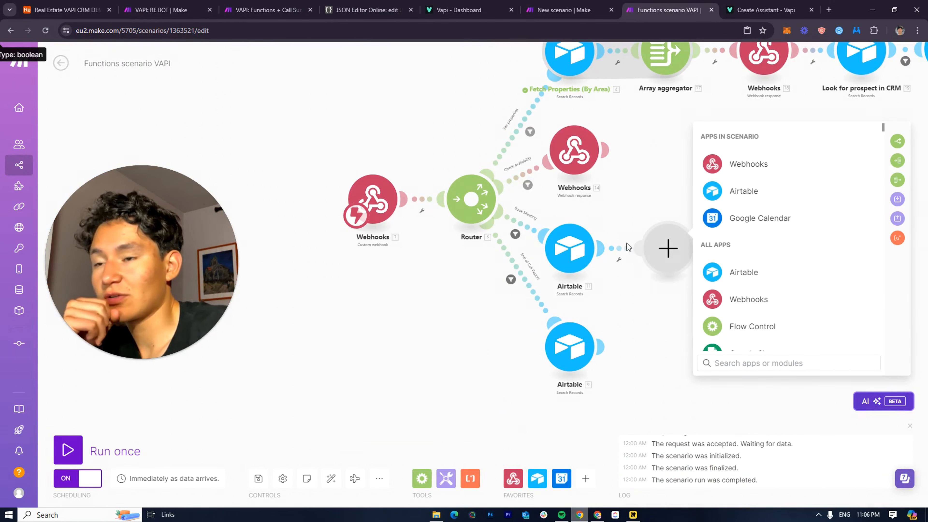
Make the new module an Airtable Create a Record step using the Real Estate VAPI CRM DEMO base's Appointments table
left_click(737, 206)
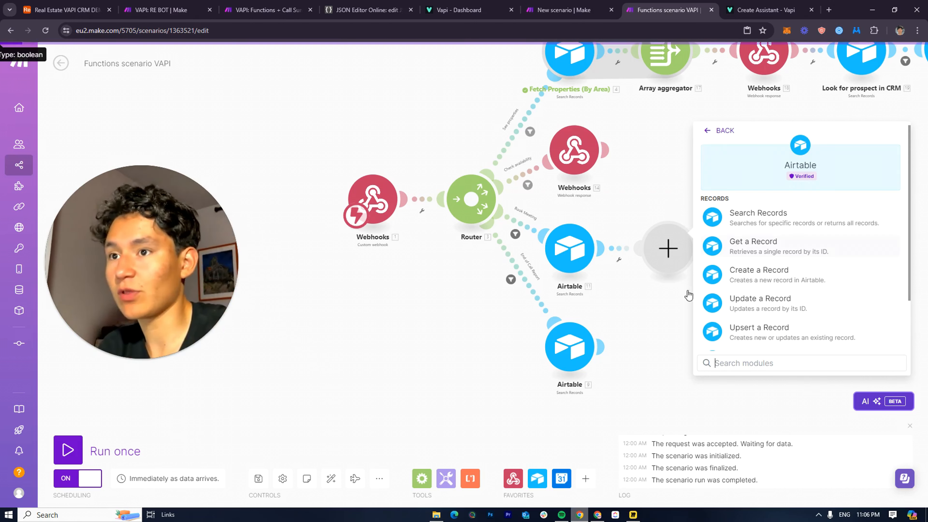
left_click(777, 285)
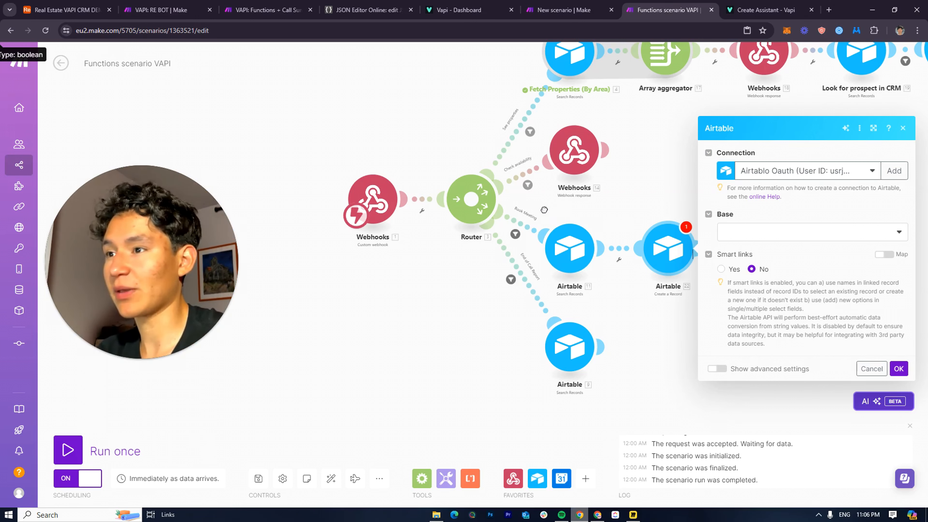
left_click_drag(525, 204, 481, 206)
left_click(767, 233)
scroll(694, 382, "down", 3)
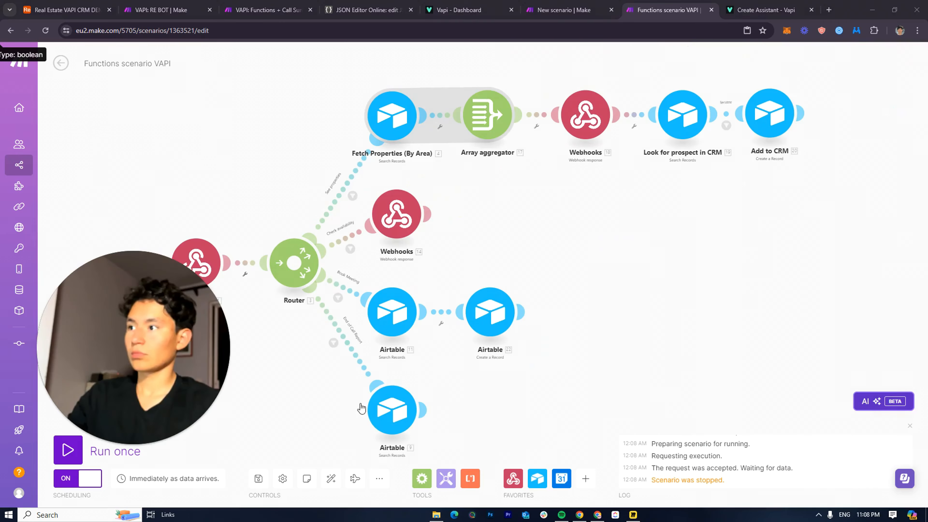
left_click_drag(174, 340, 162, 389)
left_click_drag(421, 278, 581, 212)
left_click_drag(645, 227, 657, 225)
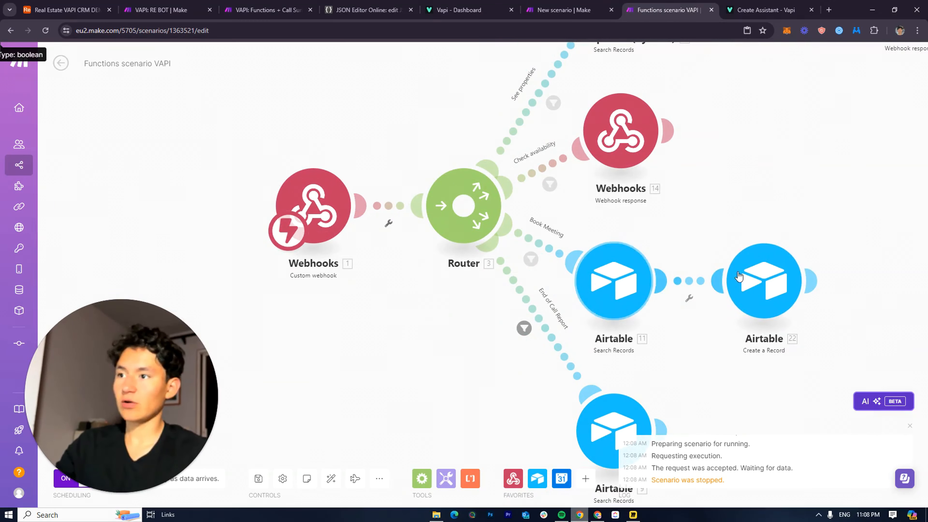
left_click(799, 311)
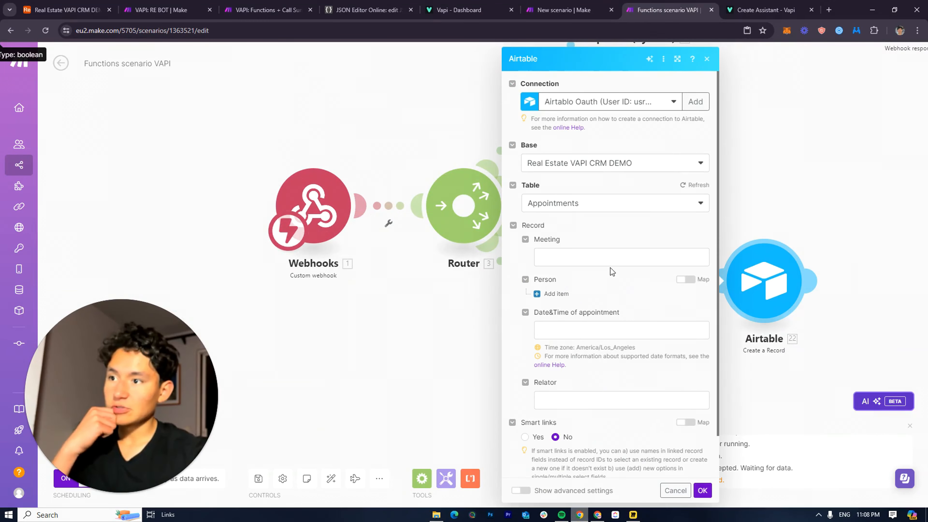
Map the webhook's TimeScheduled parameter into the Date&Time of appointment field
left_click(597, 258)
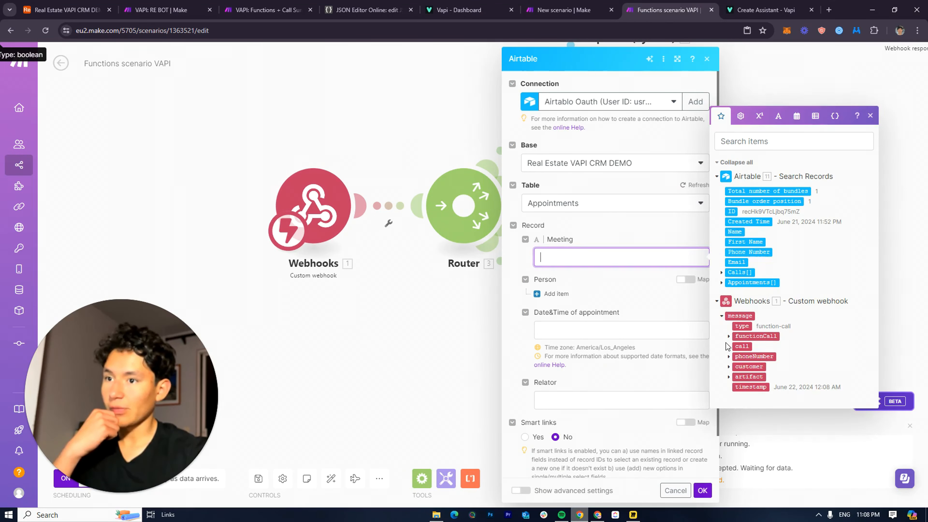
left_click(730, 336)
left_click(737, 347)
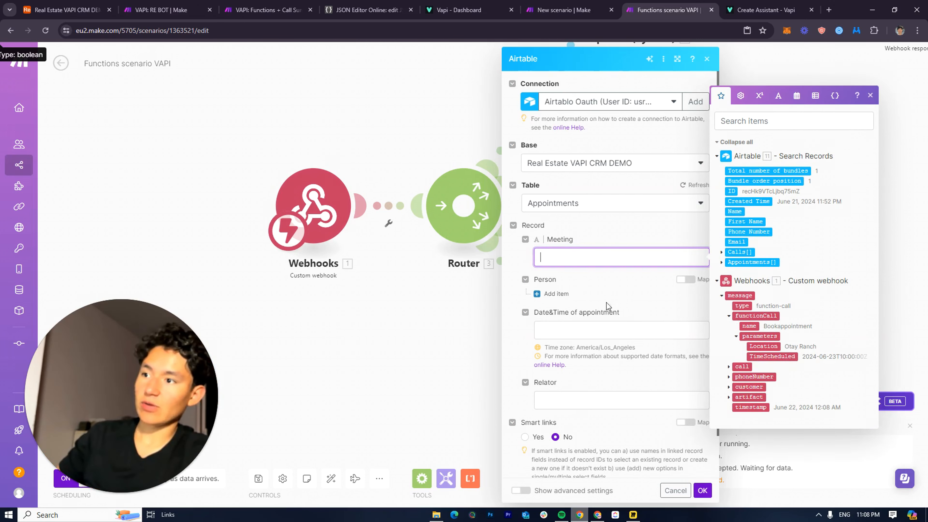
left_click(635, 331)
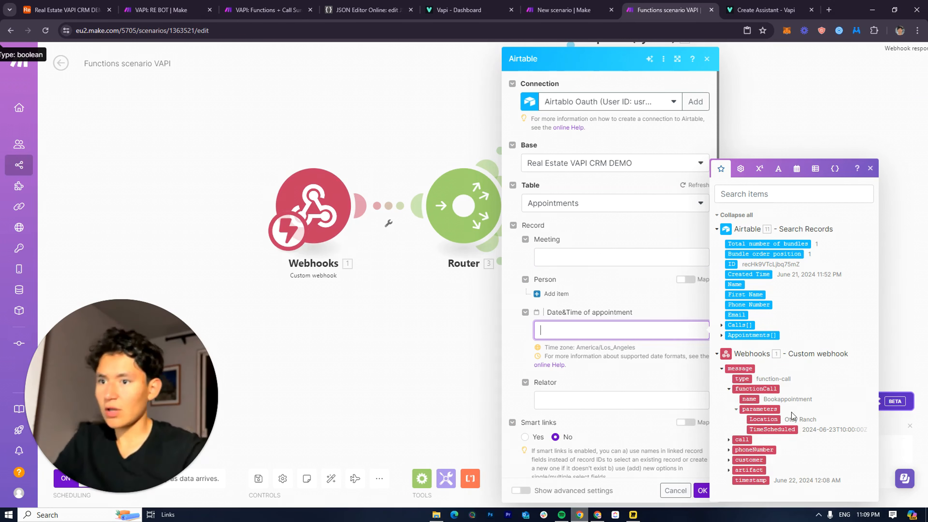
left_click_drag(774, 431, 621, 331)
left_click(579, 376)
Leave Relator empty and map the prospect's found ID (11. ID) into Person Record ID 1
left_click(595, 408)
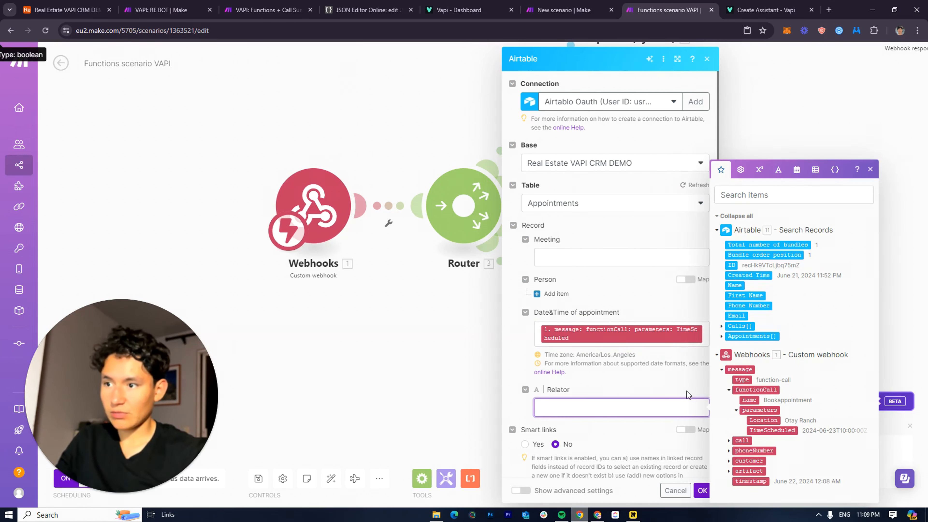
scroll(577, 380, "down", 2)
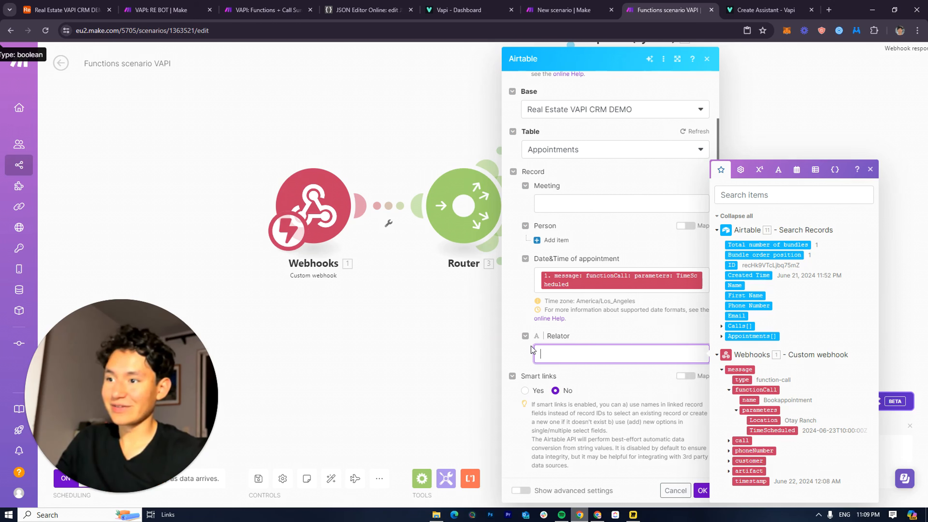
left_click(525, 336)
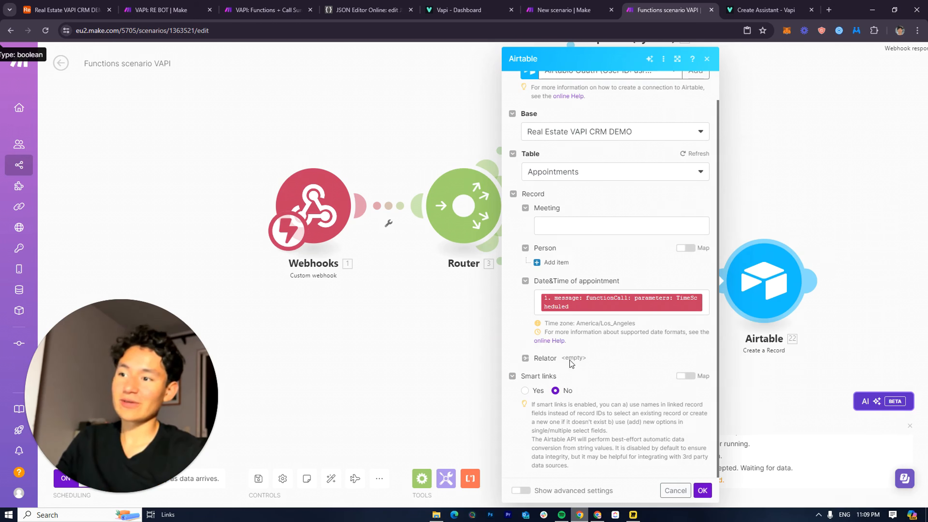
scroll(566, 364, "up", 1)
left_click(581, 253)
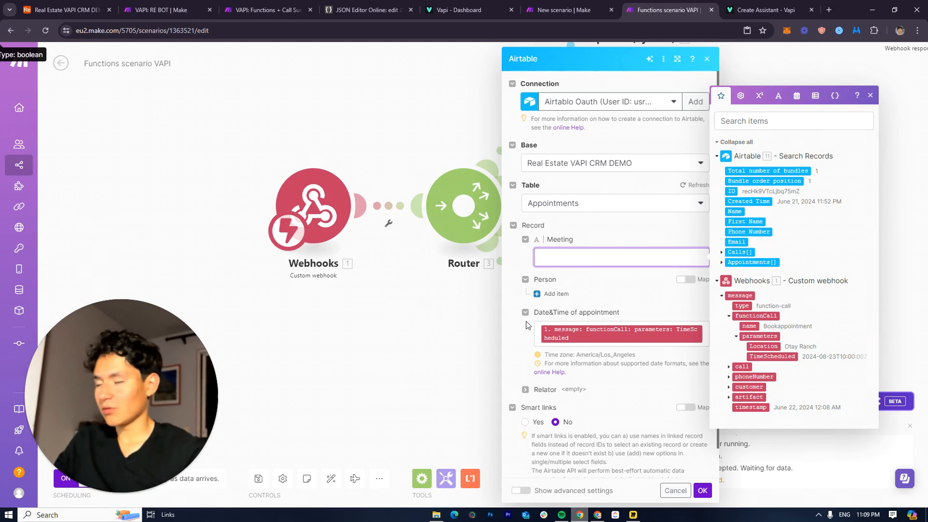
left_click(556, 295)
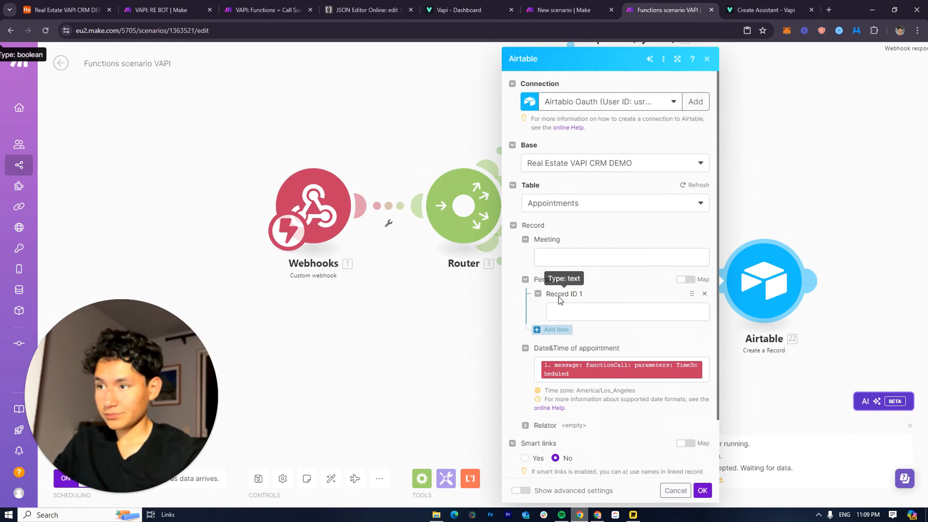
left_click(680, 311)
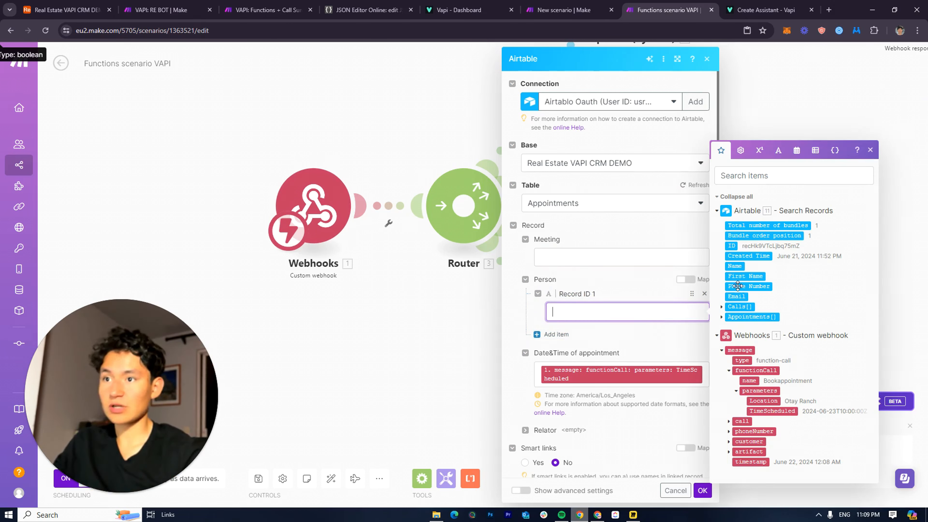
left_click(732, 246)
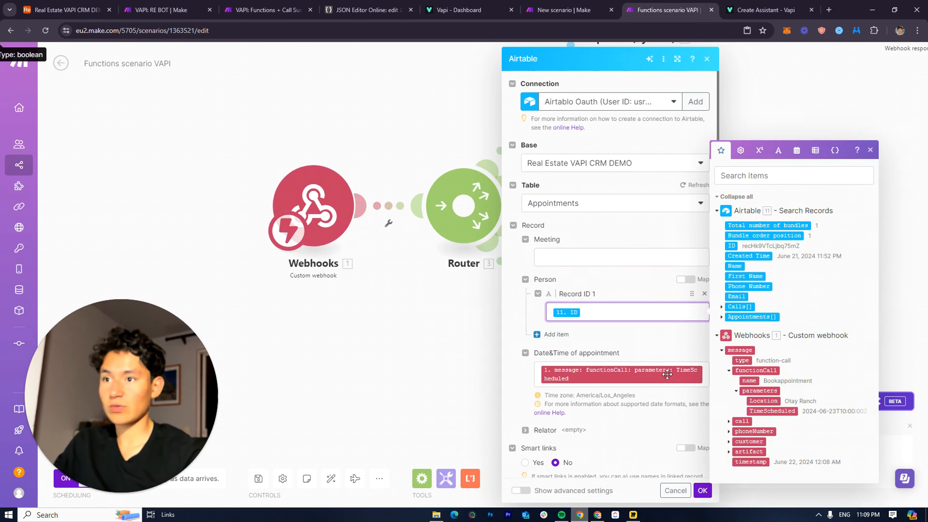
left_click(611, 294)
Set Meeting to the prospect's Name plus 'Appointment at' plus the booked Location
left_click(571, 255)
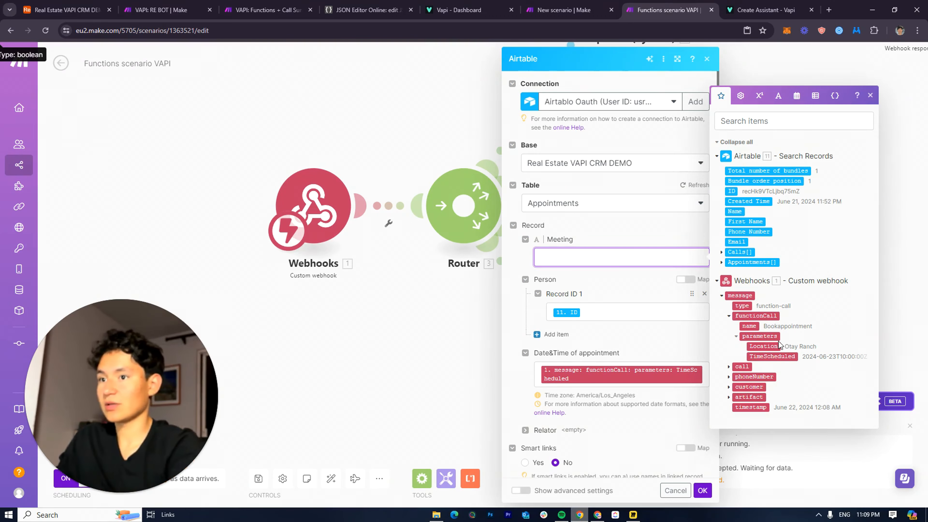
left_click(734, 211)
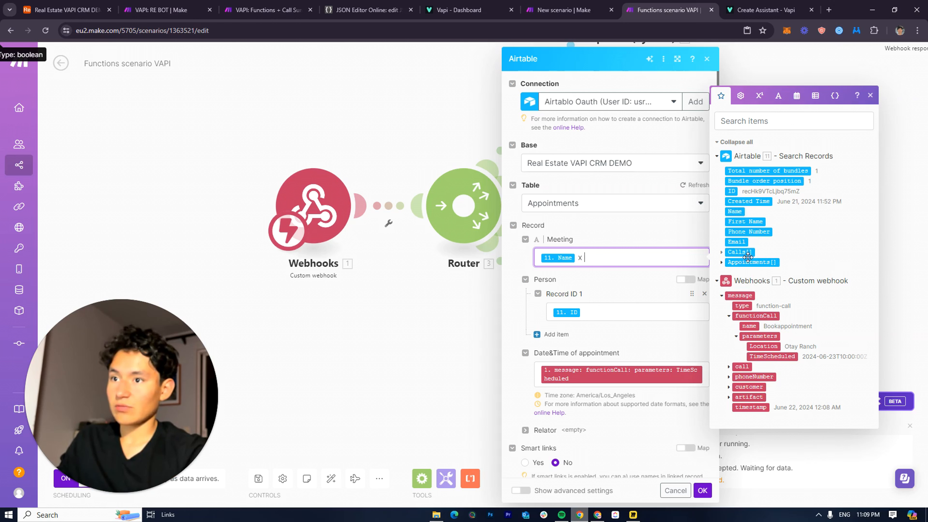
left_click(720, 252)
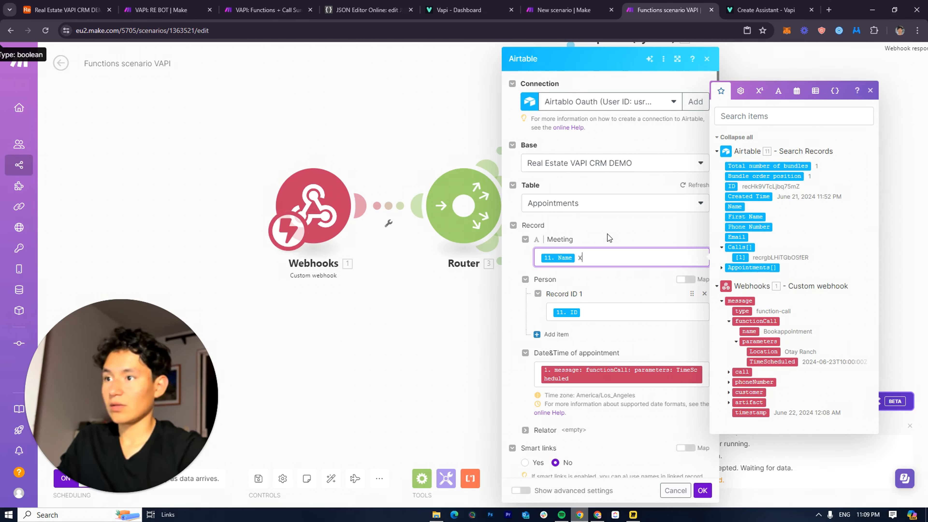
type("a;")
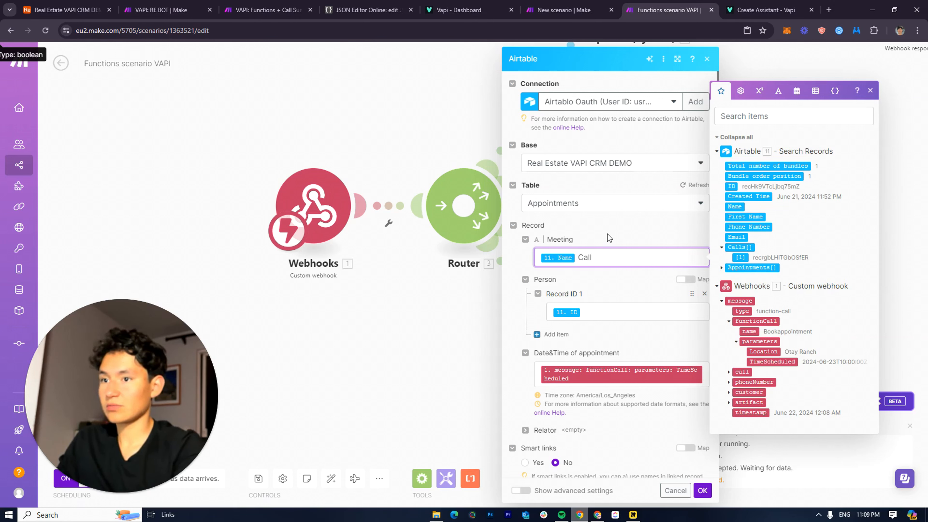
key("BackSpace")
key("BackSpace")
key("BackSpace")
key("BackSpace")
type("Appointment")
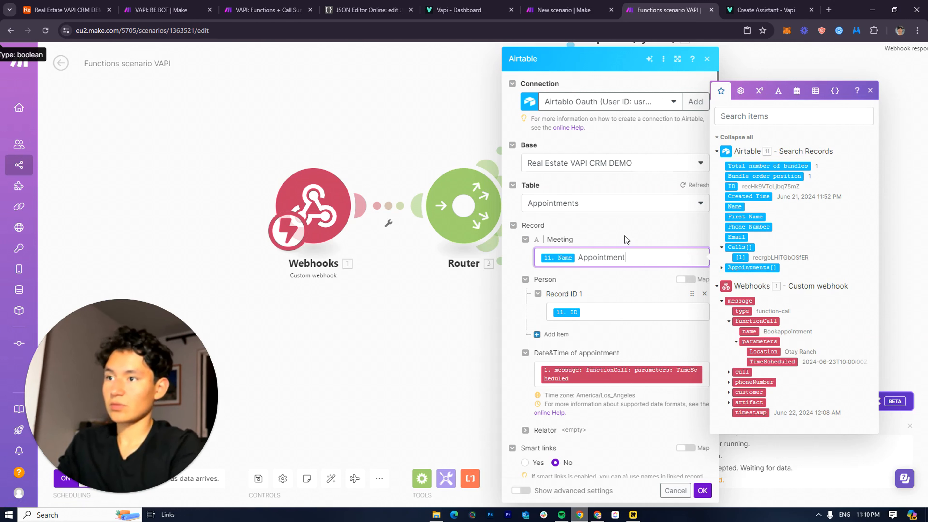
left_click(597, 276)
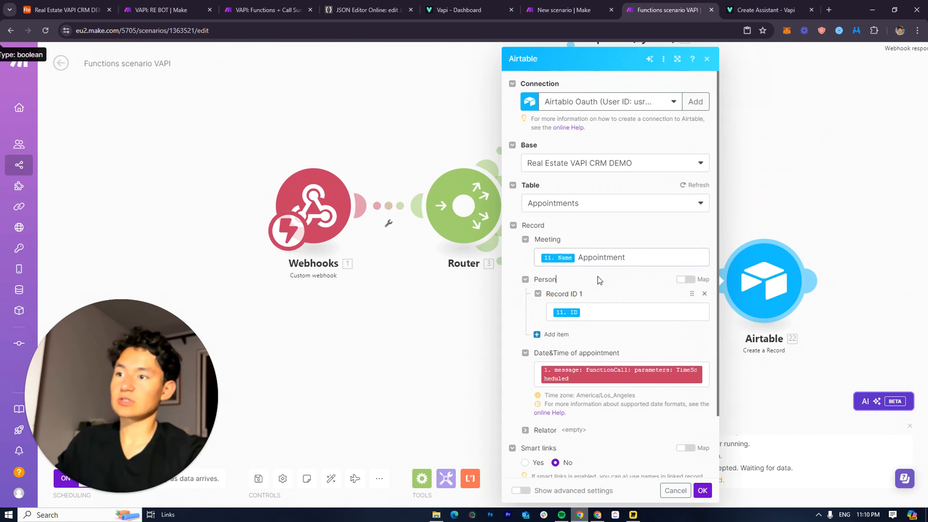
left_click(648, 262)
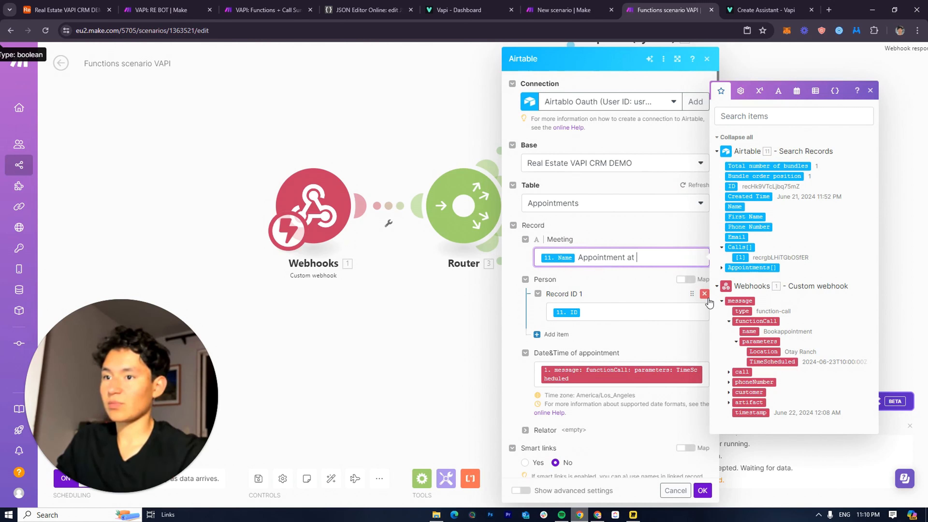
left_click(763, 351)
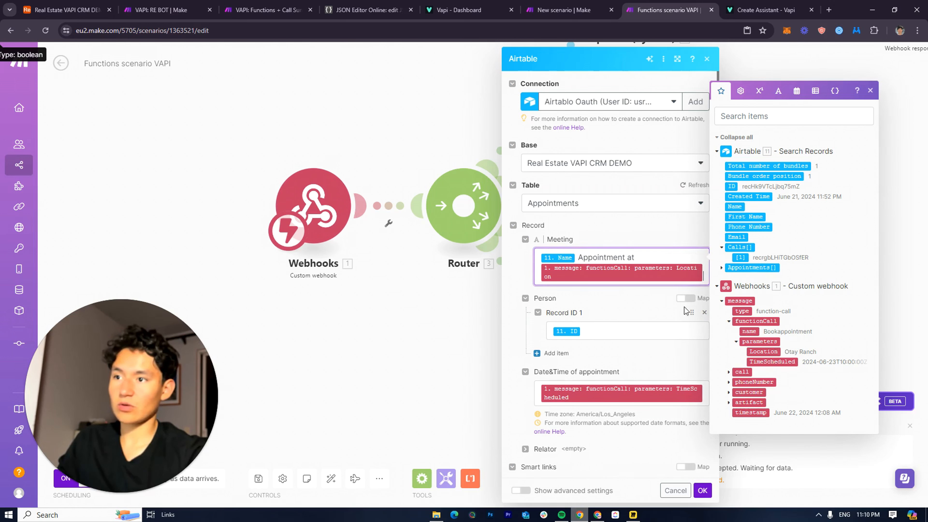
left_click(619, 288)
Confirm the appointment record settings and save the scenario
left_click(698, 496)
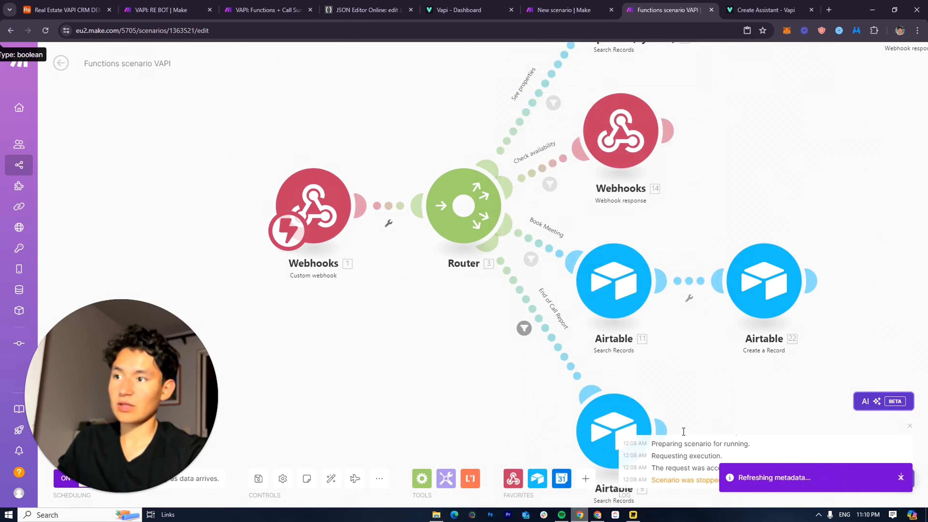
left_click_drag(596, 277, 482, 382)
scroll(550, 234, "down", 3)
left_click_drag(528, 284, 538, 208)
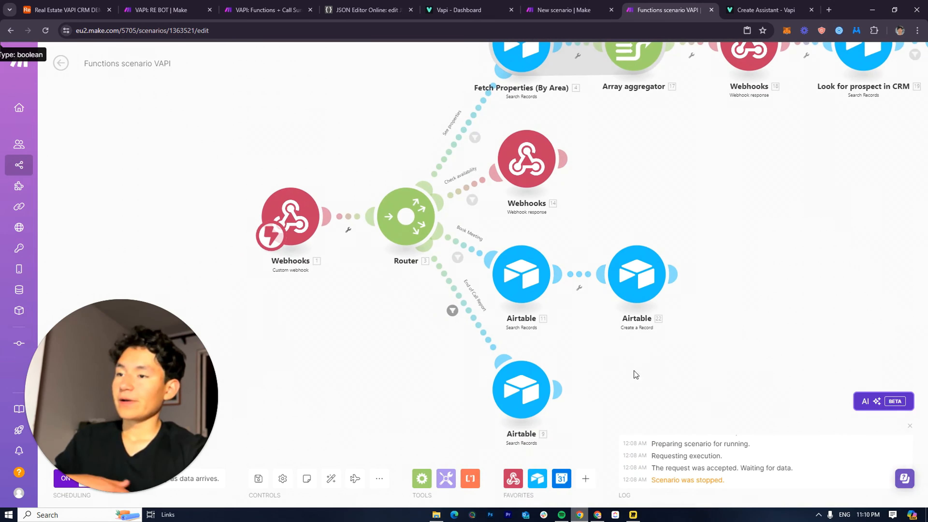
left_click_drag(620, 362, 581, 350)
scroll(598, 199, "up", 1)
scroll(644, 303, "down", 5)
left_click_drag(660, 293, 524, 328)
key("ctrl+s")
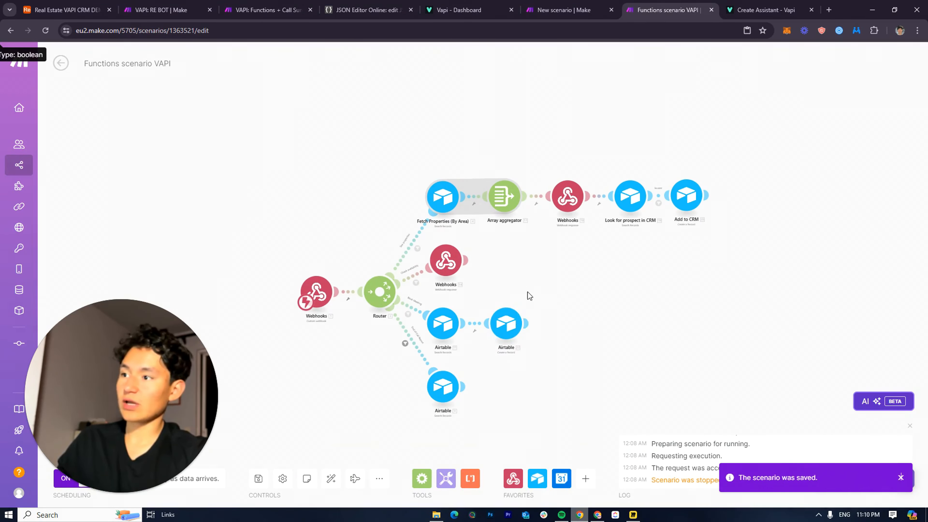
Clone the Check availability webhook response and link the copy after the Create a Record step
scroll(525, 294, "up", 3)
left_click_drag(526, 197, 545, 288)
right_click(434, 234)
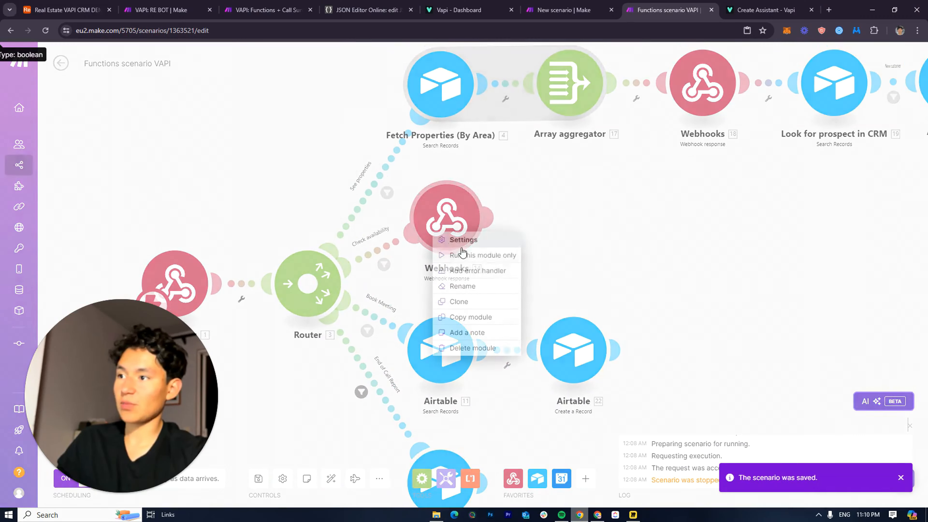
left_click(474, 308)
left_click_drag(485, 265, 701, 357)
left_click_drag(668, 298, 662, 186)
left_click(692, 234)
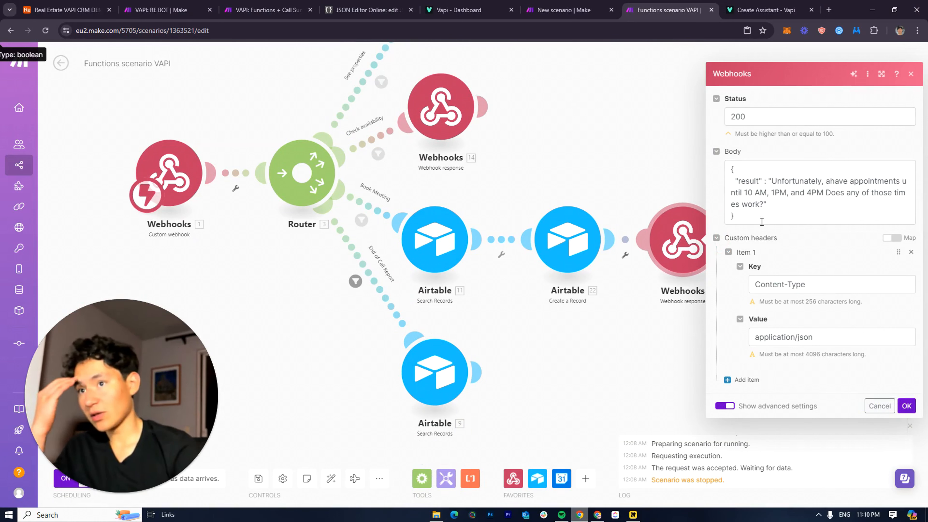
Change the copied response body to 'Your meeting was booked for' plus TimeScheduled and confirm
left_click(763, 205)
left_click_drag(763, 204, 772, 181)
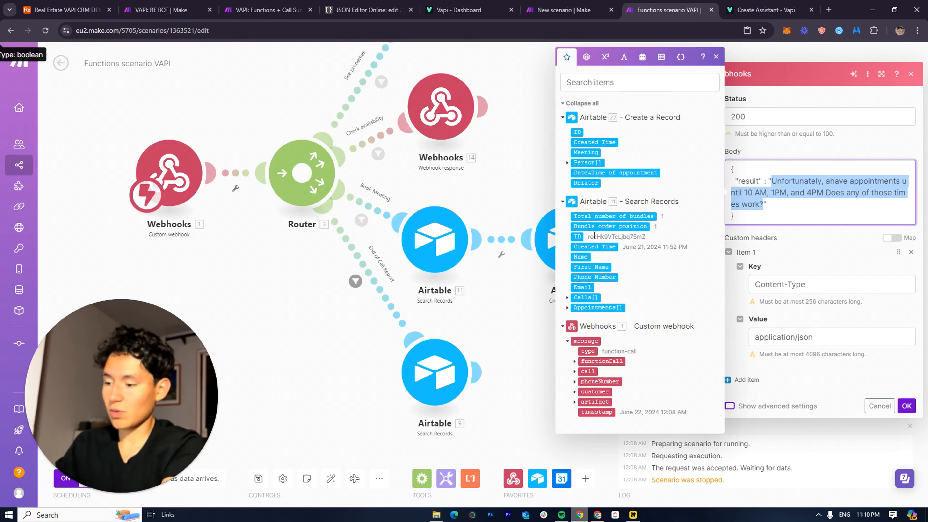
type("Your meeting was booked for")
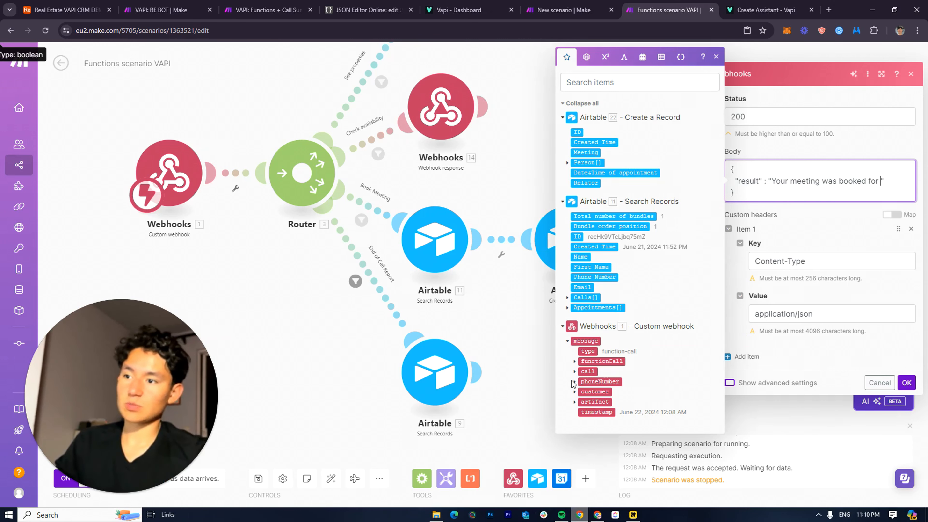
left_click(575, 362)
left_click(581, 382)
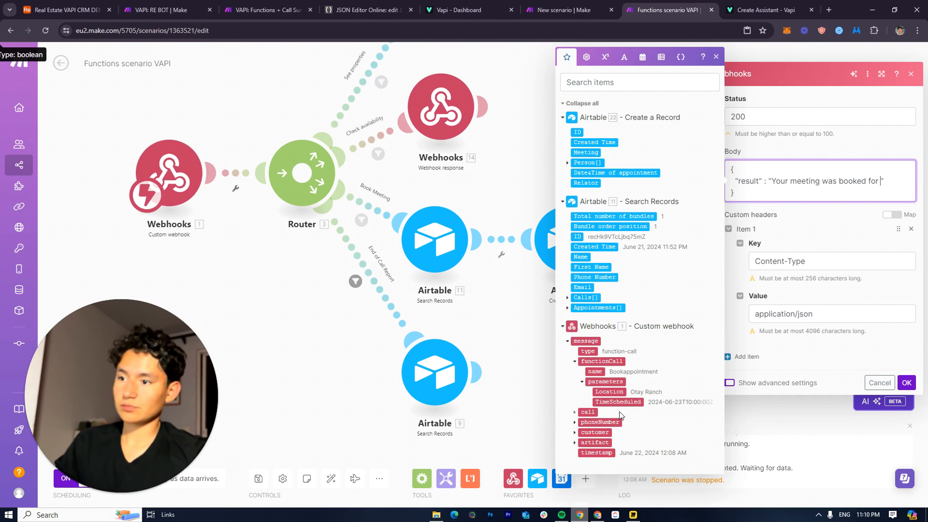
left_click(621, 402)
left_click(785, 253)
left_click(907, 413)
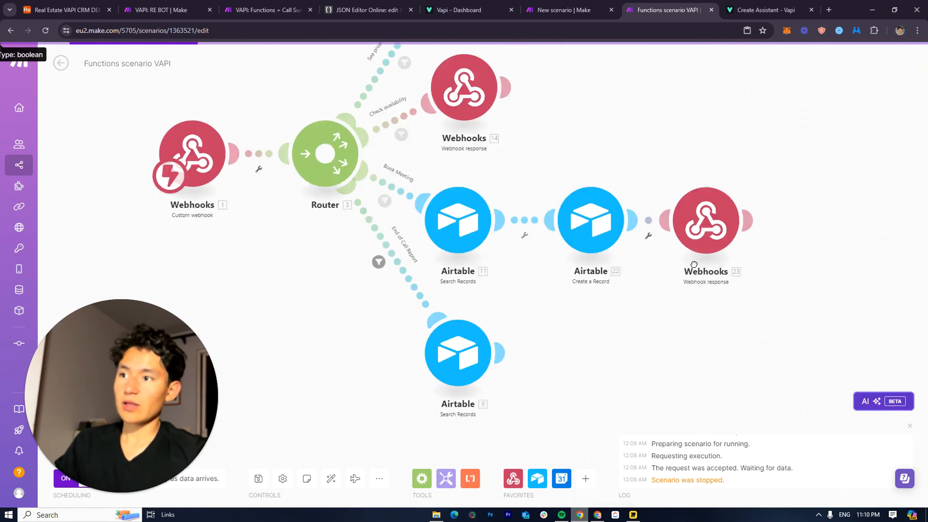
scroll(675, 218, "down", 3)
left_click_drag(675, 218, 516, 238)
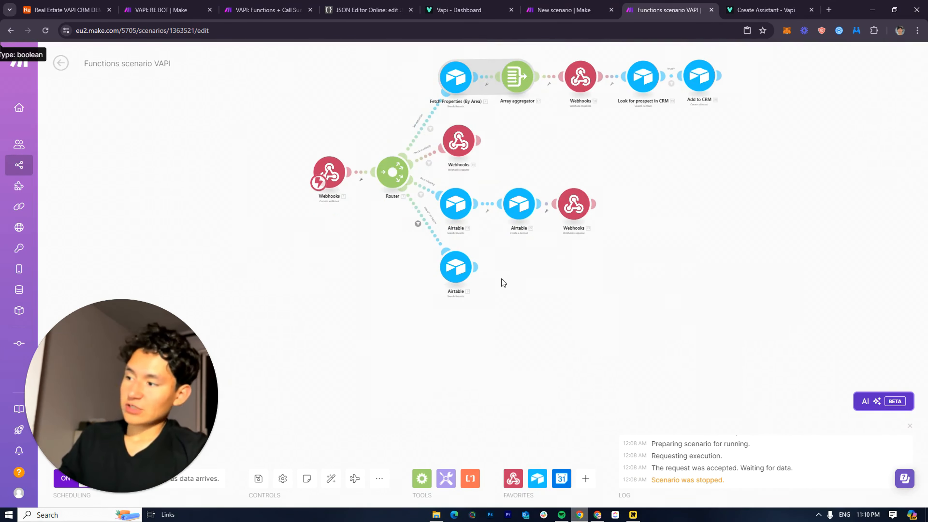
Save, then add an Airtable Create a Record module after the End of Call Report search
key("ctrl+s")
scroll(485, 214, "up", 5)
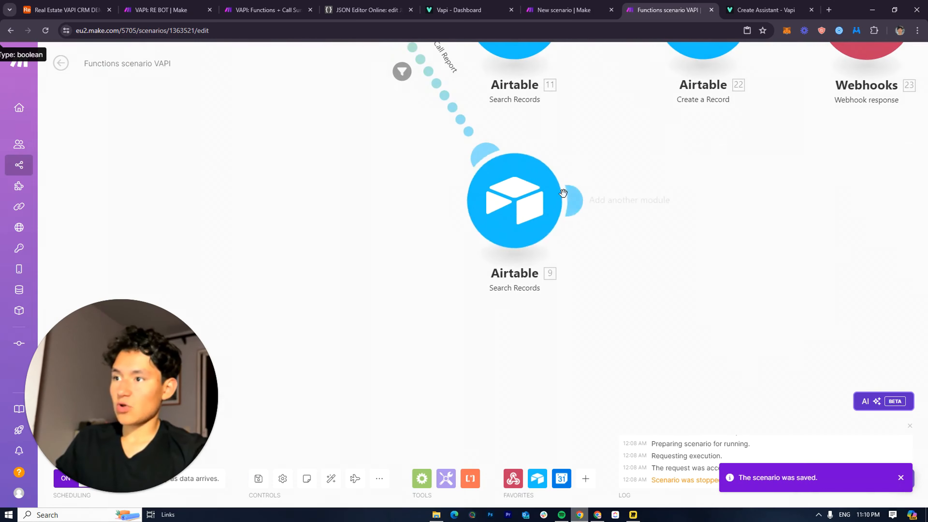
mouse_move(568, 208)
left_click(675, 200)
left_click(767, 223)
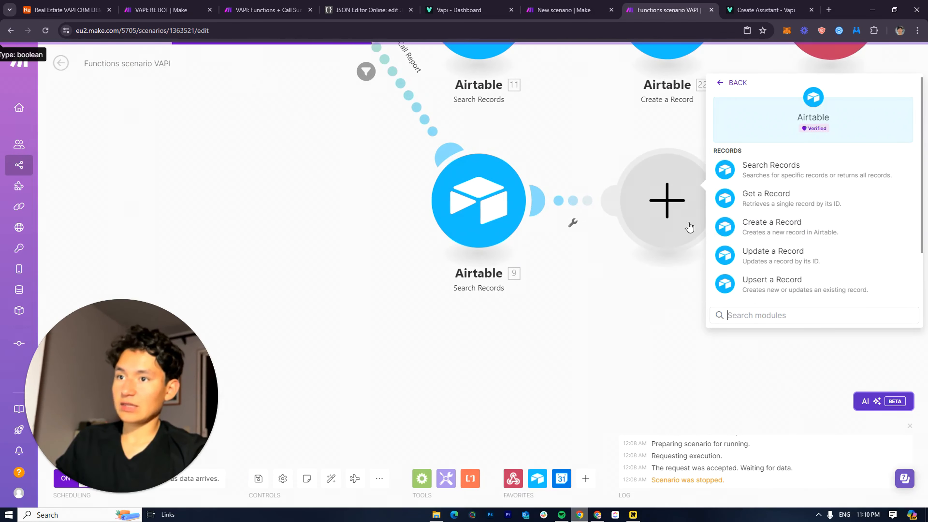
left_click(774, 227)
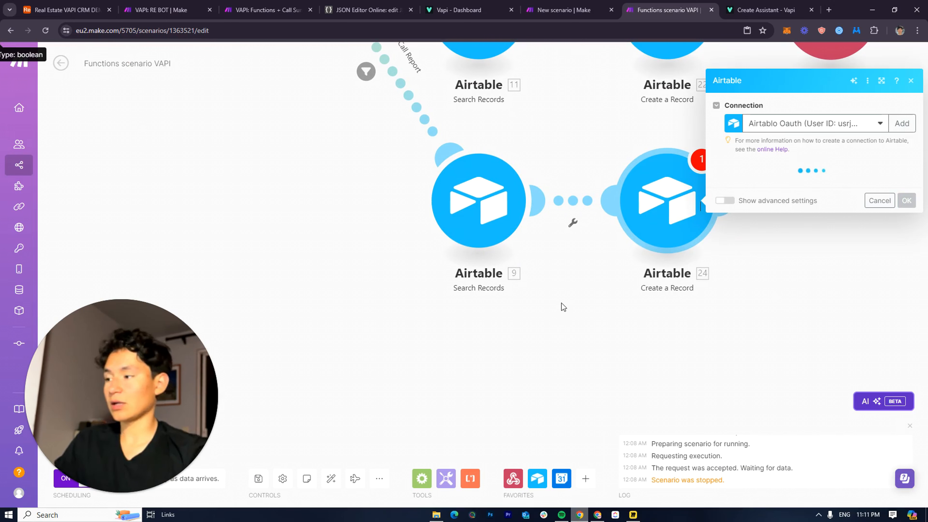
Target the Real Estate VAPI CRM DEMO base's Inbound Calls table and browse call data for Call Summary
left_click(749, 186)
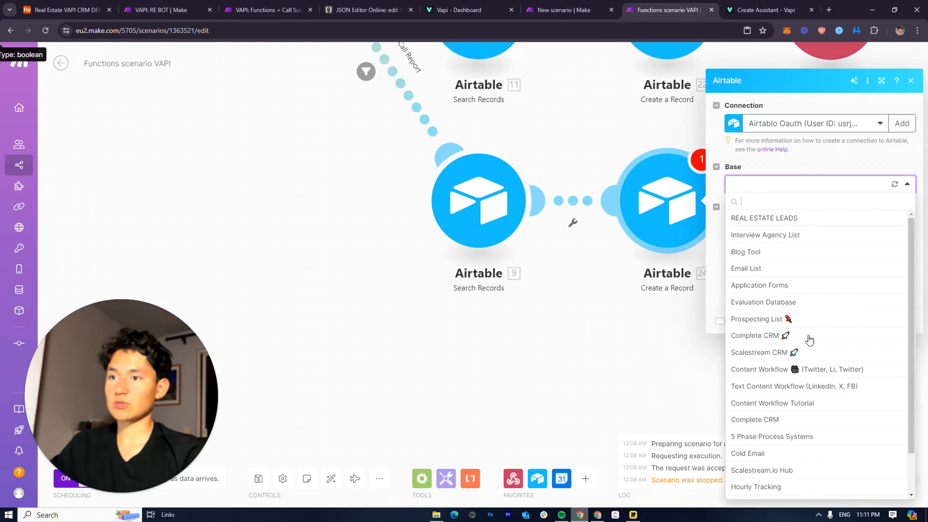
scroll(749, 282, "down", 2)
left_click(783, 490)
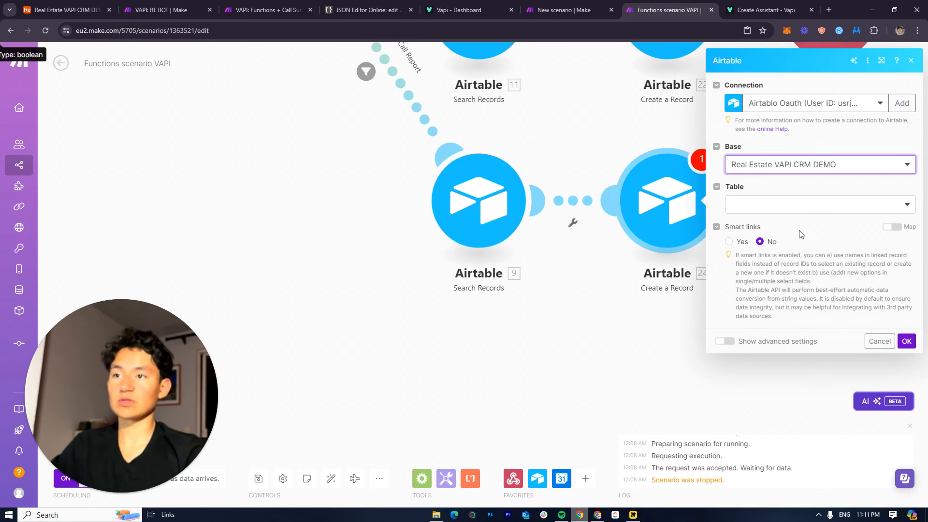
left_click(790, 208)
left_click(768, 272)
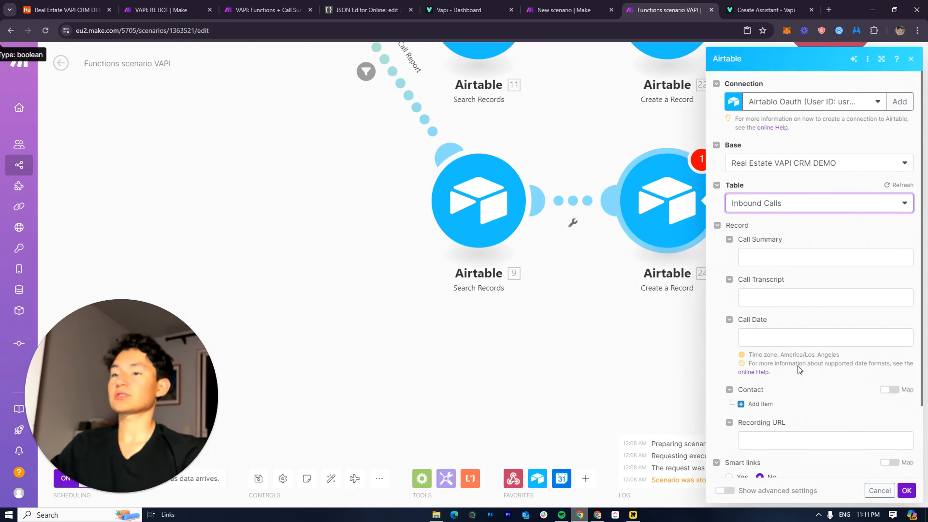
left_click(799, 258)
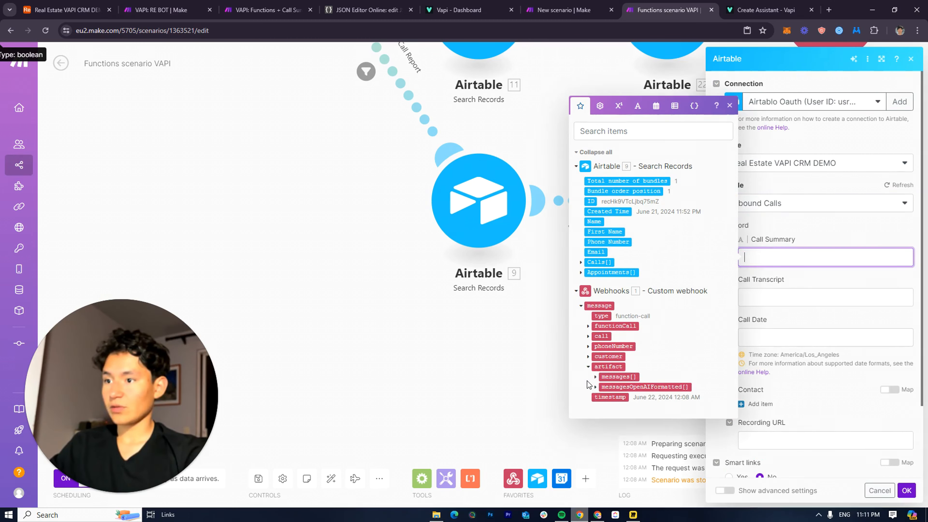
left_click(588, 377)
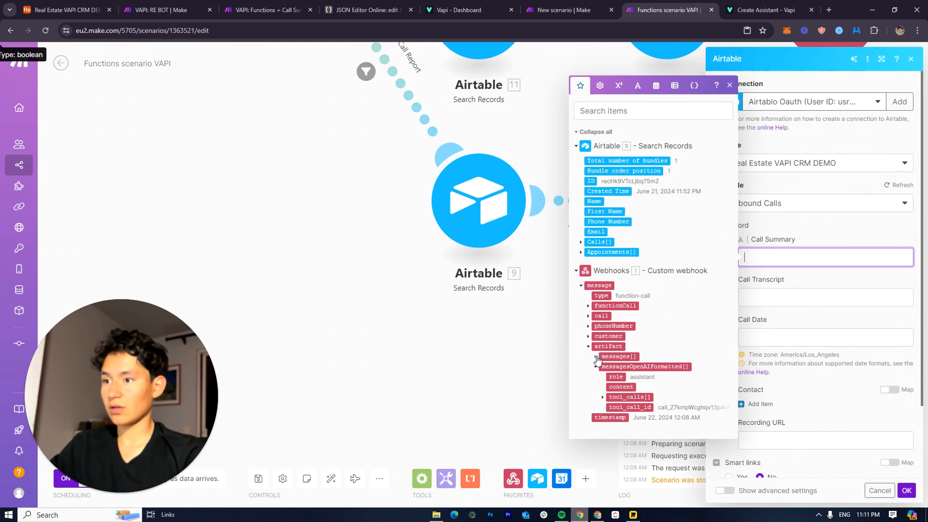
left_click(596, 356)
scroll(597, 356, "down", 2)
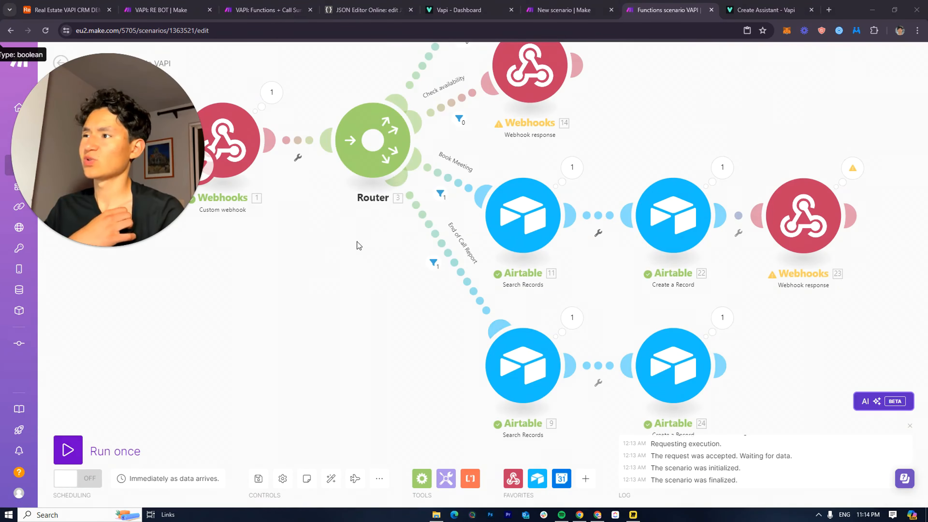
Verify the Book Meeting filter uses the Bookappointment function name from the New scenario
left_click_drag(257, 221, 441, 271)
left_click_drag(658, 204, 385, 17)
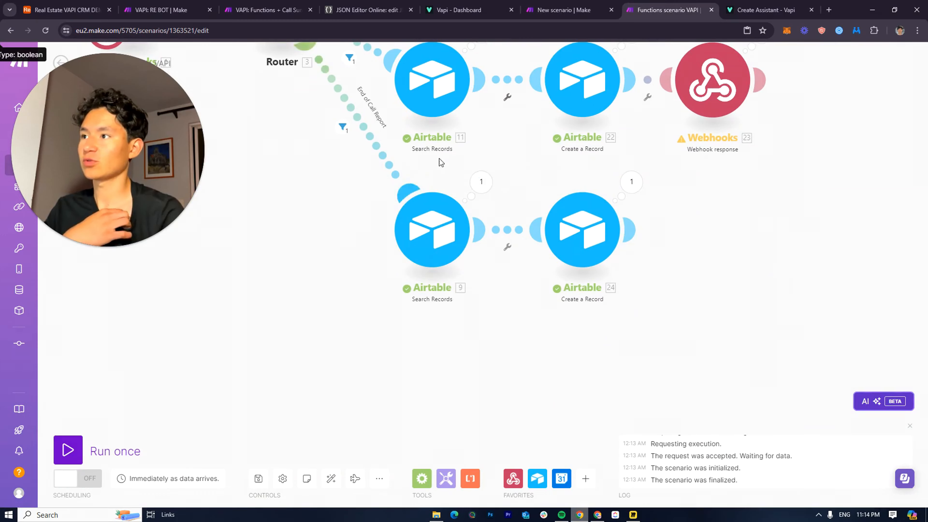
left_click_drag(440, 159, 447, 293)
left_click_drag(356, 196, 549, 238)
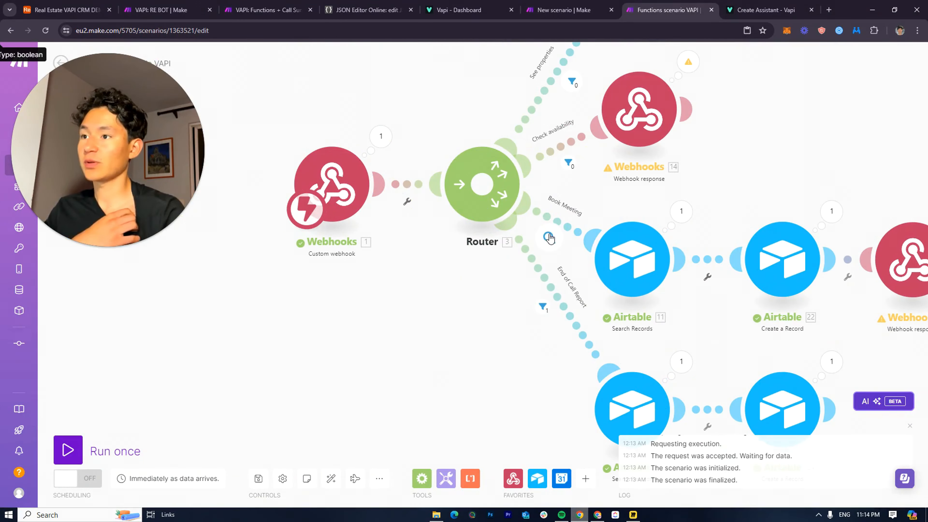
left_click(549, 237)
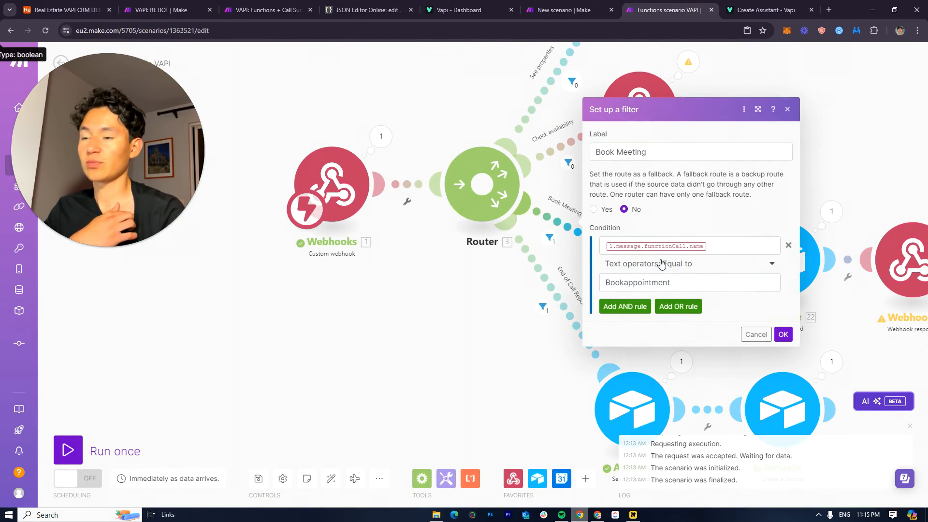
left_click(575, 10)
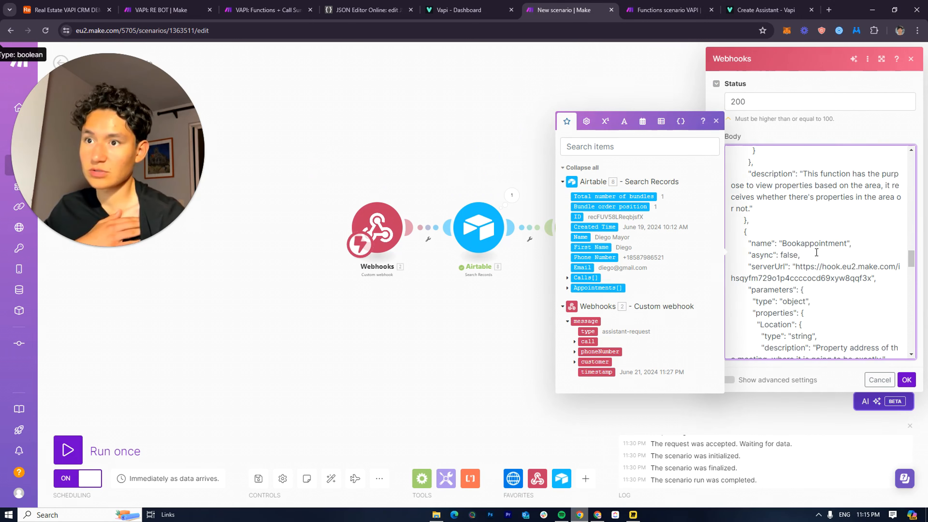
double_click(810, 244)
left_click(669, 10)
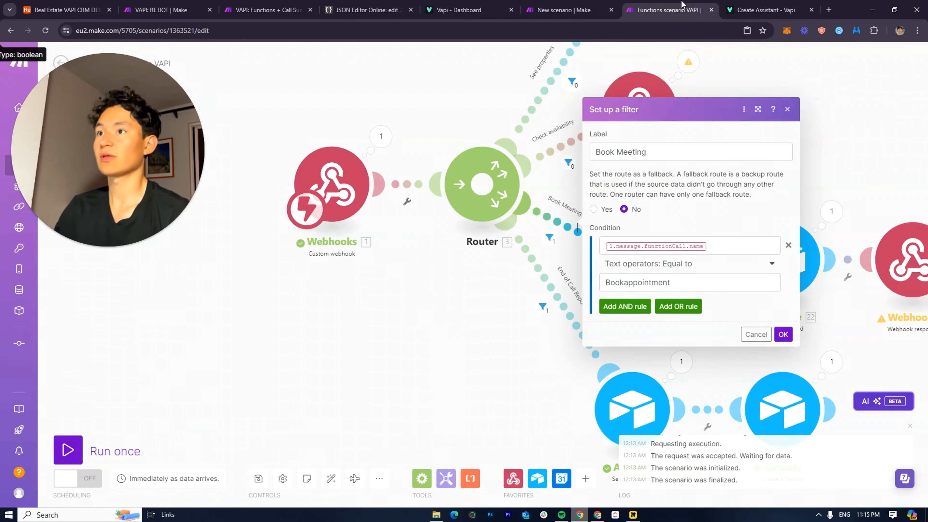
left_click(784, 333)
Review the End of Call Report filter and search, then reopen the Inbound Calls Create a Record settings
left_click_drag(731, 329, 679, 207)
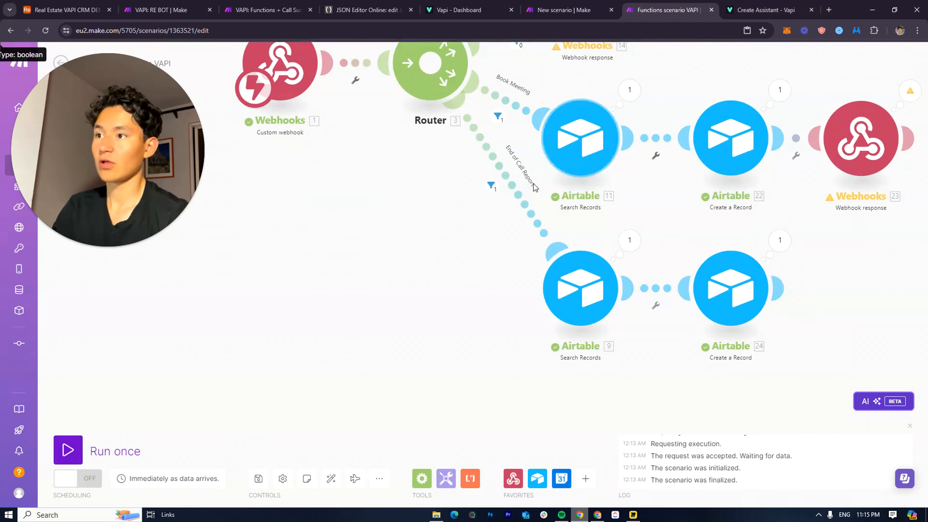
left_click(493, 187)
left_click(493, 169)
left_click(477, 232)
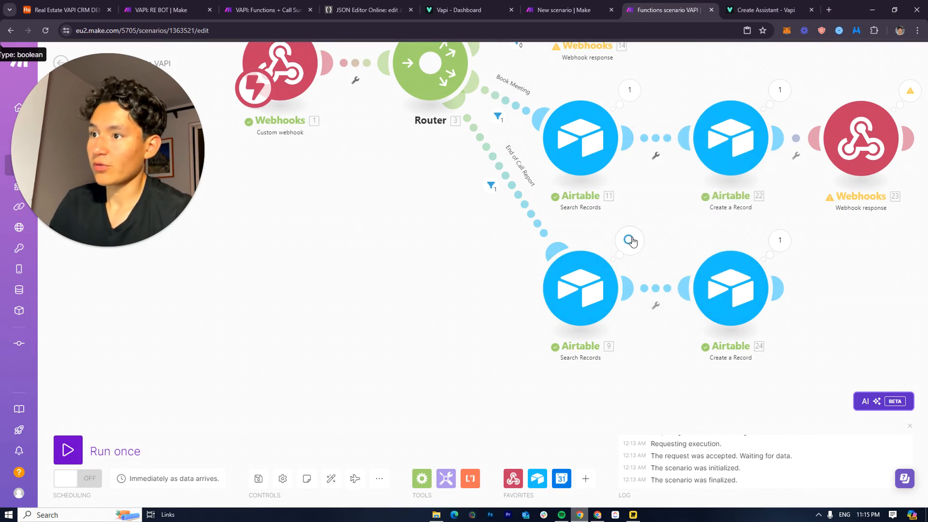
left_click(631, 241)
left_click(578, 292)
left_click(596, 232)
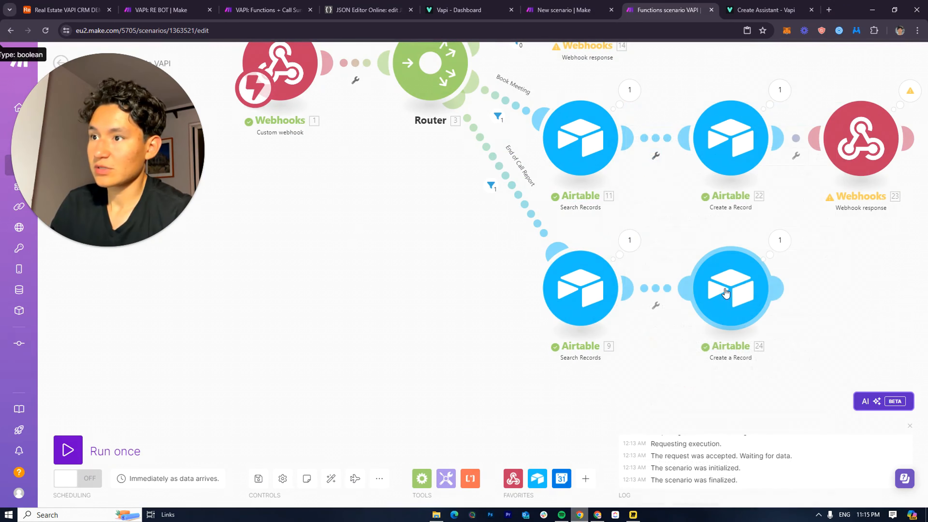
left_click(763, 277)
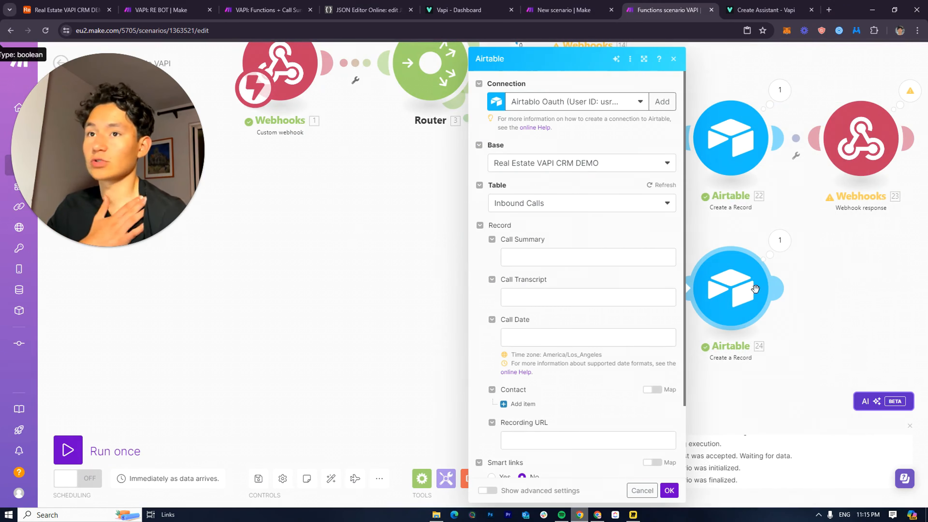
Map the call summary, transcript and timestamp into Call Summary, Call Transcript and Call Date
left_click(665, 257)
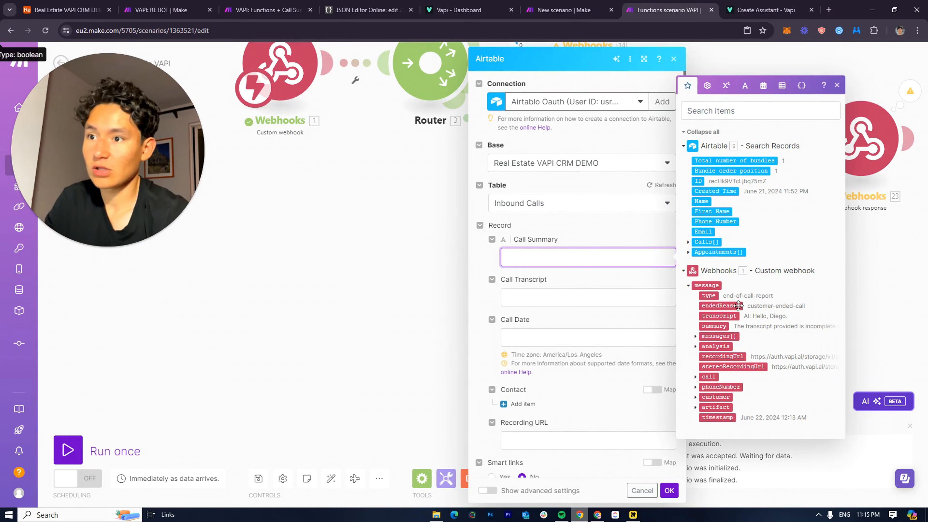
left_click(714, 326)
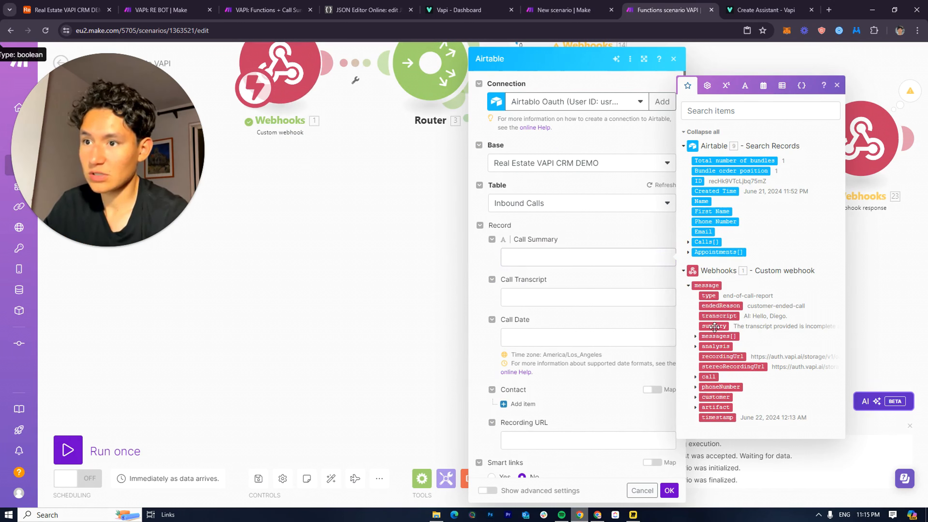
left_click(564, 300)
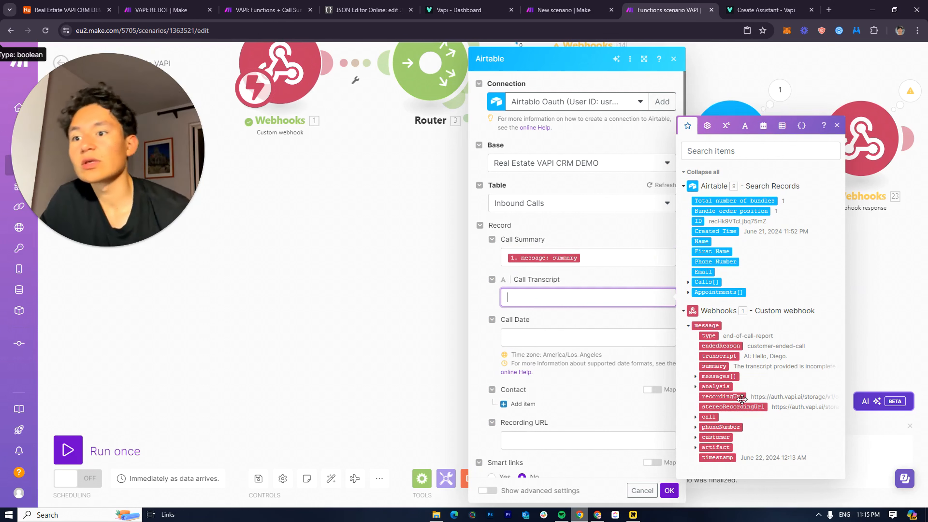
left_click(694, 377)
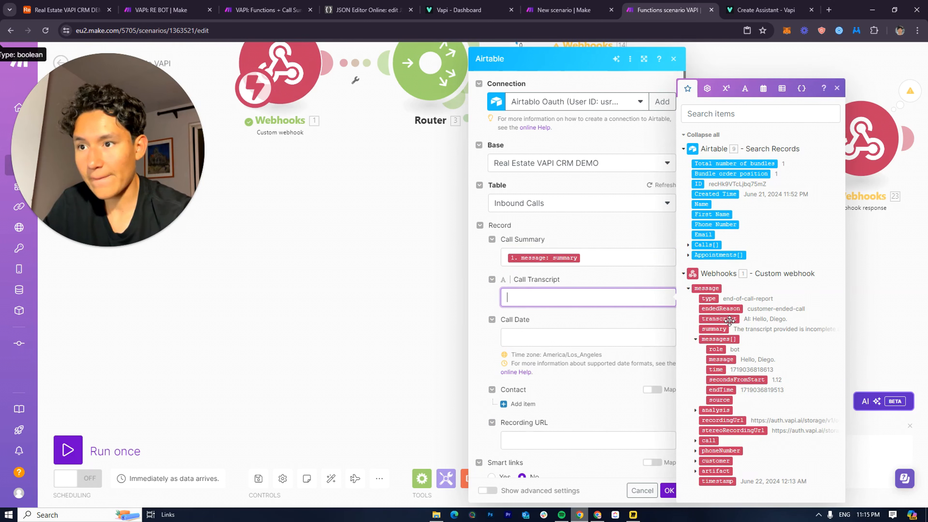
left_click(719, 318)
key("Tab")
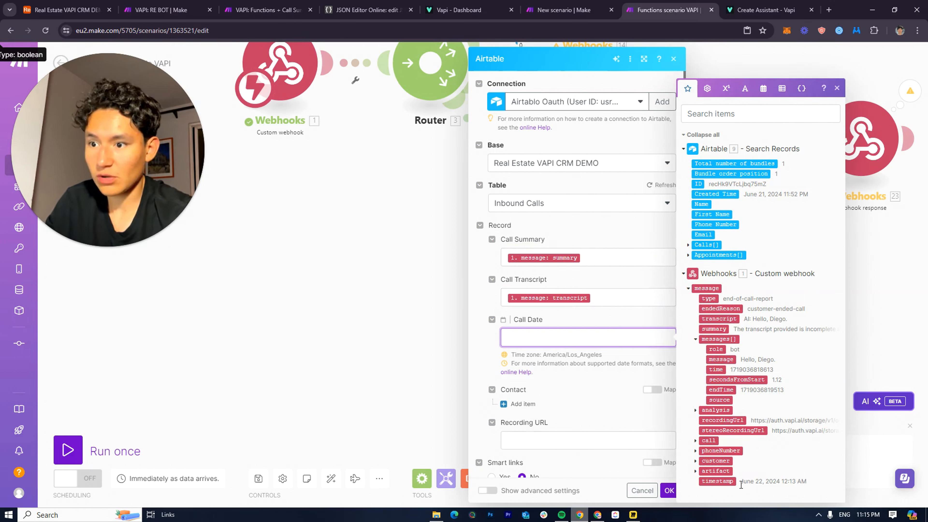
left_click(728, 482)
Link the found contact's ID under Contact and map recordingUrl into Recording URL
left_click(560, 366)
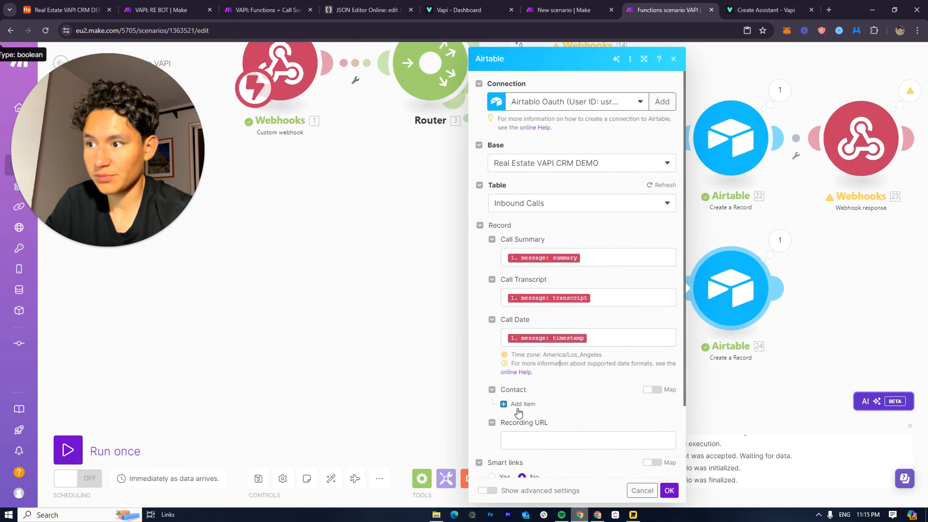
left_click(521, 404)
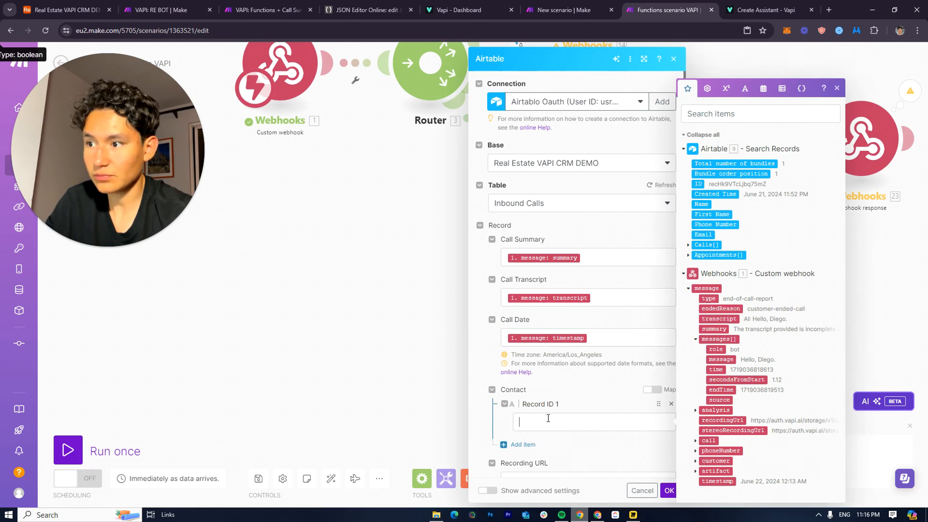
left_click(715, 188)
scroll(568, 406, "down", 4)
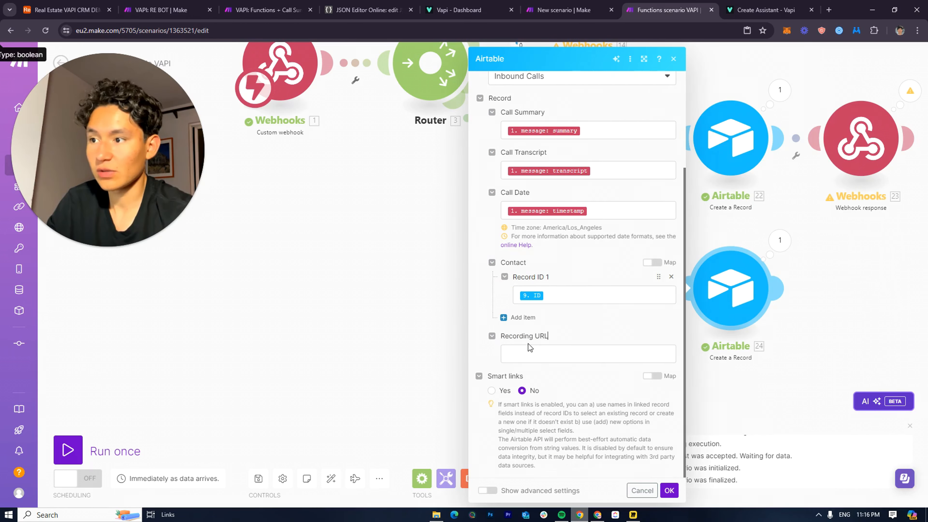
left_click(568, 351)
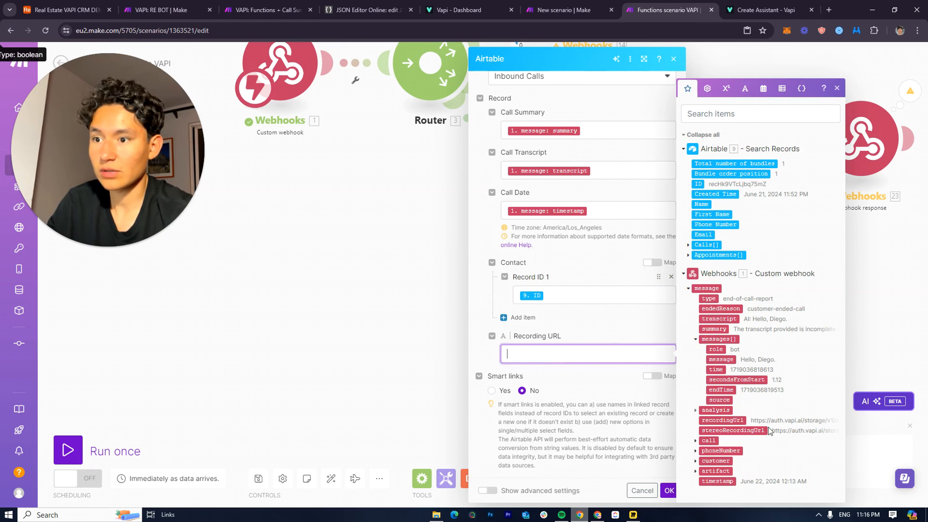
left_click(723, 420)
left_click(590, 438)
scroll(589, 437, "up", 3)
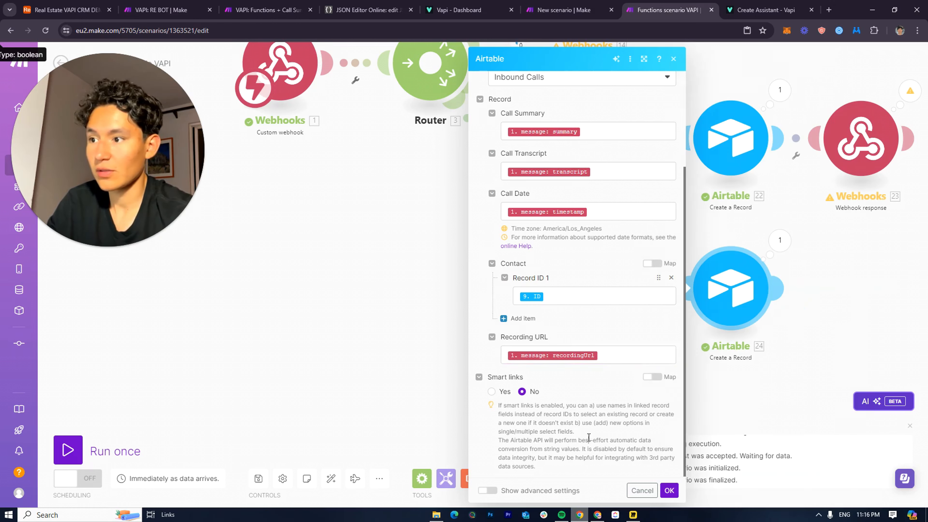
scroll(589, 430, "down", 4)
Close the Create a Record settings and save the Functions scenario VAPI with Ctrl+S
left_click(669, 490)
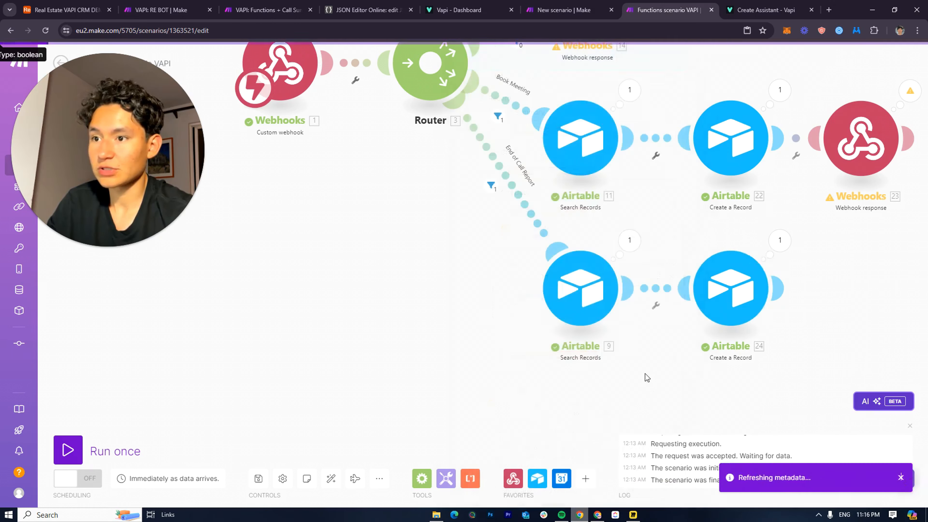
scroll(646, 376, "down", 6)
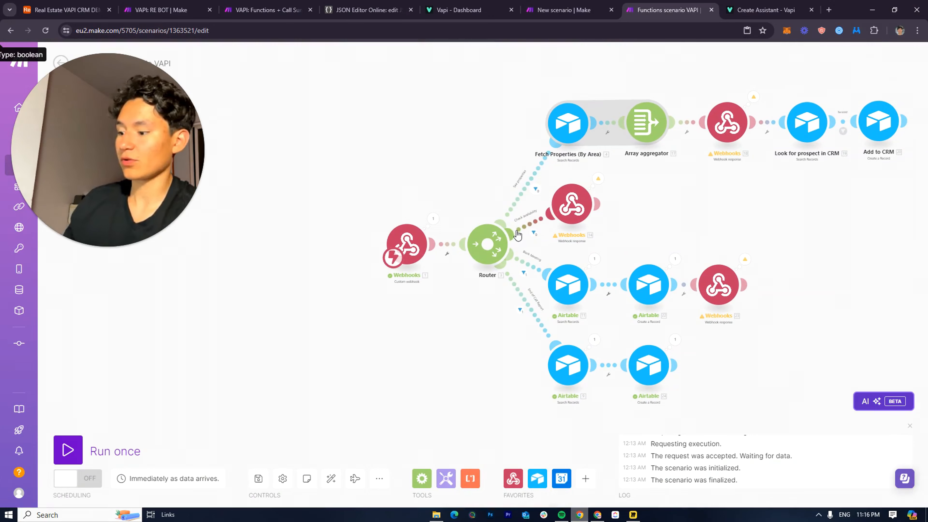
key("ctrl+s")
left_click_drag(664, 257, 446, 299)
scroll(448, 271, "down", 3)
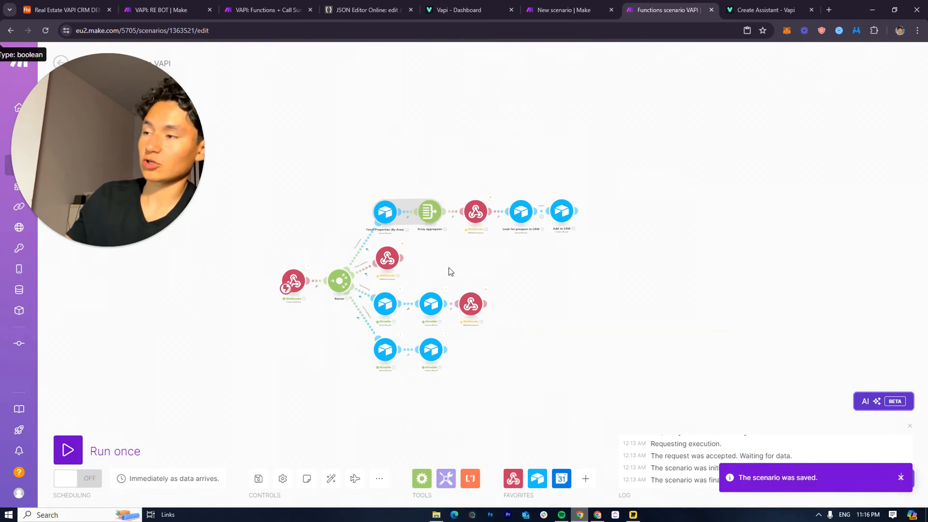
Close the open webhook settings in the VAPI Flow scenario and save it
left_click(585, 11)
left_click(589, 102)
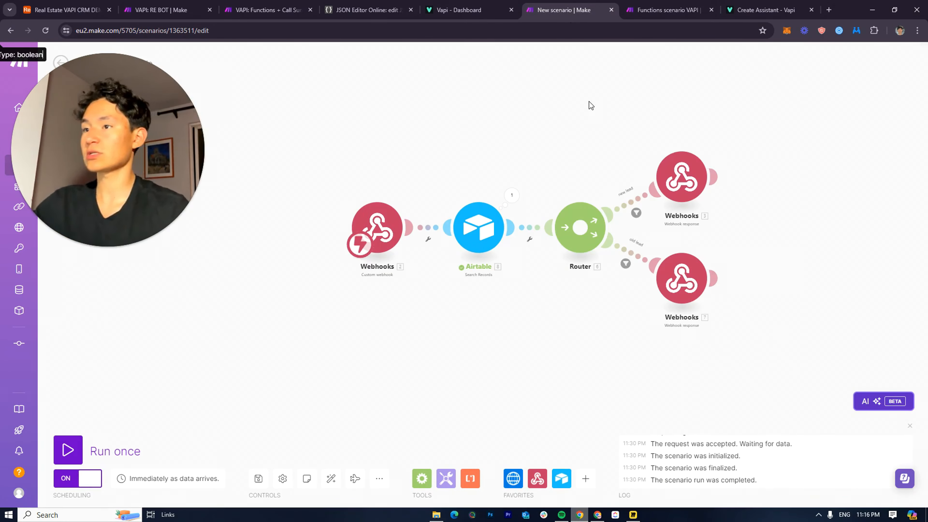
left_click_drag(532, 169, 390, 133)
key("ctrl+s")
left_click_drag(134, 167, 180, 336)
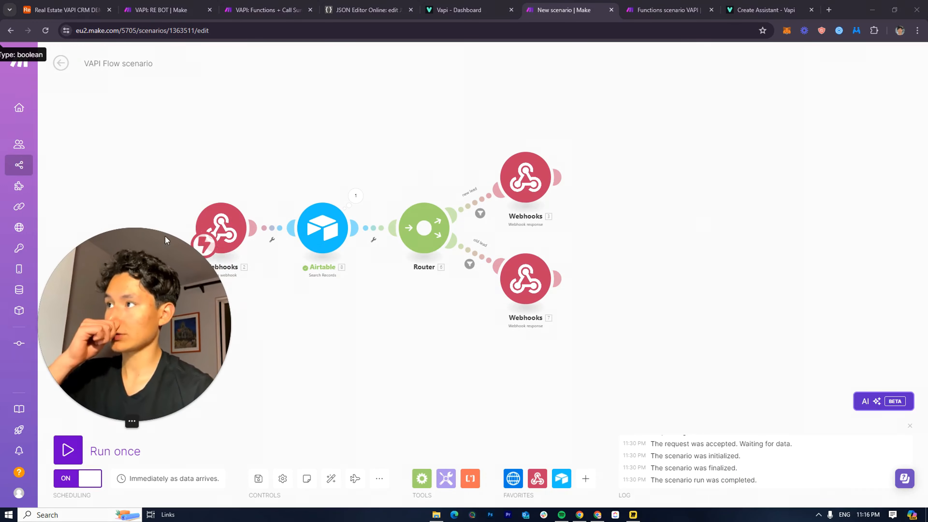
Check the Airtable CRM Contacts table, then return to the Functions scenario VAPI diagram
left_click_drag(66, 10, 492, 4)
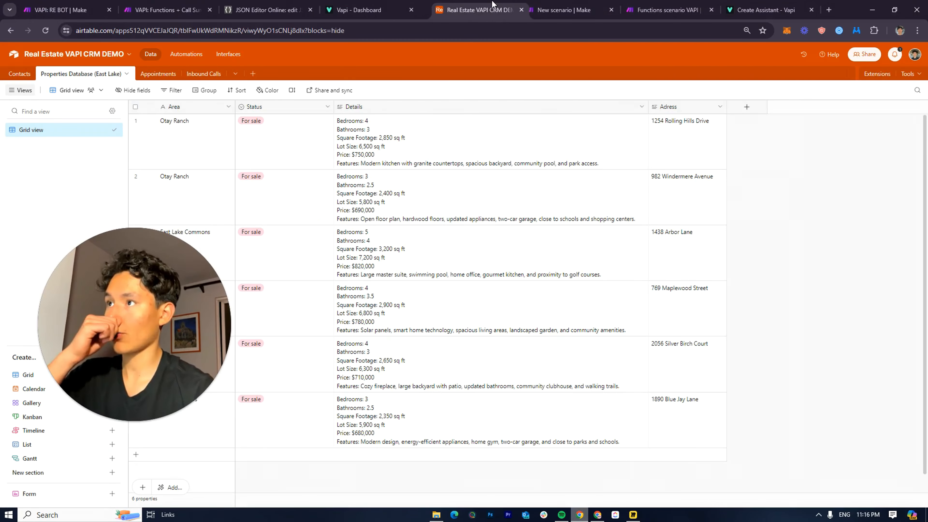
left_click(14, 75)
left_click(595, 7)
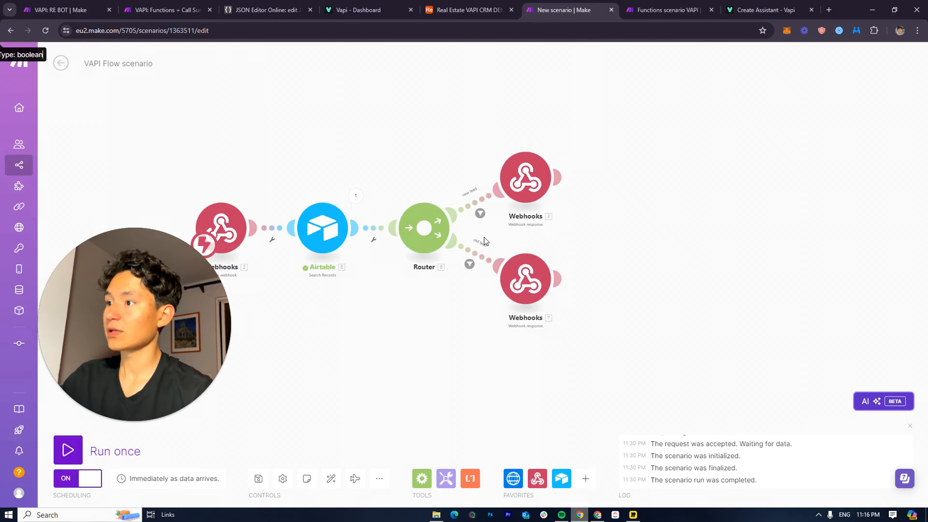
left_click(653, 8)
left_click_drag(414, 224, 527, 206)
Close the Fetch Properties settings and turn the Functions scenario VAPI's scheduling switch ON
left_click_drag(494, 257, 462, 271)
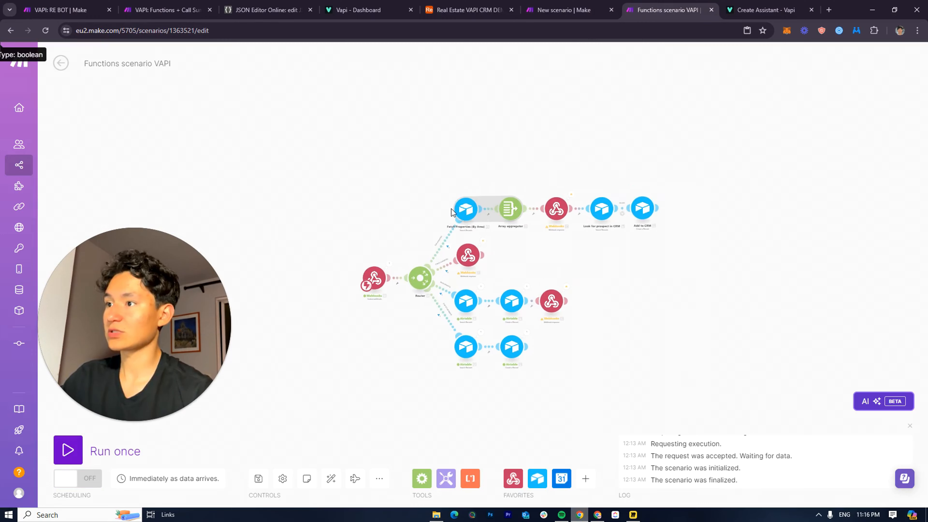
scroll(451, 209, "up", 5)
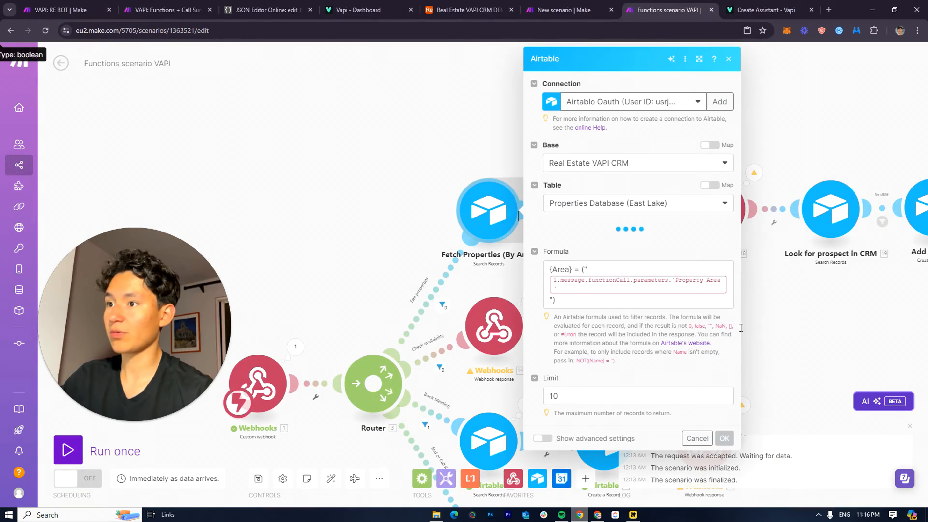
left_click(782, 293)
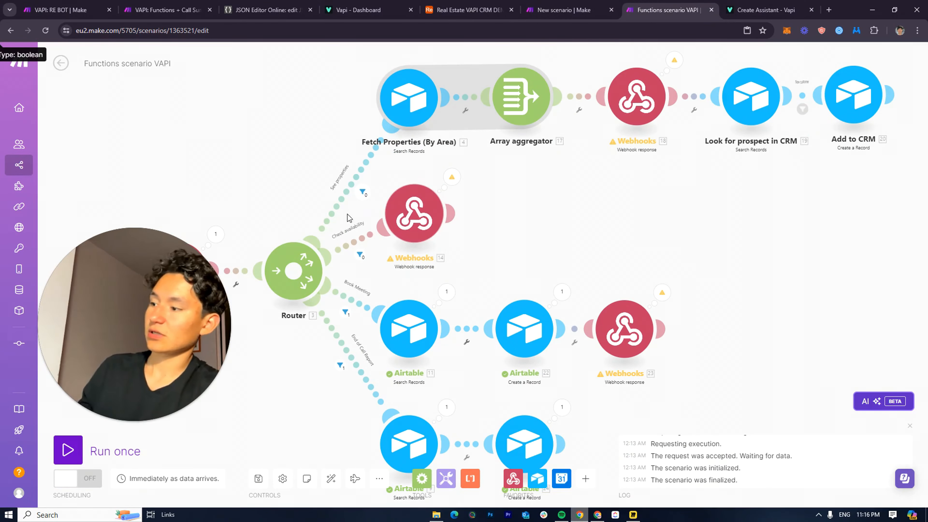
left_click(71, 477)
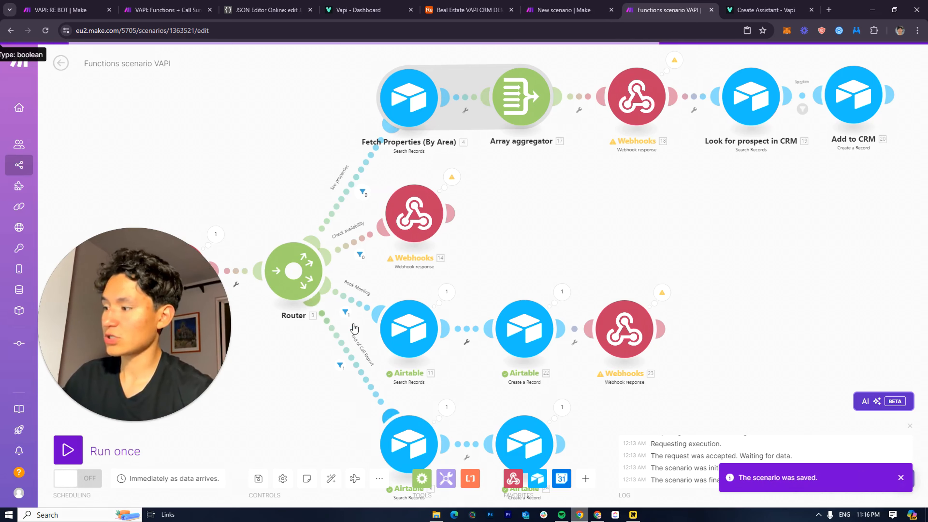
Go to the Functions scenario VAPI overview, then bring up the Vapi Create Assistant API docs
left_click(569, 5)
left_click(636, 4)
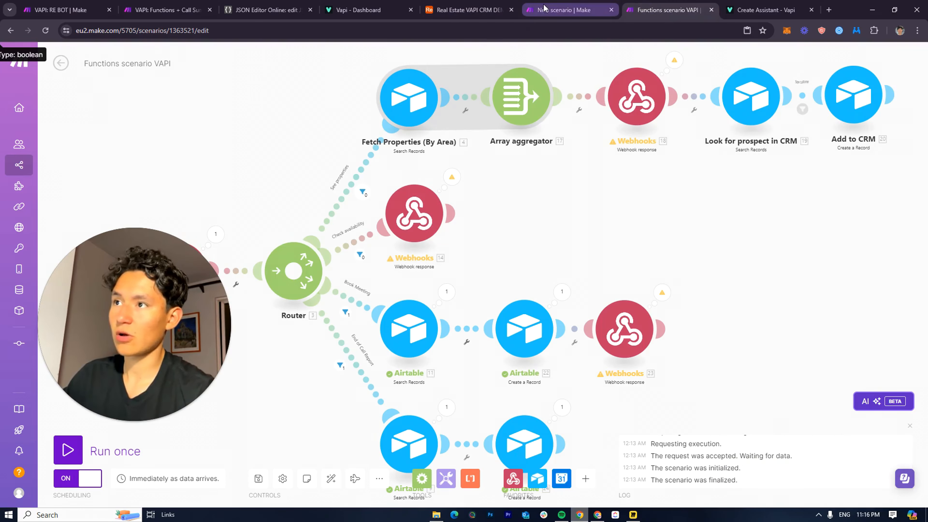
left_click(57, 64)
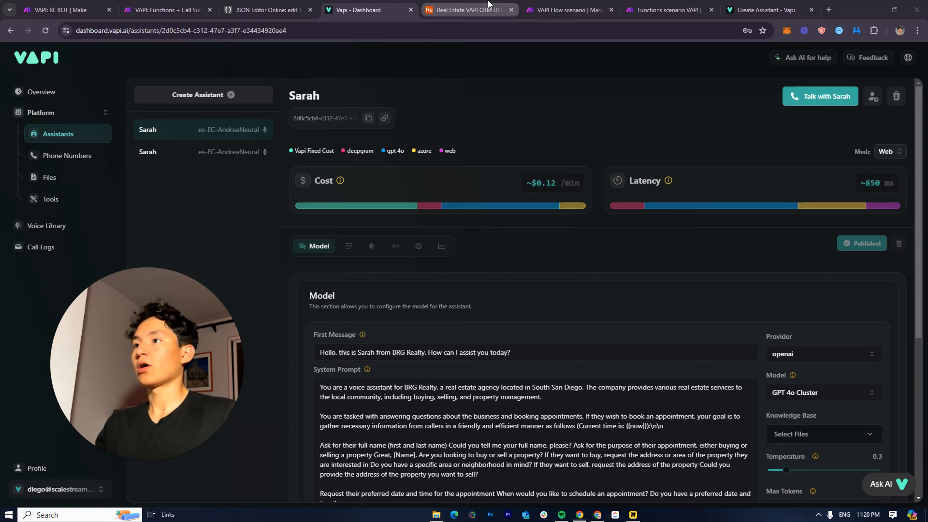
left_click(488, 4)
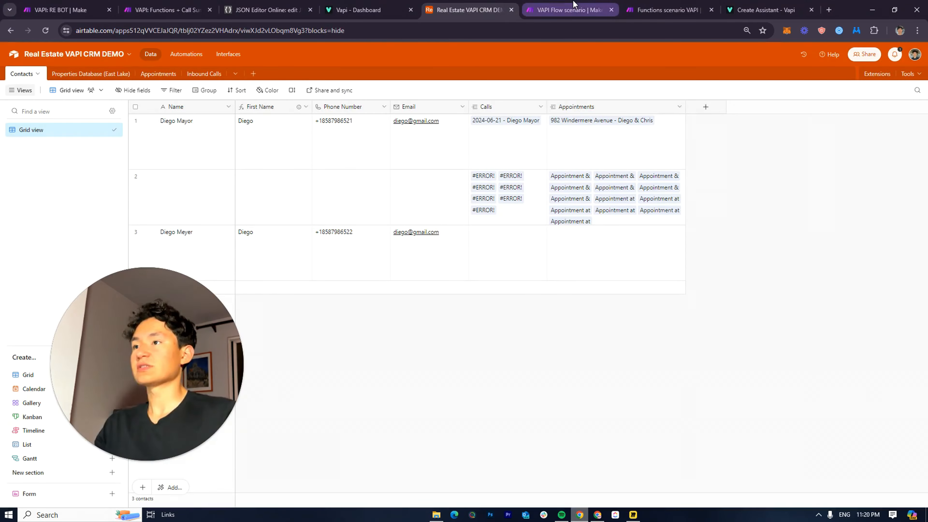
left_click(574, 5)
left_click(662, 8)
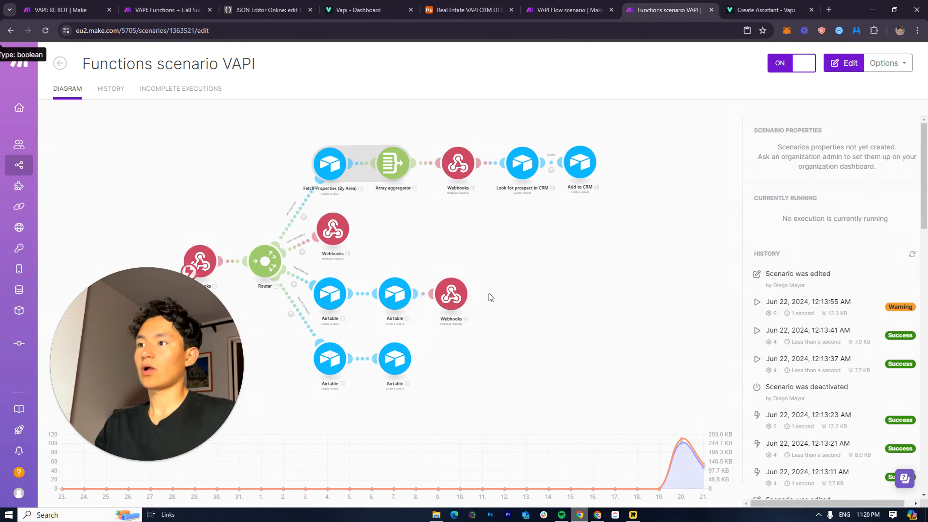
left_click(801, 5)
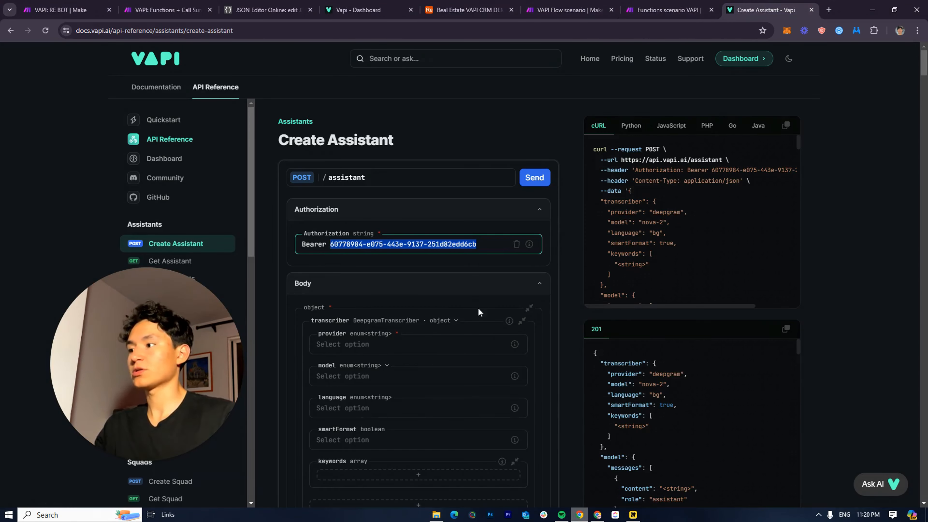